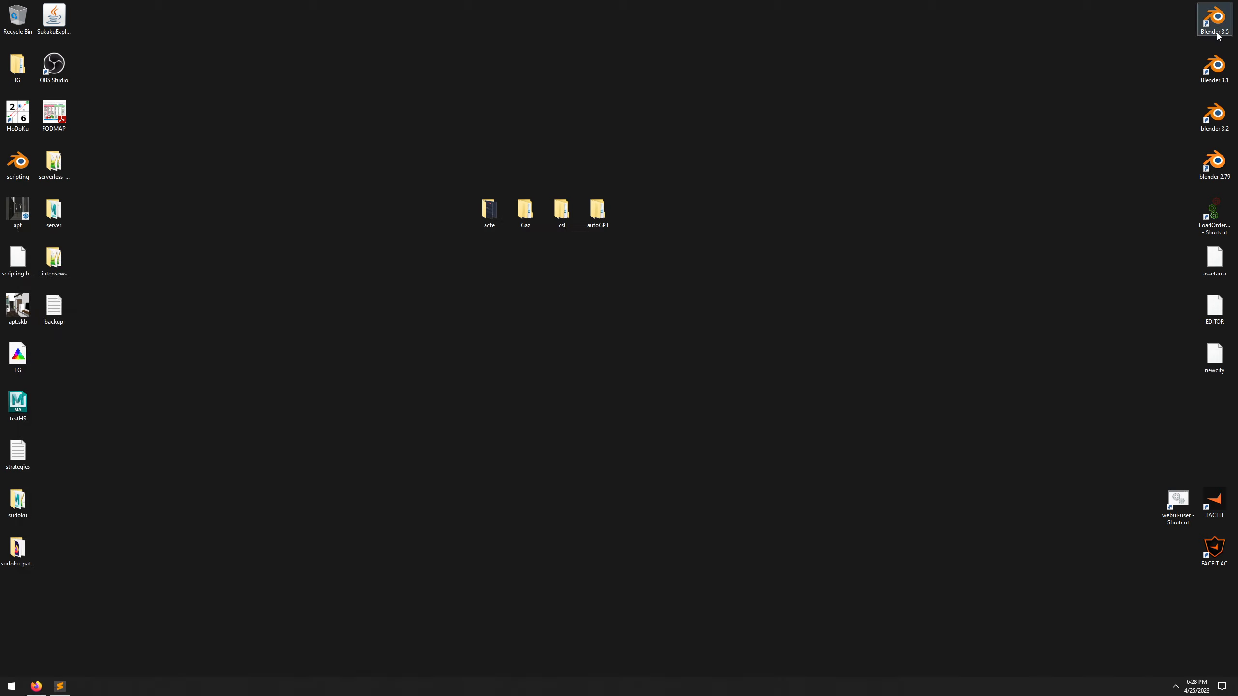
pyautogui.click(1114, 83)
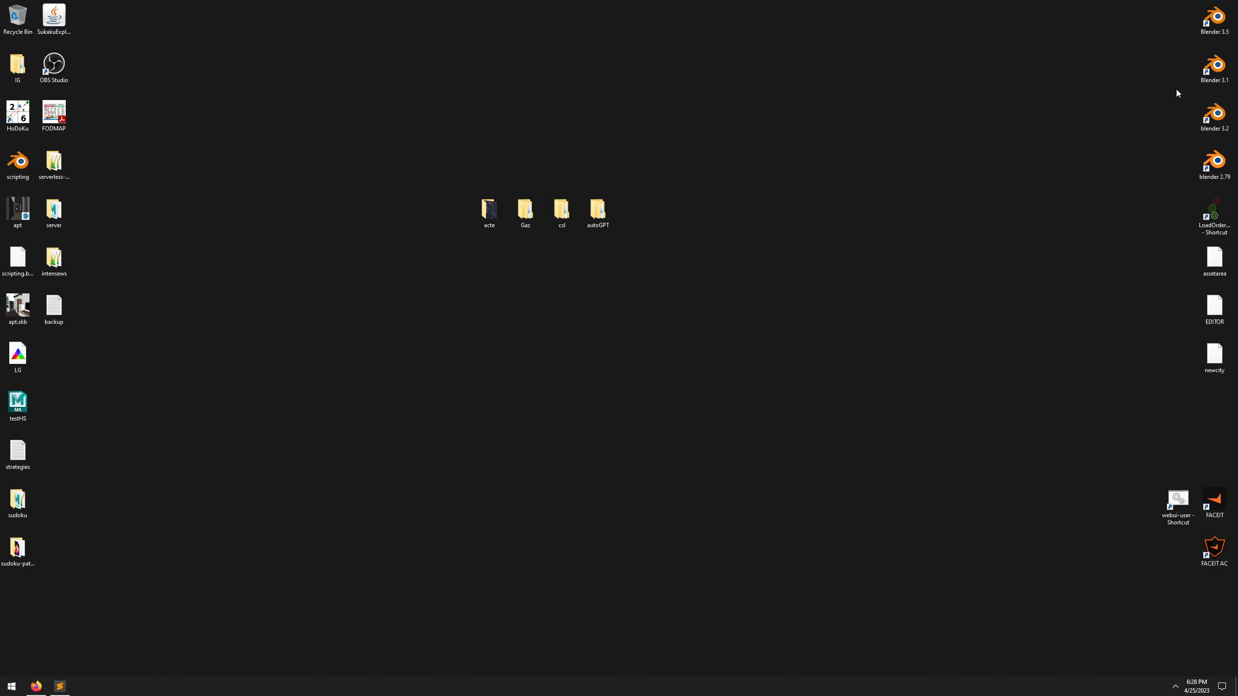
pyautogui.click(1213, 116)
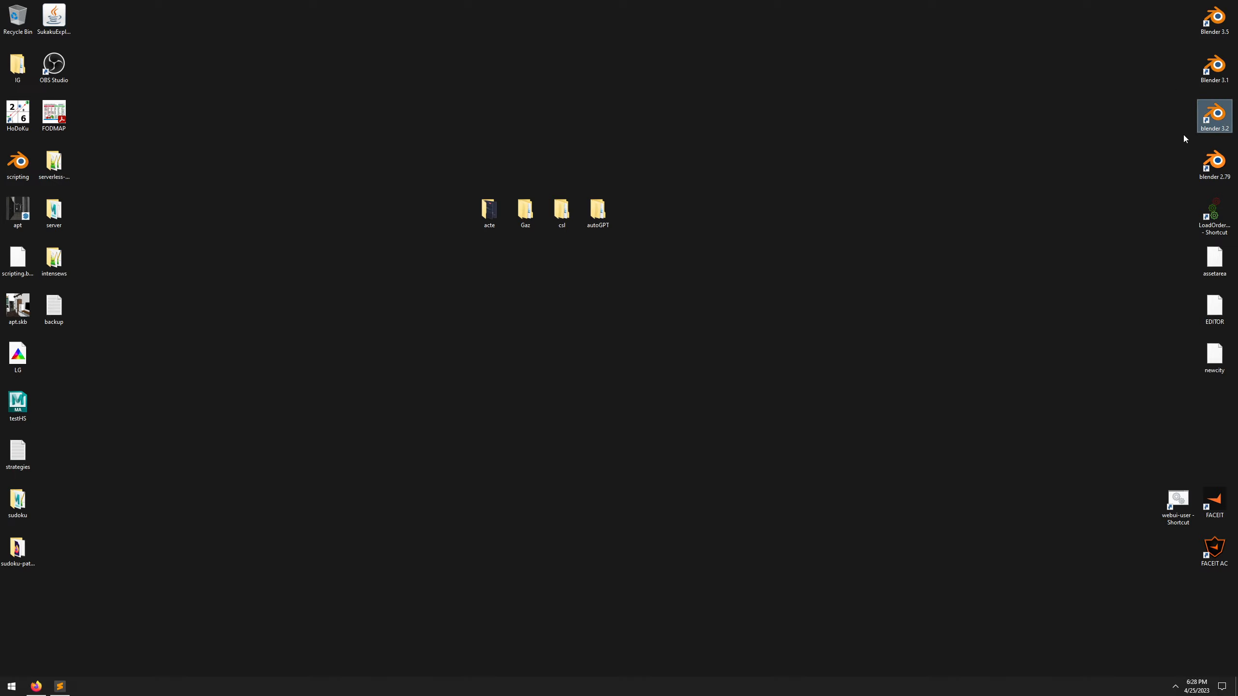
pyautogui.click(1201, 80)
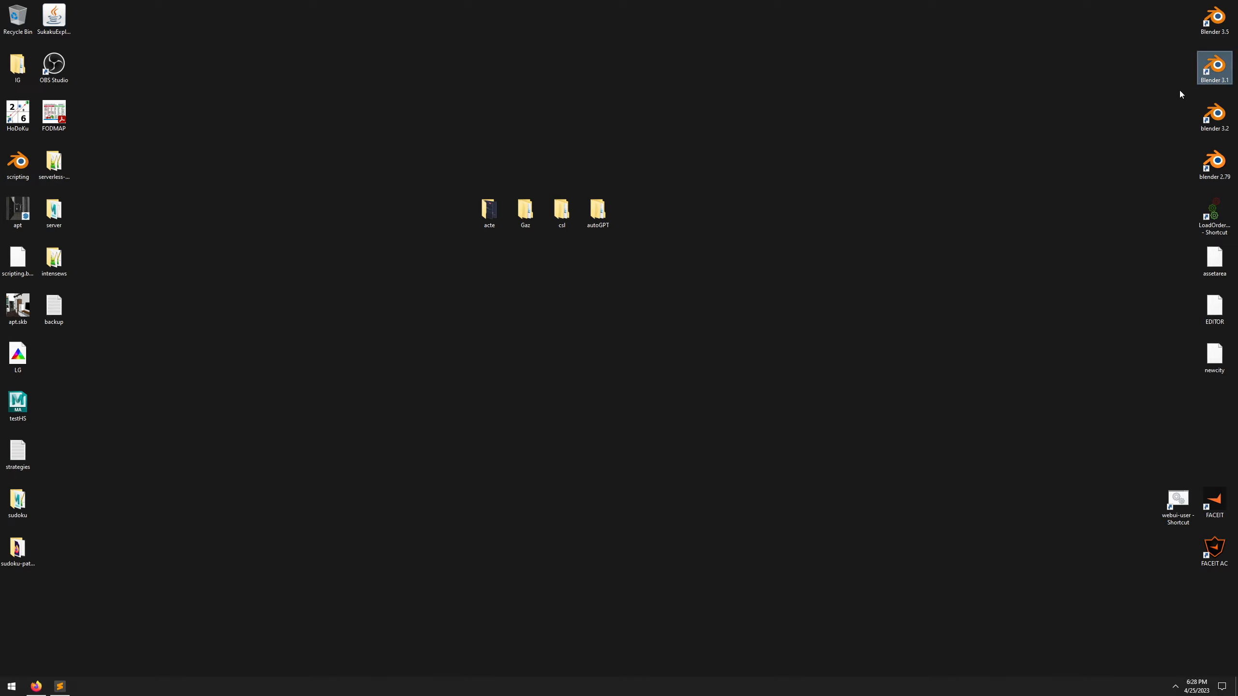
pyautogui.click(1166, 93)
pyautogui.click(1214, 163)
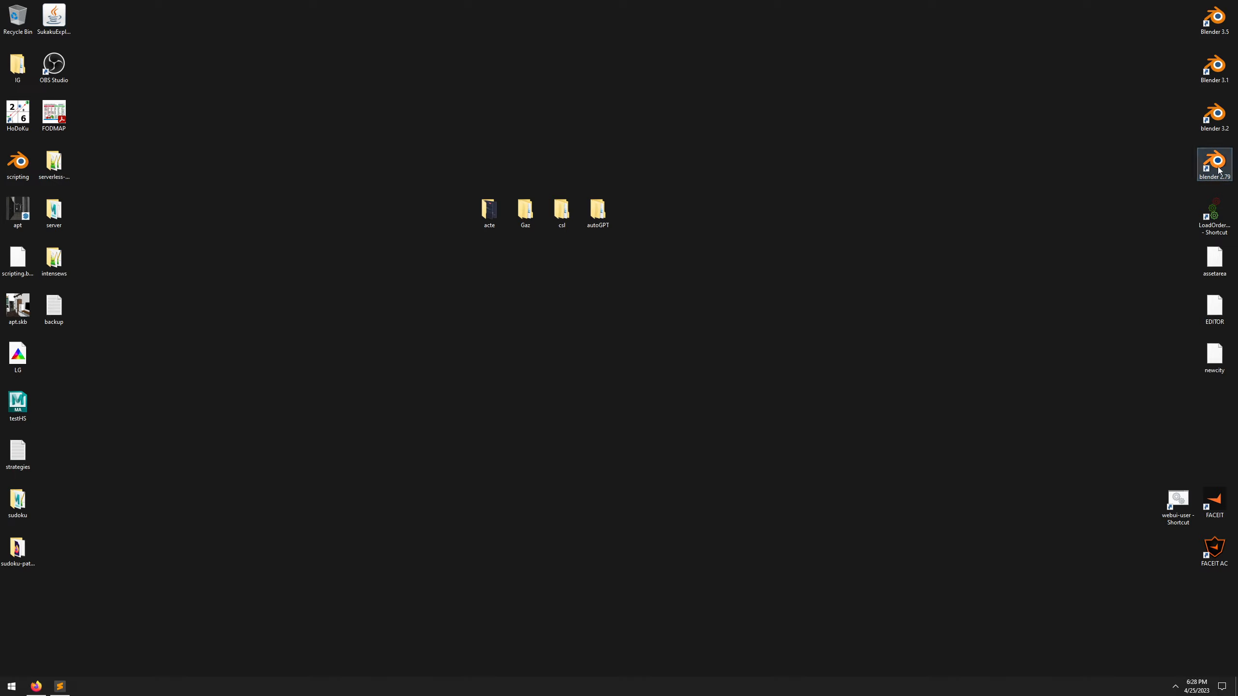
pyautogui.click(1169, 170)
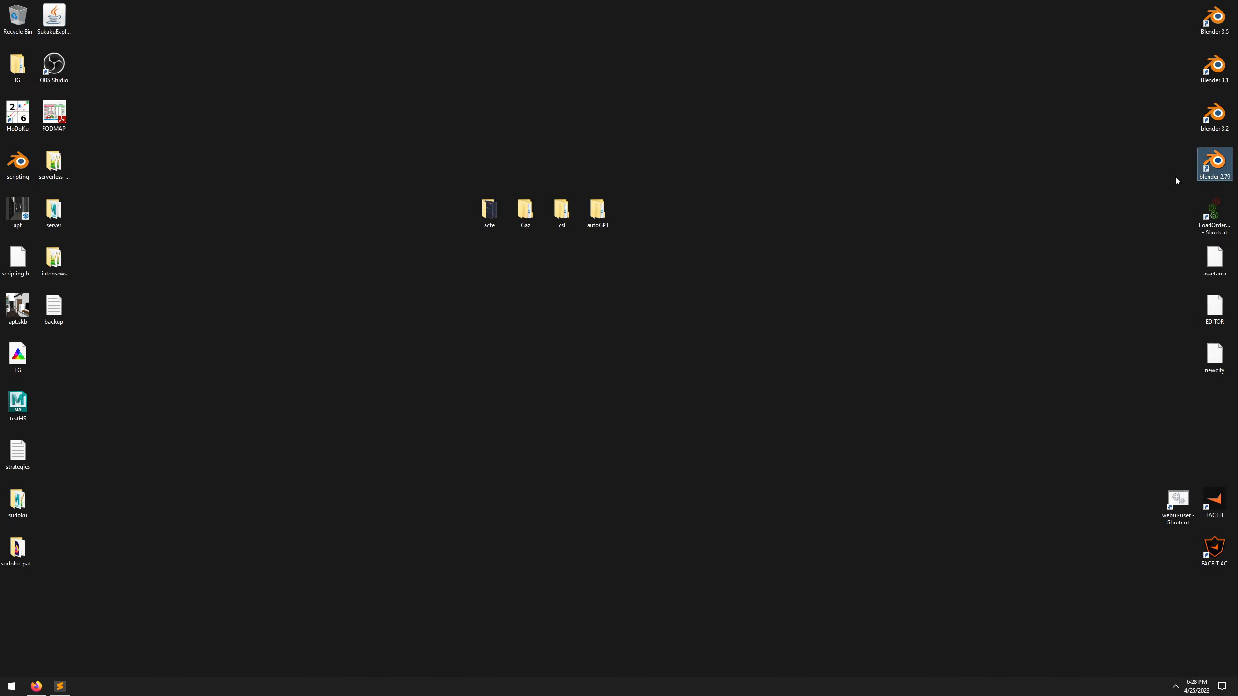
pyautogui.press('Up')
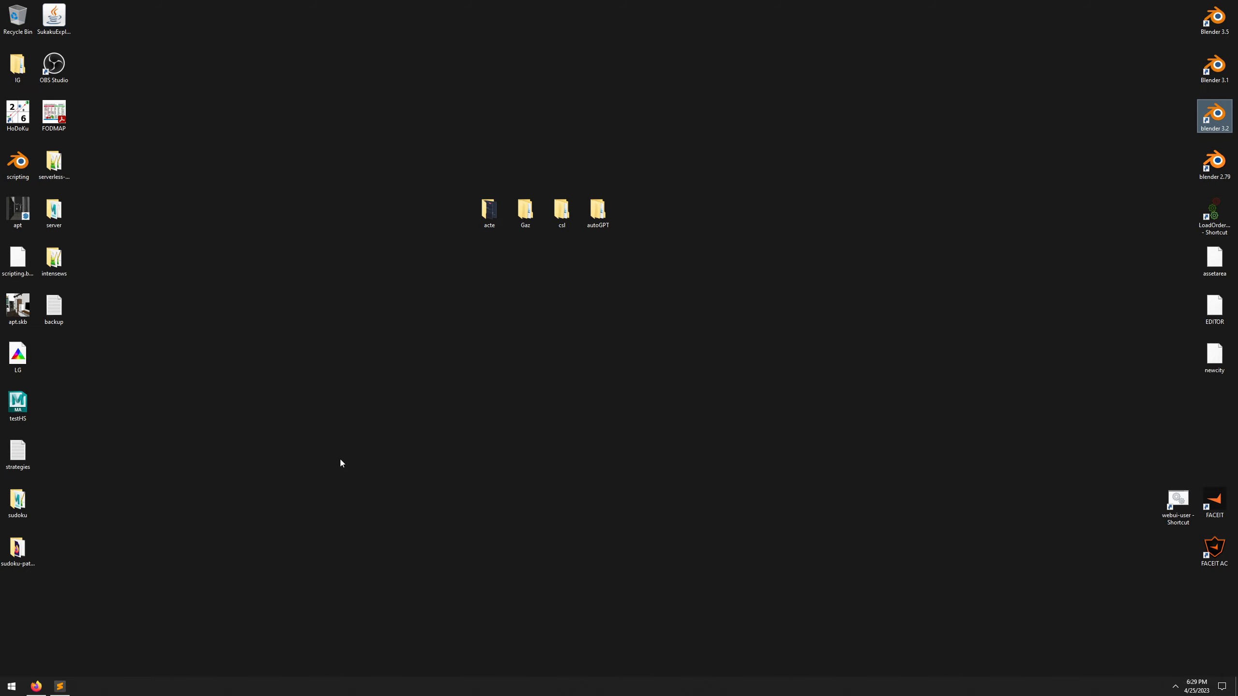
# - Bring up the blender-intense-config.md notes, close their text editor, and minimize the browser window
pyautogui.click(38, 688)
pyautogui.click(60, 687)
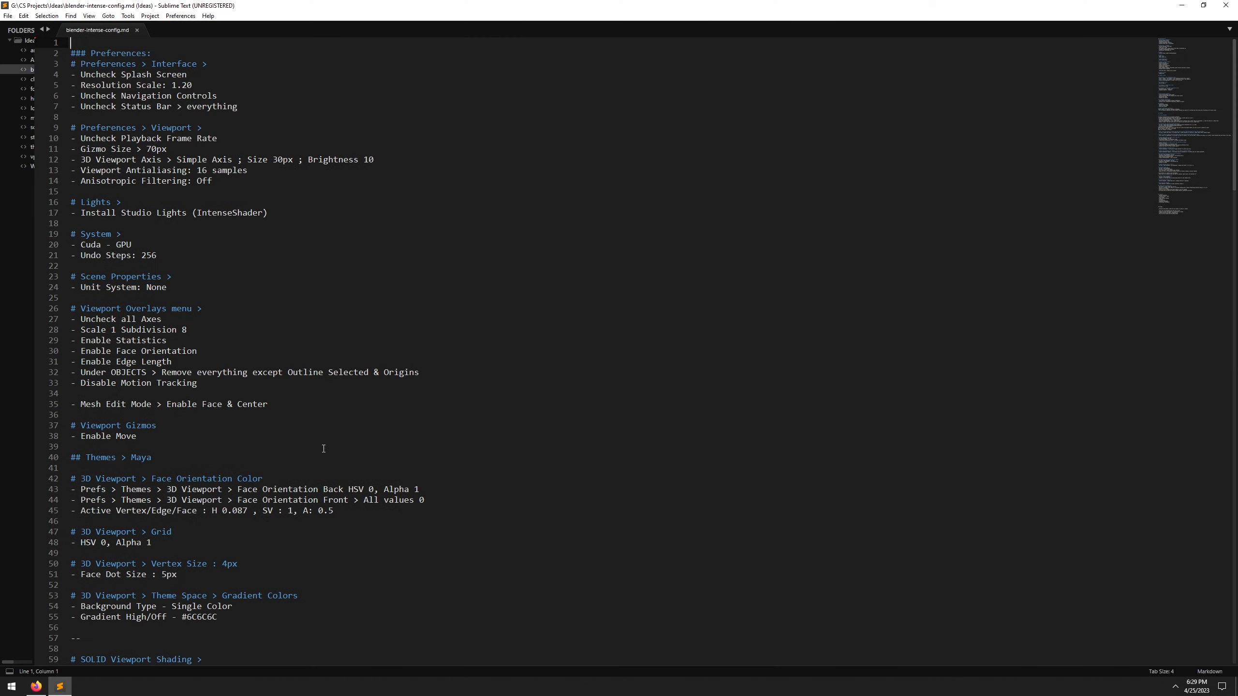
pyautogui.click(253, 252)
pyautogui.moveTo(220, 7); pyautogui.dragTo(204, 210)
pyautogui.hotkey('alt', 'F4')
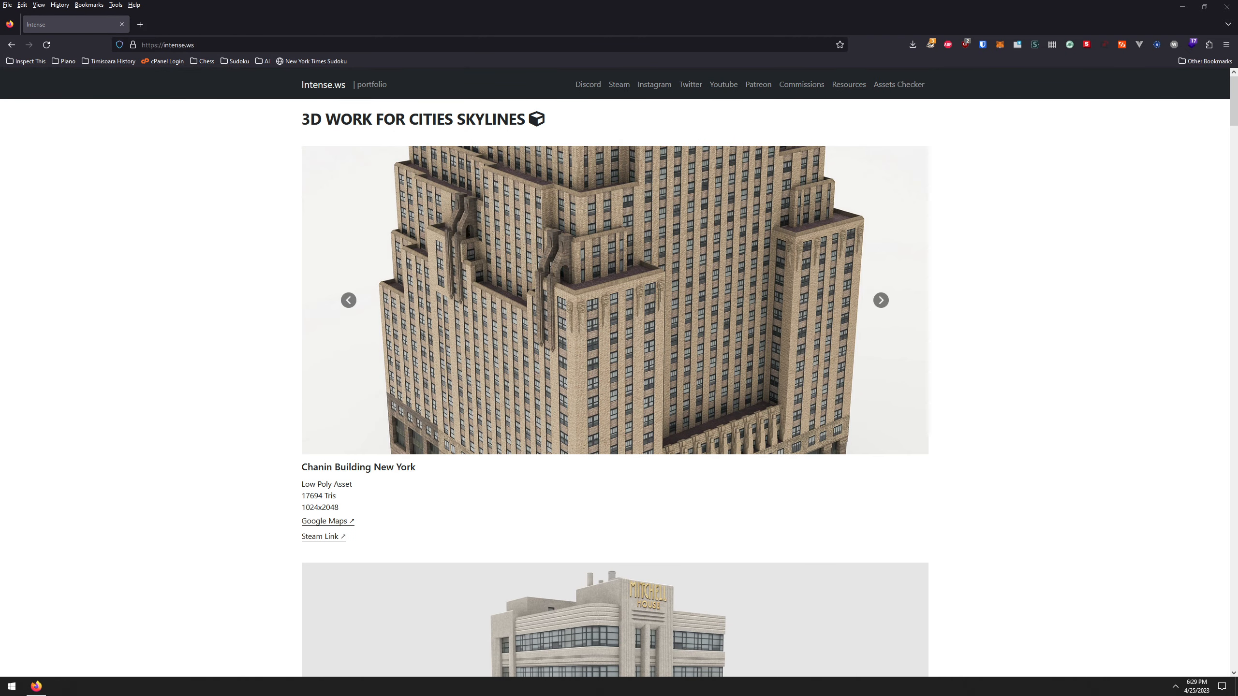
pyautogui.click(1181, 6)
pyautogui.rightClick(1052, 128)
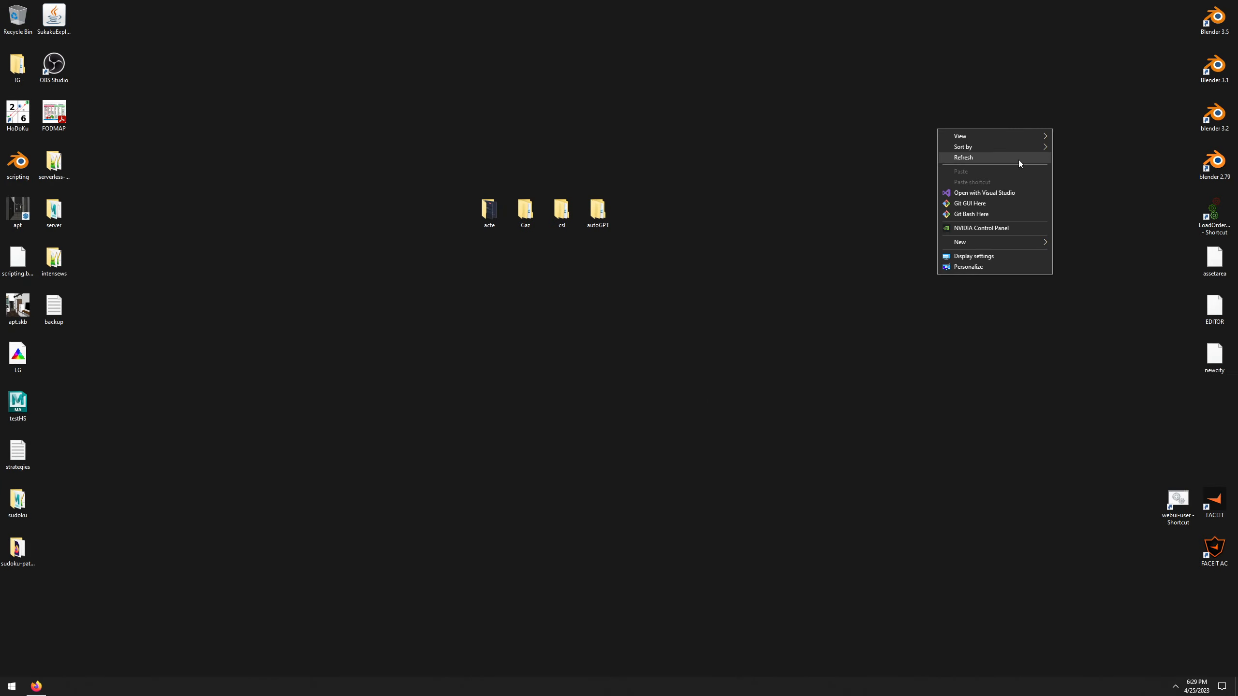
pyautogui.click(1018, 160)
pyautogui.click(37, 686)
pyautogui.click(36, 686)
pyautogui.rightClick(627, 210)
pyautogui.click(727, 230)
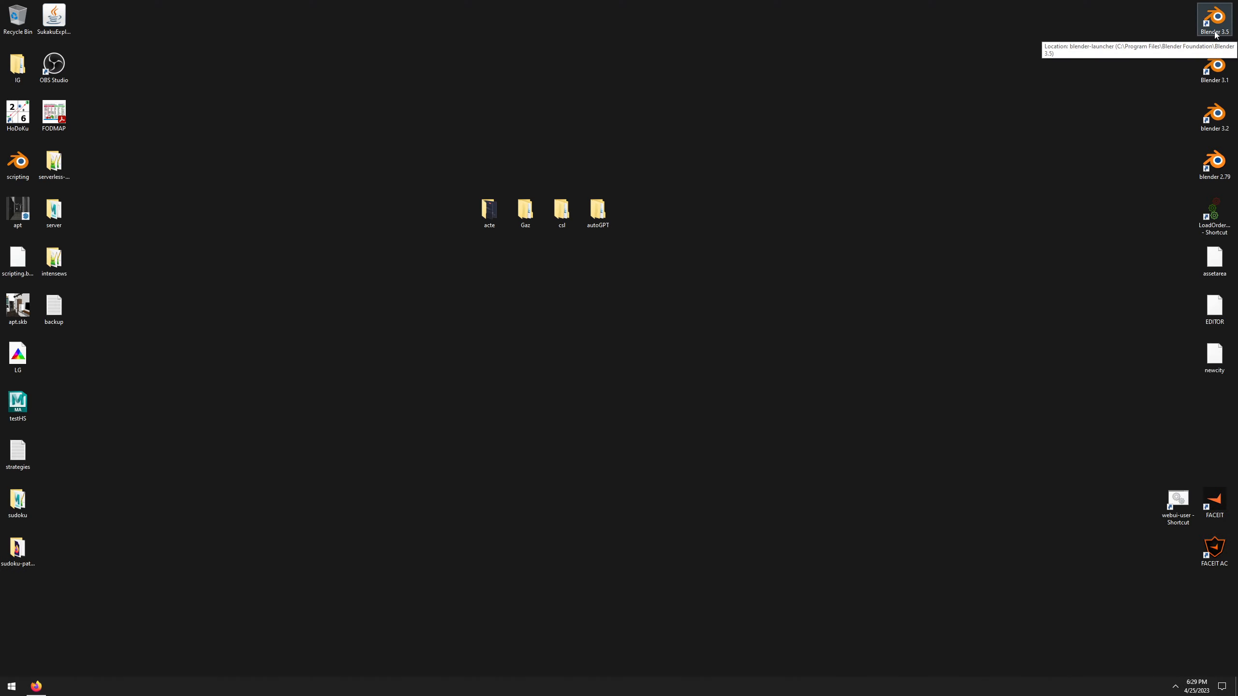
# - Launch Blender 3.5, dismiss the splash screen and delete the default camera, cube and light
pyautogui.doubleClick(1205, 34)
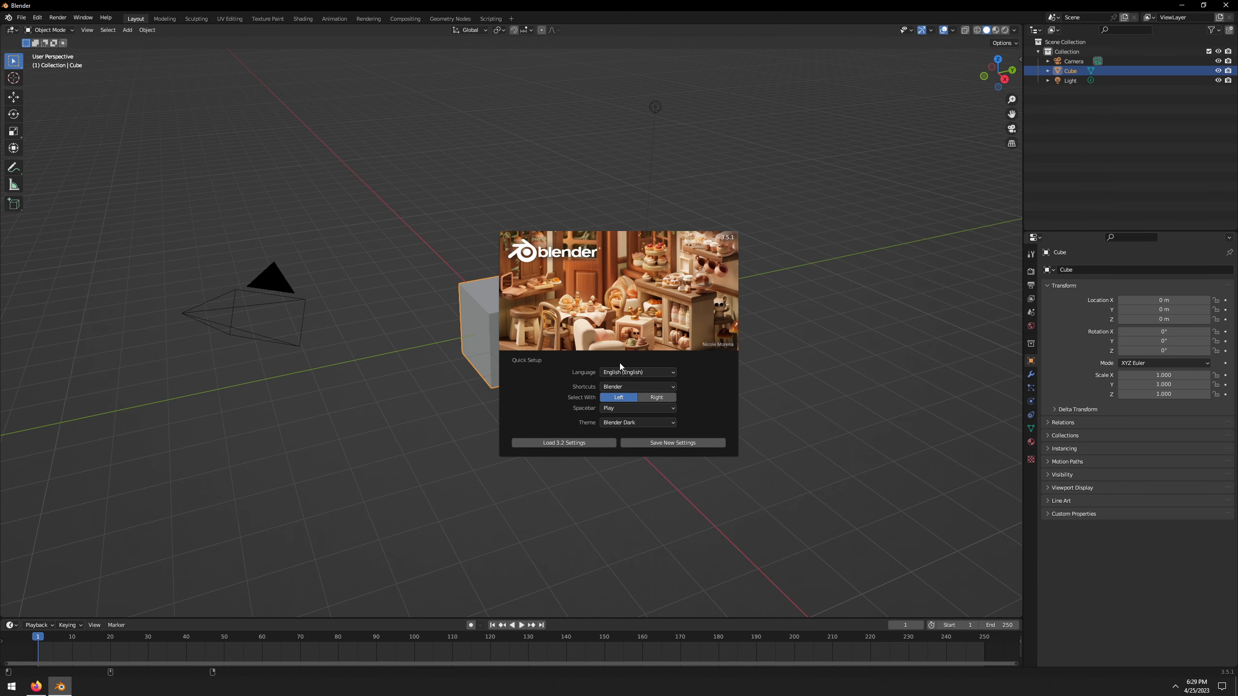
pyautogui.click(477, 249)
pyautogui.moveTo(158, 108); pyautogui.dragTo(662, 402)
pyautogui.press('Delete')
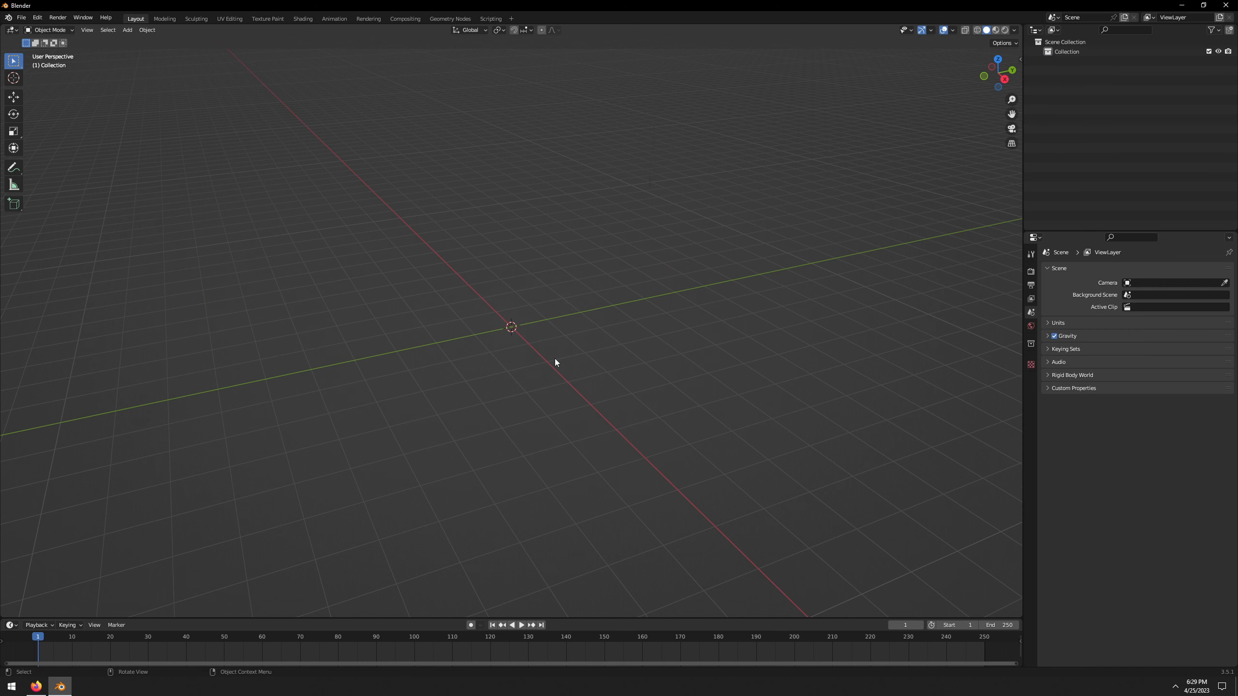
# - Open the Preferences window and position it over the 3D viewport
pyautogui.click(21, 17)
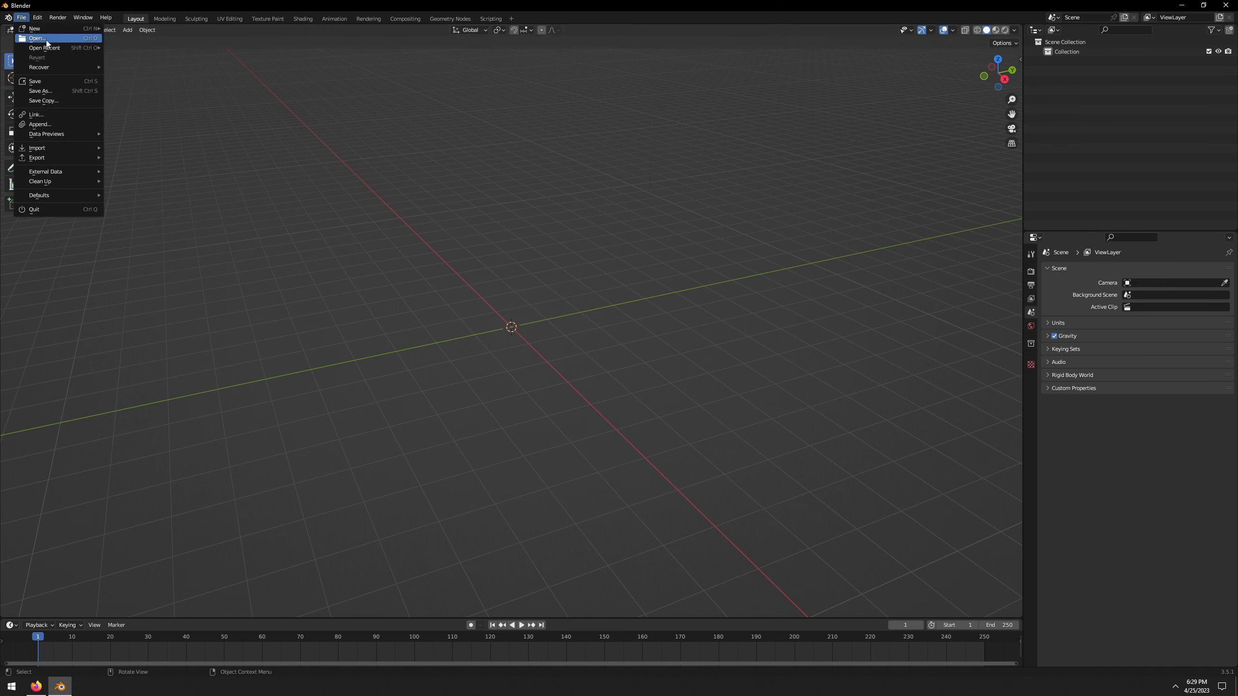
pyautogui.click(41, 17)
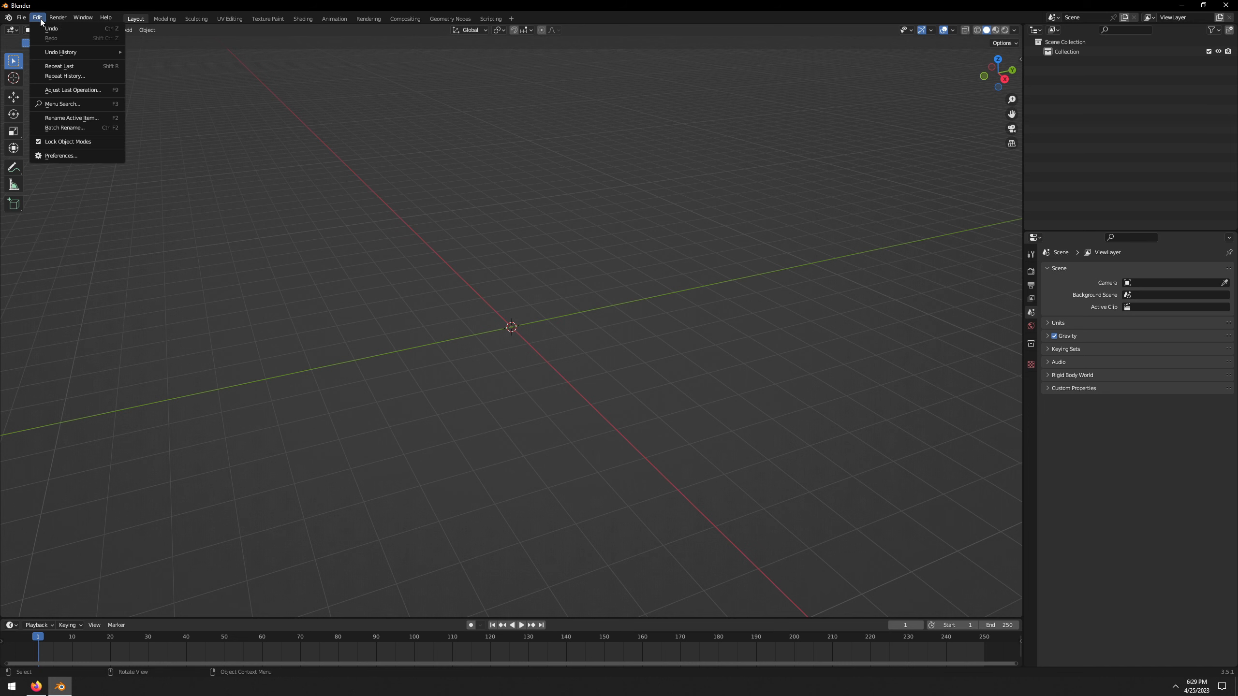
pyautogui.click(60, 156)
pyautogui.moveTo(161, 25); pyautogui.dragTo(485, 126)
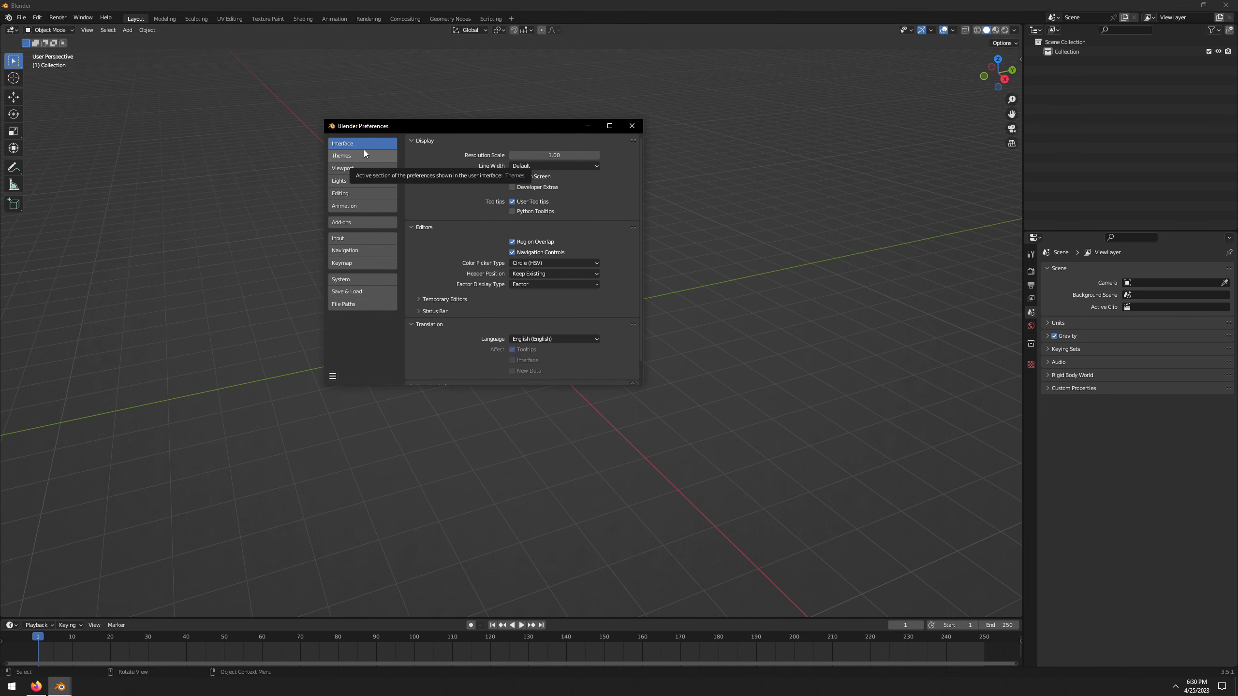
# - Set the interface Resolution Scale to 1.20 and turn off the Splash Screen option
pyautogui.click(597, 155)
pyautogui.click(597, 157)
pyautogui.click(598, 157)
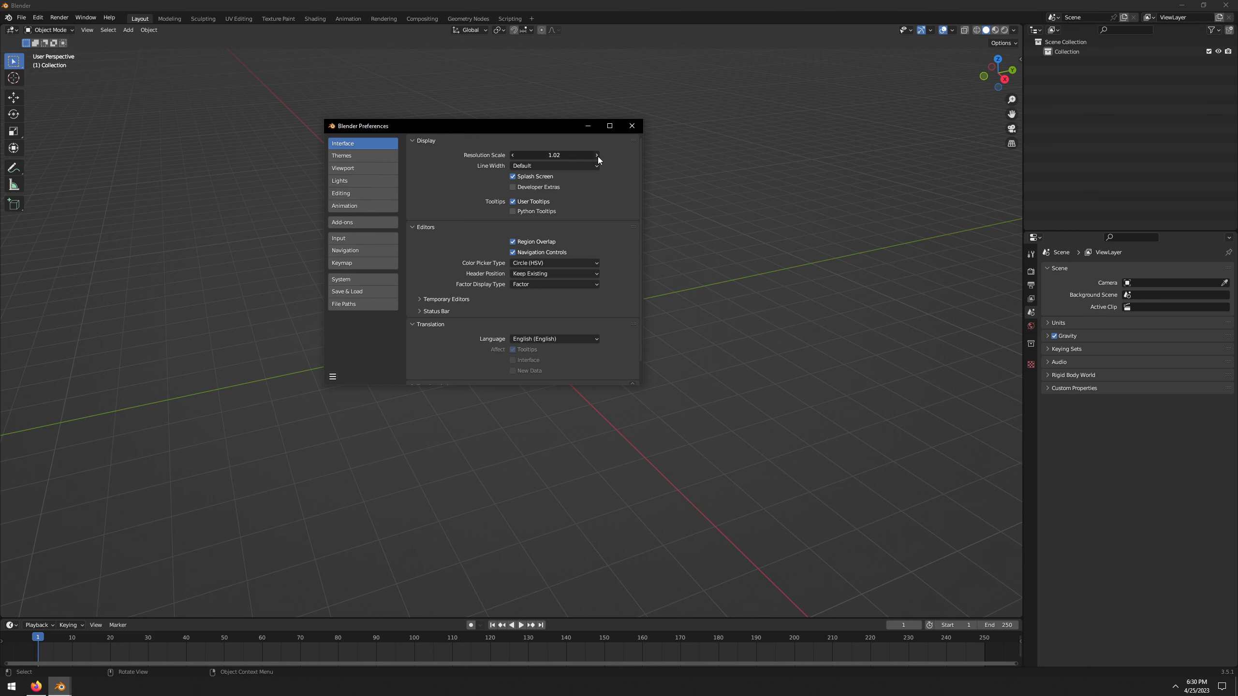
pyautogui.click(598, 156)
pyautogui.click(598, 157)
pyautogui.click(598, 155)
pyautogui.click(598, 156)
pyautogui.click(597, 156)
pyautogui.click(598, 156)
pyautogui.click(598, 156)
pyautogui.click(597, 155)
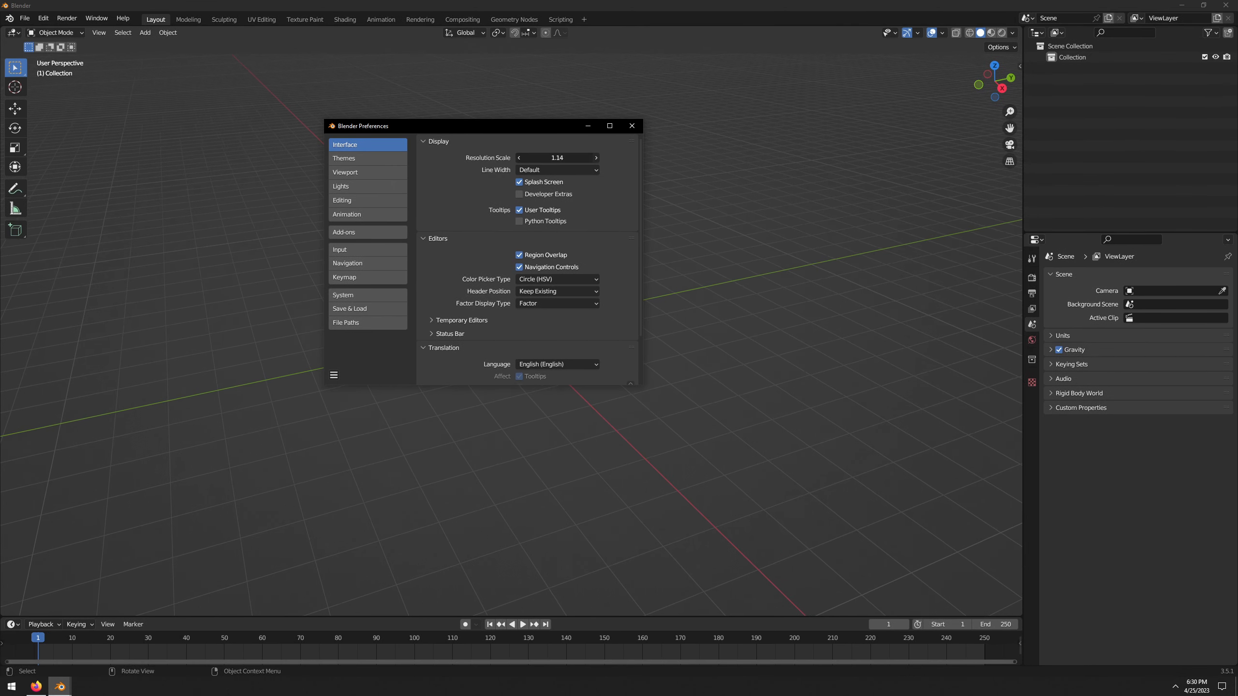
pyautogui.click(598, 155)
pyautogui.click(597, 156)
pyautogui.click(597, 156)
pyautogui.click(598, 156)
pyautogui.click(598, 156)
pyautogui.click(598, 156)
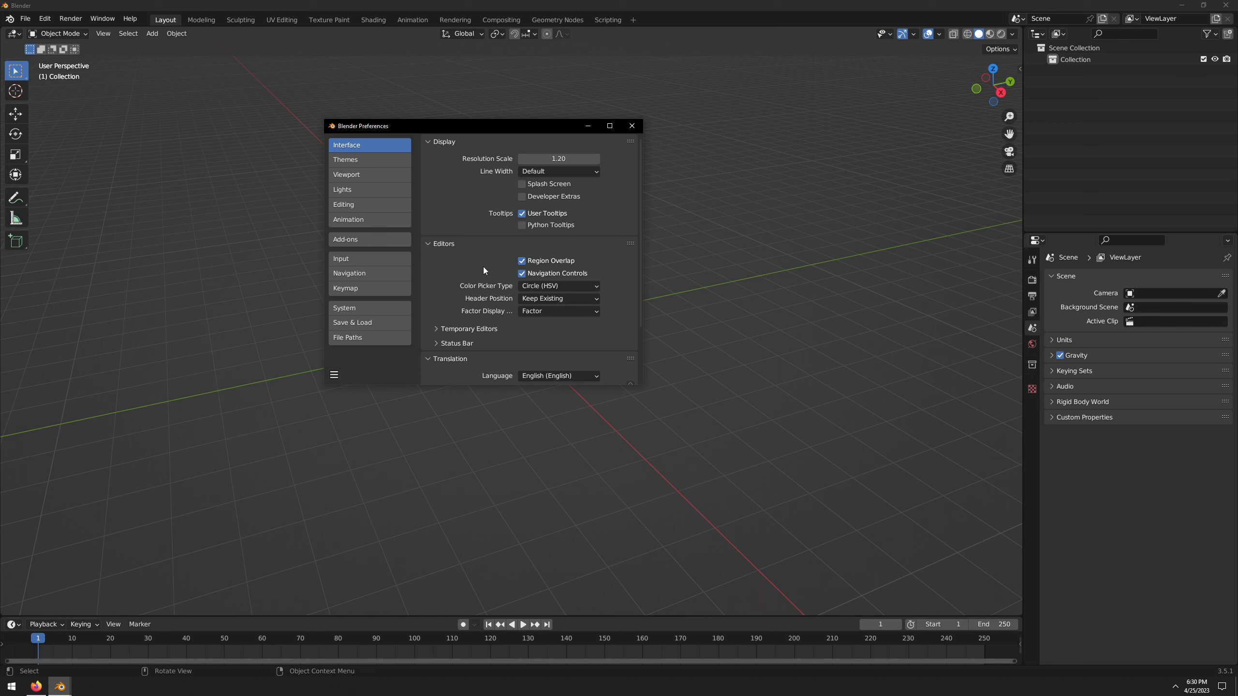
# - Expand the Status Bar options in the Interface preferences and turn off Blender Version
pyautogui.scroll(-4, 483, 267)
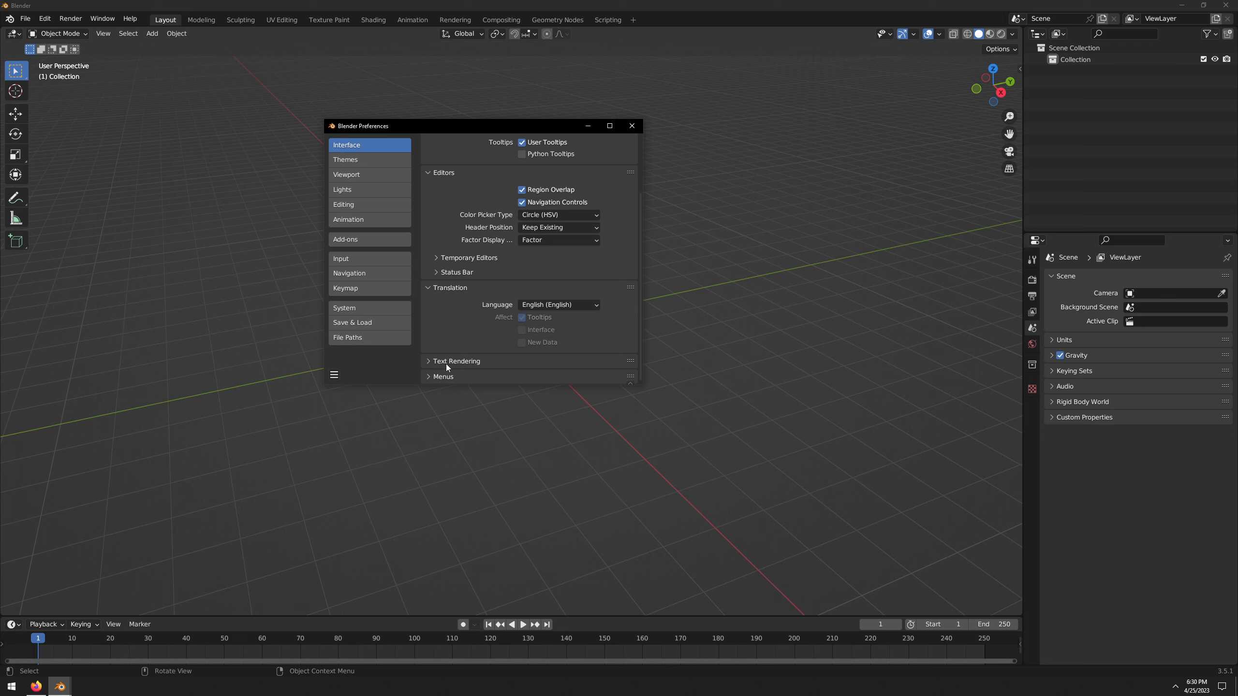
pyautogui.scroll(4, 496, 286)
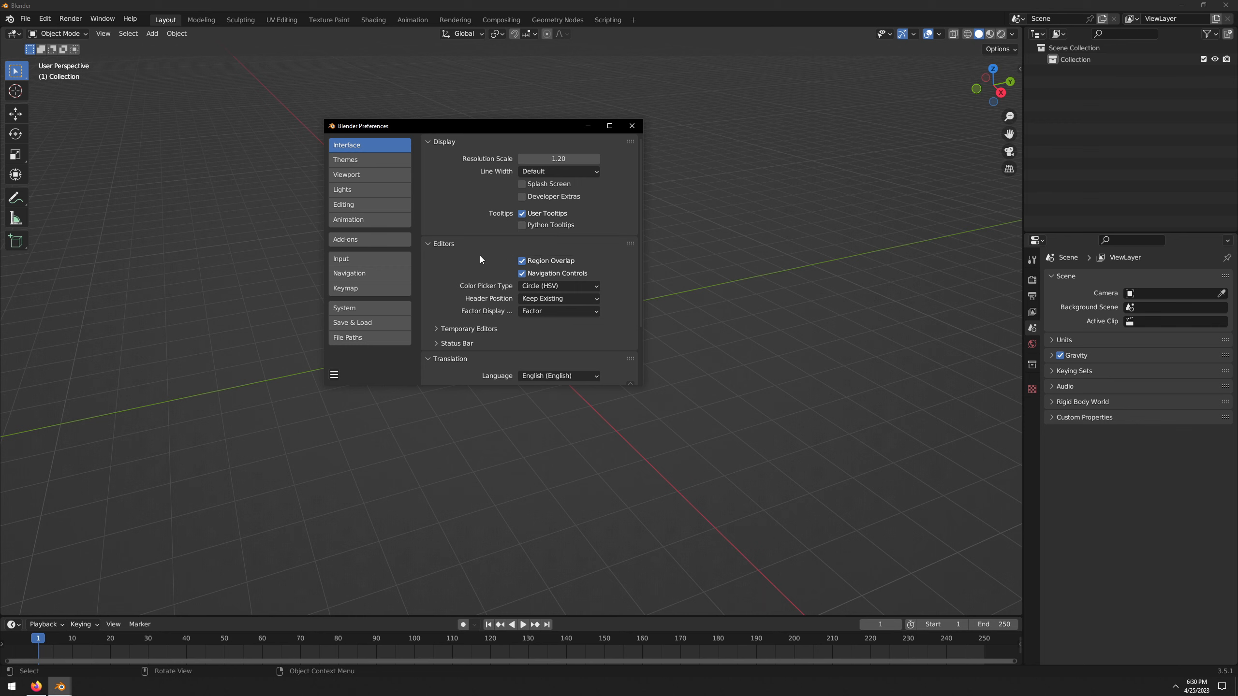
pyautogui.scroll(-3, 487, 333)
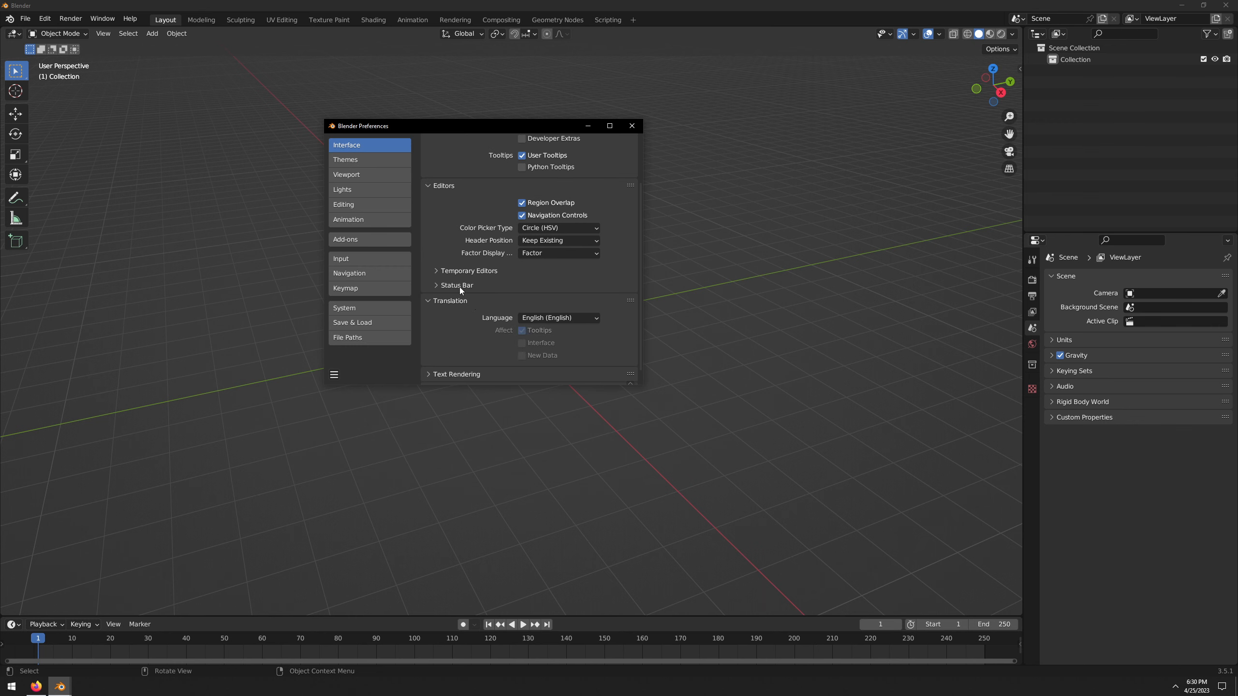
pyautogui.click(457, 275)
pyautogui.click(456, 273)
pyautogui.click(456, 285)
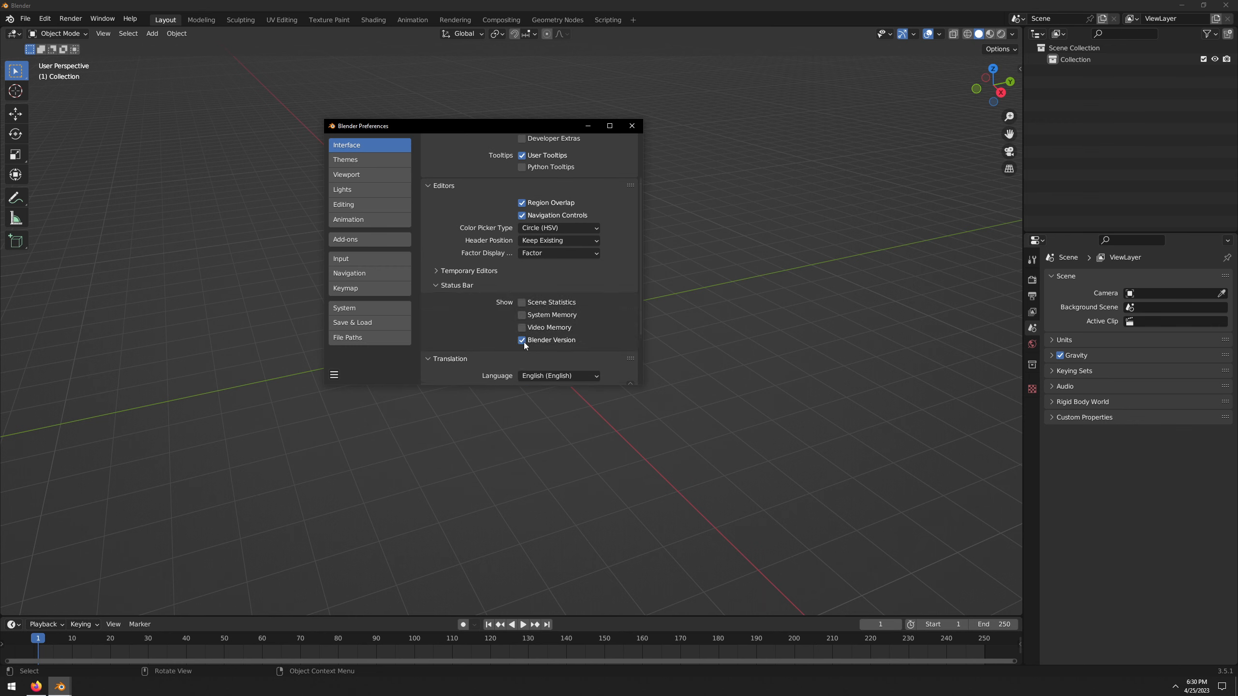
pyautogui.click(522, 340)
# - Expand the Menus section of the Interface preferences and turn off Navigation Controls under Editors
pyautogui.scroll(-3, 471, 224)
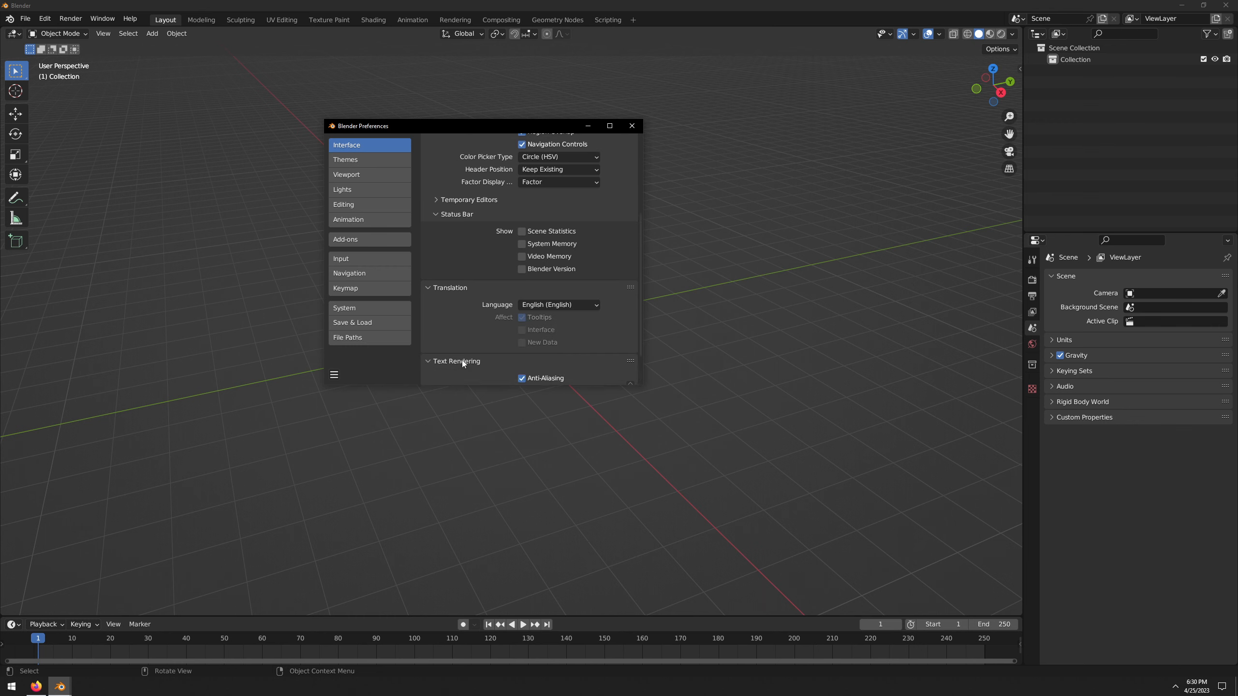
pyautogui.scroll(-3, 465, 356)
pyautogui.click(441, 376)
pyautogui.scroll(-5, 455, 351)
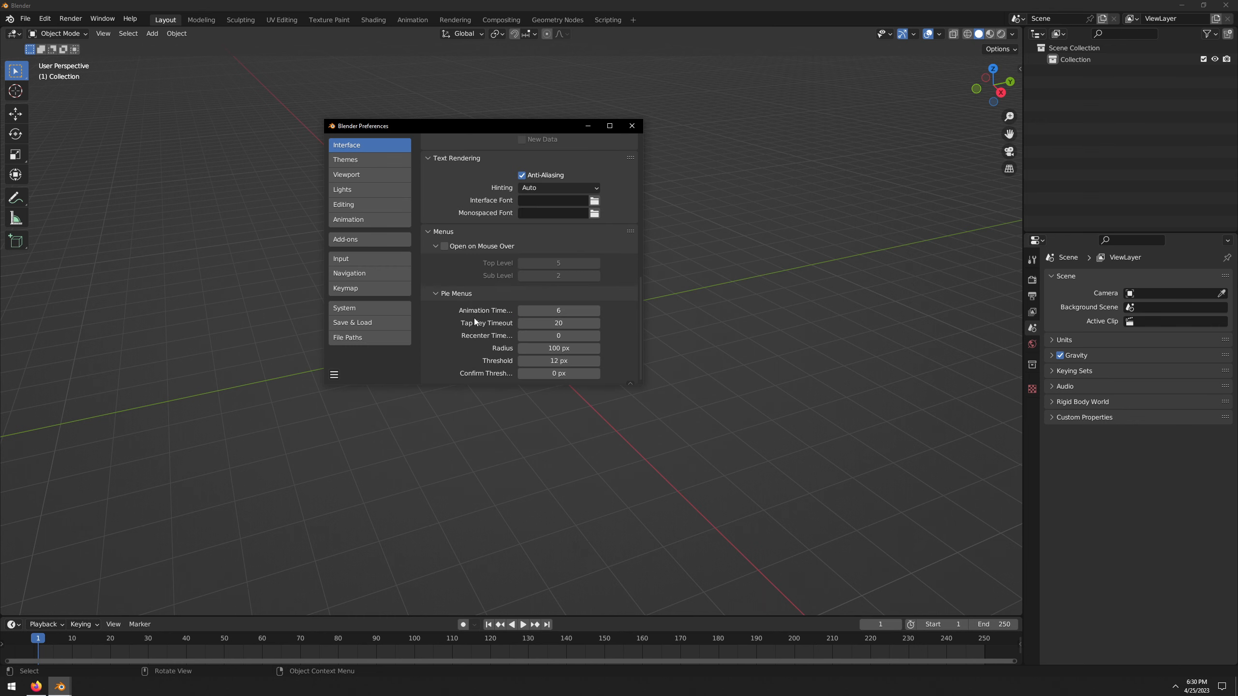
pyautogui.scroll(5, 482, 339)
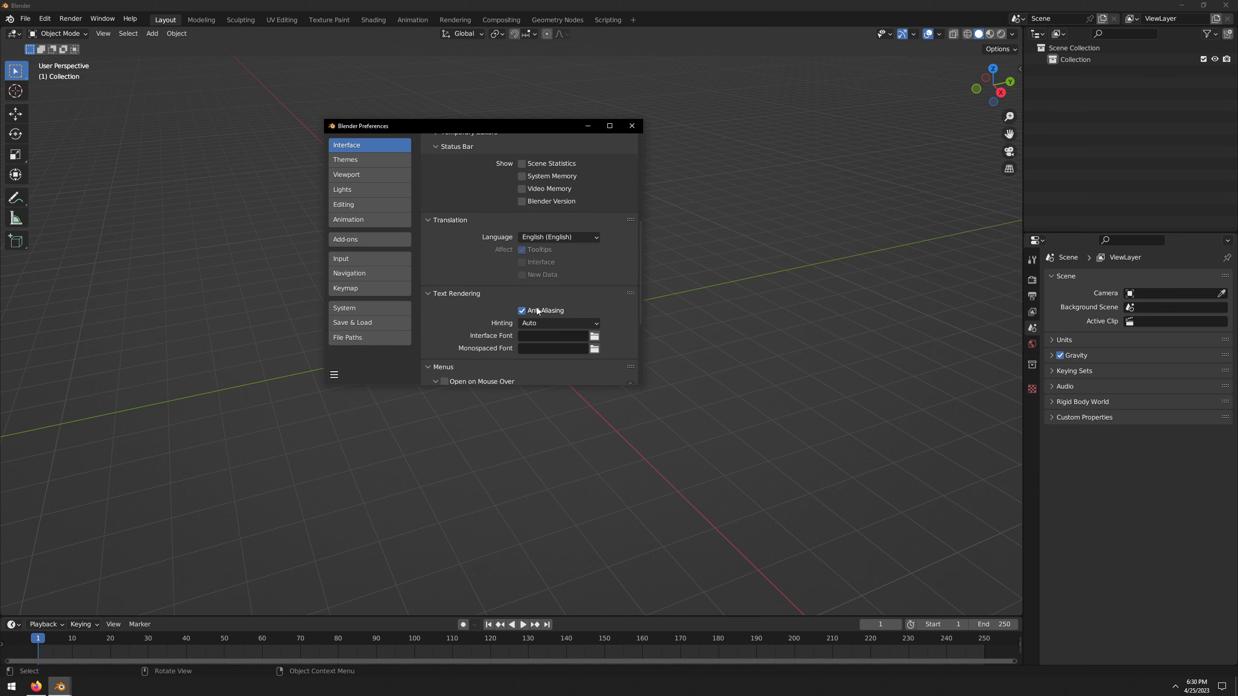
pyautogui.scroll(5, 513, 308)
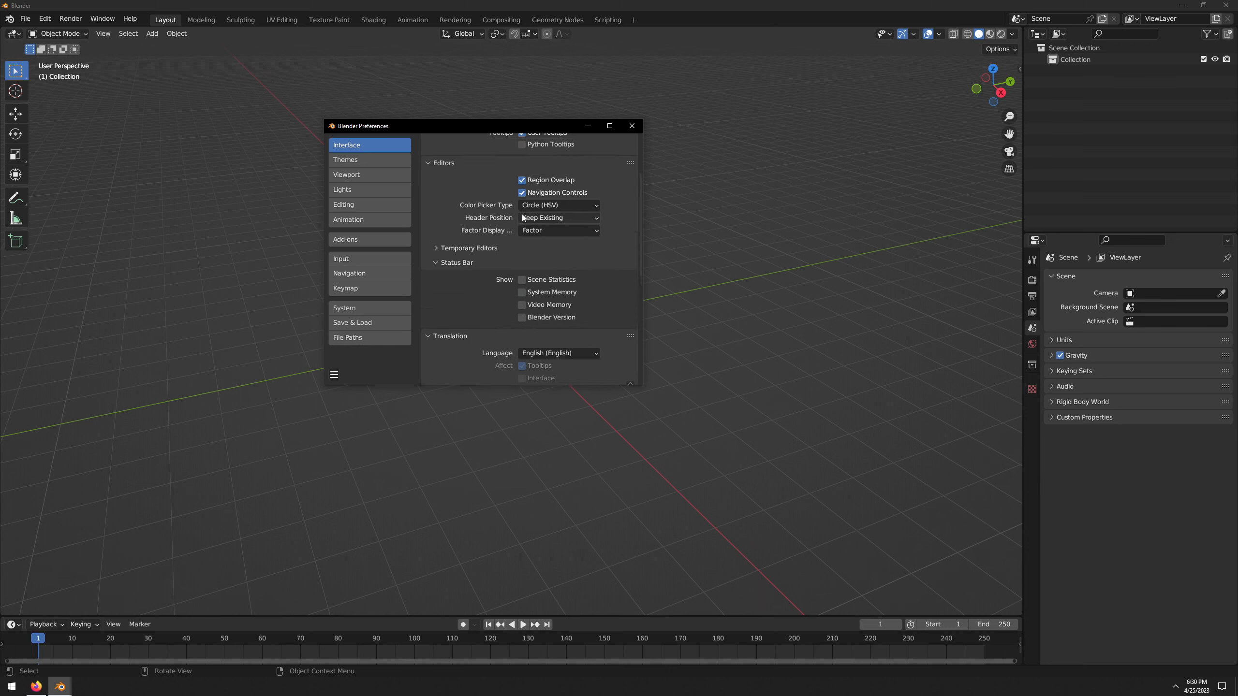
pyautogui.scroll(1, 531, 210)
pyautogui.click(537, 213)
pyautogui.click(536, 214)
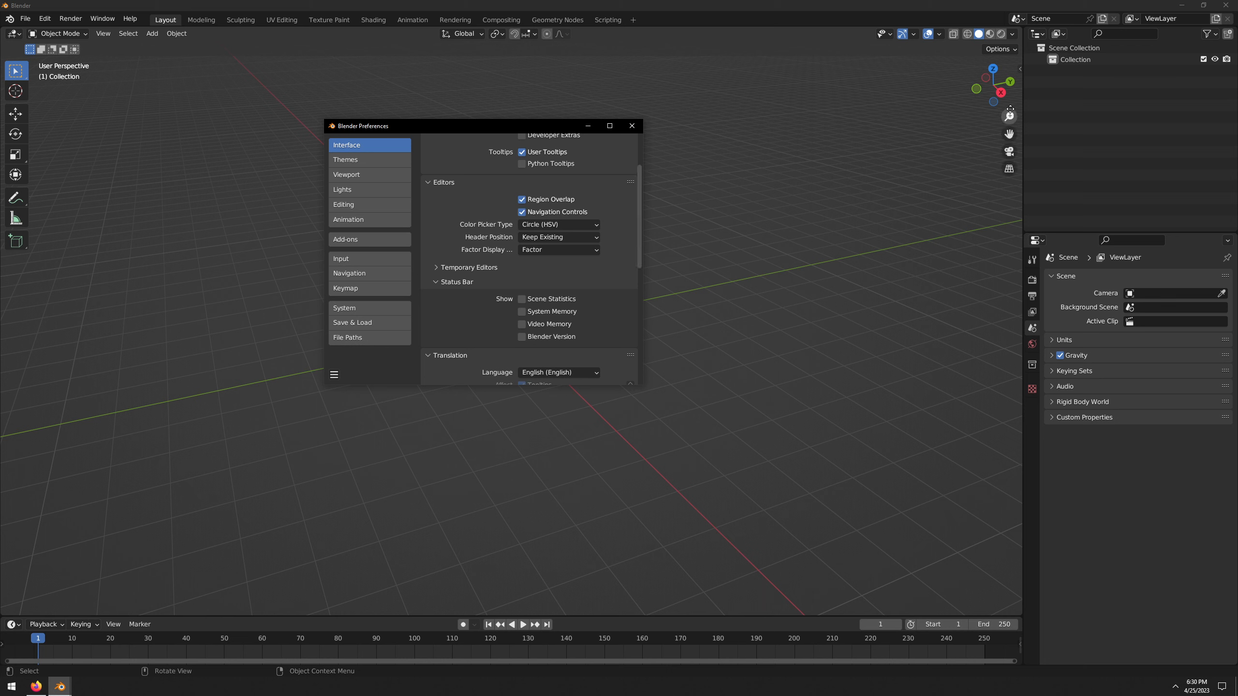
pyautogui.click(548, 213)
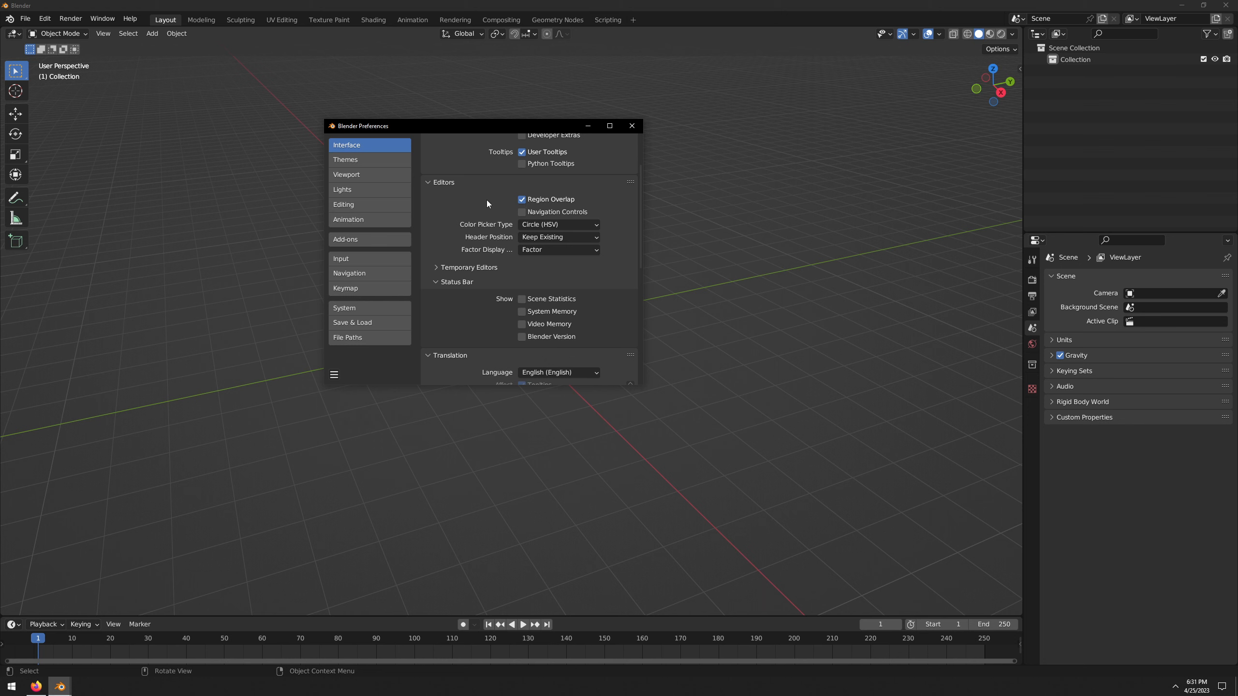
# - In the Viewport preferences, turn off Playback Frame Rate and set the Gizmo Size to 70 px
pyautogui.click(363, 175)
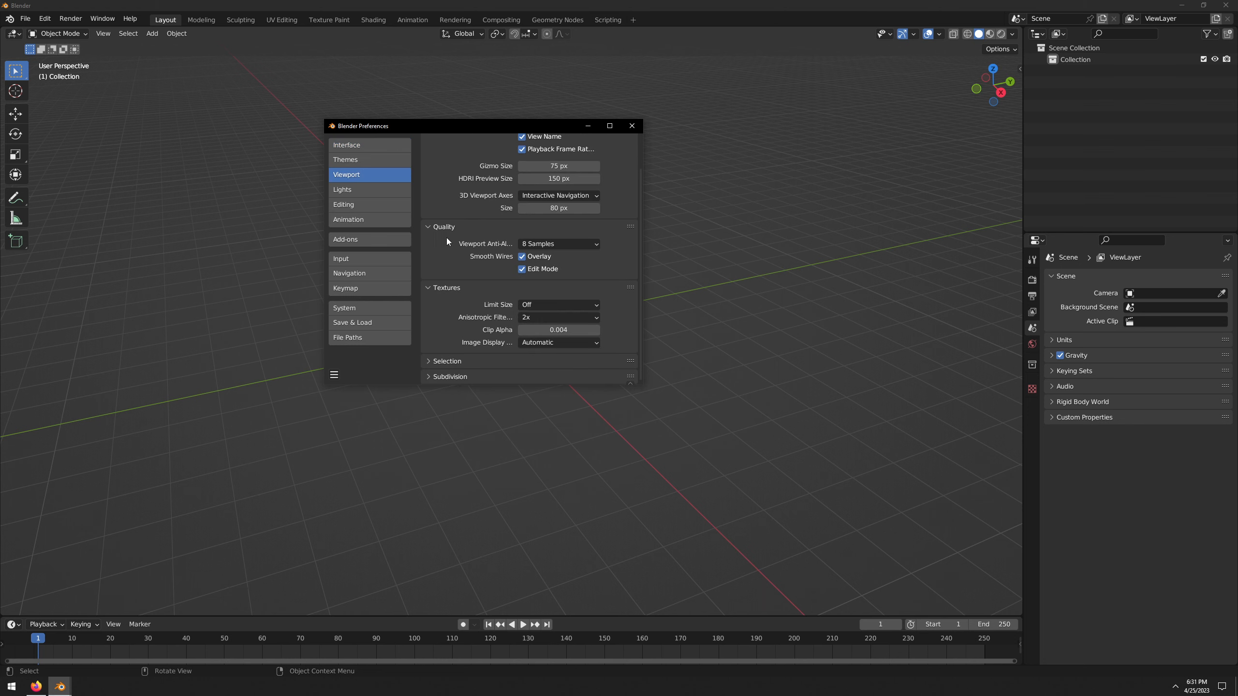
pyautogui.scroll(2, 448, 249)
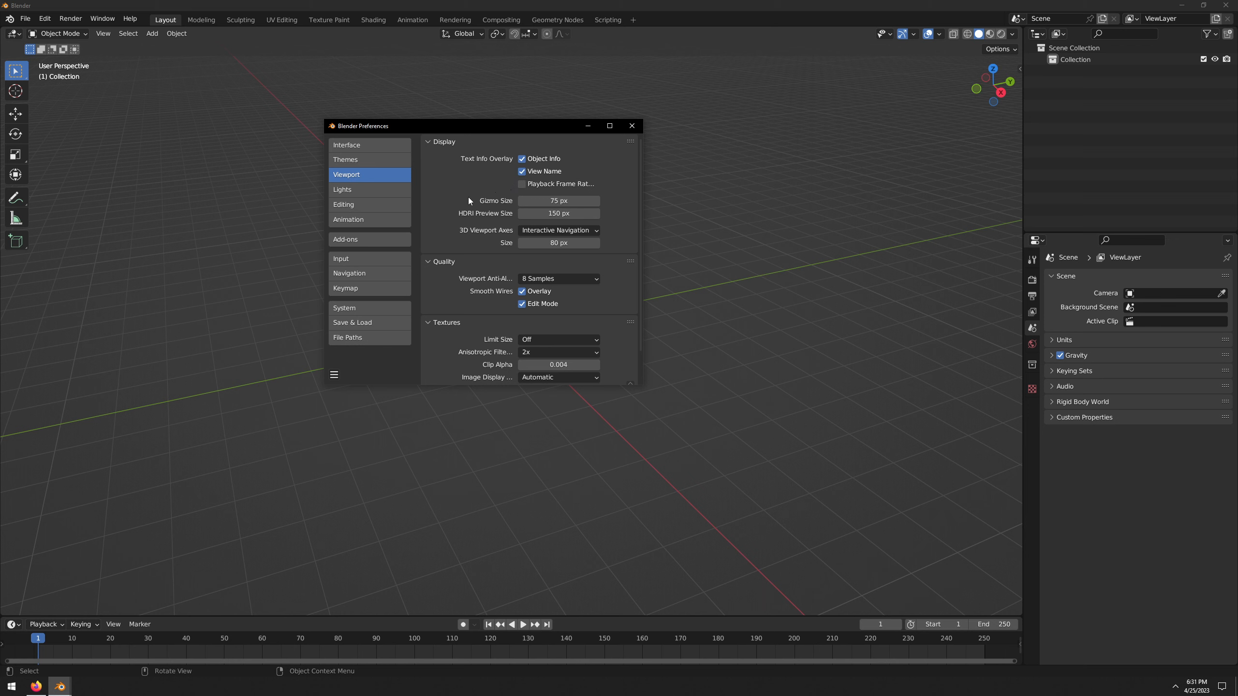
pyautogui.moveTo(558, 201); pyautogui.dragTo(553, 202)
# - Set the 3D Viewport Axes to Simple Axes with a size of 30 px
pyautogui.click(569, 229)
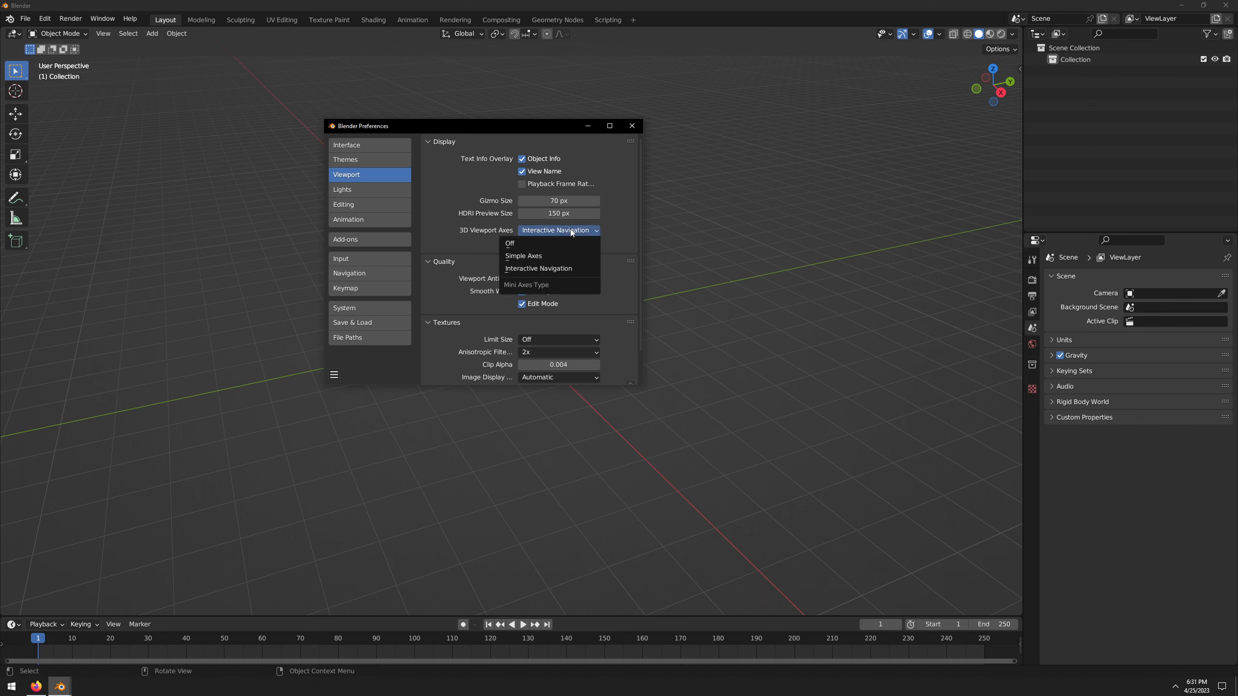
pyautogui.click(553, 255)
pyautogui.moveTo(558, 242); pyautogui.dragTo(565, 242)
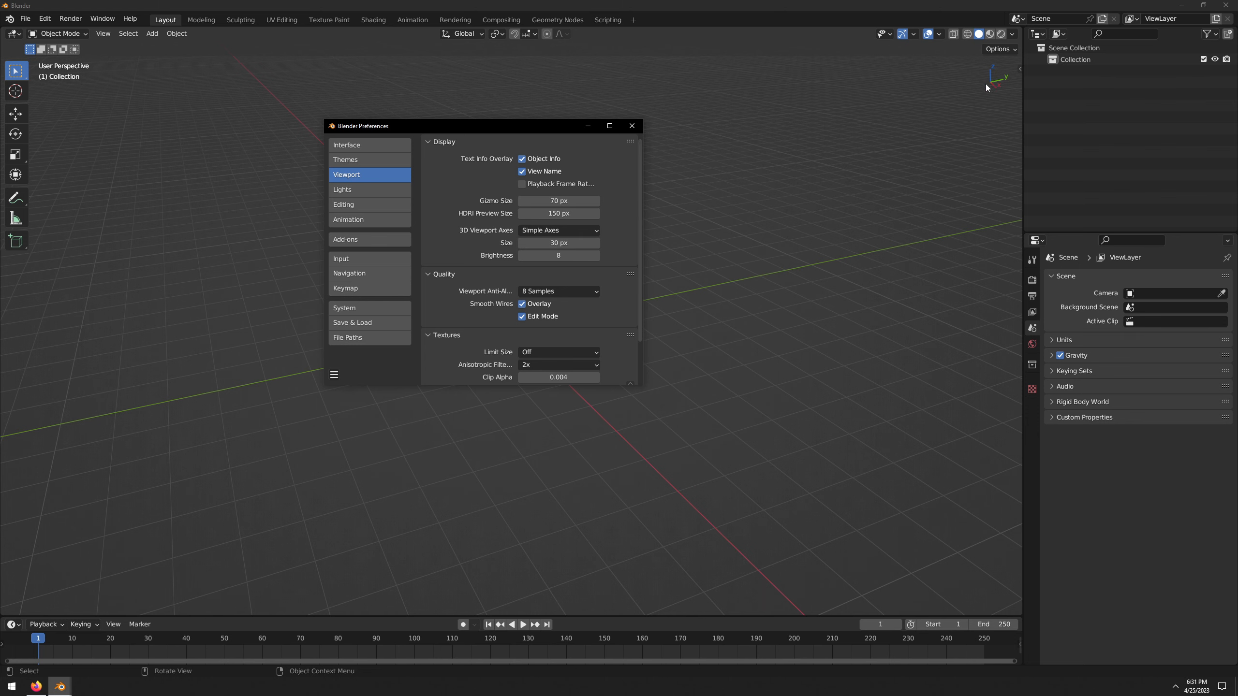
# - Switch the 3D Viewport Axes to Interactive Navigation and rotate the view with the axis gizmo
pyautogui.click(550, 230)
pyautogui.click(546, 263)
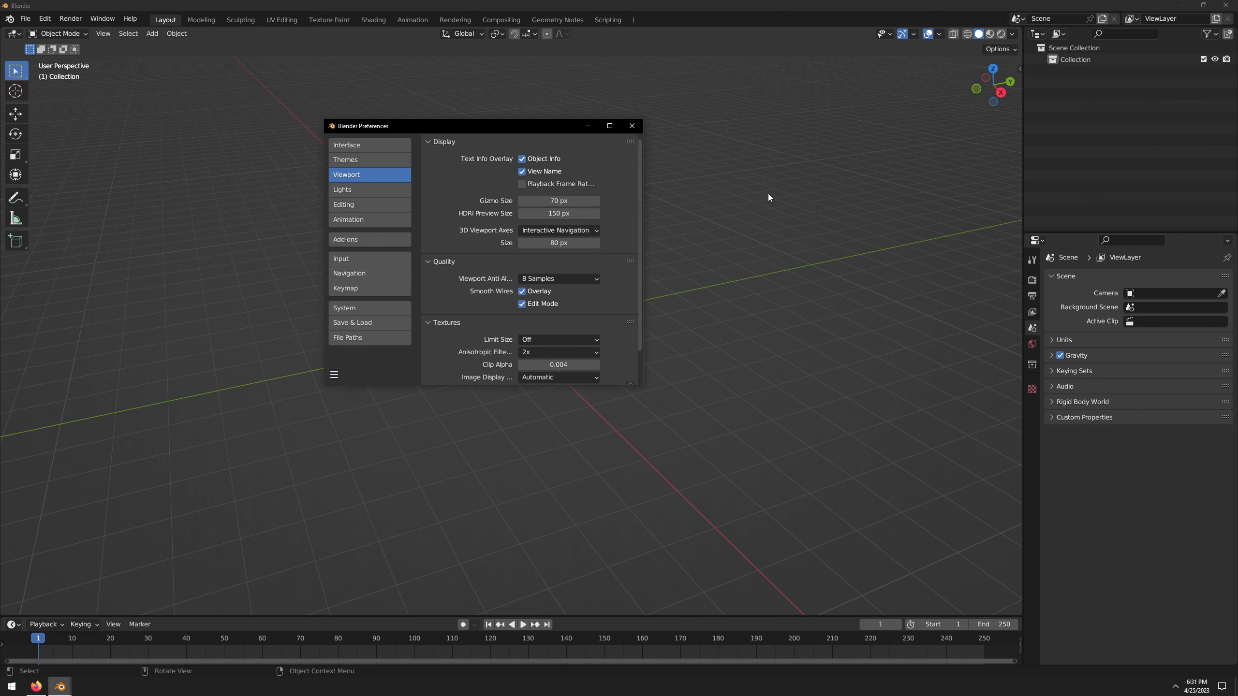
pyautogui.moveTo(1002, 99); pyautogui.dragTo(991, 100)
pyautogui.click(553, 282)
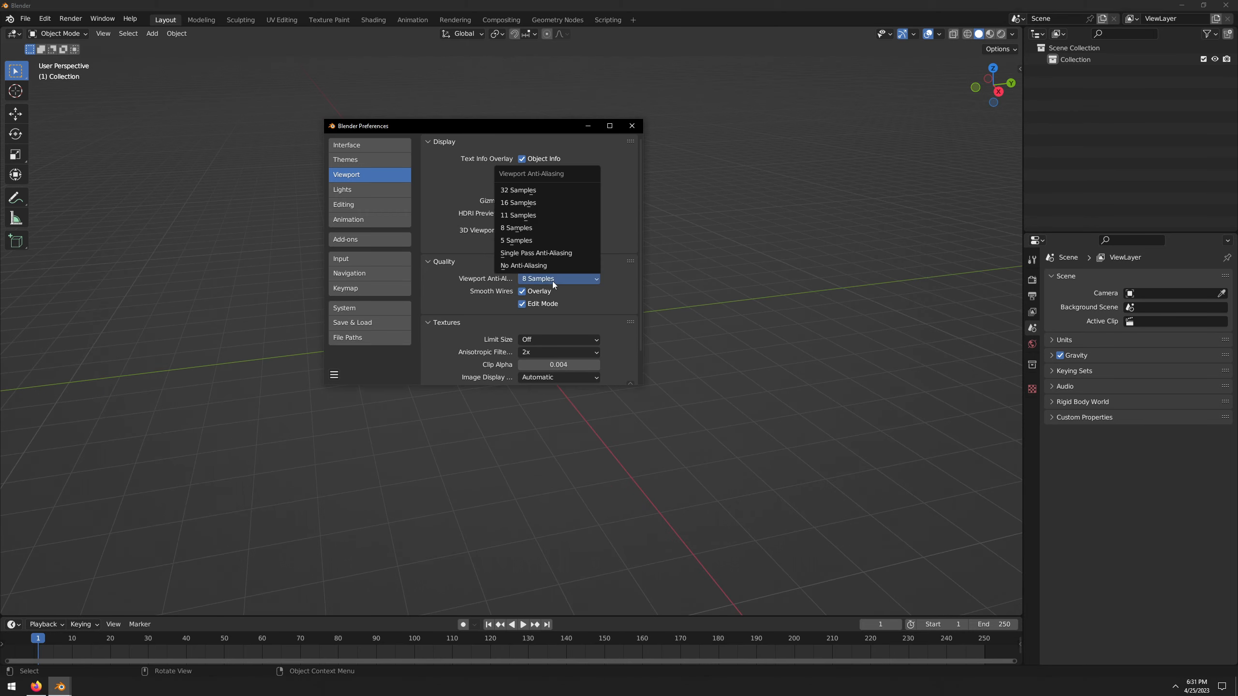
pyautogui.click(455, 262)
pyautogui.click(486, 258)
# - Set the 3D Viewport Axes back to Simple Axes and check them while orbiting the view
pyautogui.click(536, 230)
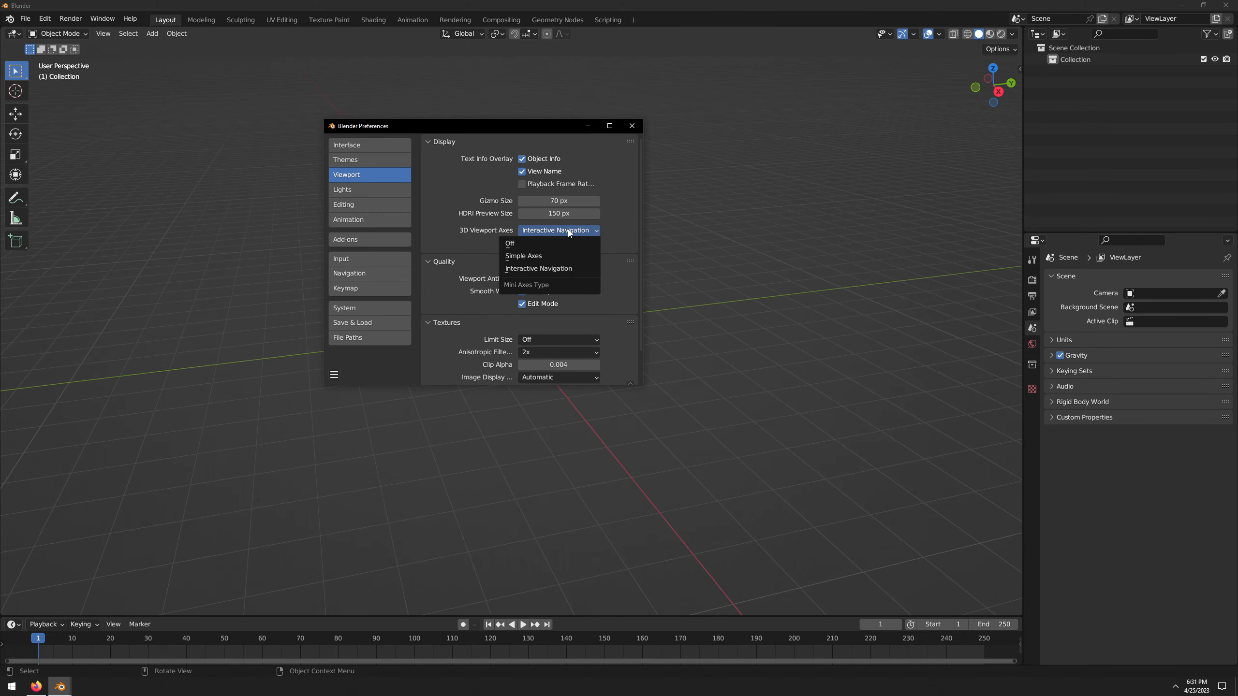
pyautogui.click(528, 256)
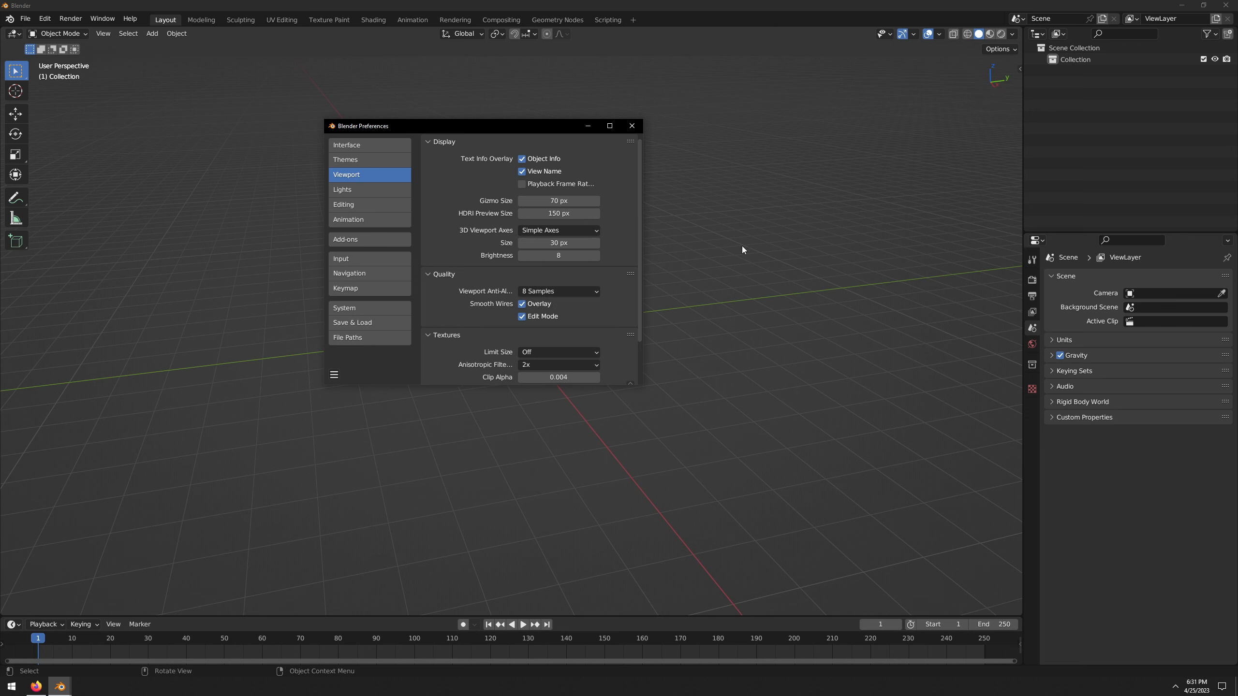
pyautogui.moveTo(793, 250); pyautogui.dragTo(892, 146, button='middle')
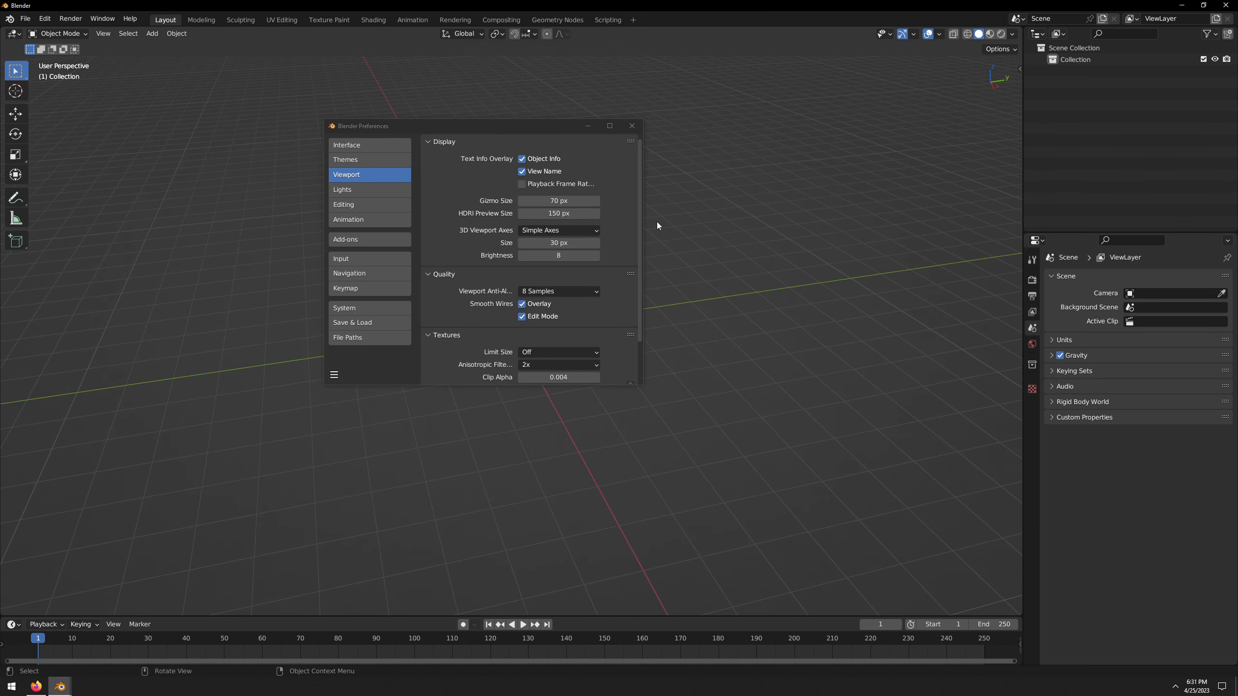
# - Set the Simple Axes Brightness to 10 and the Viewport Anti-Aliasing to 16 Samples
pyautogui.moveTo(558, 243)
pyautogui.mouseDown()
pyautogui.moveTo(521, 242)
pyautogui.moveTo(558, 243)
pyautogui.mouseUp()
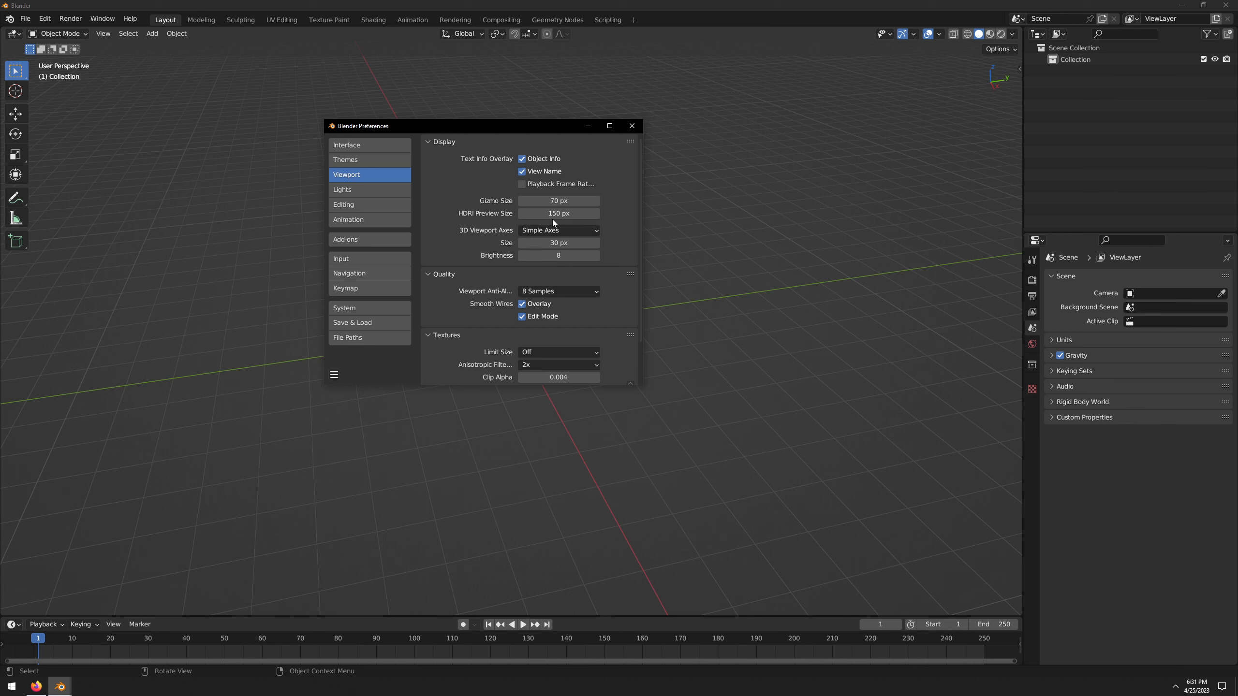
pyautogui.moveTo(542, 255); pyautogui.dragTo(550, 255)
pyautogui.click(559, 291)
pyautogui.click(518, 215)
# - Set Anisotropic Filtering to Off in the Textures section of the Viewport preferences
pyautogui.scroll(-1, 487, 342)
pyautogui.click(546, 346)
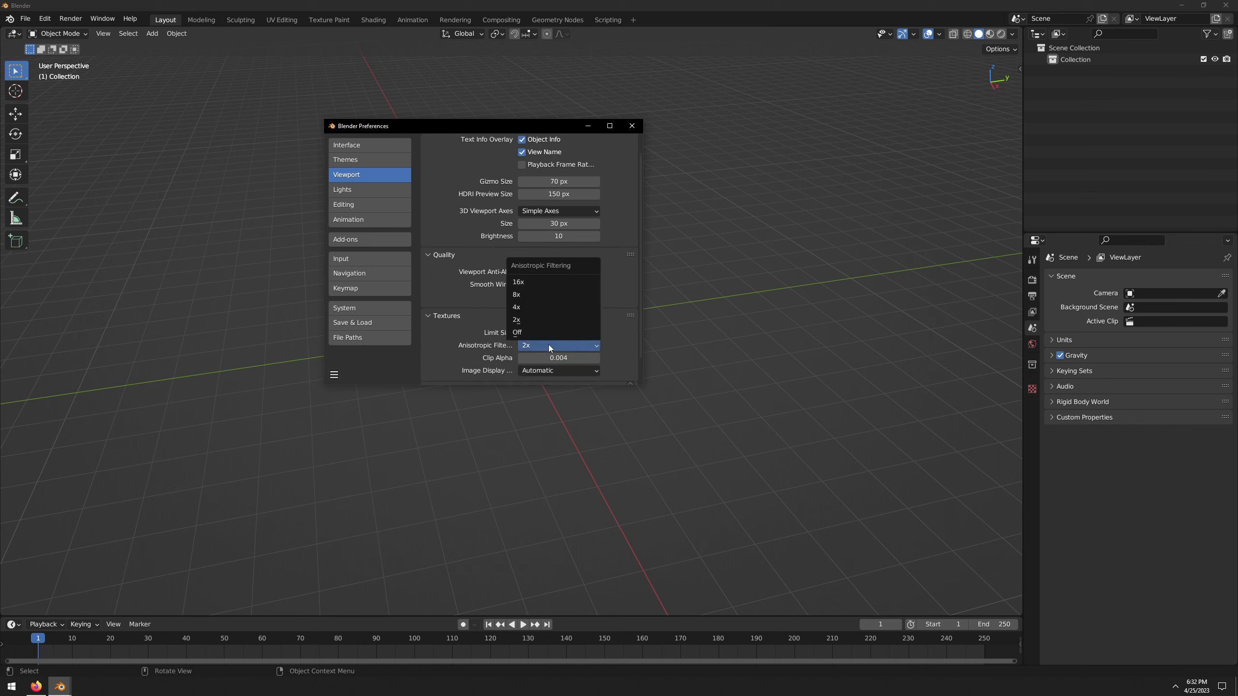
pyautogui.click(565, 334)
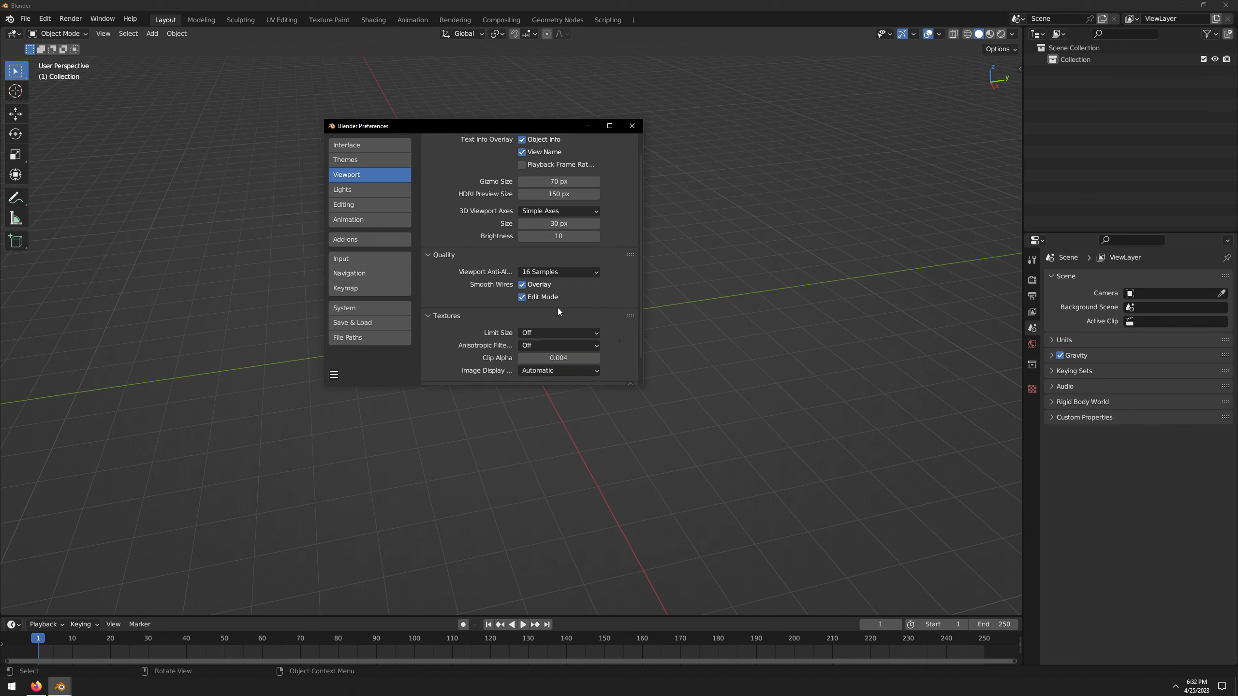
# - Install the custom studio light IntenseShader.sl from H:\Blender Addons\Intense 2022 in the Lights preferences
pyautogui.click(359, 191)
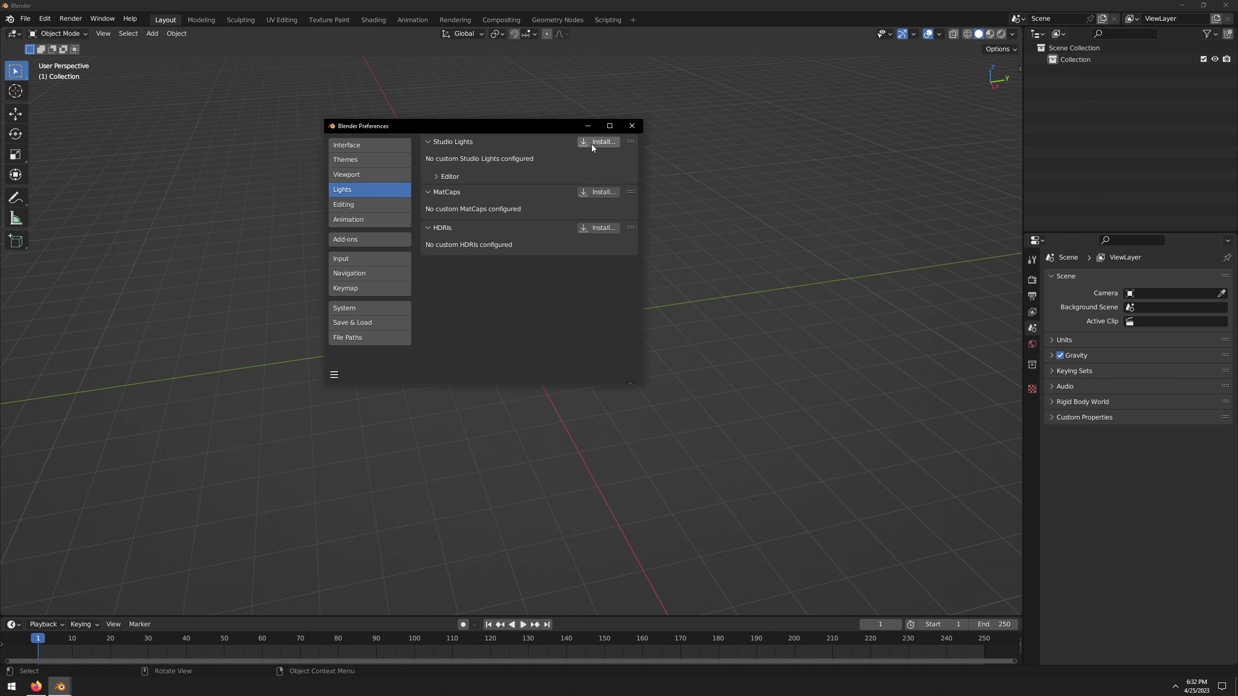
pyautogui.click(603, 141)
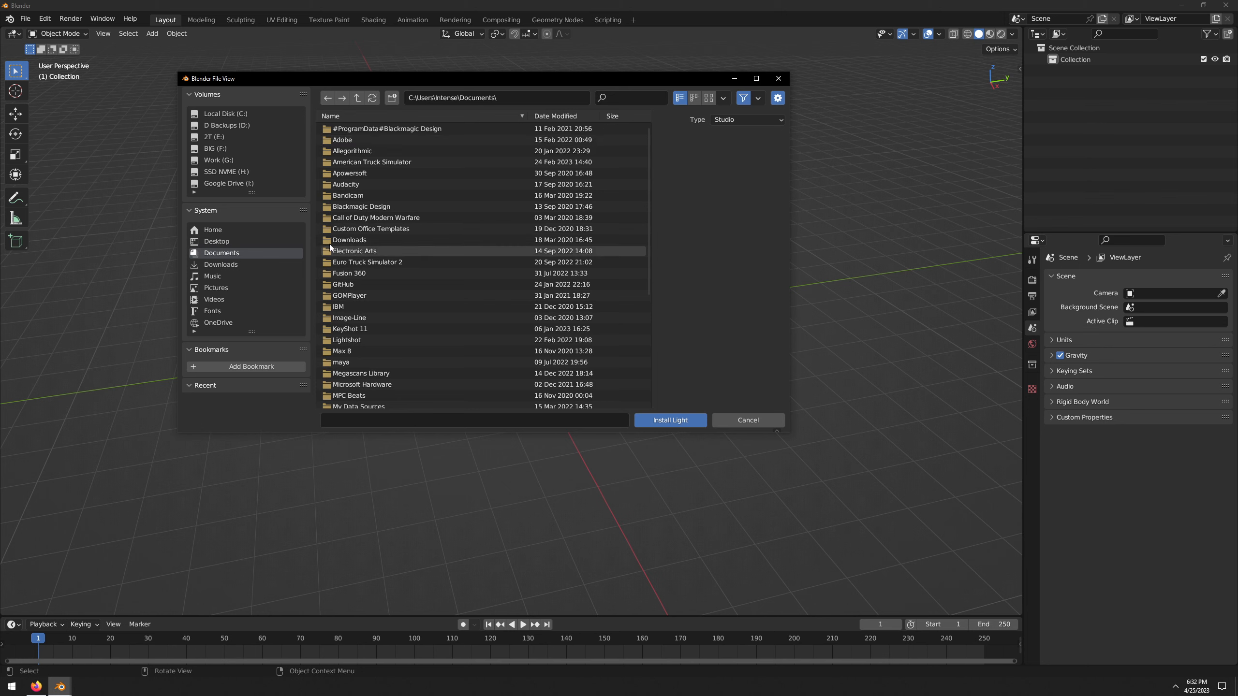
pyautogui.click(239, 172)
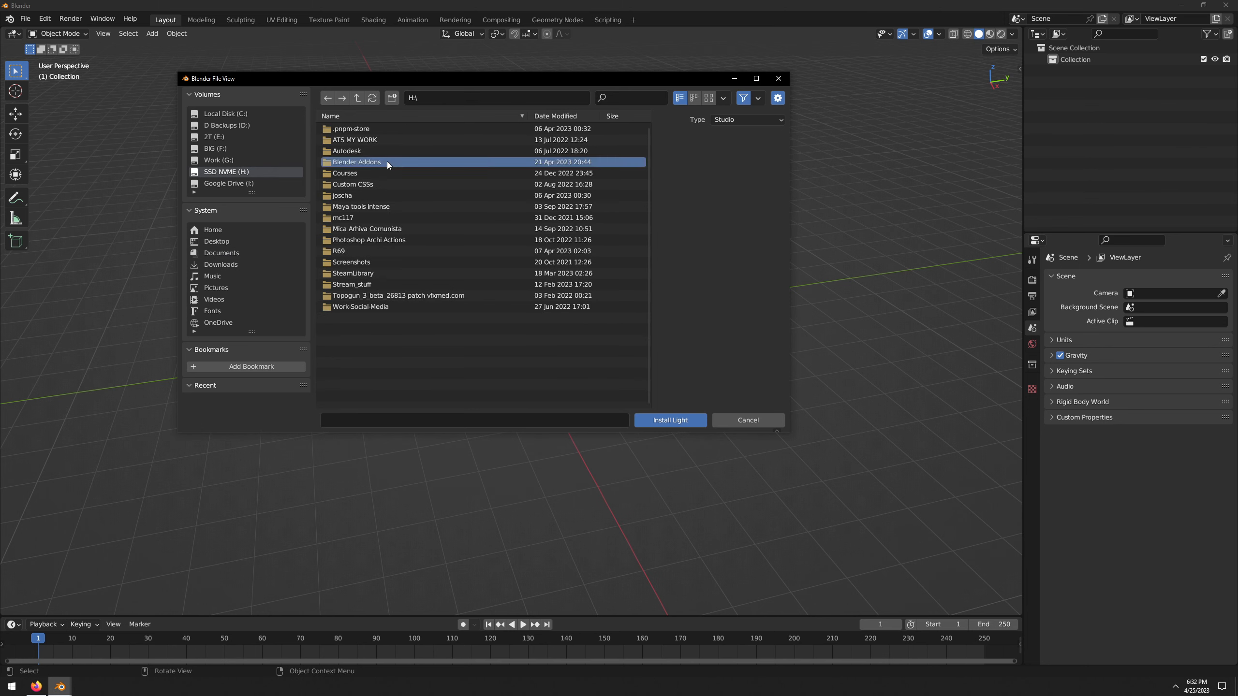
pyautogui.doubleClick(387, 160)
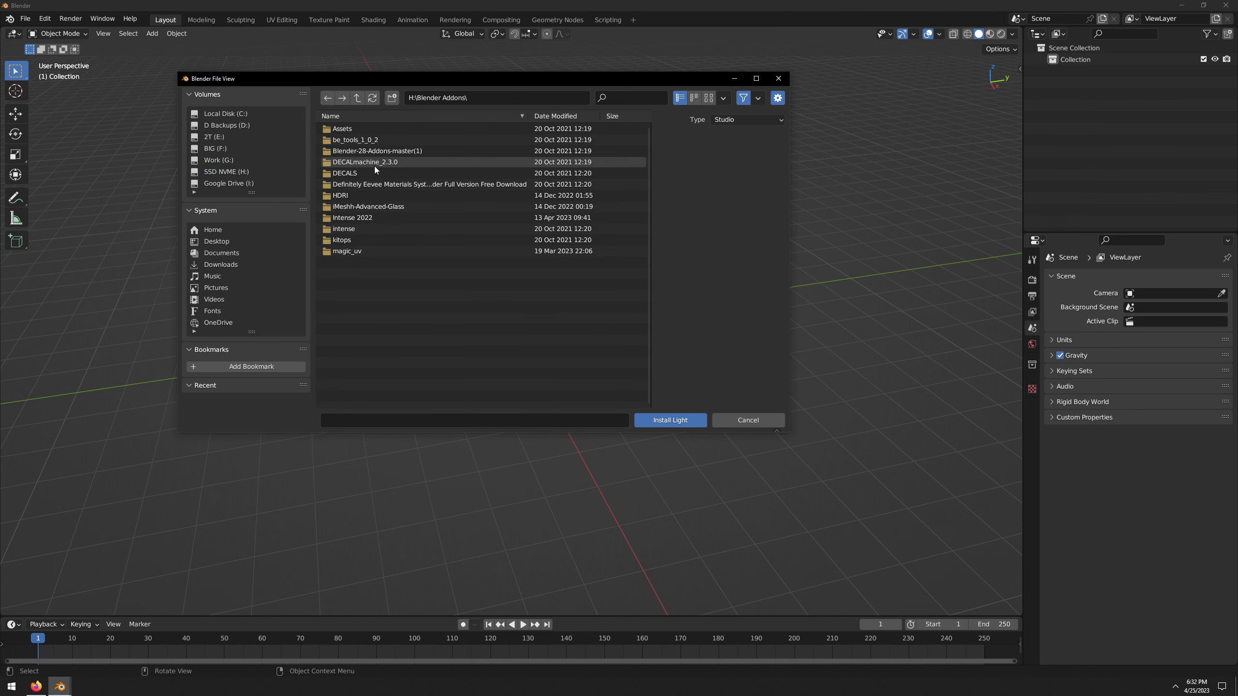
pyautogui.doubleClick(396, 218)
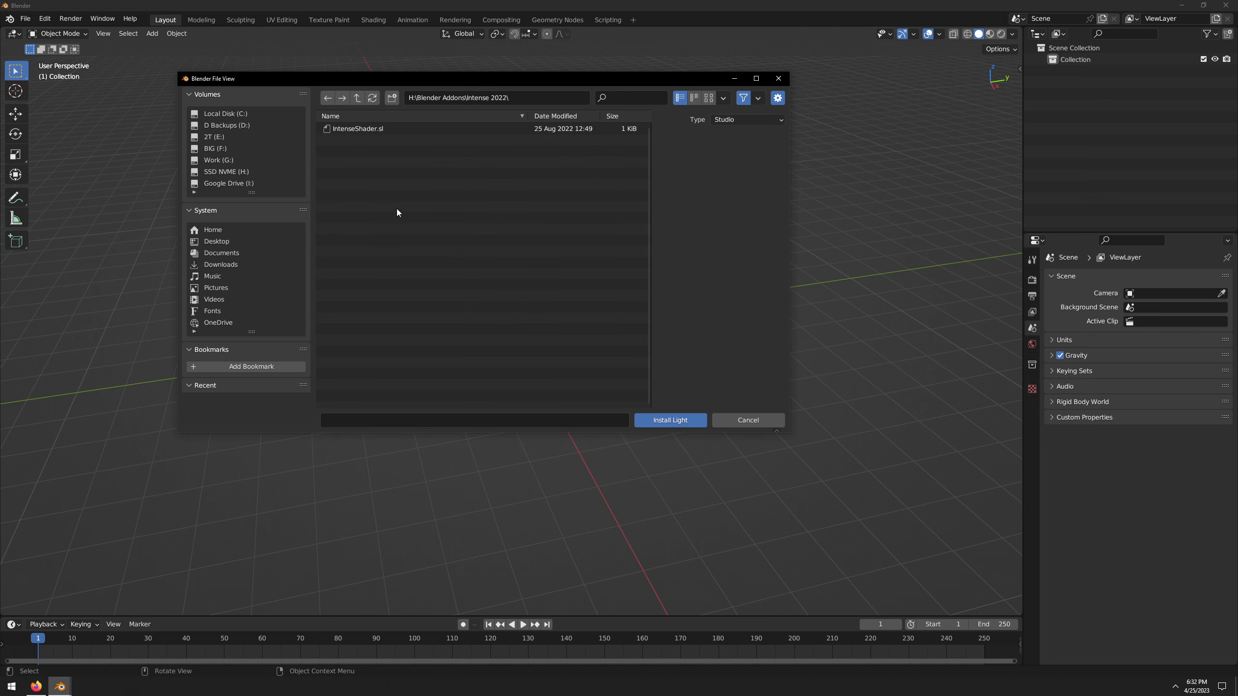
pyautogui.doubleClick(351, 131)
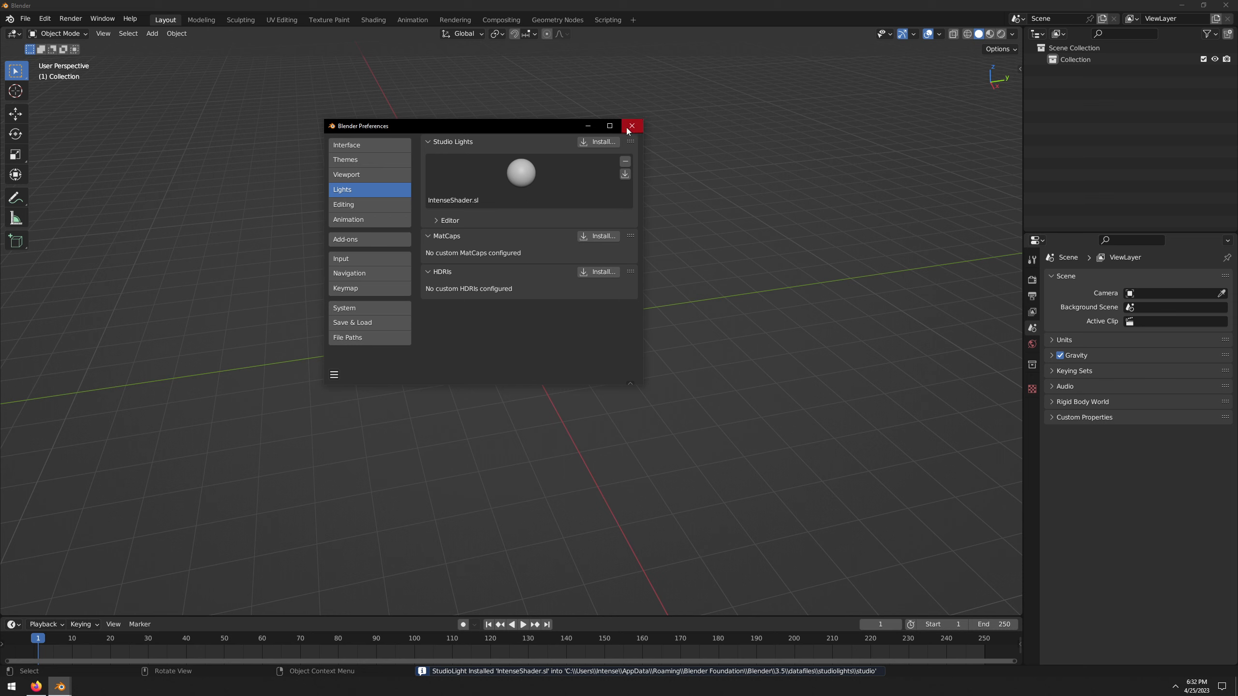
# - Save the preferences with the new studio light and close the Preferences window
pyautogui.click(334, 374)
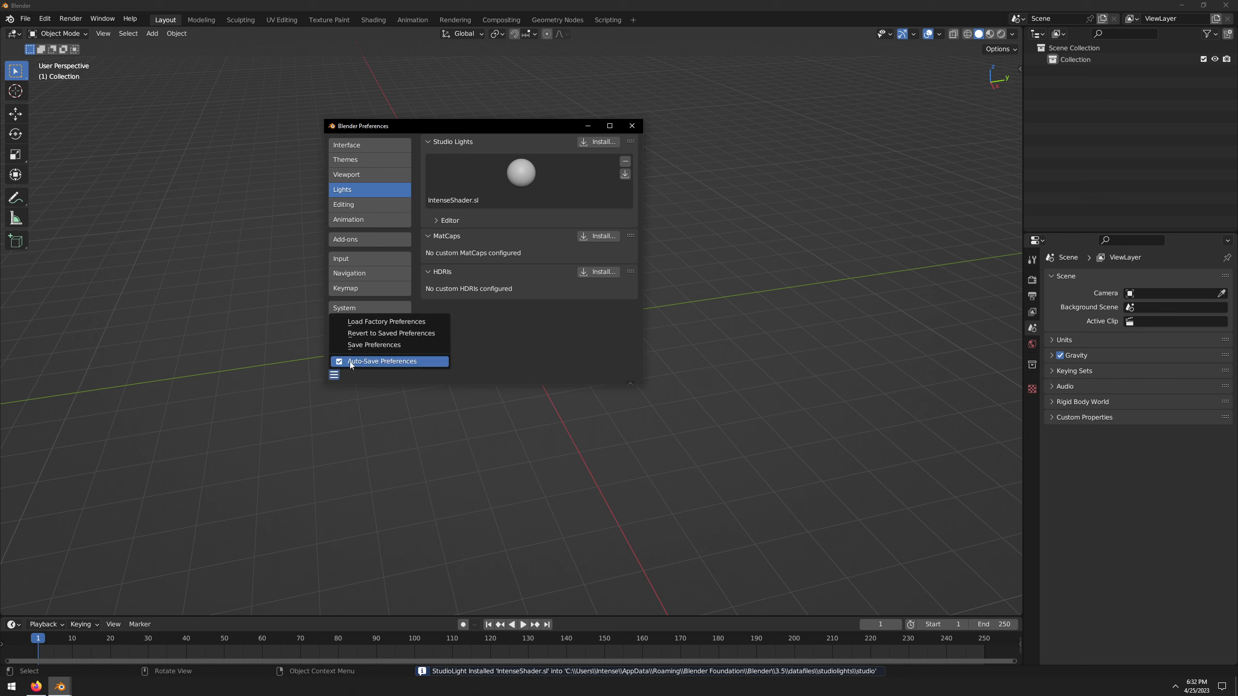
pyautogui.click(374, 345)
pyautogui.click(631, 126)
# - Set the solid shading's Studio lighting to the installed IntenseShader light, the last sphere in the list
pyautogui.click(1011, 34)
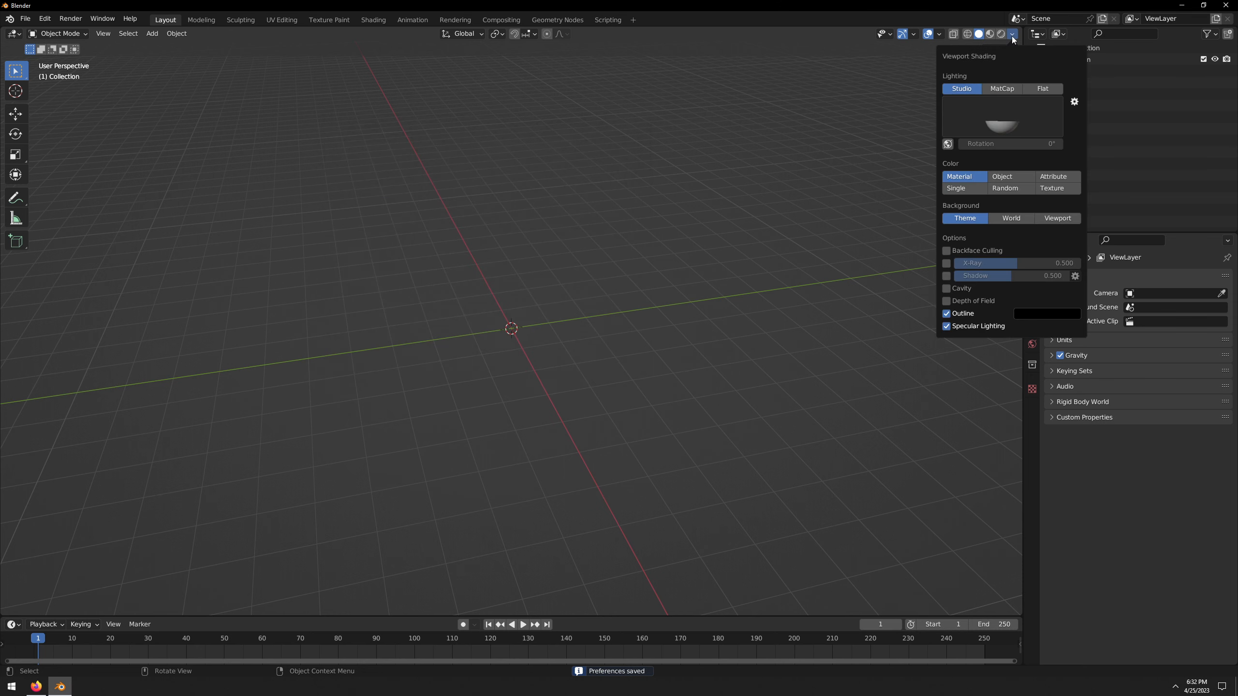
pyautogui.click(1006, 118)
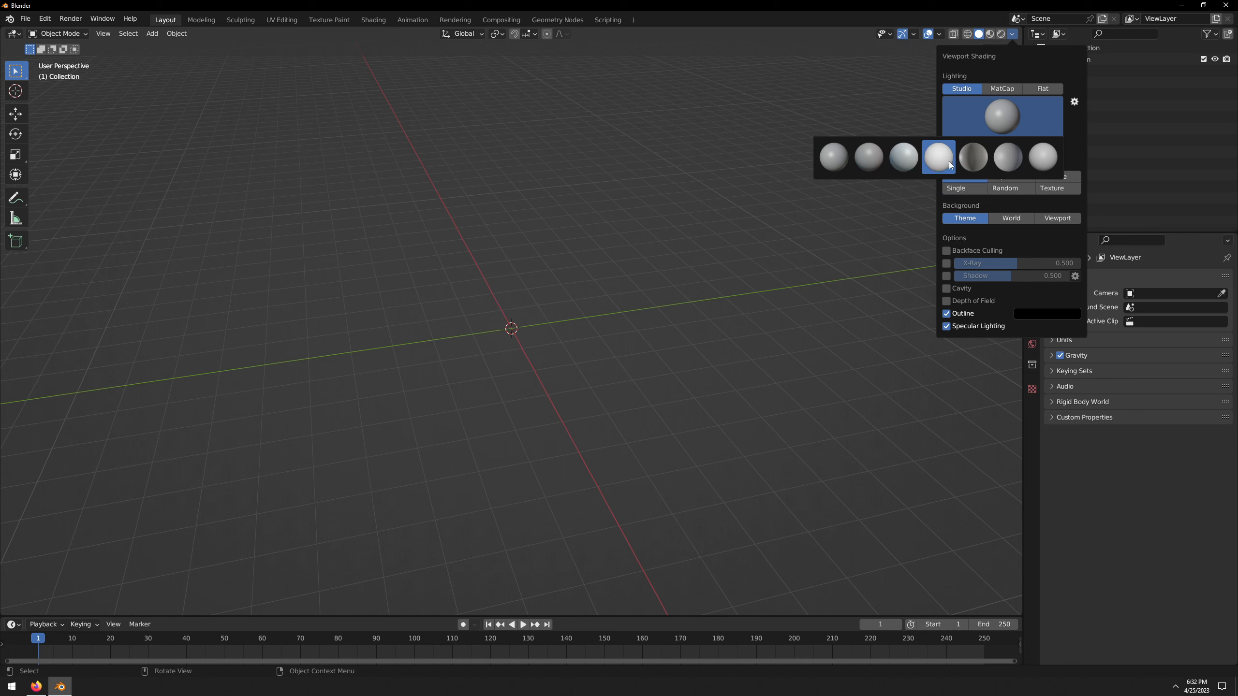
pyautogui.click(1050, 163)
# - Add a mesh cube to the scene
pyautogui.hotkey('shift', 'a')
pyautogui.moveTo(460, 337)
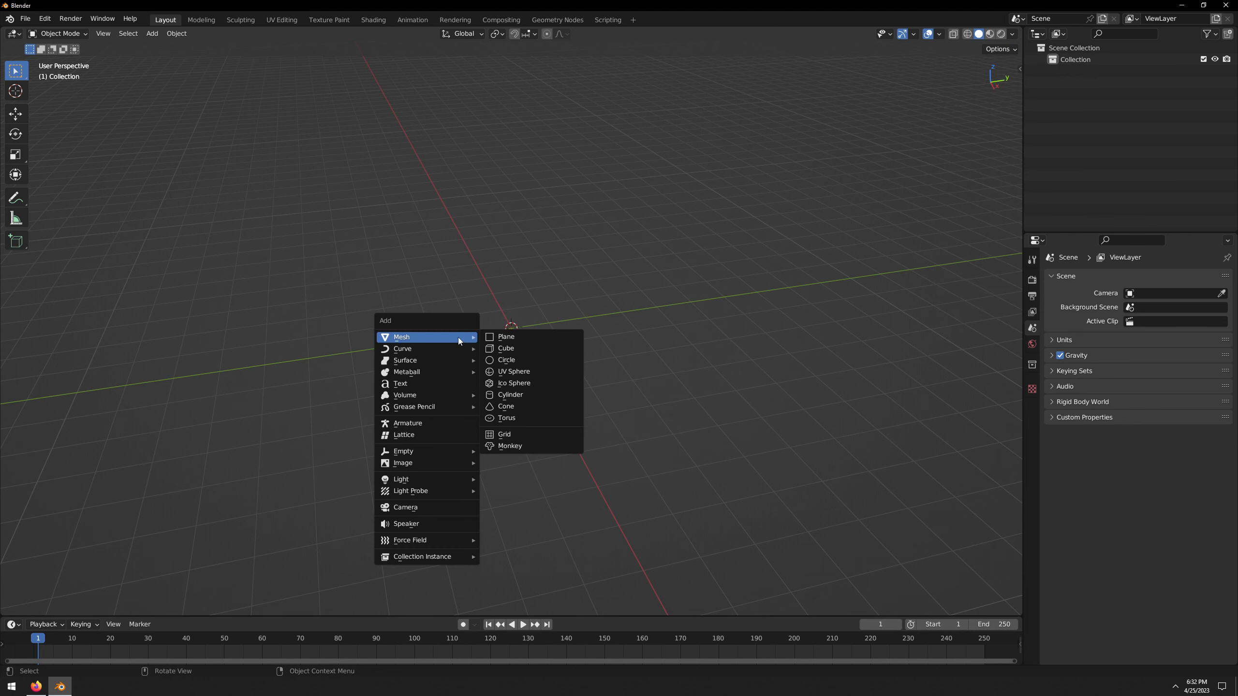
pyautogui.click(524, 349)
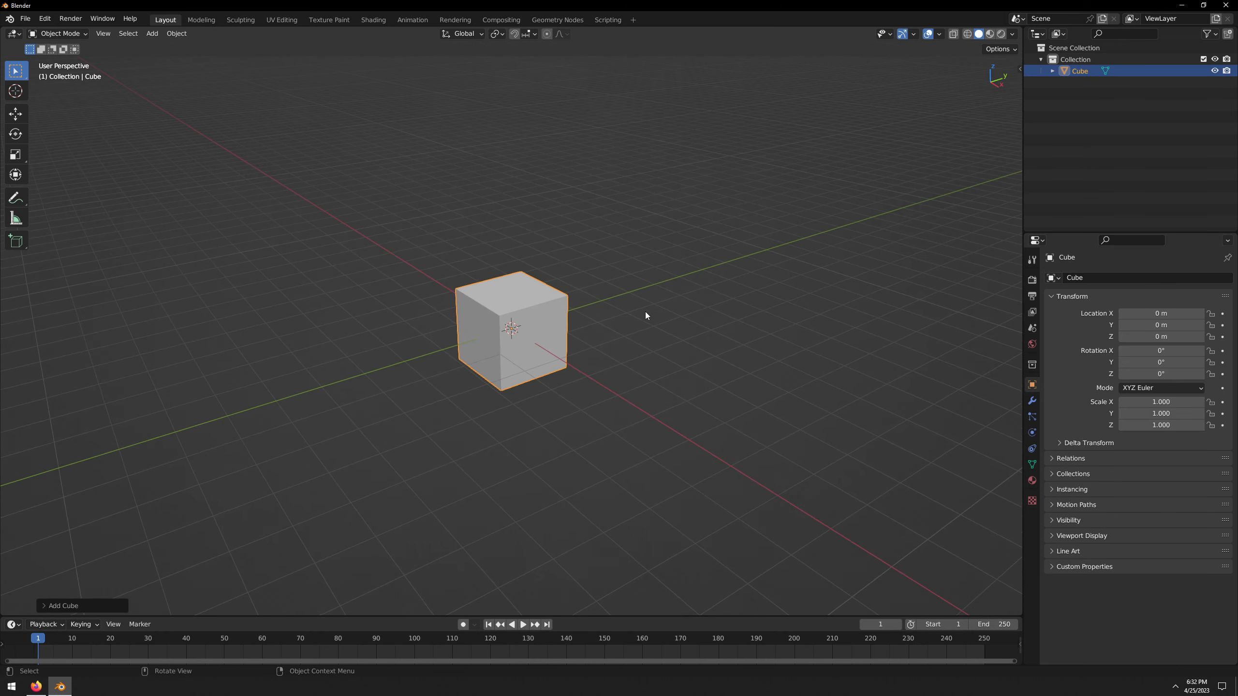
# - Compare the first default studio light with the custom one on the cube, ending on the custom light
pyautogui.click(1012, 33)
pyautogui.click(1036, 120)
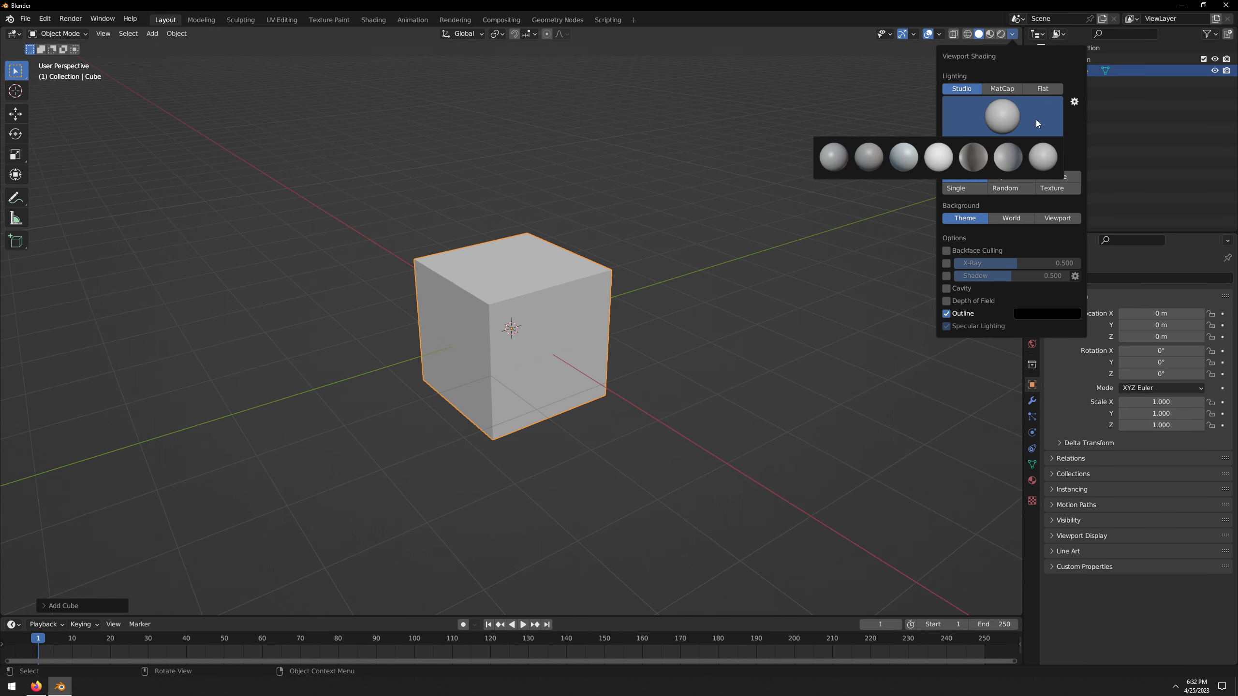
pyautogui.click(834, 161)
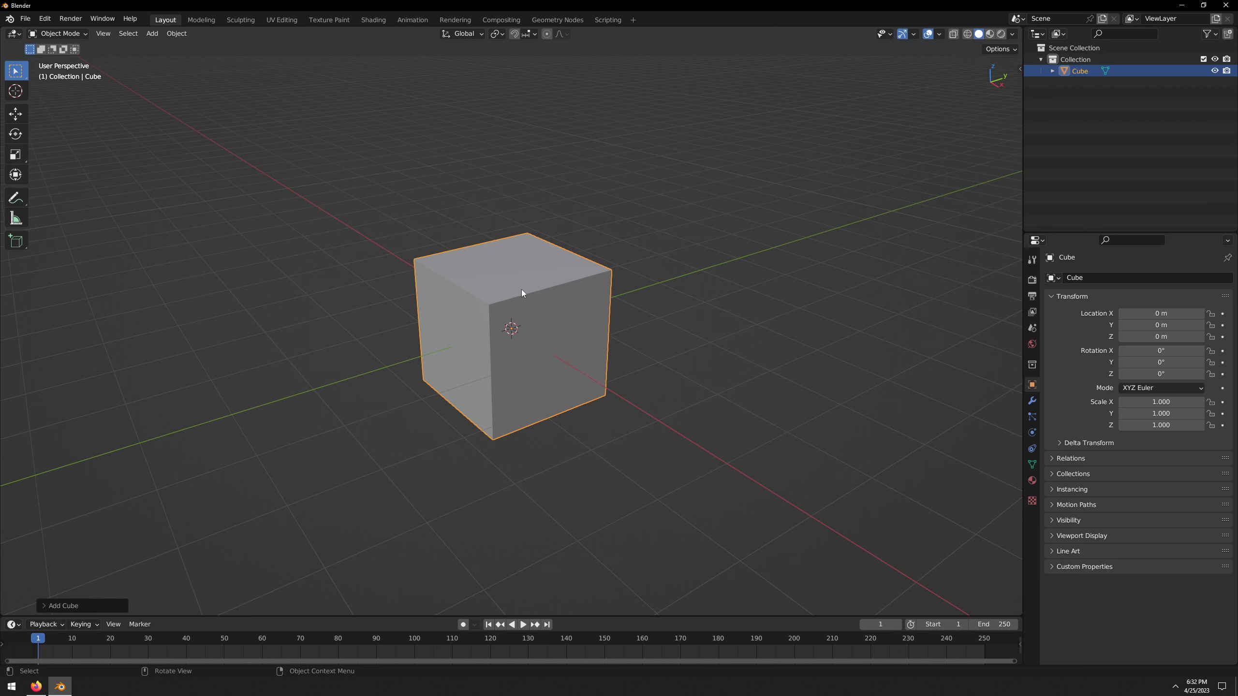
pyautogui.click(1012, 33)
pyautogui.click(976, 118)
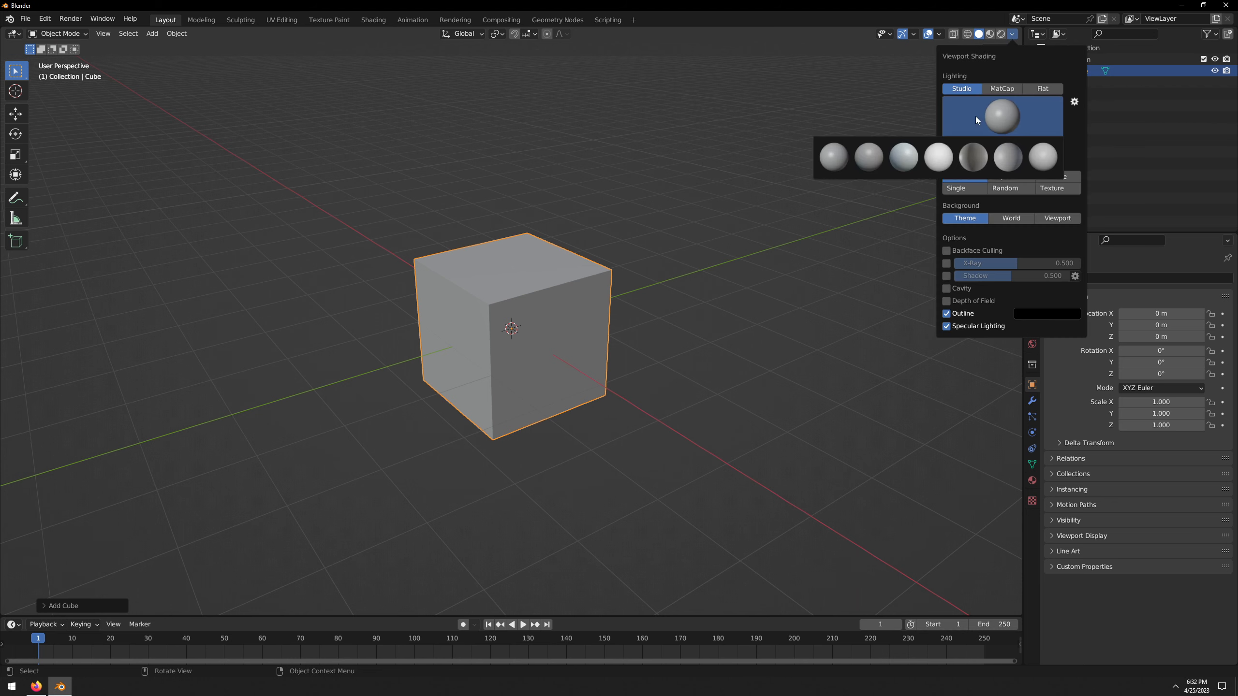
pyautogui.click(1043, 156)
pyautogui.moveTo(667, 280)
pyautogui.mouseDown(button='middle')
pyautogui.moveTo(706, 334)
pyautogui.moveTo(682, 326)
pyautogui.moveTo(678, 360)
pyautogui.moveTo(574, 346)
pyautogui.moveTo(591, 366)
pyautogui.moveTo(652, 270)
pyautogui.moveTo(741, 207)
pyautogui.moveTo(721, 268)
pyautogui.moveTo(635, 293)
pyautogui.moveTo(655, 309)
pyautogui.mouseUp(button='middle')
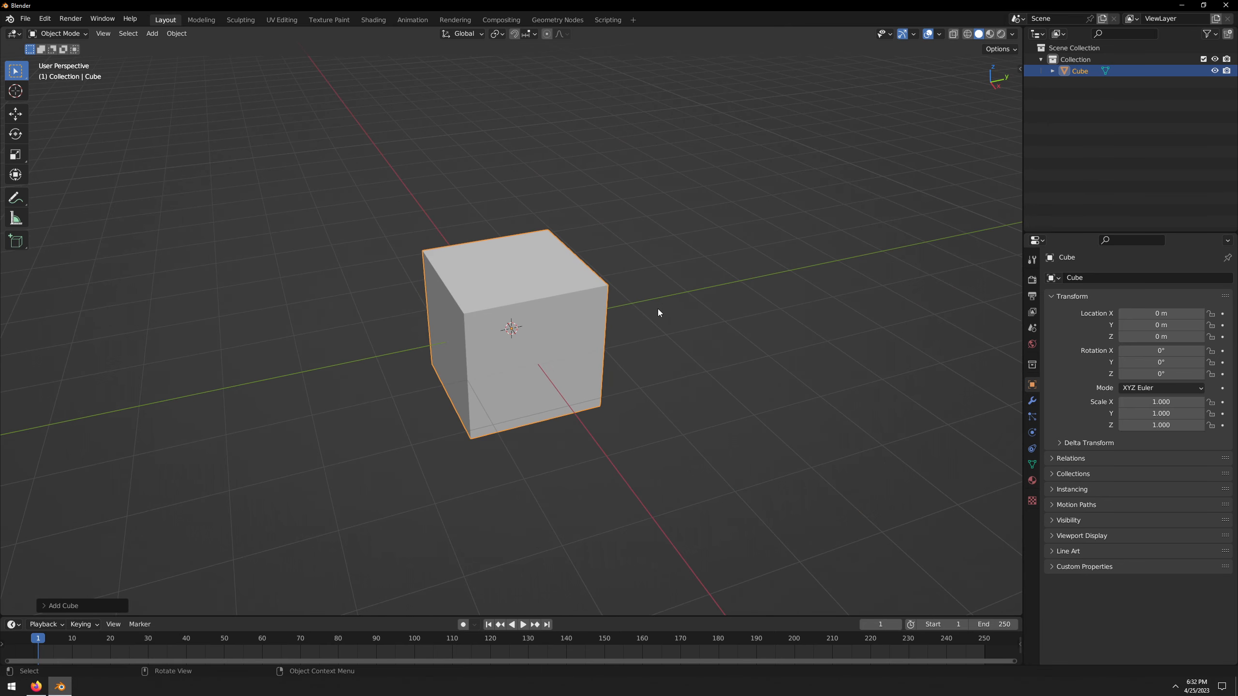
pyautogui.click(697, 300)
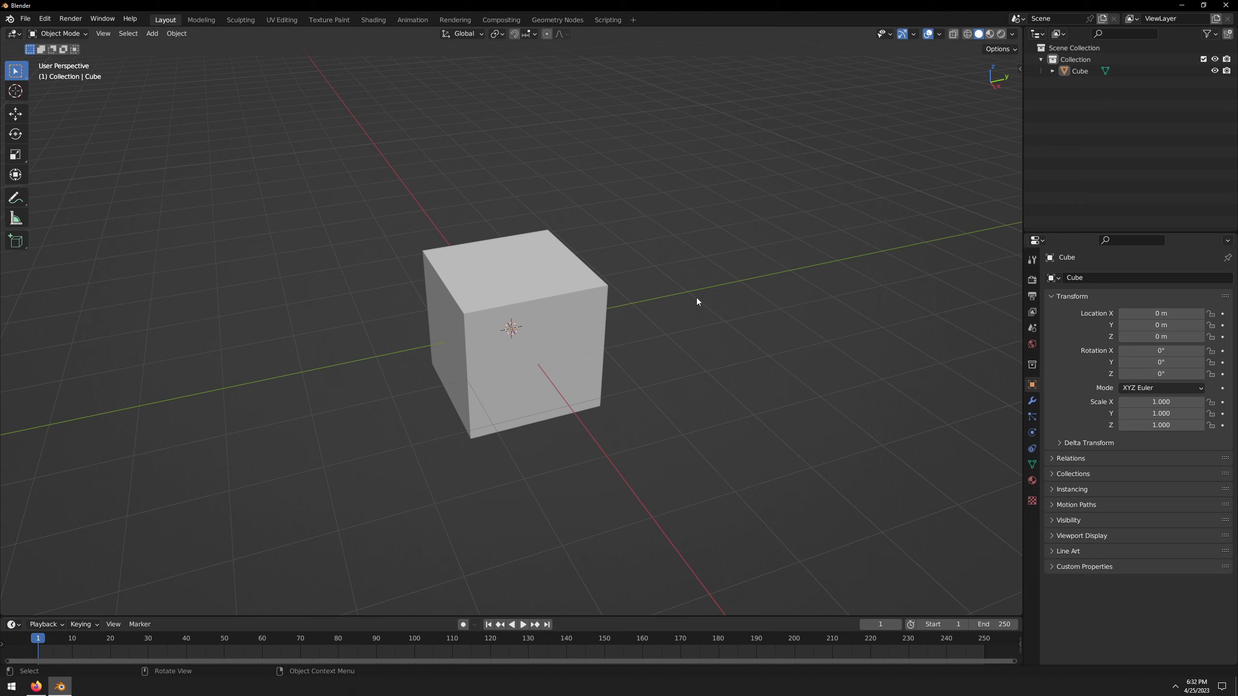
pyautogui.click(559, 332)
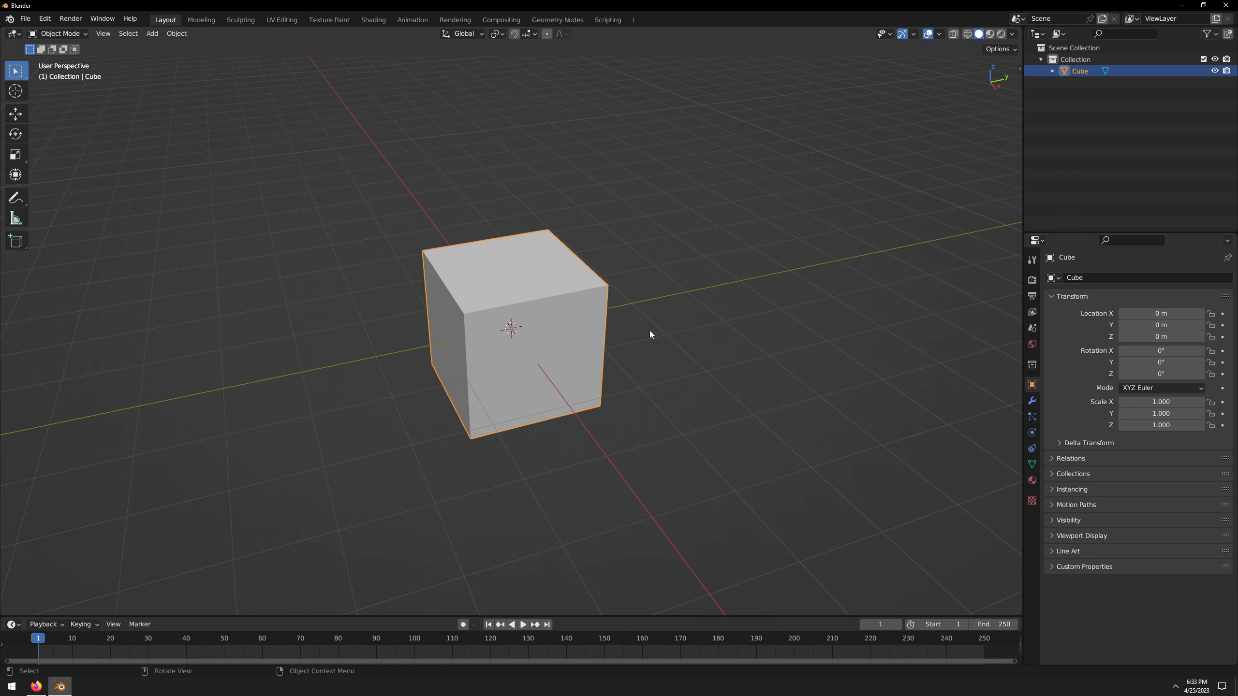
pyautogui.moveTo(650, 334)
pyautogui.mouseDown(button='middle')
pyautogui.moveTo(702, 315)
pyautogui.moveTo(657, 315)
pyautogui.mouseUp(button='middle')
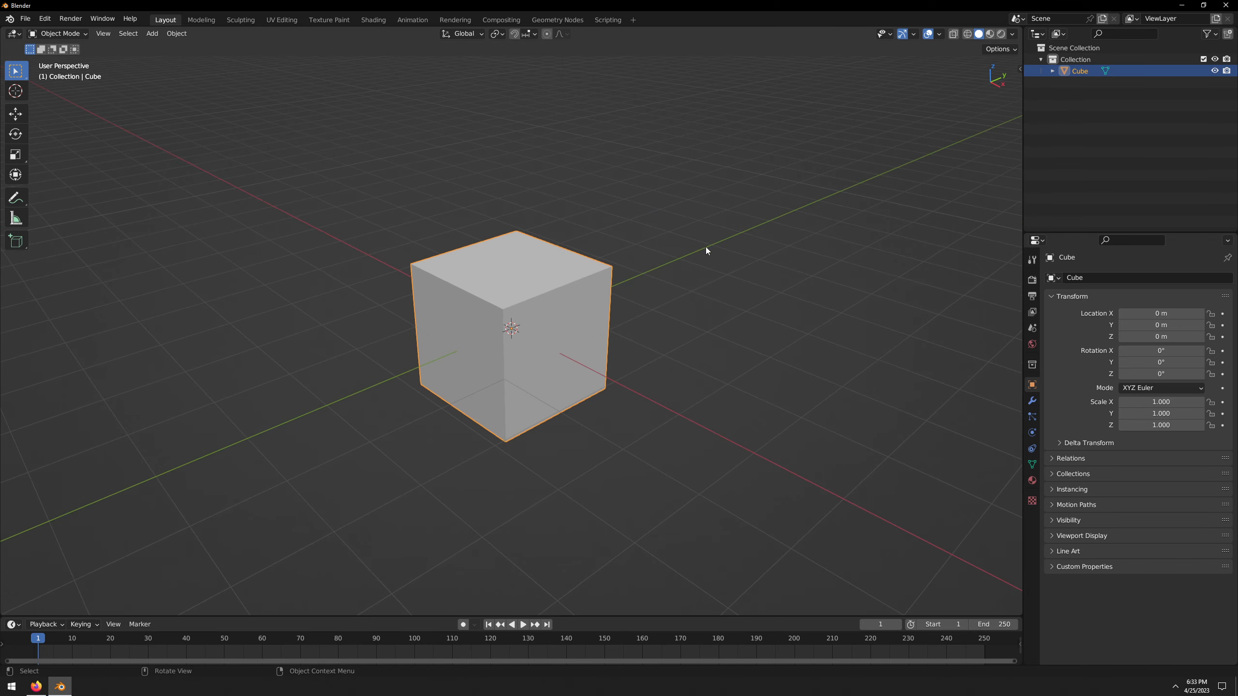
pyautogui.moveTo(705, 249); pyautogui.dragTo(607, 294, button='middle')
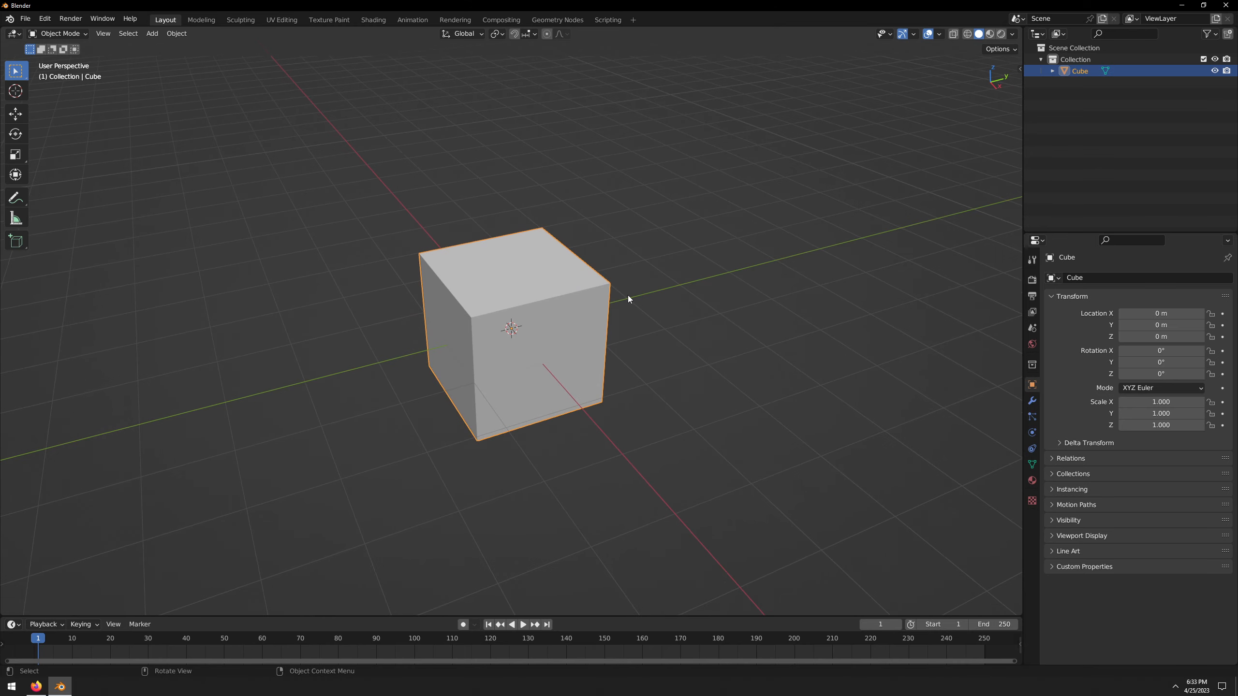
# - Set Cycles Render Devices to CUDA in the System preferences, using the NVIDIA GeForce RTX 2070 SUPER
pyautogui.click(44, 18)
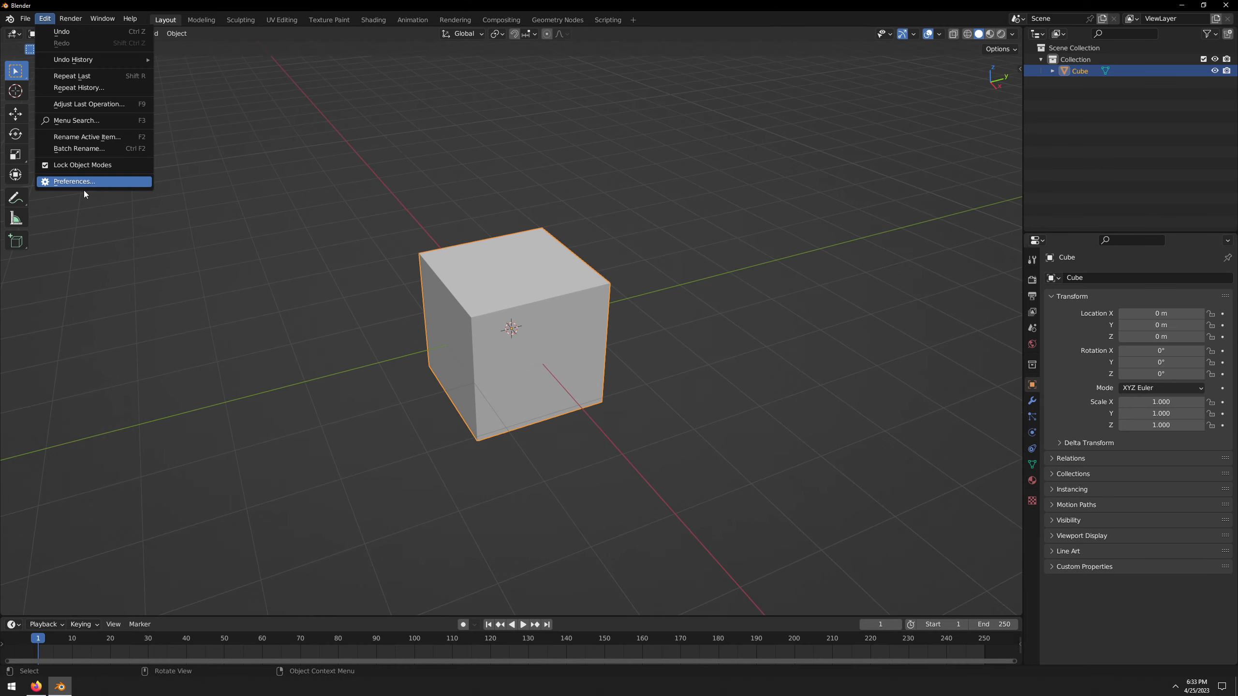
pyautogui.click(85, 186)
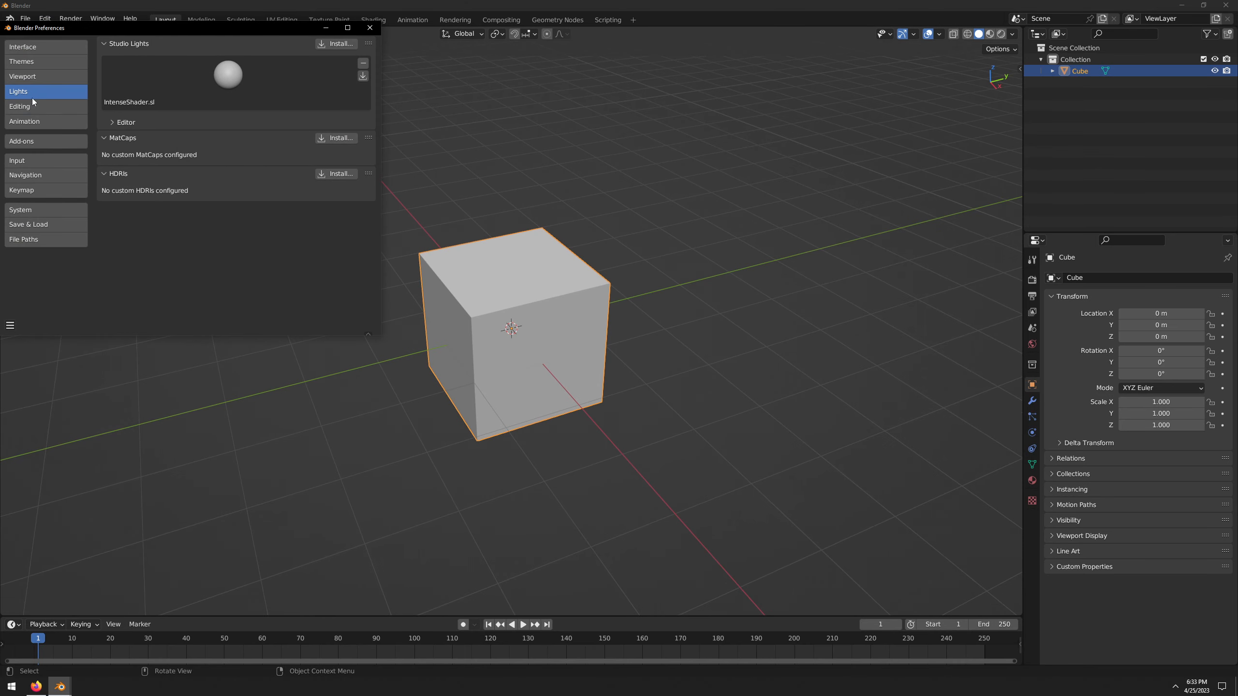
pyautogui.click(27, 211)
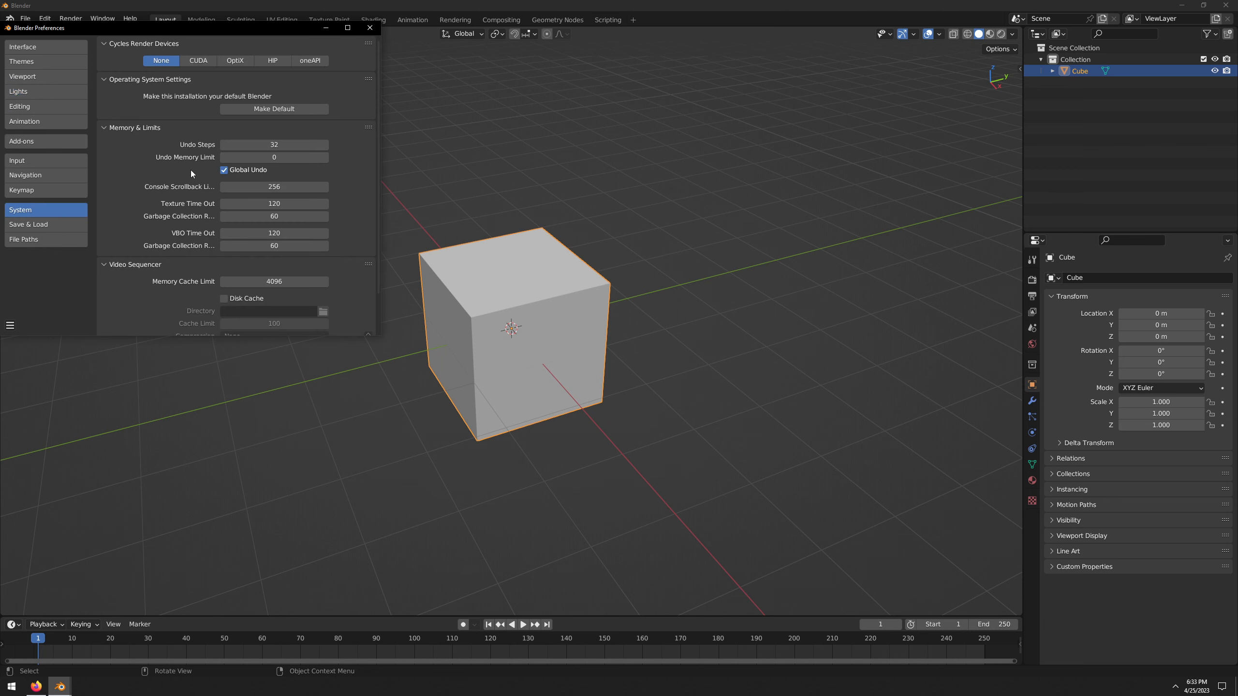
pyautogui.click(198, 60)
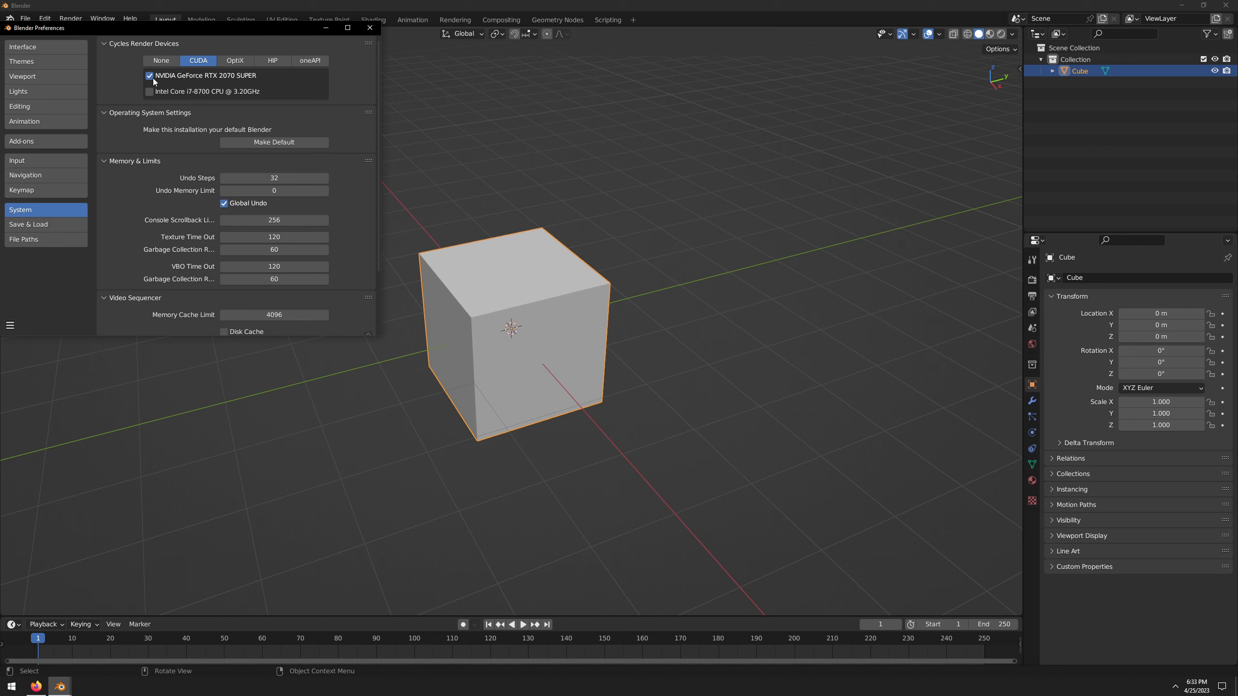
# - Set the Undo Steps to 256 under Memory & Limits
pyautogui.moveTo(191, 28); pyautogui.dragTo(292, 60)
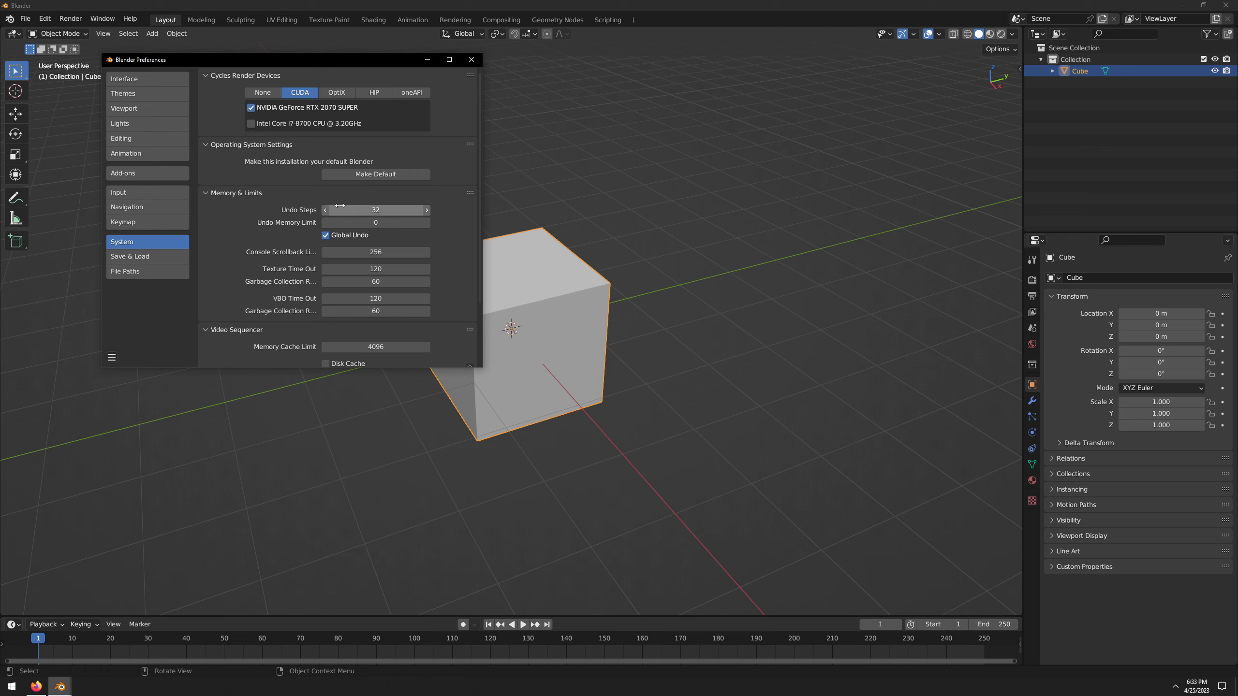
pyautogui.click(356, 211)
pyautogui.write('256')
pyautogui.press('Return')
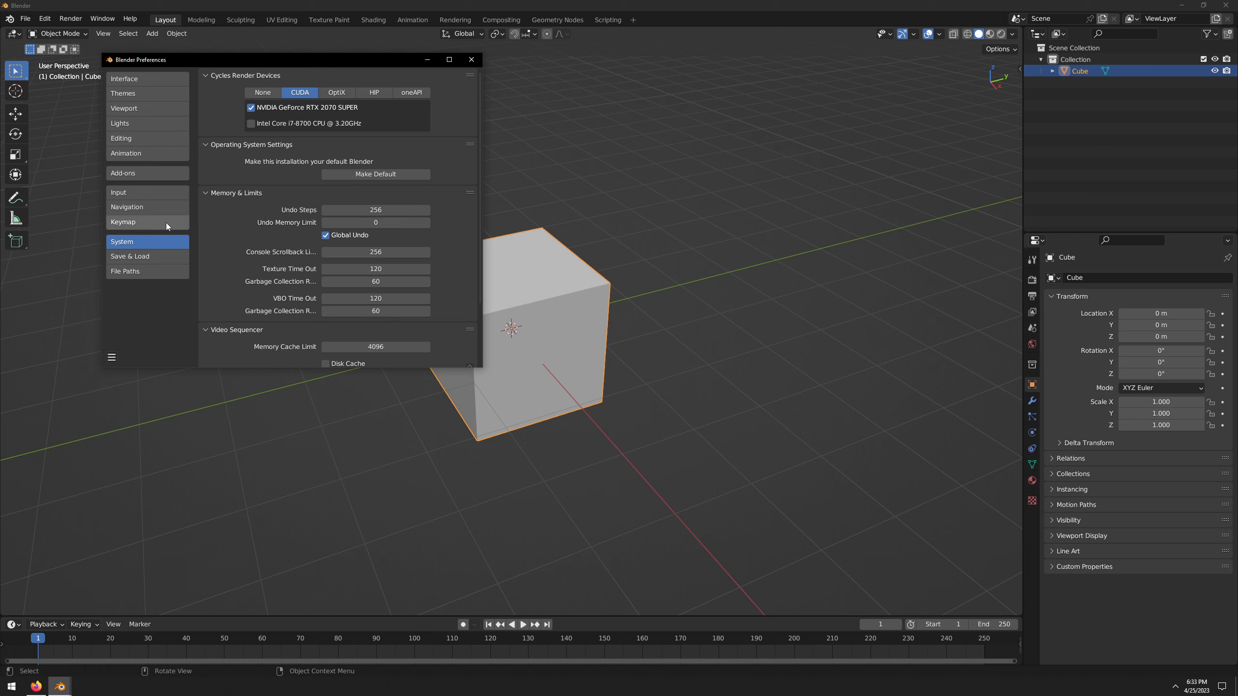
# - Save the updated System preferences and close the Preferences window
pyautogui.click(112, 357)
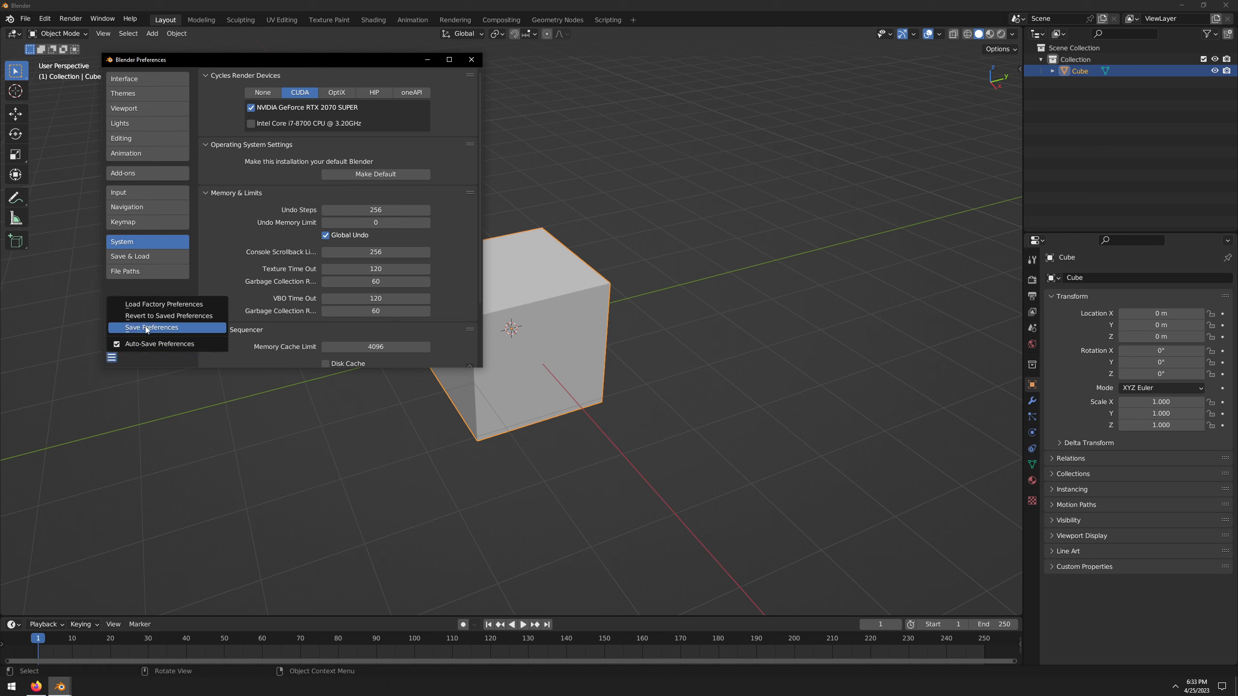
pyautogui.click(146, 327)
pyautogui.click(471, 59)
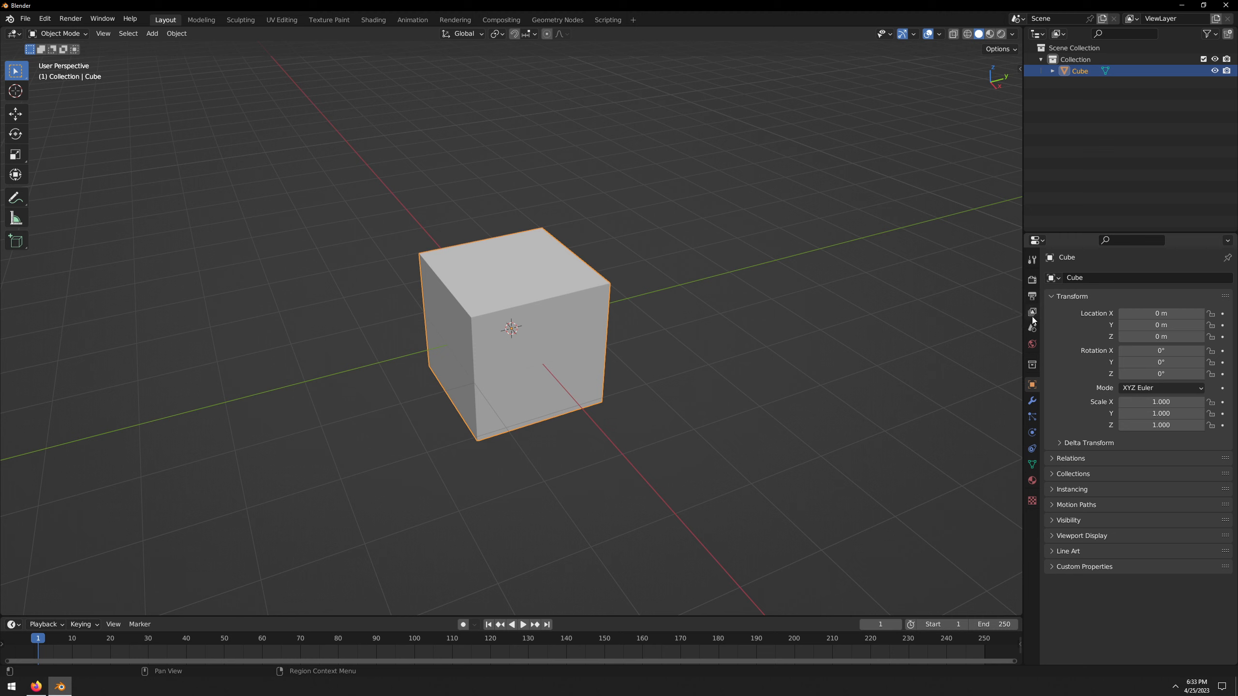
# - Set the scene's Unit System to None and deselect the cube
pyautogui.click(1032, 331)
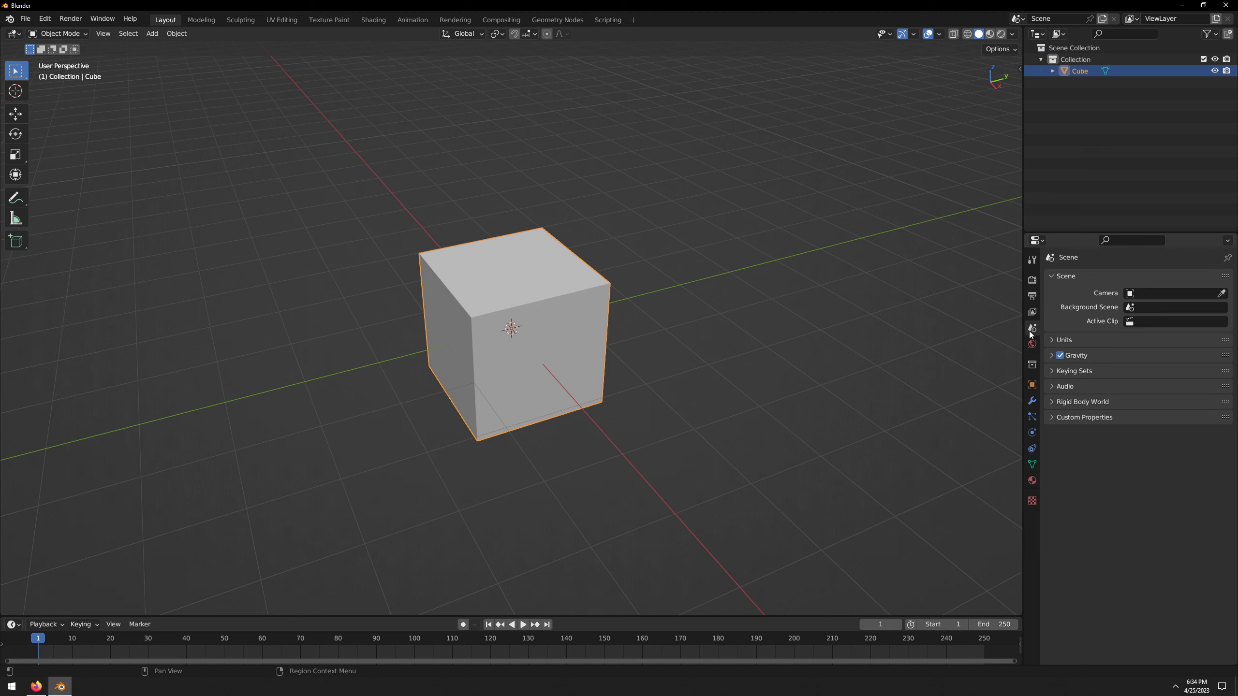
pyautogui.click(1051, 341)
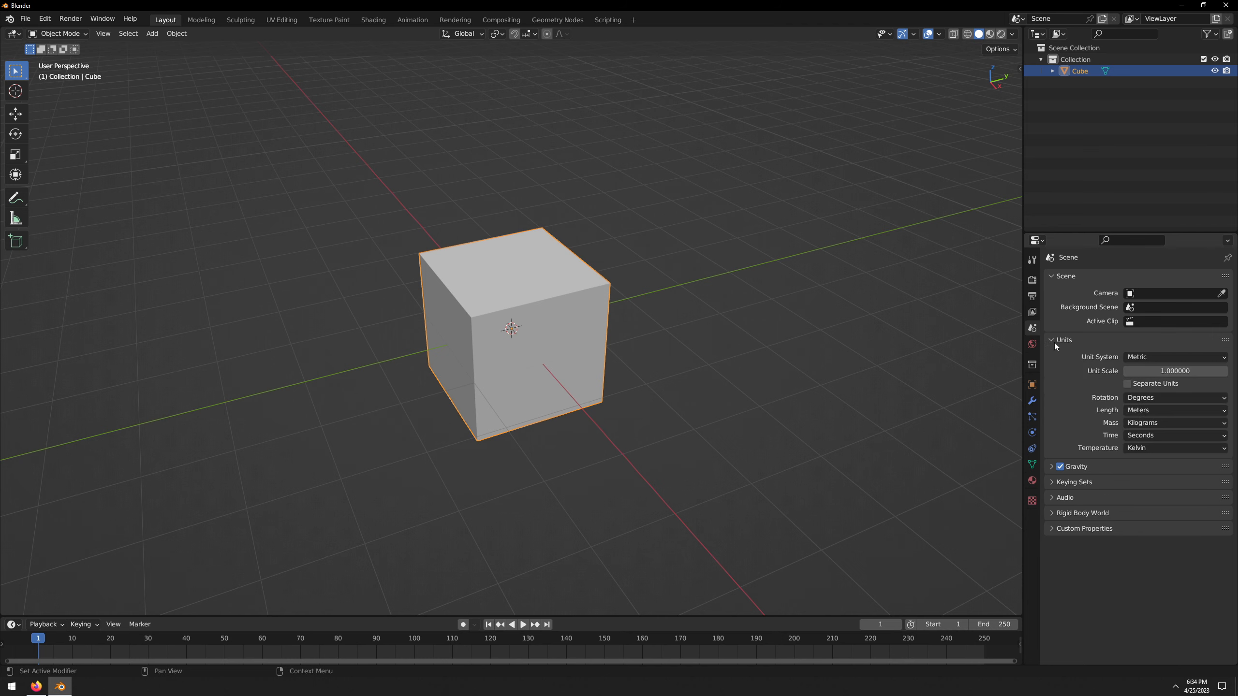
pyautogui.click(1156, 360)
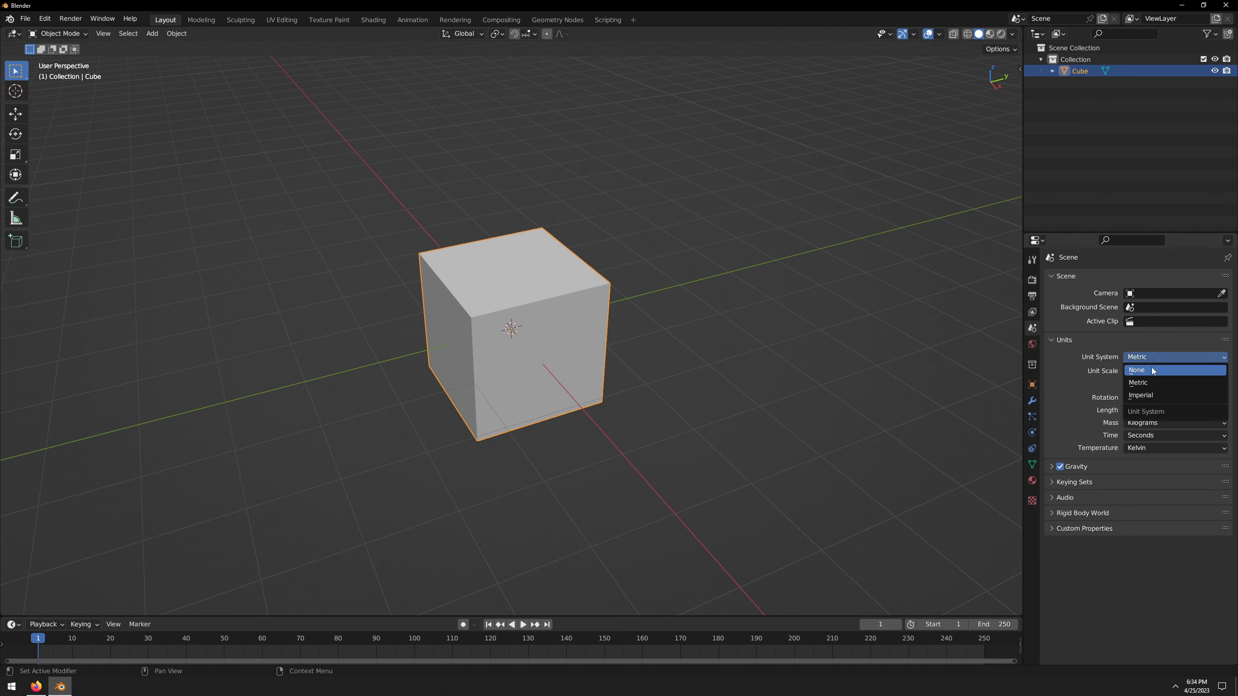
pyautogui.click(1151, 367)
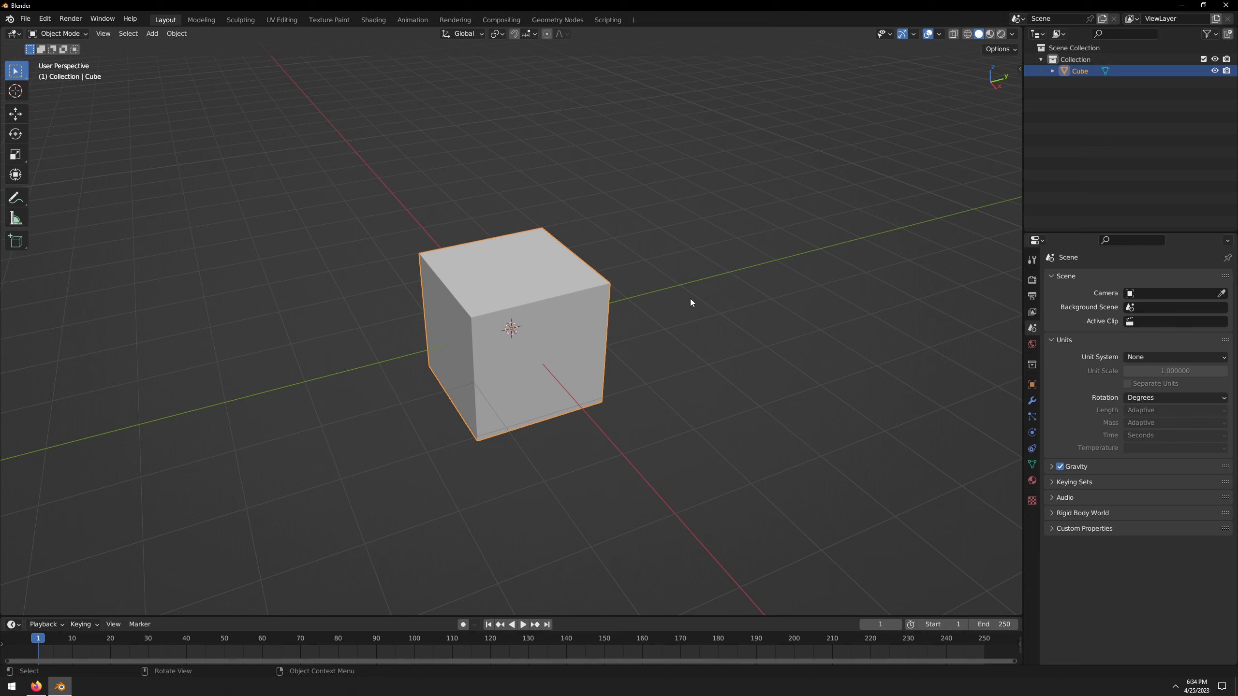
pyautogui.click(716, 316)
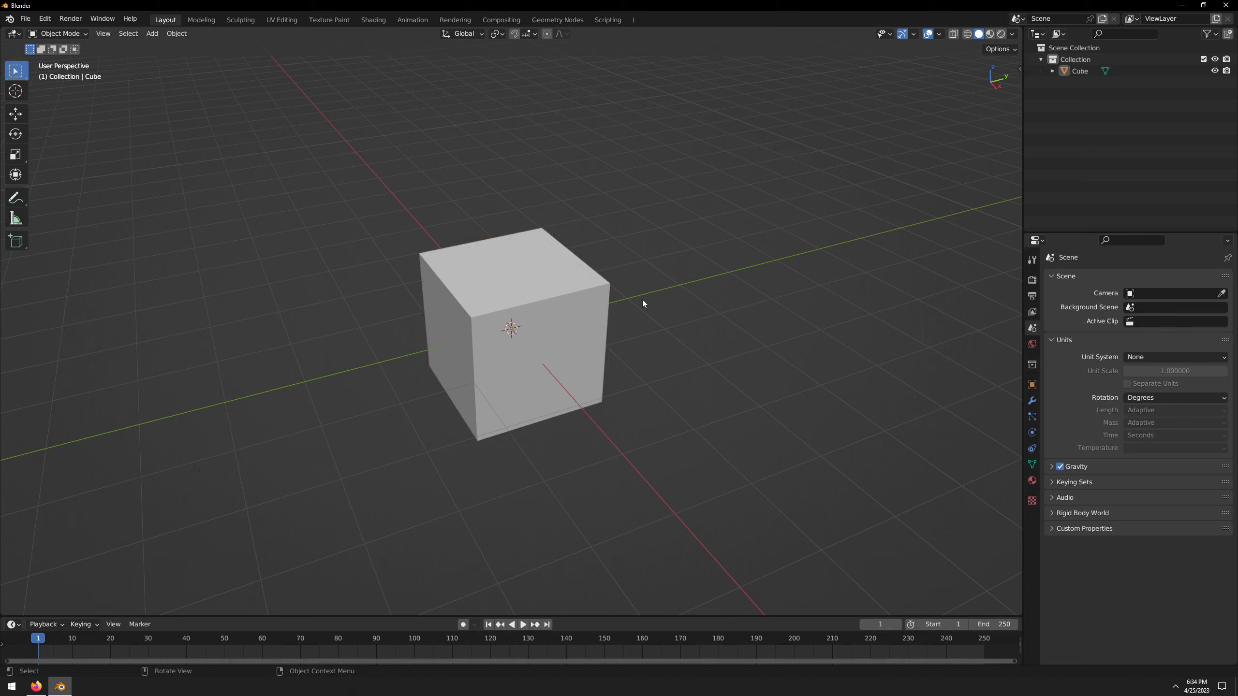
# - Hide the X and Y axis lines in the viewport overlays
pyautogui.click(939, 34)
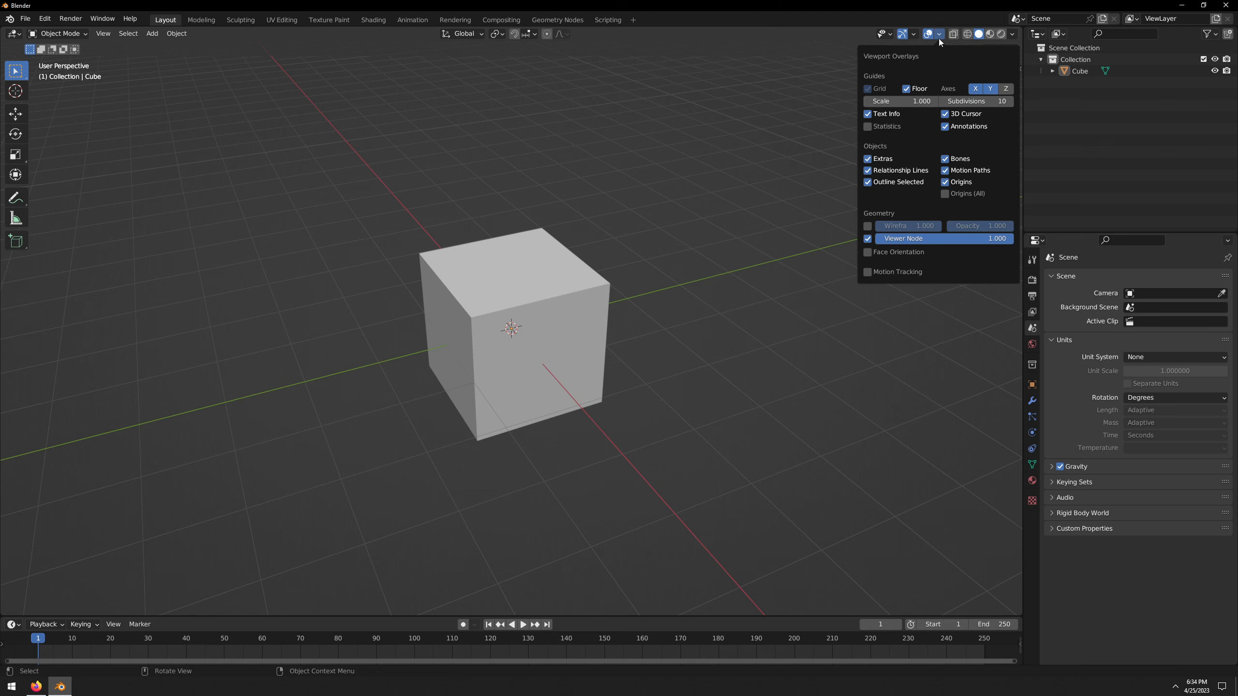
pyautogui.click(975, 88)
pyautogui.click(989, 88)
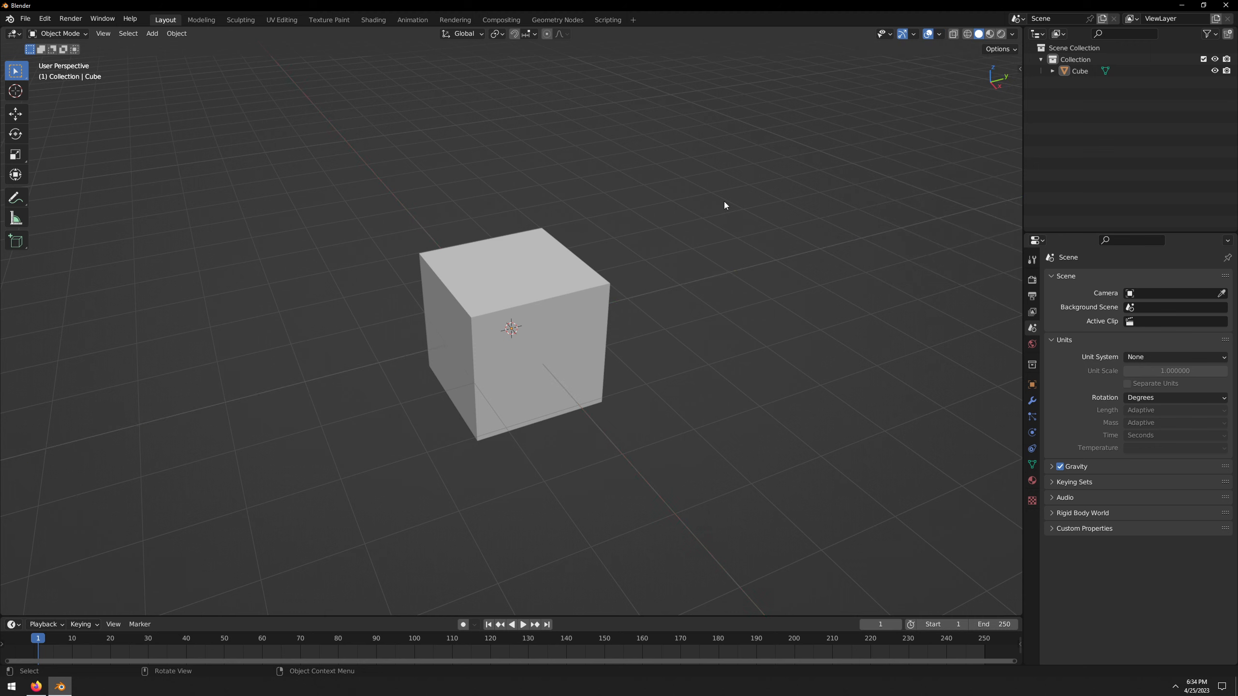
pyautogui.click(939, 35)
pyautogui.click(990, 89)
pyautogui.click(989, 90)
# - Enable the Move object gizmo in the viewport and select the cube to display it
pyautogui.click(914, 35)
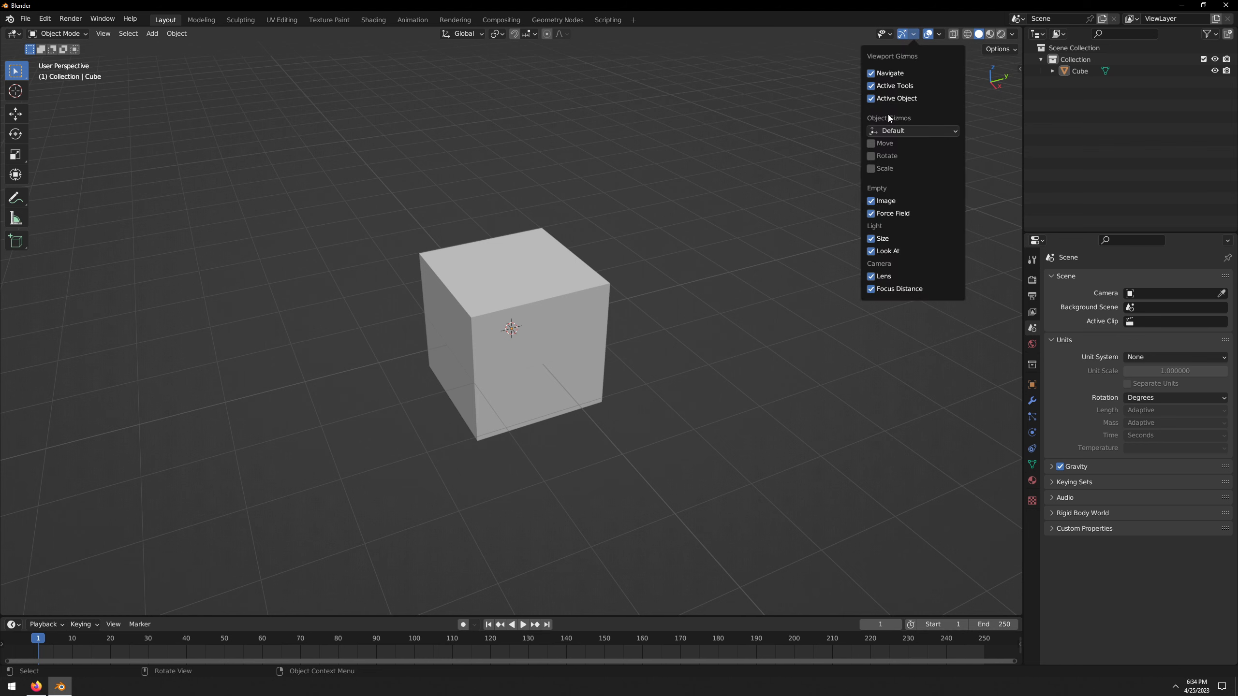
pyautogui.click(885, 146)
pyautogui.click(531, 336)
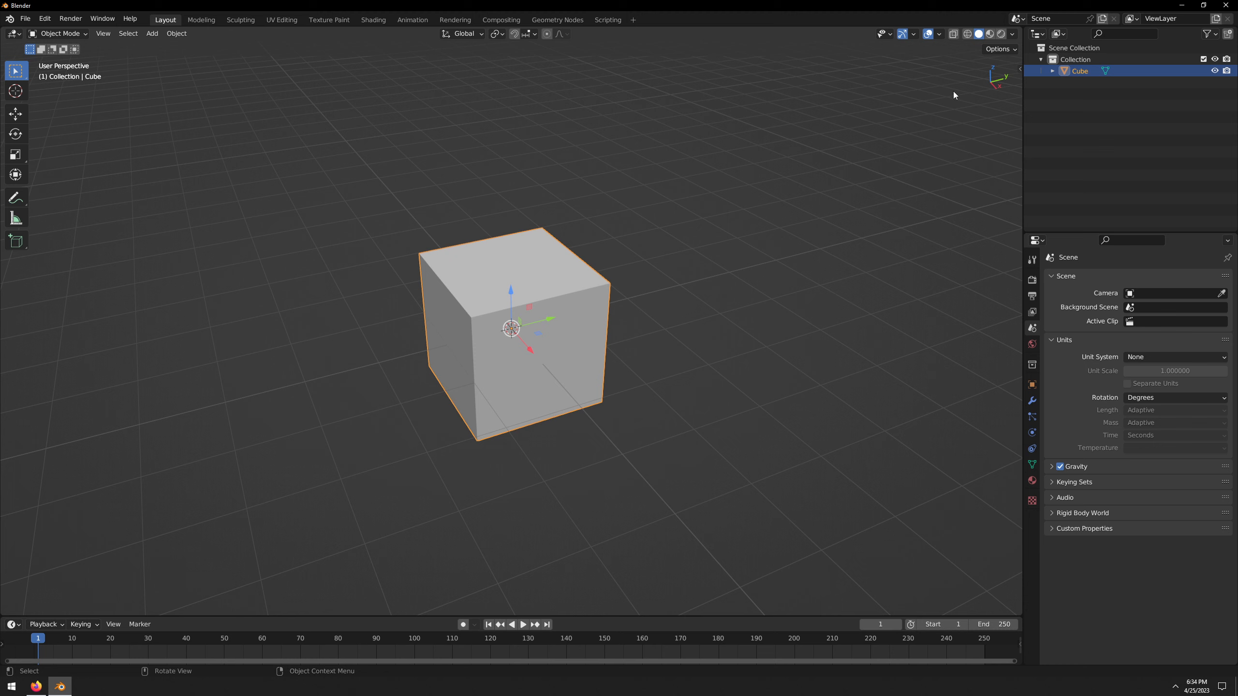
# - Show the X and Y axis lines again for comparison and hide both of them
pyautogui.click(942, 35)
pyautogui.click(975, 91)
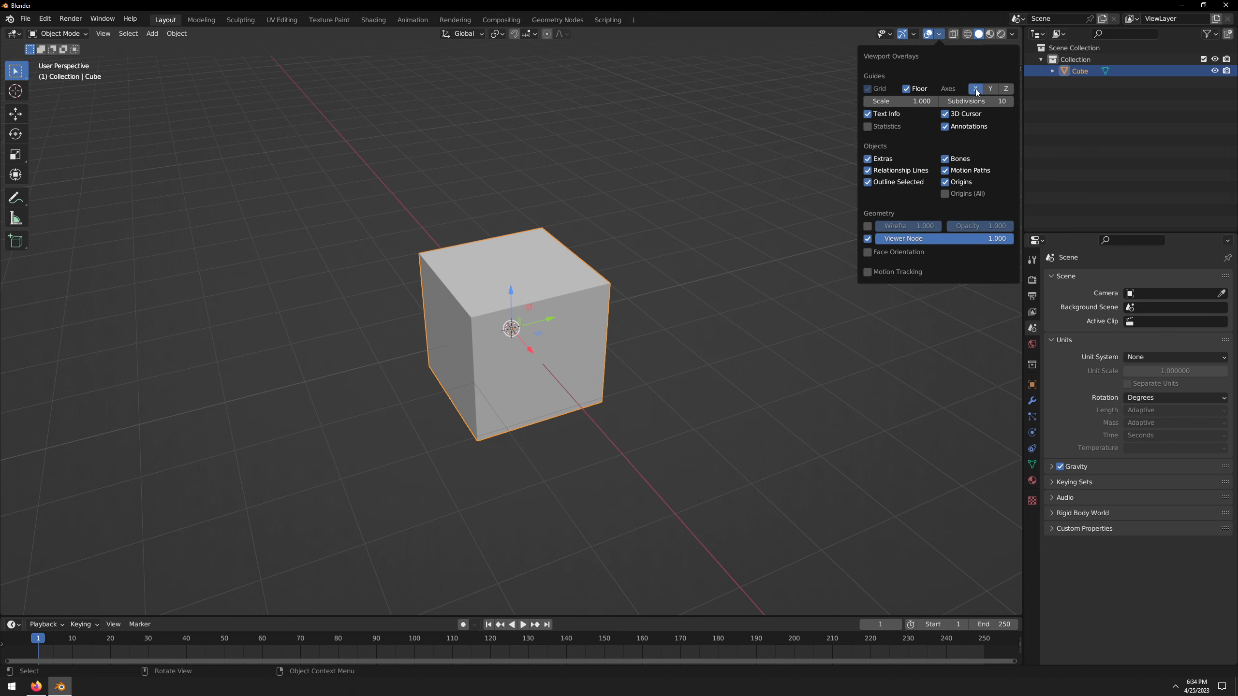
pyautogui.click(990, 92)
pyautogui.click(976, 90)
pyautogui.click(990, 90)
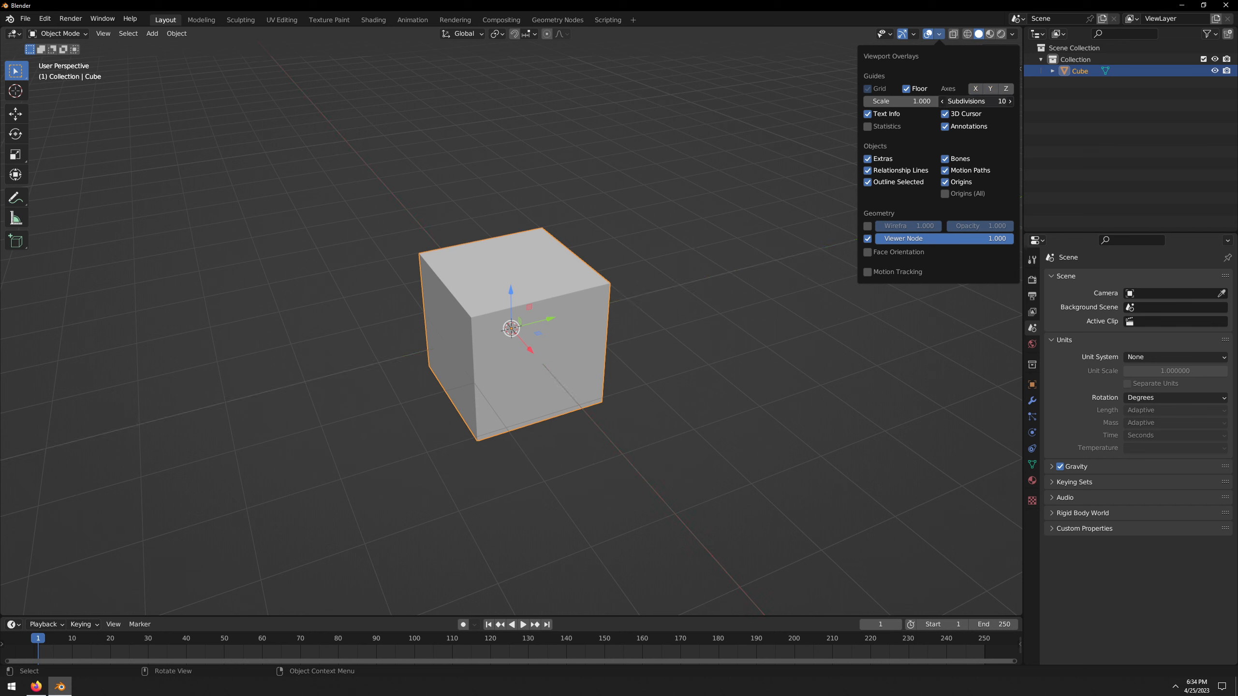
# - Set the viewport grid's Subdivisions to 8, leaving its Scale at 1.000
pyautogui.scroll(-9, 743, 236)
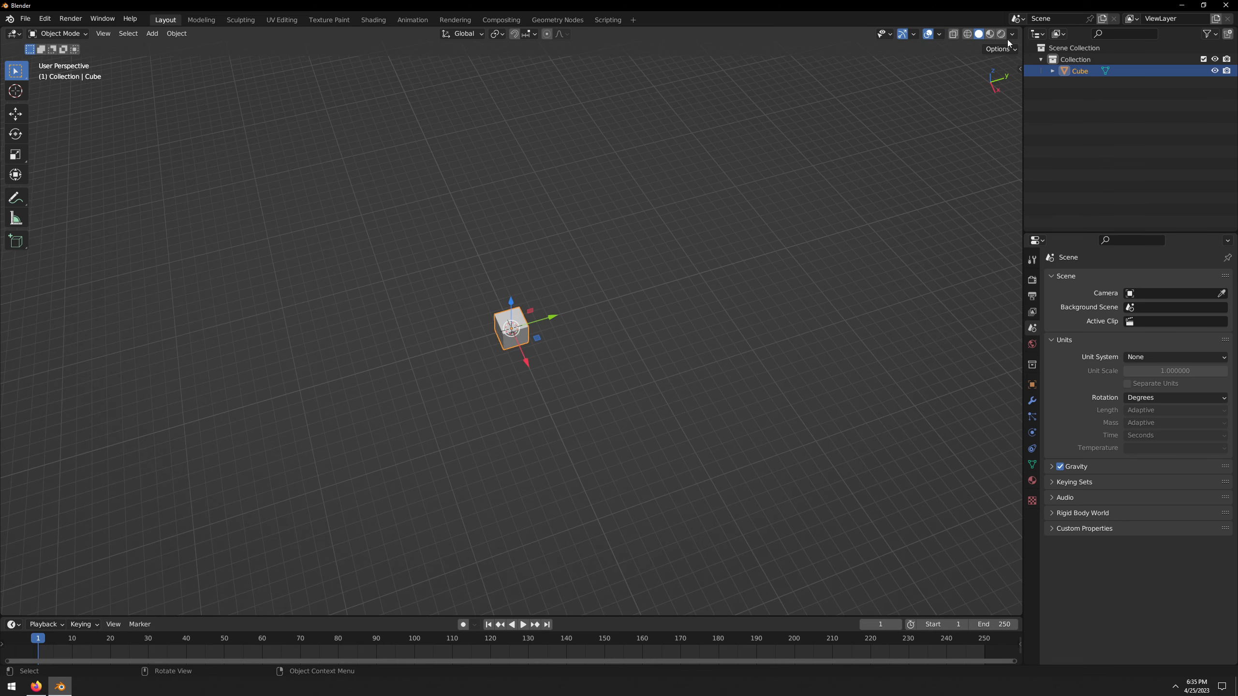
pyautogui.click(939, 34)
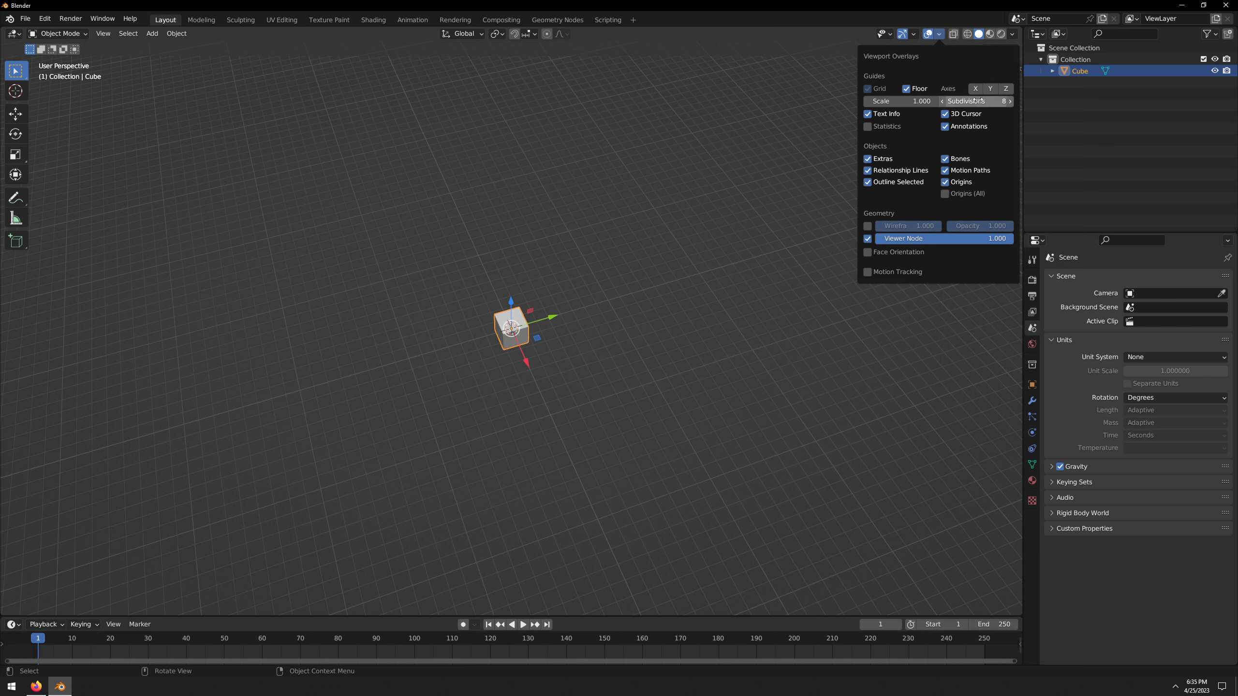
pyautogui.moveTo(978, 100); pyautogui.dragTo(954, 101)
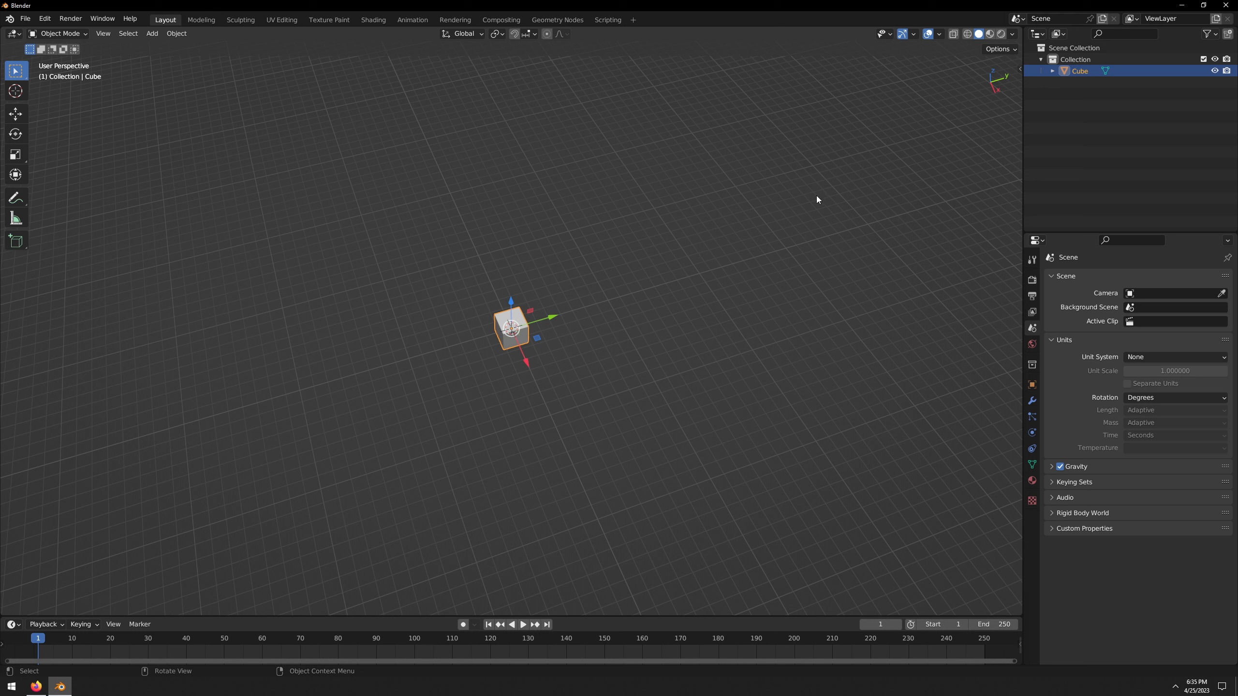
# - Enable the Statistics and Face Orientation viewport overlays
pyautogui.click(1011, 34)
pyautogui.moveTo(940, 35)
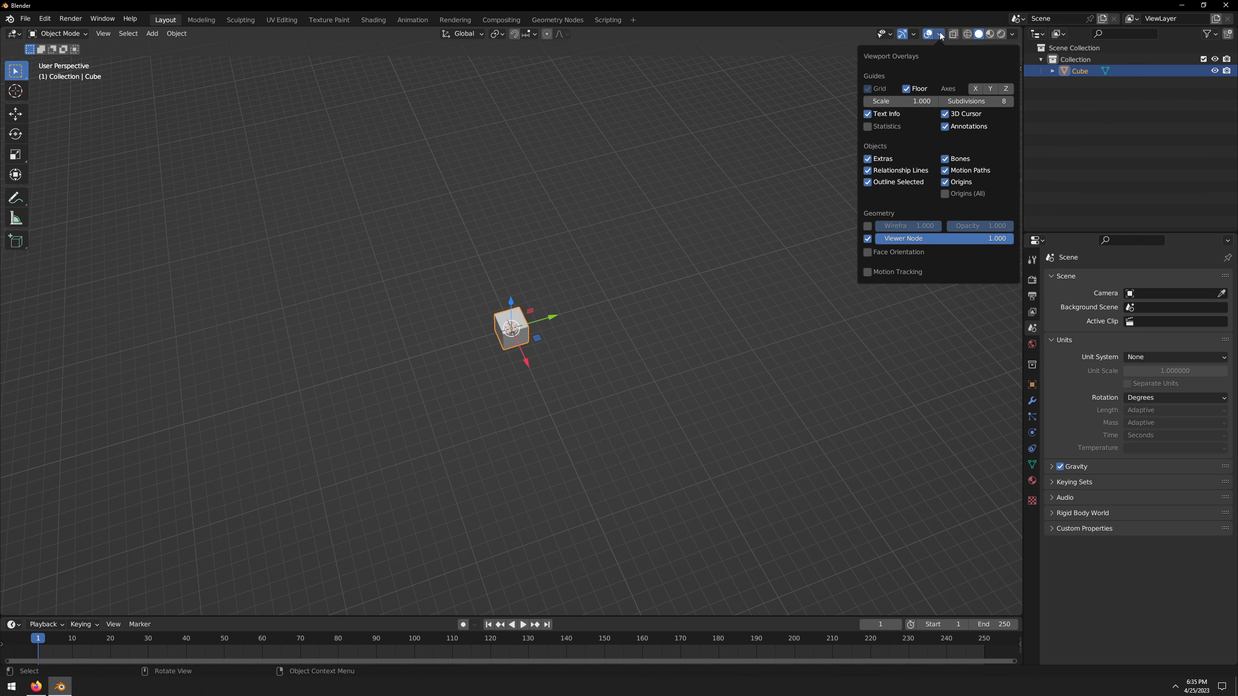
pyautogui.click(891, 126)
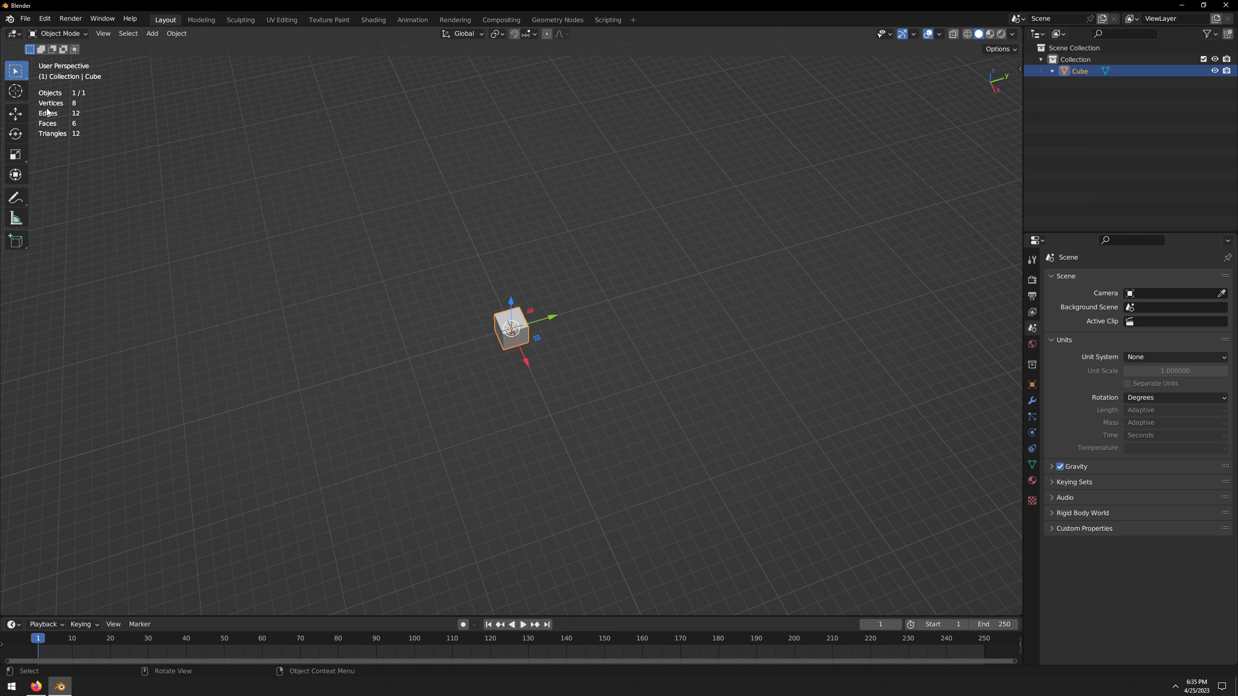
pyautogui.click(937, 36)
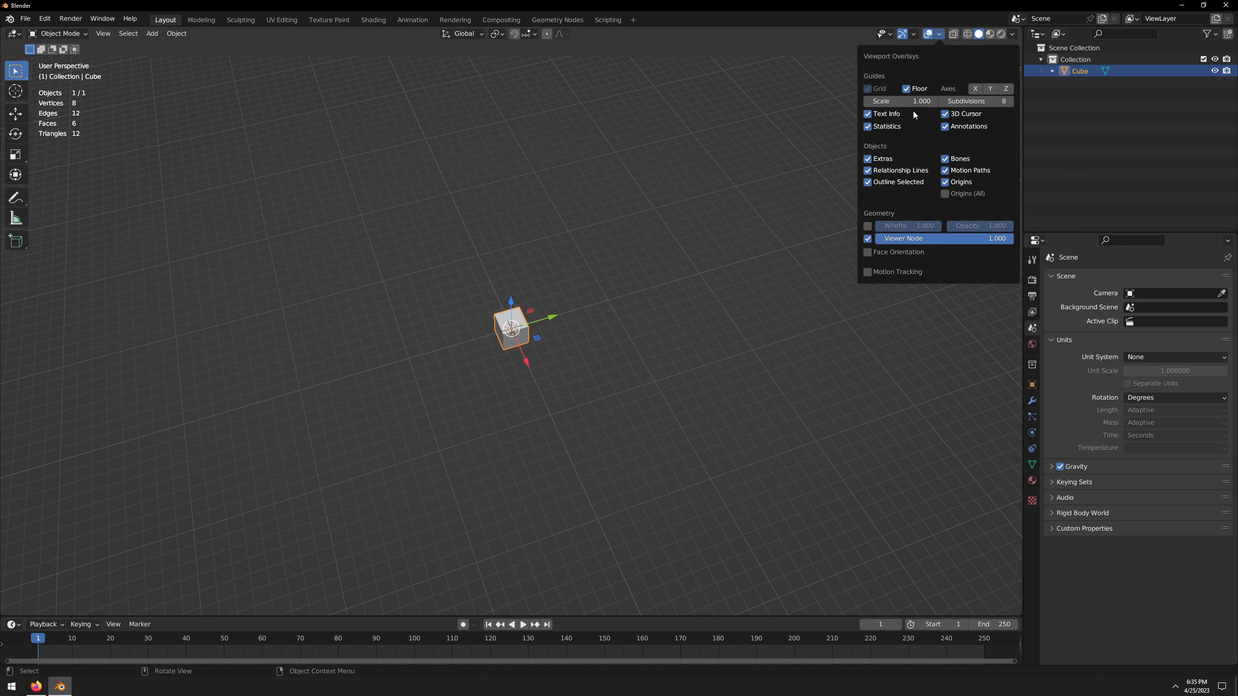
pyautogui.click(899, 252)
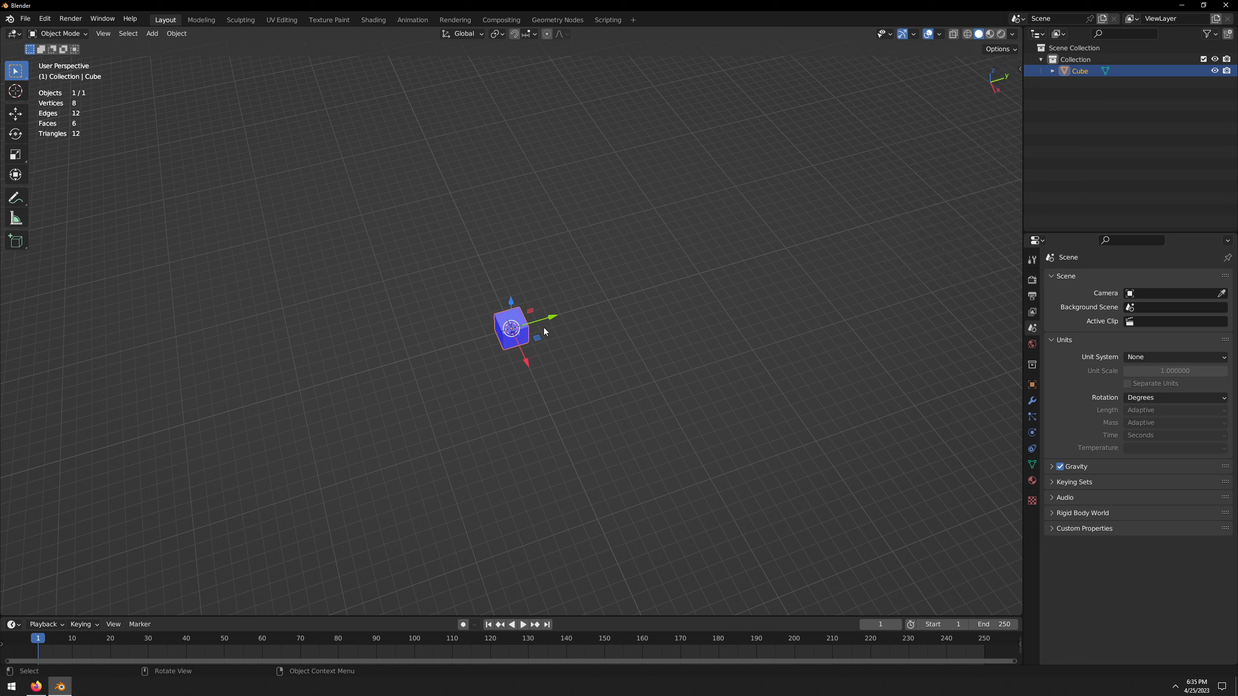
# - Select one of the cube's side faces in Edit Mode with face selection and enable the Edge Length overlay
pyautogui.press('Tab')
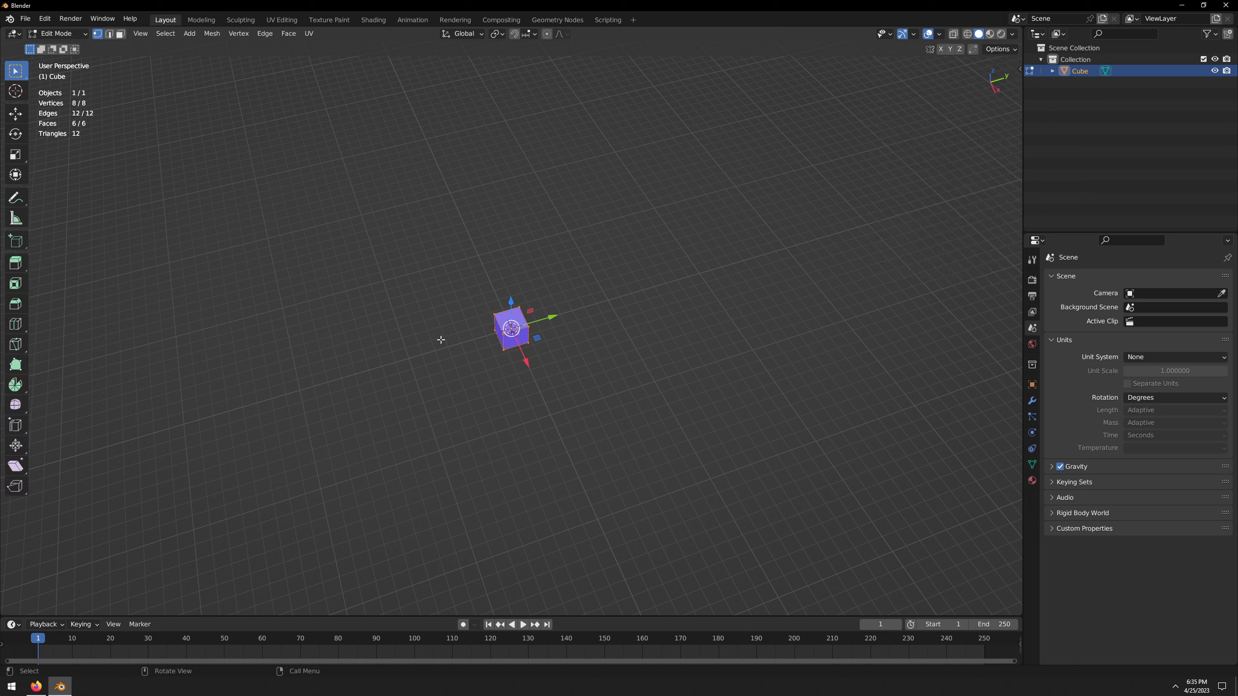
pyautogui.press('3')
pyautogui.click(515, 336)
pyautogui.click(938, 34)
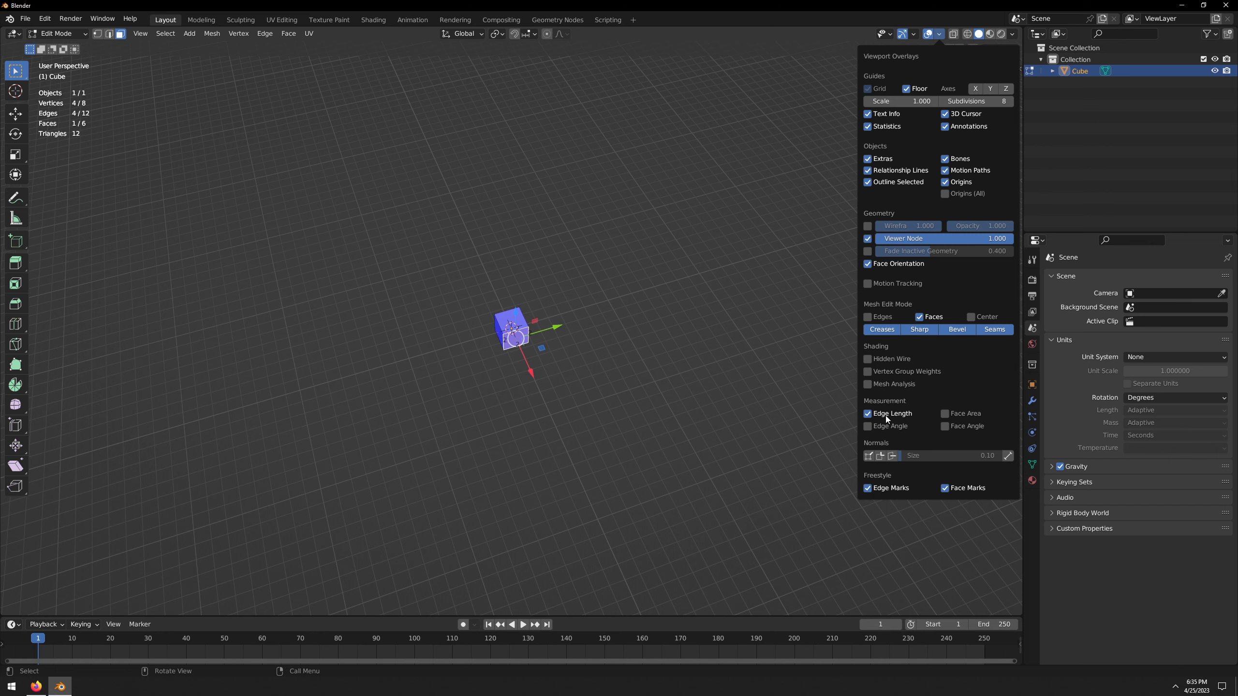
# - Check the edge lengths on several cube faces and move the side face facing negative Y outward along the Y axis
pyautogui.scroll(10, 541, 349)
pyautogui.moveTo(539, 348); pyautogui.dragTo(558, 243, button='middle')
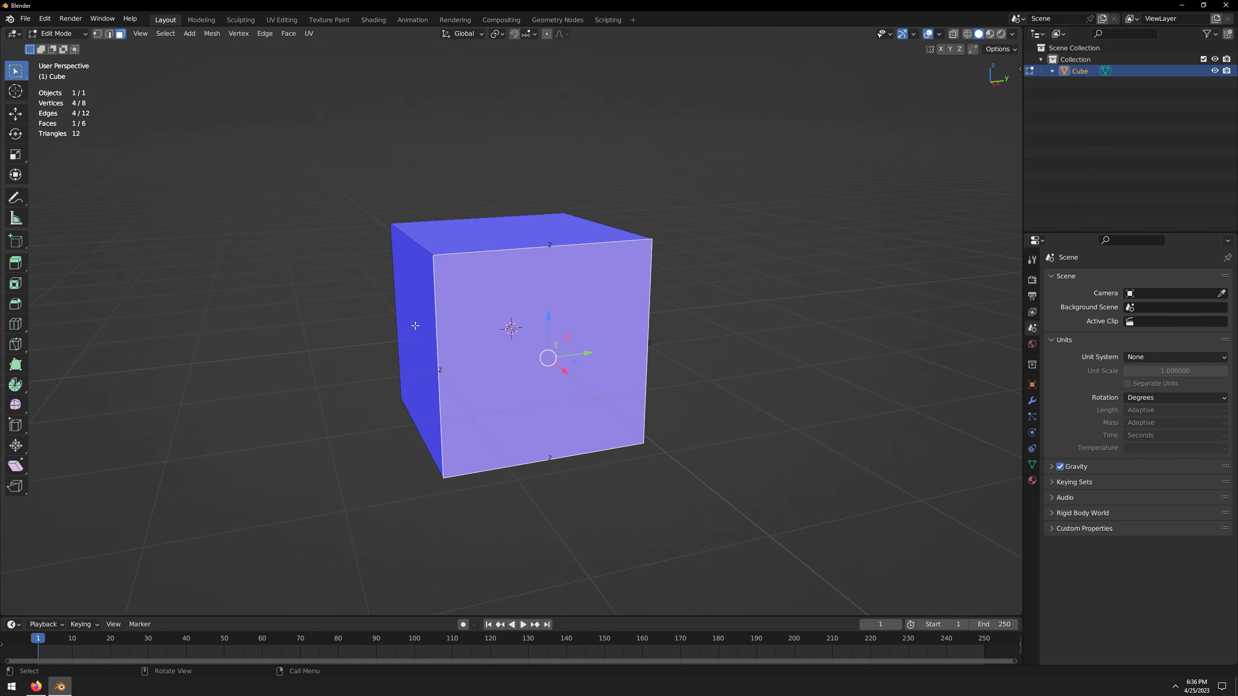
pyautogui.click(420, 327)
pyautogui.click(511, 281)
pyautogui.click(427, 338)
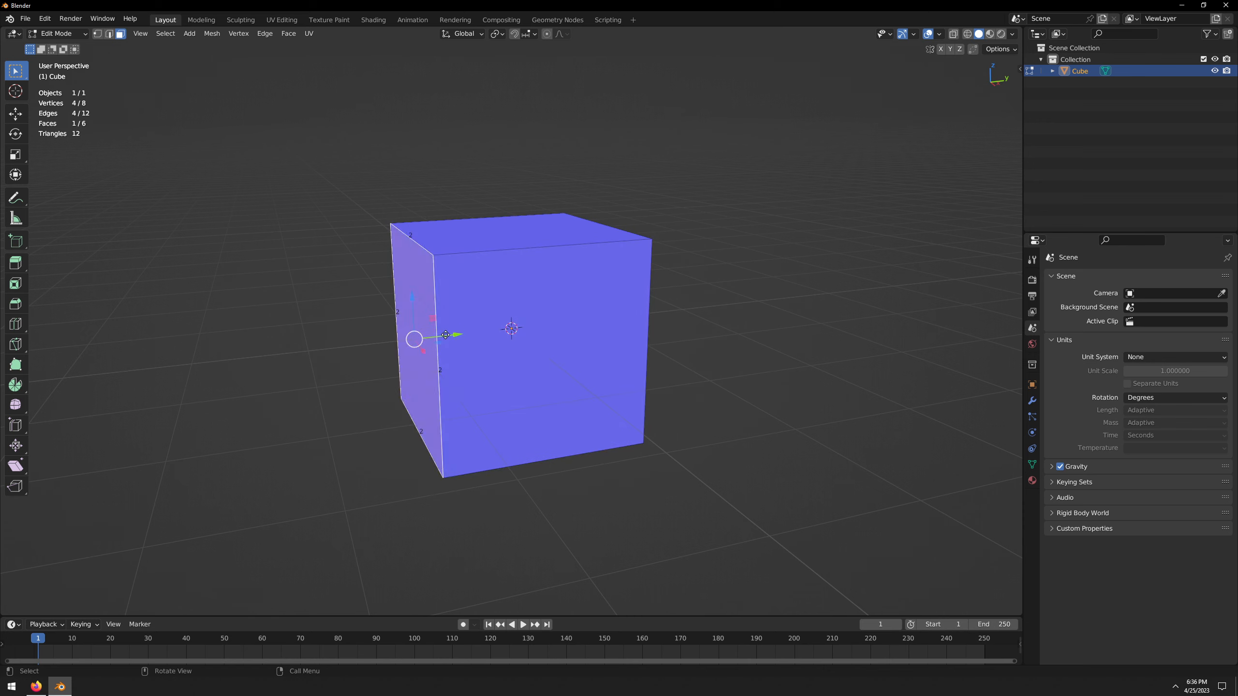
pyautogui.moveTo(427, 339); pyautogui.dragTo(296, 357)
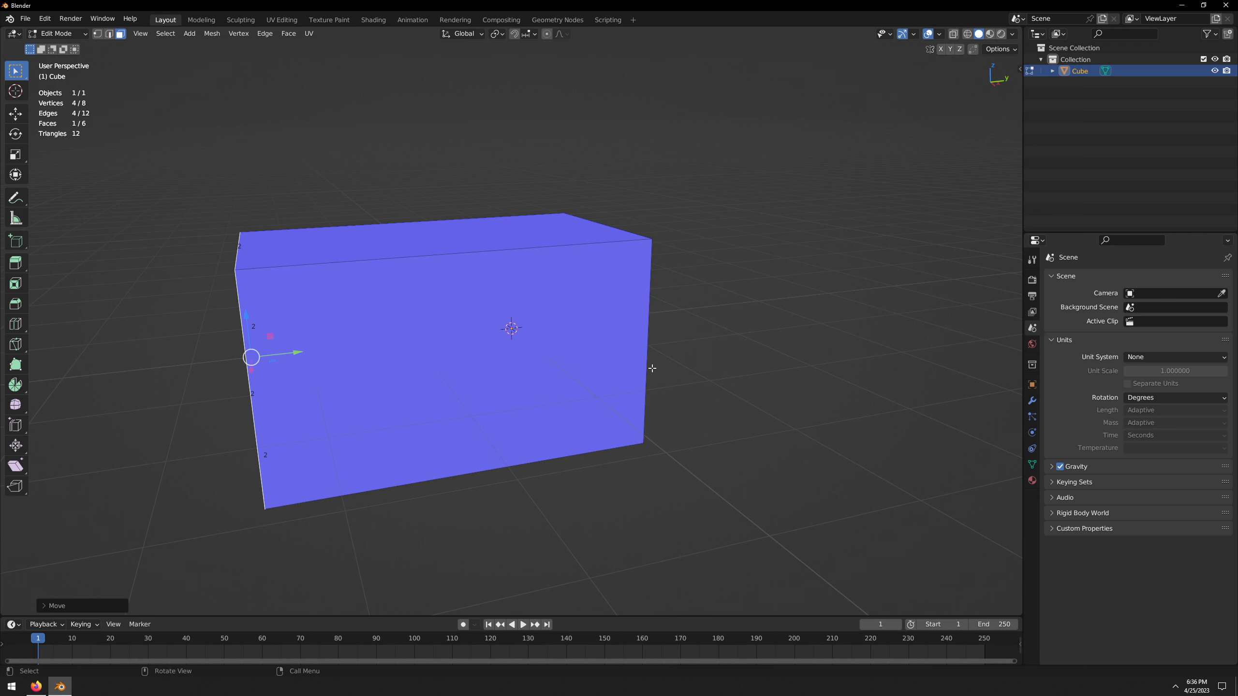
# - Turn off the Extras overlay in the Objects group of the viewport overlays
pyautogui.scroll(-6, 652, 368)
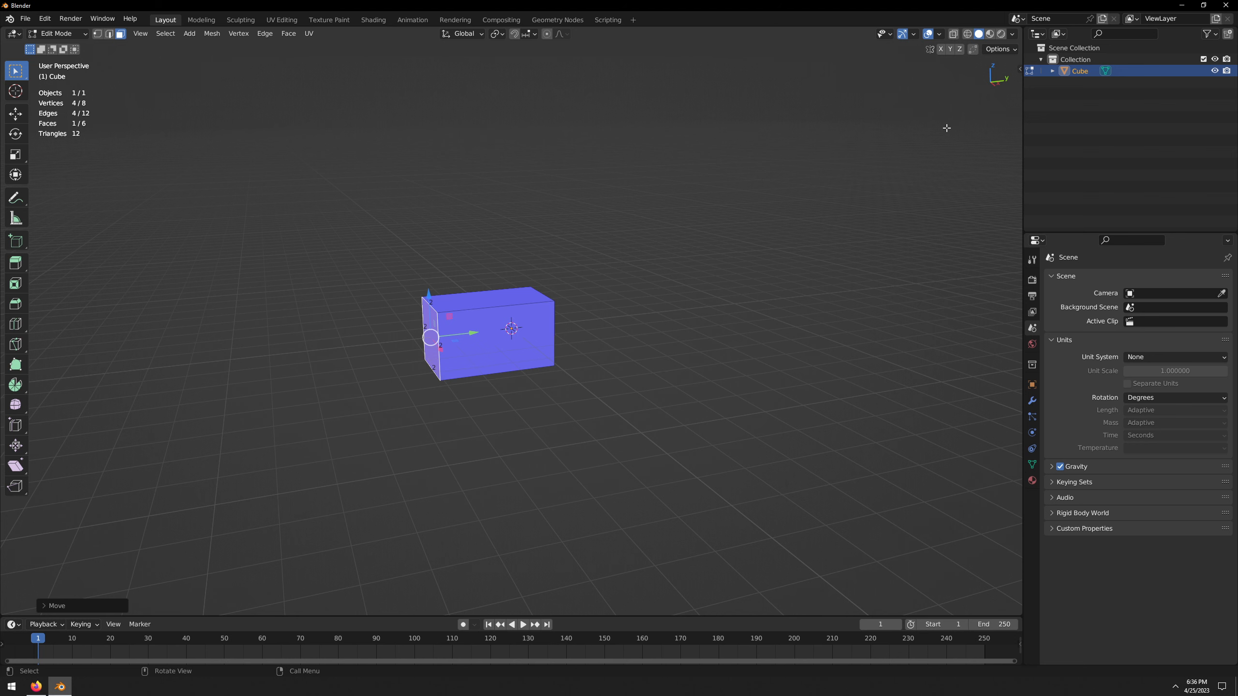
pyautogui.click(939, 35)
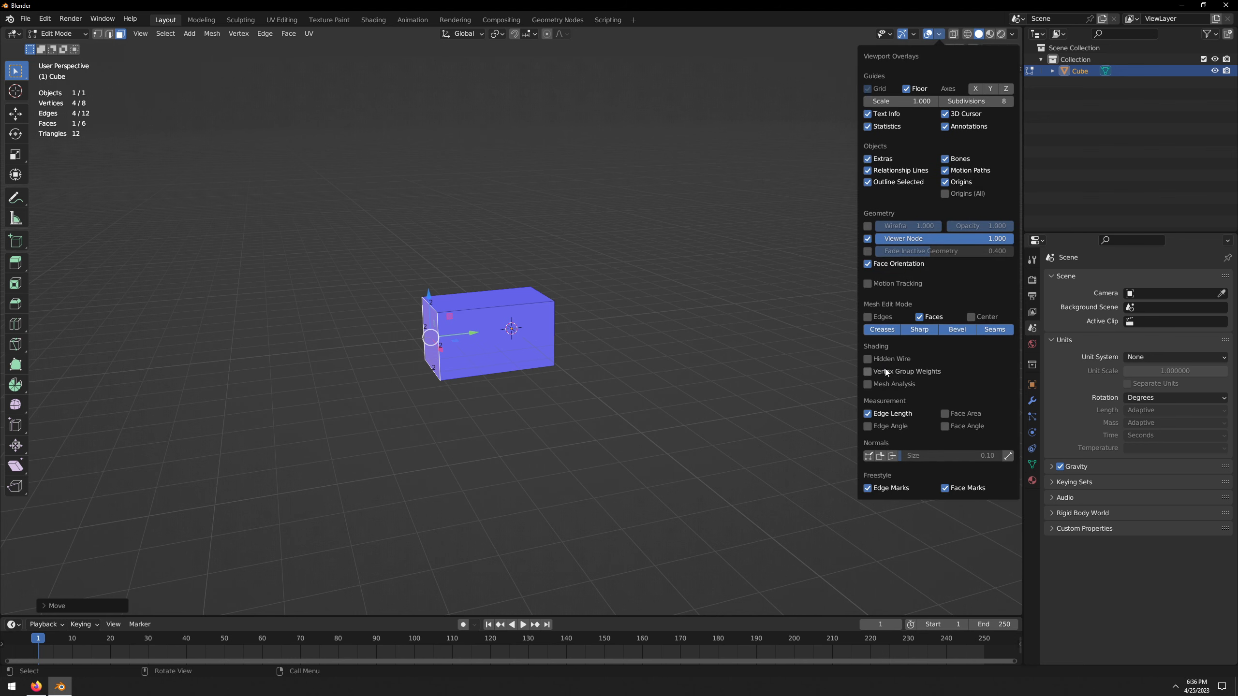
pyautogui.click(884, 163)
pyautogui.click(939, 35)
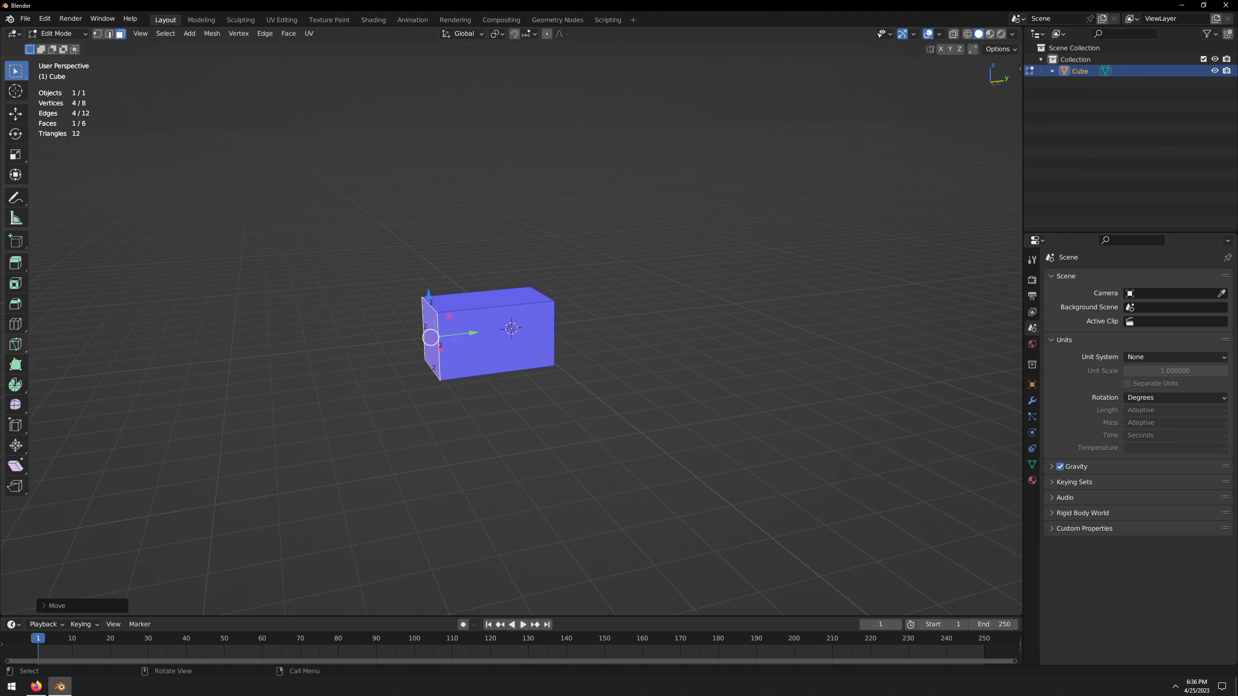
# - Check the Disable Motion Tracking line in blender-intense-config.md in Sublime Text and close the notes
pyautogui.moveTo(0, 191); pyautogui.dragTo(570, 159)
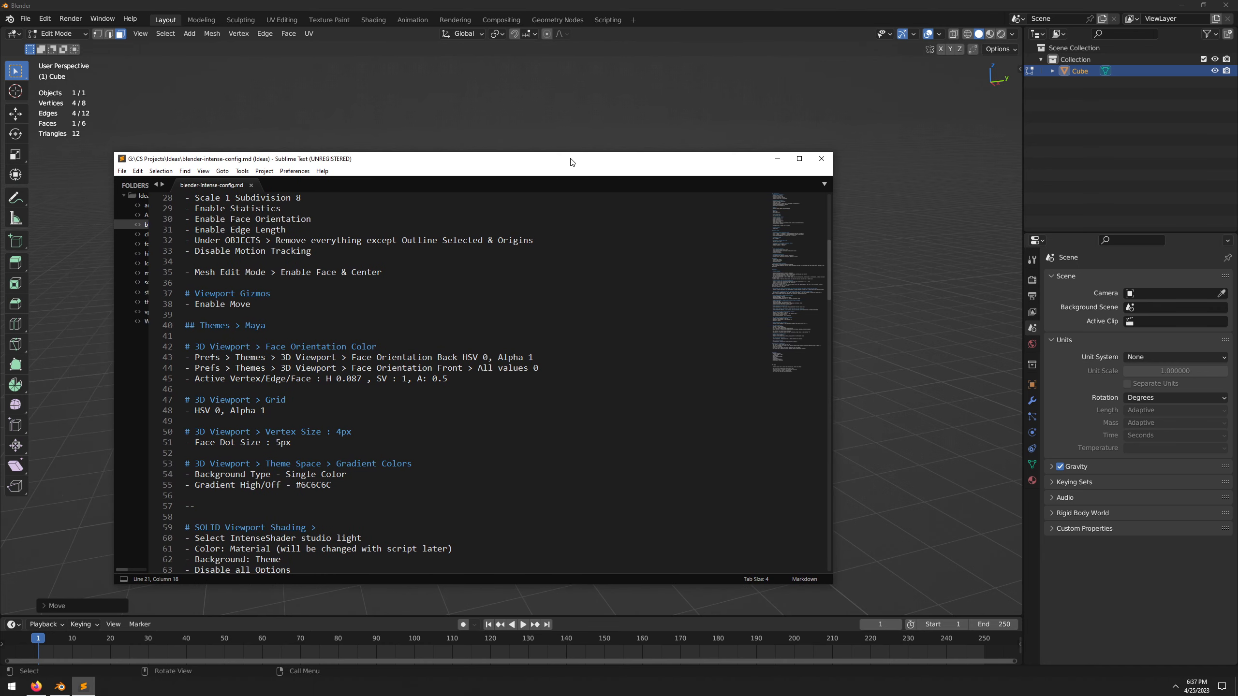
pyautogui.moveTo(225, 251); pyautogui.dragTo(301, 251)
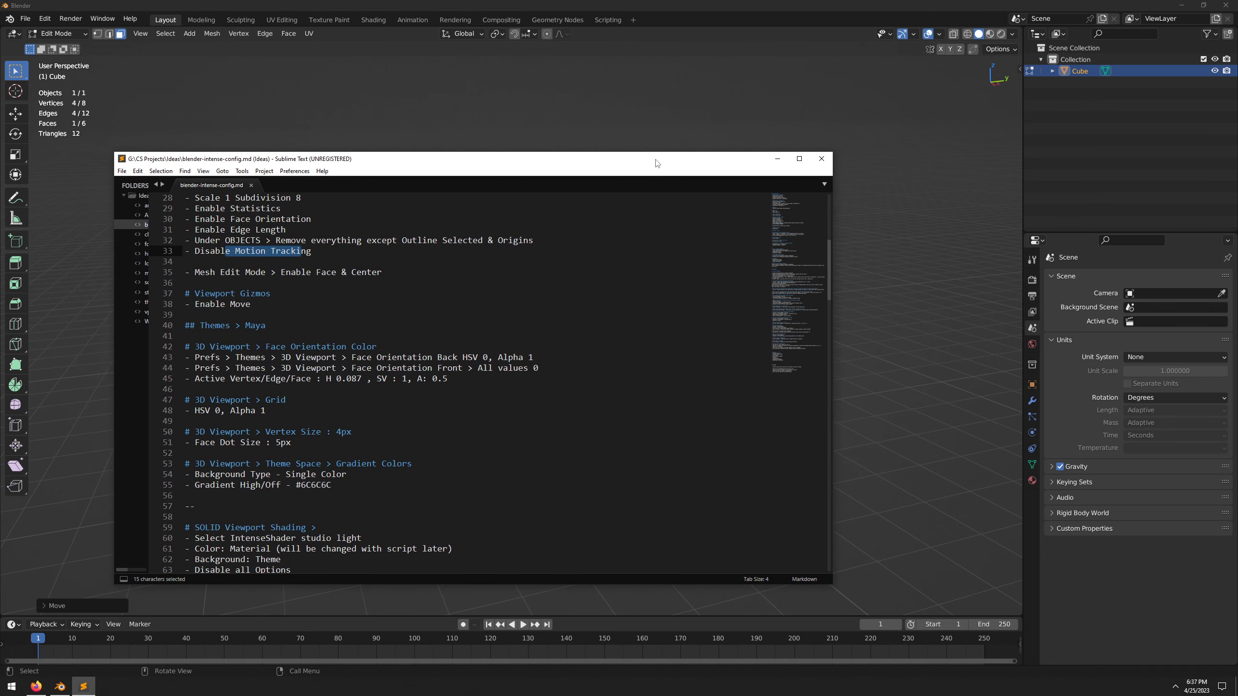
pyautogui.hotkey('alt', 'F4')
# - Reopen the Preferences window, save the preferences manually and close it
pyautogui.click(44, 19)
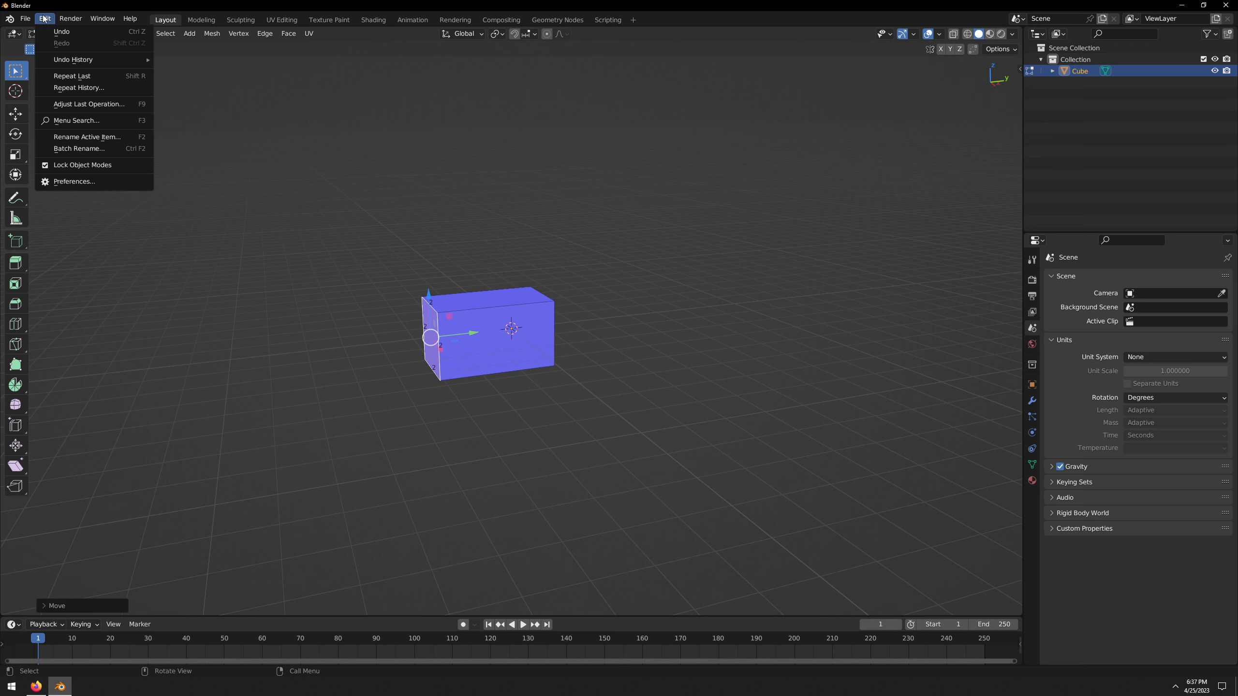
pyautogui.click(74, 182)
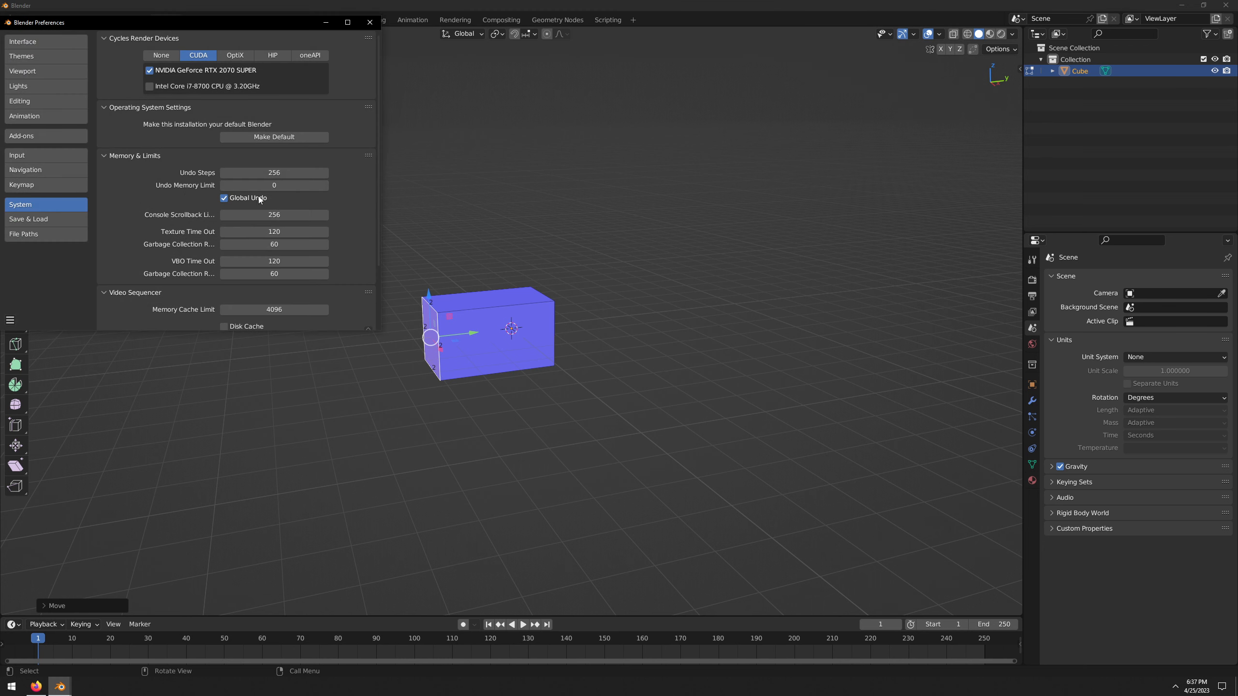
pyautogui.click(10, 320)
pyautogui.click(41, 292)
pyautogui.click(370, 22)
pyautogui.press('`')
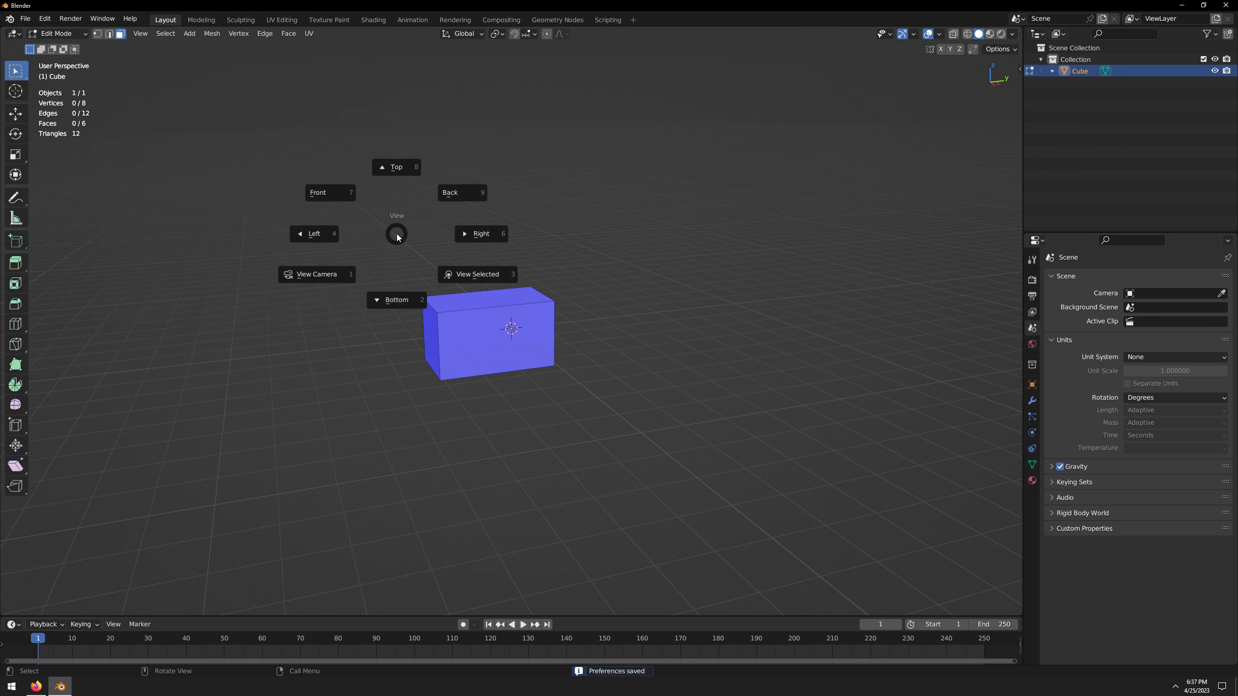
# - Reopen the Preferences window, apply the Maya theme preset and move the window away from the cube
pyautogui.click(46, 20)
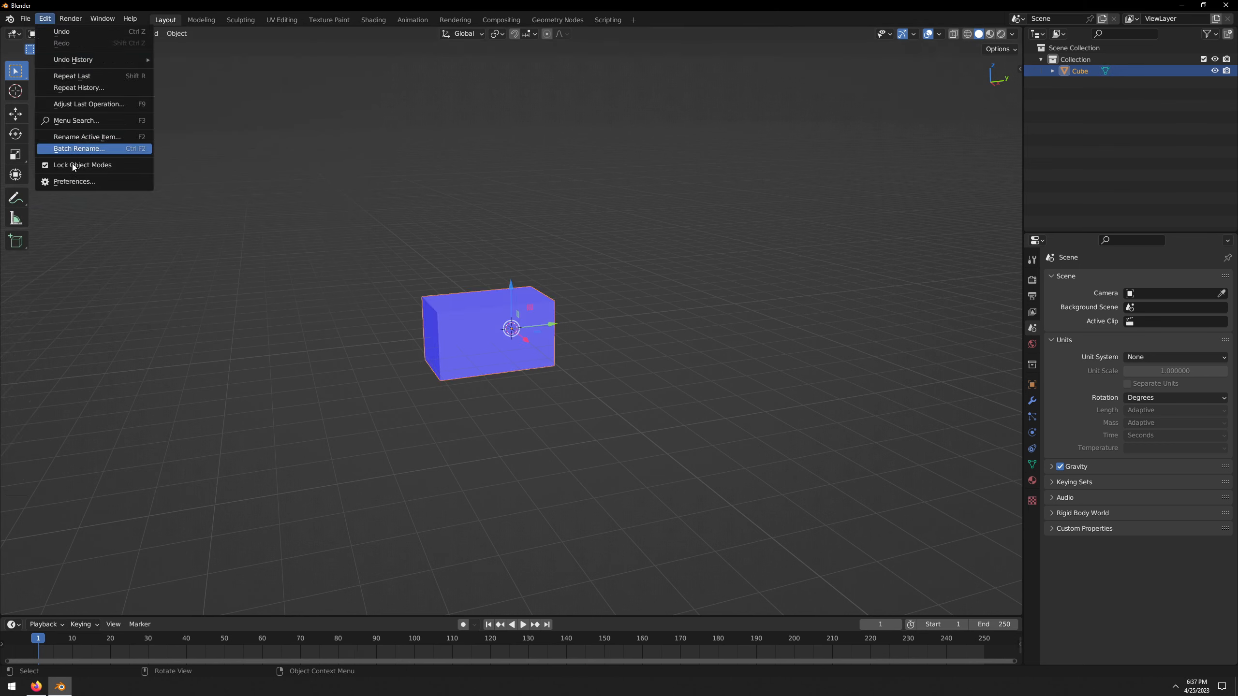
pyautogui.click(74, 183)
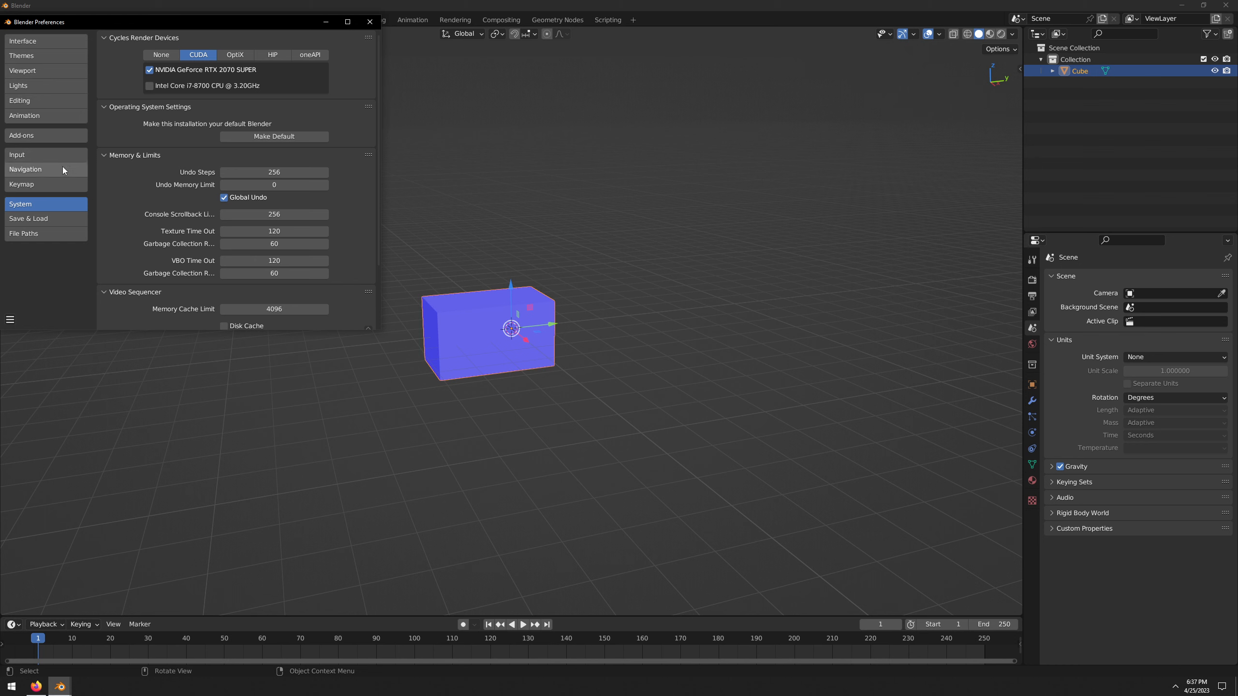
pyautogui.click(39, 61)
pyautogui.moveTo(143, 22); pyautogui.dragTo(386, 75)
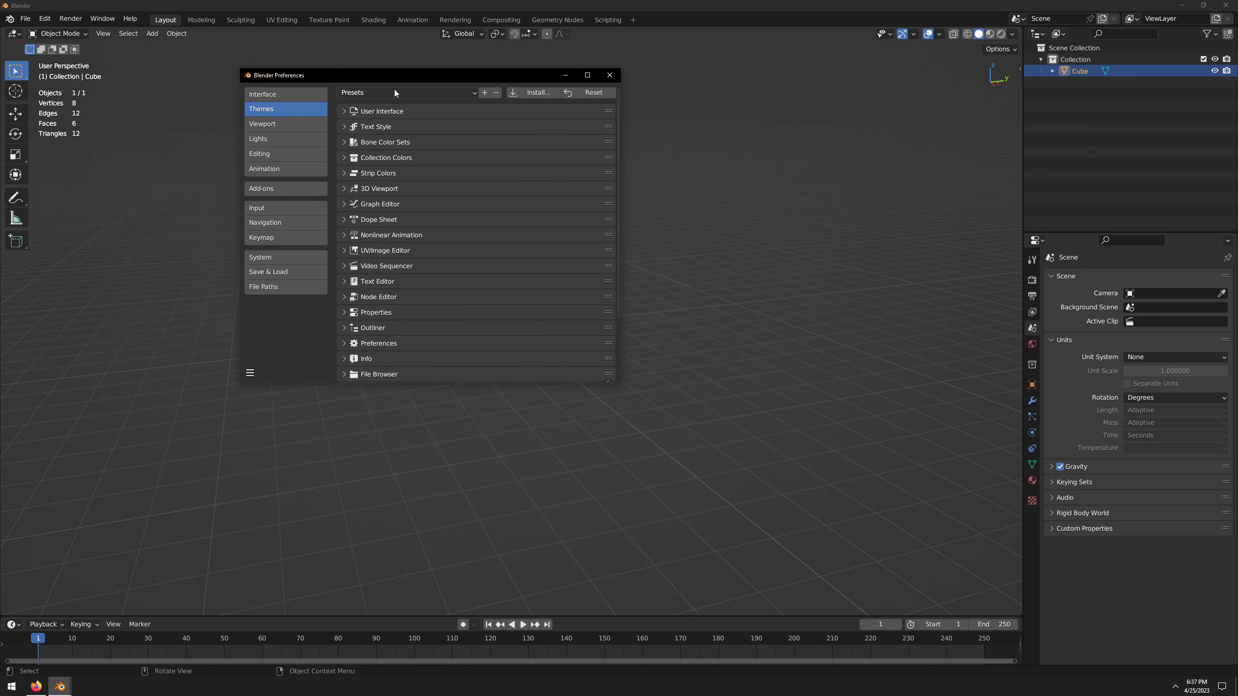
pyautogui.click(394, 92)
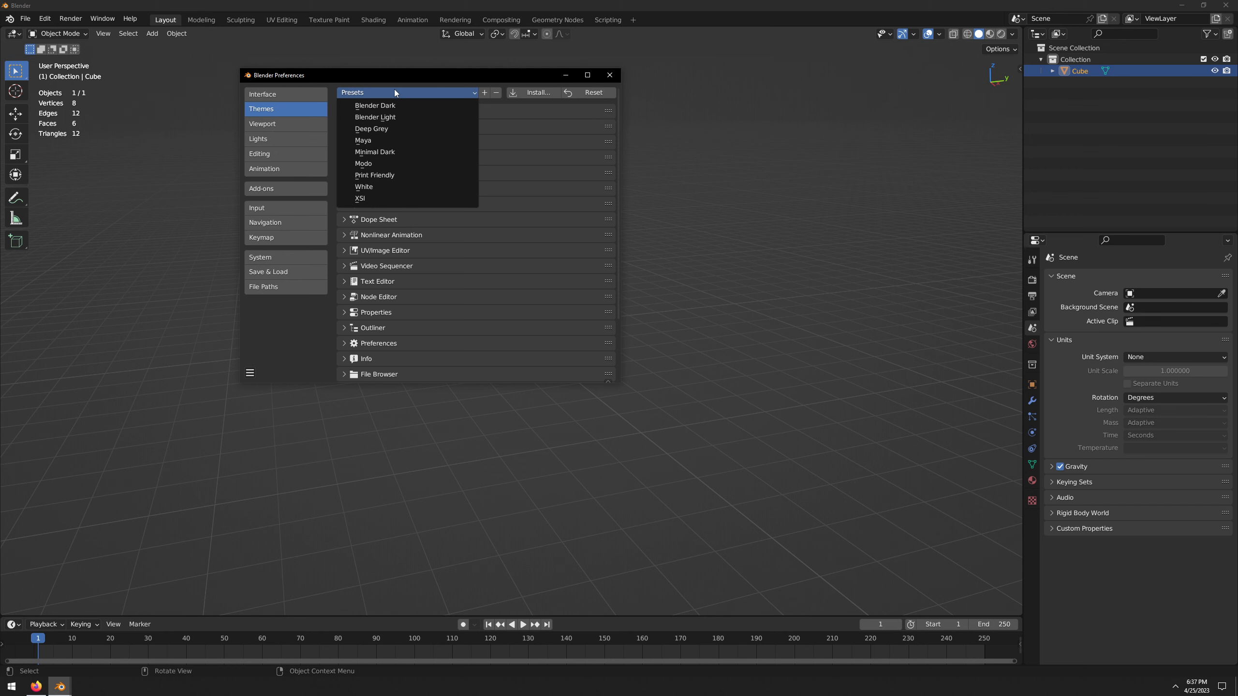
pyautogui.click(405, 141)
pyautogui.moveTo(403, 75); pyautogui.dragTo(680, 165)
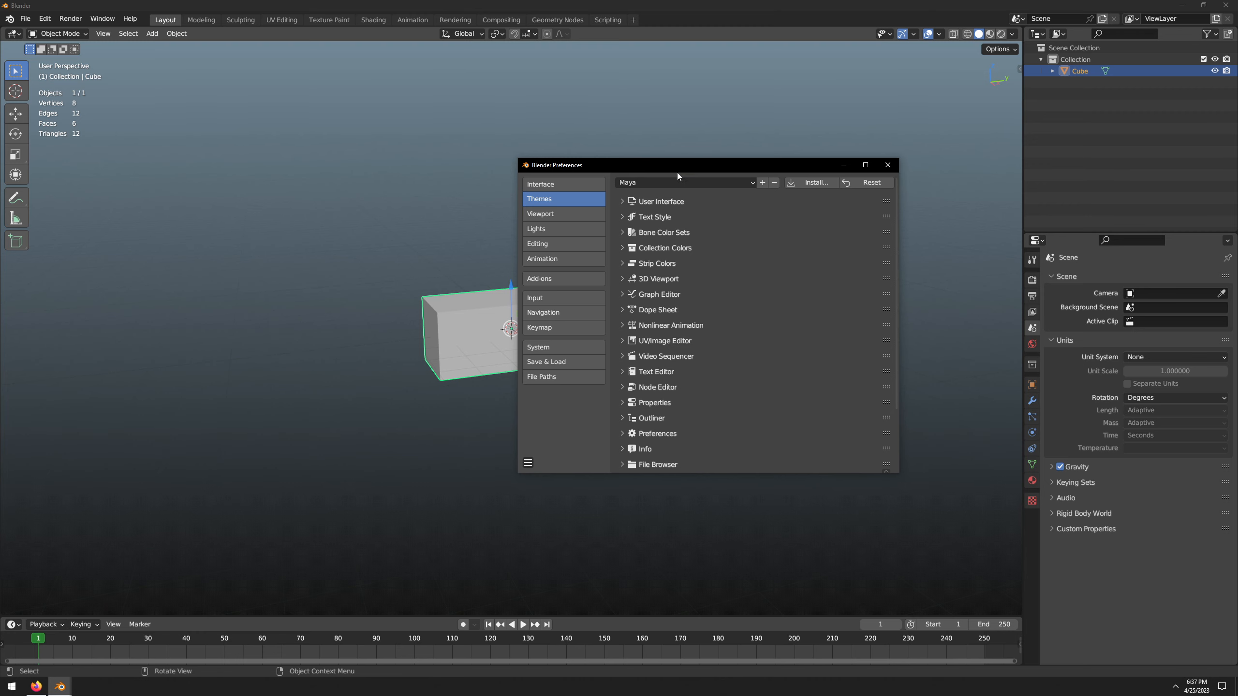
# - Enlarge the Preferences window and set the 3D Viewport theme's Face Orientation Back color to fully opaque black
pyautogui.moveTo(519, 159); pyautogui.dragTo(568, 119)
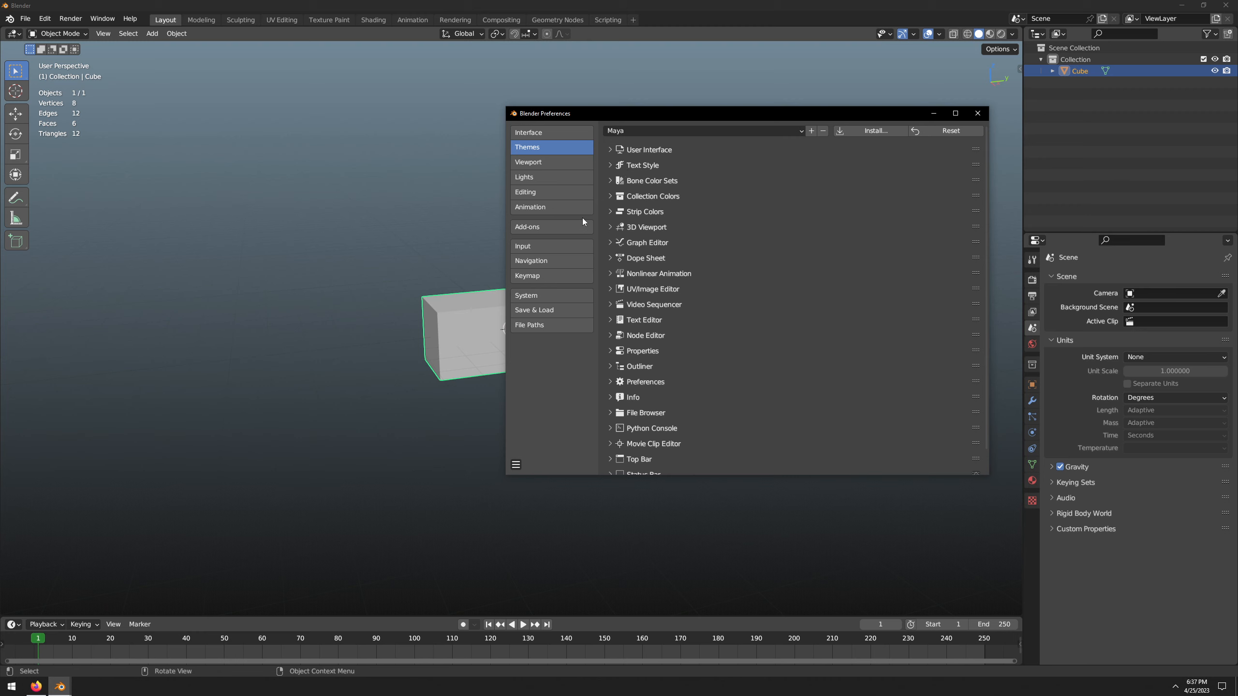
pyautogui.moveTo(505, 178); pyautogui.dragTo(451, 177)
pyautogui.click(555, 227)
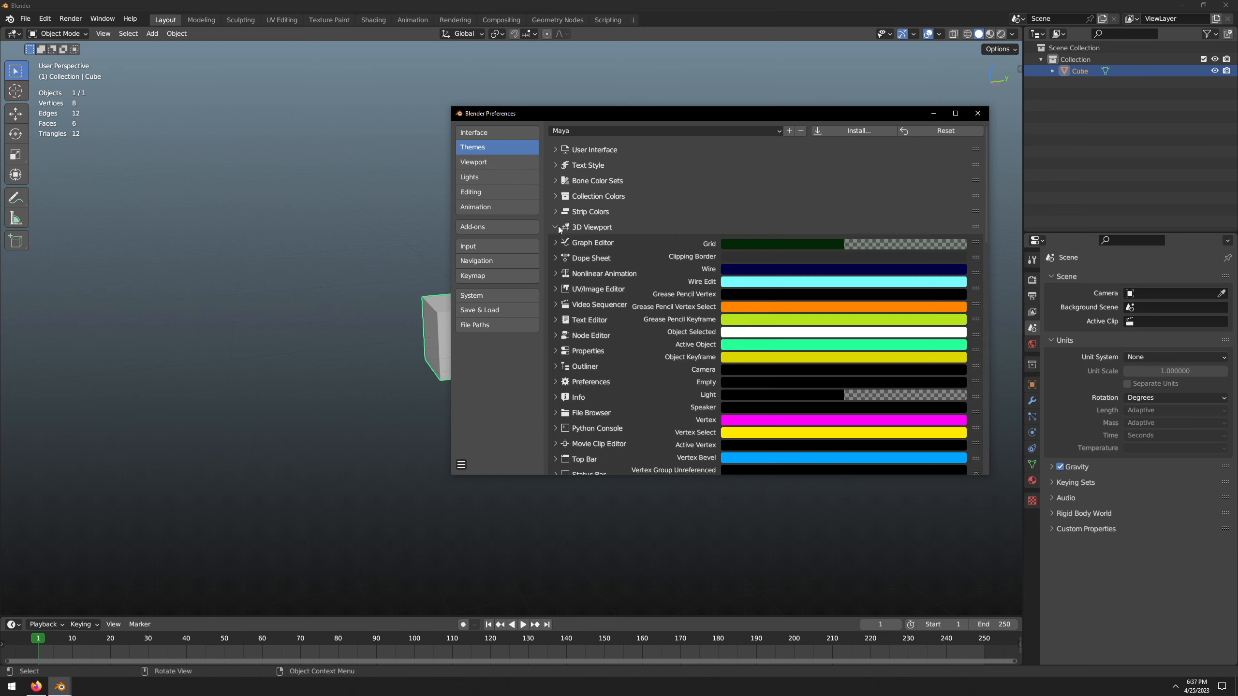
pyautogui.scroll(-5, 658, 266)
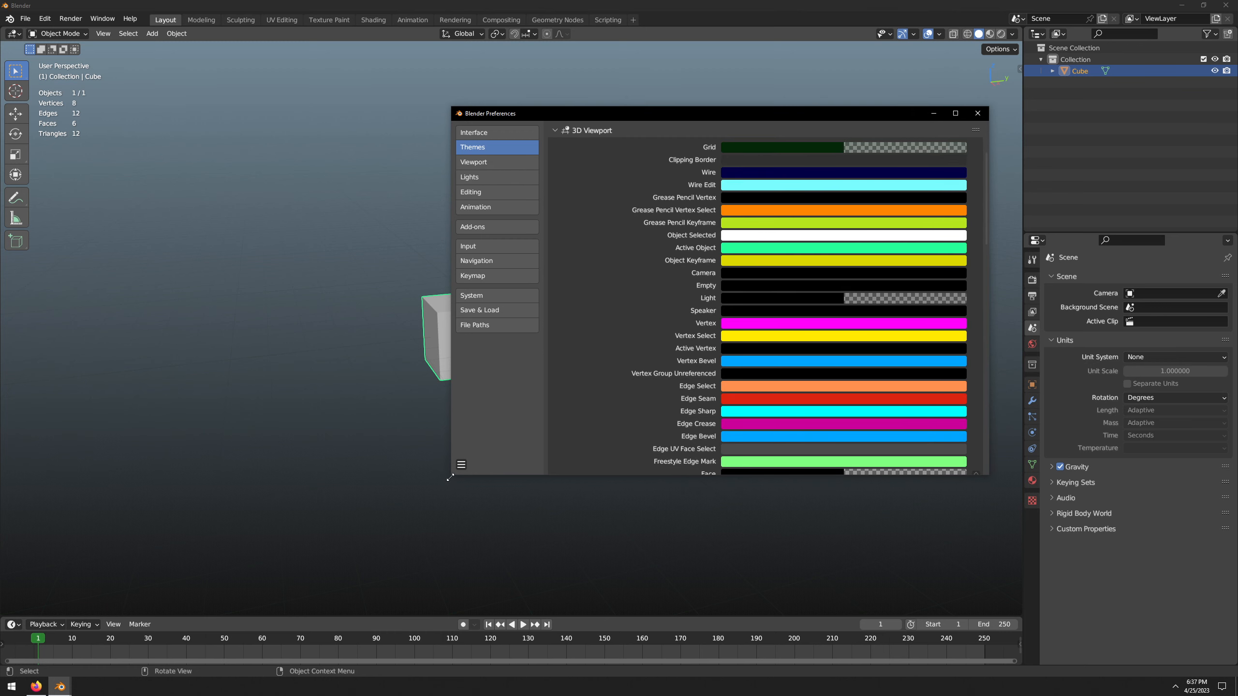
pyautogui.moveTo(450, 477); pyautogui.dragTo(477, 560)
pyautogui.moveTo(733, 107); pyautogui.dragTo(730, 79)
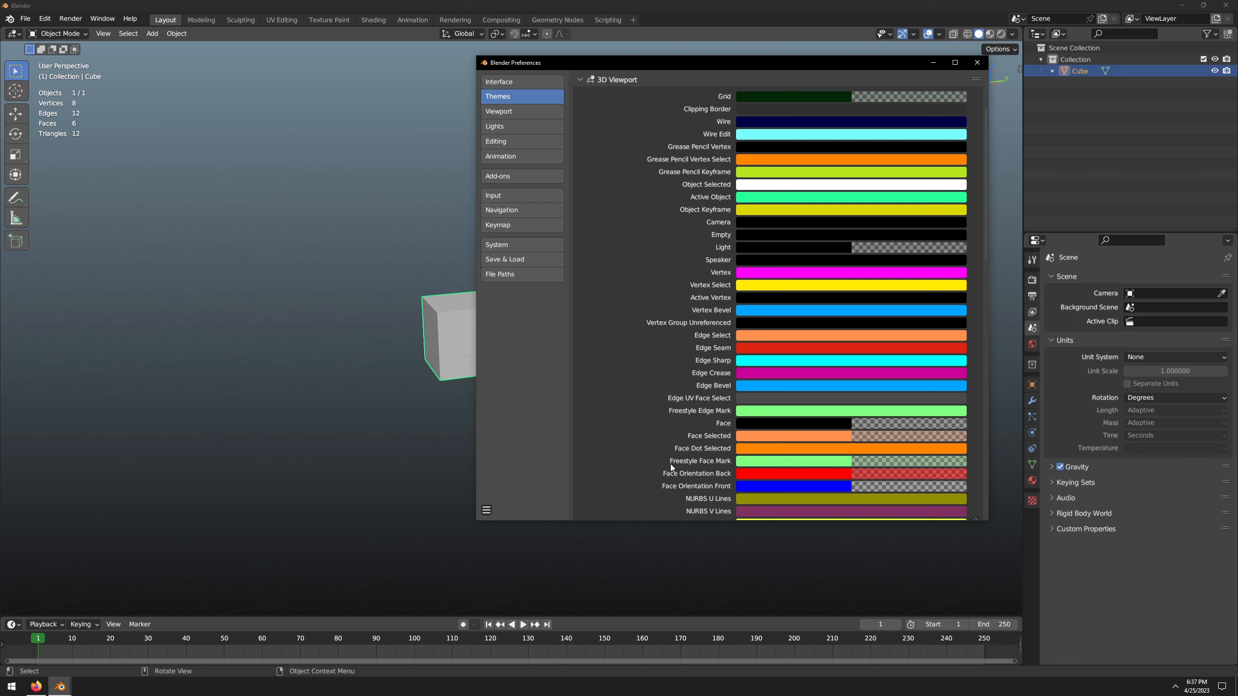
pyautogui.click(771, 474)
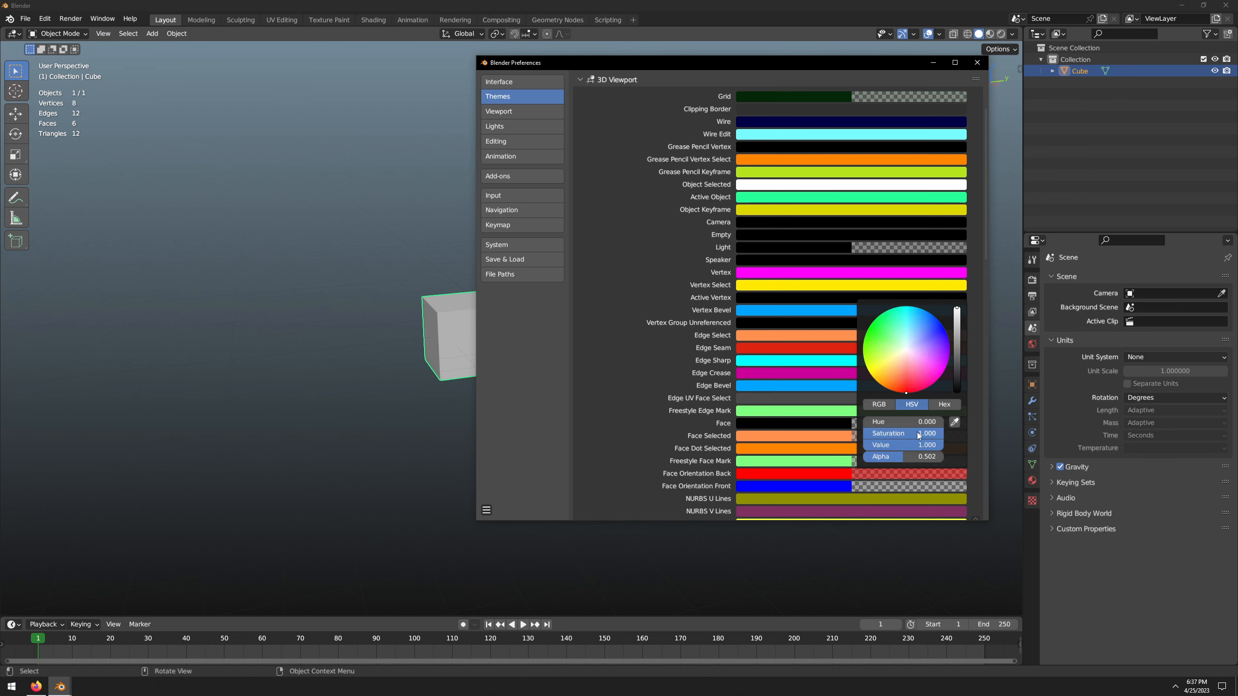
pyautogui.moveTo(919, 433); pyautogui.dragTo(864, 457)
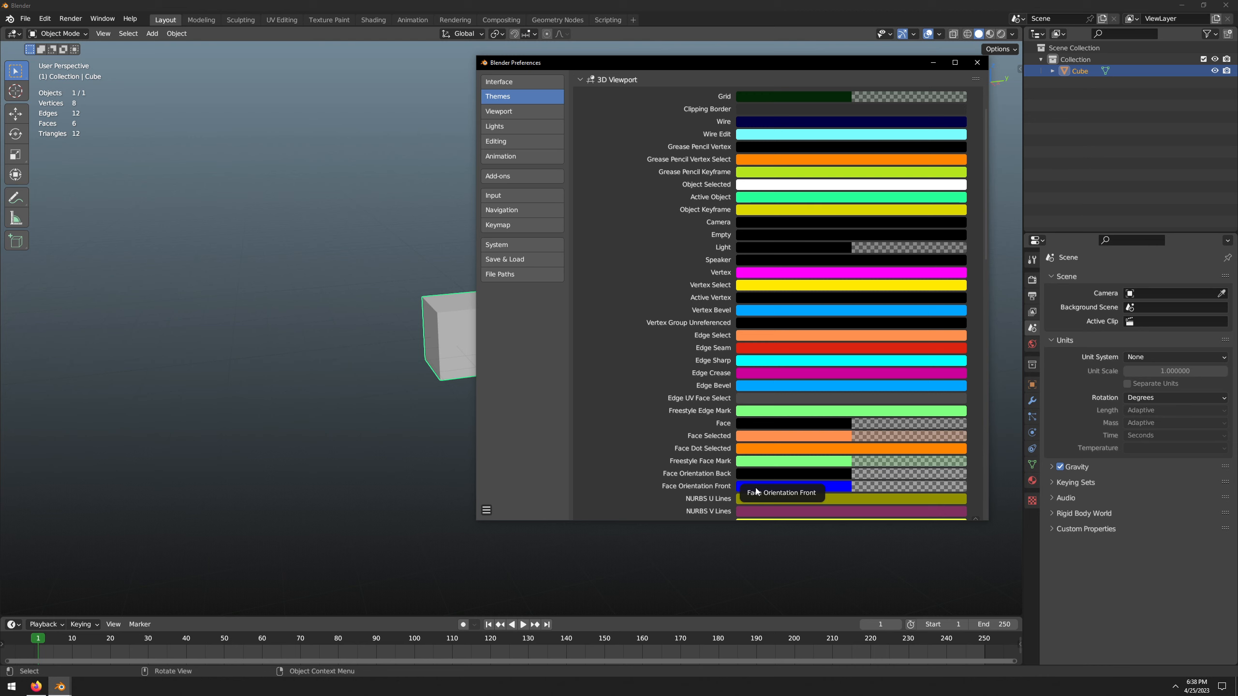
pyautogui.click(759, 472)
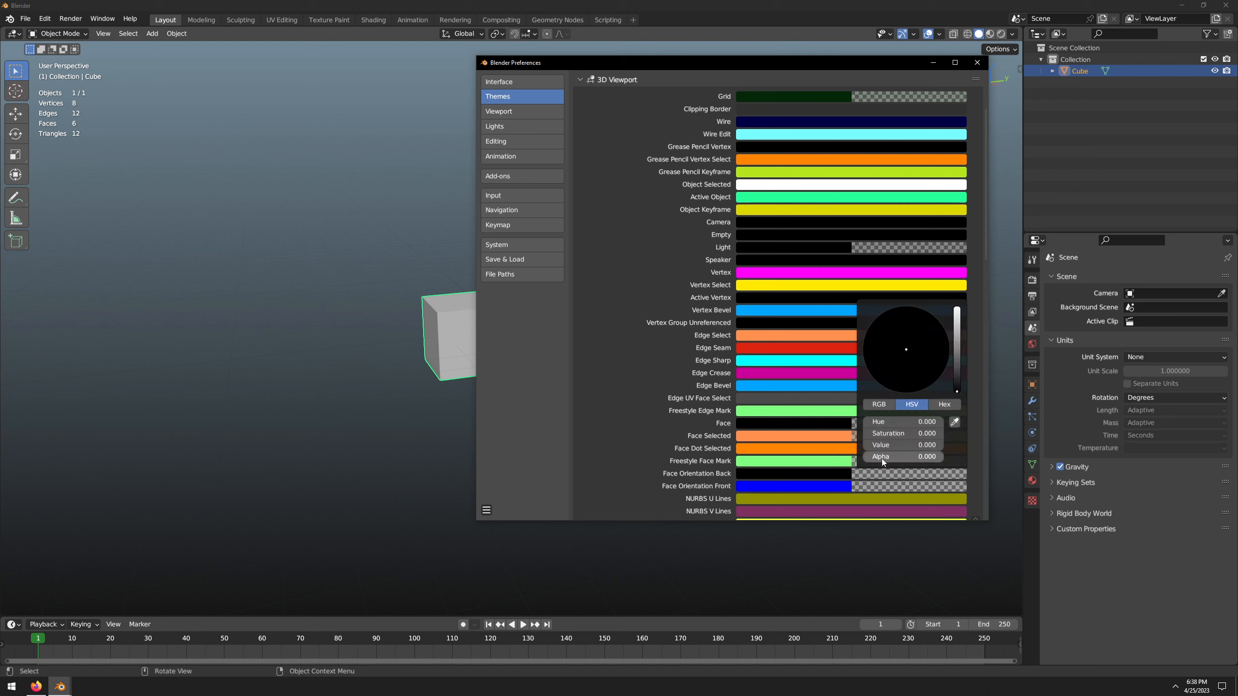
pyautogui.moveTo(883, 462); pyautogui.dragTo(926, 462)
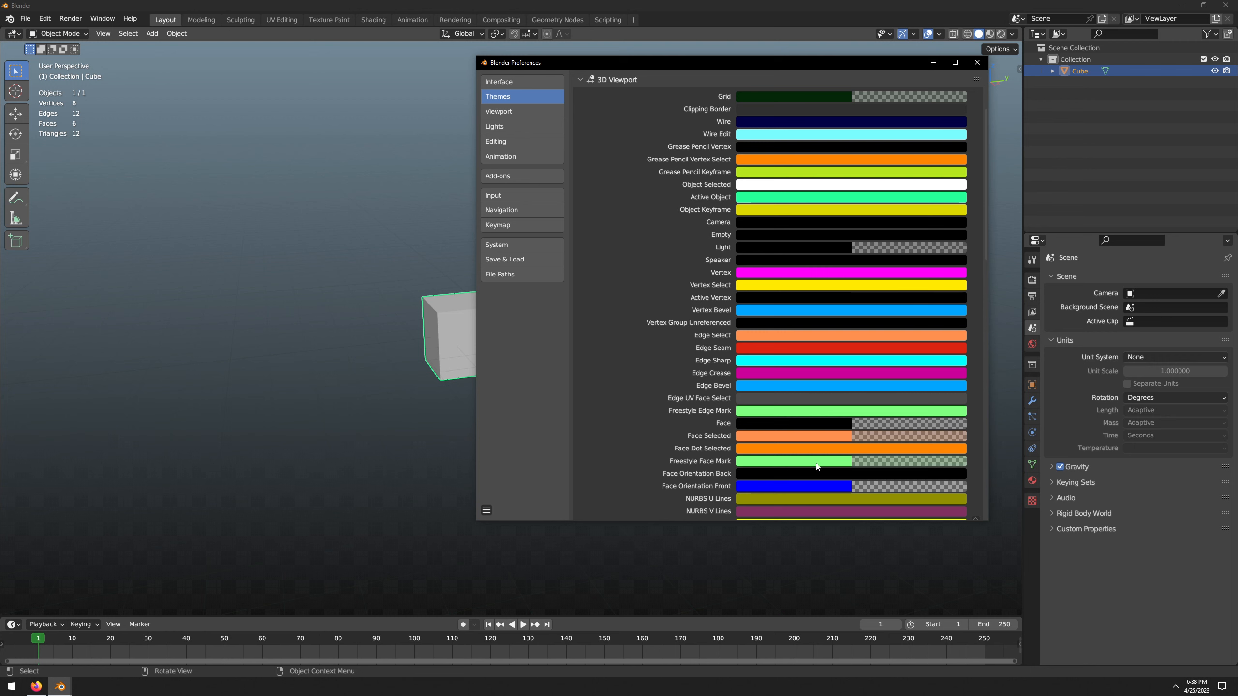
# - Set the 3D Viewport theme's Face Orientation Front color to fully transparent black
pyautogui.click(758, 488)
pyautogui.moveTo(902, 435); pyautogui.dragTo(866, 469)
pyautogui.click(617, 444)
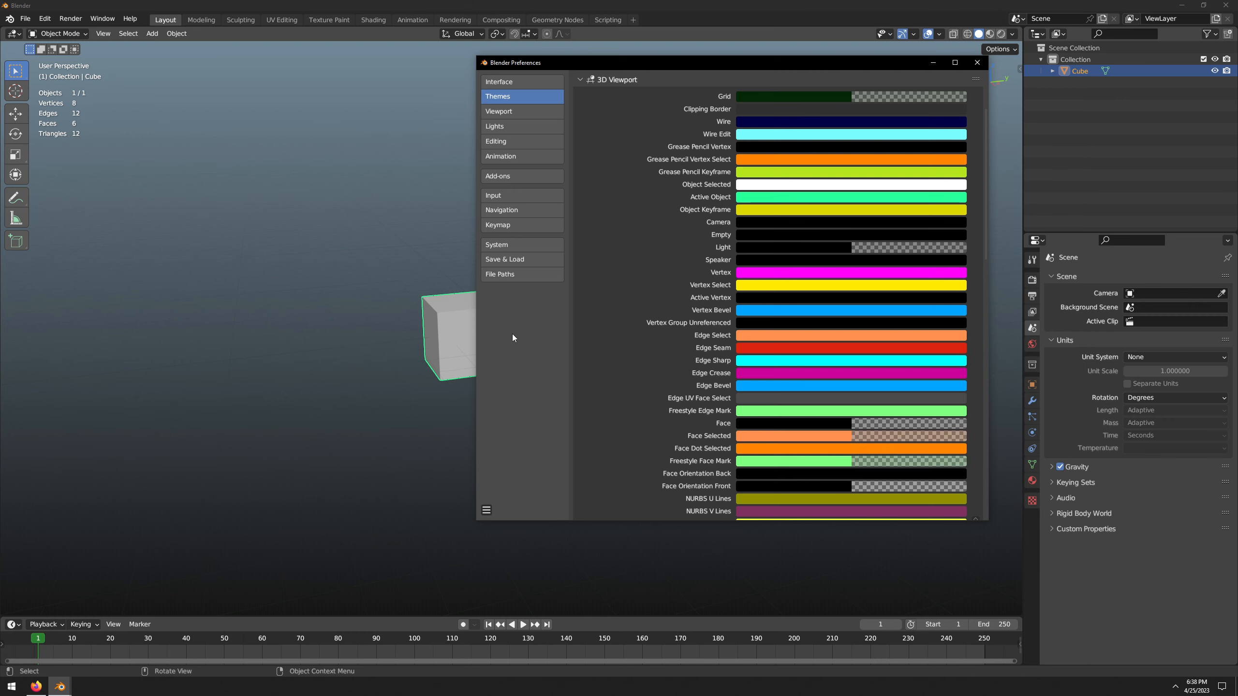
# - Save the preferences manually and close the Preferences window
pyautogui.click(486, 510)
pyautogui.click(516, 473)
pyautogui.click(977, 62)
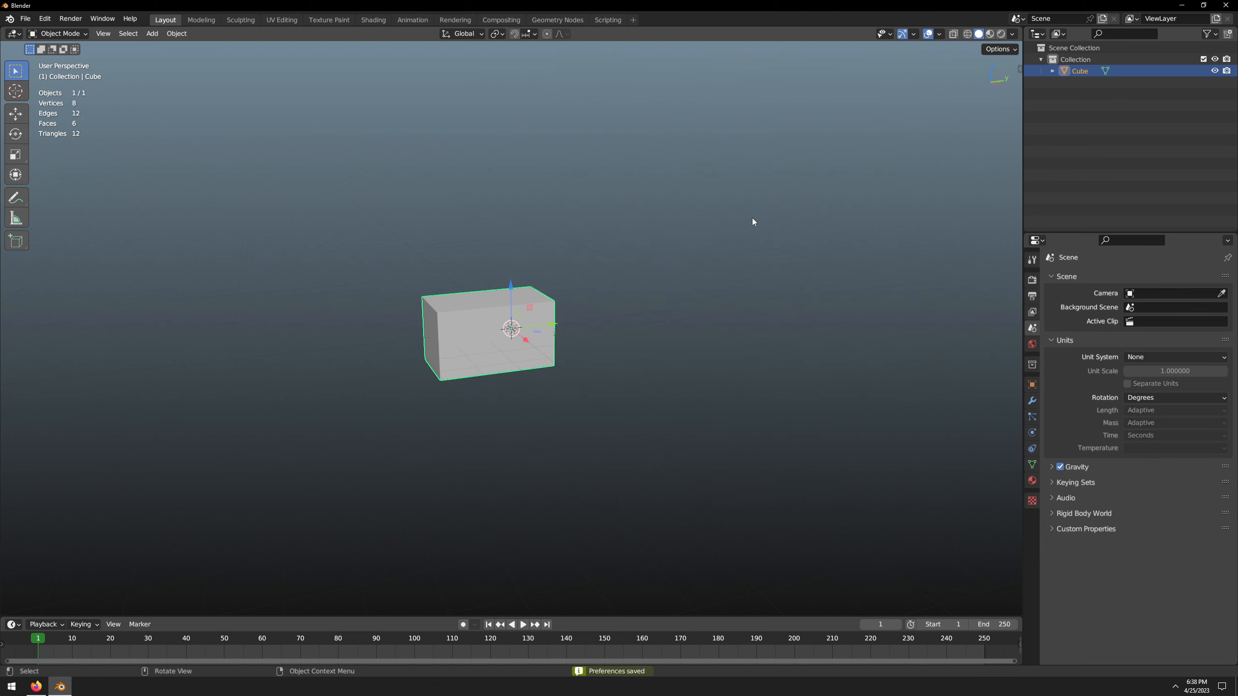
# - Enter Edit Mode on the cube and delete its long side face facing positive X
pyautogui.press('Tab')
pyautogui.scroll(3, 575, 373)
pyautogui.moveTo(575, 373); pyautogui.dragTo(536, 292, button='middle')
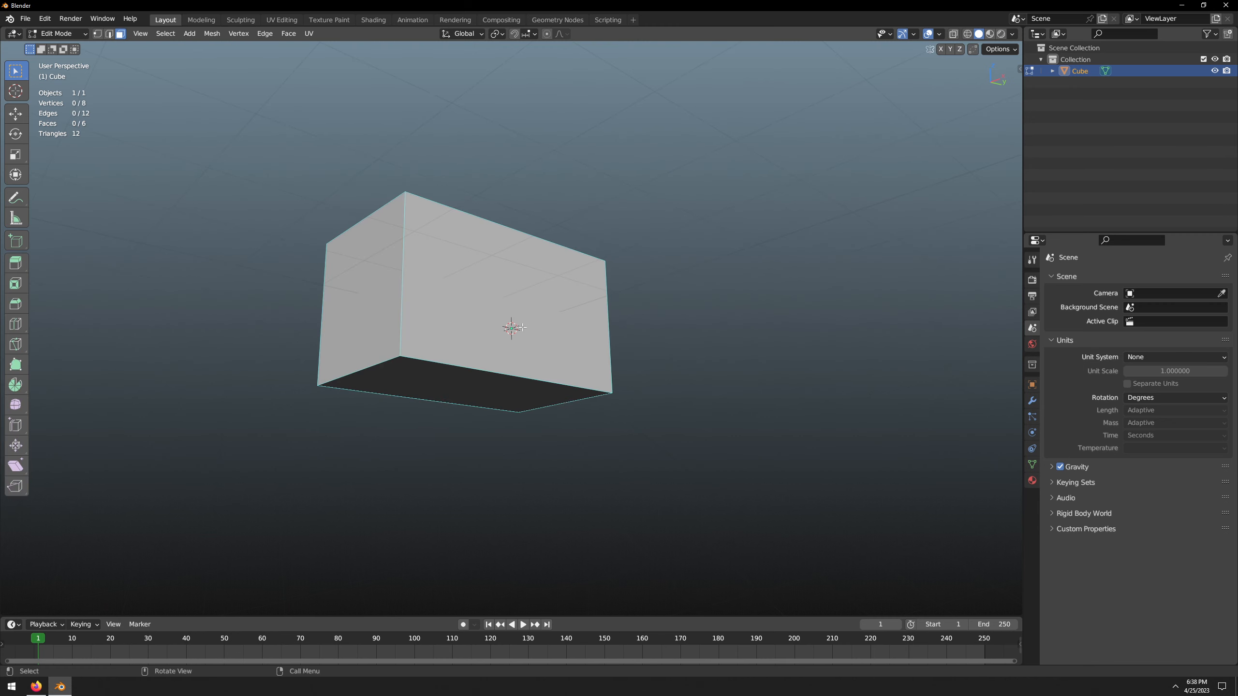
pyautogui.click(506, 312)
pyautogui.press('x')
pyautogui.press('Escape')
pyautogui.press('x')
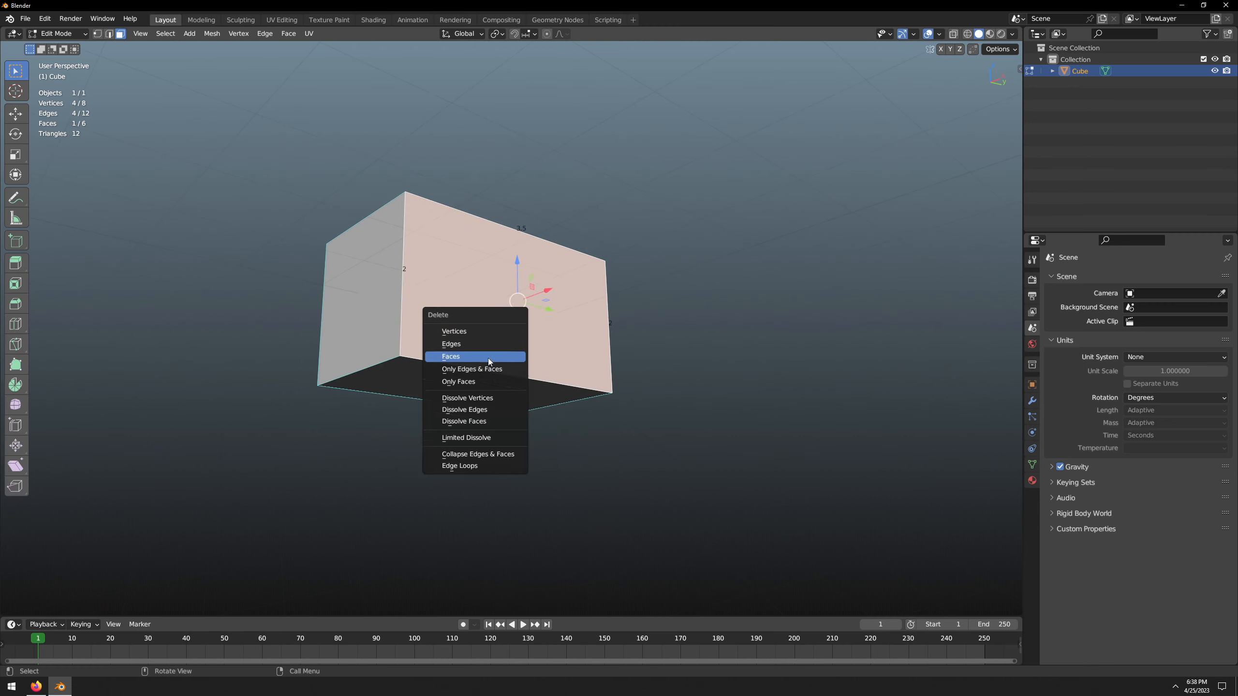
pyautogui.click(488, 357)
# - Inspect the open box's inner and outer faces from several sides and check the Face Orientation option in the viewport overlays
pyautogui.moveTo(640, 345); pyautogui.dragTo(512, 342, button='middle')
pyautogui.click(497, 320)
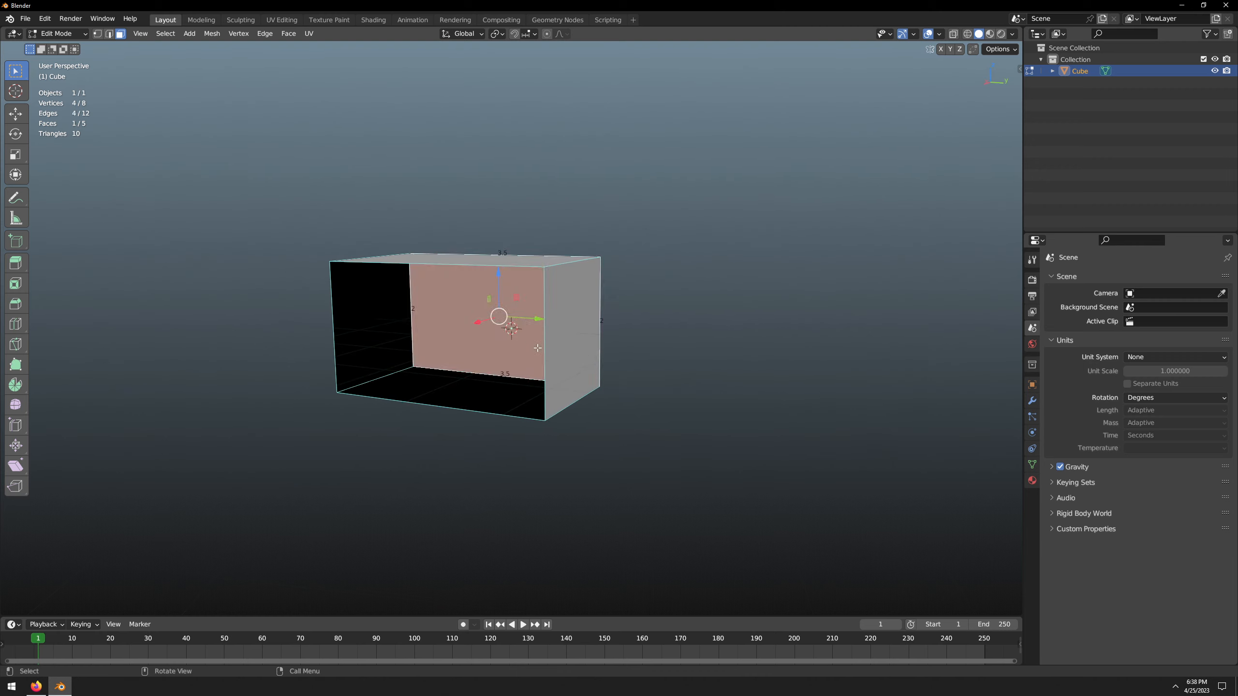
pyautogui.click(646, 363)
pyautogui.moveTo(646, 364); pyautogui.dragTo(525, 376, button='middle')
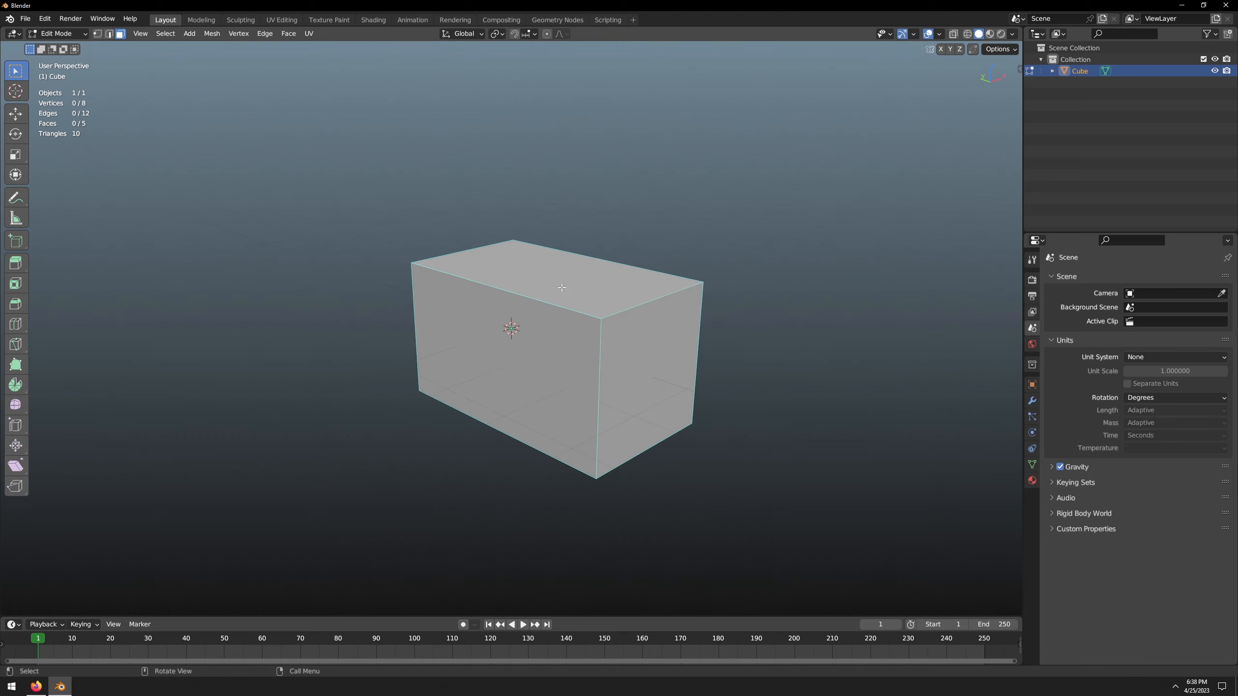
pyautogui.moveTo(598, 355); pyautogui.dragTo(614, 336, button='middle')
pyautogui.click(547, 335)
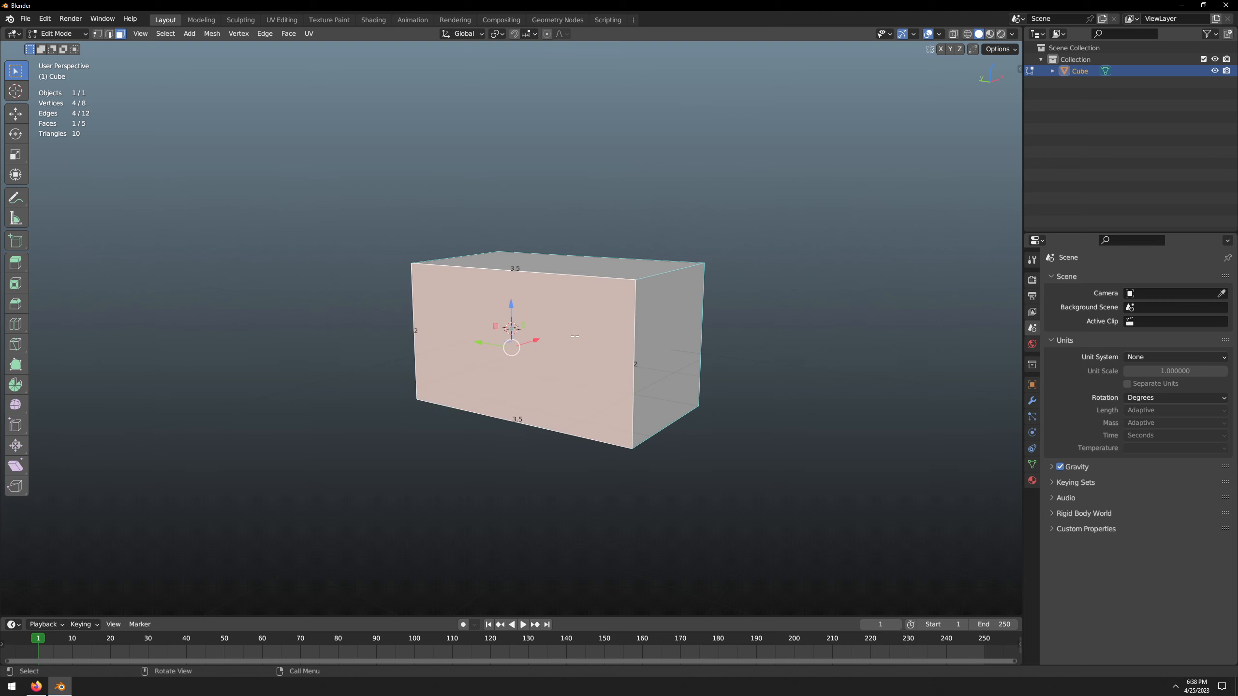
pyautogui.click(755, 326)
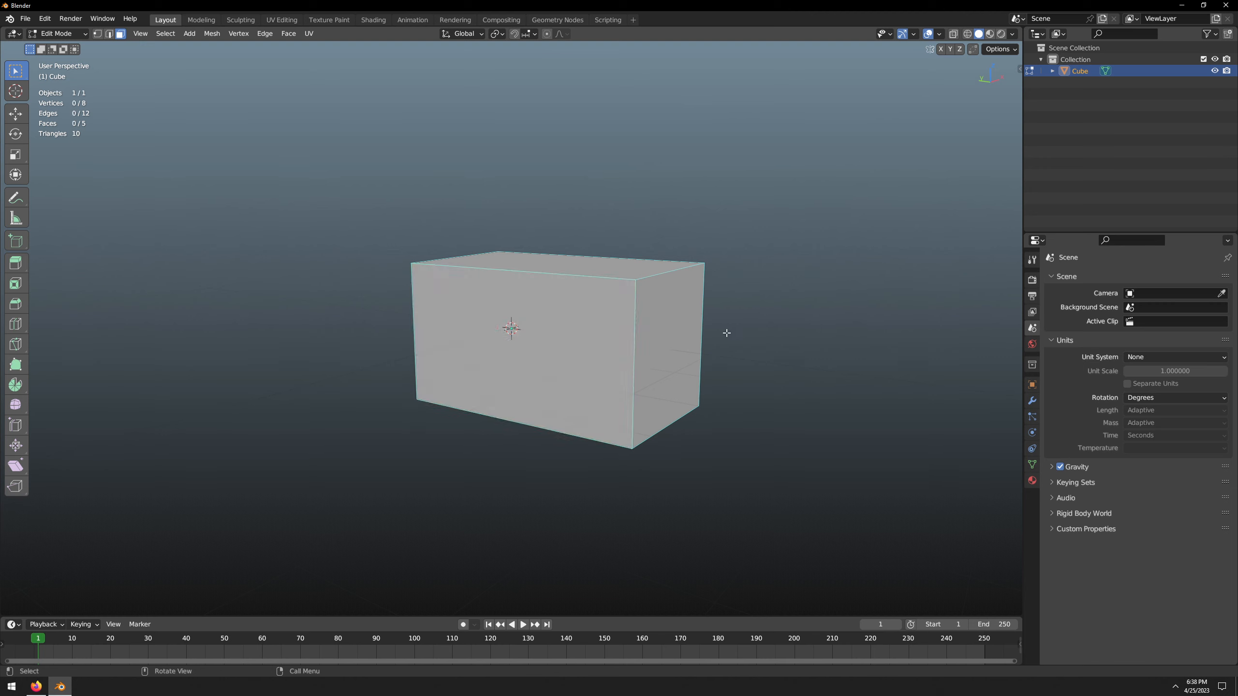
pyautogui.moveTo(724, 331); pyautogui.dragTo(508, 327, button='middle')
pyautogui.click(940, 34)
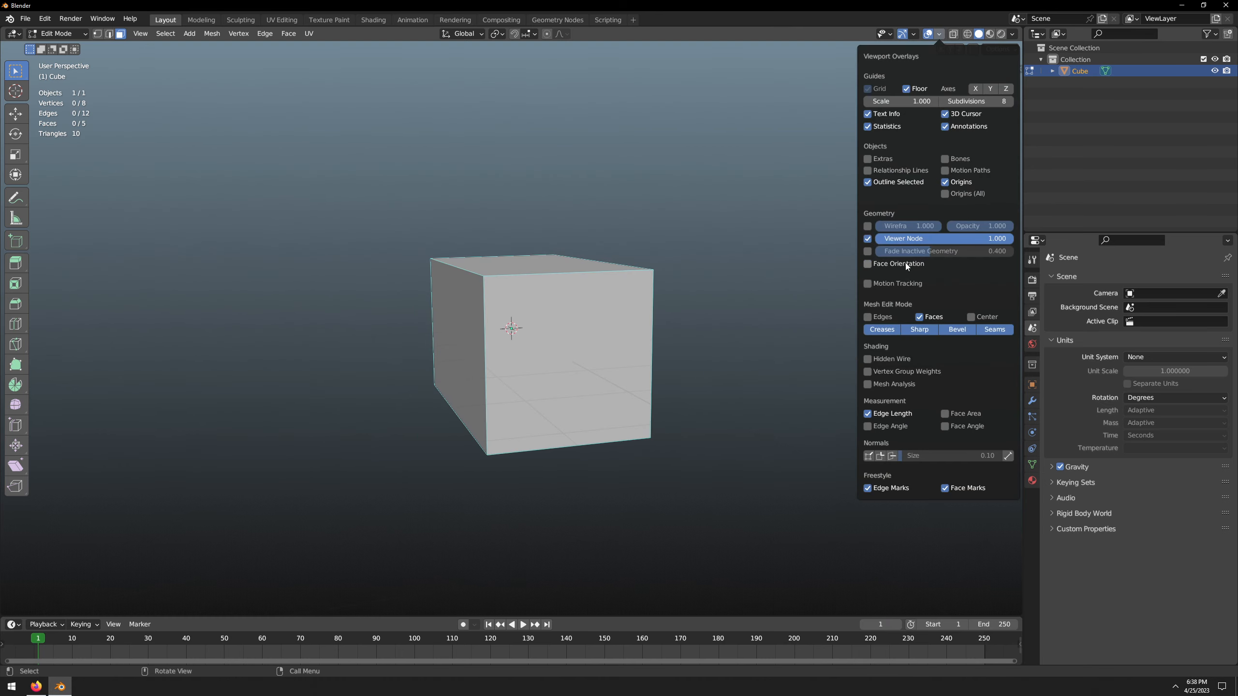
pyautogui.moveTo(760, 317); pyautogui.dragTo(572, 322, button='middle')
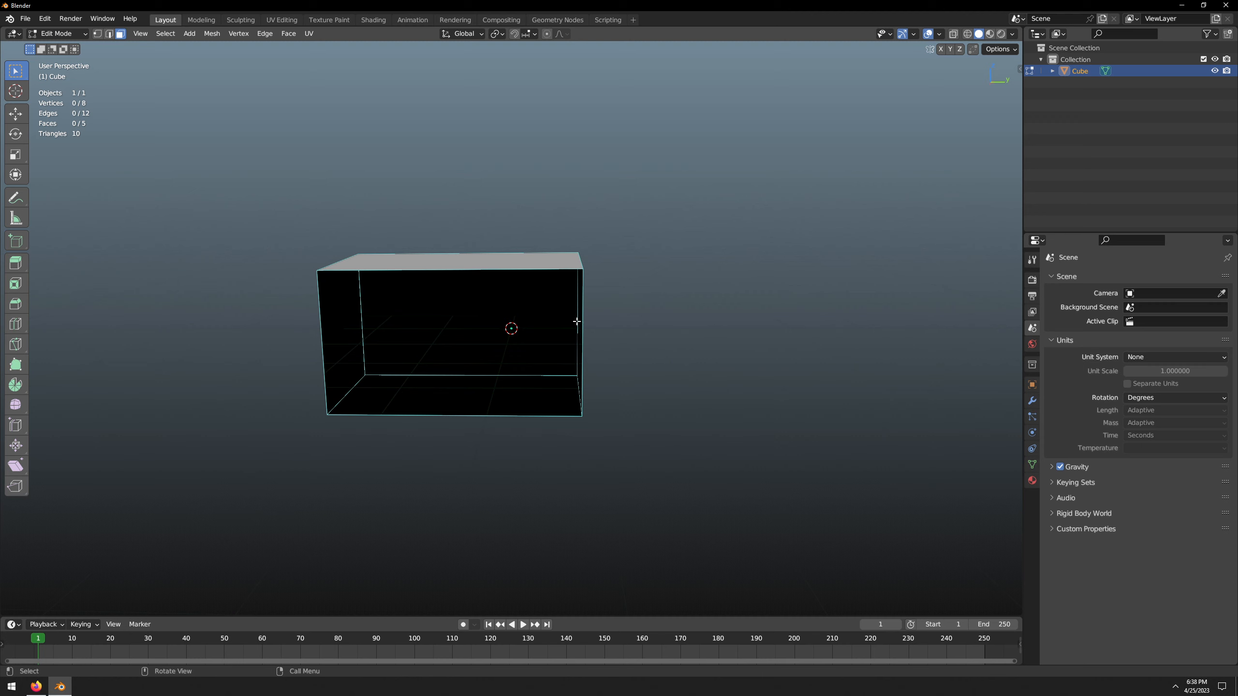
pyautogui.click(572, 317)
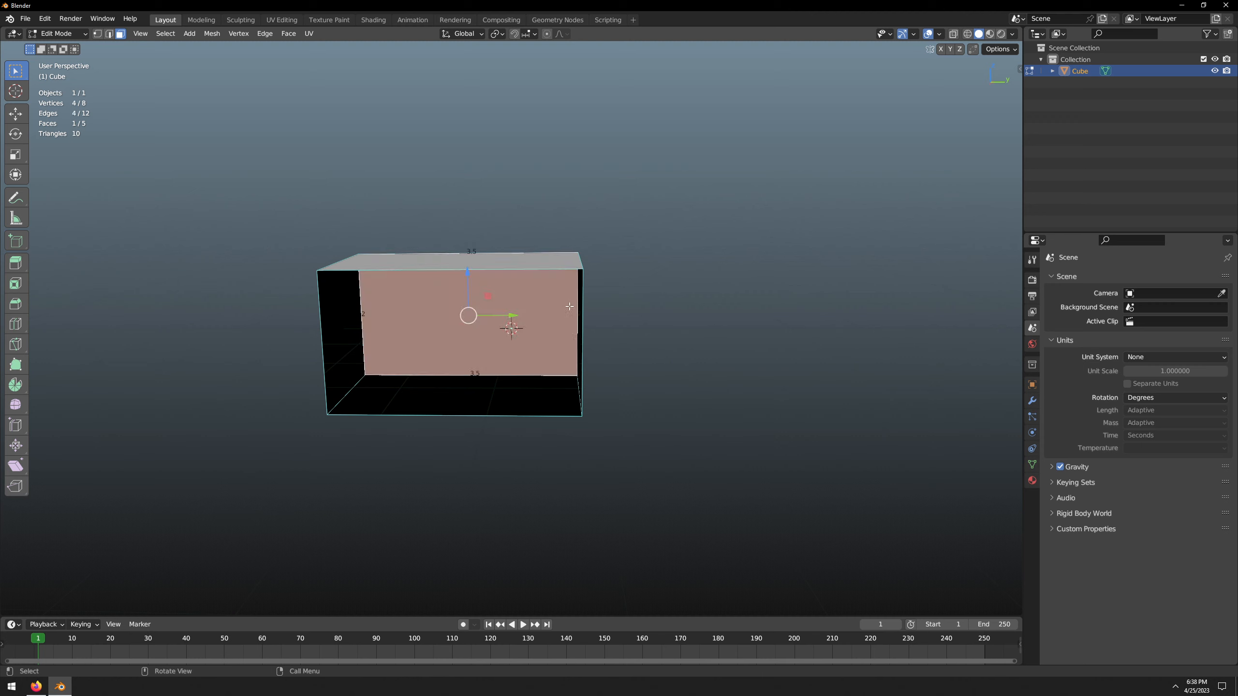
# - Reopen the Preferences window on the Maya theme, expand the 3D Viewport colors and enlarge the window
pyautogui.click(44, 18)
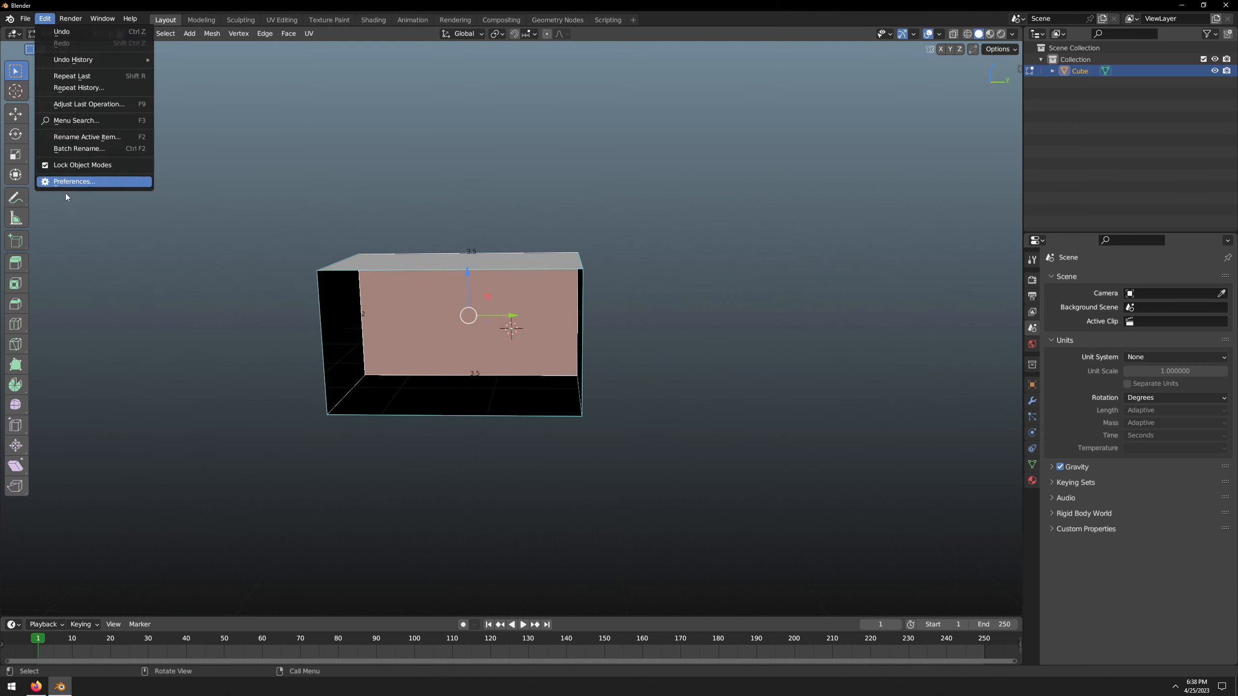
pyautogui.click(65, 182)
pyautogui.moveTo(186, 23); pyautogui.dragTo(423, 52)
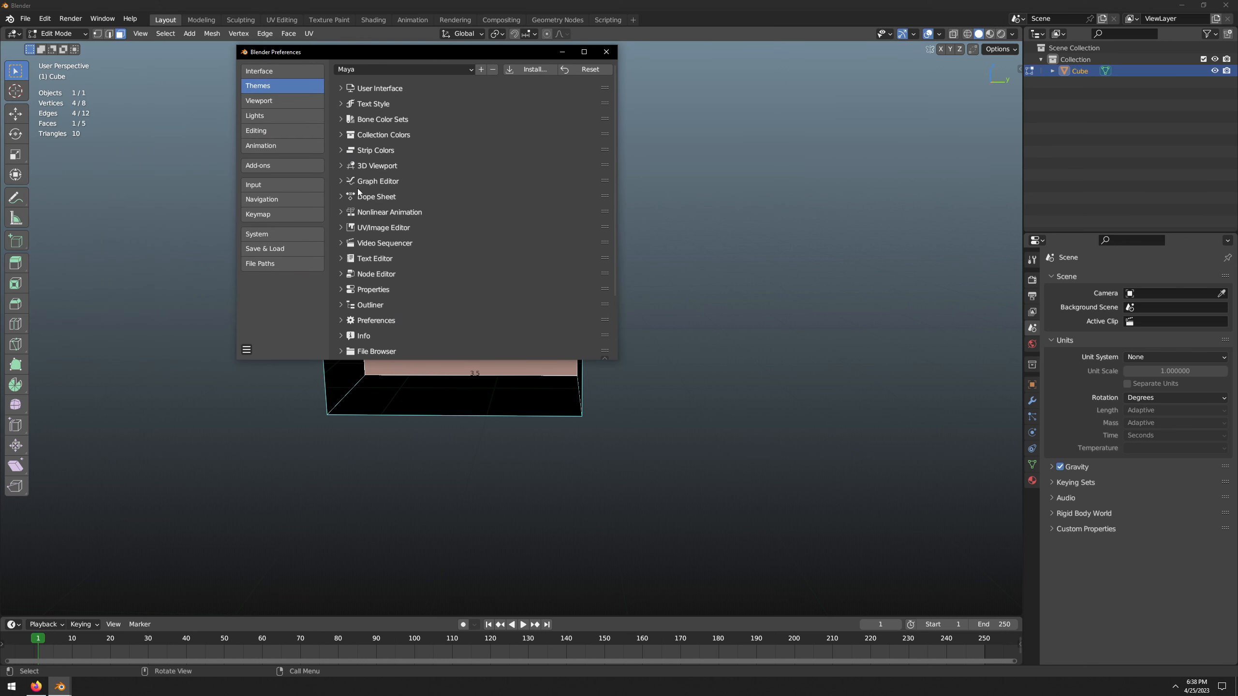
pyautogui.click(347, 166)
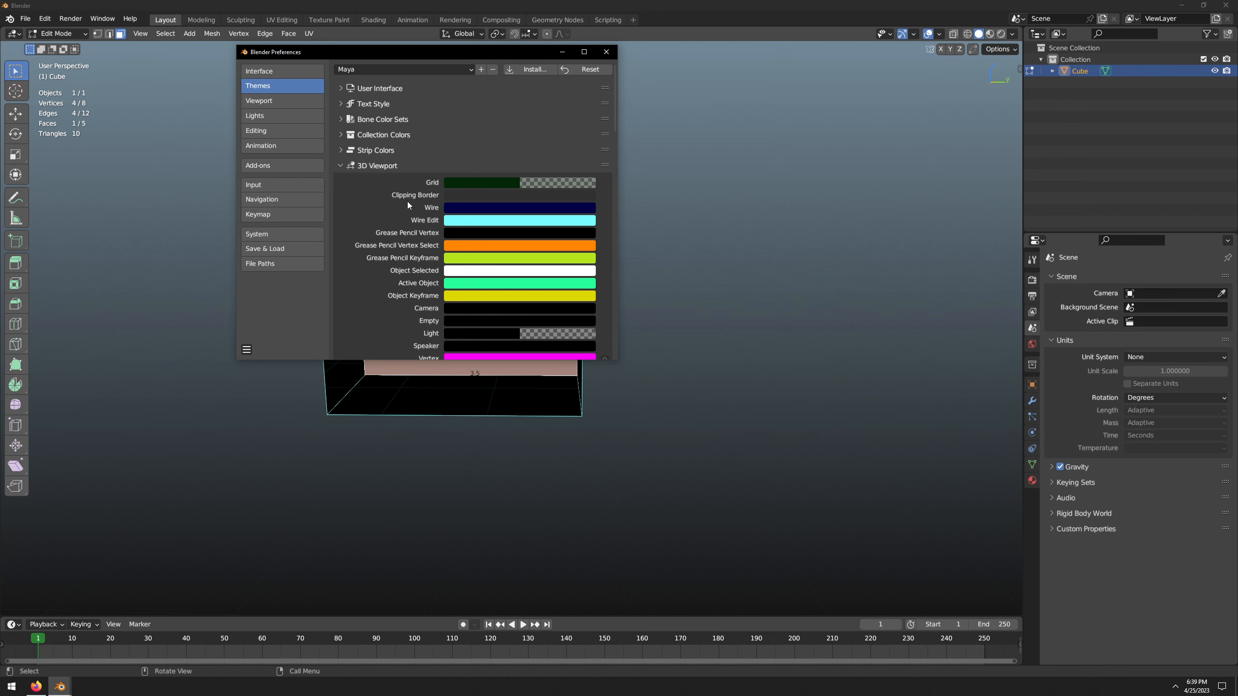
pyautogui.moveTo(616, 360); pyautogui.dragTo(972, 523)
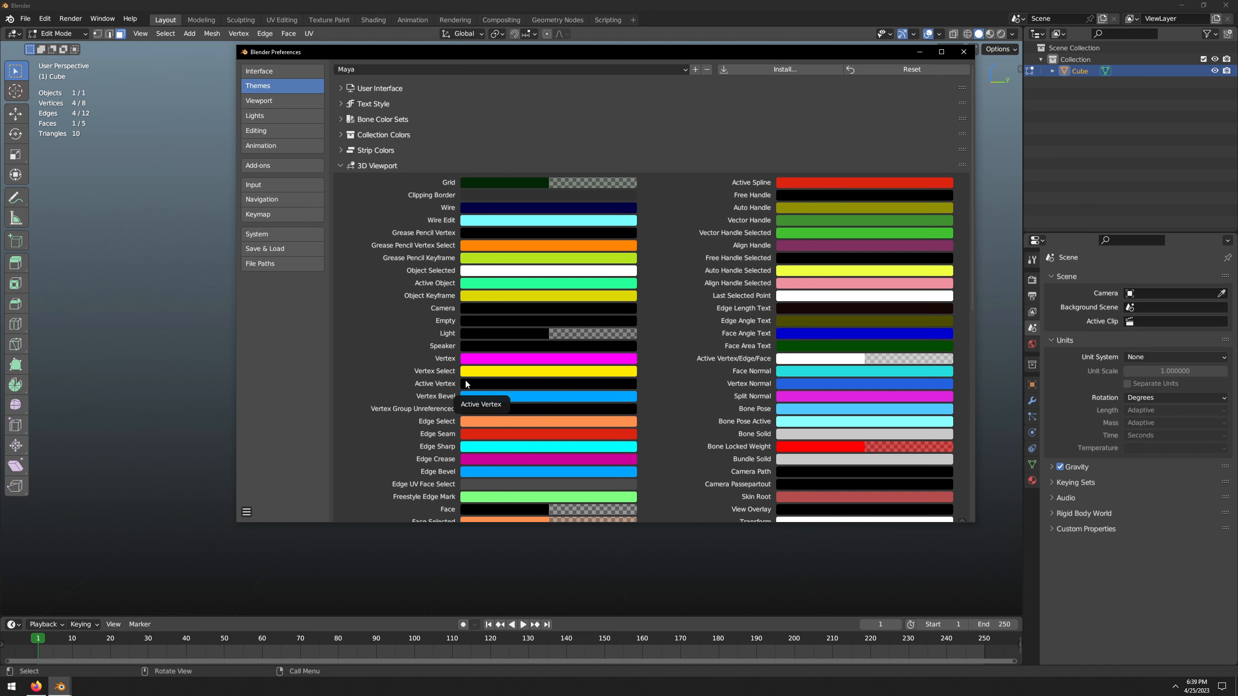
# - Set the theme's 3D Viewport Active Vertex/Edge/Face color to hue 0.087, saturation 1 and alpha 0.502, and save the preferences
pyautogui.scroll(-5, 374, 372)
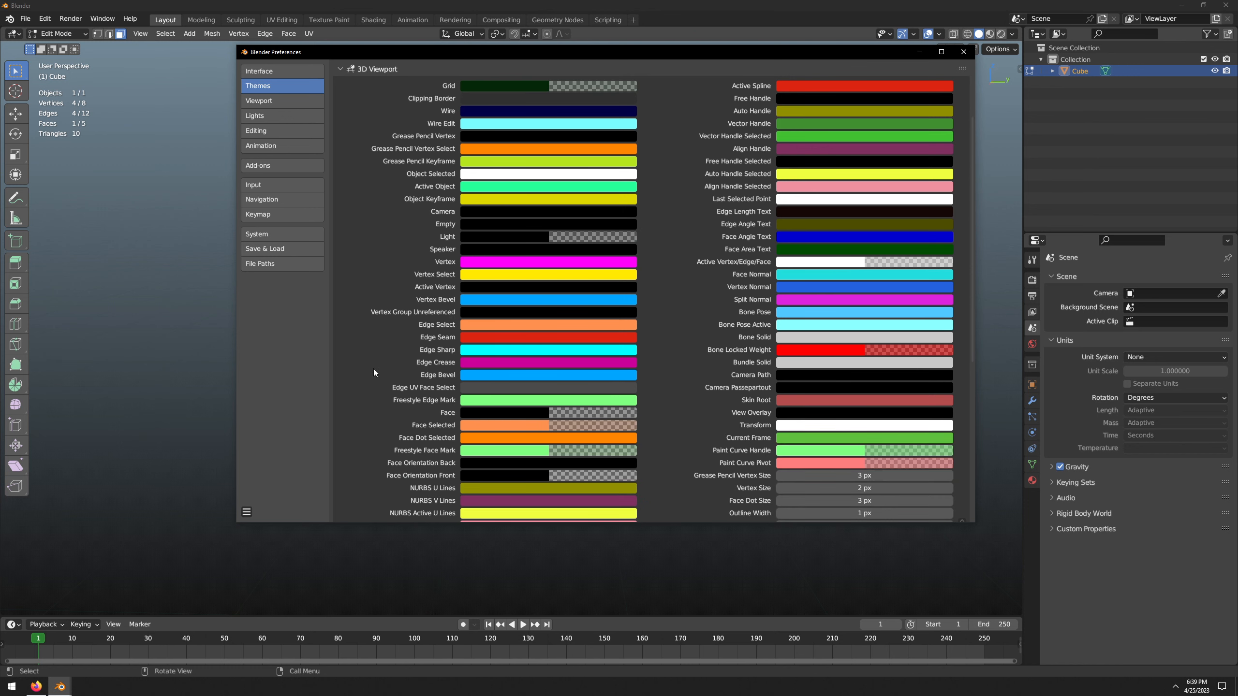
pyautogui.scroll(-6, 373, 373)
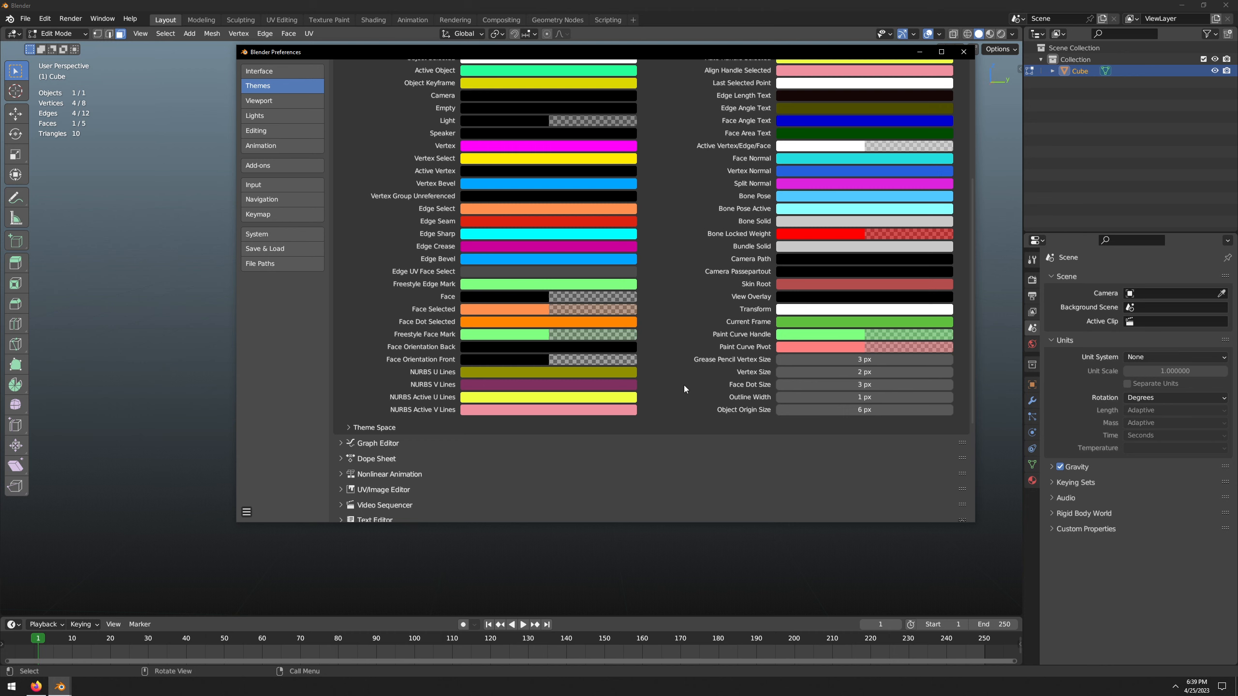
pyautogui.scroll(4, 684, 386)
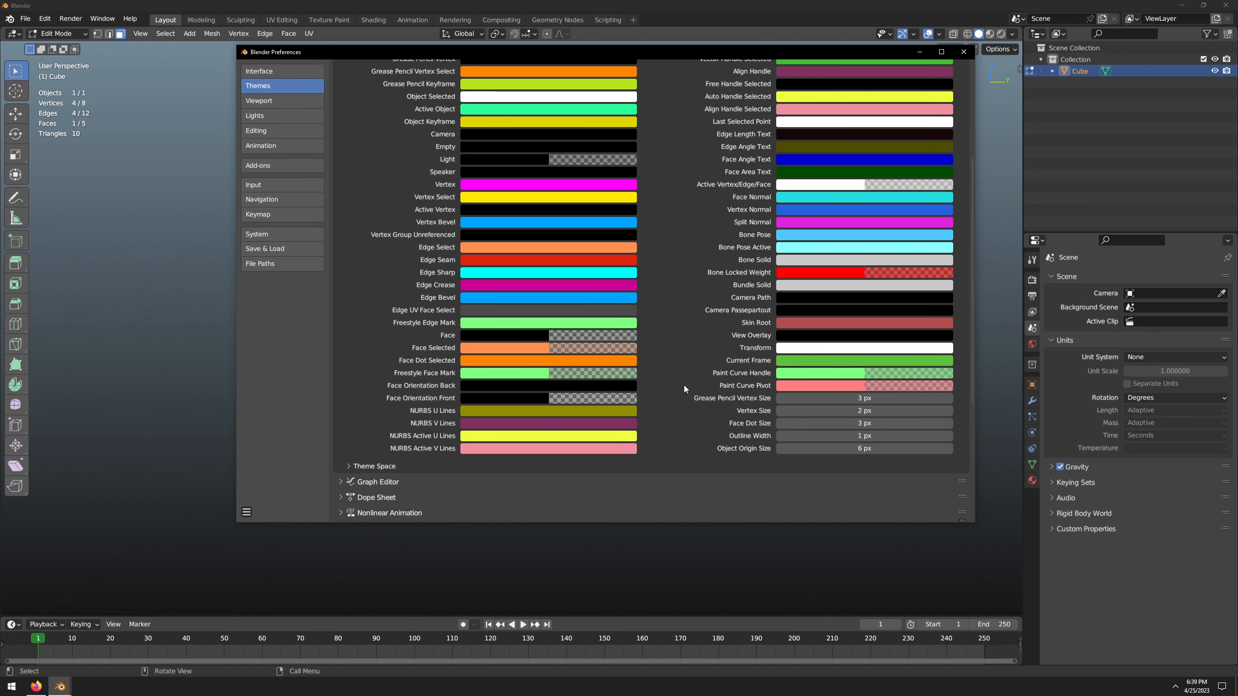
pyautogui.scroll(2, 684, 387)
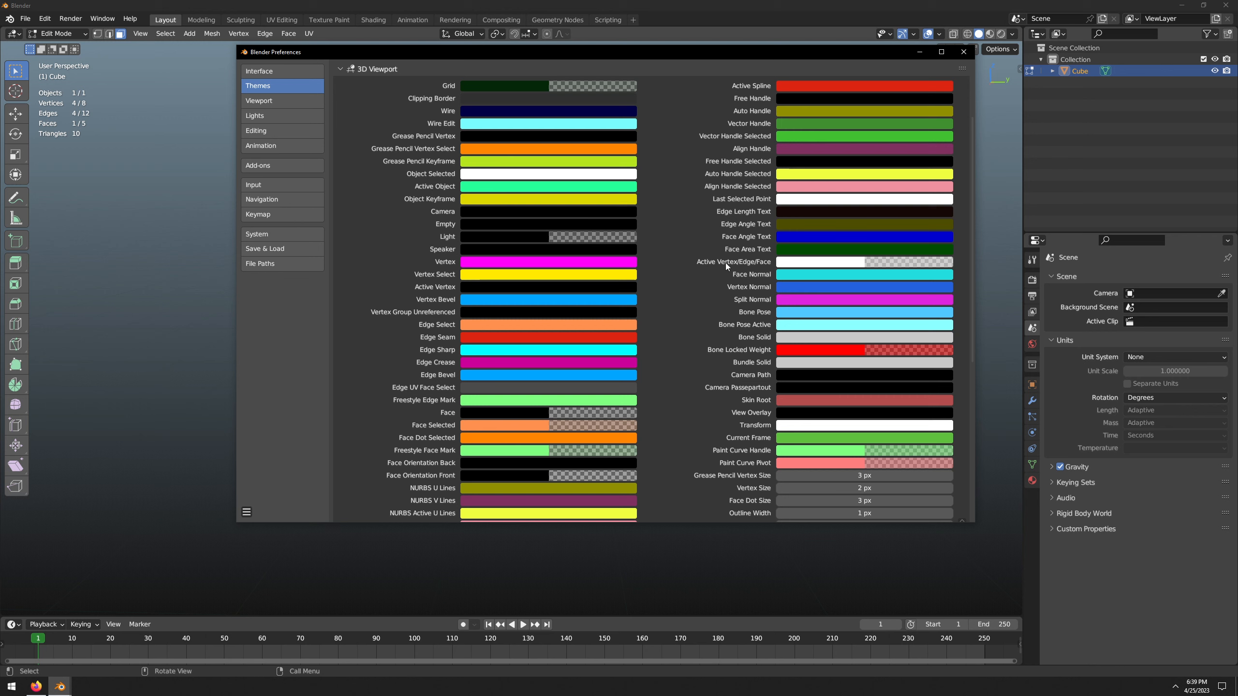
pyautogui.click(787, 266)
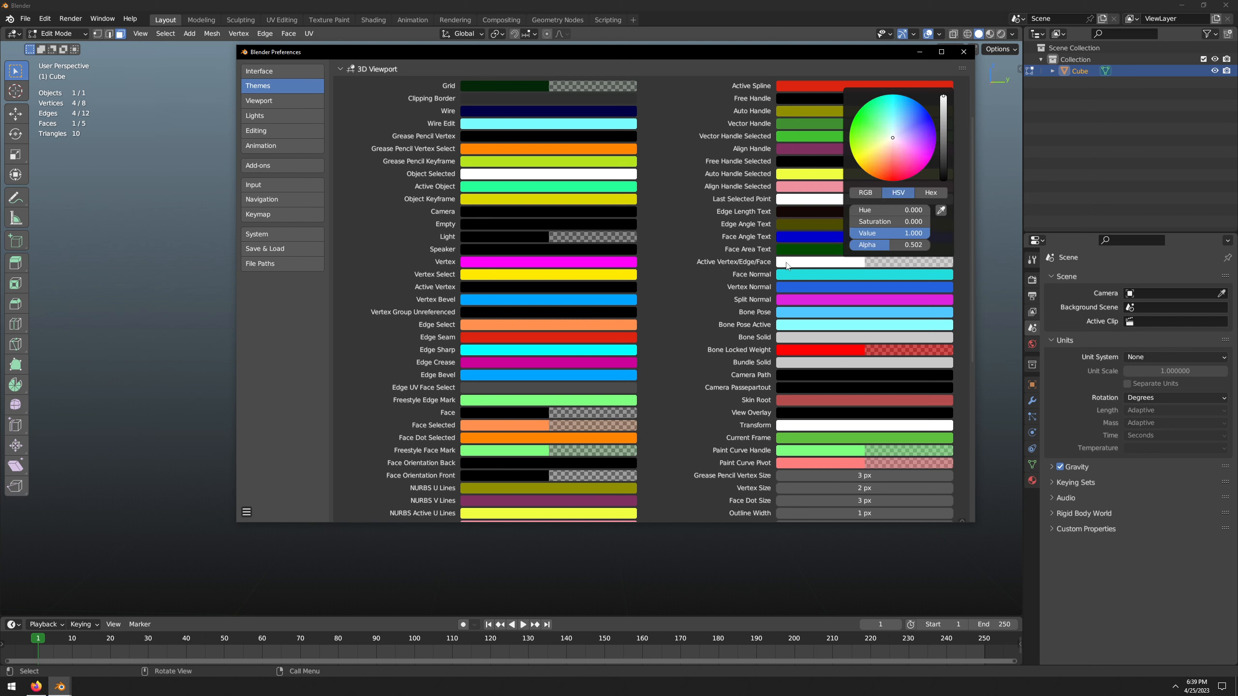
pyautogui.click(871, 210)
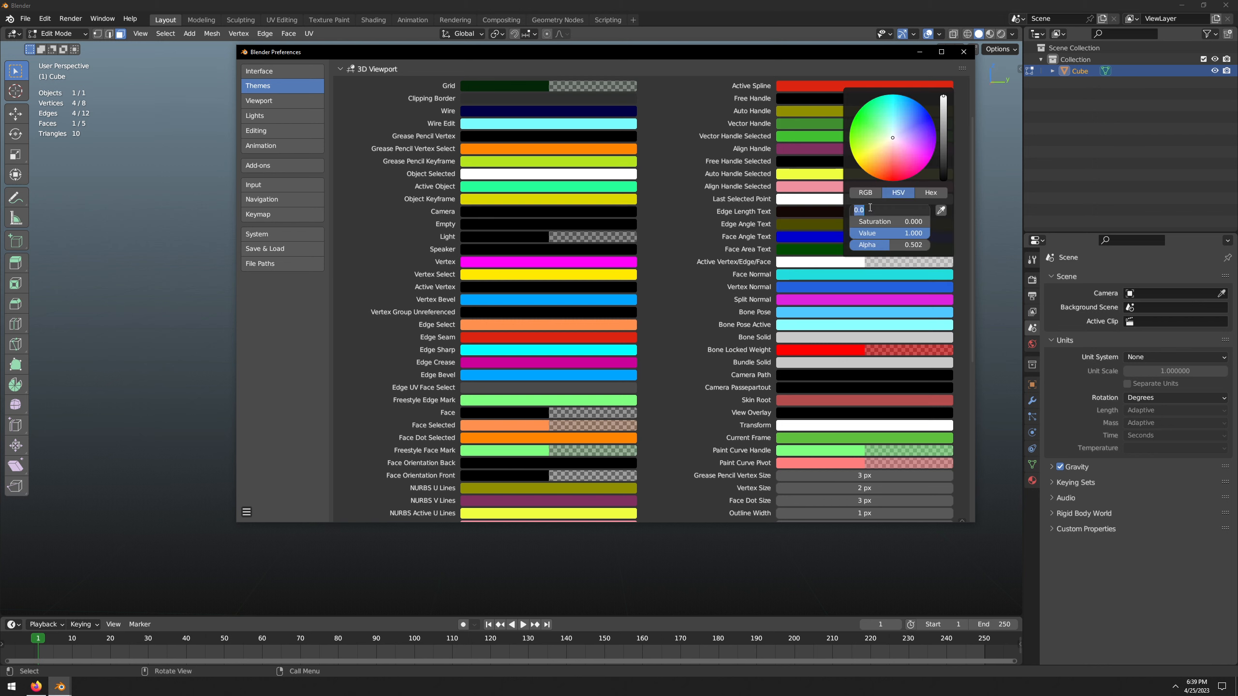
pyautogui.write('0.087')
pyautogui.press('Return')
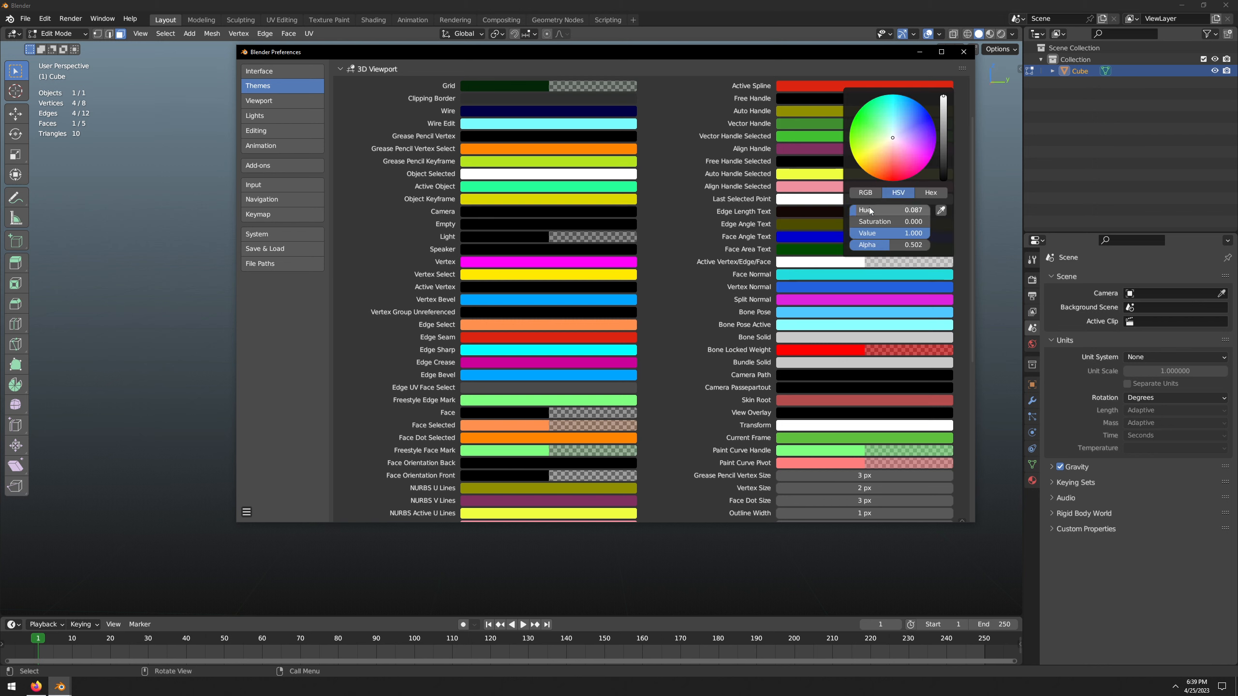
pyautogui.moveTo(875, 223); pyautogui.dragTo(959, 222)
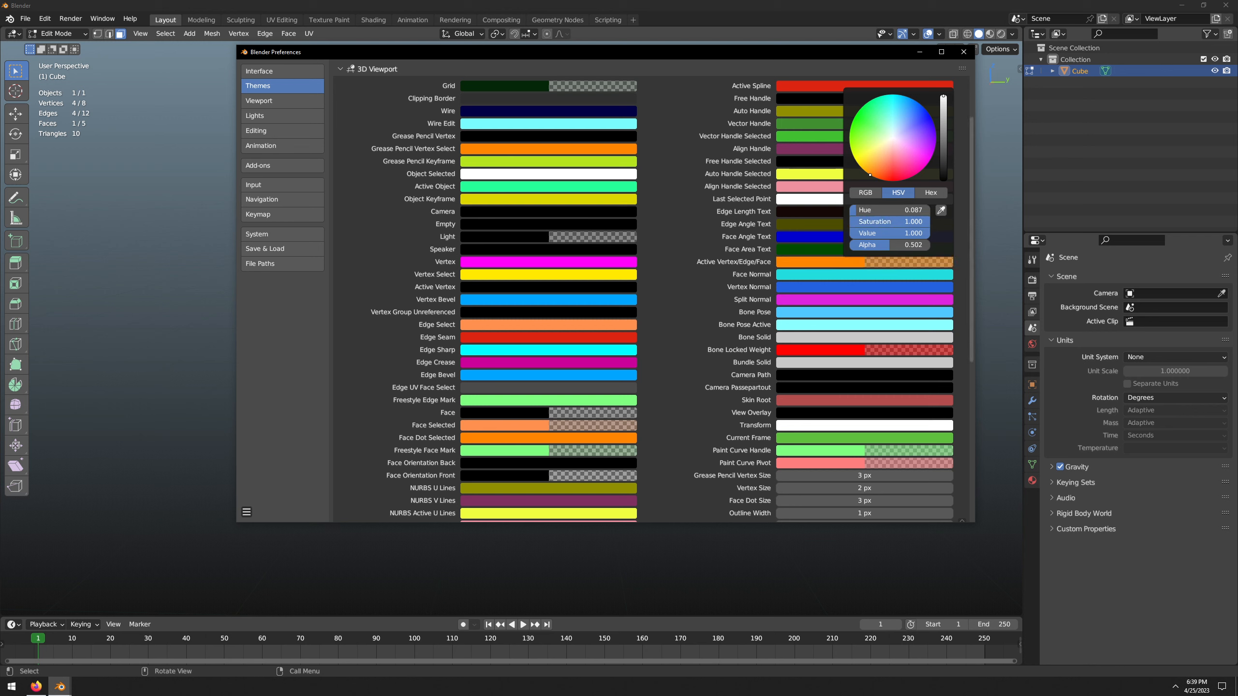
pyautogui.click(895, 245)
pyautogui.write('0.502')
pyautogui.press('Return')
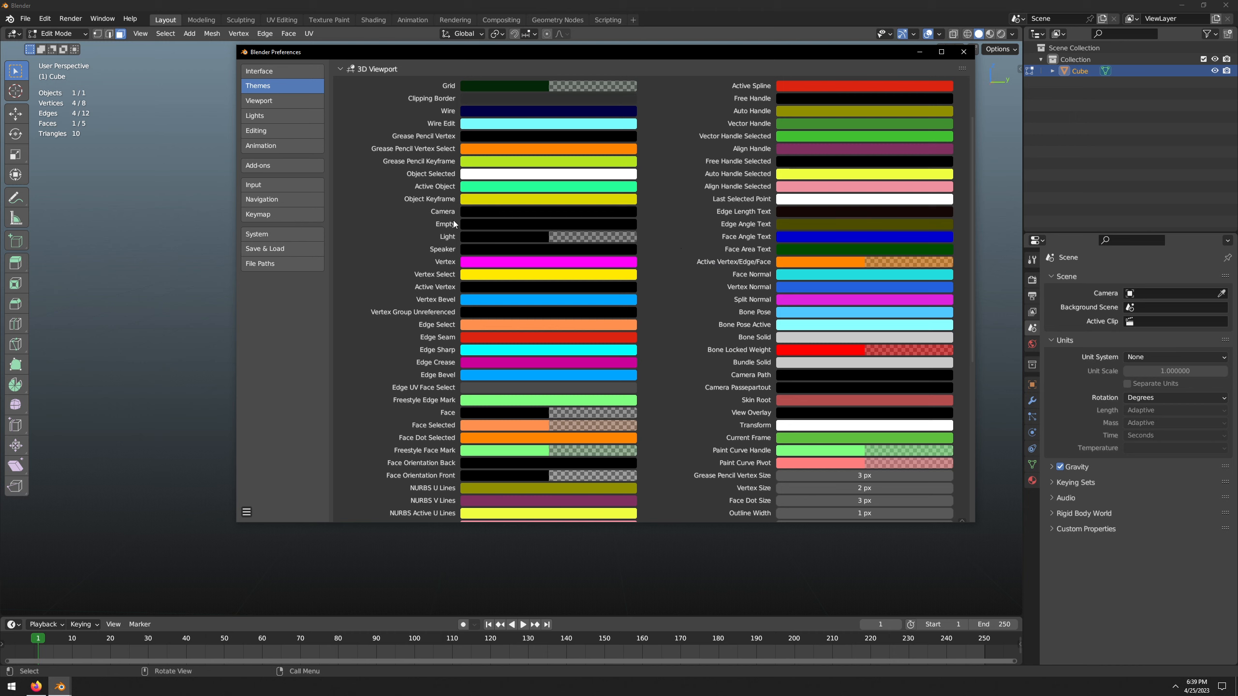
pyautogui.click(247, 513)
pyautogui.click(283, 484)
# - Set the 3D Viewport theme's Vertex Size to 4 px and Face Dot Size to 5 px, and save the preferences
pyautogui.scroll(-1, 380, 319)
pyautogui.scroll(-3, 380, 320)
pyautogui.click(850, 411)
pyautogui.write('4')
pyautogui.press('Return')
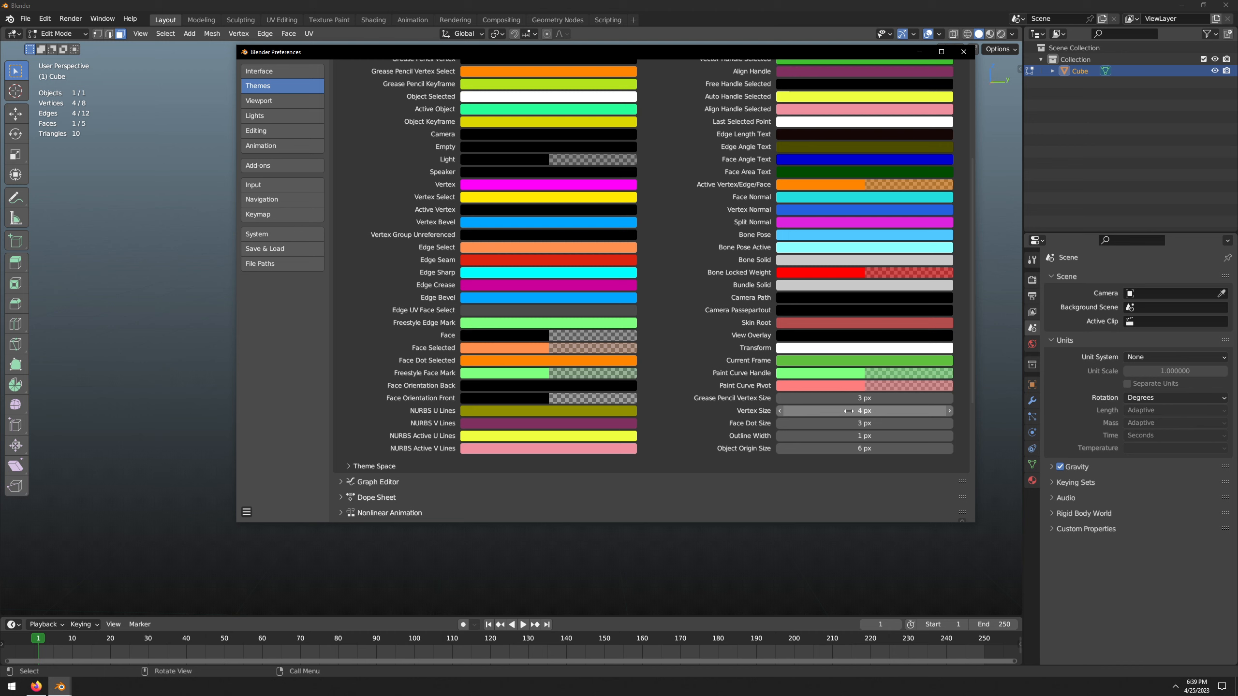
pyautogui.click(840, 422)
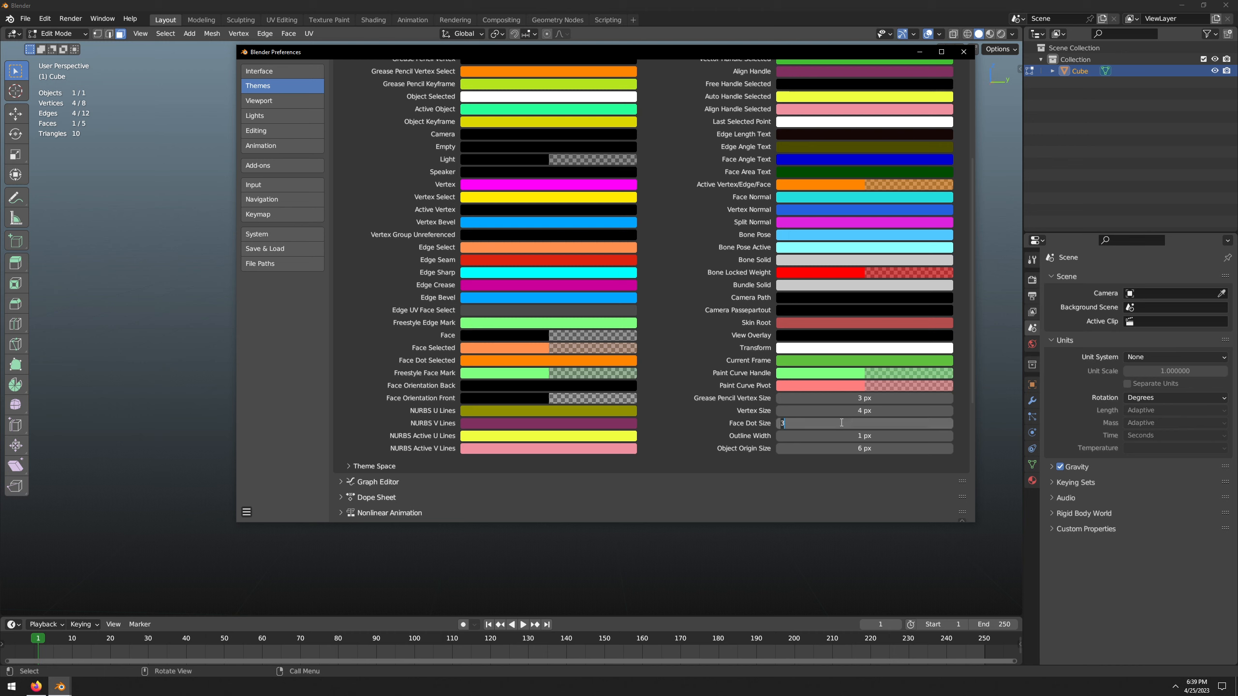
pyautogui.write('5')
pyautogui.press('Return')
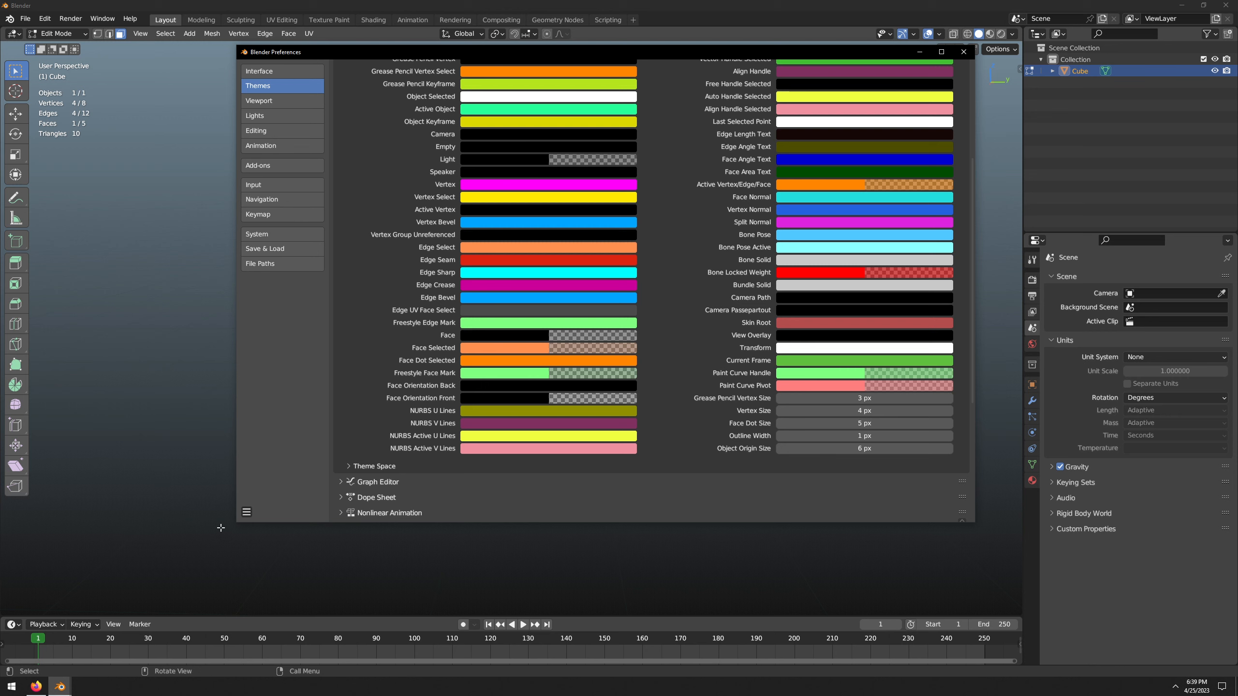
pyautogui.click(247, 512)
pyautogui.click(287, 482)
# - Expand the 3D Viewport's Theme Space and Gradient Colors settings and set the Background Type to Single Color
pyautogui.click(363, 466)
pyautogui.scroll(-5, 358, 439)
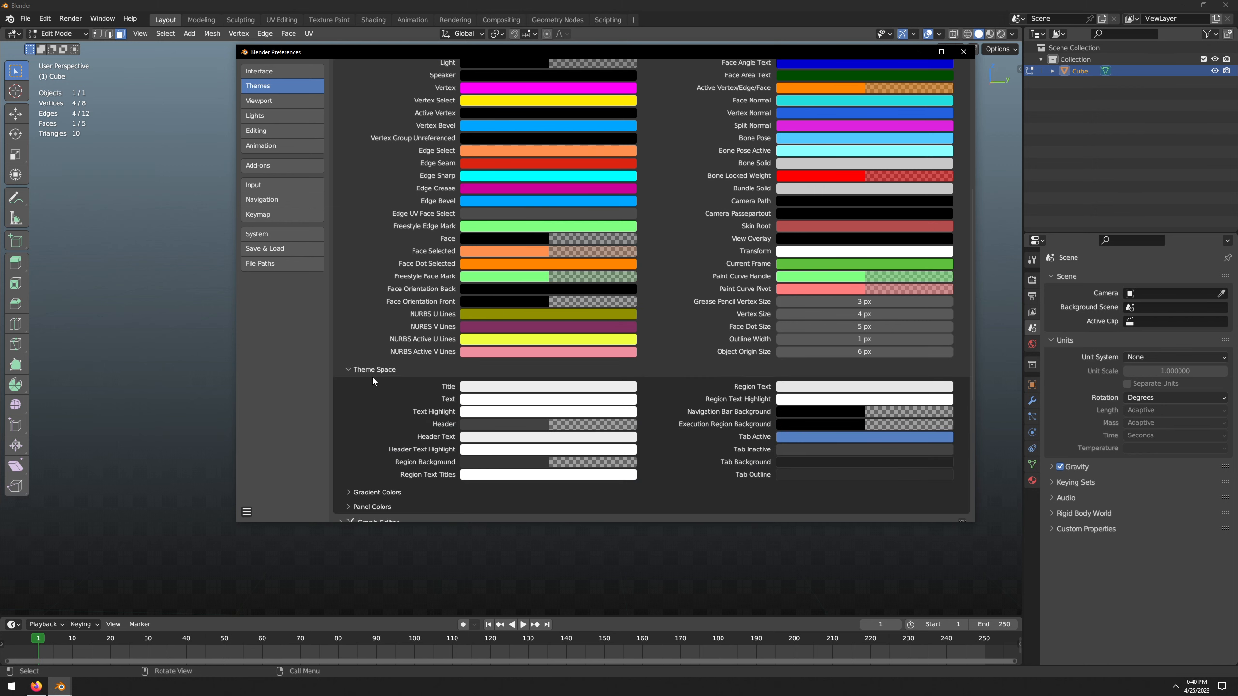
pyautogui.scroll(-4, 367, 415)
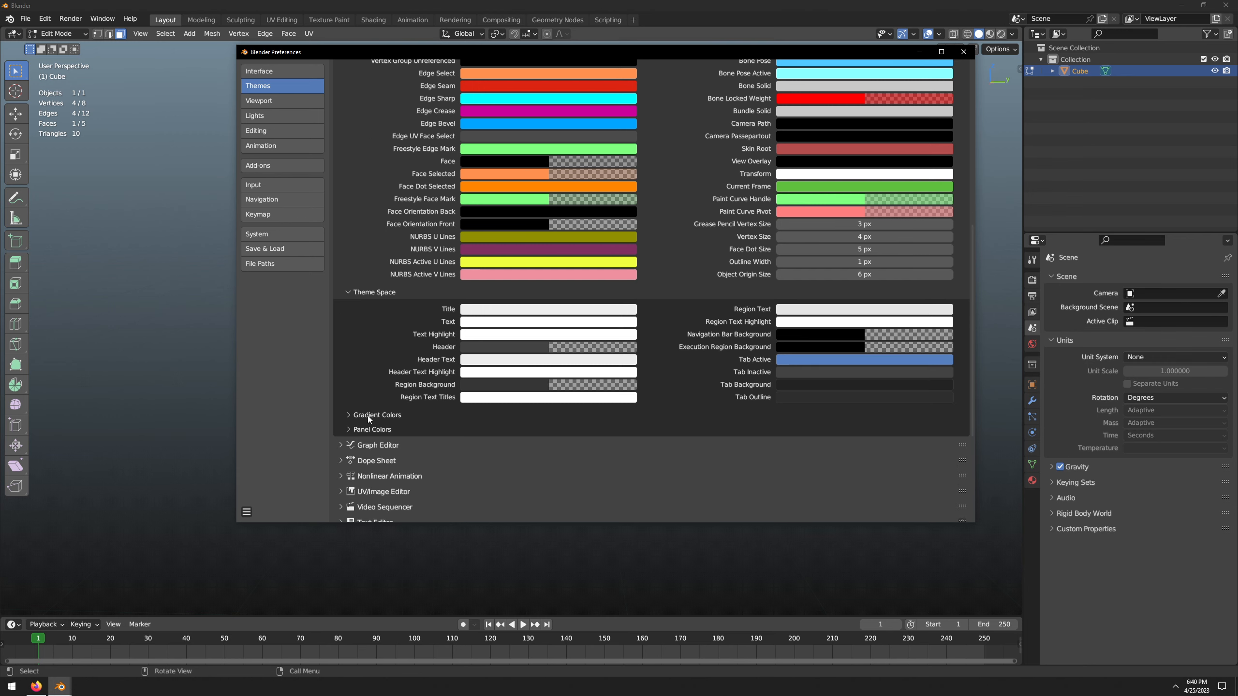
pyautogui.click(367, 415)
pyautogui.scroll(-1, 367, 414)
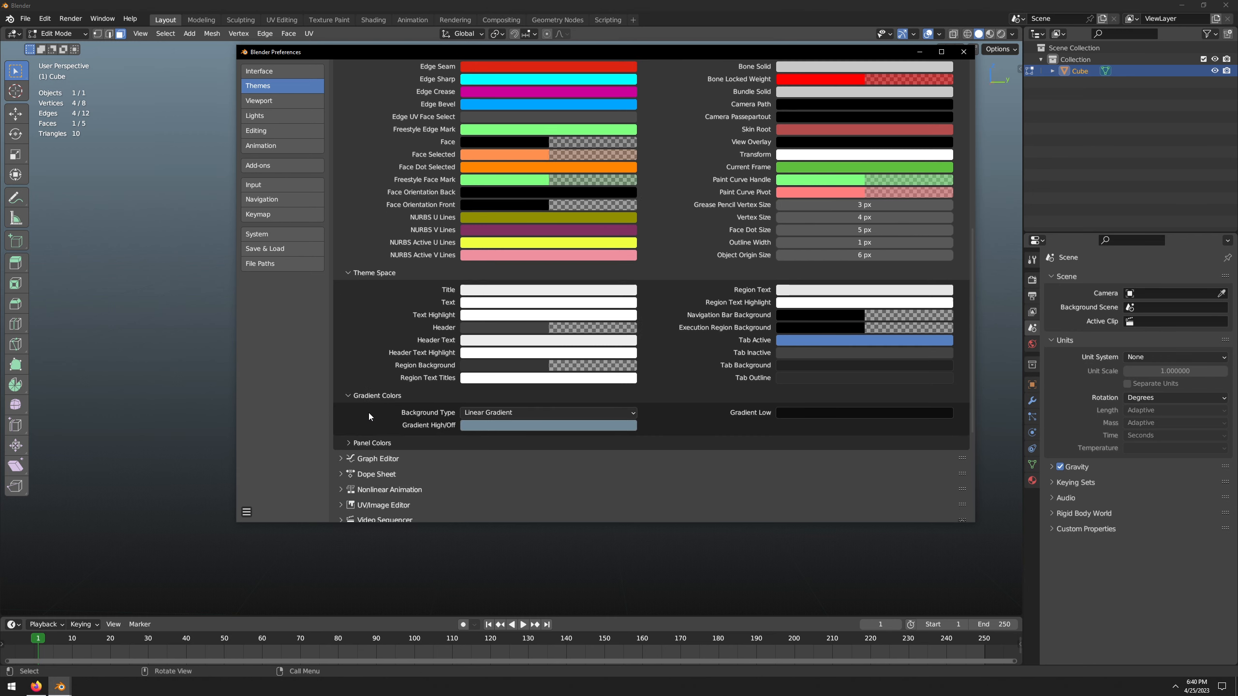
pyautogui.click(491, 413)
pyautogui.click(495, 425)
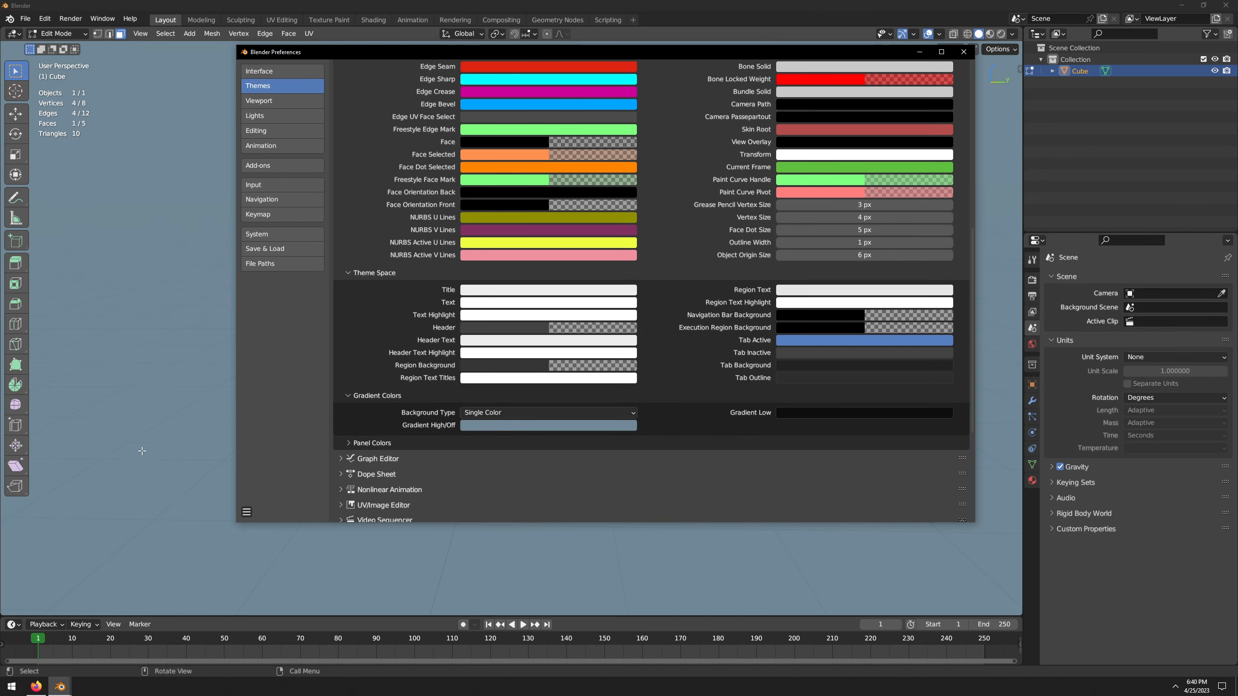
# - Set the Gradient High/Off color to hex 6C6C6C, save the preferences and close the Preferences window
pyautogui.click(474, 425)
pyautogui.click(545, 368)
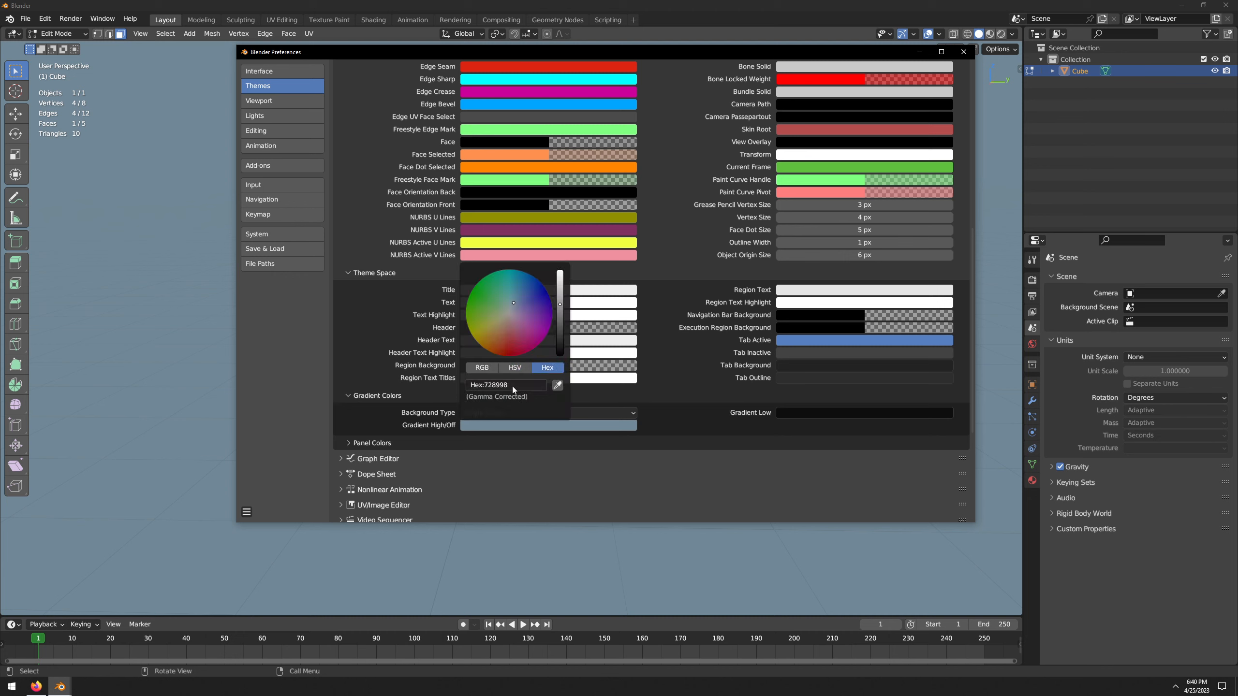
pyautogui.click(523, 384)
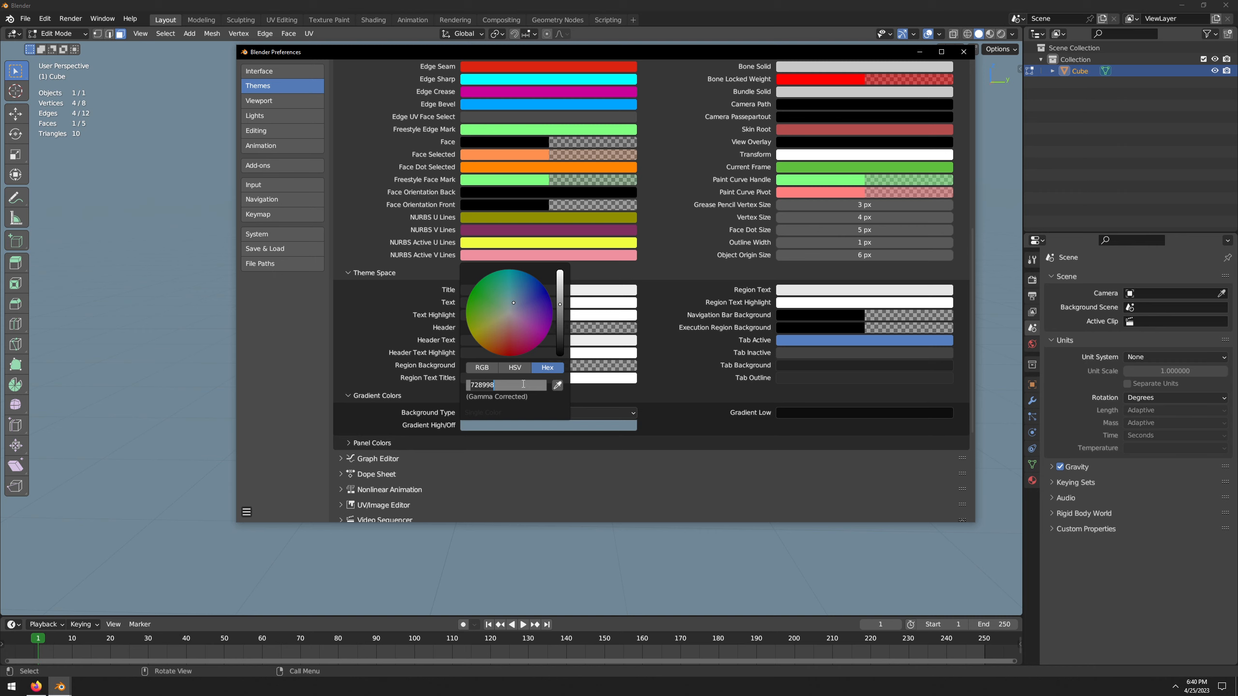
pyautogui.write('6C6C6C')
pyautogui.press('Return')
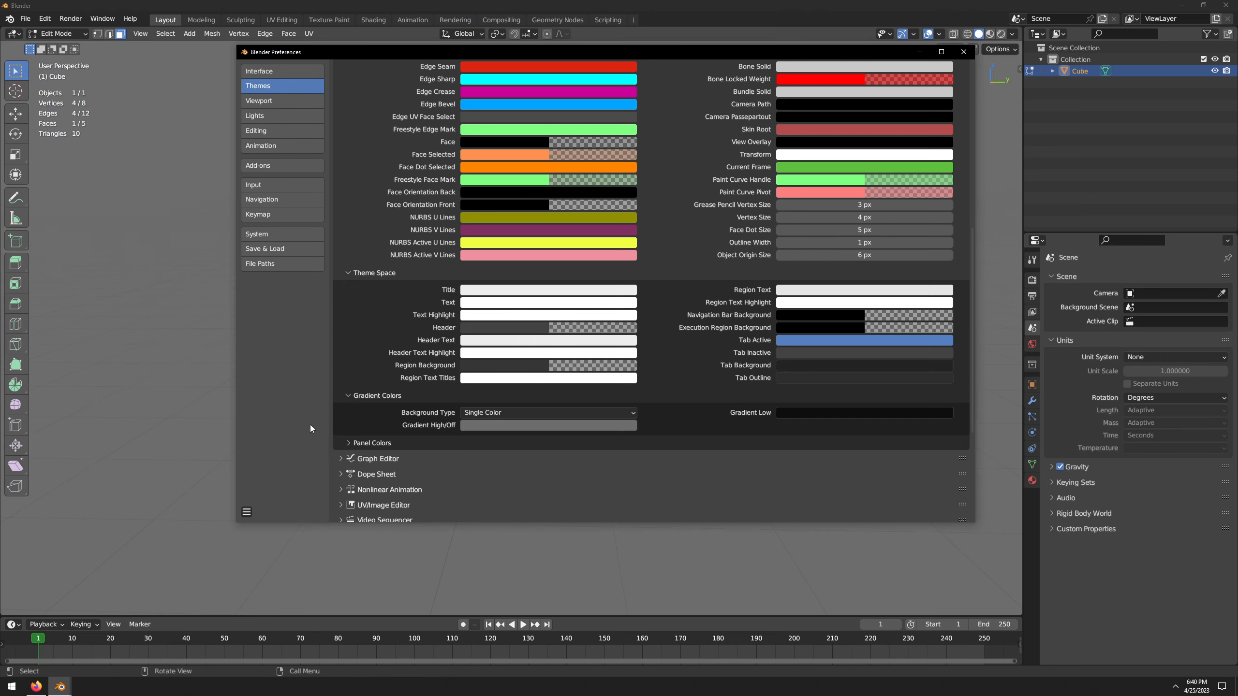
pyautogui.click(247, 511)
pyautogui.click(278, 483)
pyautogui.click(963, 54)
# - View the box from several angles against the new viewport background and deselect all of its geometry
pyautogui.moveTo(682, 329); pyautogui.dragTo(422, 351, button='middle')
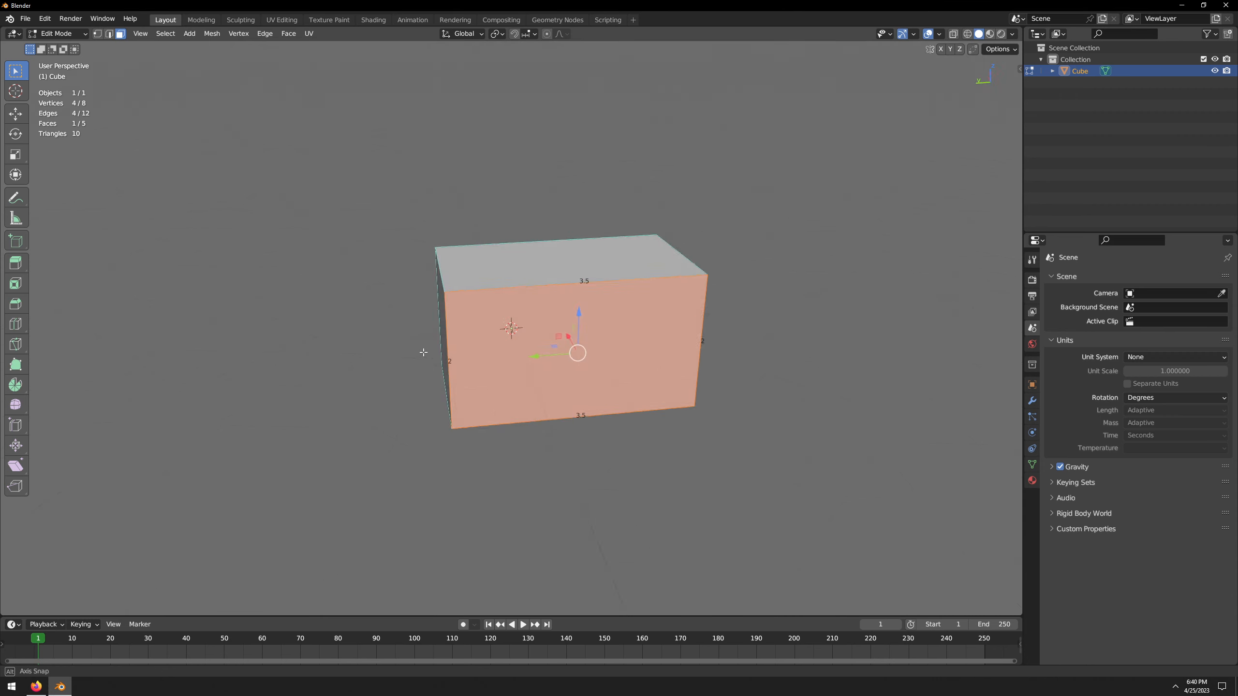
pyautogui.press('KP_3')
pyautogui.moveTo(512, 384); pyautogui.dragTo(641, 381, button='middle')
pyautogui.hotkey('alt', 'a')
pyautogui.scroll(-6, 641, 401)
pyautogui.scroll(5, 640, 374)
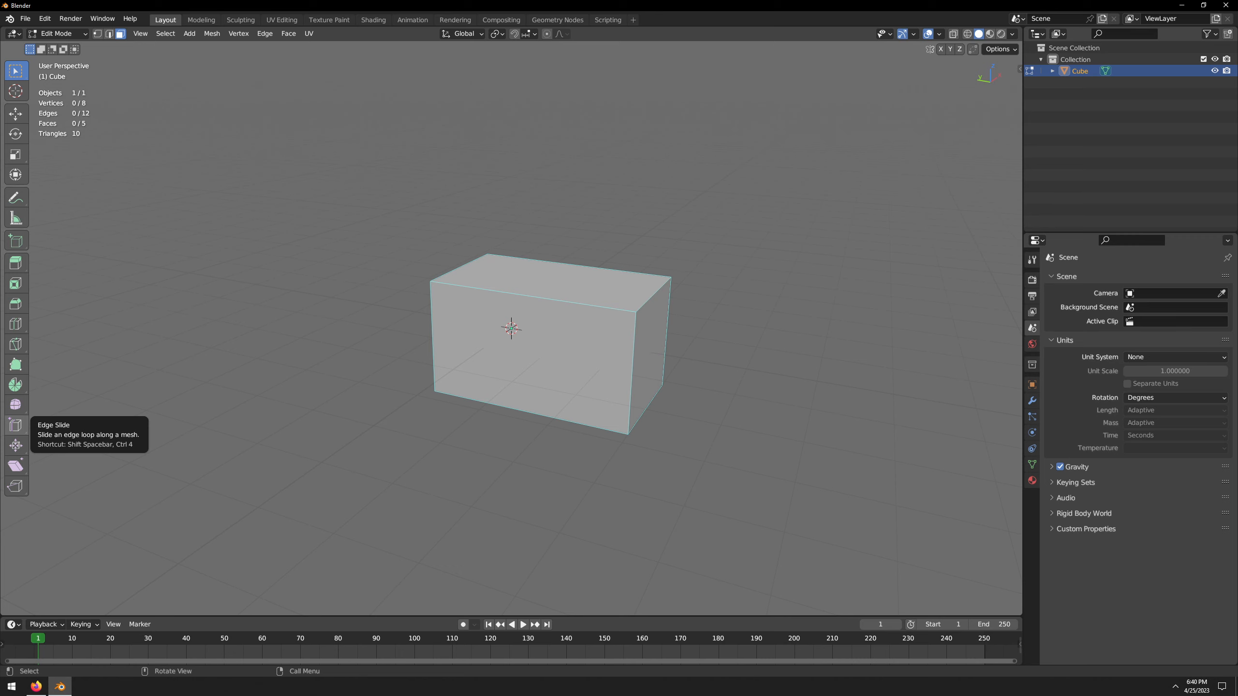
# - Reopen the Preferences window, save the preferences once more and close the window
pyautogui.click(45, 19)
pyautogui.click(73, 182)
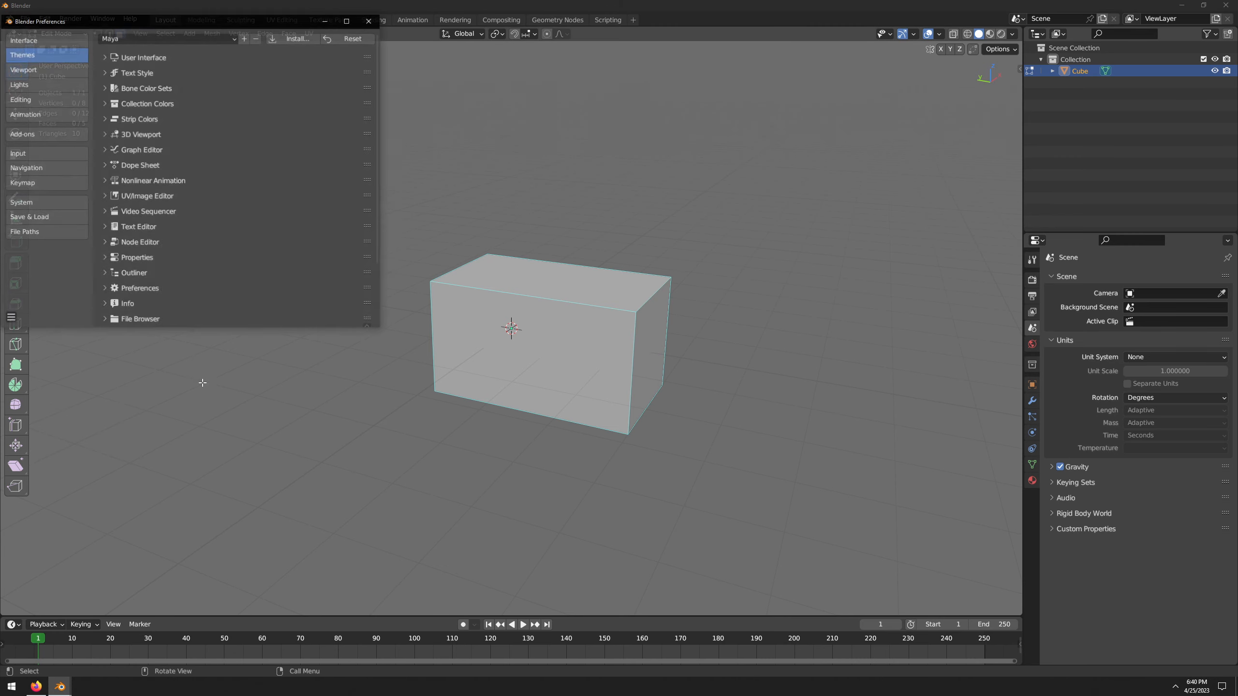
pyautogui.click(9, 317)
pyautogui.click(29, 285)
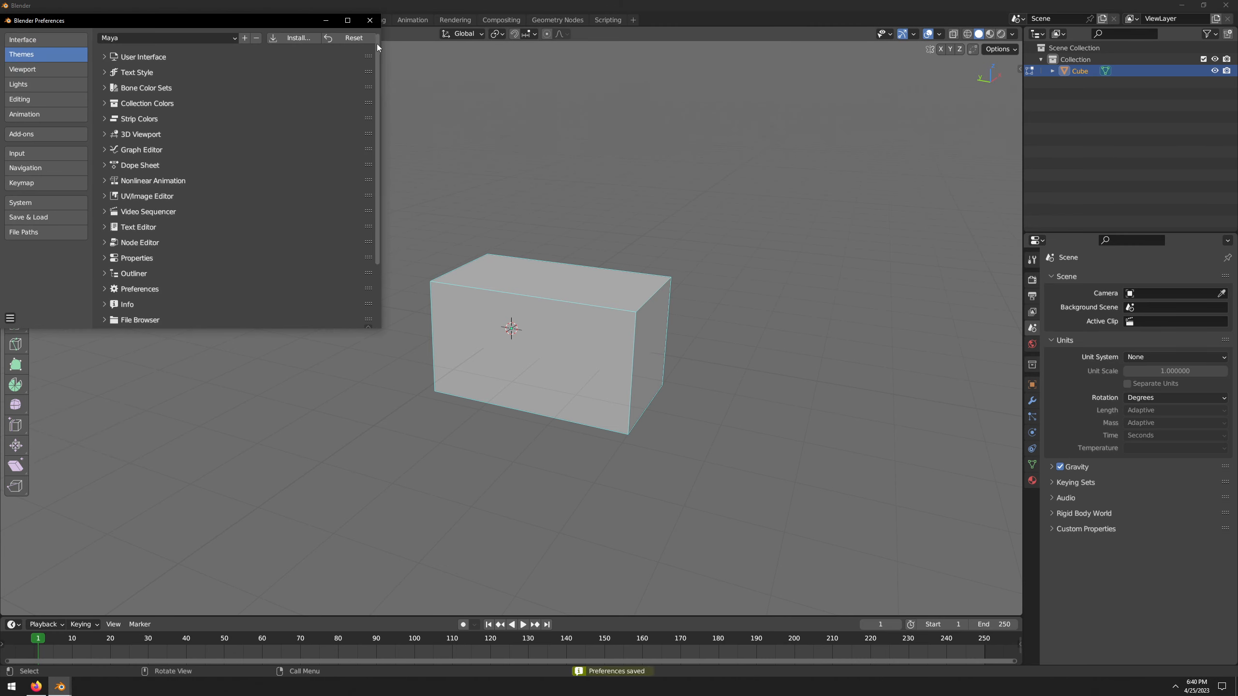
pyautogui.click(369, 19)
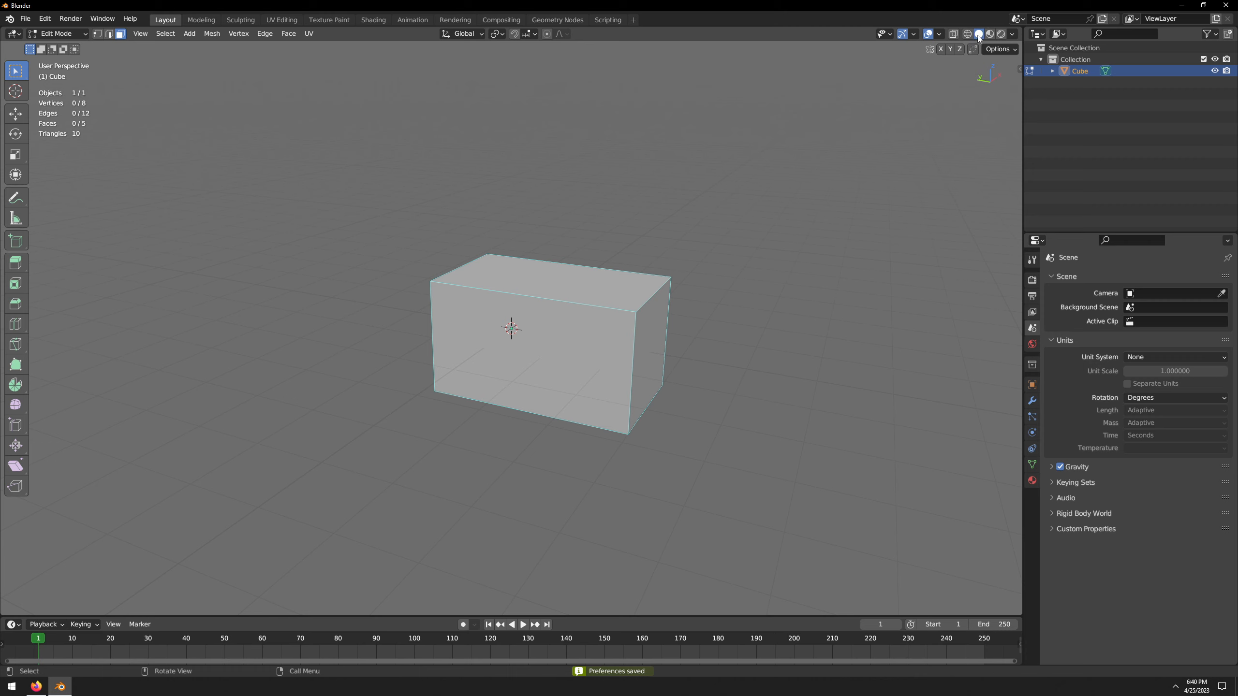
# - Preview the box in Material Preview shading and return to Solid shading
pyautogui.click(1012, 35)
pyautogui.click(989, 34)
pyautogui.click(1012, 34)
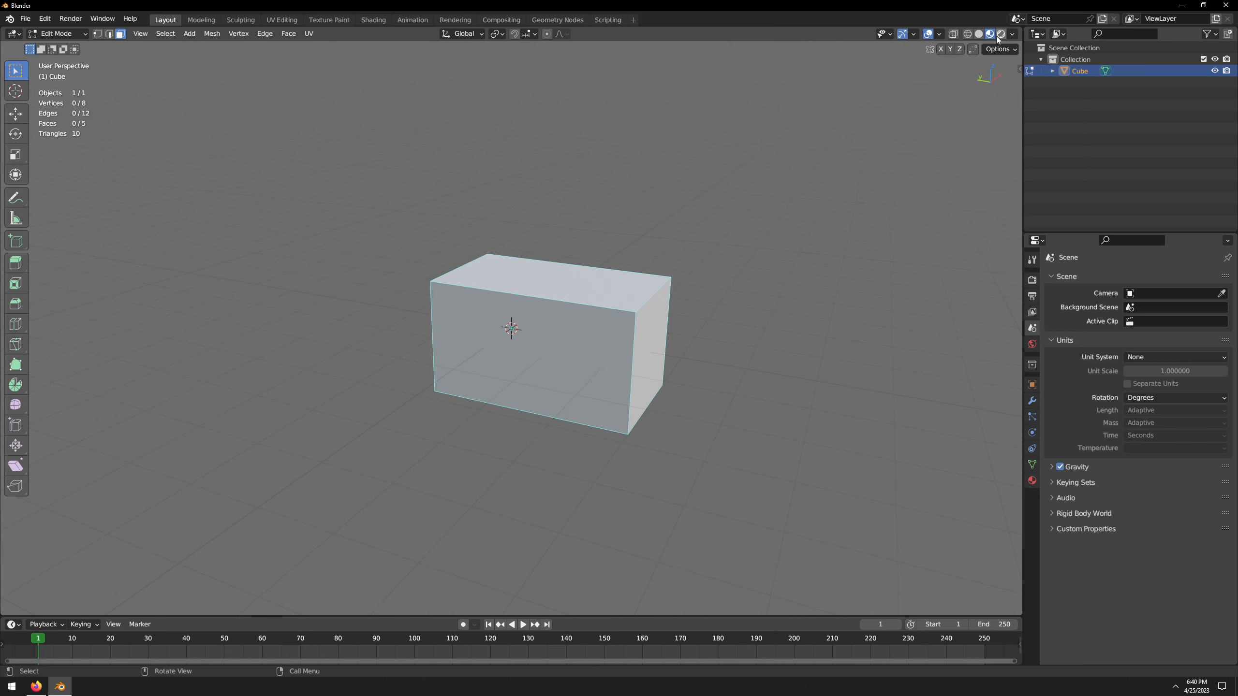
pyautogui.click(979, 35)
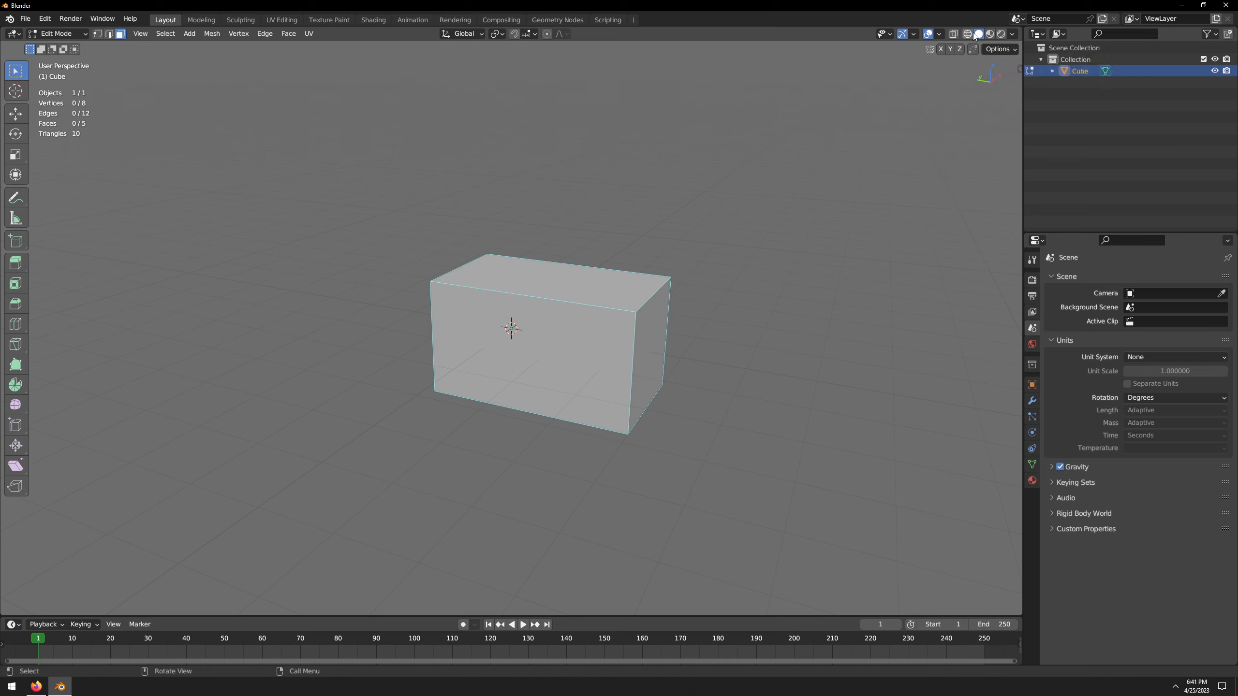
# - In the Solid viewport shading settings, choose the IntenseShader.sl studio light and disable Outline and Specular Lighting
pyautogui.click(1012, 34)
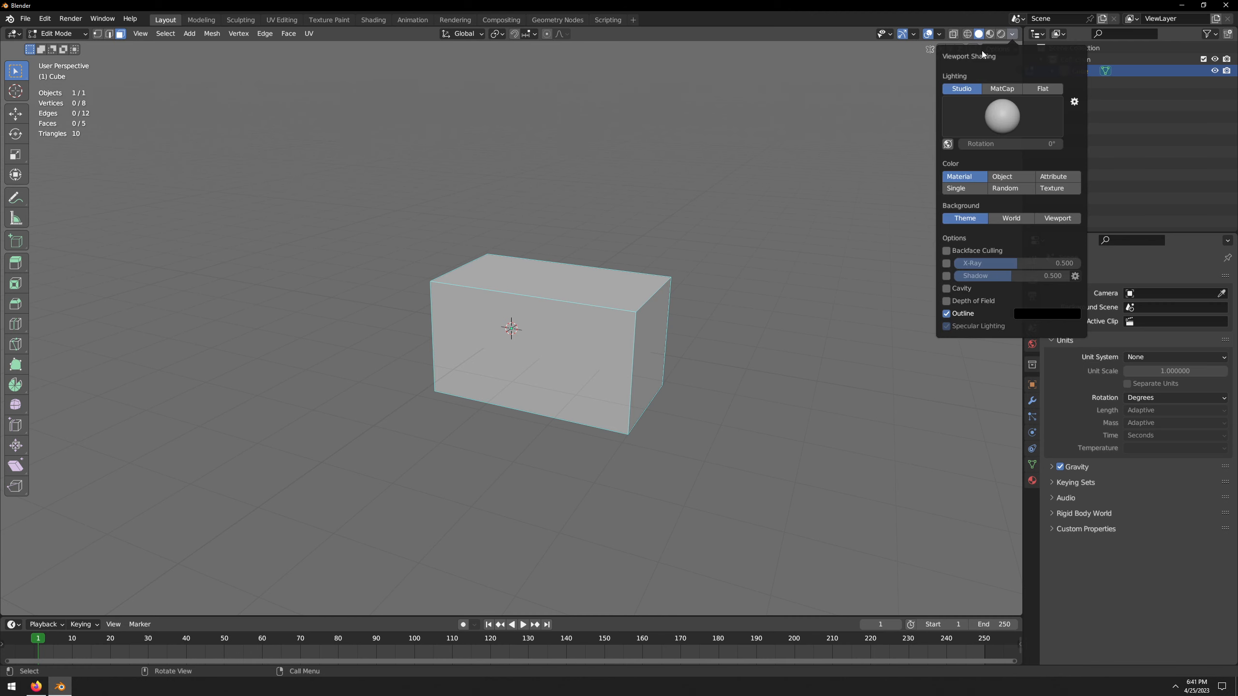
pyautogui.click(1024, 124)
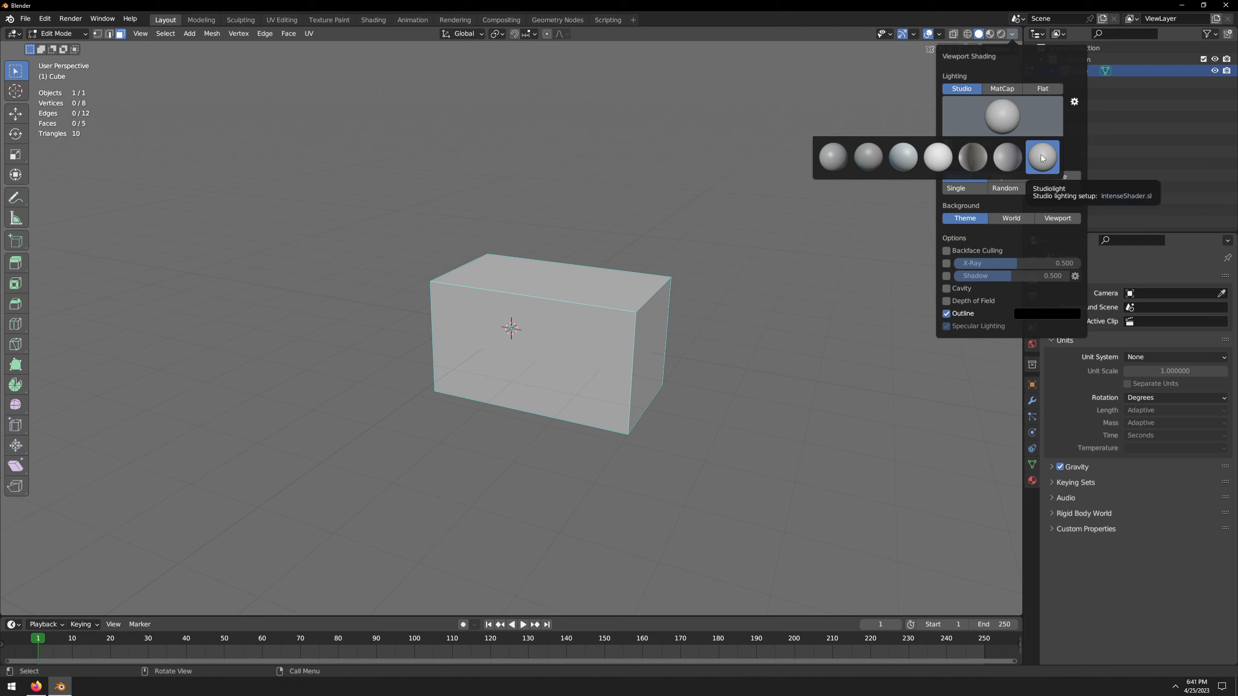
pyautogui.click(1041, 157)
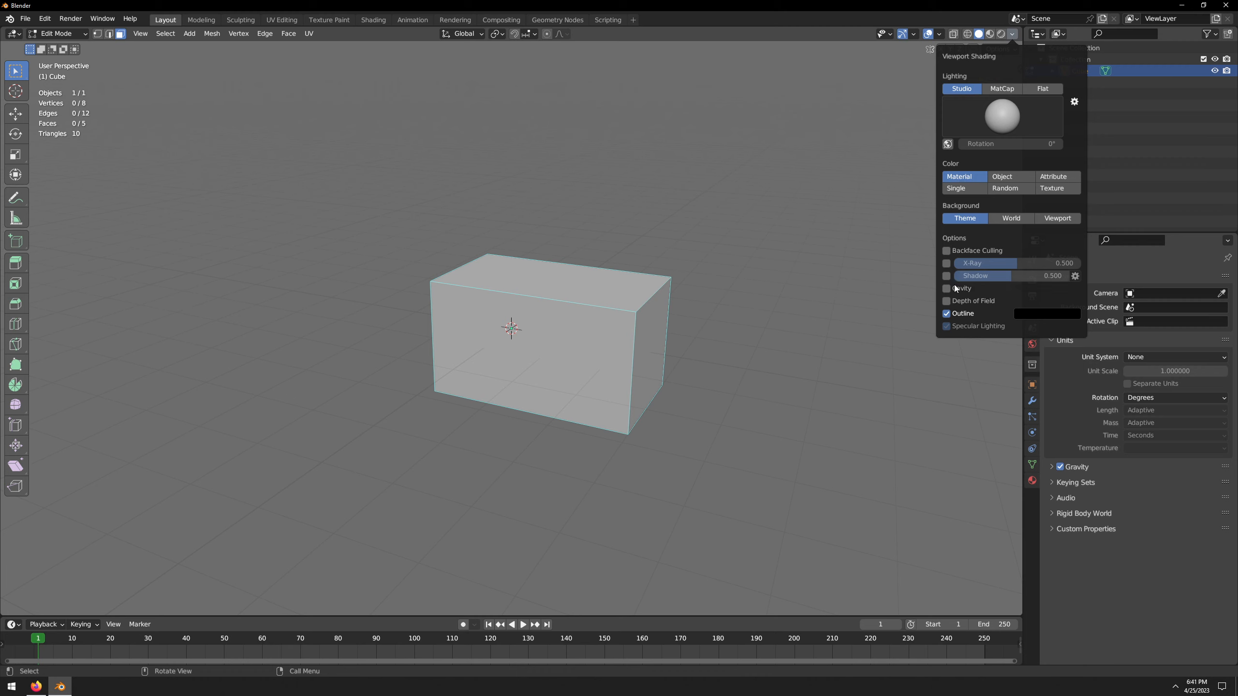
pyautogui.click(953, 315)
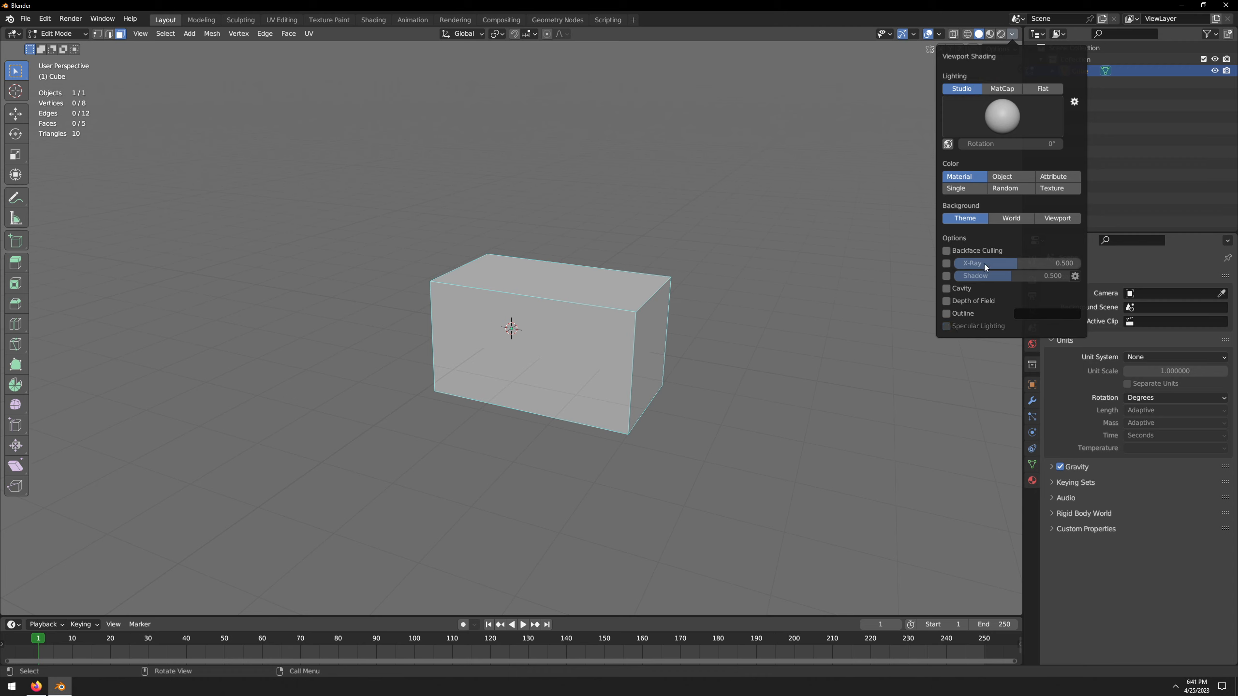
pyautogui.click(976, 327)
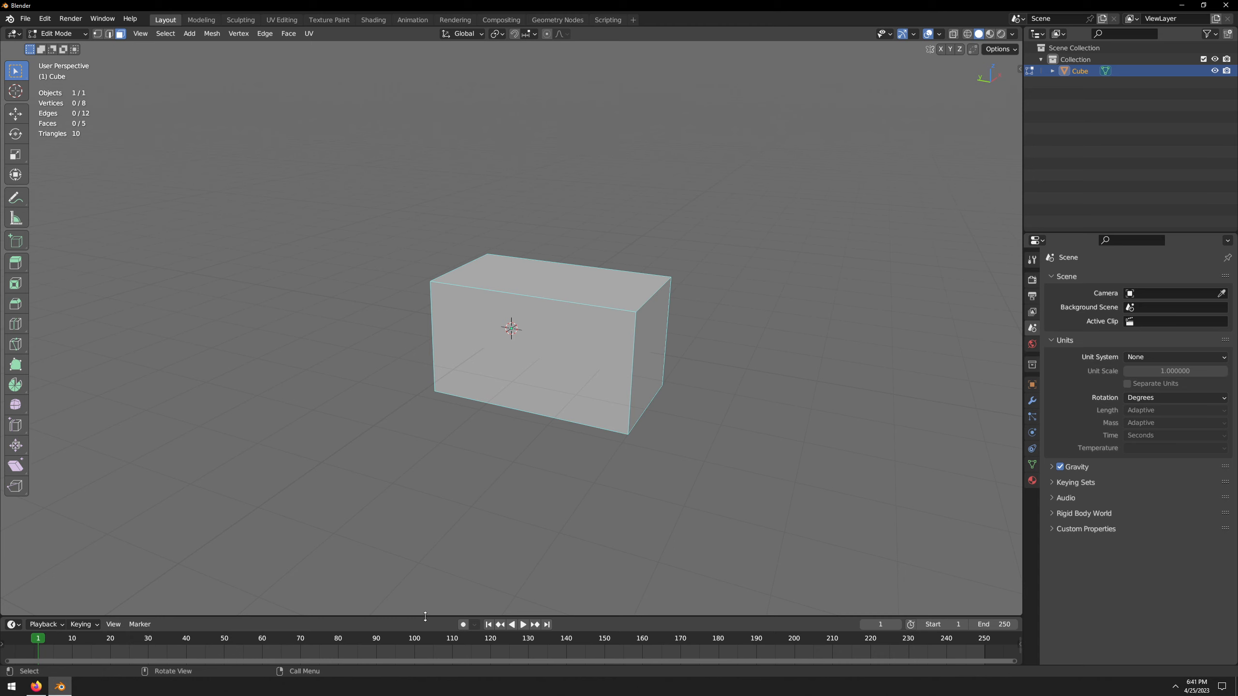
# - Remove the timeline by joining its area into the 3D viewport above it
pyautogui.moveTo(425, 617); pyautogui.dragTo(435, 487)
pyautogui.rightClick(435, 487)
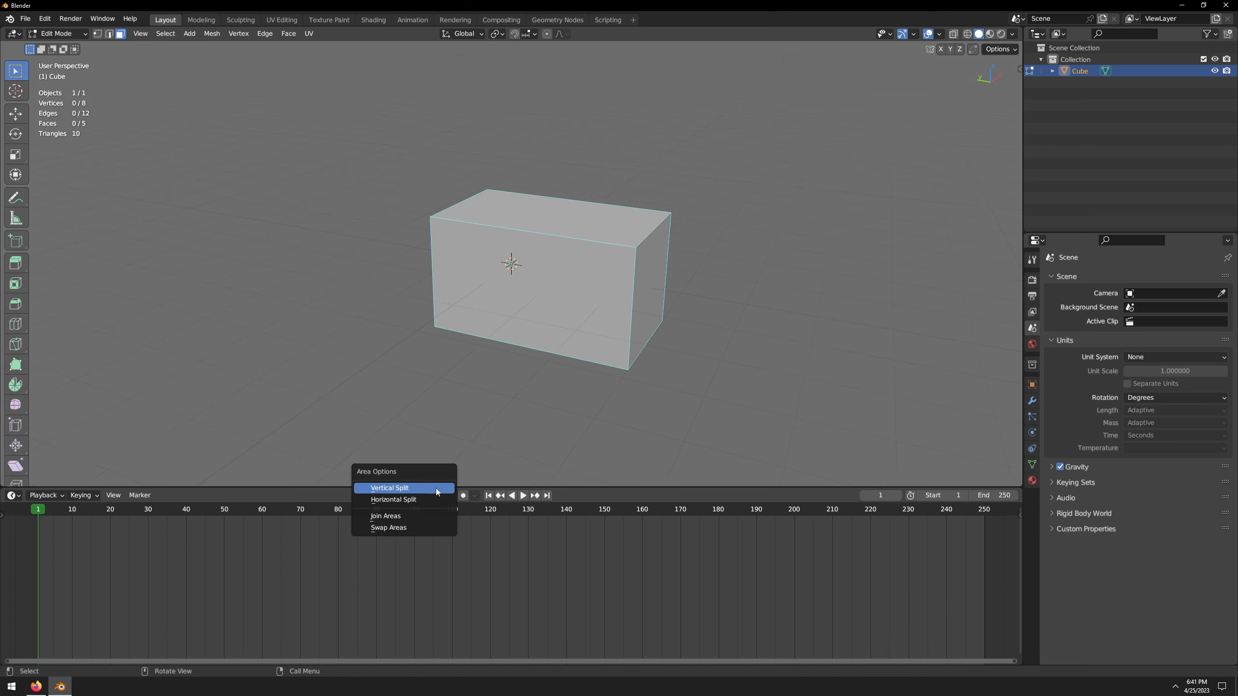
pyautogui.moveTo(508, 486); pyautogui.dragTo(438, 468)
pyautogui.rightClick(410, 467)
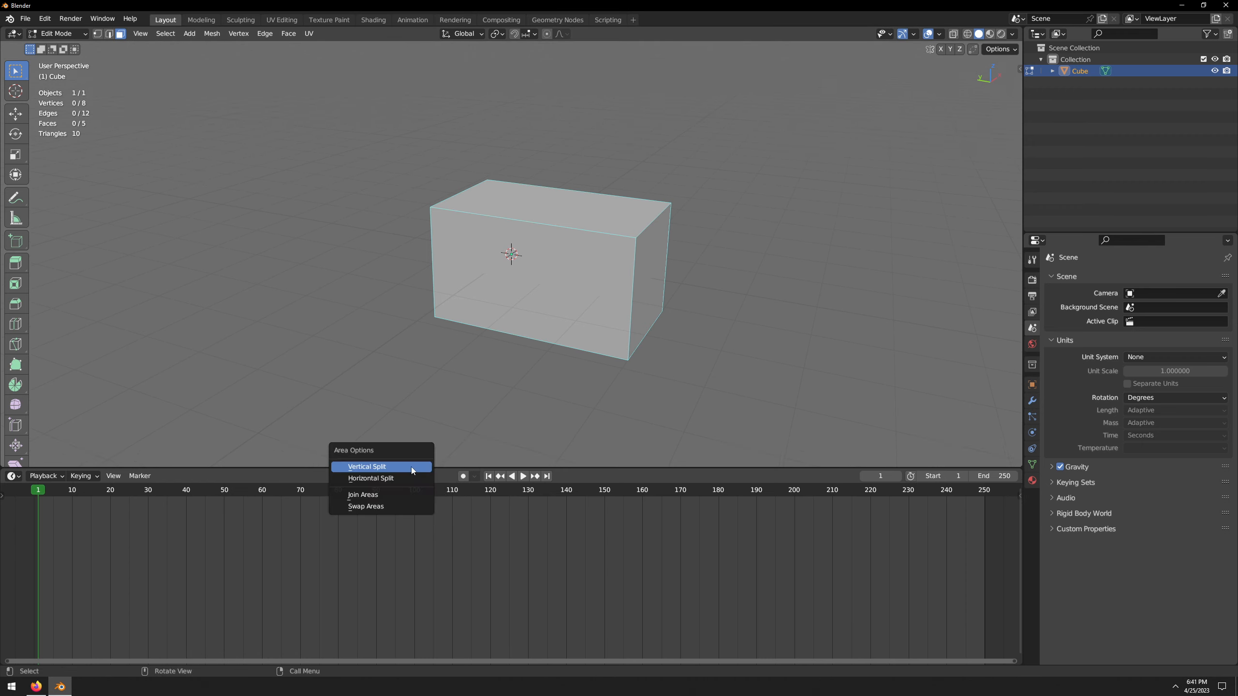
pyautogui.click(381, 495)
pyautogui.click(367, 585)
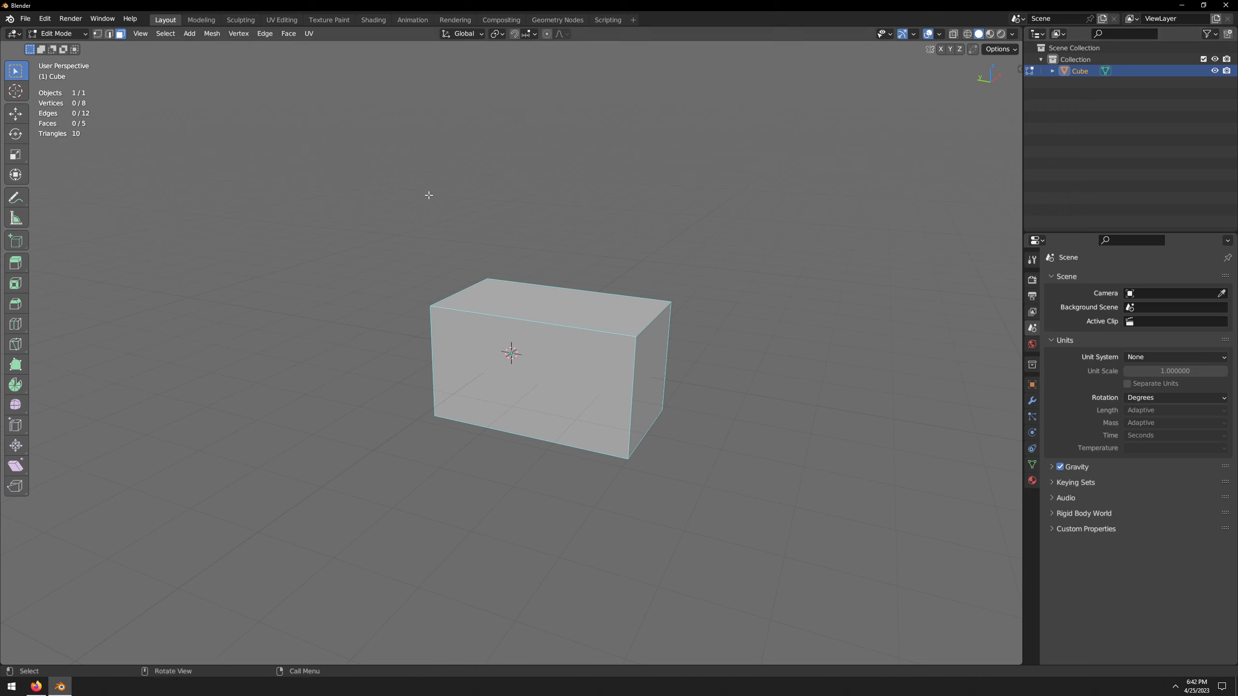
# - Look through the theme's 3D Viewport colours and sizes in Preferences, save the preferences and close the window
pyautogui.click(44, 19)
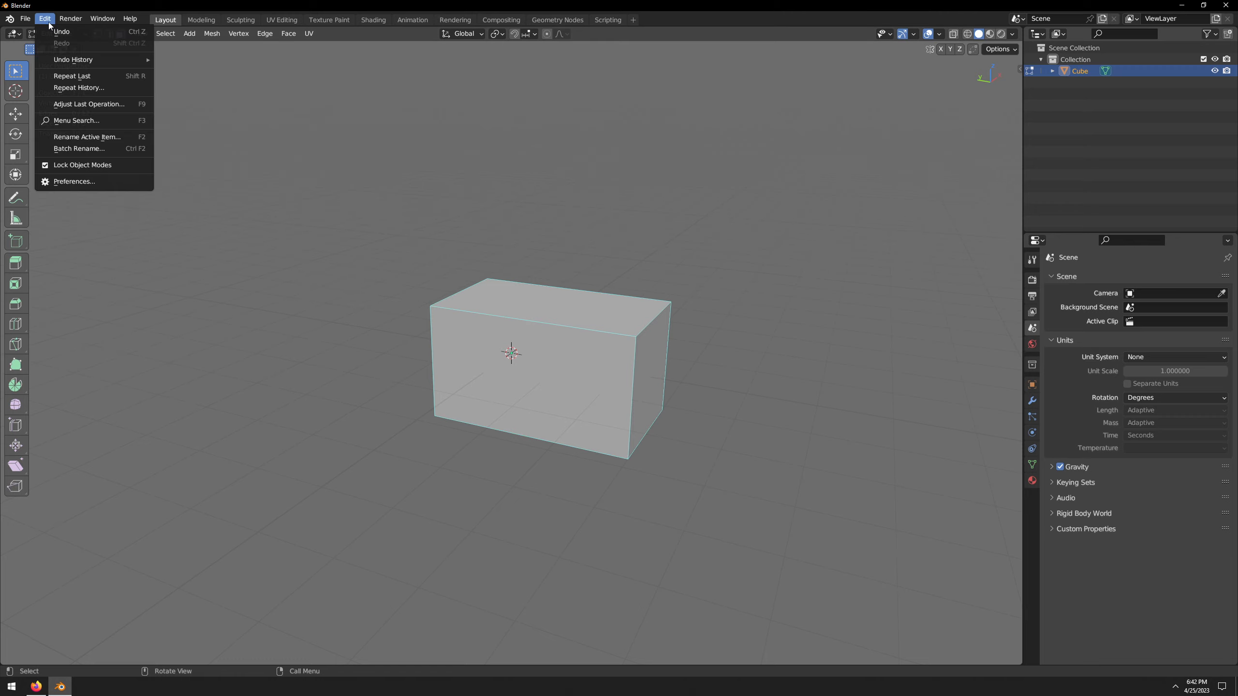
pyautogui.click(73, 183)
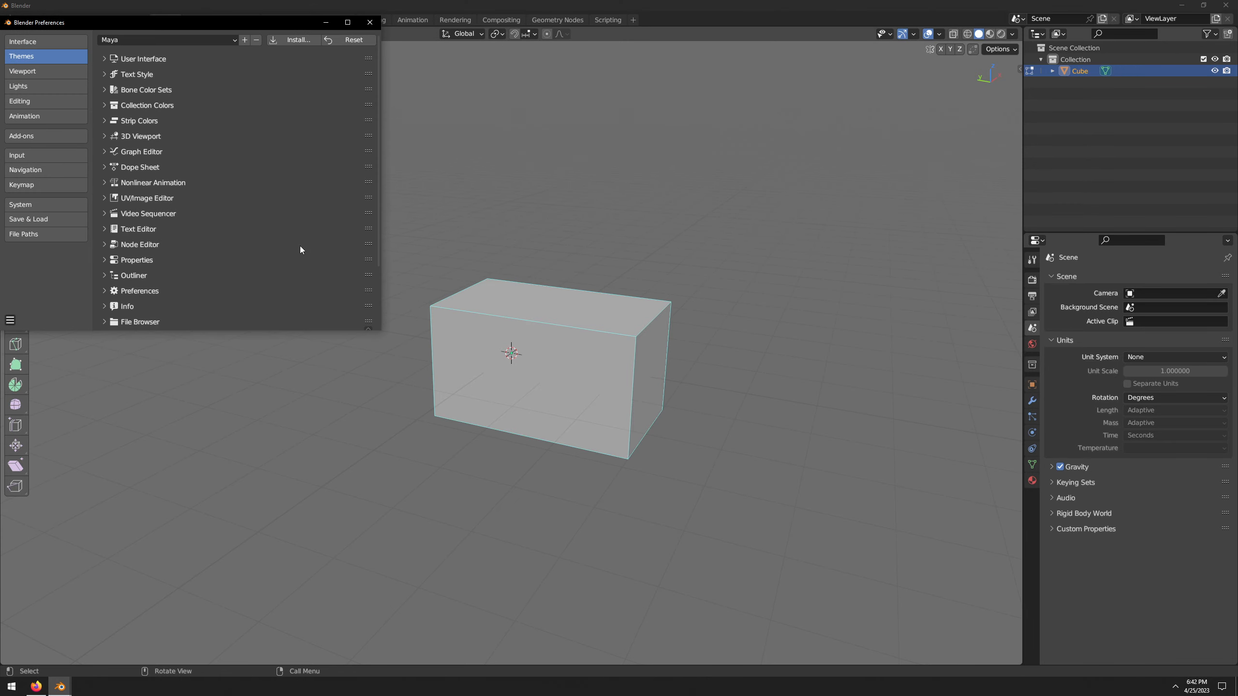
pyautogui.click(104, 136)
pyautogui.scroll(-15, 167, 238)
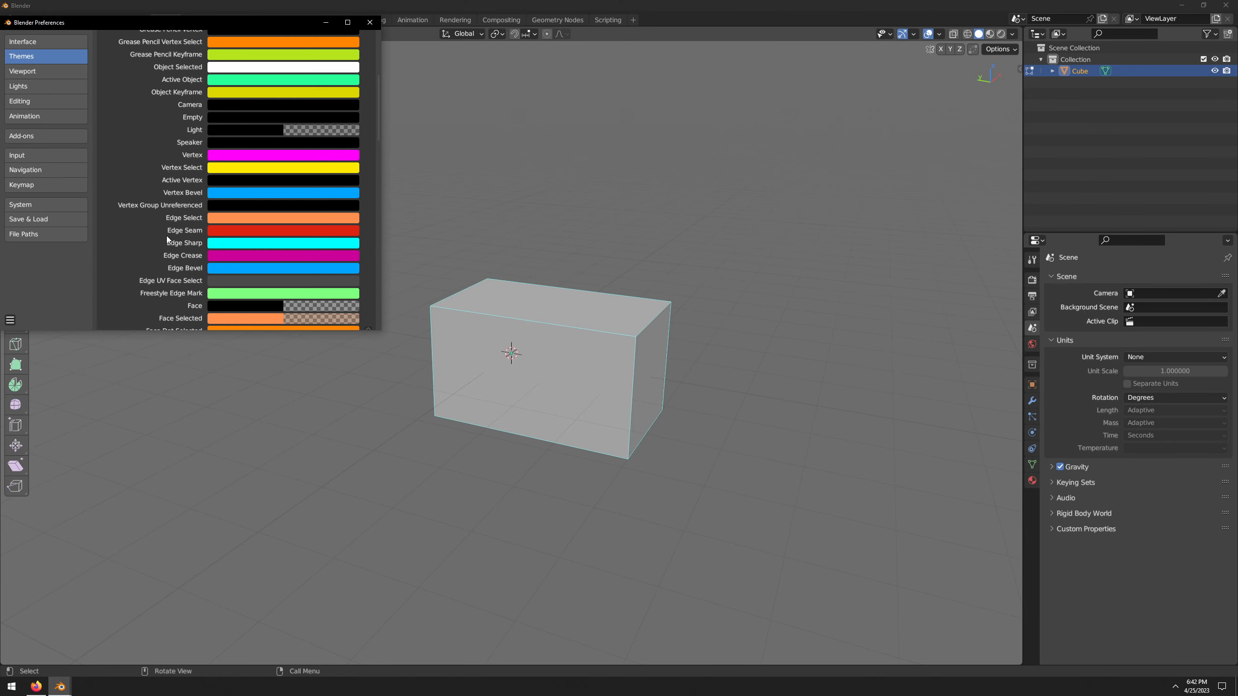
pyautogui.scroll(-10, 167, 238)
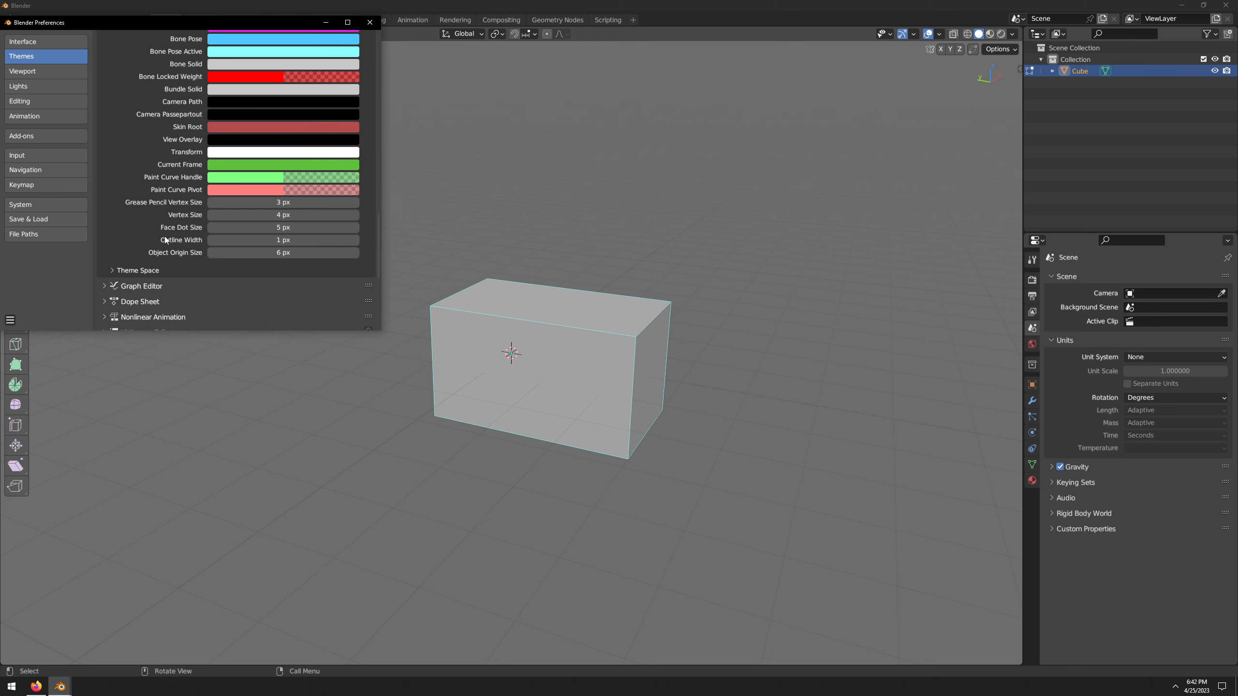
pyautogui.scroll(-2, 165, 239)
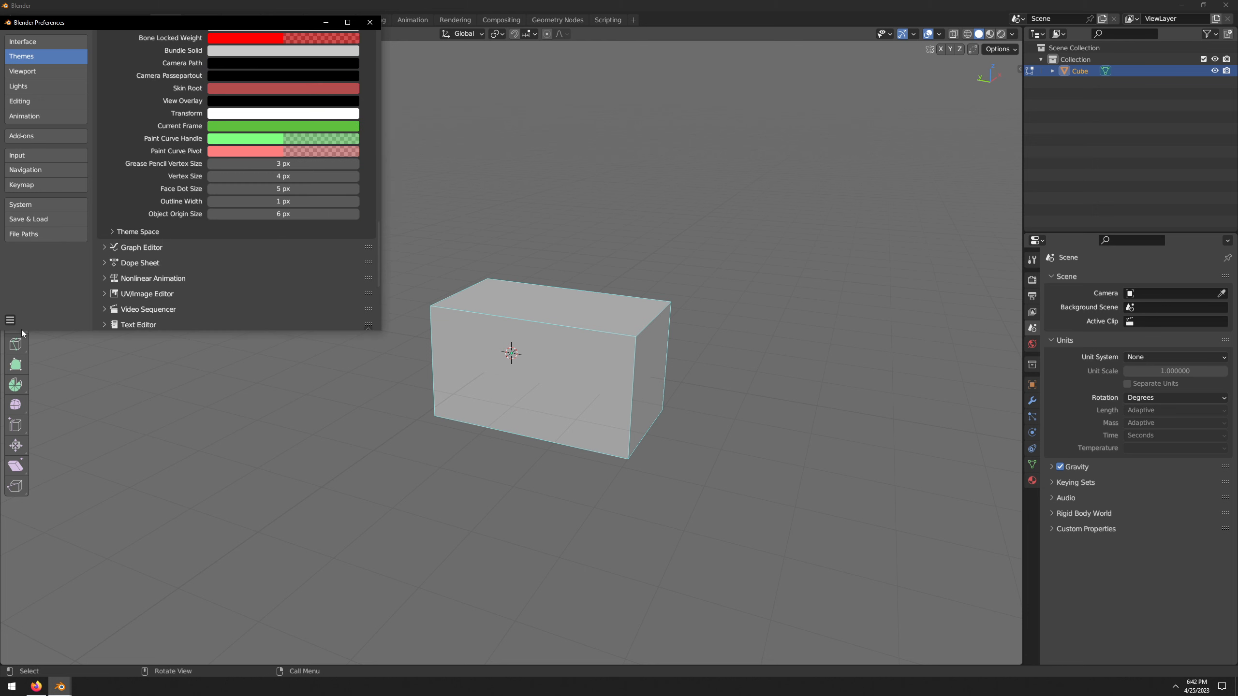
pyautogui.click(9, 320)
pyautogui.click(48, 306)
pyautogui.click(369, 23)
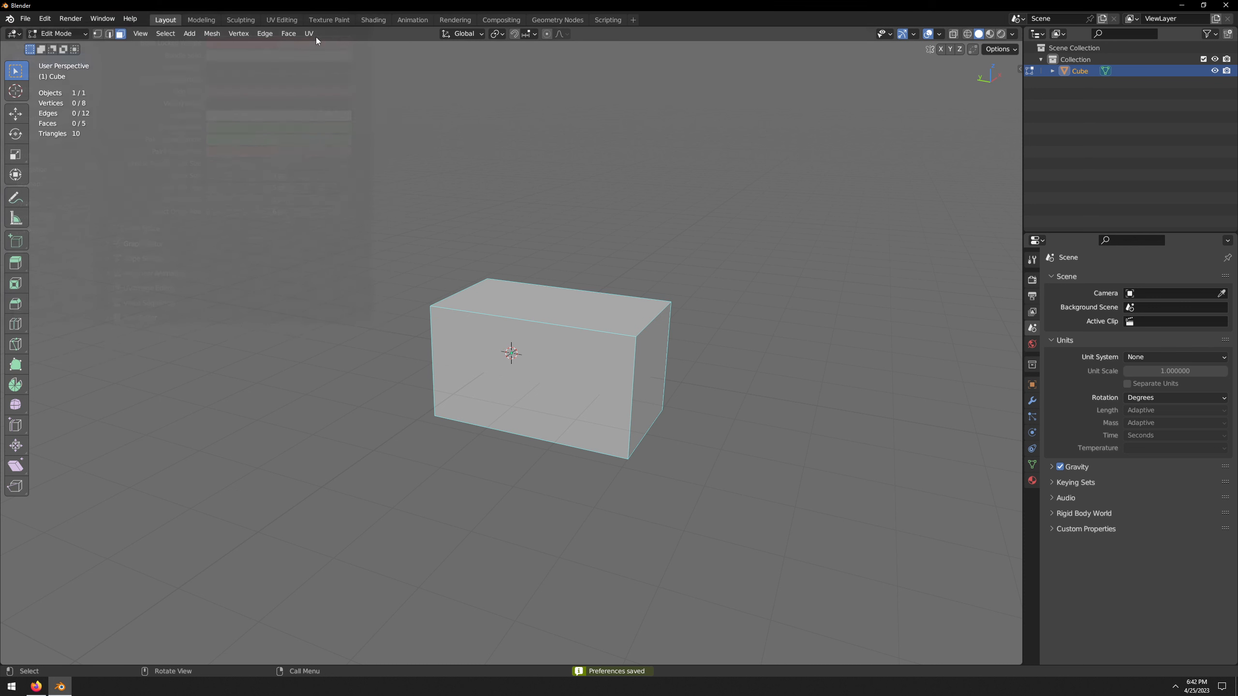
# - Show the 3D viewport's sidebar and widen the column holding the Outliner and Properties editors
pyautogui.click(13, 35)
pyautogui.press('n')
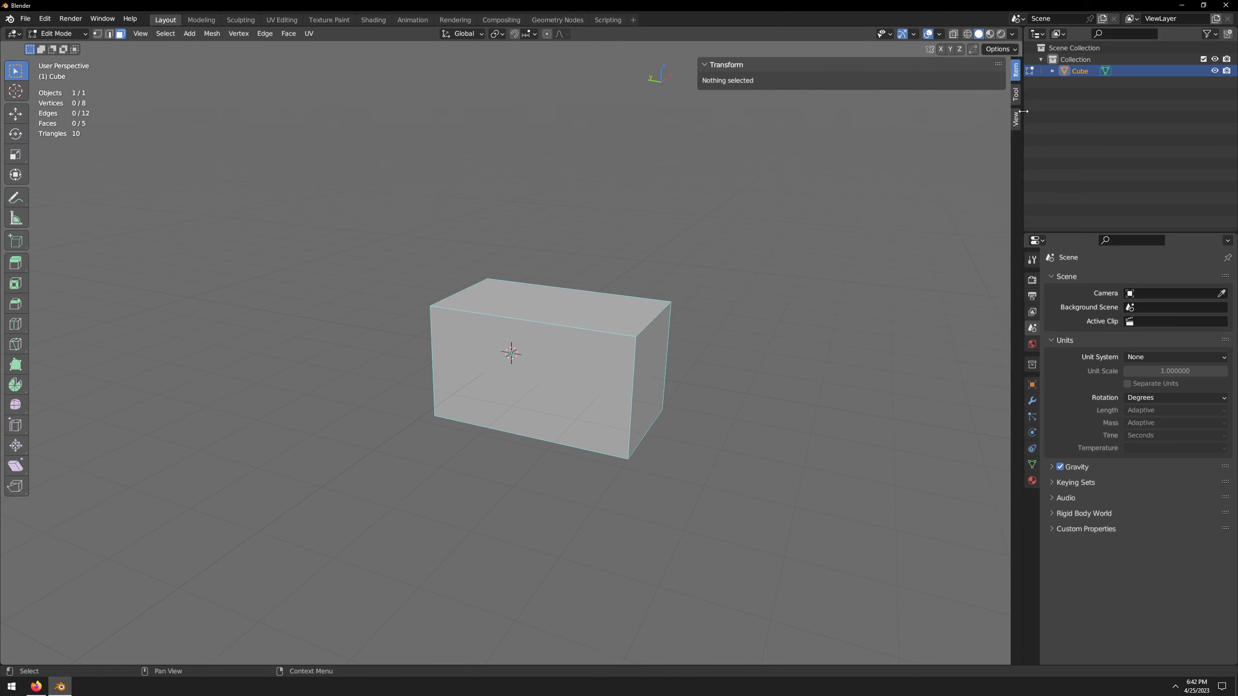
pyautogui.moveTo(1022, 111); pyautogui.dragTo(782, 112)
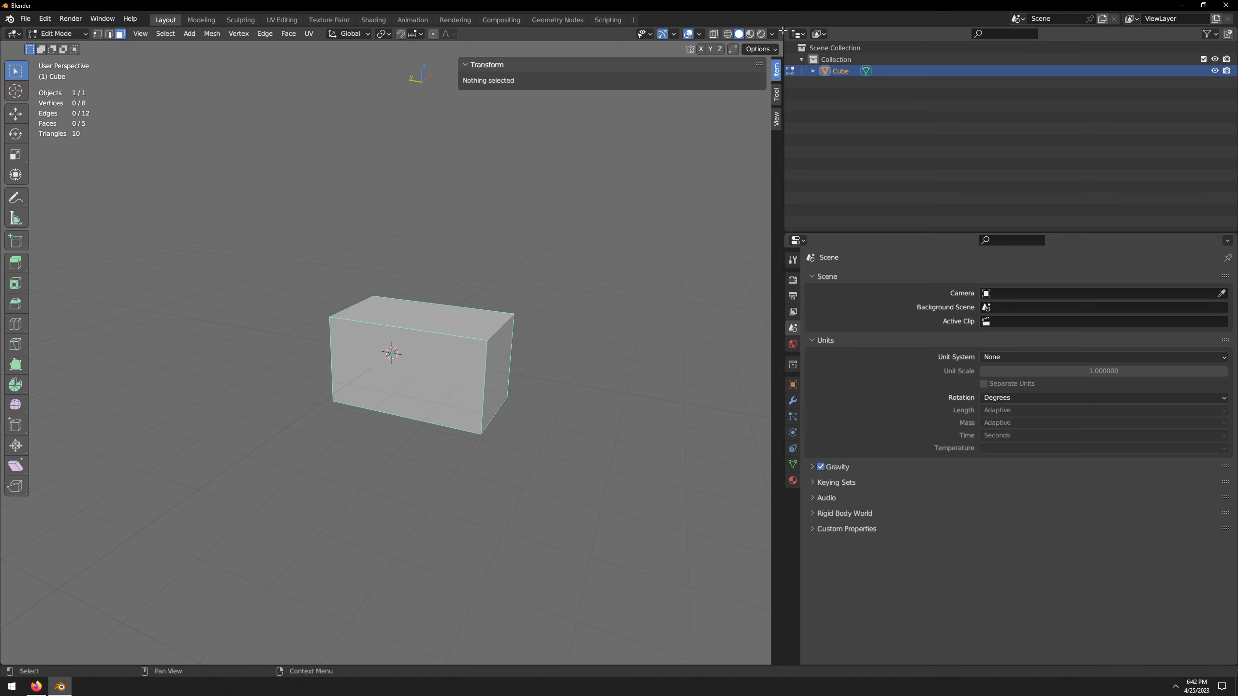
# - Split the 3D viewport vertically, turn the new left-hand area into an Outliner and narrow it
pyautogui.moveTo(783, 32); pyautogui.dragTo(481, 147)
pyautogui.click(48, 34)
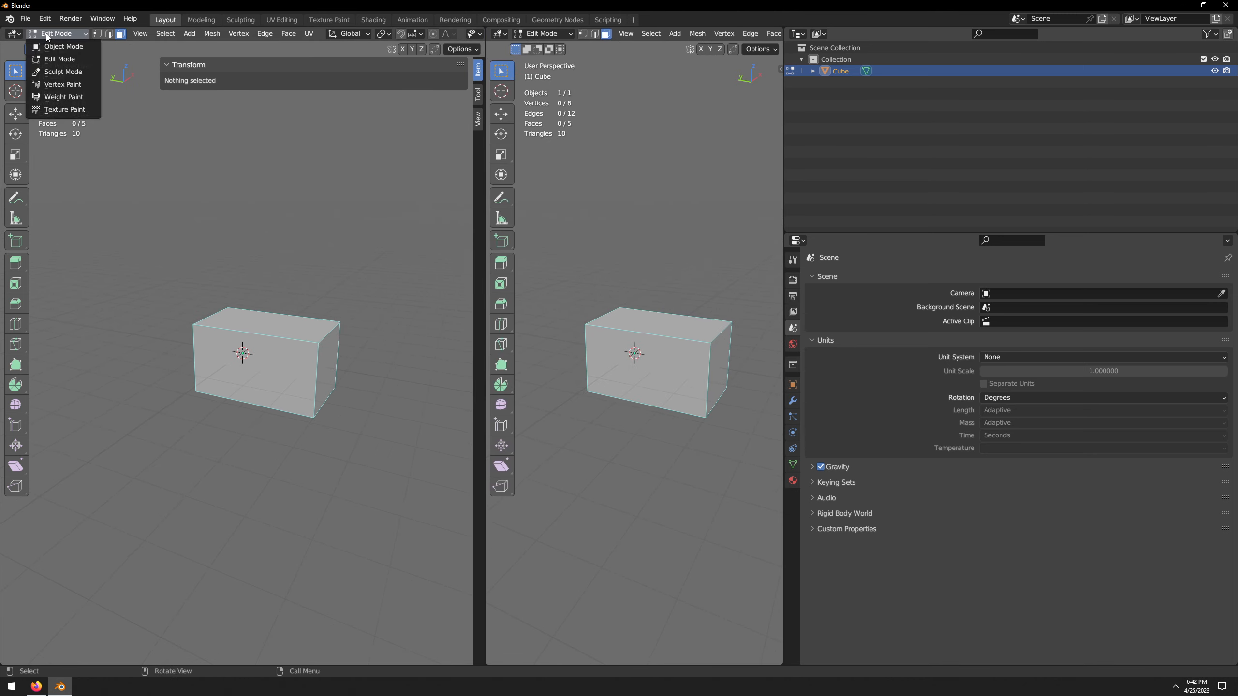
pyautogui.click(13, 34)
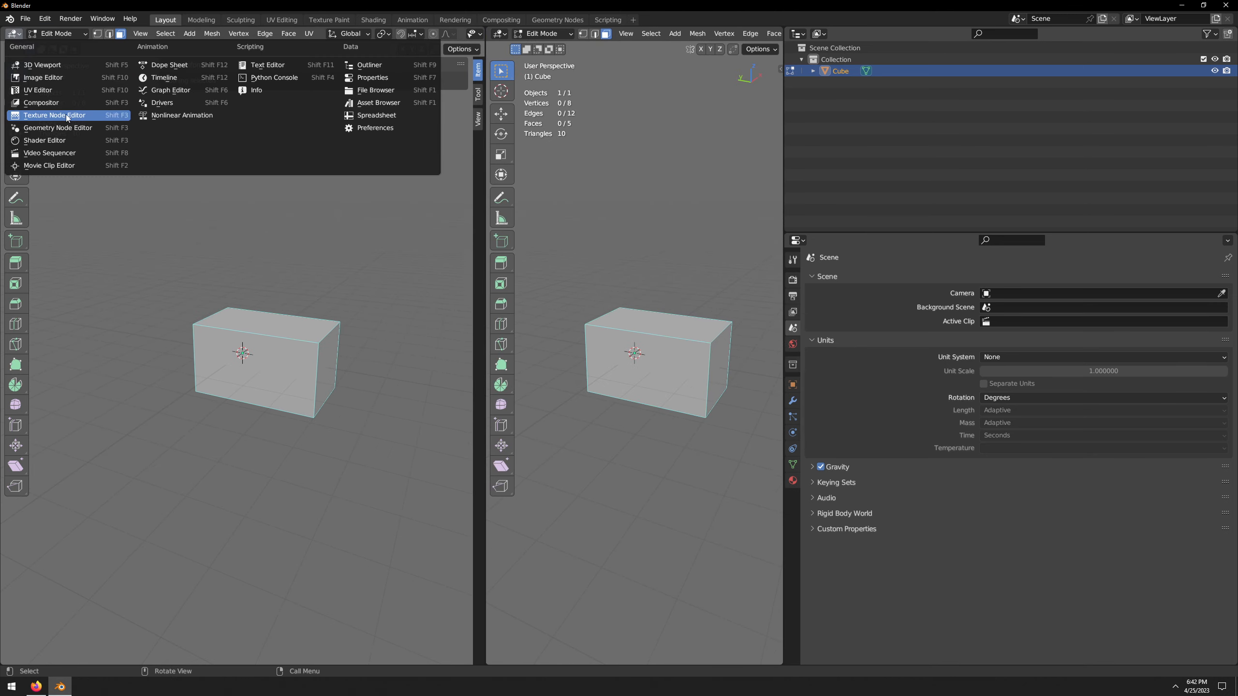
pyautogui.click(375, 66)
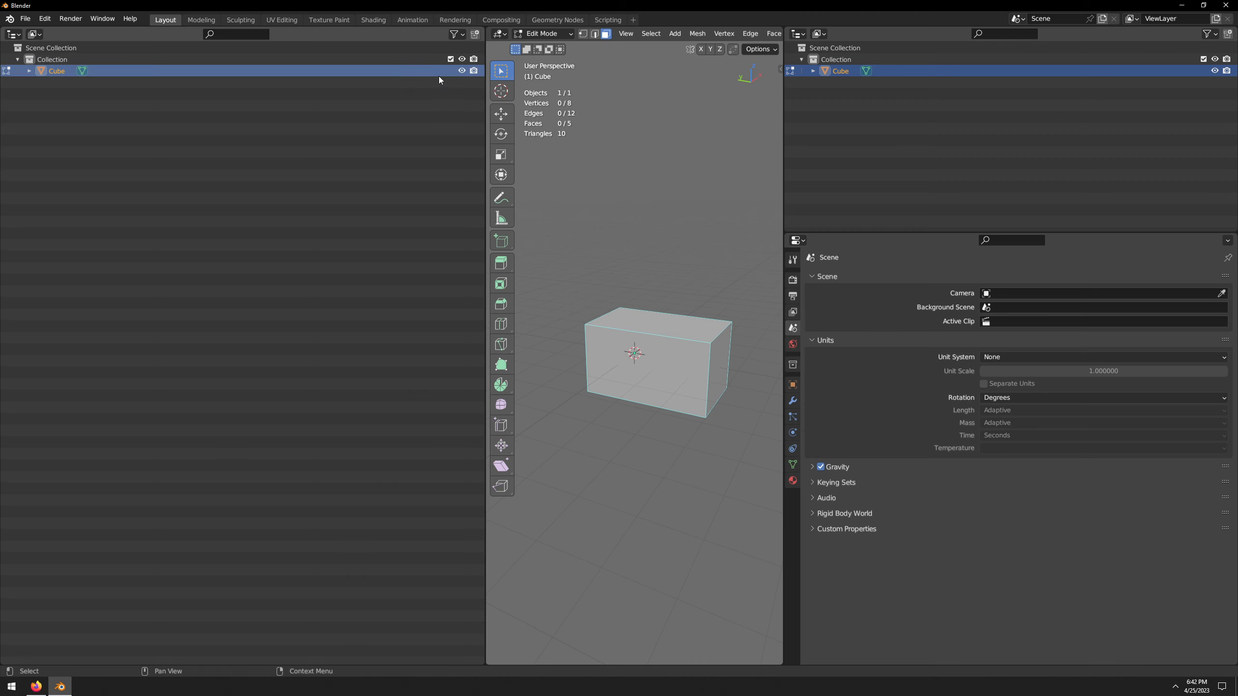
pyautogui.moveTo(484, 78); pyautogui.dragTo(153, 78)
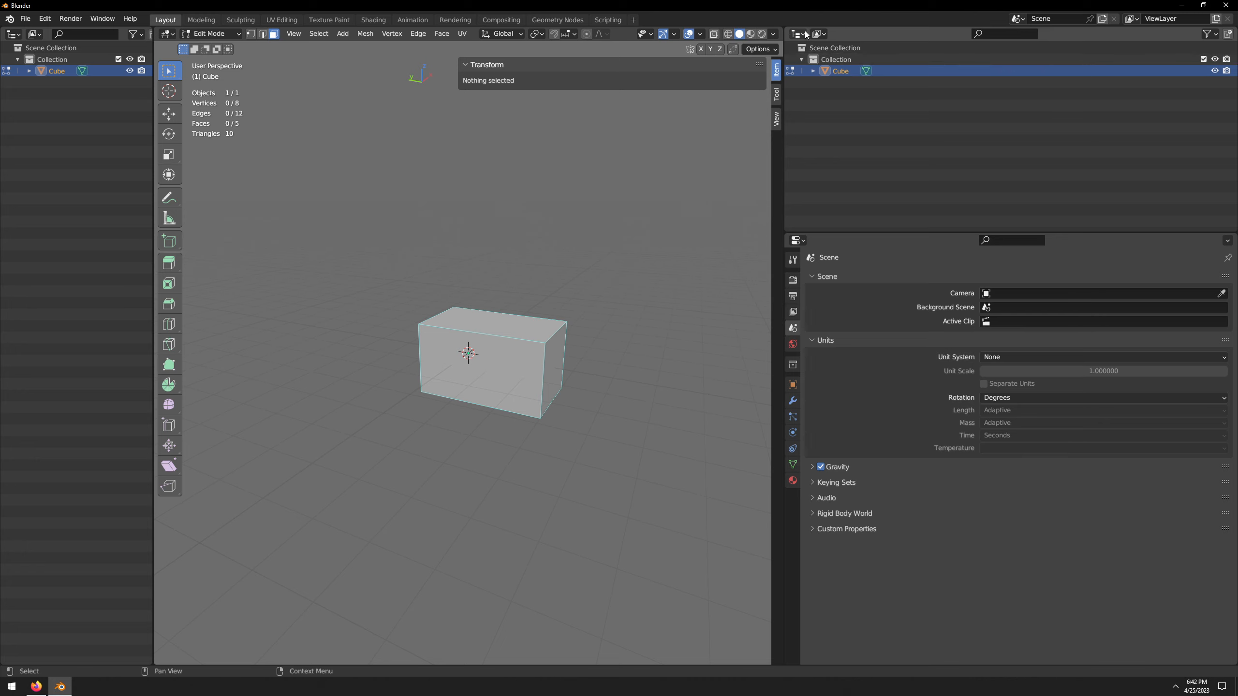
# - Remove the original Outliner and Properties editors by joining their areas into the 3D viewport
pyautogui.rightClick(783, 44)
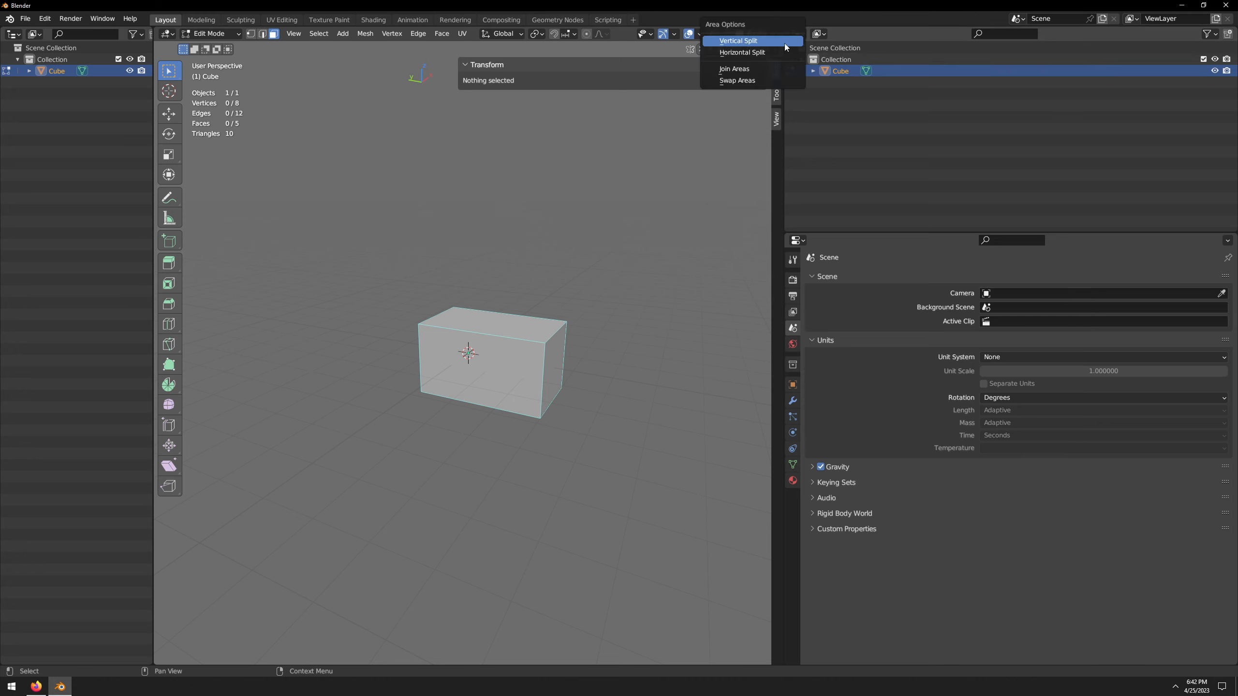
pyautogui.click(763, 69)
pyautogui.click(749, 232)
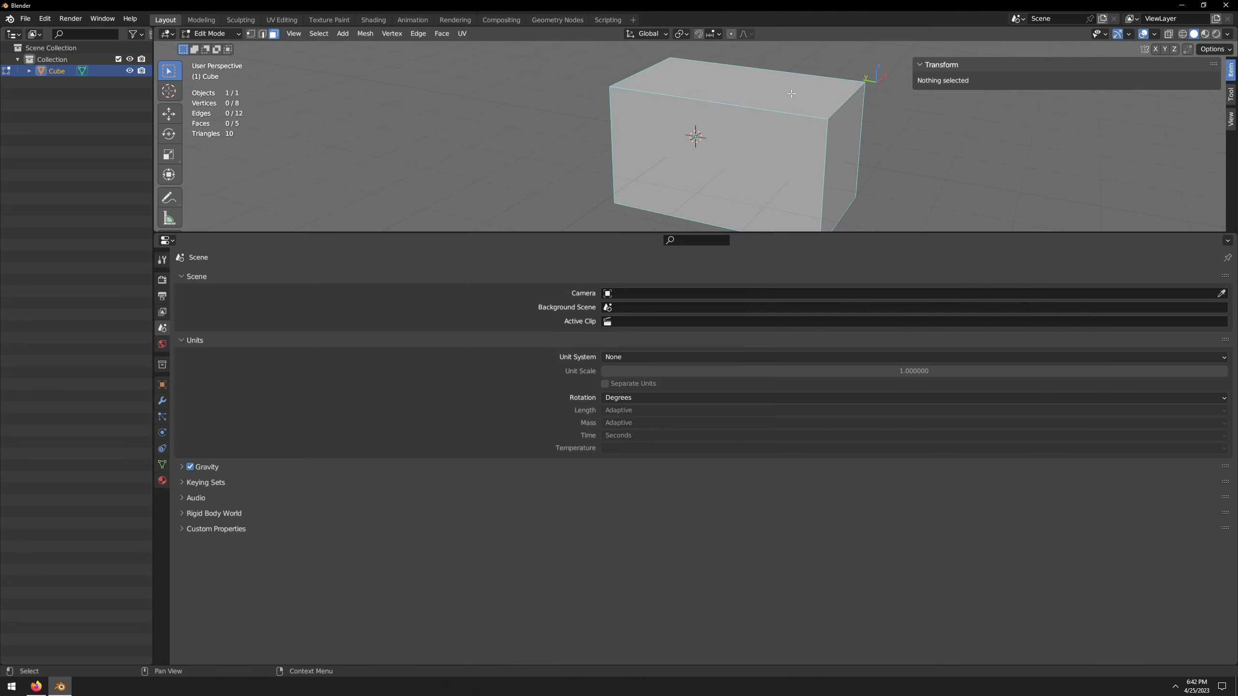
pyautogui.moveTo(541, 229); pyautogui.dragTo(544, 324)
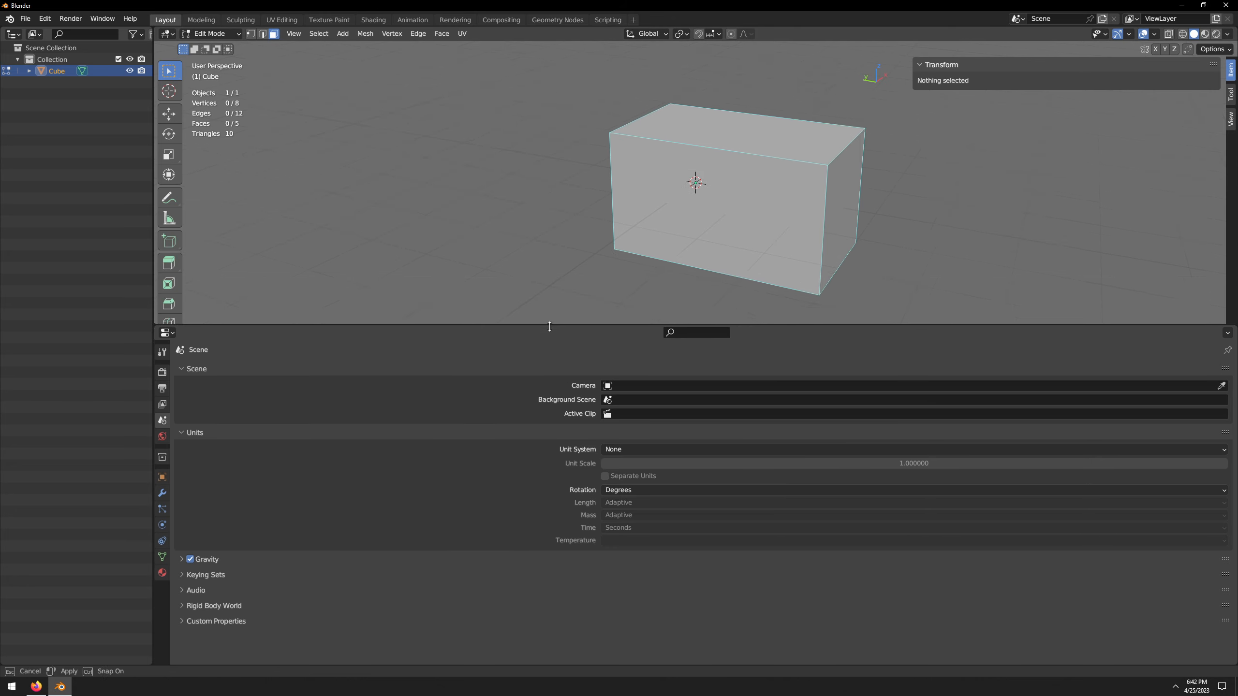
pyautogui.moveTo(151, 356); pyautogui.dragTo(276, 342)
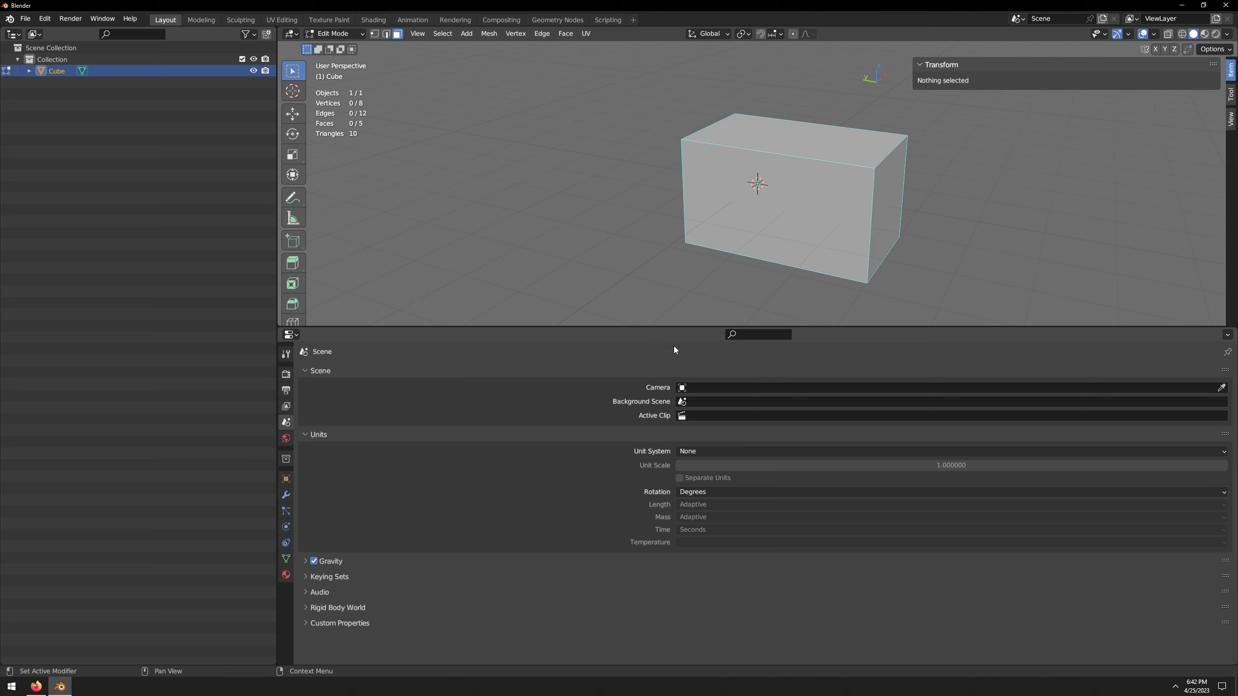
pyautogui.rightClick(527, 327)
pyautogui.click(530, 325)
pyautogui.click(533, 356)
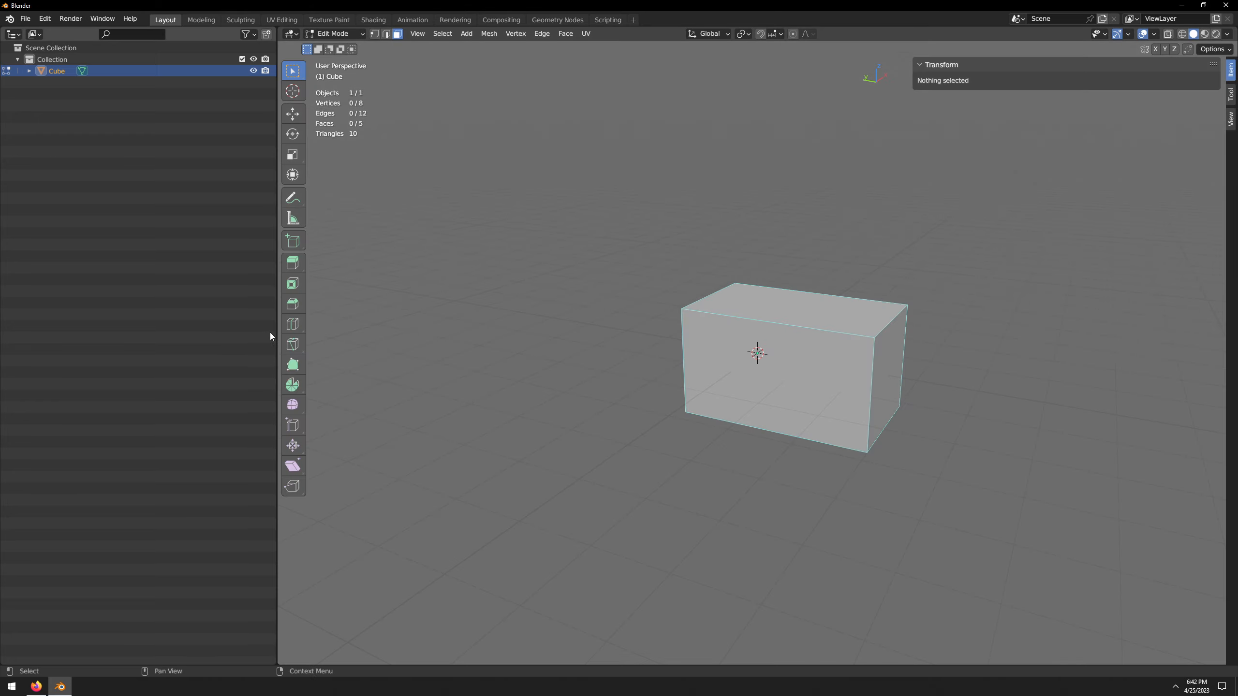
# - Adjust the width of the remaining Outliner and remove it by joining its area into the 3D viewport
pyautogui.moveTo(277, 332); pyautogui.dragTo(167, 332)
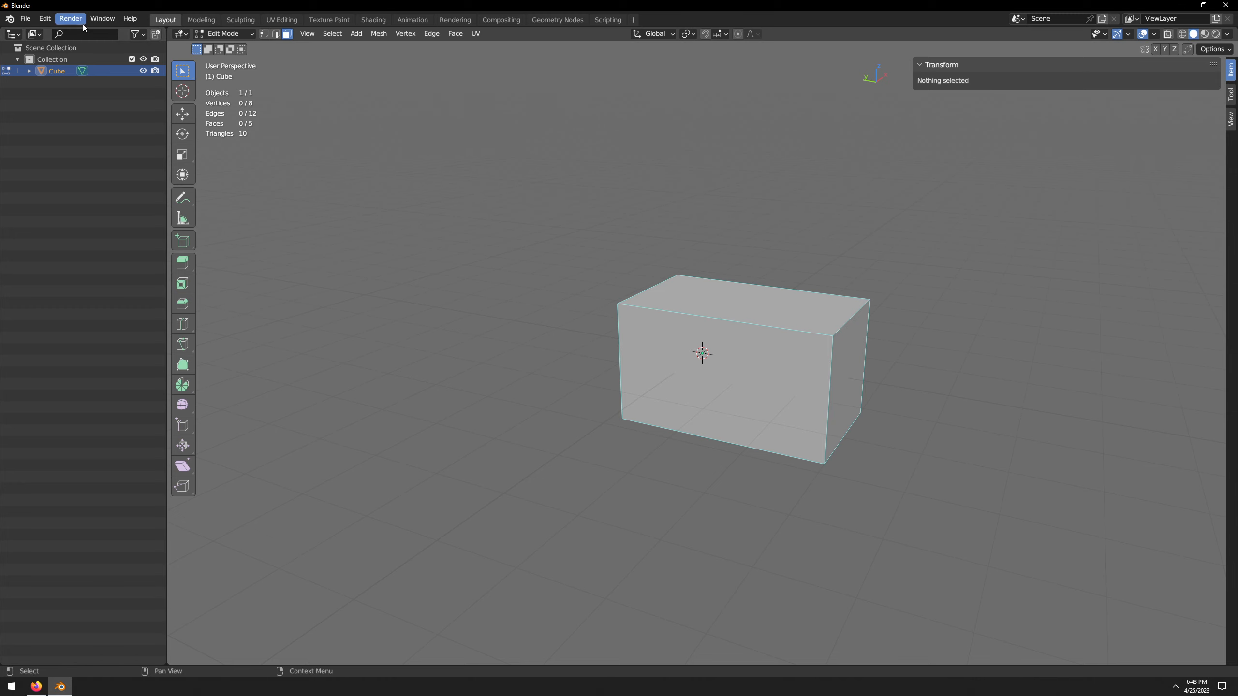
pyautogui.moveTo(166, 117); pyautogui.dragTo(336, 112)
pyautogui.click(19, 35)
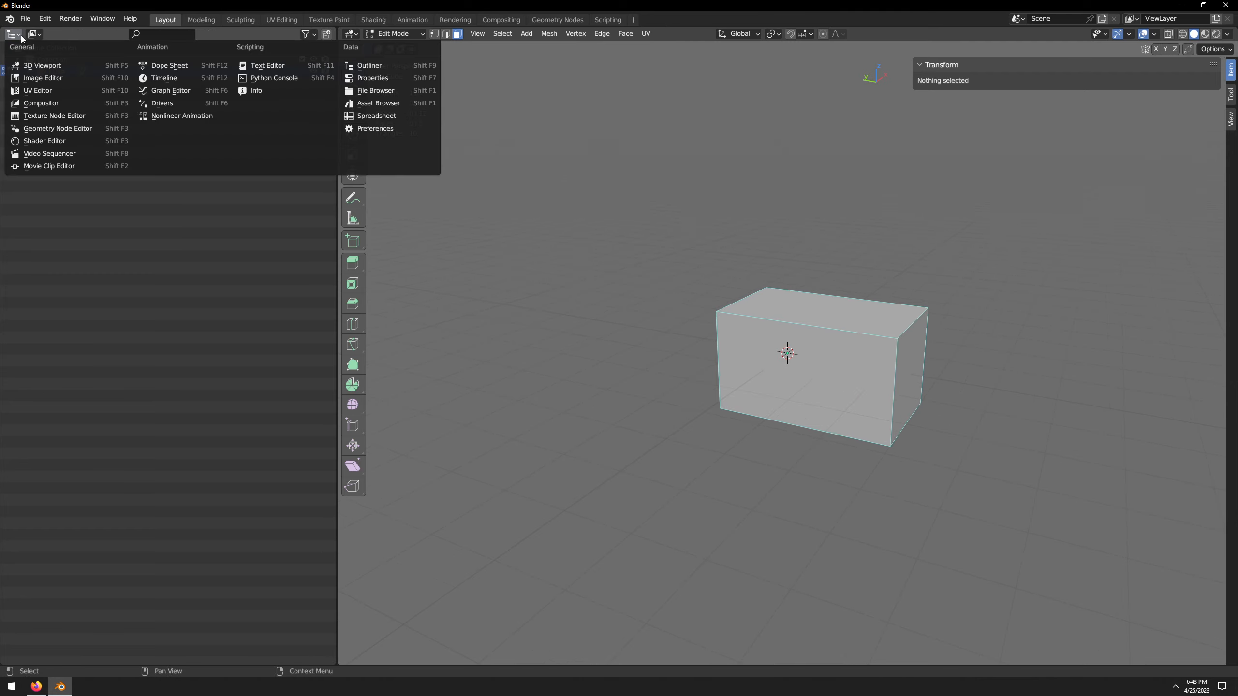
pyautogui.click(227, 249)
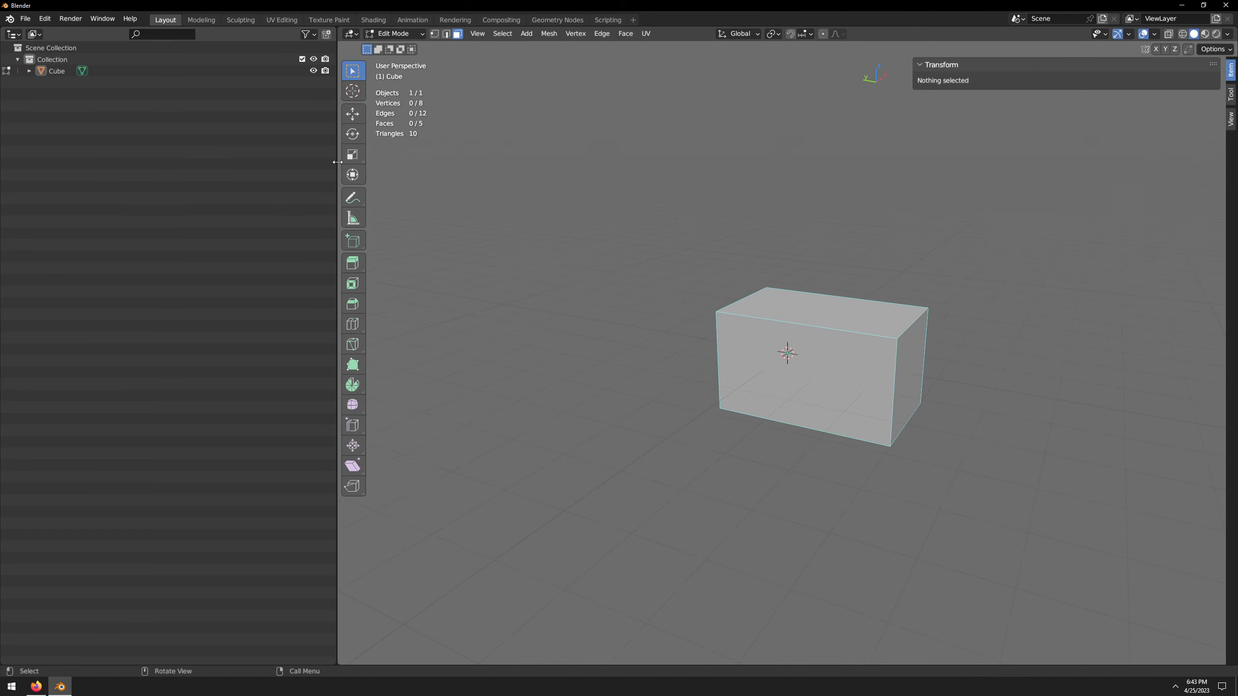
pyautogui.moveTo(337, 168); pyautogui.dragTo(277, 172)
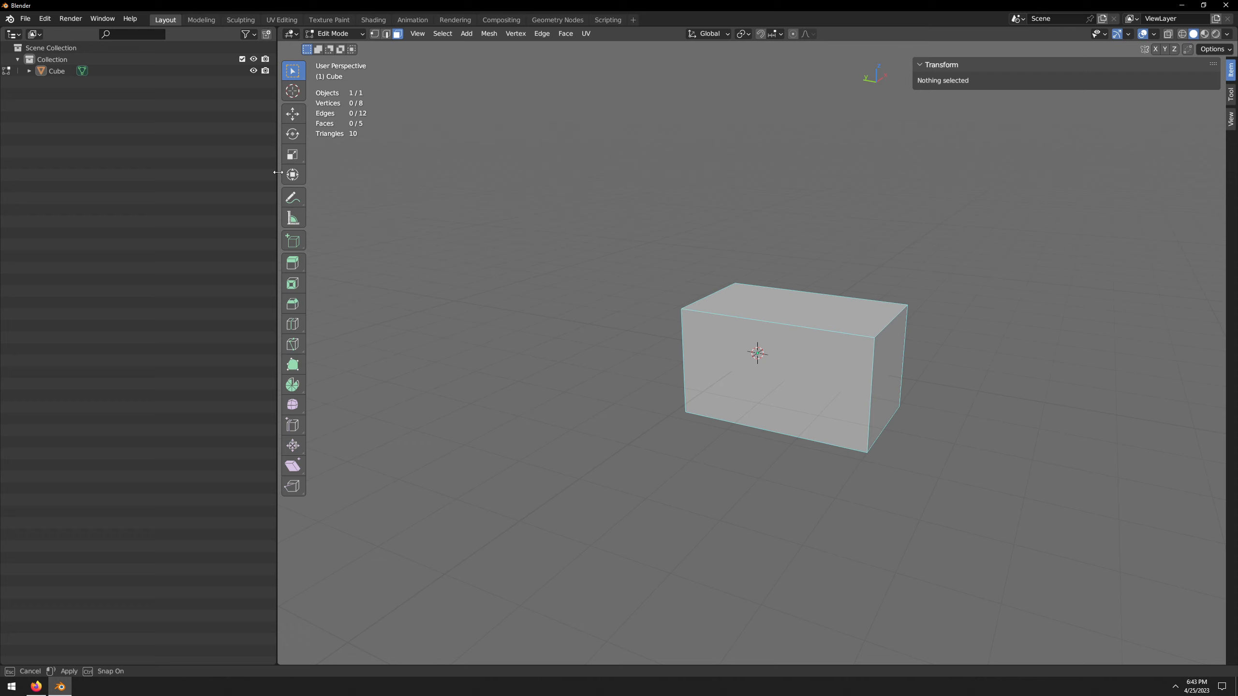
pyautogui.moveTo(277, 172); pyautogui.dragTo(277, 172)
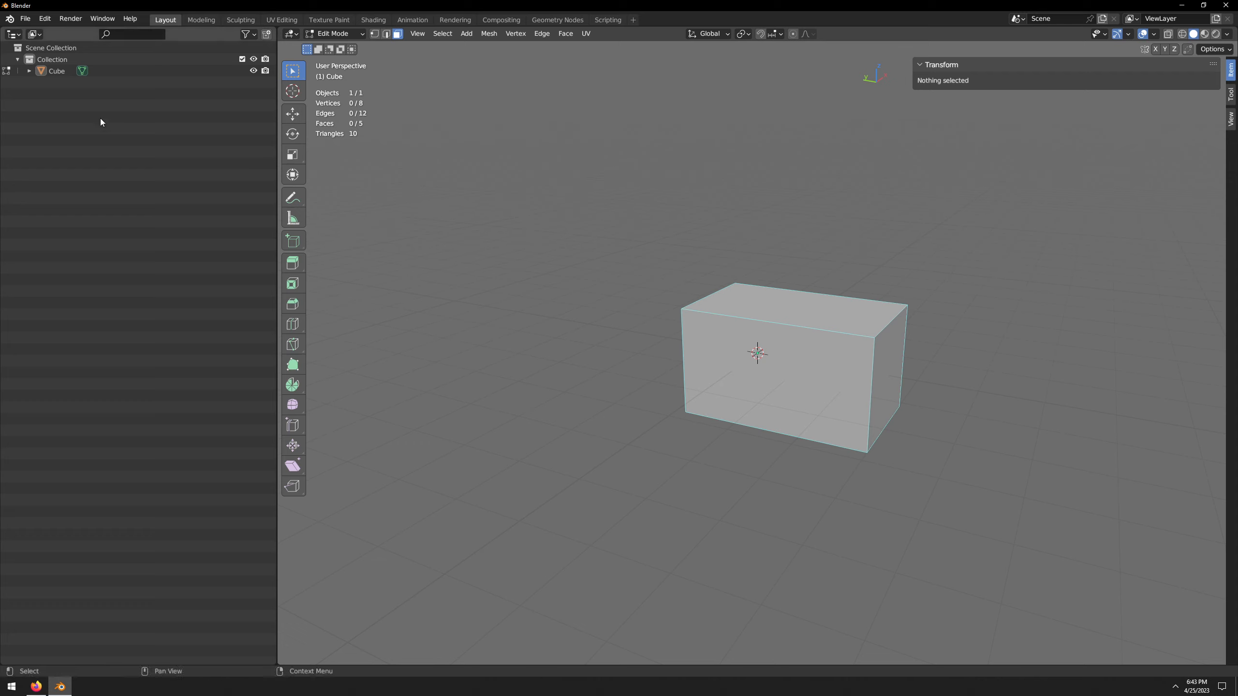
pyautogui.rightClick(101, 117)
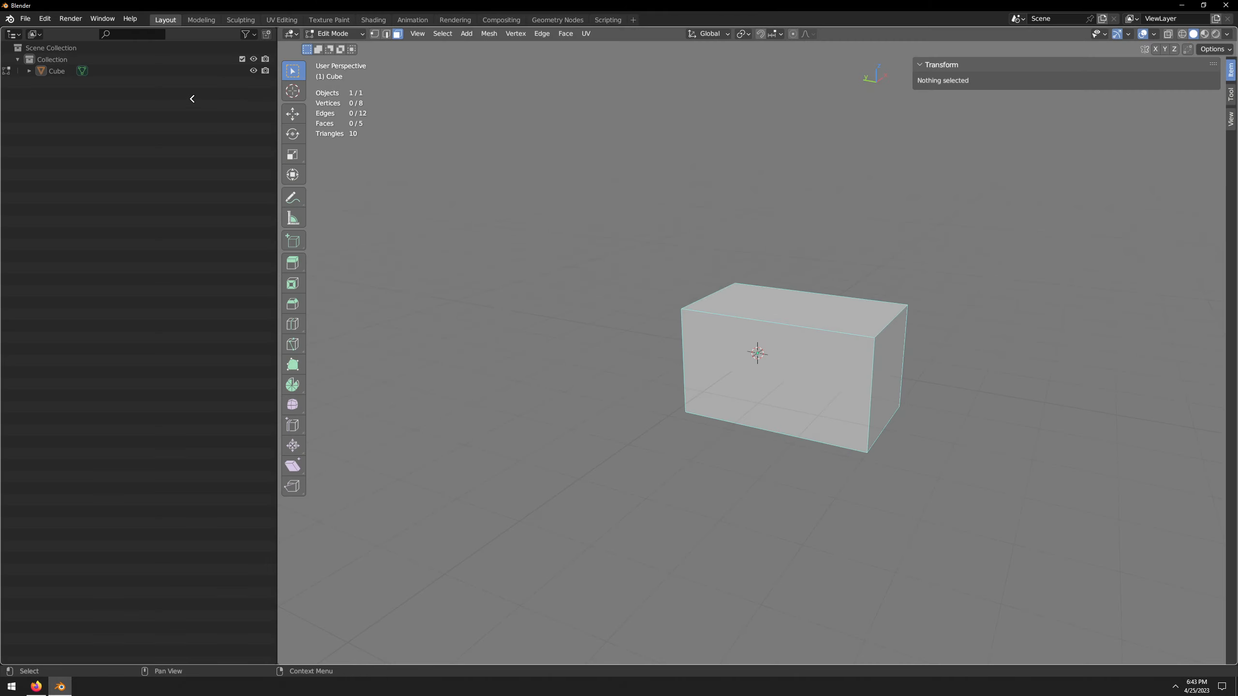
pyautogui.click(179, 101)
# - Split off a left-hand column from the 3D viewport, divide it into two stacked areas and widen it
pyautogui.moveTo(6, 28); pyautogui.dragTo(261, 34)
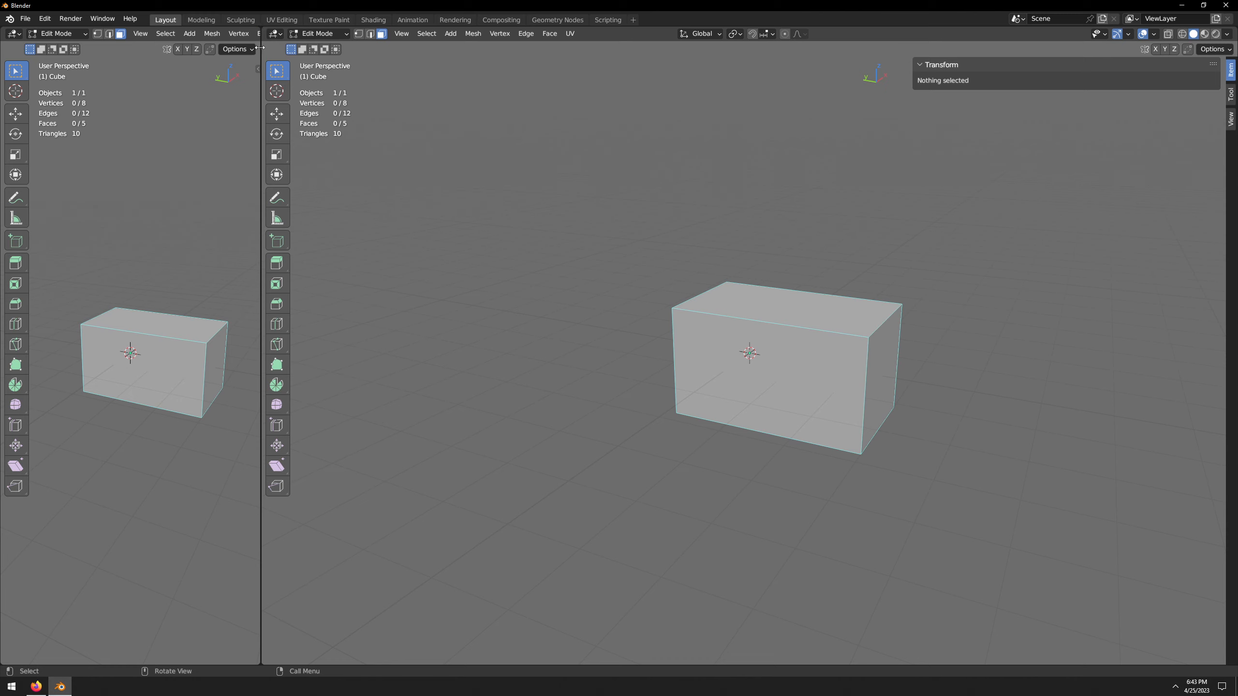
pyautogui.moveTo(258, 662); pyautogui.dragTo(267, 377)
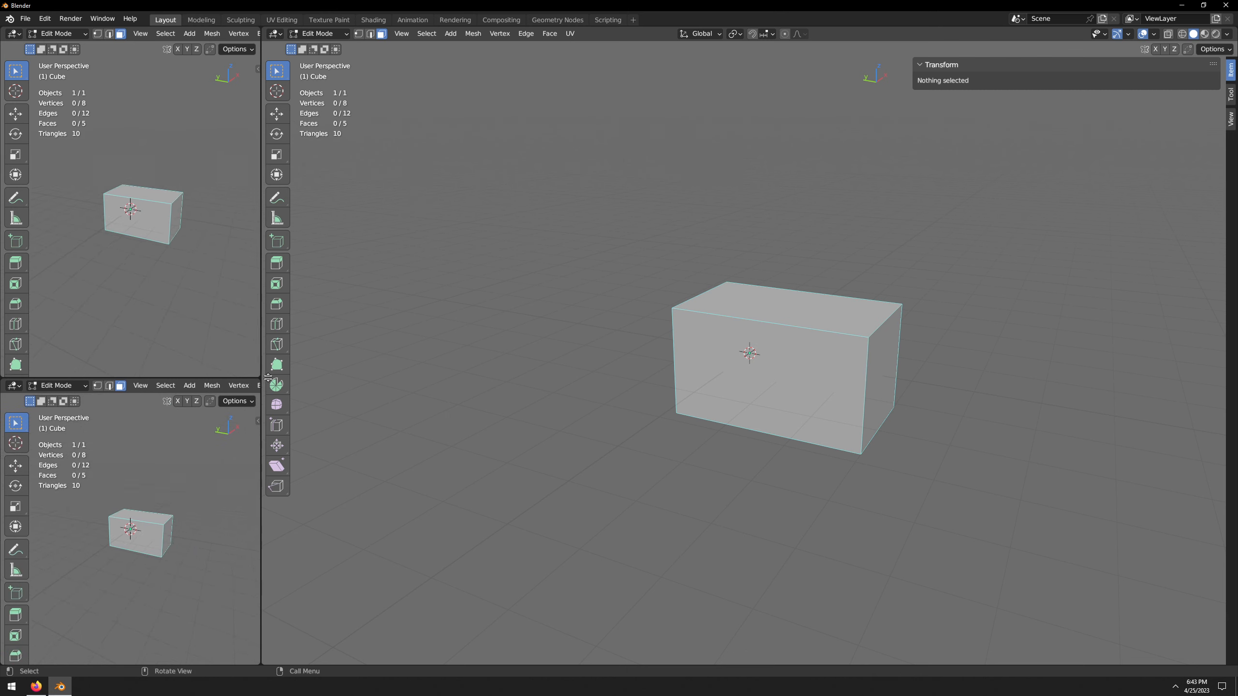
pyautogui.moveTo(261, 219); pyautogui.dragTo(405, 210)
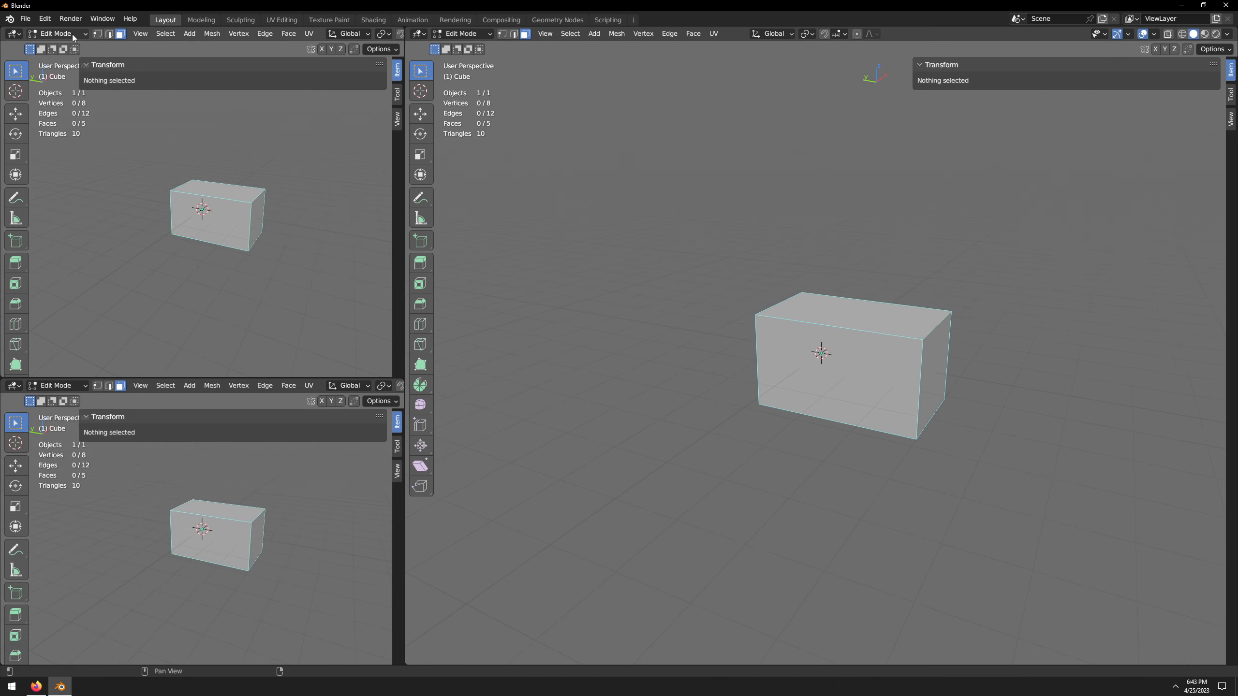
# - Make the column's upper area an Outliner and the lower one a Properties editor, and shrink the column and its upper area
pyautogui.click(14, 34)
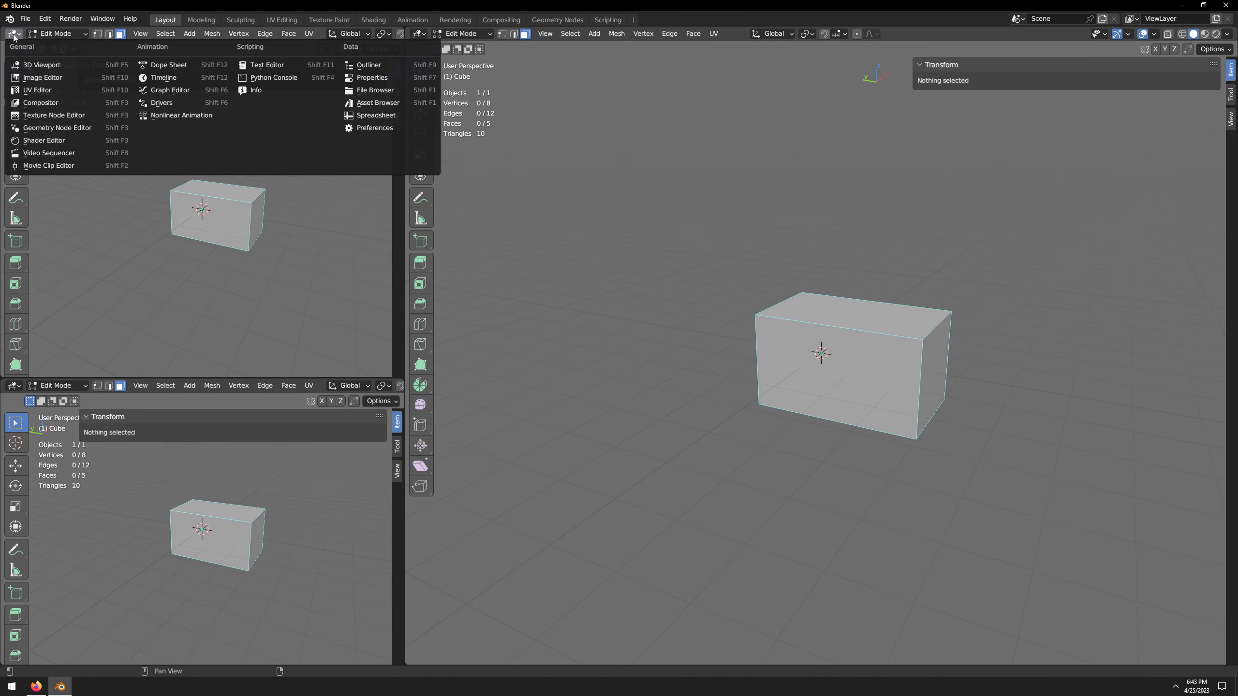
pyautogui.click(363, 64)
pyautogui.click(14, 386)
pyautogui.click(15, 386)
pyautogui.click(14, 387)
pyautogui.click(372, 429)
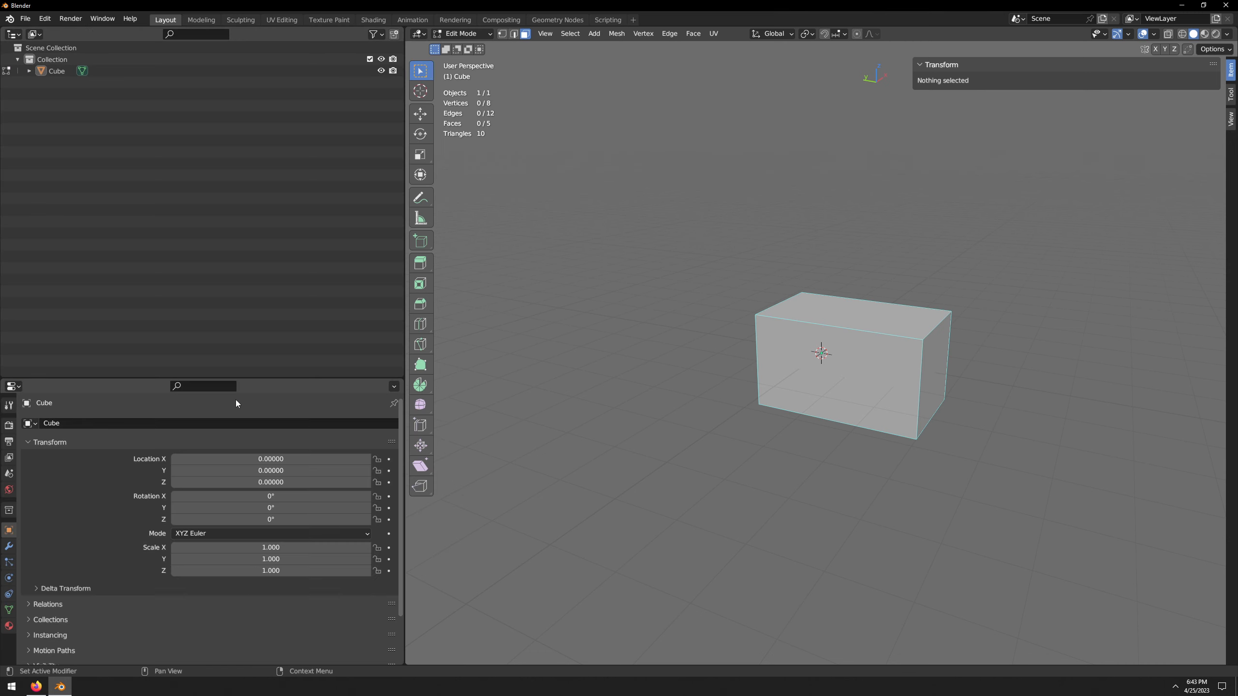
pyautogui.moveTo(405, 379); pyautogui.dragTo(104, 273)
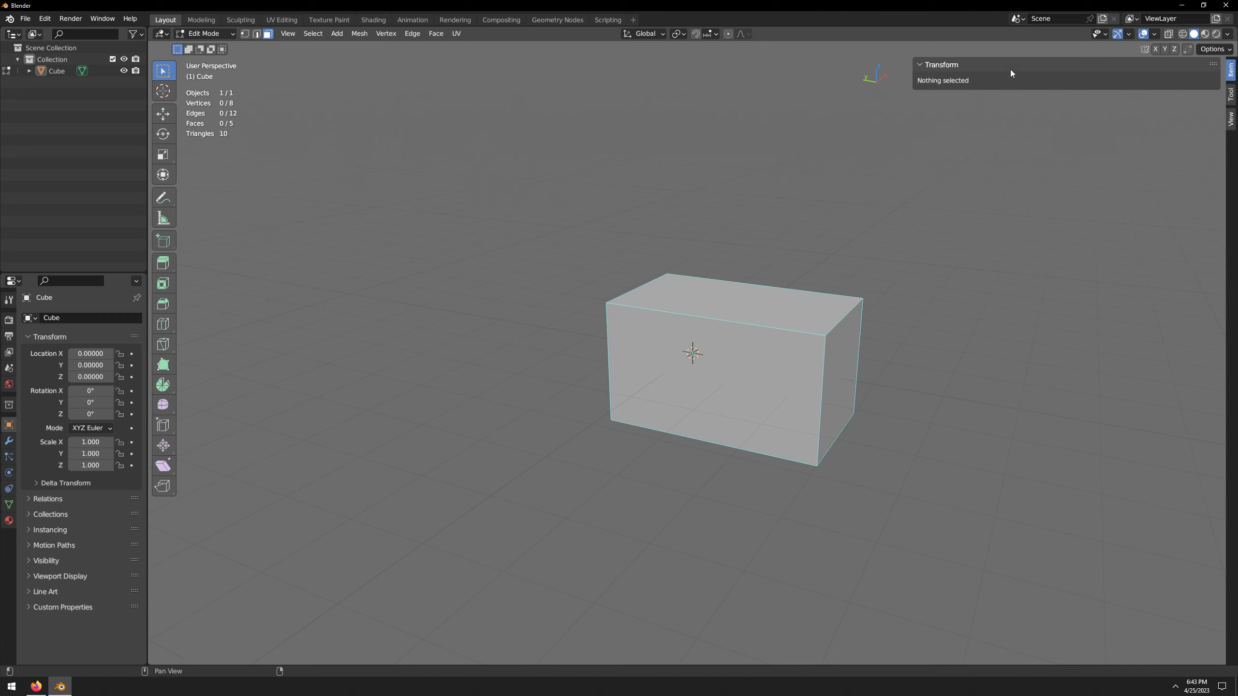
# - Collapse the Transform panel, shrink the viewport sidebar to its tabs and expand the Cube entry in the Outliner
pyautogui.click(1214, 65)
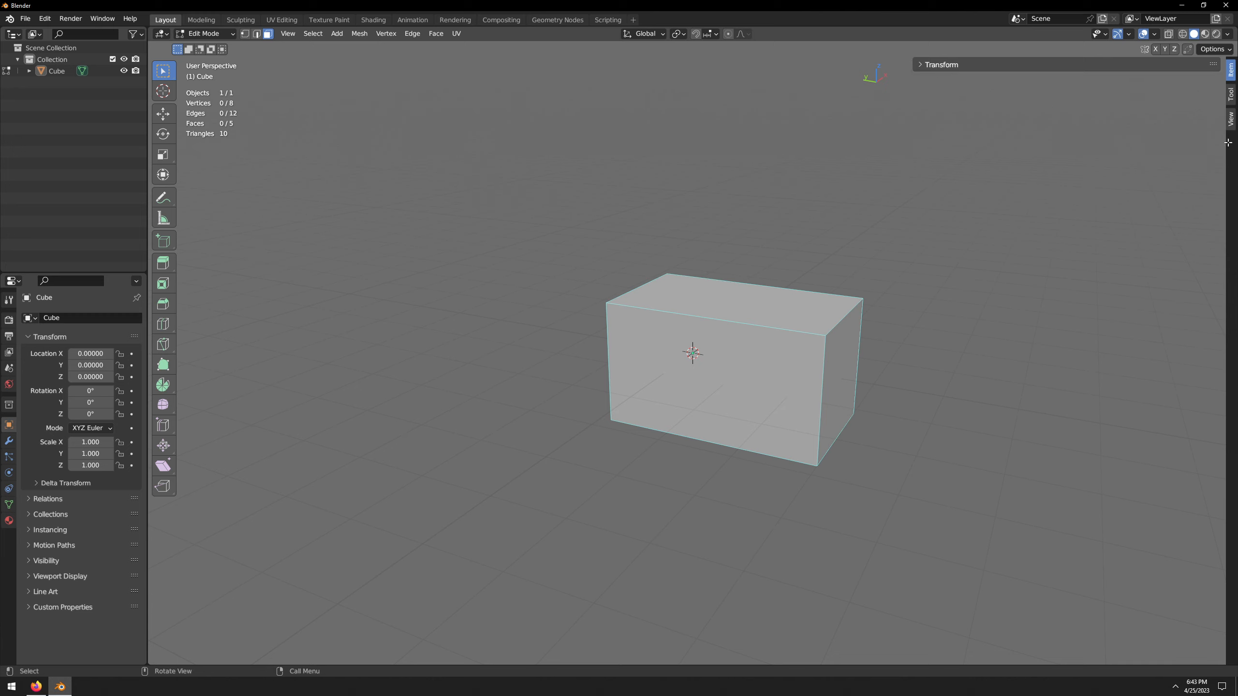
pyautogui.moveTo(913, 68); pyautogui.dragTo(1222, 77)
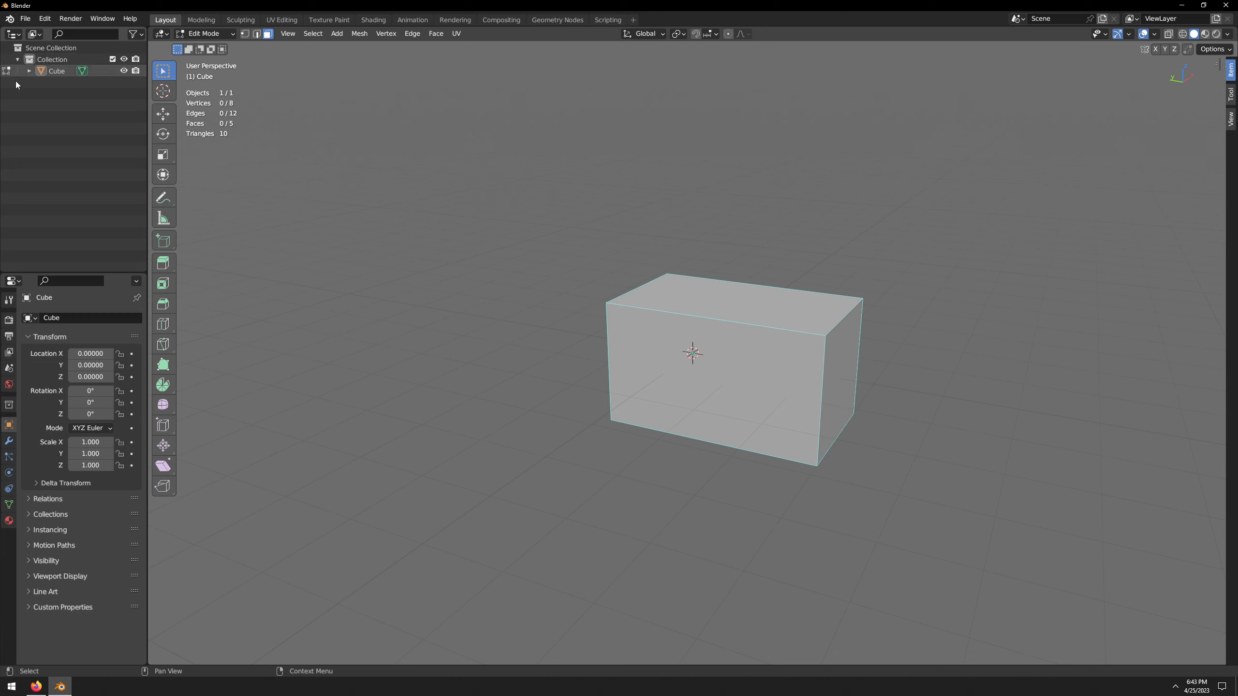
pyautogui.click(29, 71)
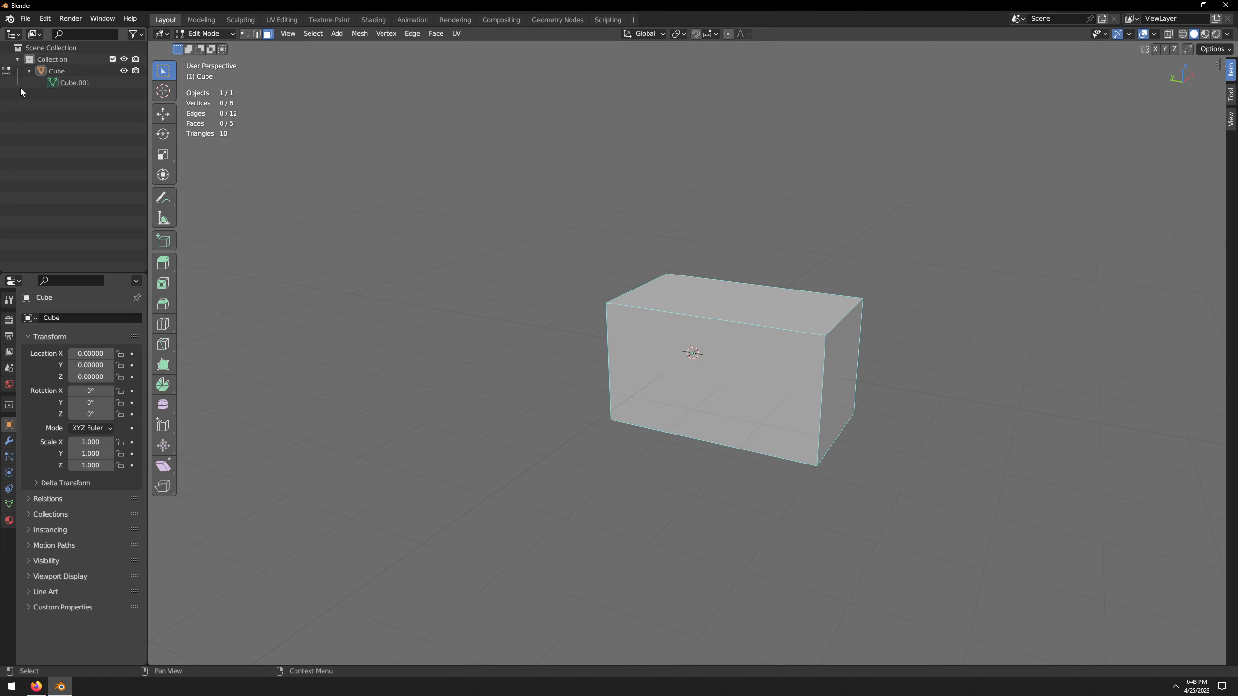
# - Select the box's long side face, clear the selection and turn snapping off
pyautogui.click(721, 386)
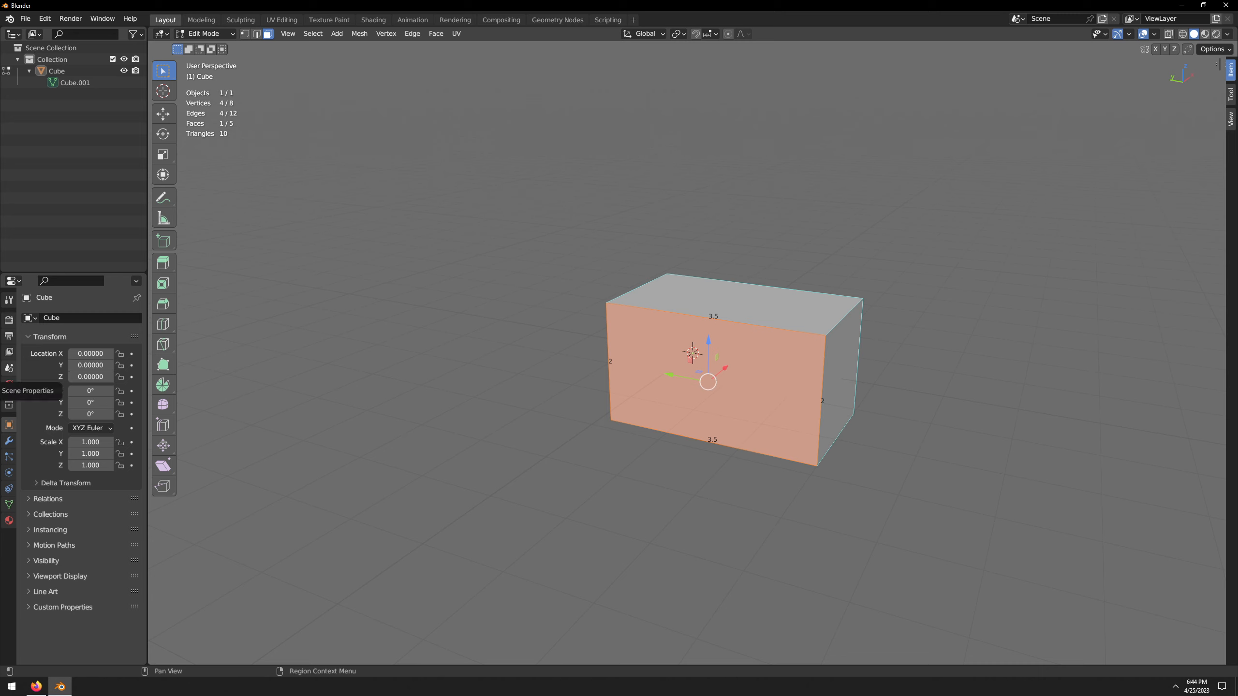
pyautogui.hotkey('alt', 'a')
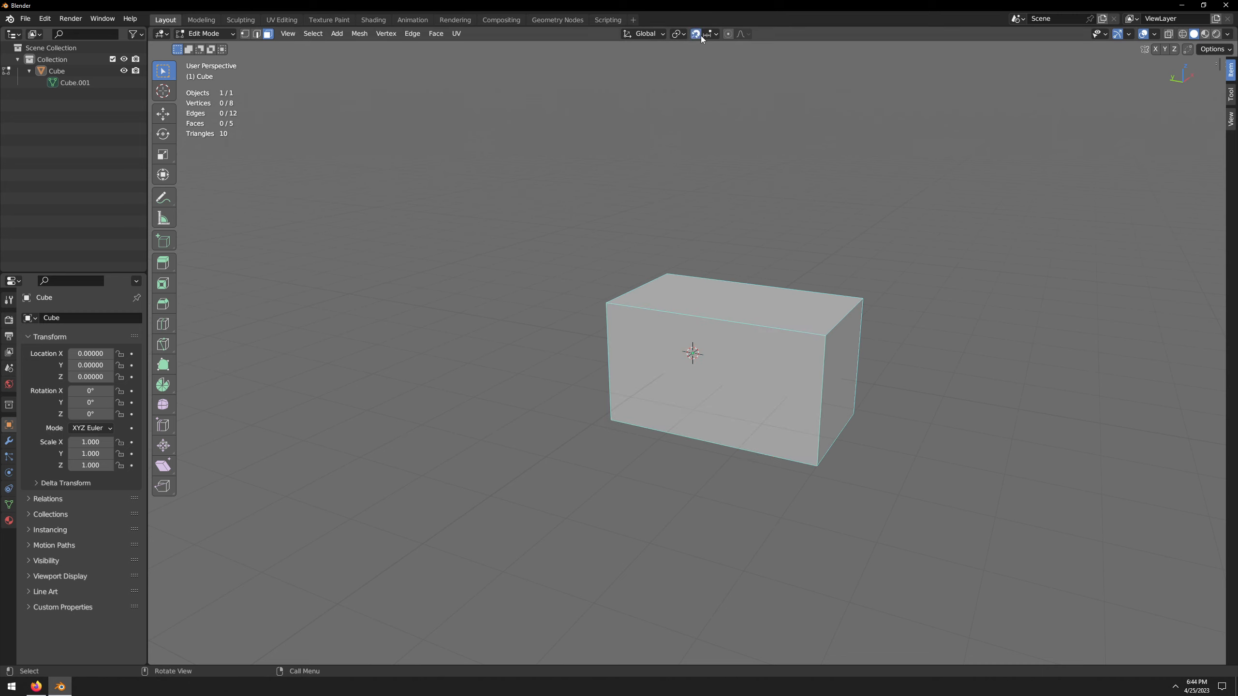
pyautogui.click(709, 34)
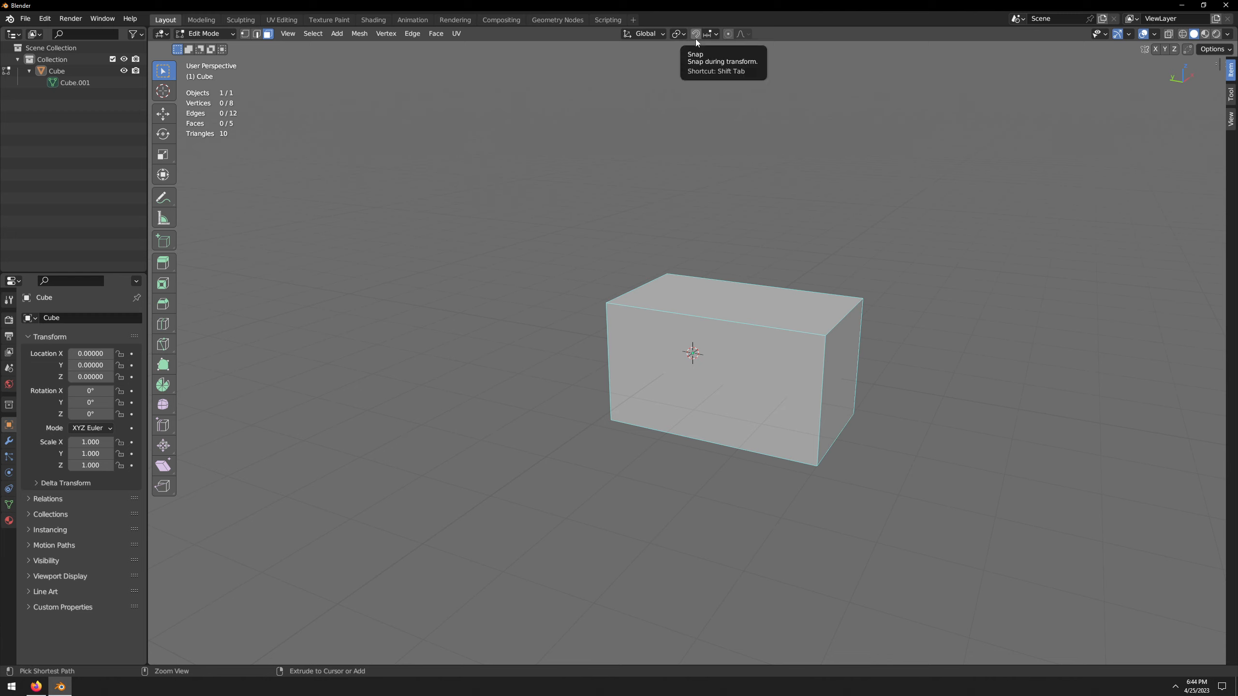
# - Set the snapping targets to Vertex and Edge Center together
pyautogui.click(710, 35)
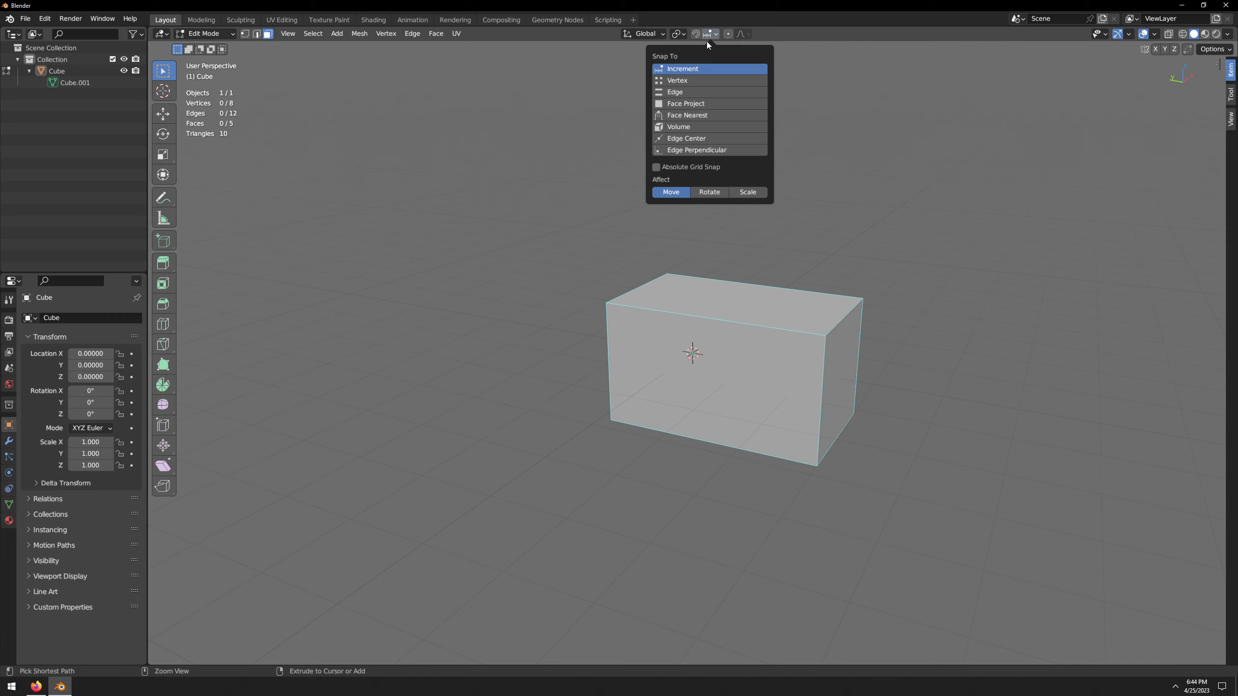
pyautogui.click(694, 81)
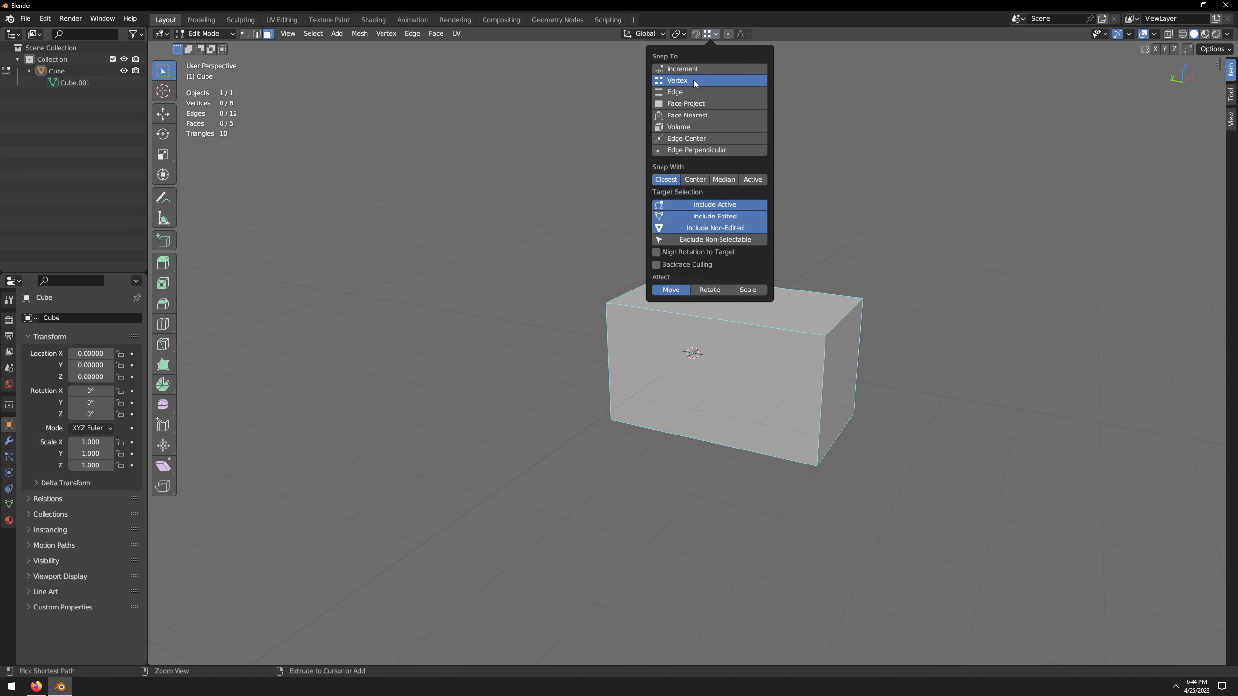
pyautogui.keyDown('shift'); pyautogui.click(721, 139); pyautogui.keyUp('shift')
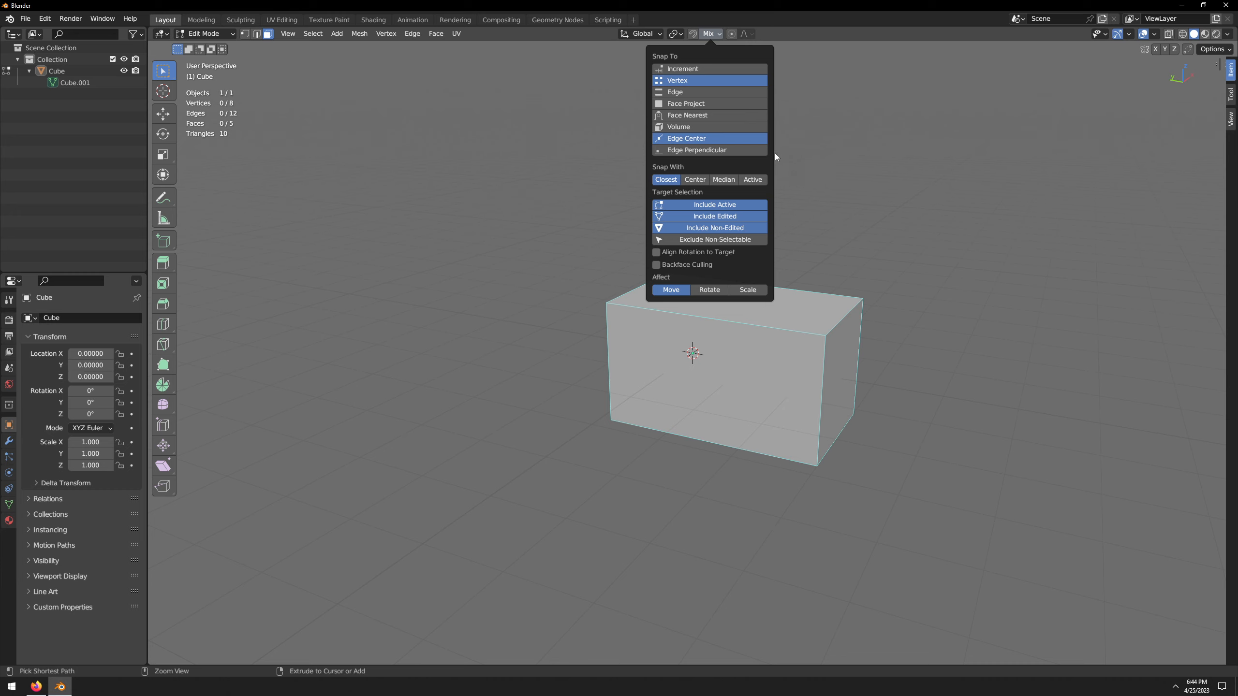
# - Set the transform pivot point to Bounding Box Center
pyautogui.click(682, 37)
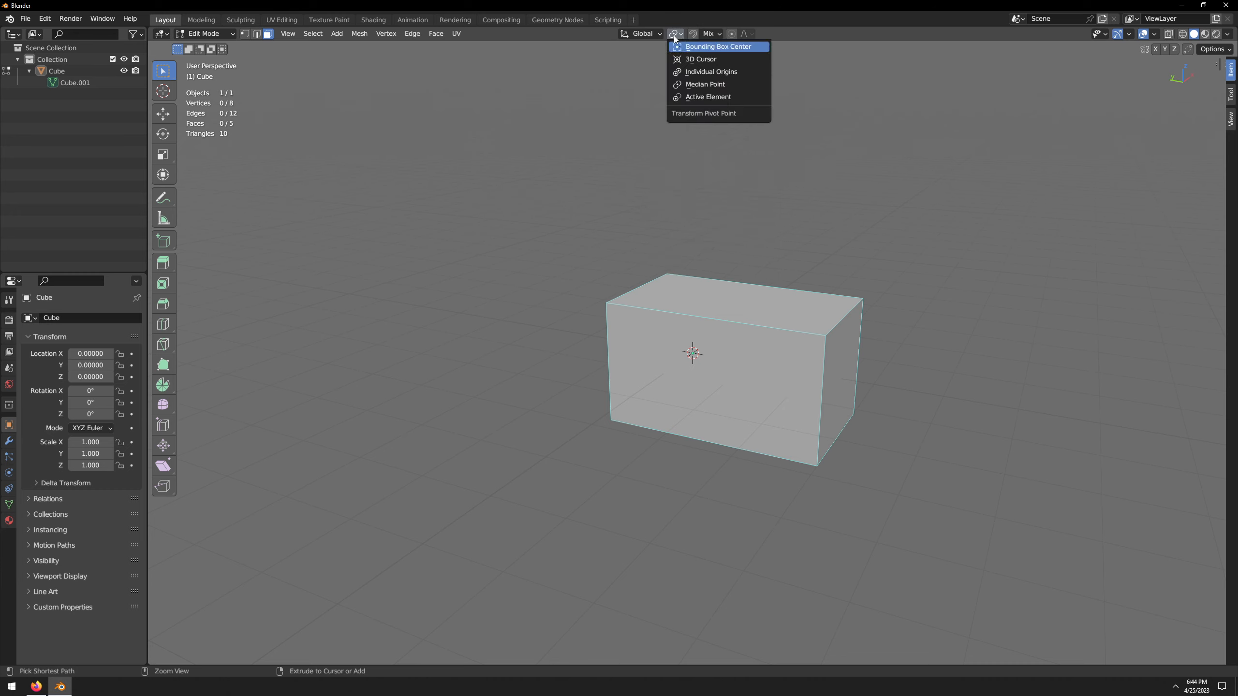
pyautogui.click(702, 46)
pyautogui.click(677, 36)
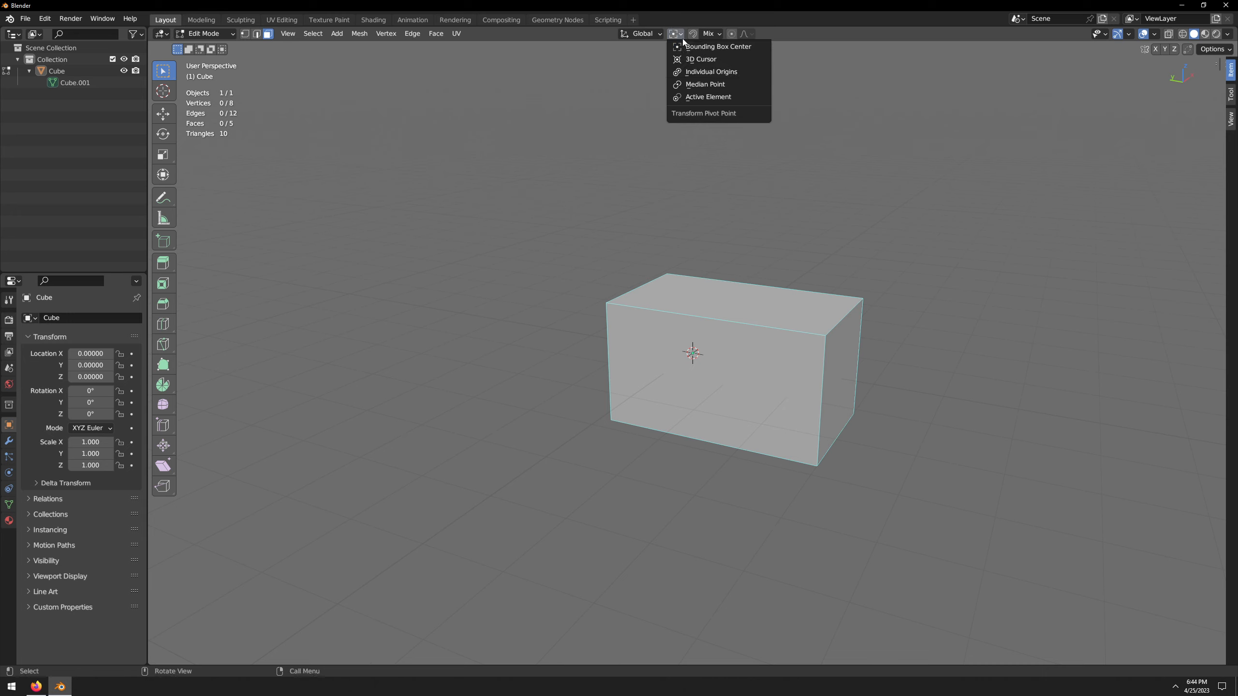
pyautogui.click(677, 33)
pyautogui.click(677, 35)
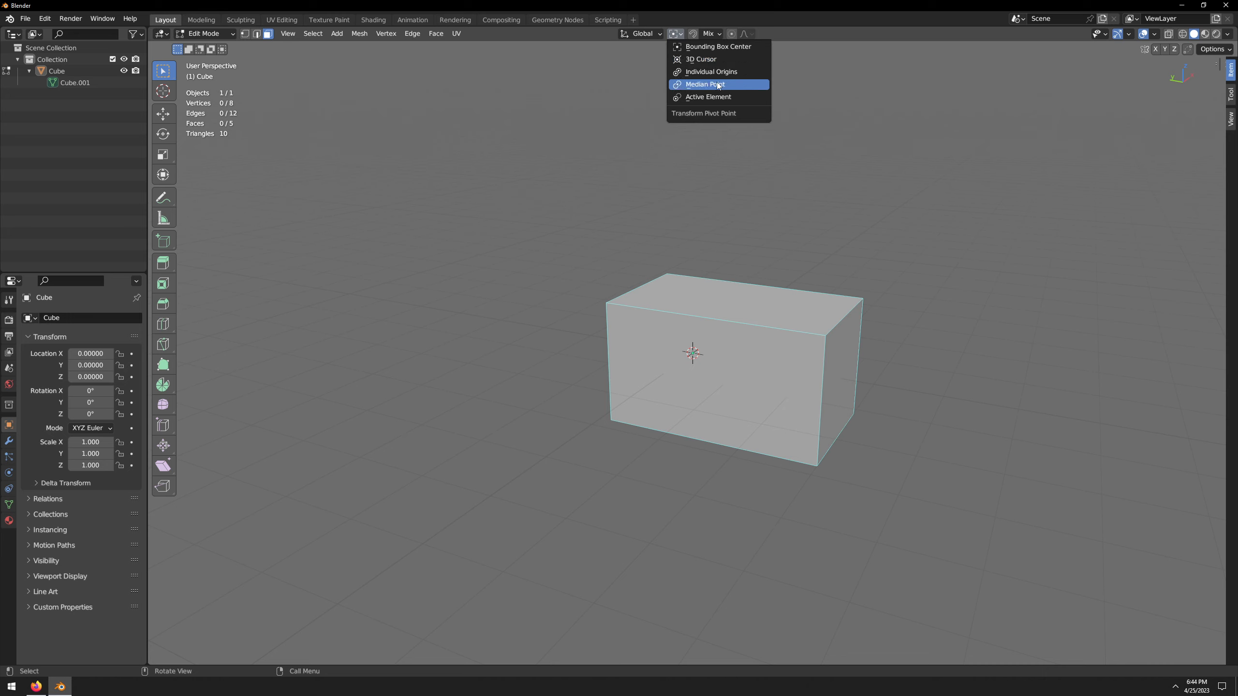
pyautogui.click(707, 46)
# - Review the snapping options, select the box's short end face and clear the selection again
pyautogui.click(711, 33)
pyautogui.click(711, 33)
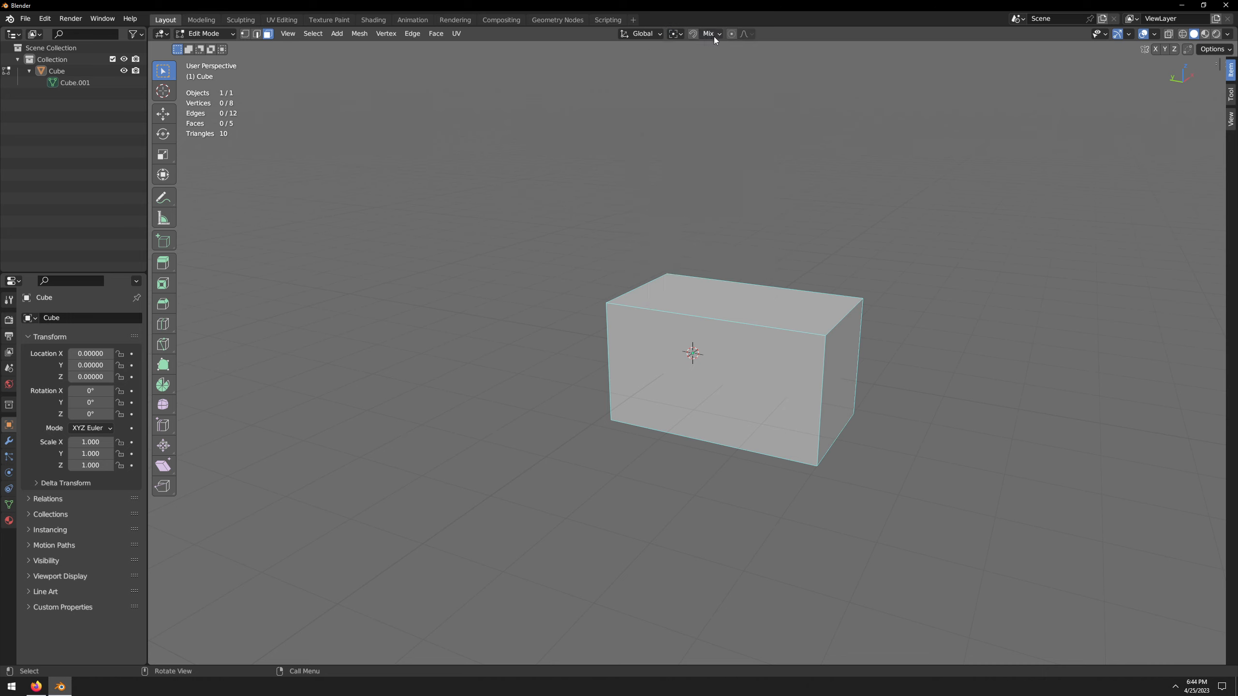
pyautogui.click(711, 36)
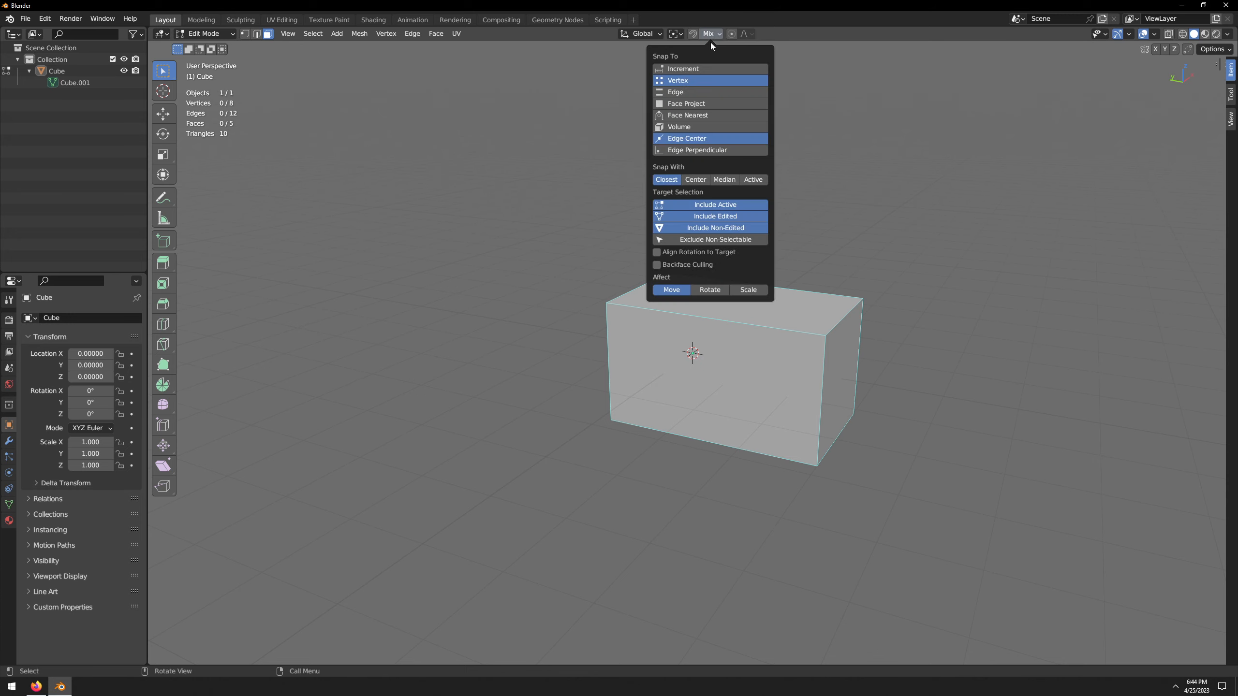
pyautogui.click(824, 348)
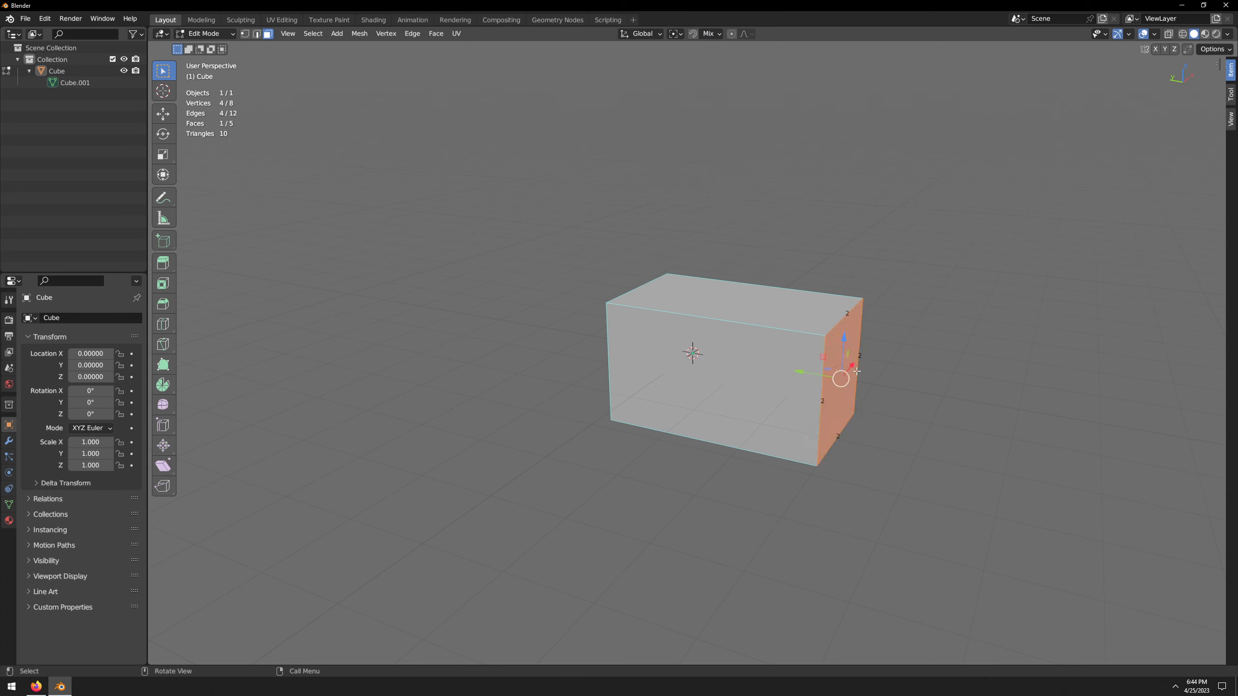
pyautogui.click(711, 35)
pyautogui.click(452, 274)
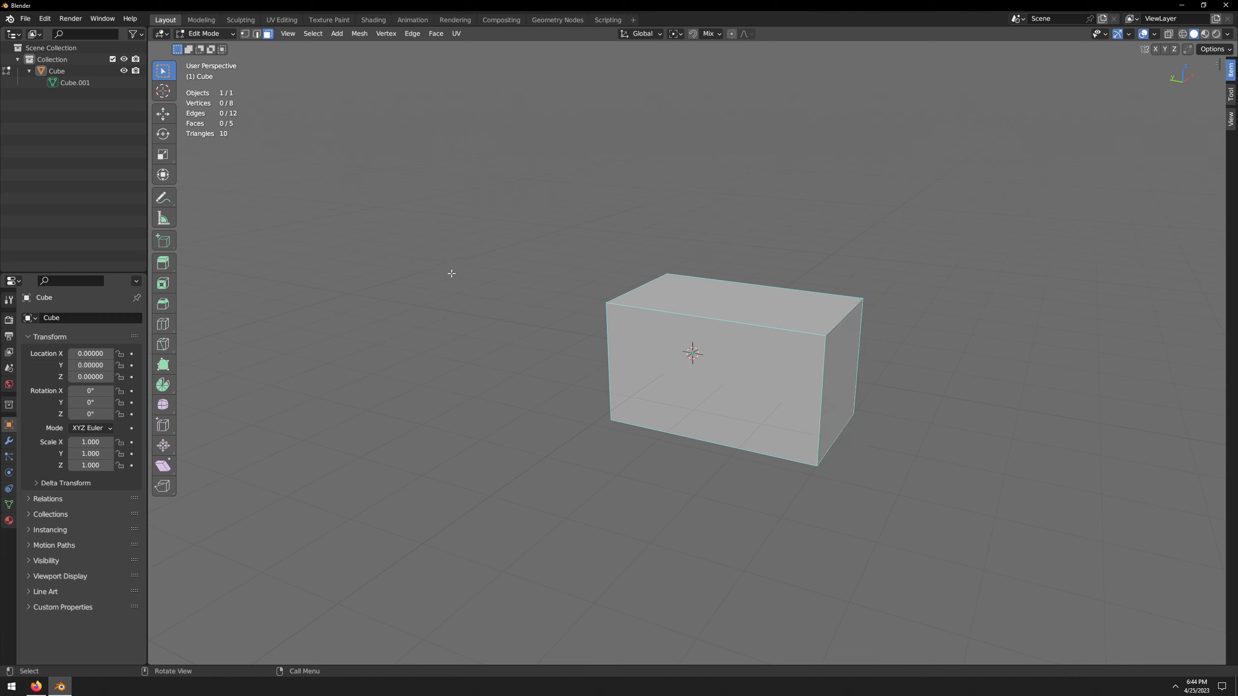
# - Delete the Modeling, Sculpting and Texture Paint workspaces
pyautogui.rightClick(202, 19)
pyautogui.click(161, 51)
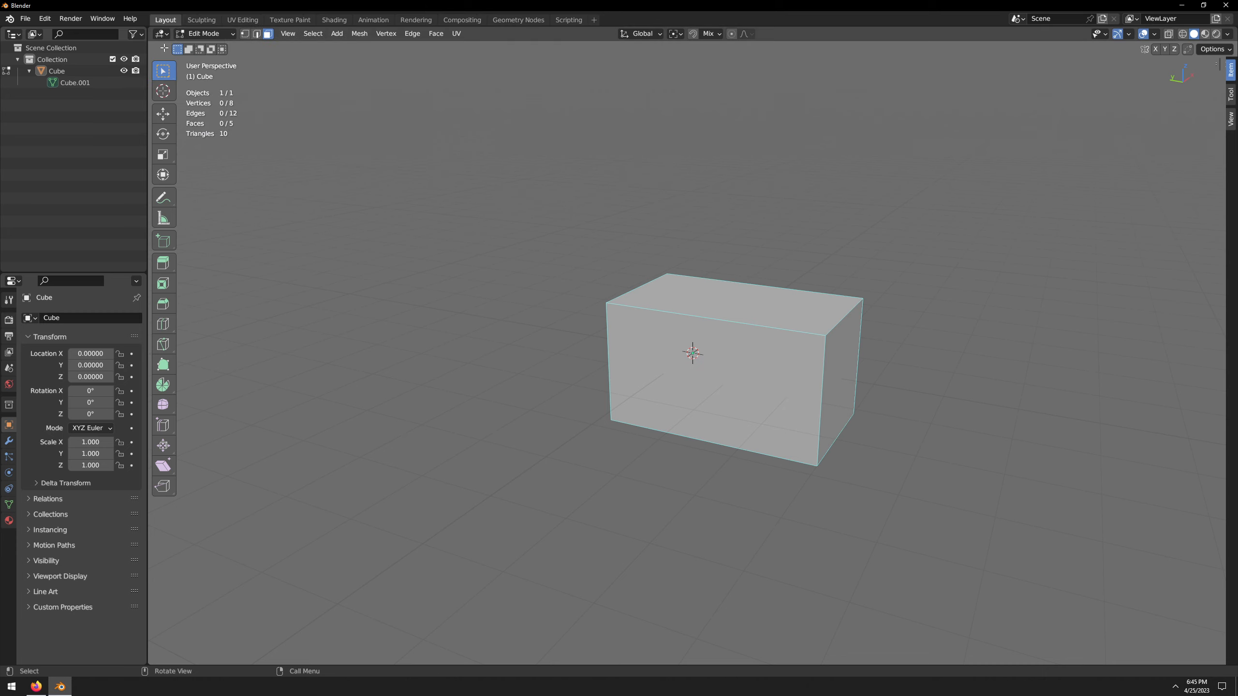
pyautogui.rightClick(203, 22)
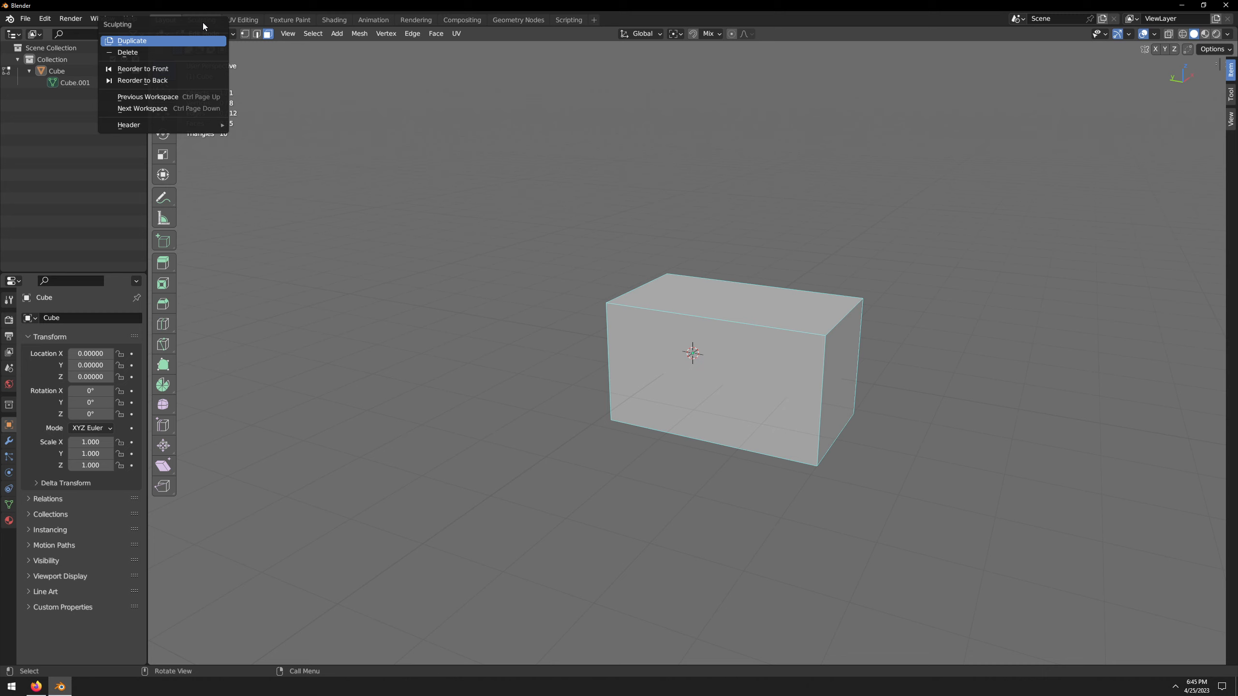
pyautogui.click(186, 53)
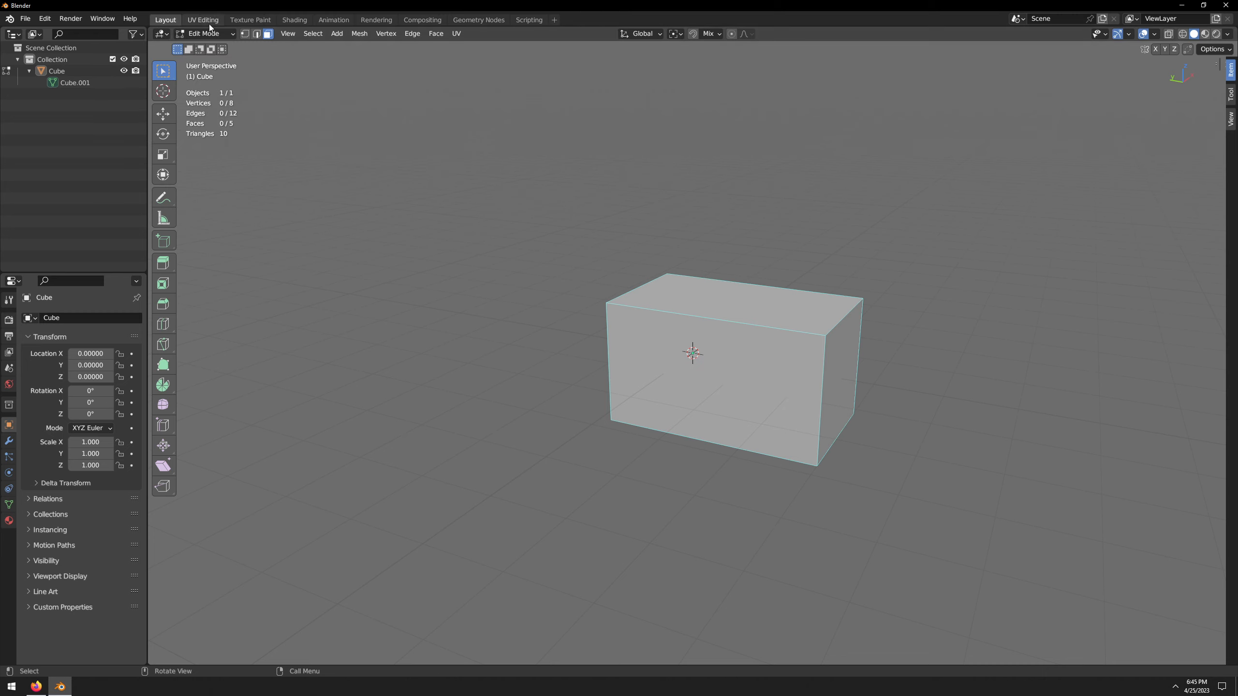
pyautogui.rightClick(251, 22)
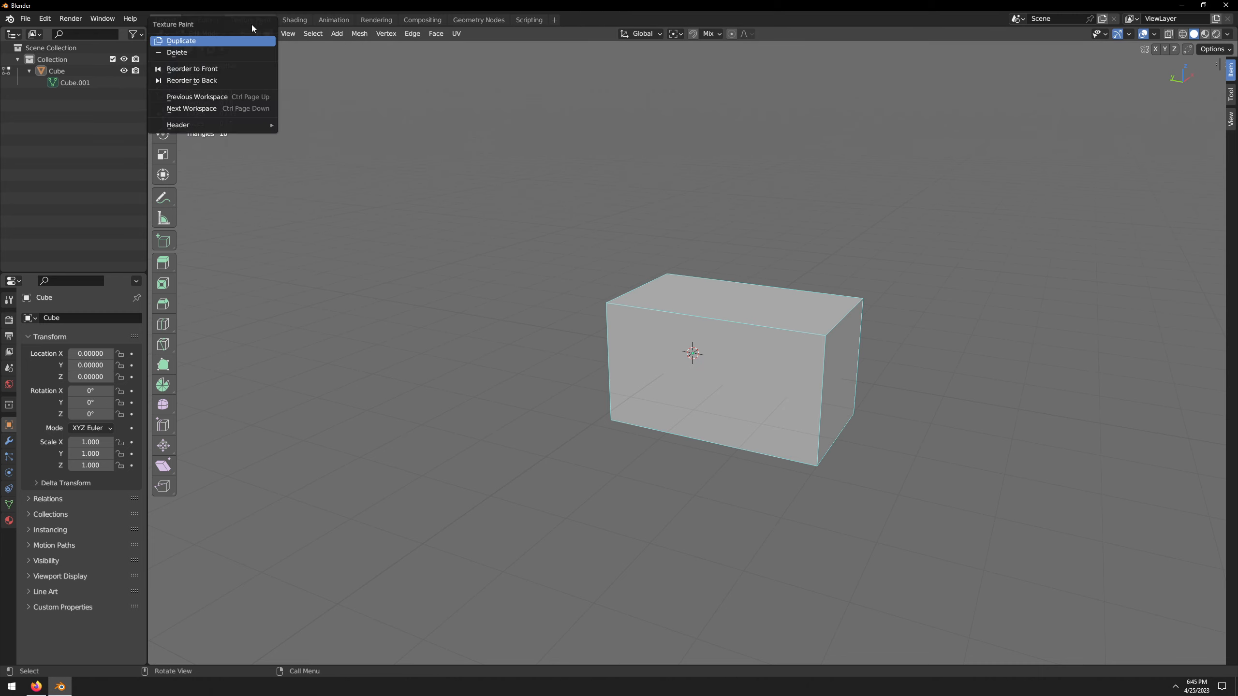
pyautogui.click(232, 53)
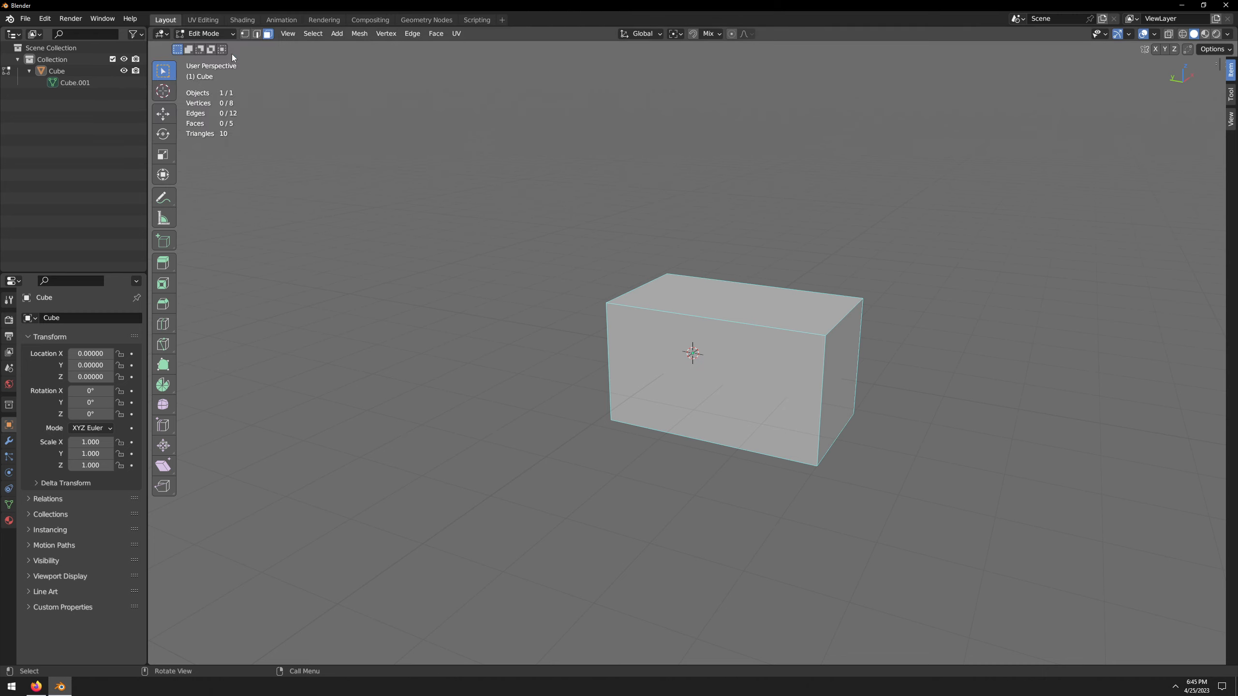
# - Delete the Animation, Rendering, Compositing and Geometry Nodes workspaces, keeping Layout, UV Editing, Shading and Scripting
pyautogui.click(256, 25)
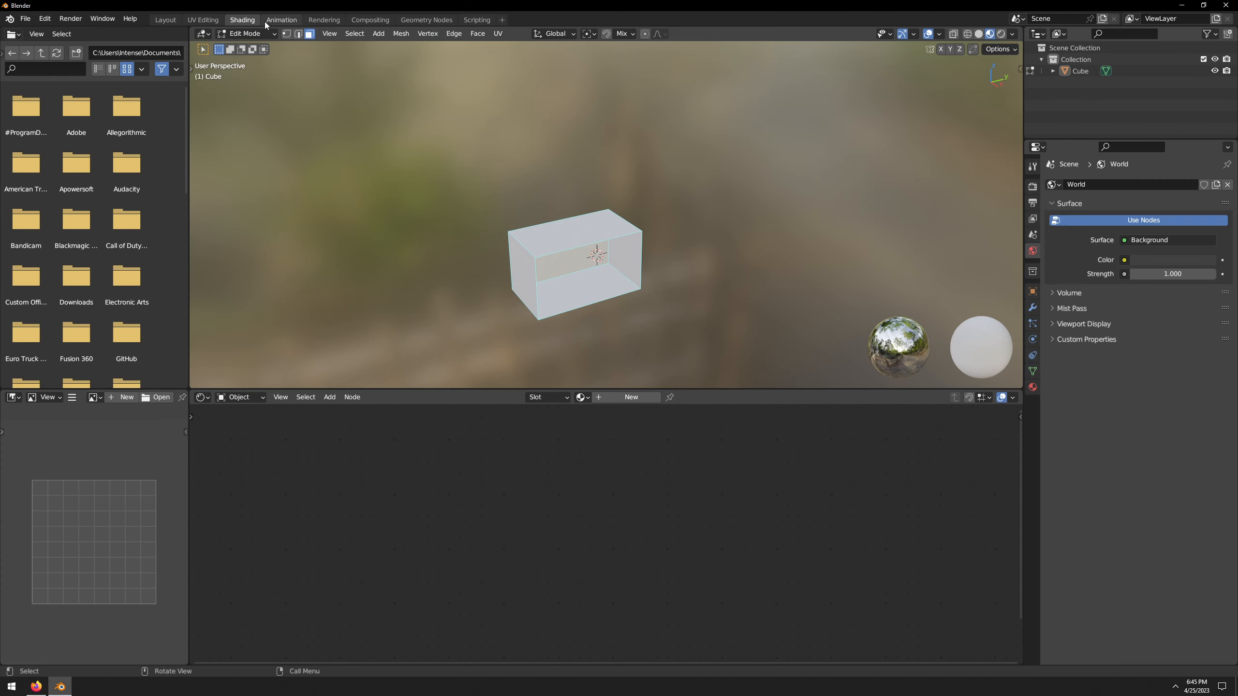
pyautogui.click(174, 19)
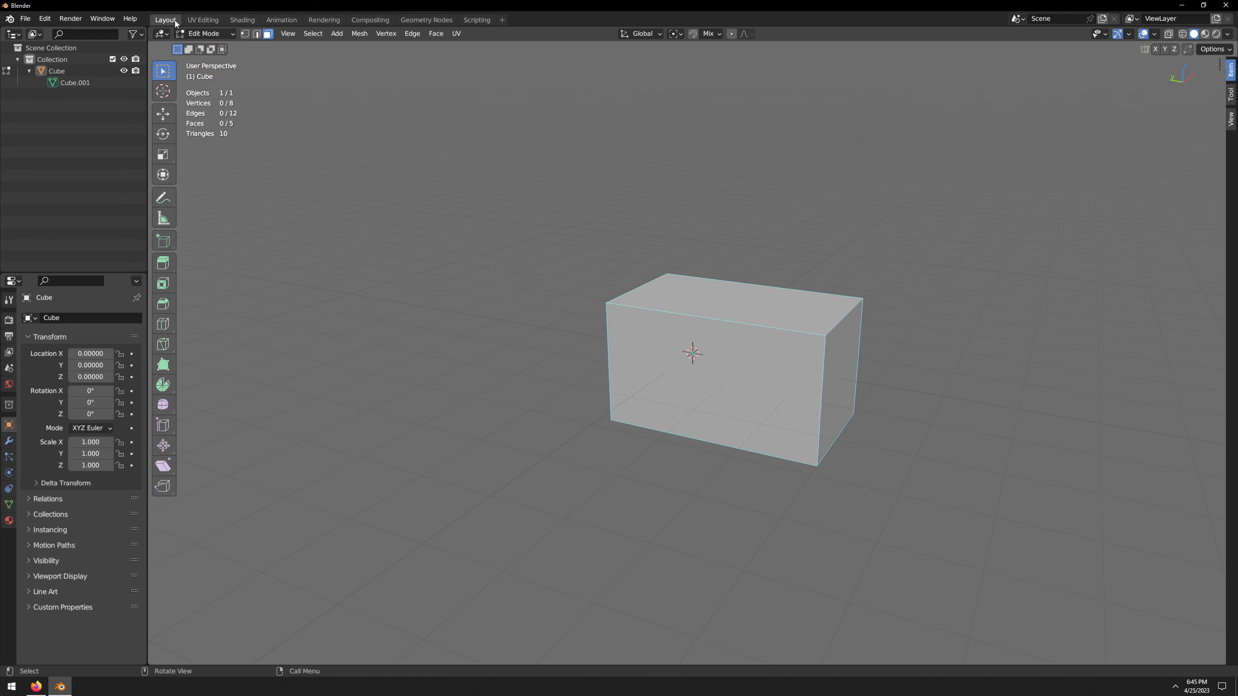
pyautogui.click(285, 21)
pyautogui.rightClick(285, 22)
pyautogui.click(261, 53)
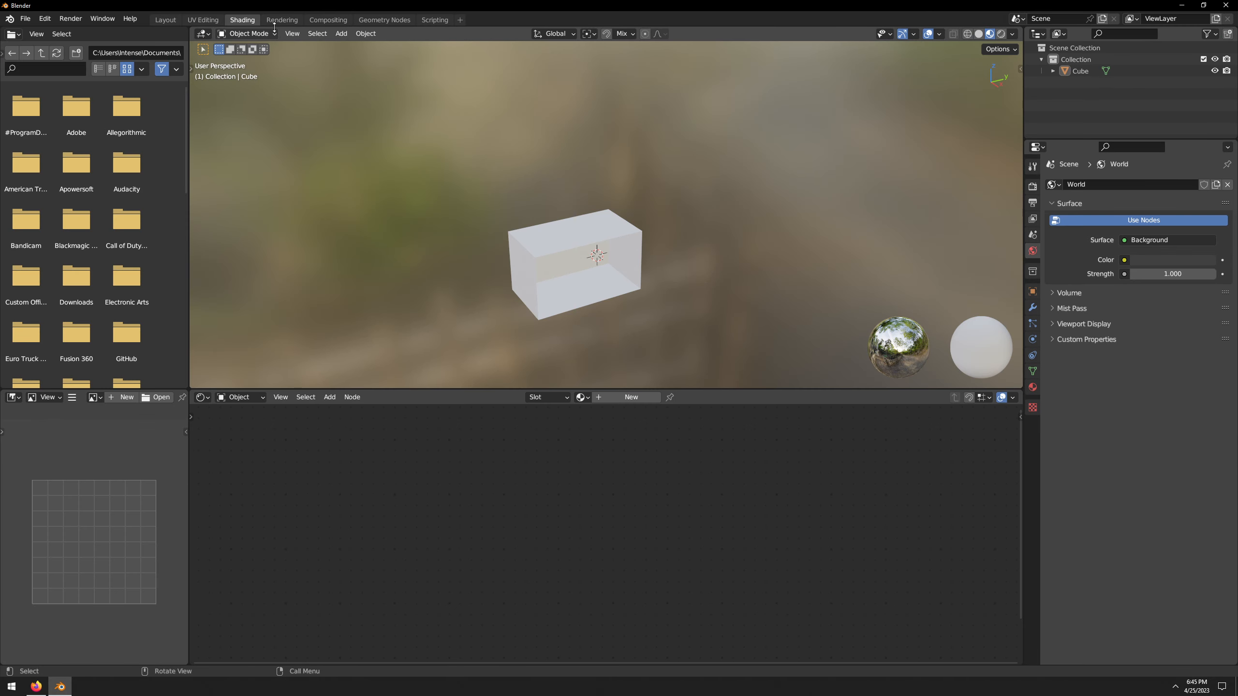
pyautogui.rightClick(277, 22)
pyautogui.click(261, 52)
pyautogui.rightClick(287, 21)
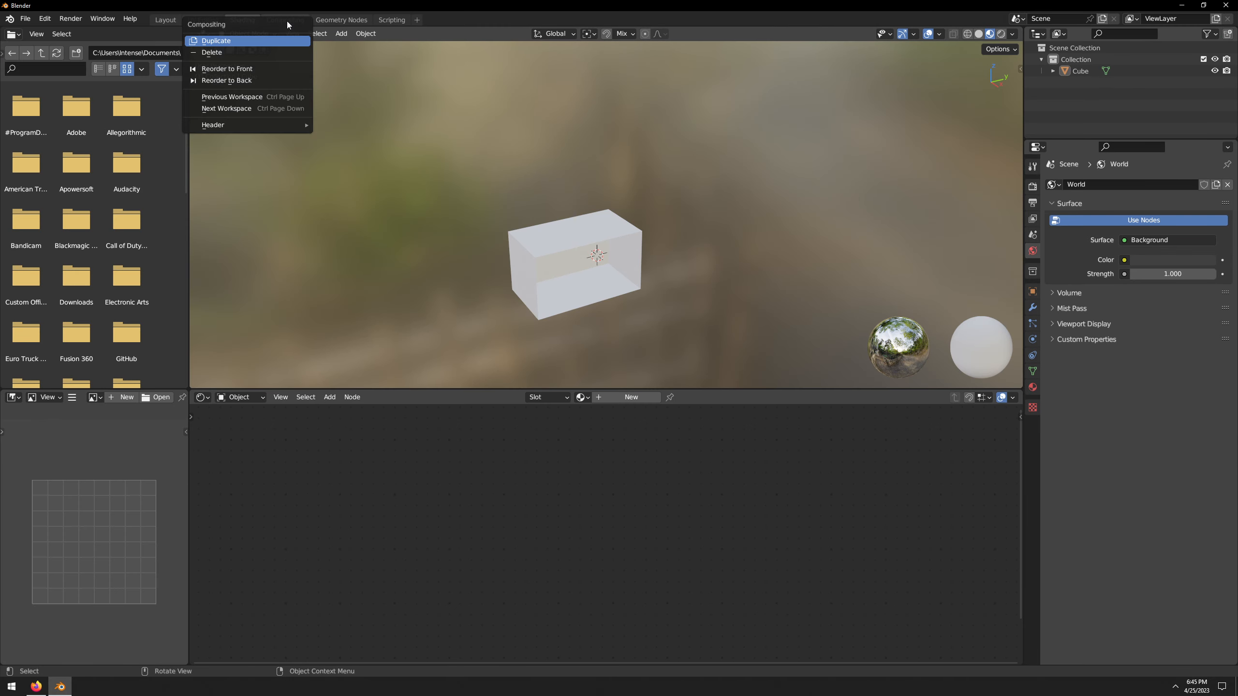
pyautogui.click(284, 51)
pyautogui.rightClick(288, 21)
pyautogui.click(281, 52)
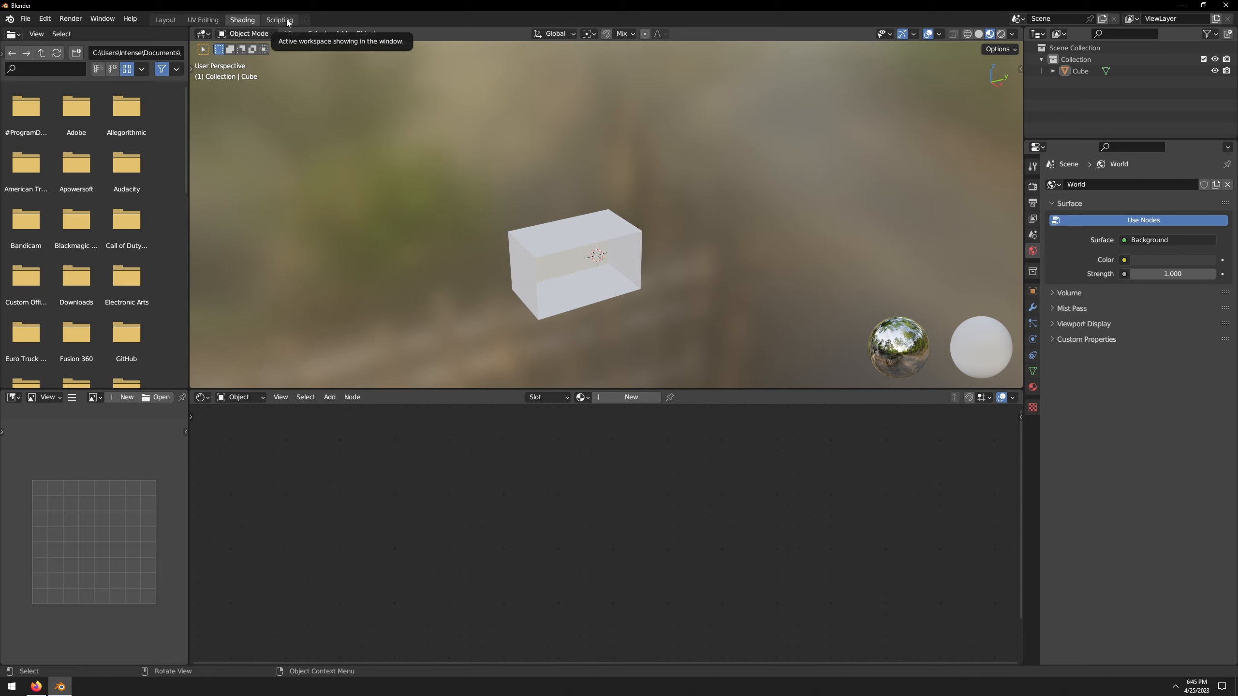
# - Look through the Layout, UV Editing and Shading workspaces and return to Layout
pyautogui.click(165, 20)
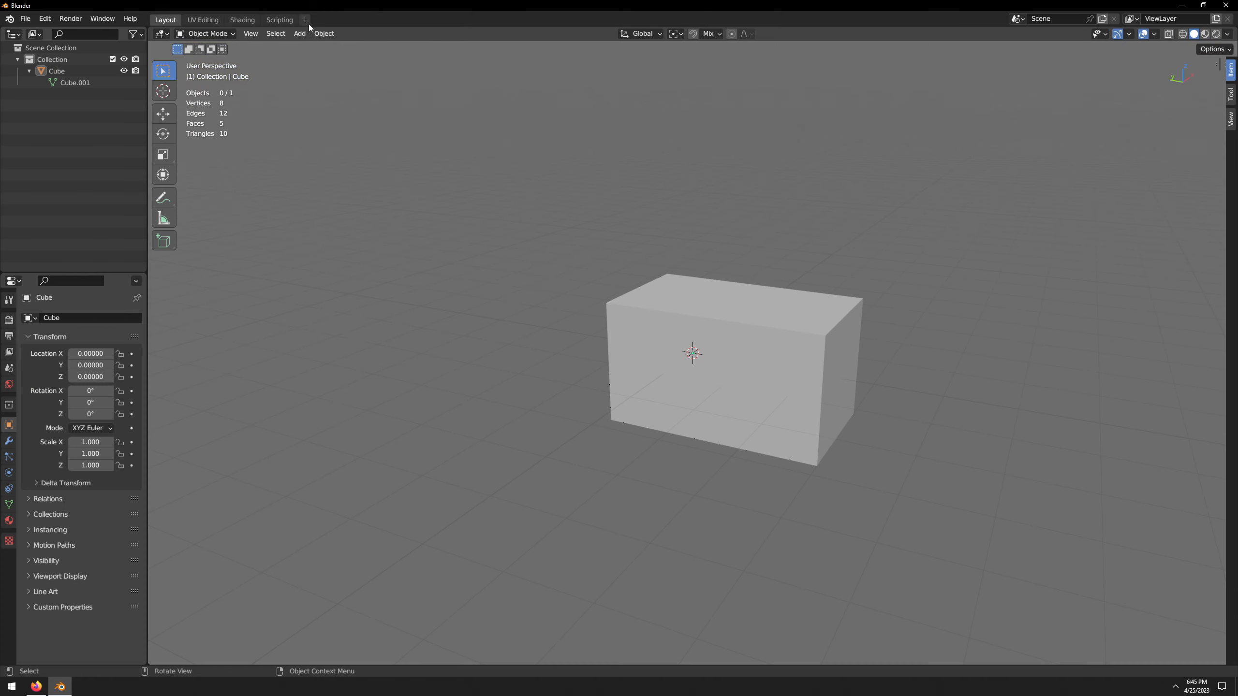
pyautogui.click(203, 20)
pyautogui.click(242, 20)
pyautogui.click(203, 20)
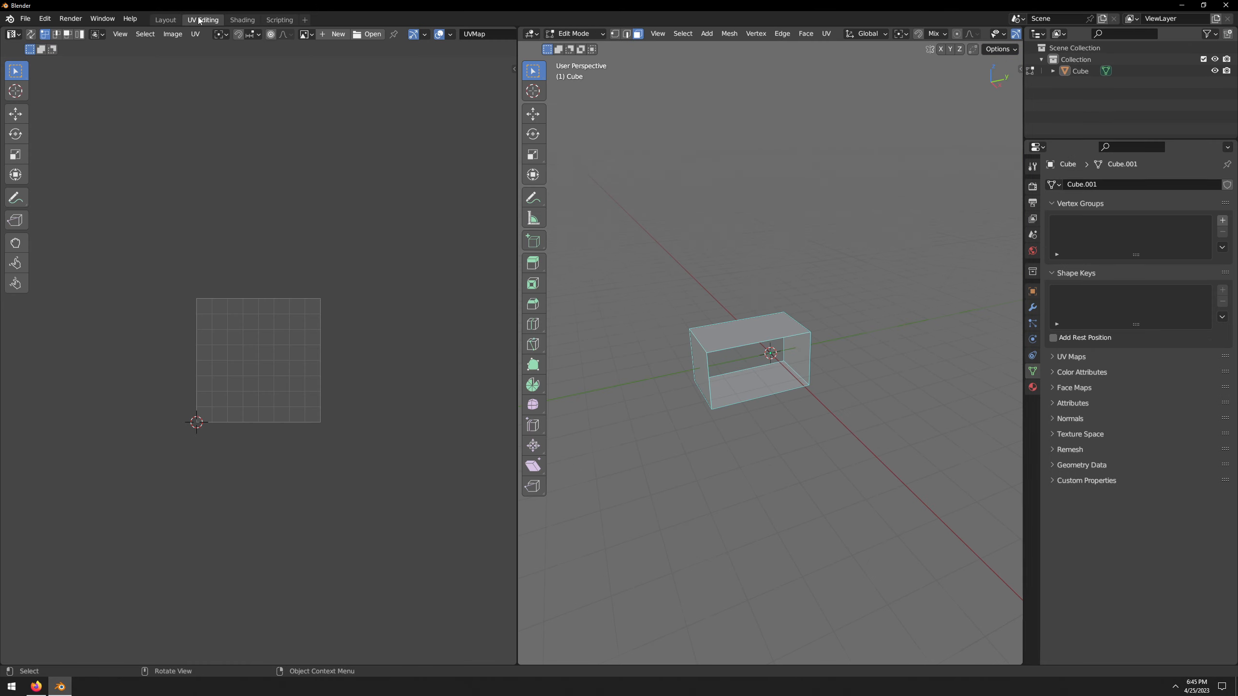
pyautogui.click(168, 20)
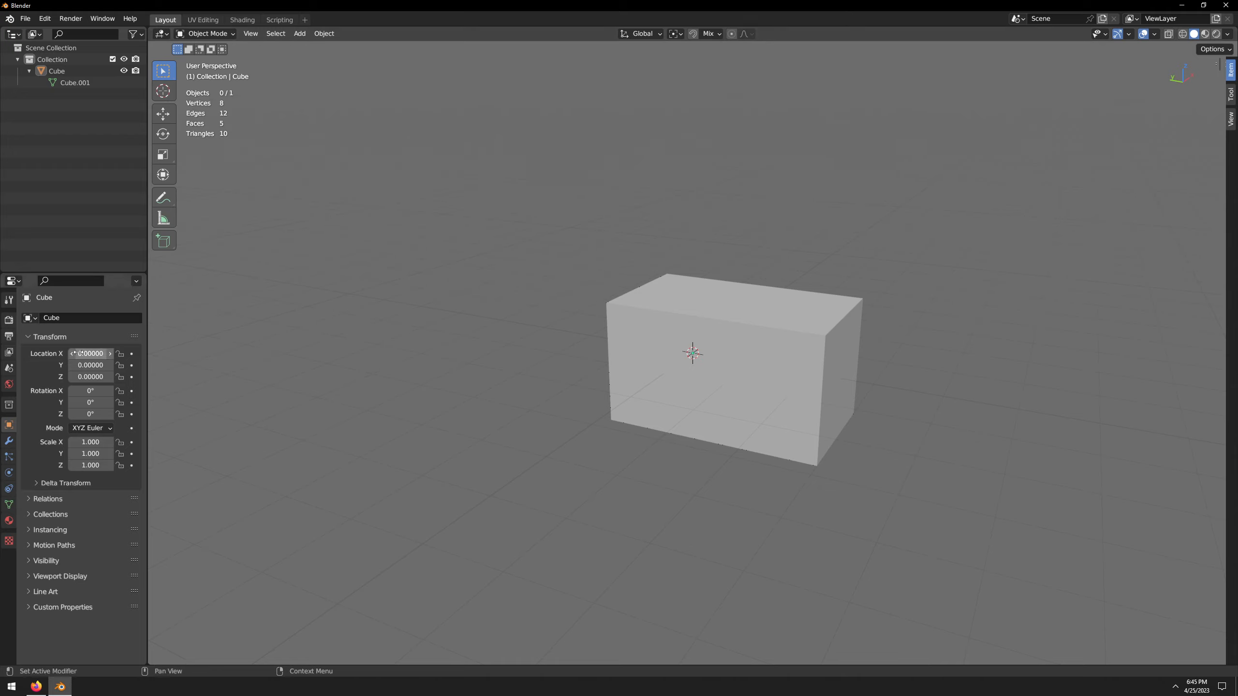
# - Open the Preferences window, save the preferences and enlarge the window
pyautogui.click(45, 19)
pyautogui.click(88, 178)
pyautogui.moveTo(206, 23); pyautogui.dragTo(535, 95)
pyautogui.click(340, 392)
pyautogui.click(369, 364)
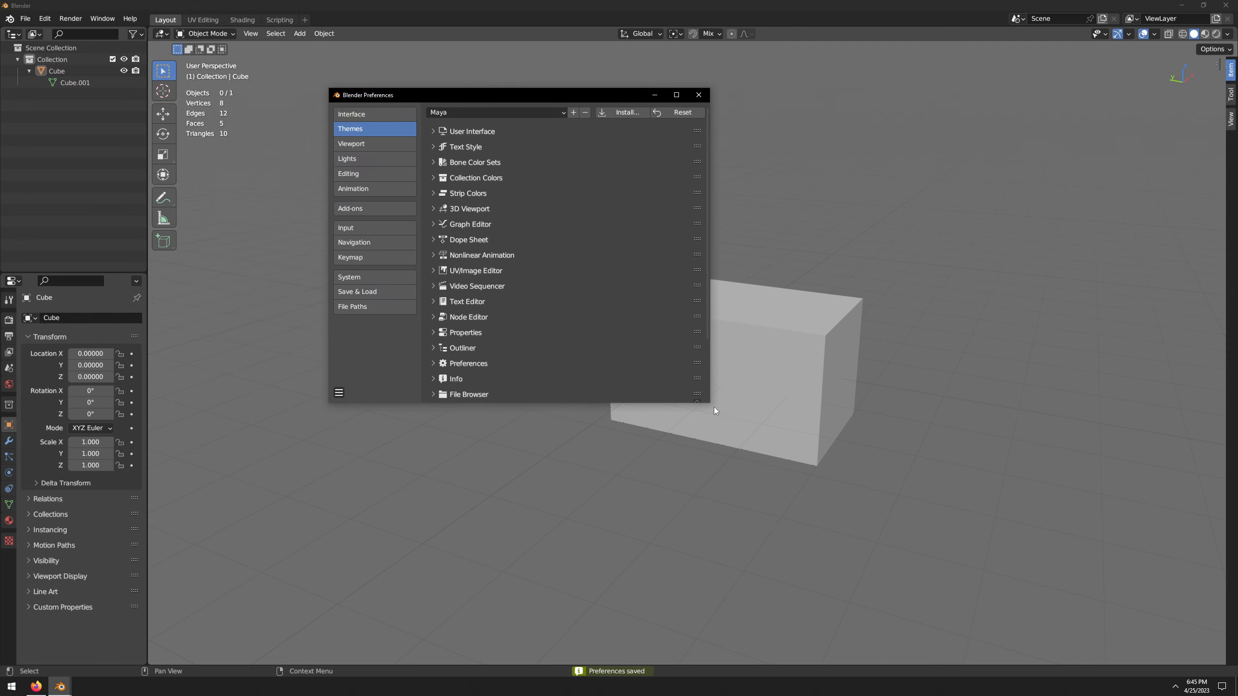
pyautogui.moveTo(709, 403); pyautogui.dragTo(1025, 539)
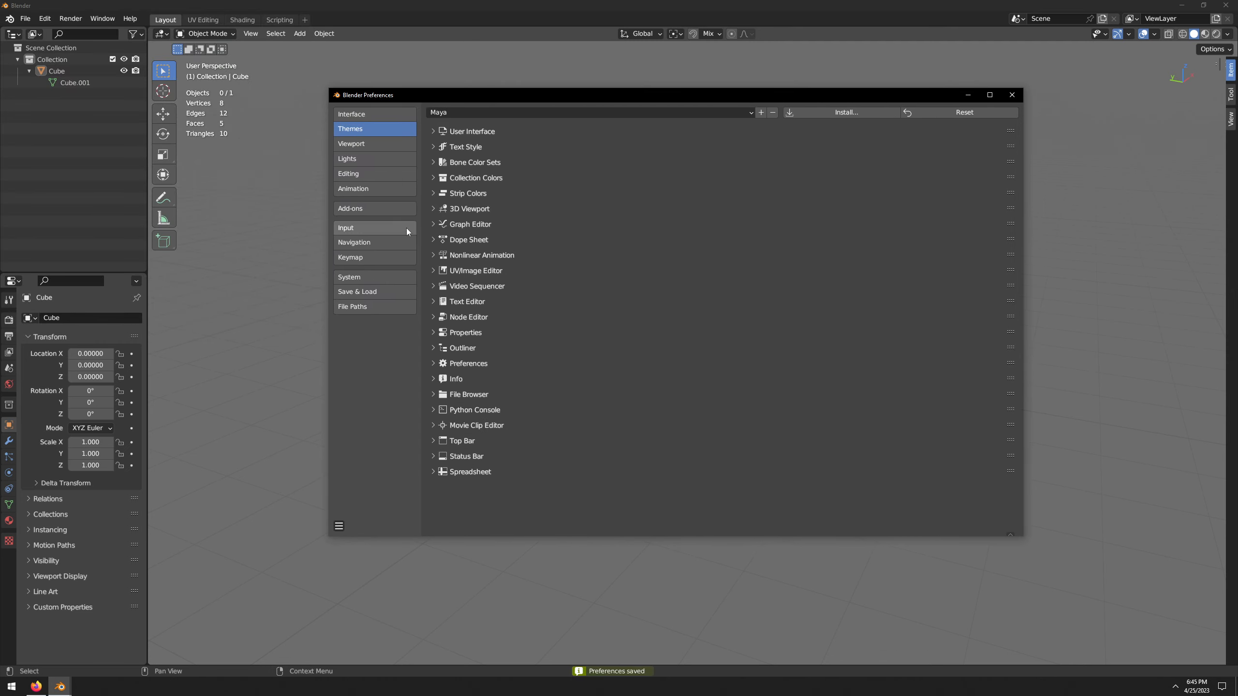
# - Show the Keymap preferences, review the available presets and keep the Blender keymap
pyautogui.click(361, 257)
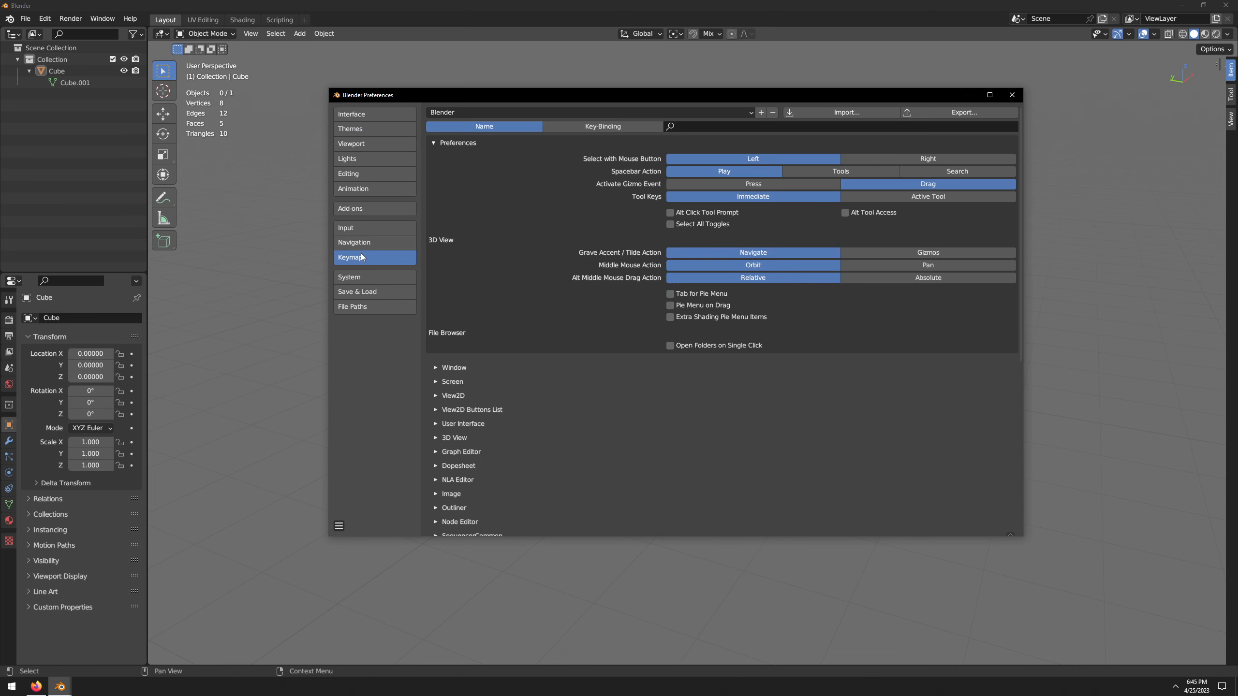
pyautogui.click(484, 116)
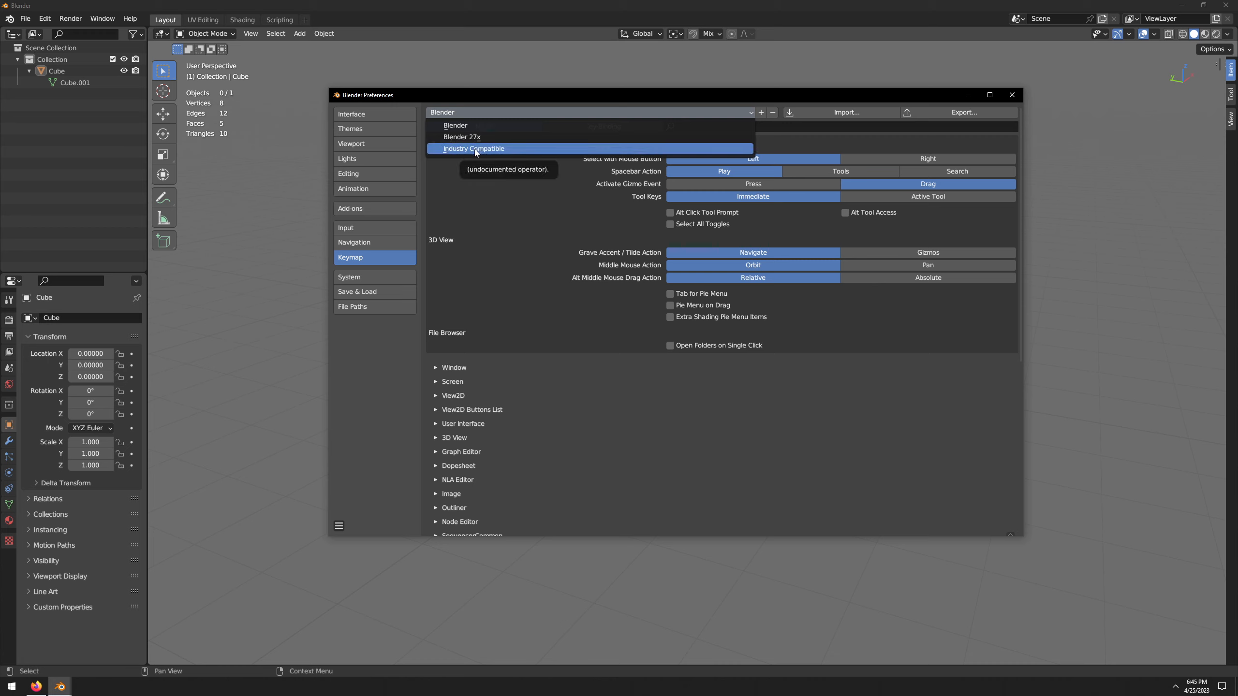
pyautogui.click(492, 125)
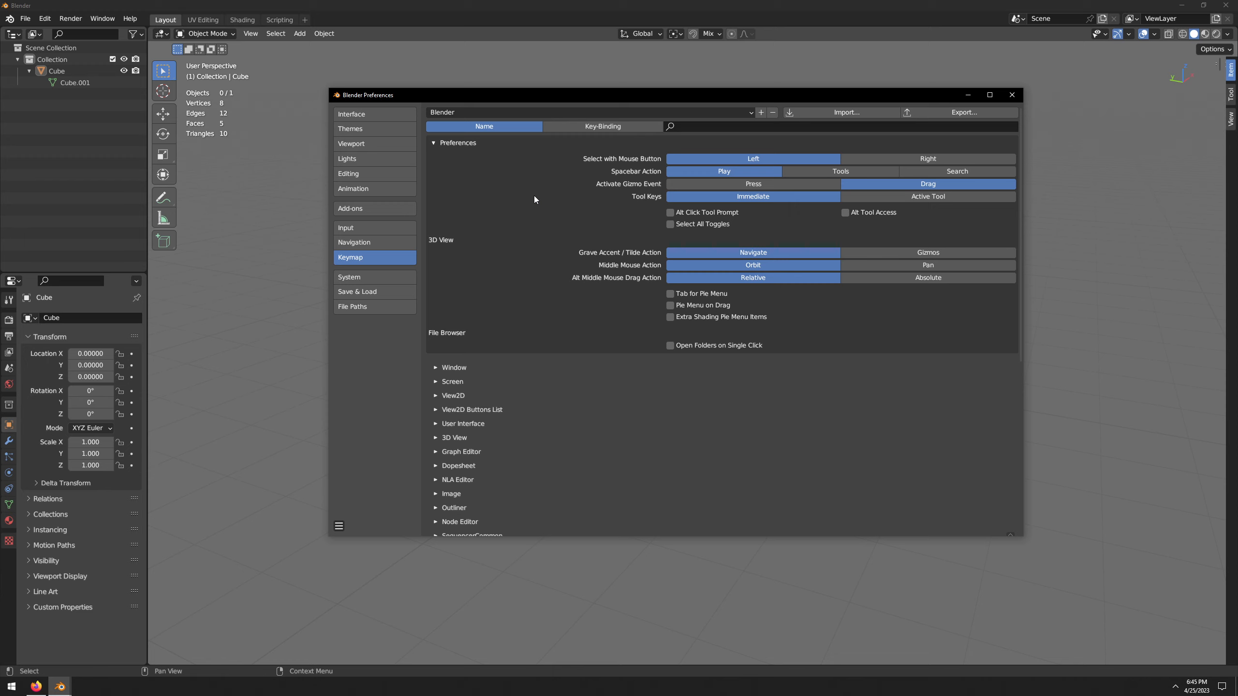
pyautogui.click(470, 115)
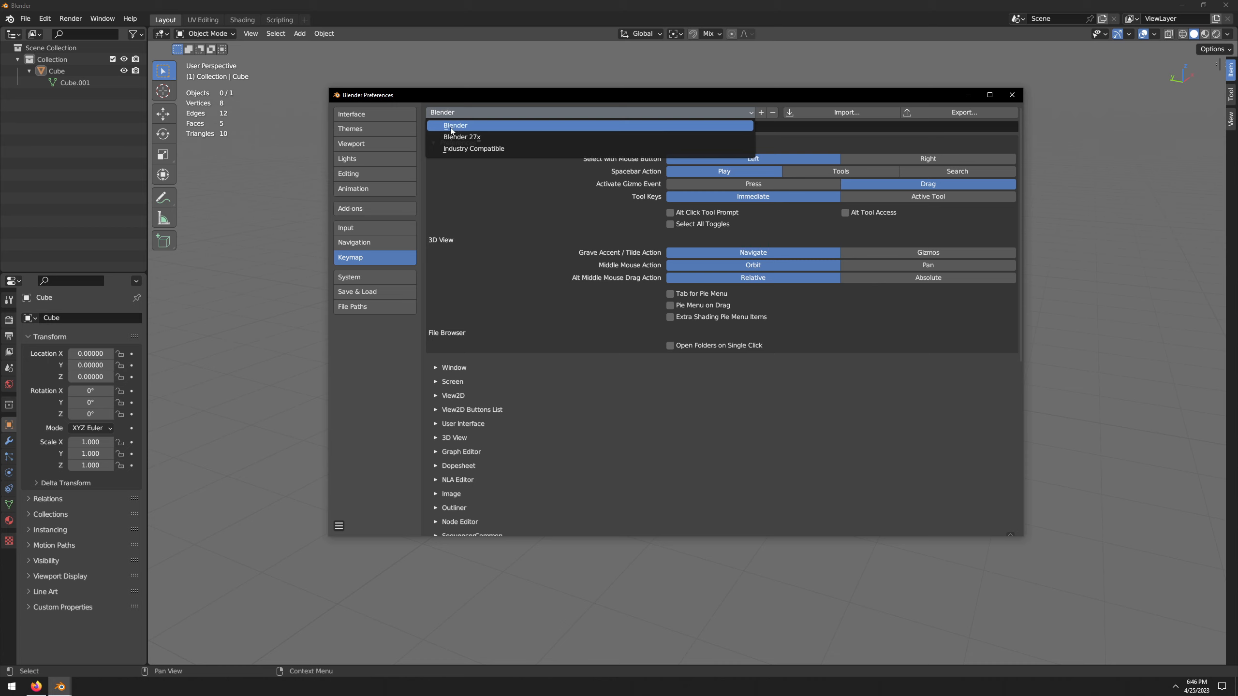
pyautogui.press('Escape')
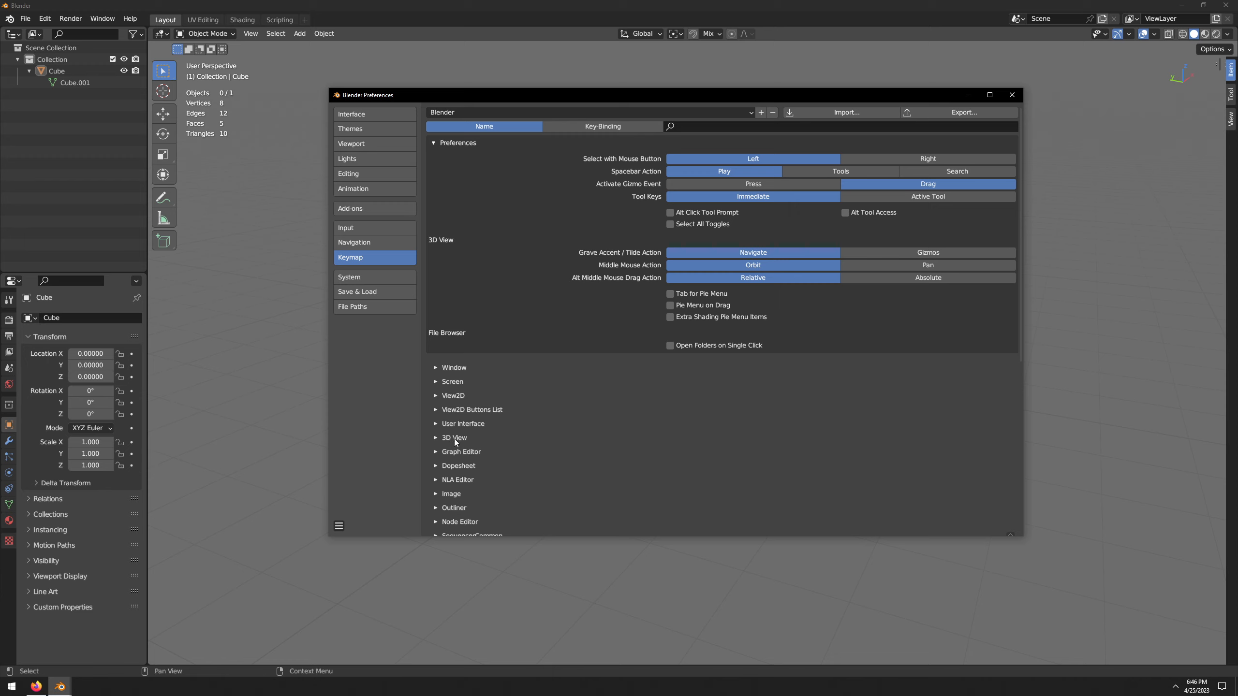
# - Expand the 3D View (Global) shortcuts in the keymap and bring up the keymap notes in Sublime Text
pyautogui.click(438, 439)
pyautogui.click(448, 452)
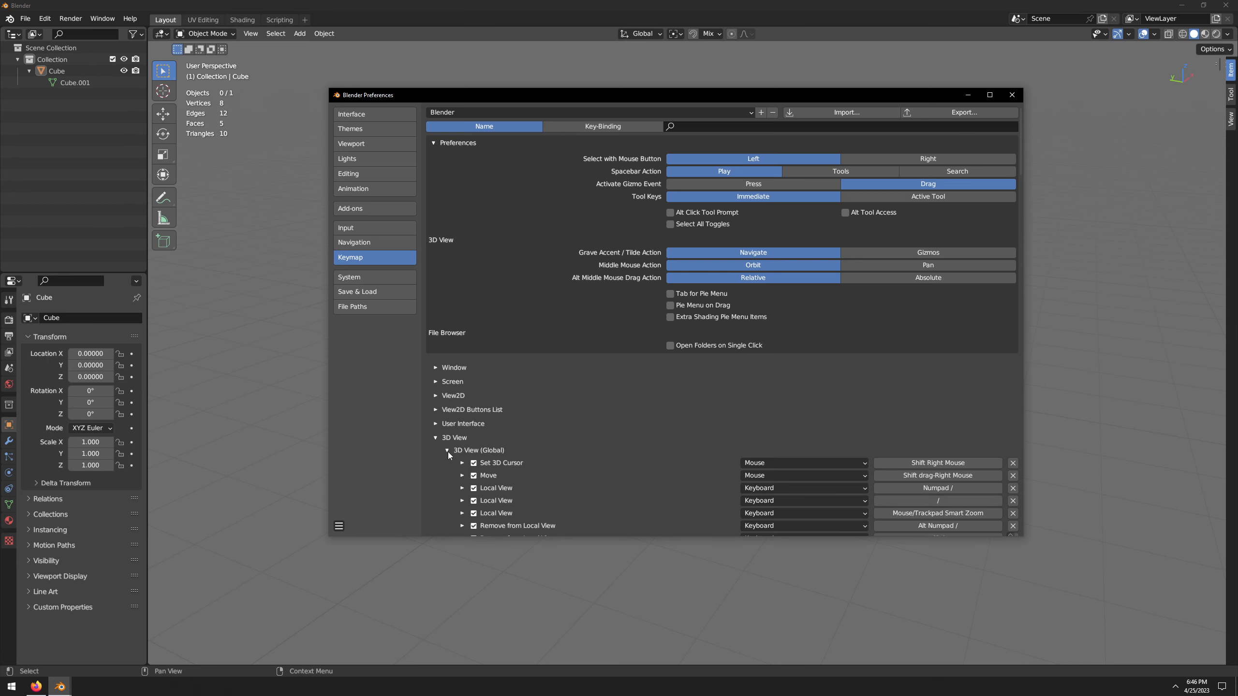
pyautogui.scroll(-4, 474, 437)
pyautogui.click(448, 374)
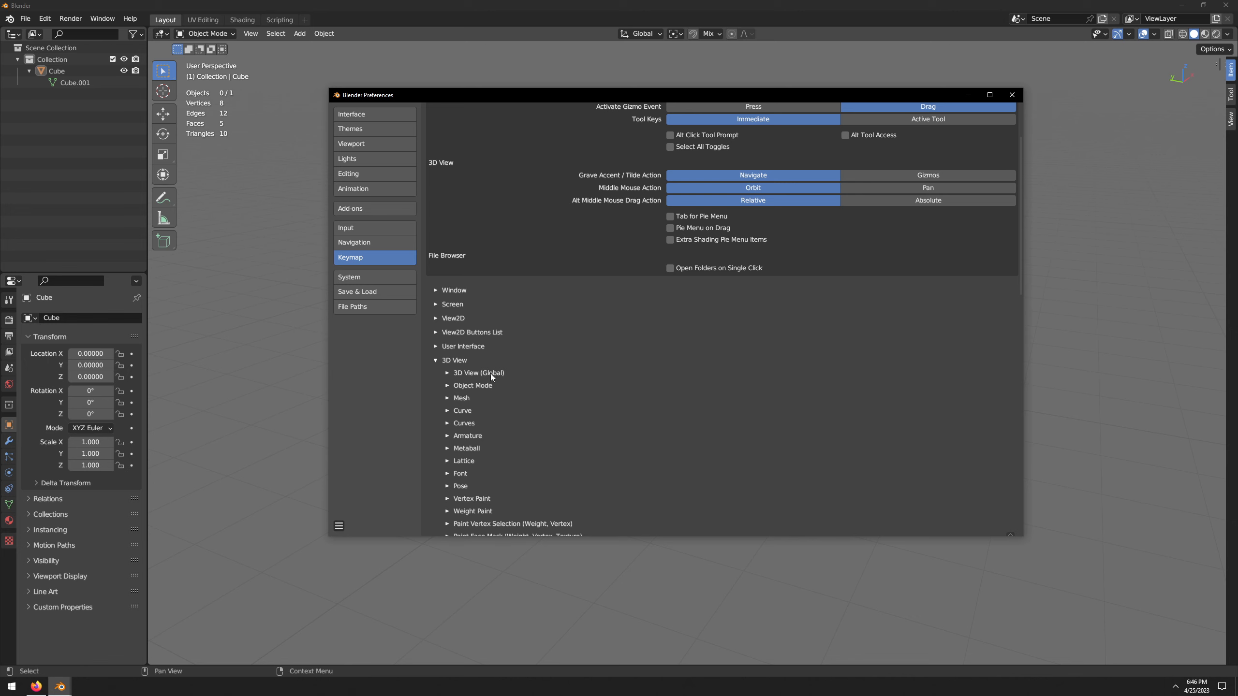
pyautogui.click(447, 373)
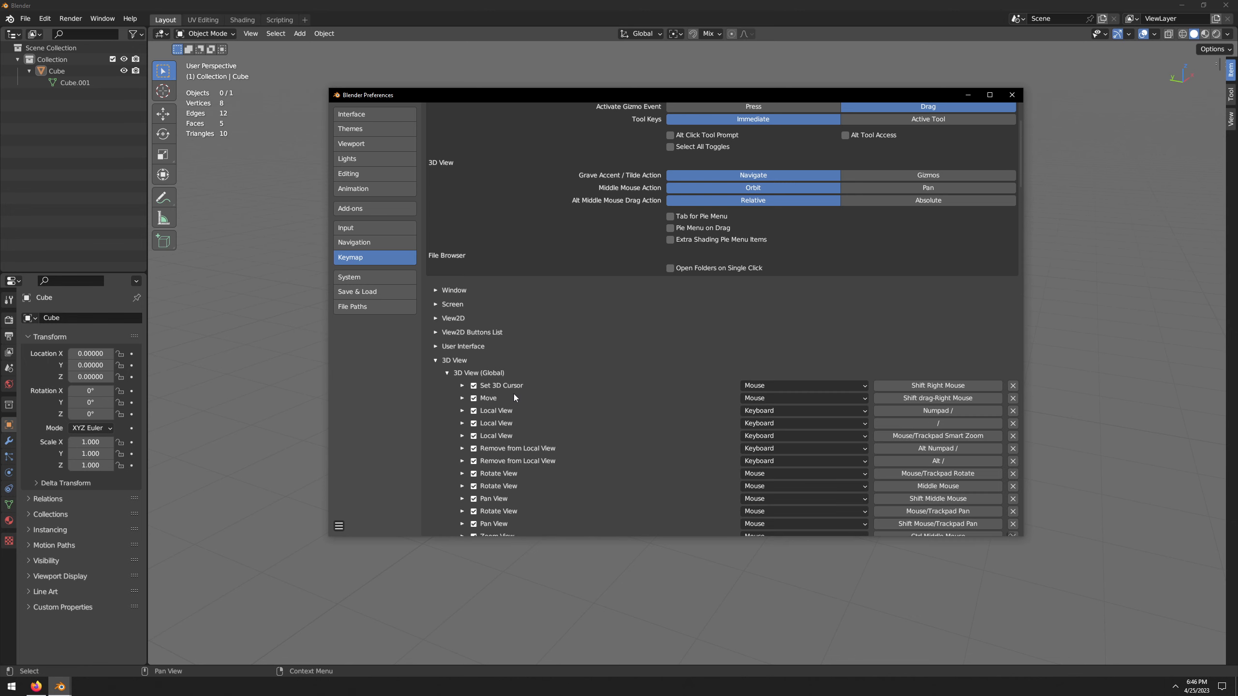
pyautogui.scroll(-3, 513, 398)
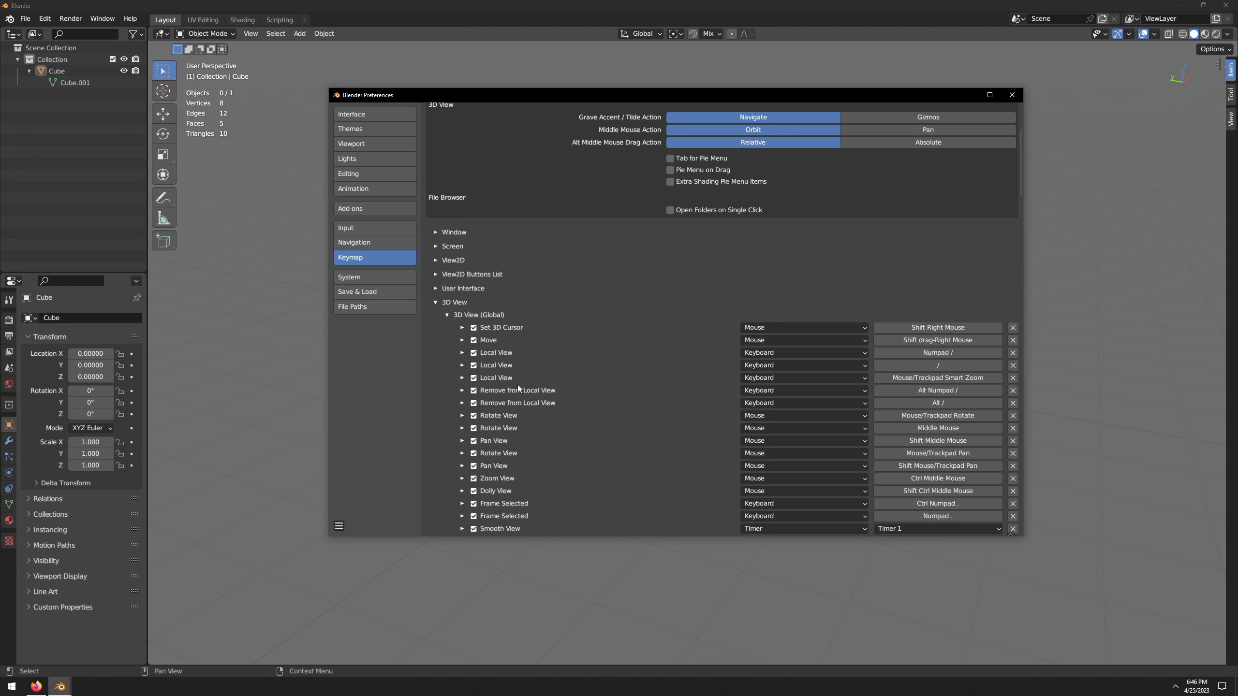
pyautogui.moveTo(0, 170); pyautogui.dragTo(938, 161)
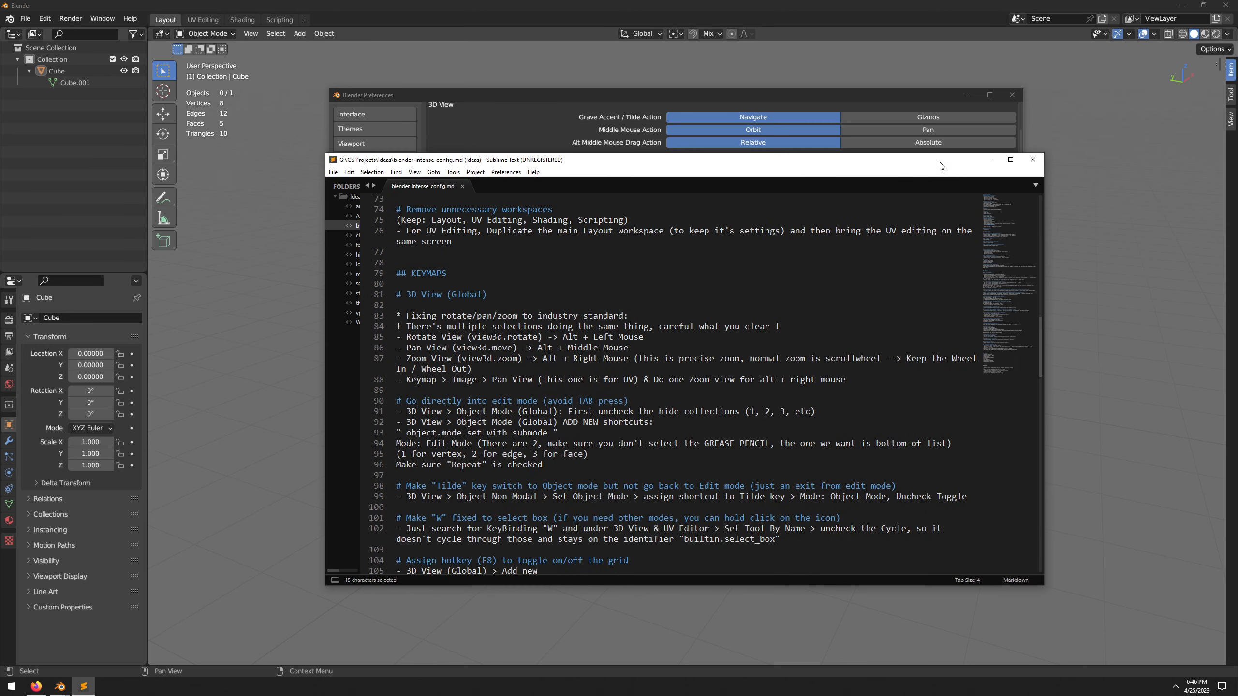
# - Review the notes on fixing rotate, pan and zoom to industry standard and return to Blender's Keymap preferences
pyautogui.moveTo(405, 315); pyautogui.dragTo(609, 316)
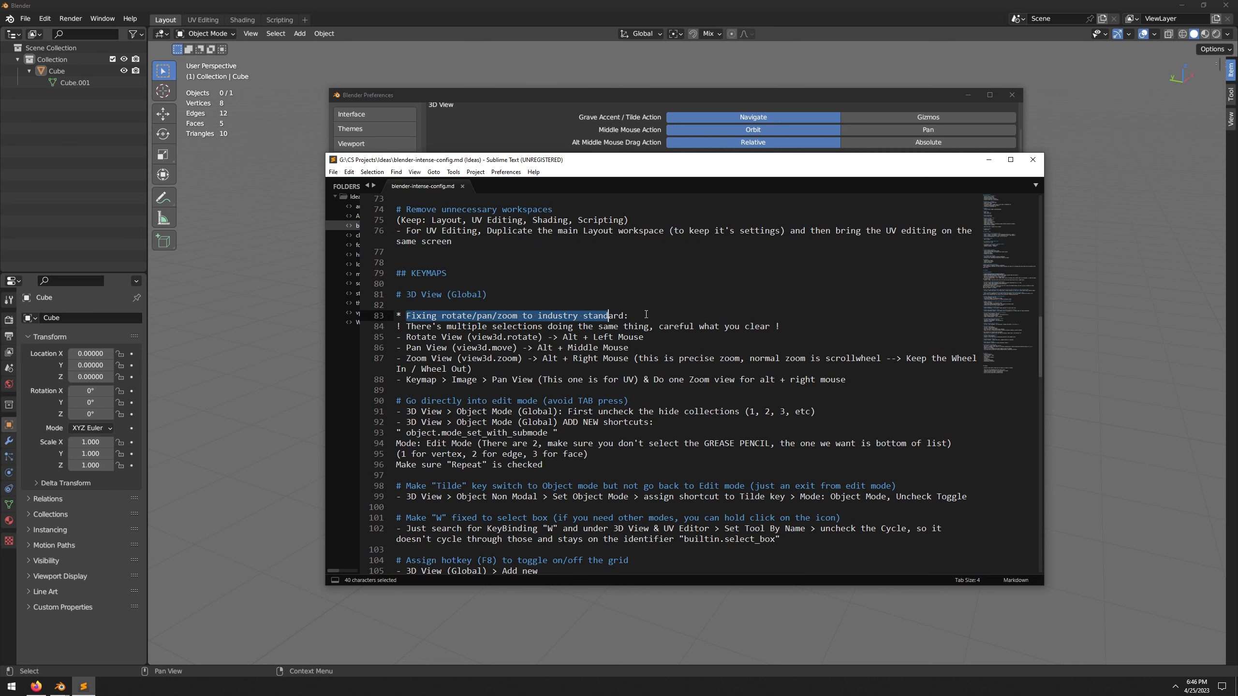
pyautogui.click(646, 314)
pyautogui.moveTo(626, 164); pyautogui.dragTo(0, 166)
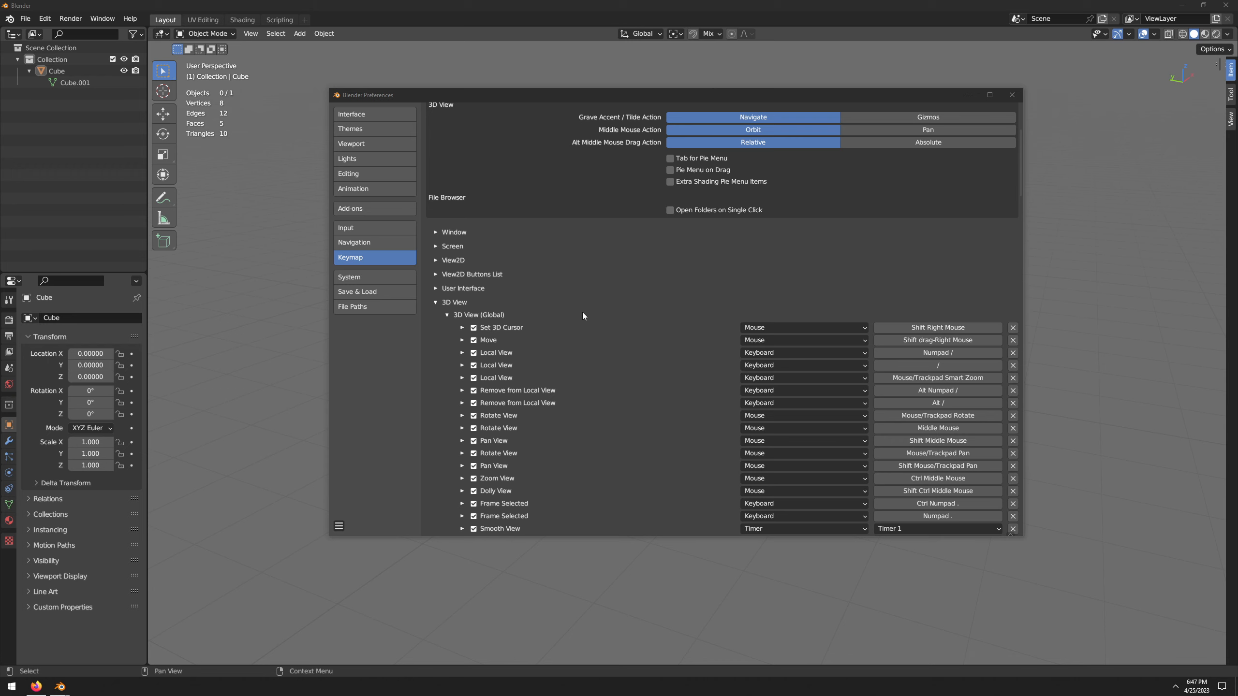
# - Examine the settings of the two consecutive Rotate View shortcuts, Mouse/Trackpad Rotate and Middle Mouse, in 3D View (Global)
pyautogui.scroll(-2, 583, 313)
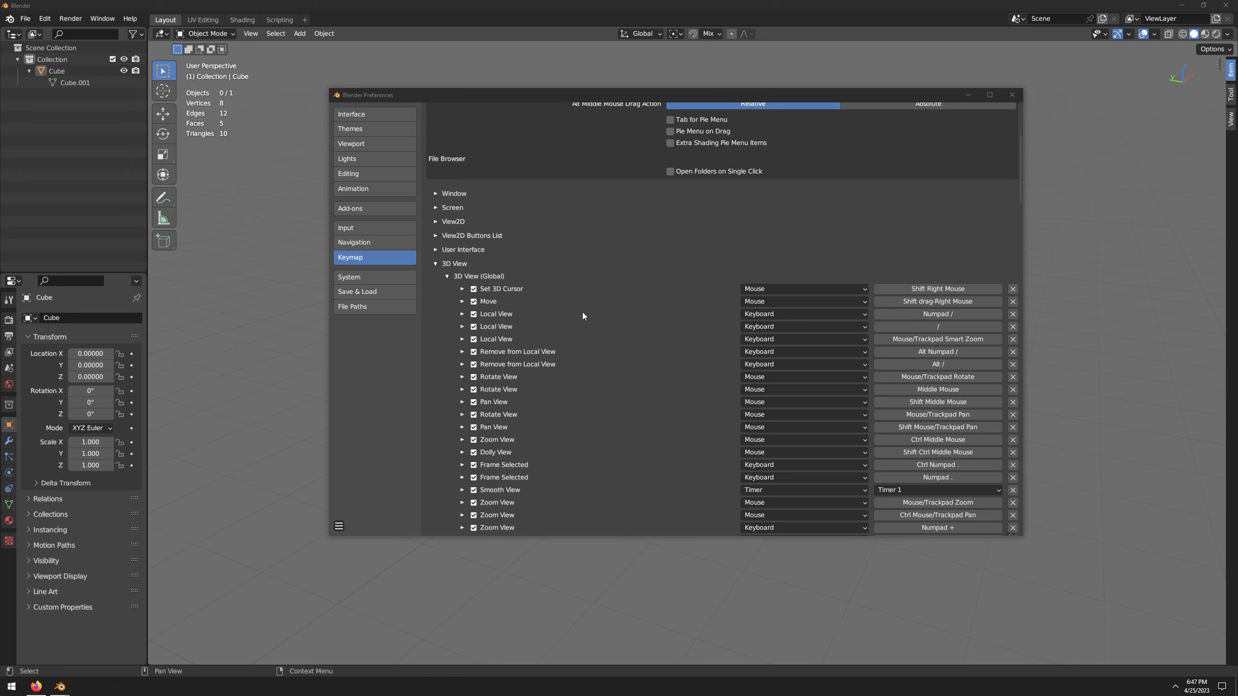
pyautogui.scroll(-2, 582, 315)
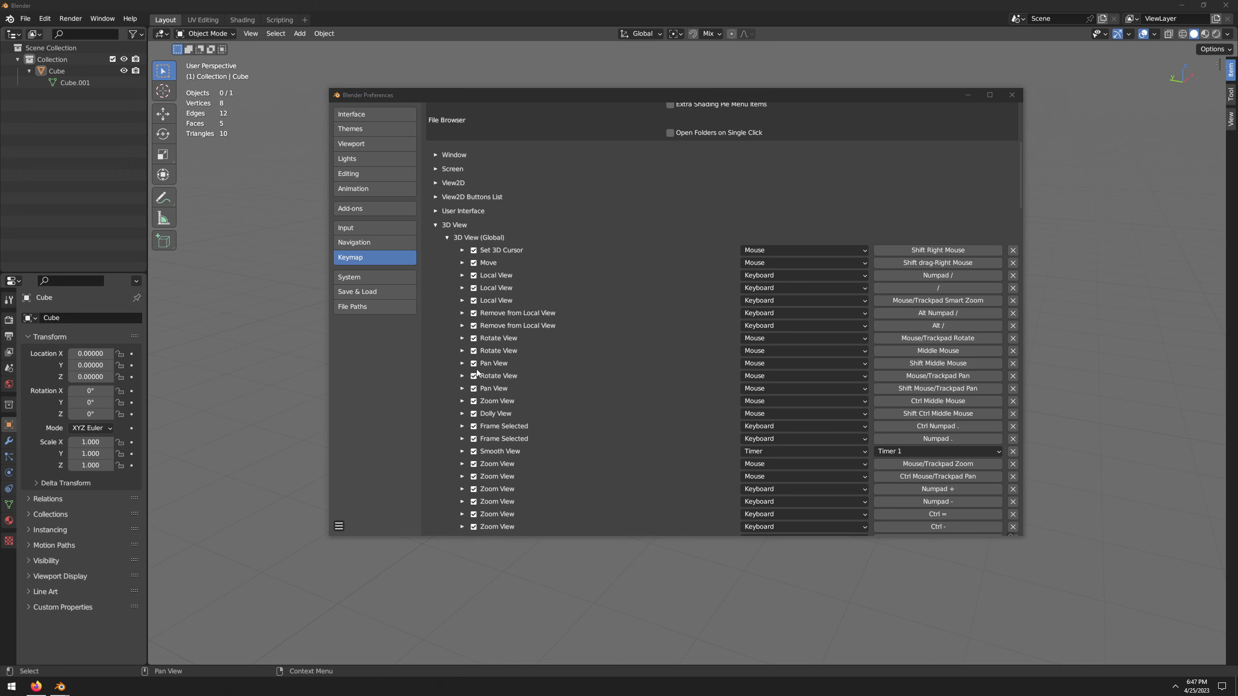
pyautogui.click(462, 339)
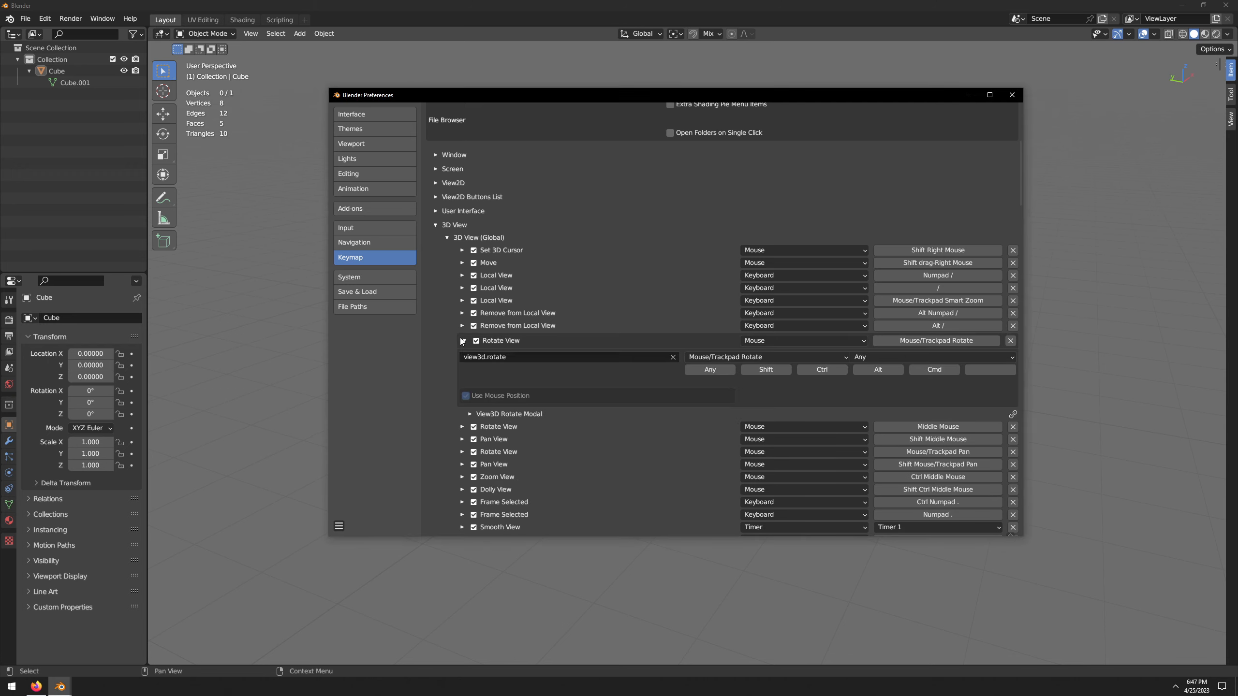
pyautogui.click(462, 339)
pyautogui.click(462, 351)
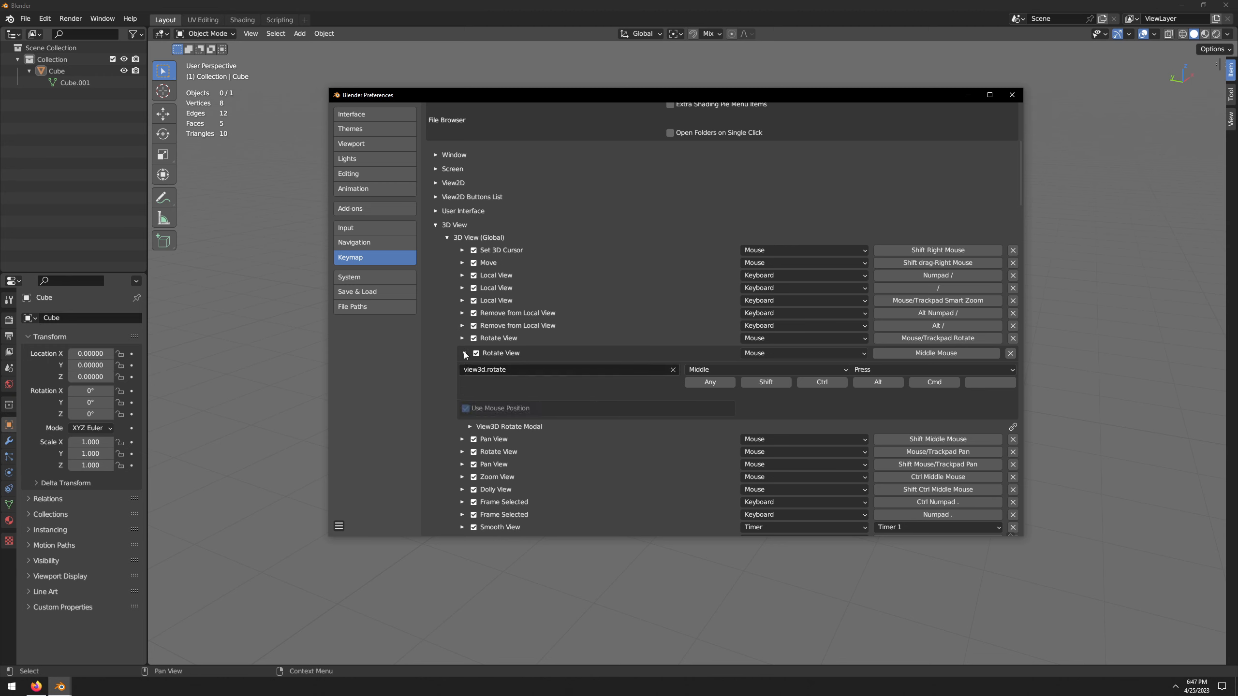
pyautogui.click(463, 353)
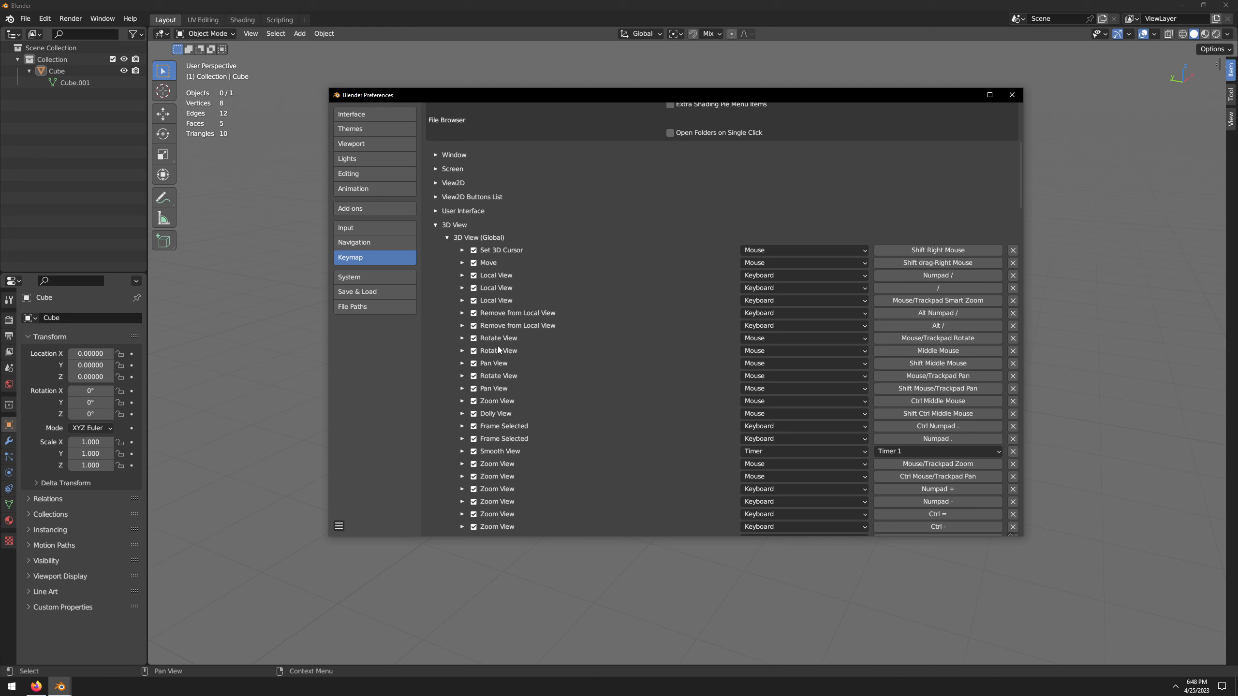
pyautogui.click(462, 339)
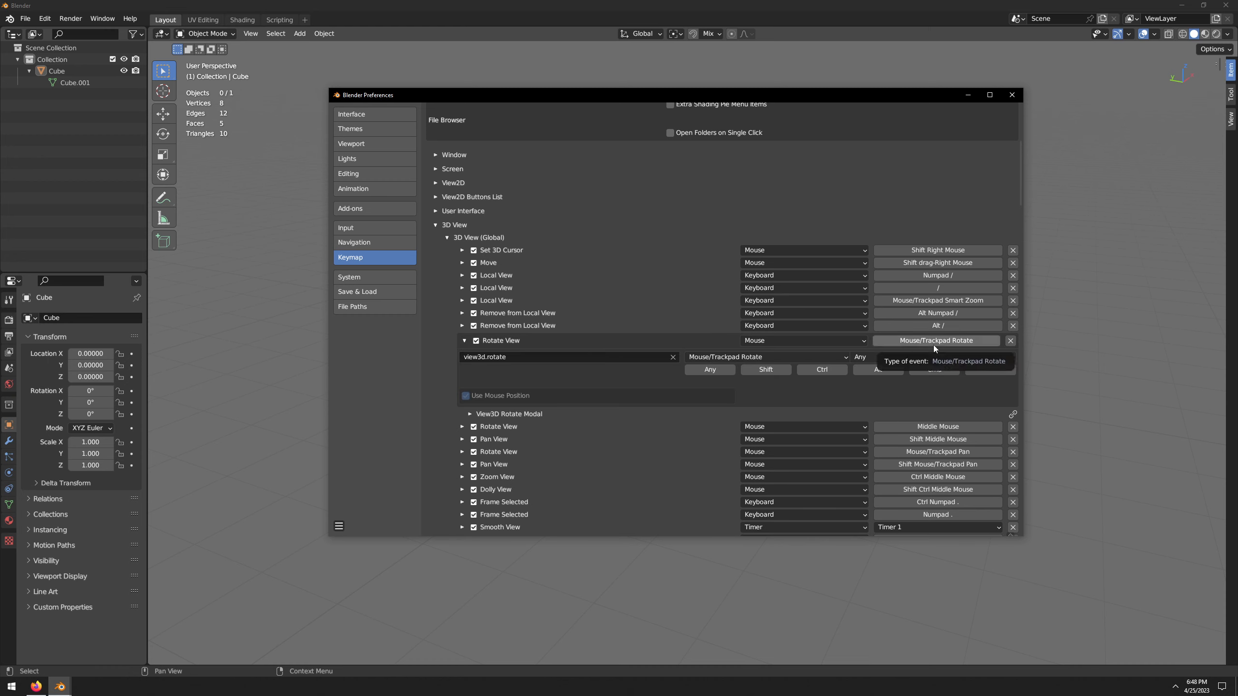
pyautogui.click(464, 341)
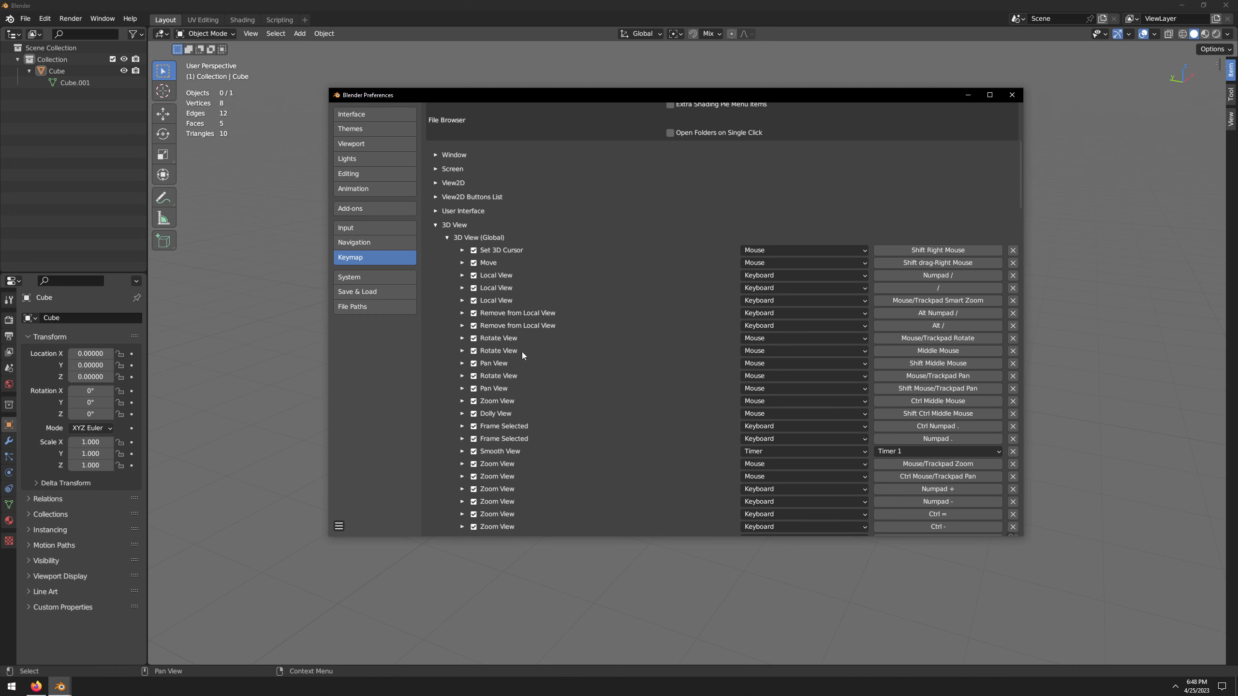
# - Set the Middle Mouse Rotate View shortcut to Alt Left Mouse and collapse its entry
pyautogui.click(462, 350)
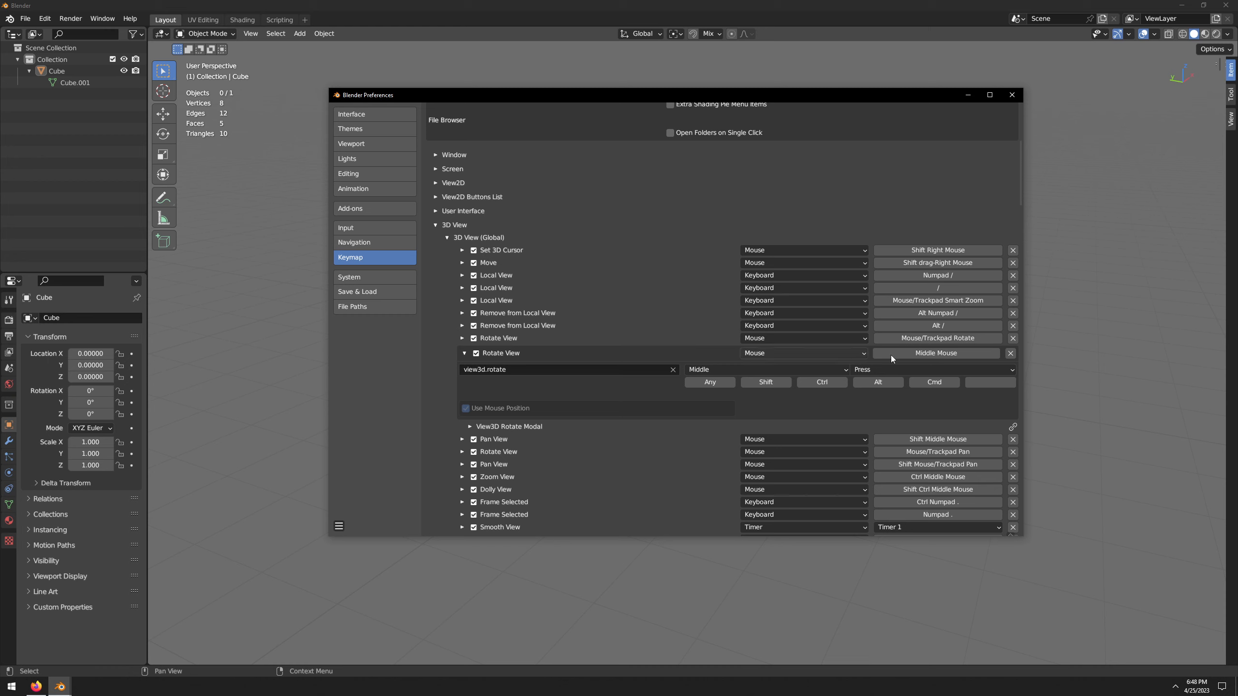
pyautogui.click(916, 354)
pyautogui.click(916, 354)
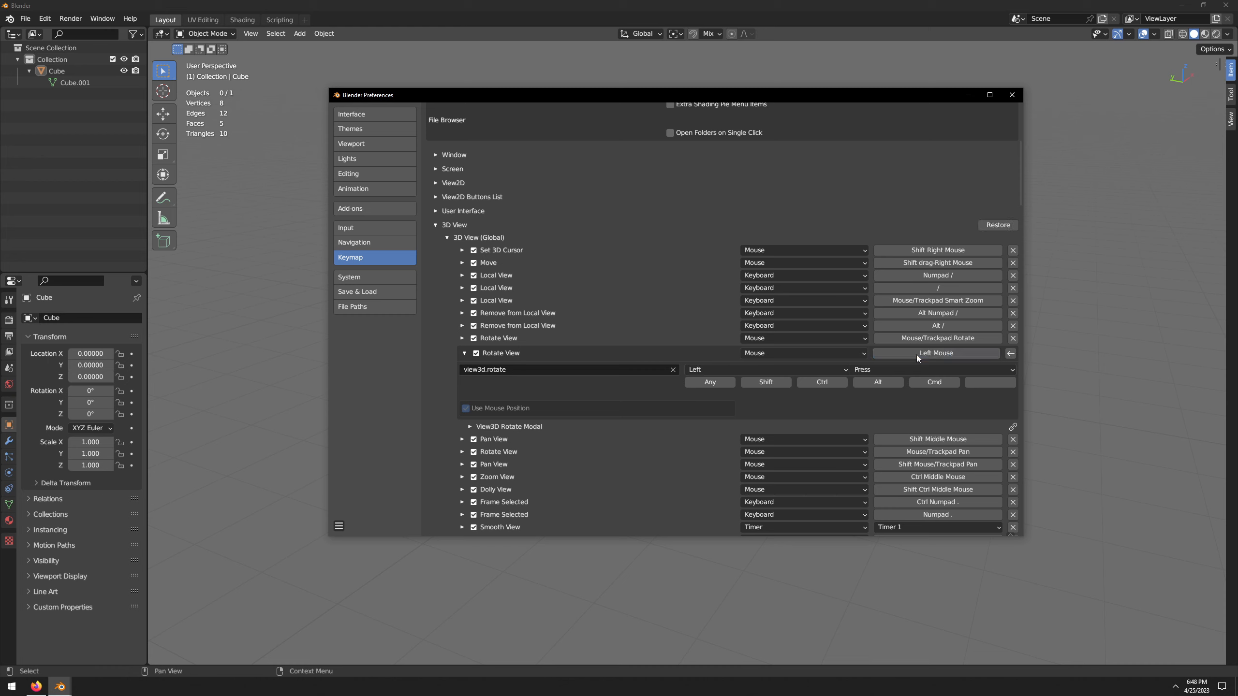
pyautogui.click(870, 383)
pyautogui.click(462, 339)
pyautogui.click(462, 341)
pyautogui.click(463, 350)
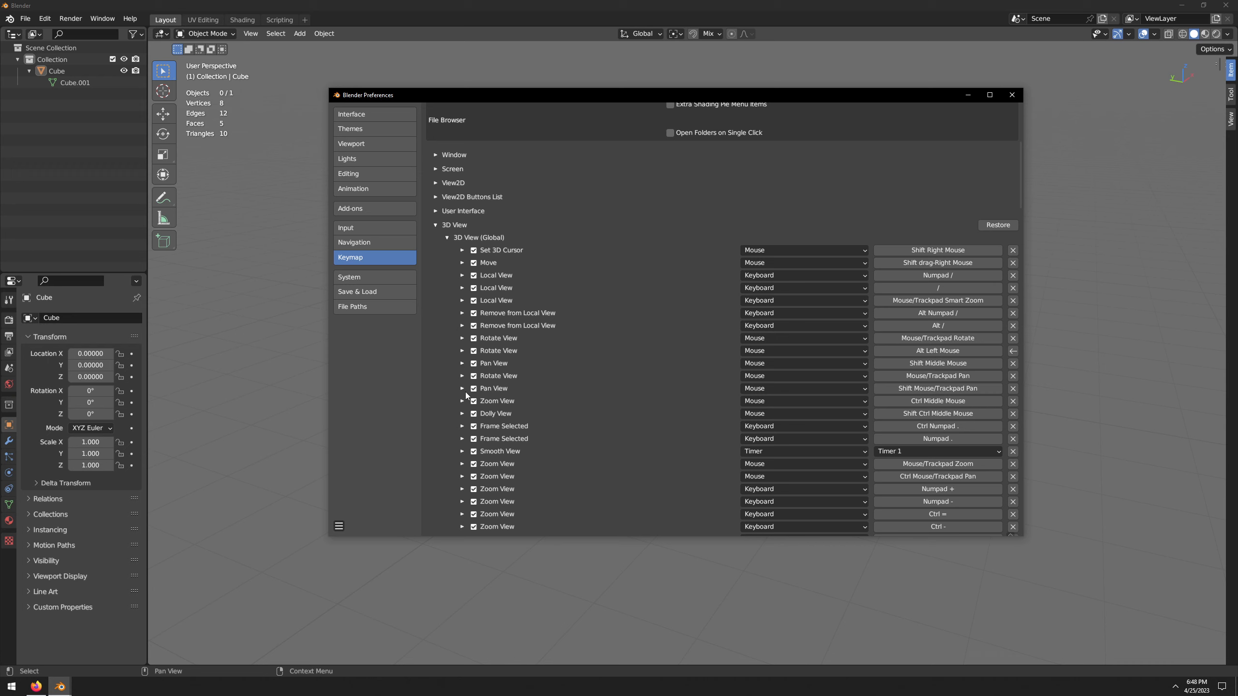
# - Compare the two Pan View shortcuts and set the Shift Middle Mouse one to Alt Right Mouse
pyautogui.click(461, 363)
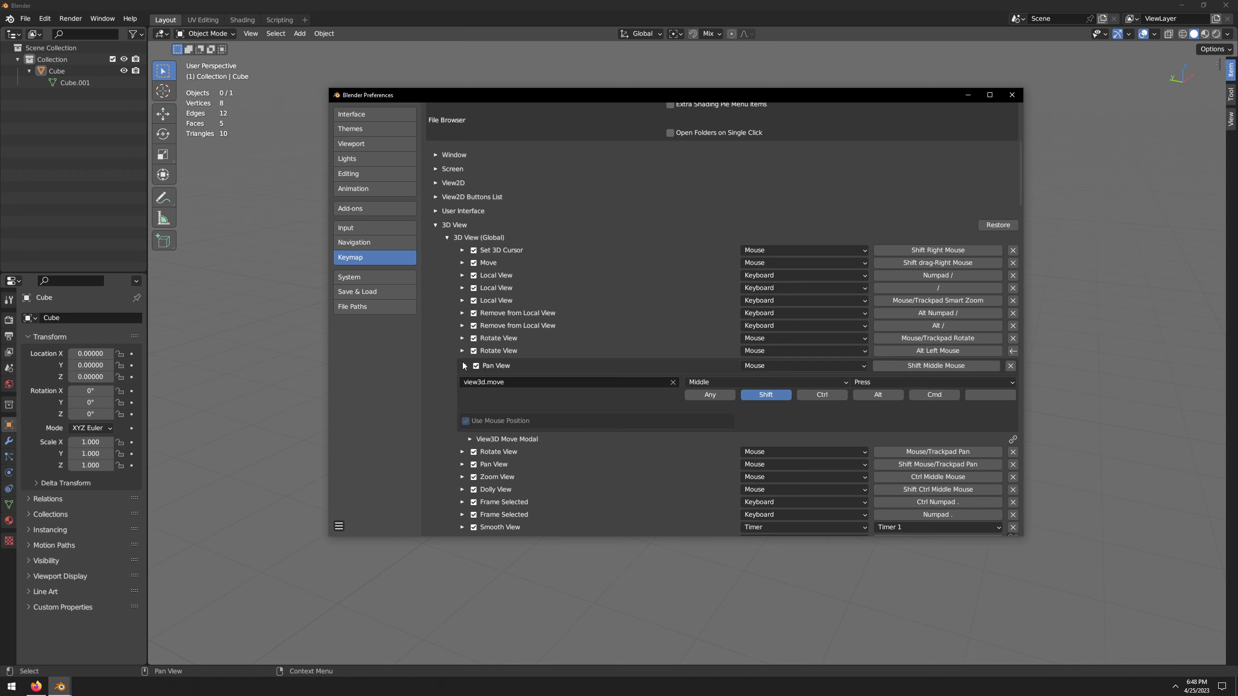
pyautogui.click(463, 365)
pyautogui.click(463, 391)
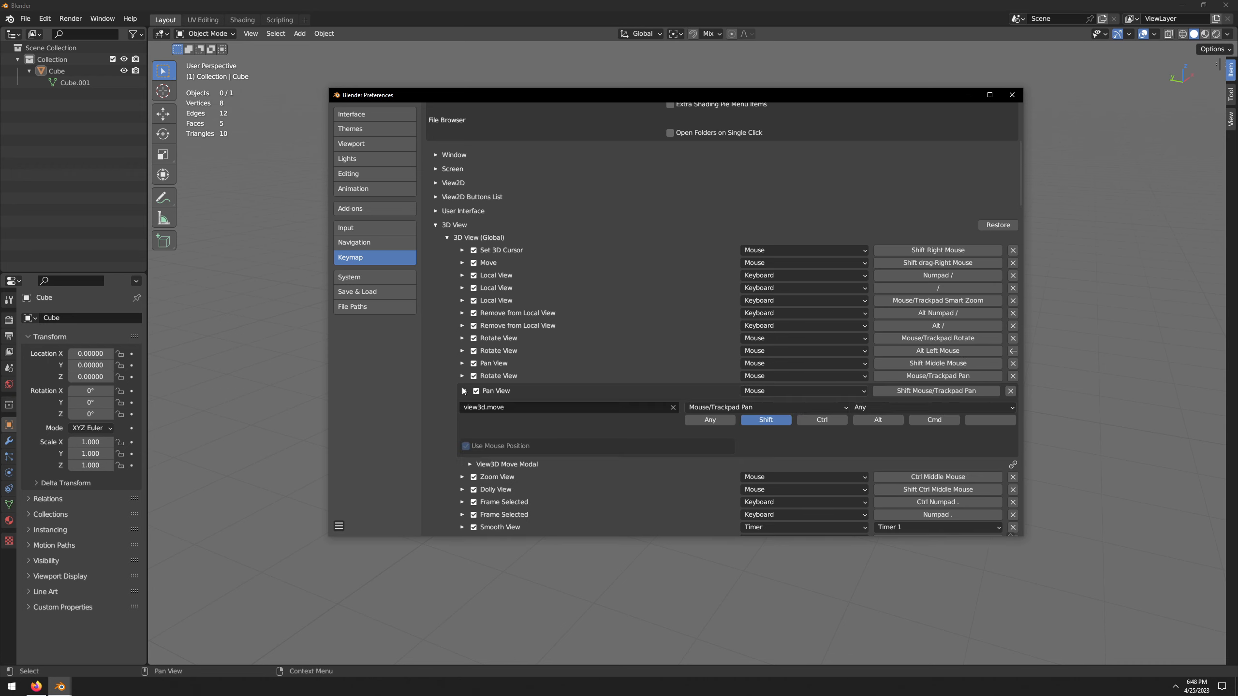
pyautogui.click(463, 391)
pyautogui.click(462, 364)
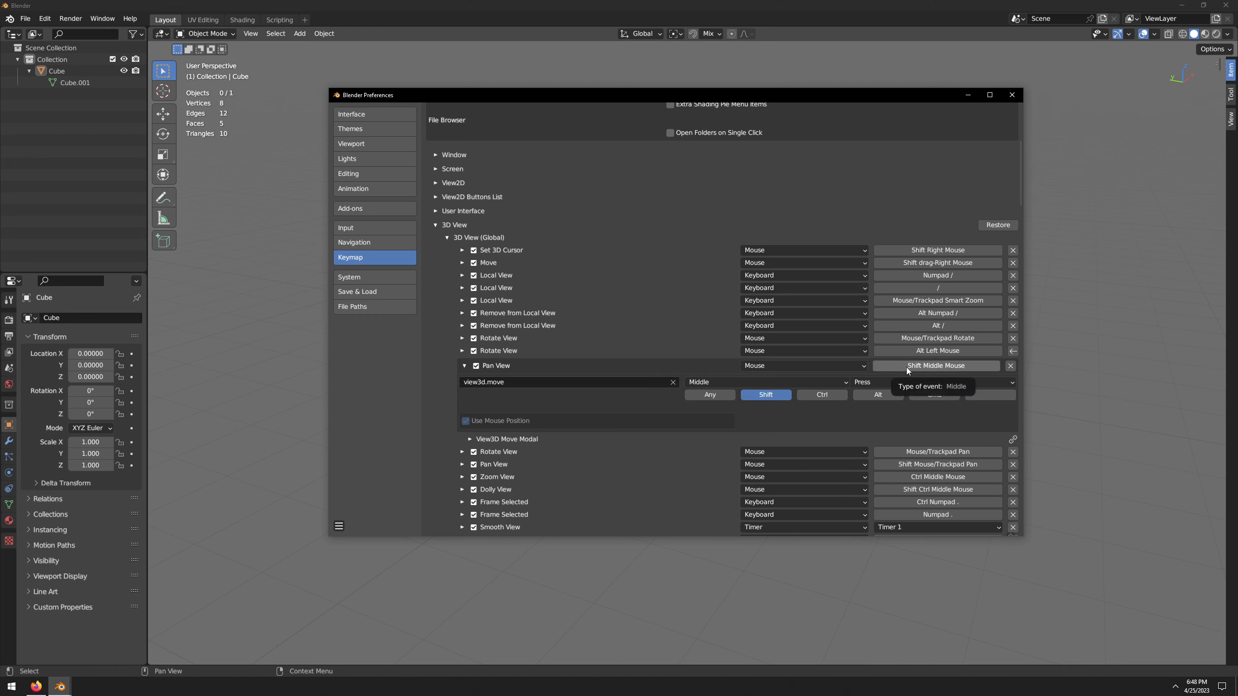
pyautogui.click(944, 367)
pyautogui.keyDown('alt'); pyautogui.rightClick(944, 366); pyautogui.keyUp('alt')
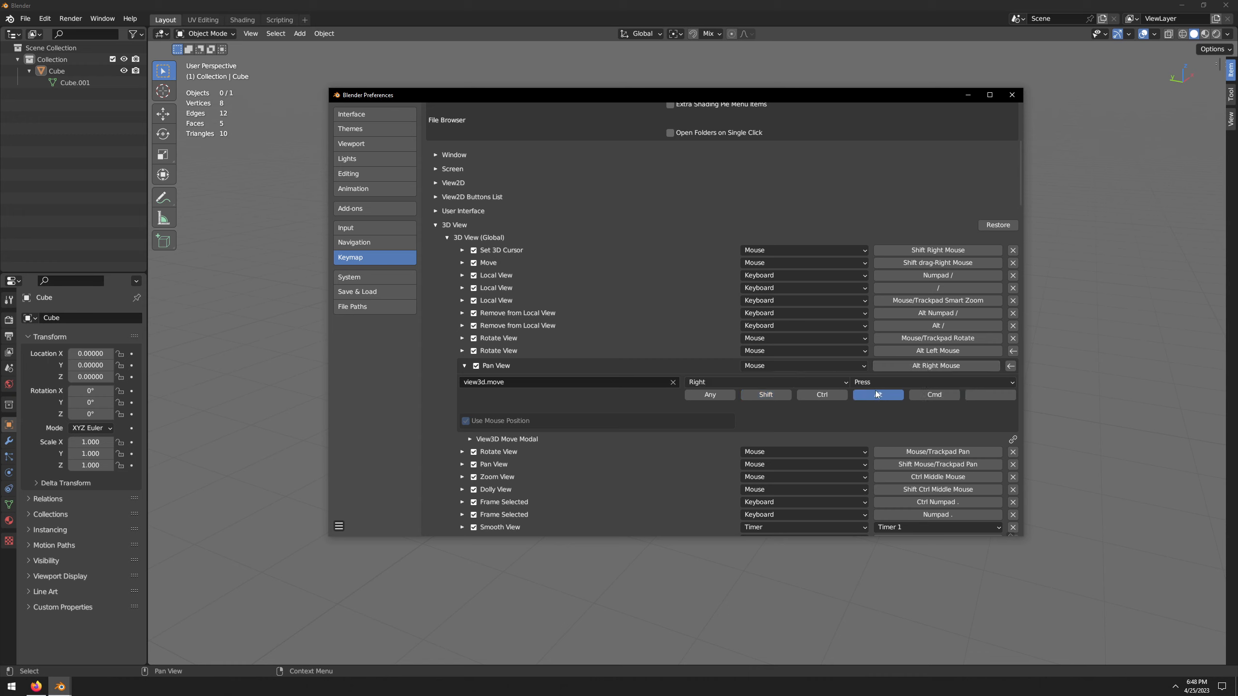
pyautogui.click(465, 365)
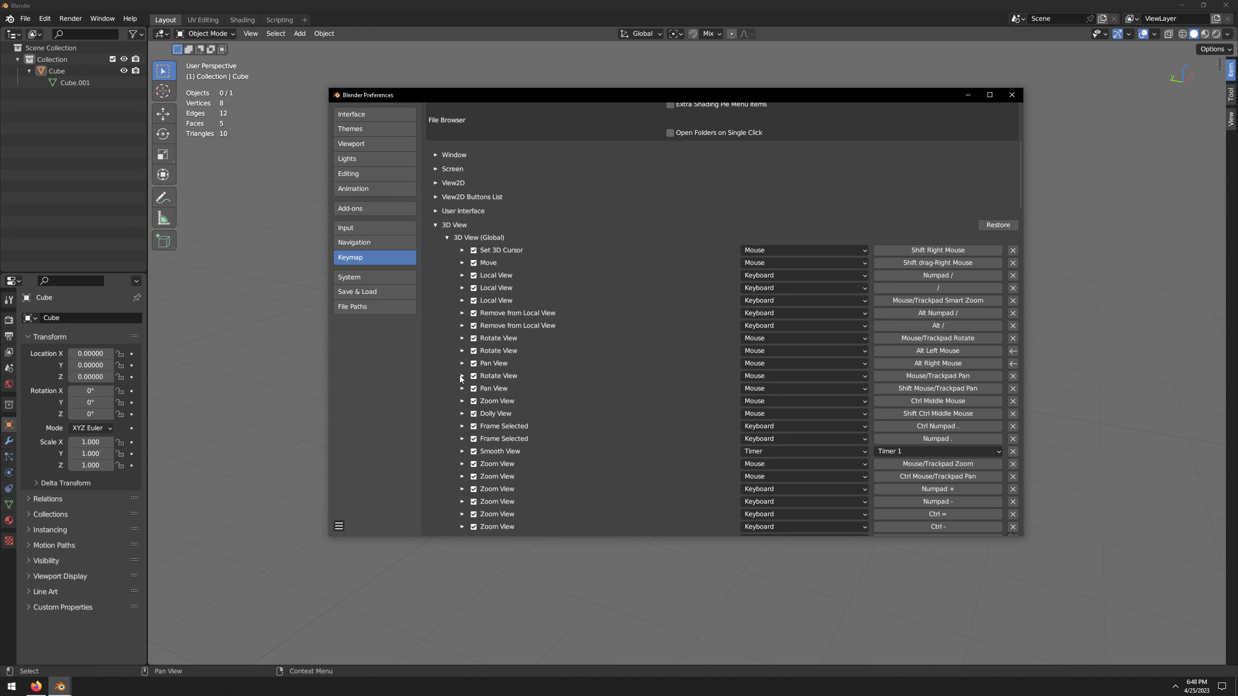
# - Set the Ctrl Middle Mouse Zoom View shortcut to Alt Right Mouse
pyautogui.click(462, 402)
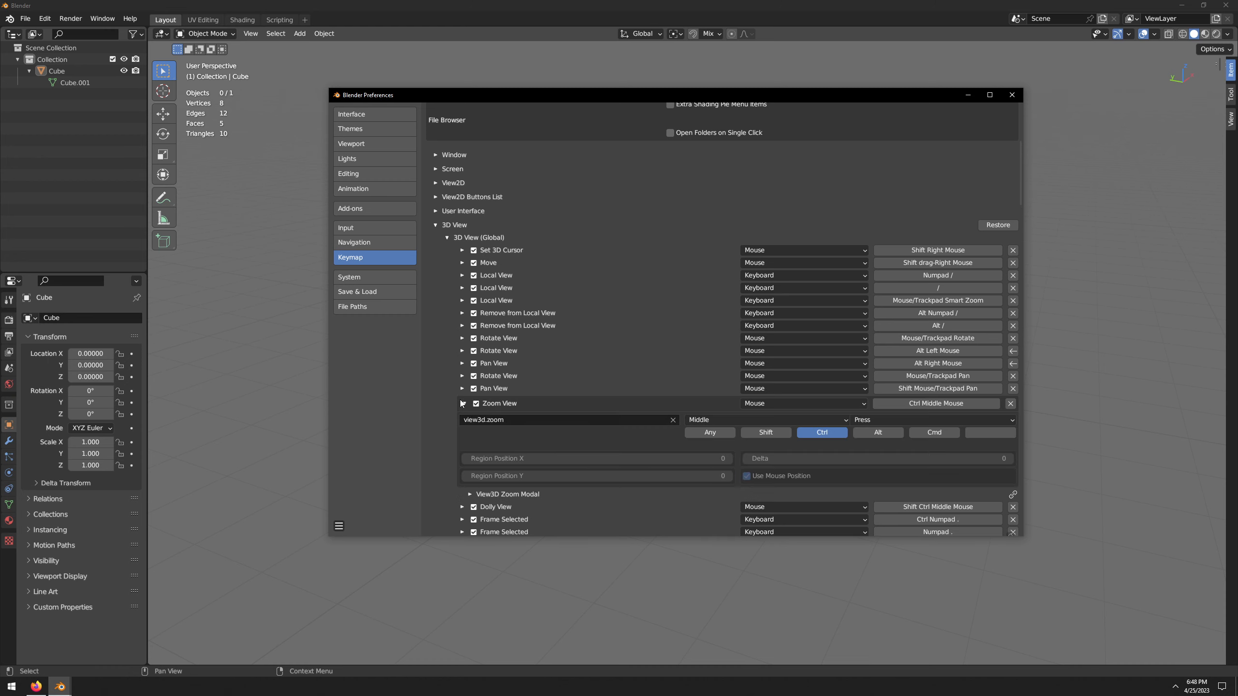
pyautogui.click(462, 403)
pyautogui.scroll(-3, 462, 385)
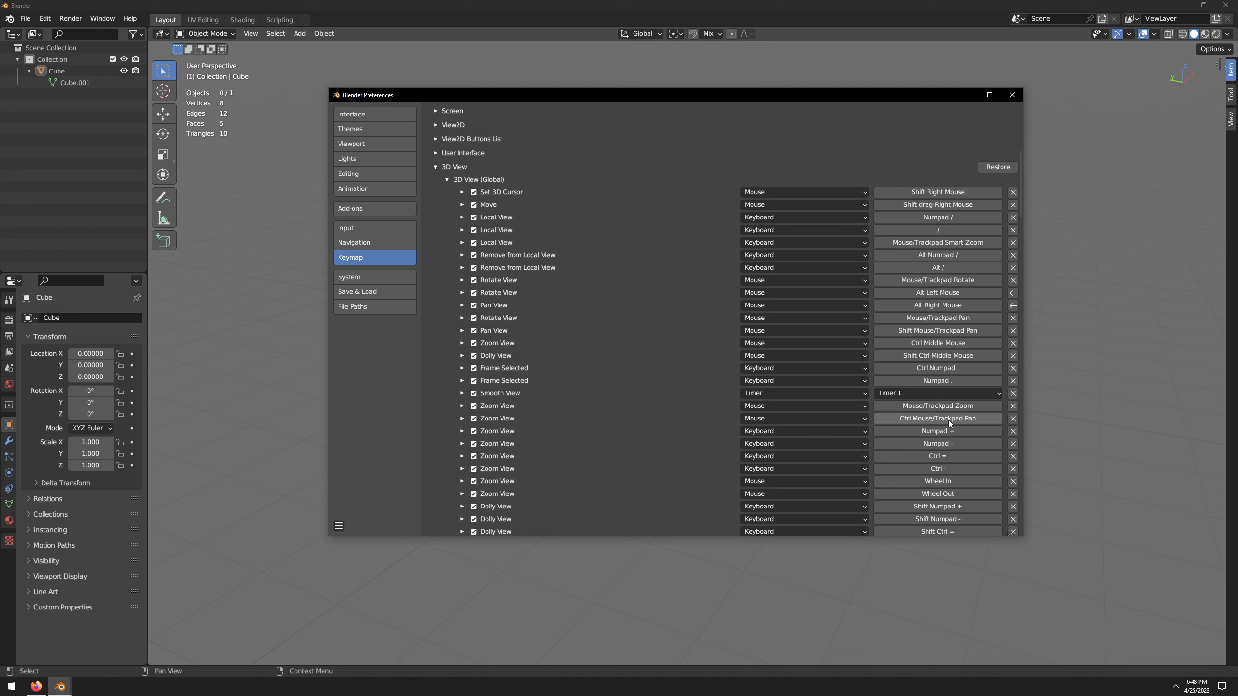
pyautogui.click(462, 343)
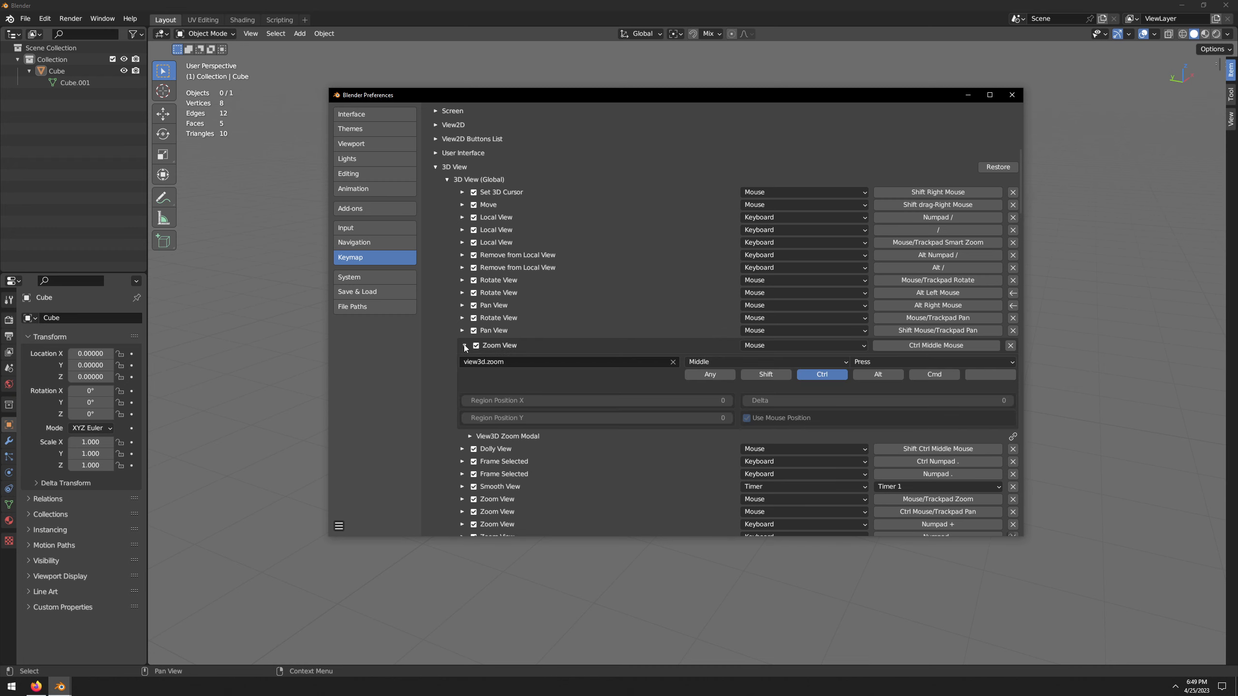
pyautogui.click(915, 346)
pyautogui.keyDown('alt'); pyautogui.rightClick(914, 345); pyautogui.keyUp('alt')
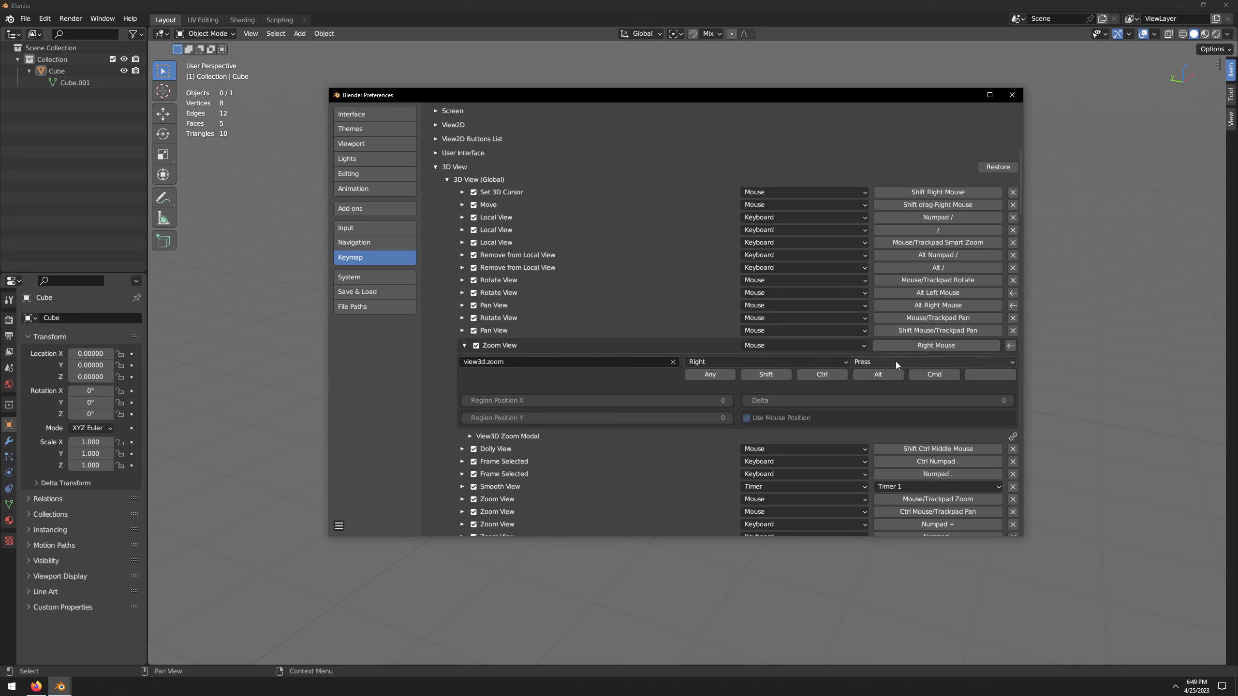
# - Set the first Pan View shortcut to Alt Middle Mouse and collapse the Pan View and Zoom View entries
pyautogui.click(462, 305)
pyautogui.click(915, 310)
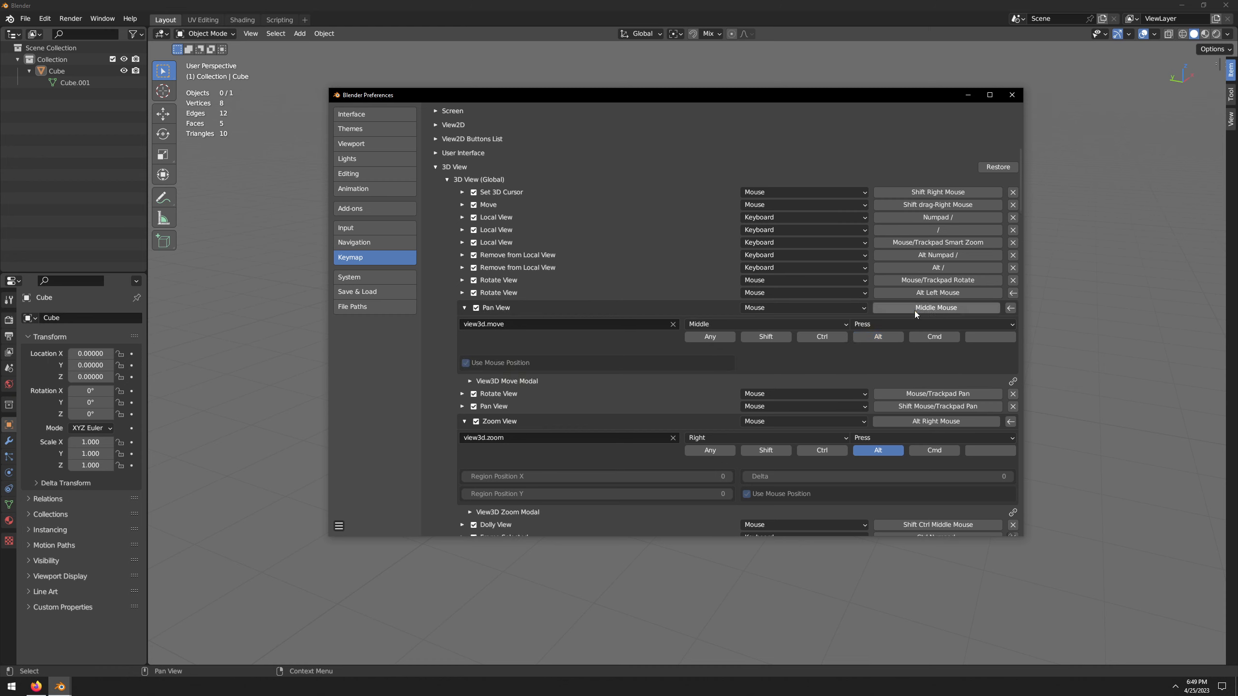
pyautogui.keyDown('alt'); pyautogui.middleClick(914, 311); pyautogui.keyUp('alt')
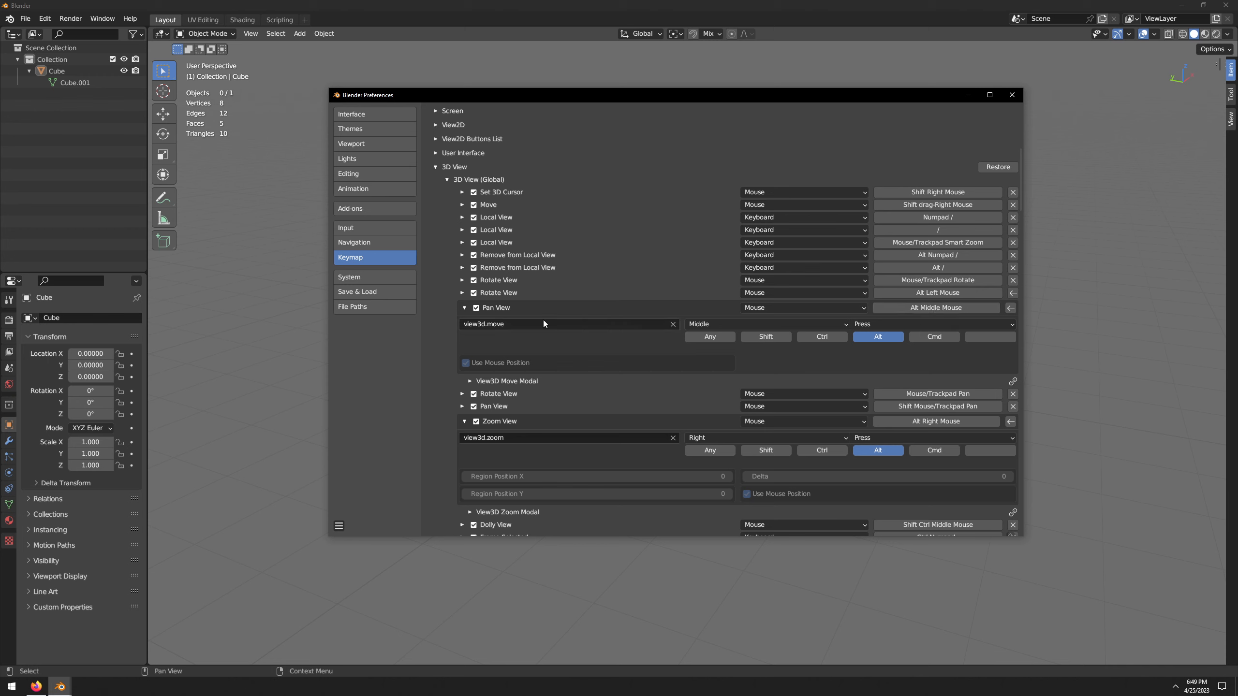
pyautogui.click(464, 308)
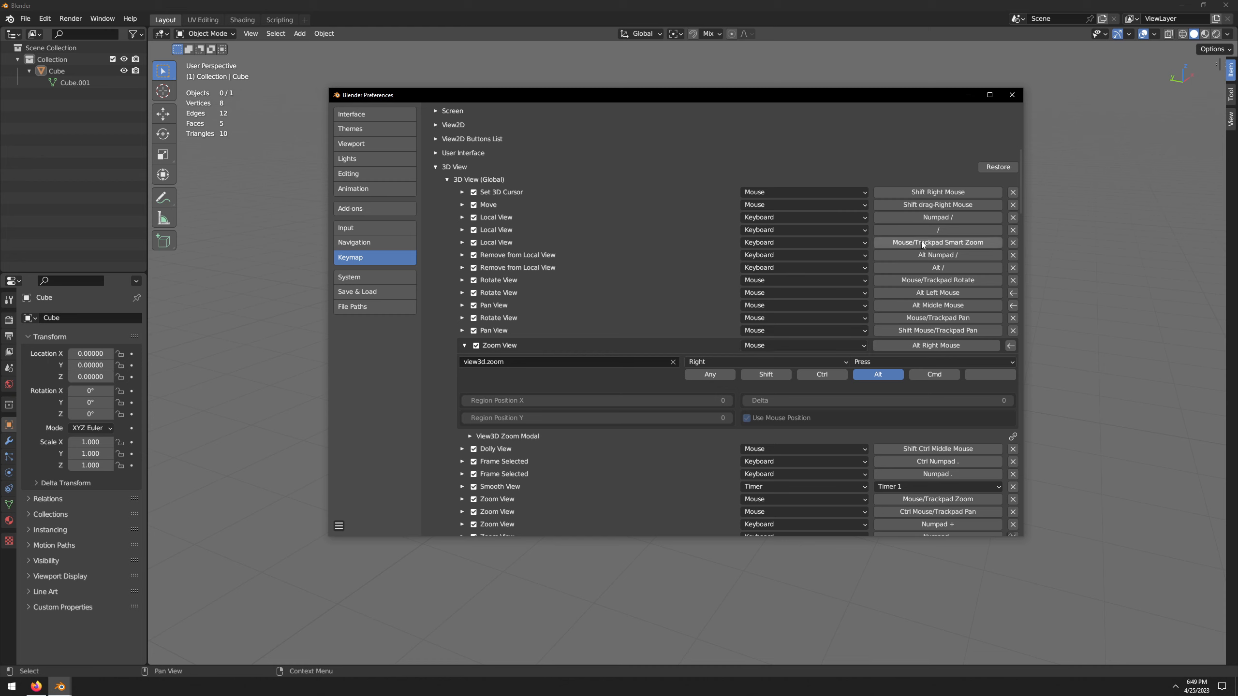
pyautogui.scroll(2, 921, 242)
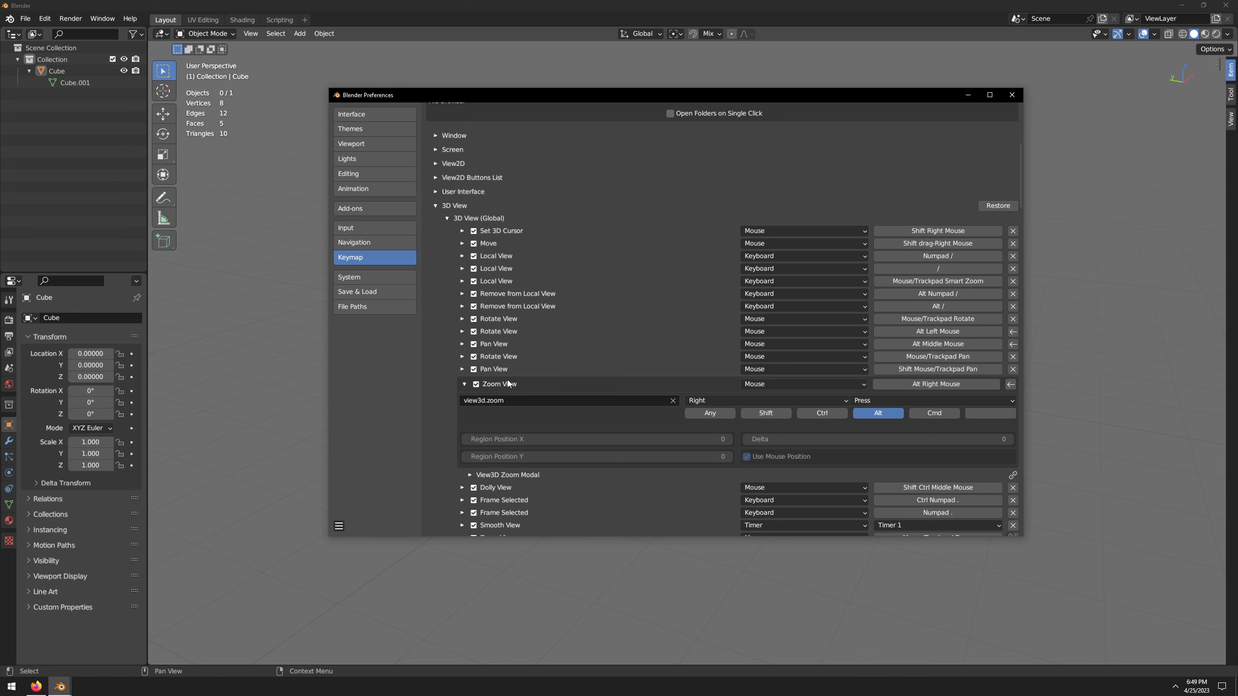
pyautogui.scroll(-1, 584, 394)
pyautogui.click(463, 364)
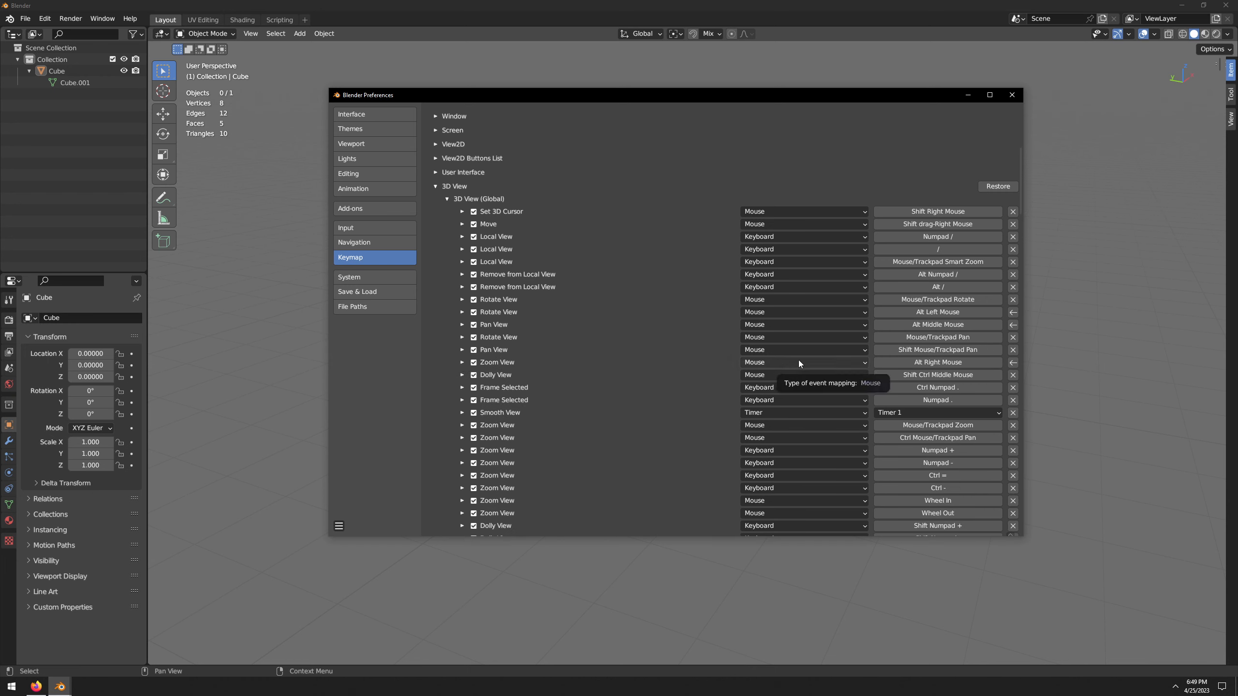
# - Check the settings of the Numpad - Zoom View shortcut and save the preferences
pyautogui.scroll(-2, 954, 502)
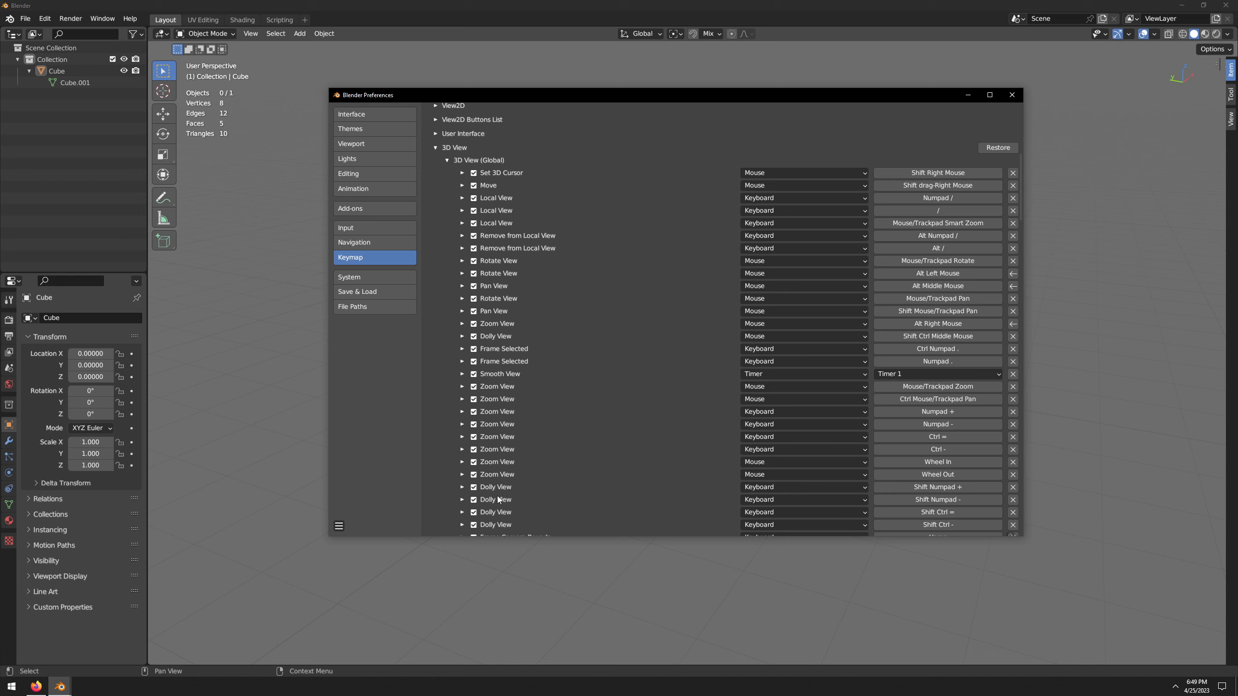
pyautogui.click(461, 412)
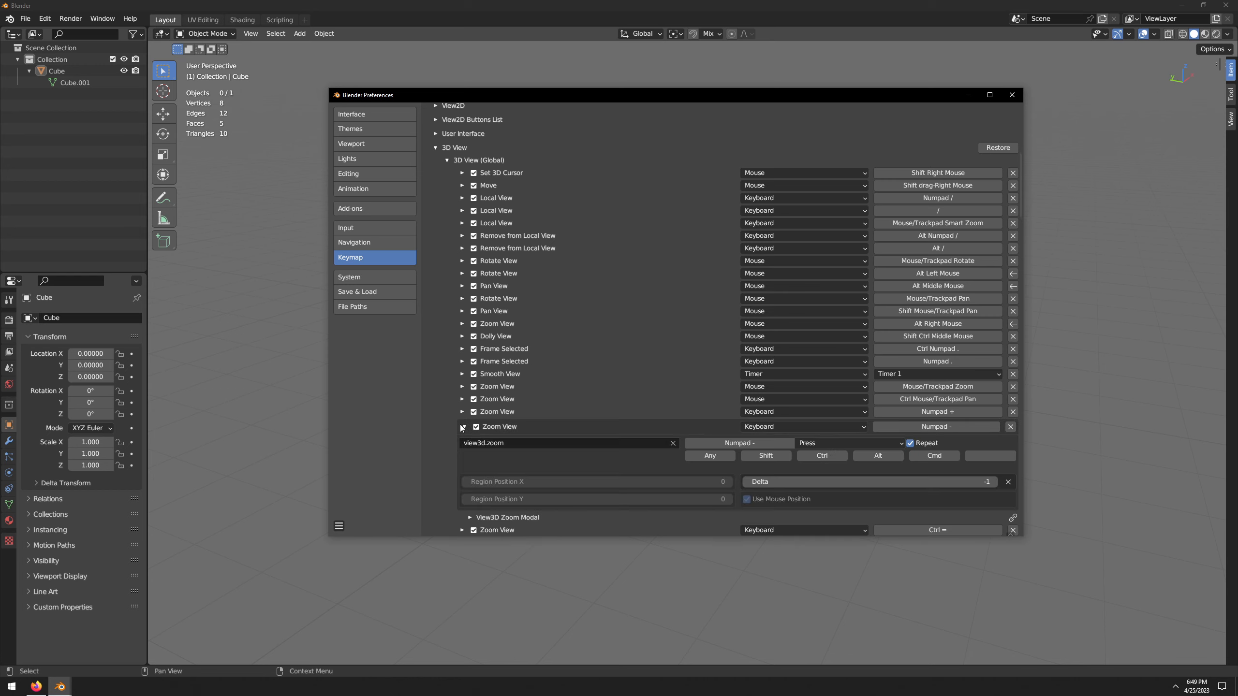
pyautogui.click(461, 415)
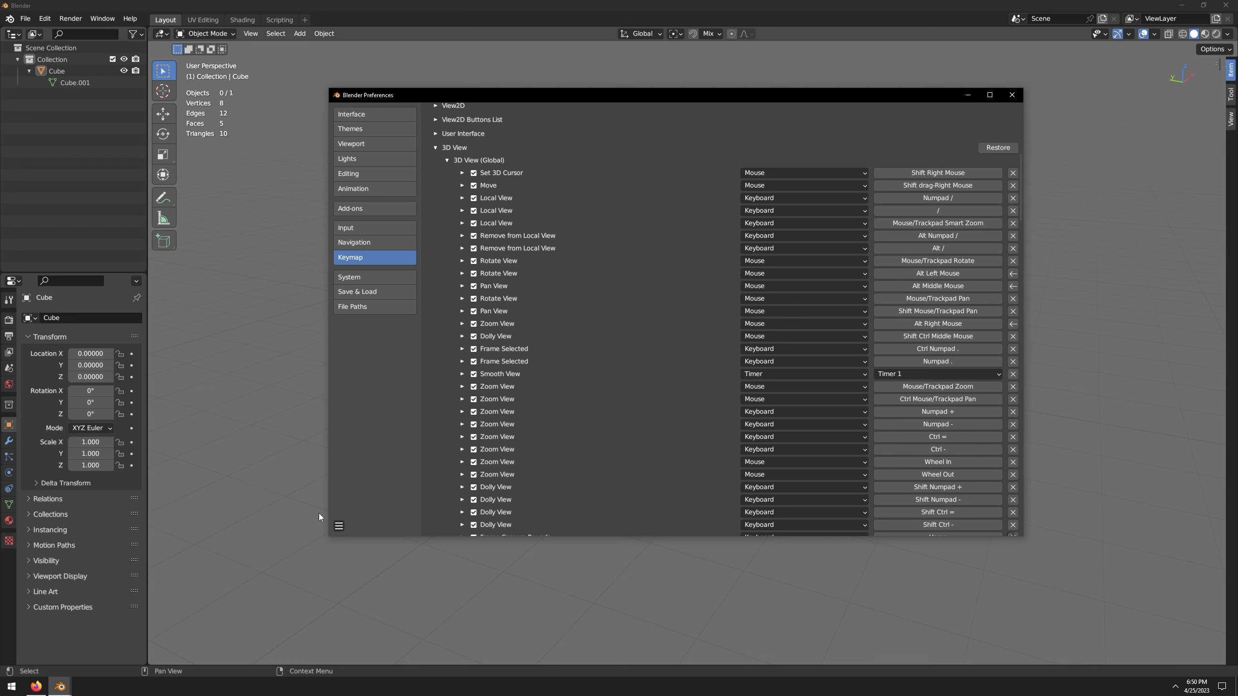
pyautogui.click(338, 525)
pyautogui.click(362, 494)
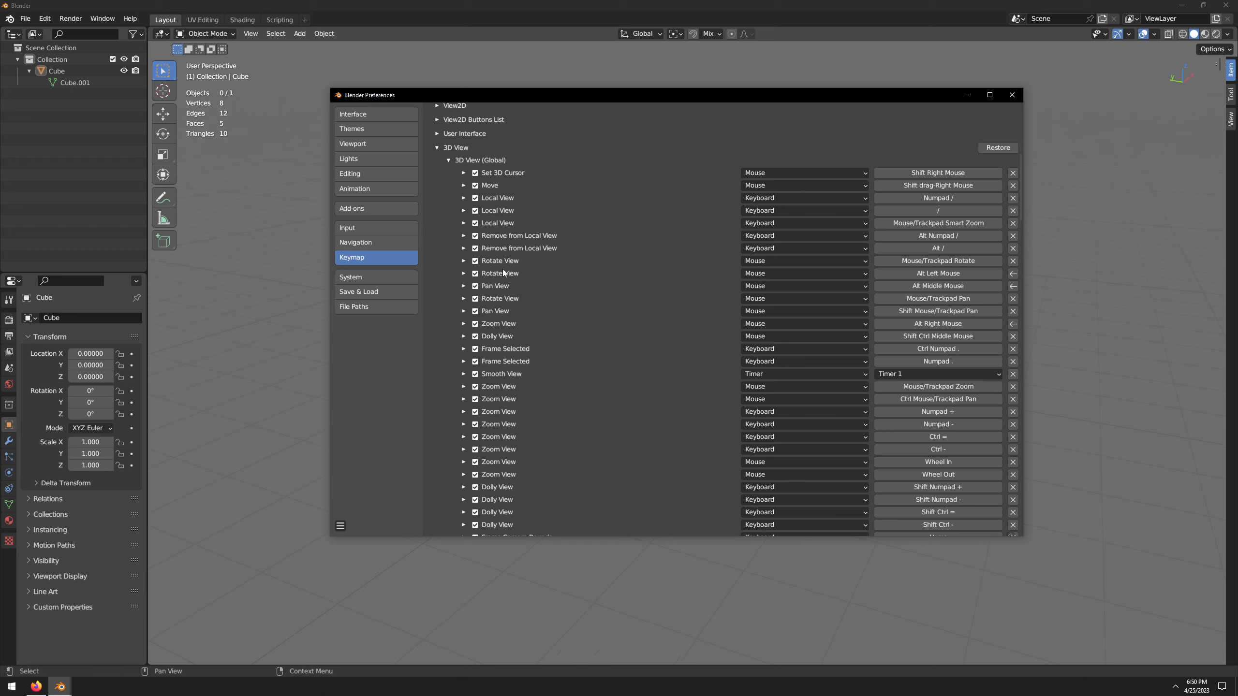
# - Look through the remaining 3D View (Global) shortcuts and the mode categories below, and return to the start of the list
pyautogui.scroll(-15, 503, 270)
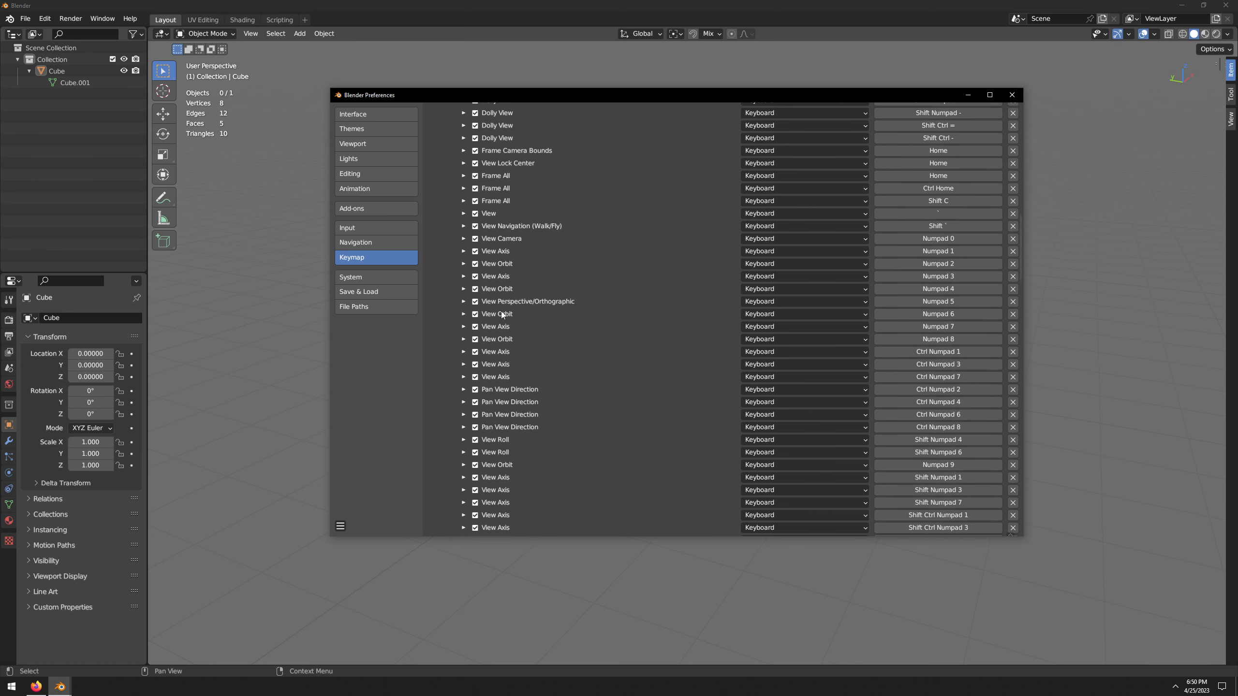
pyautogui.scroll(-20, 501, 312)
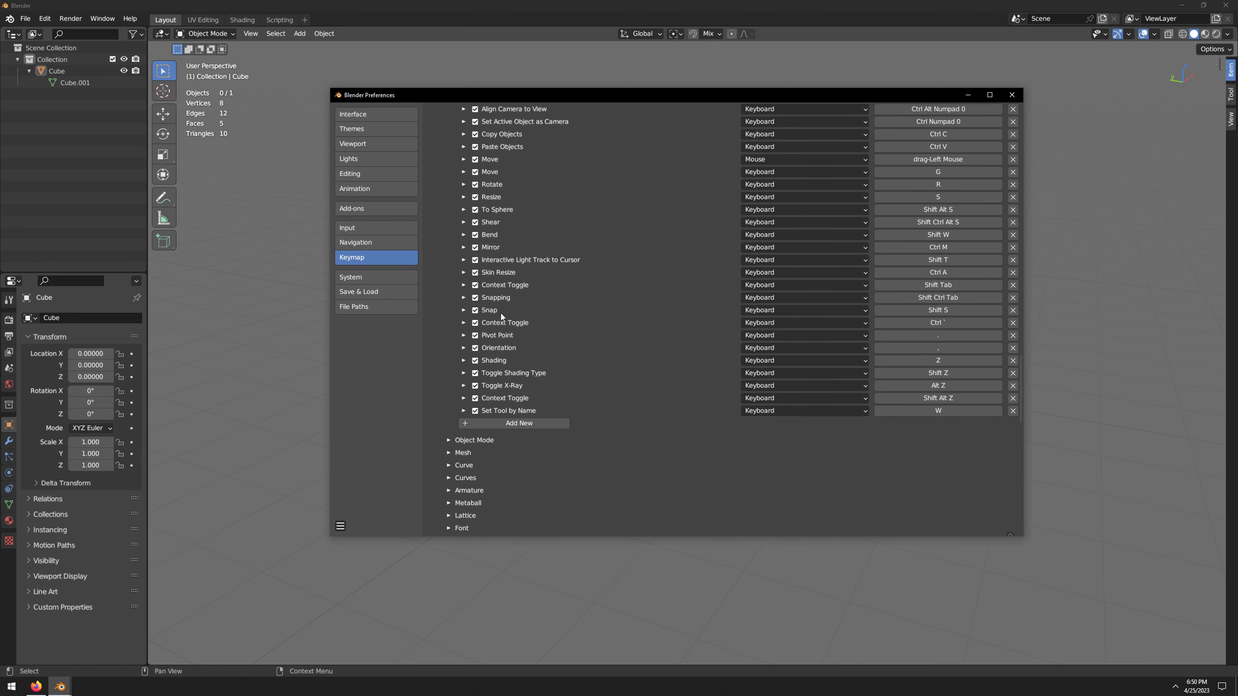
pyautogui.scroll(-4, 501, 314)
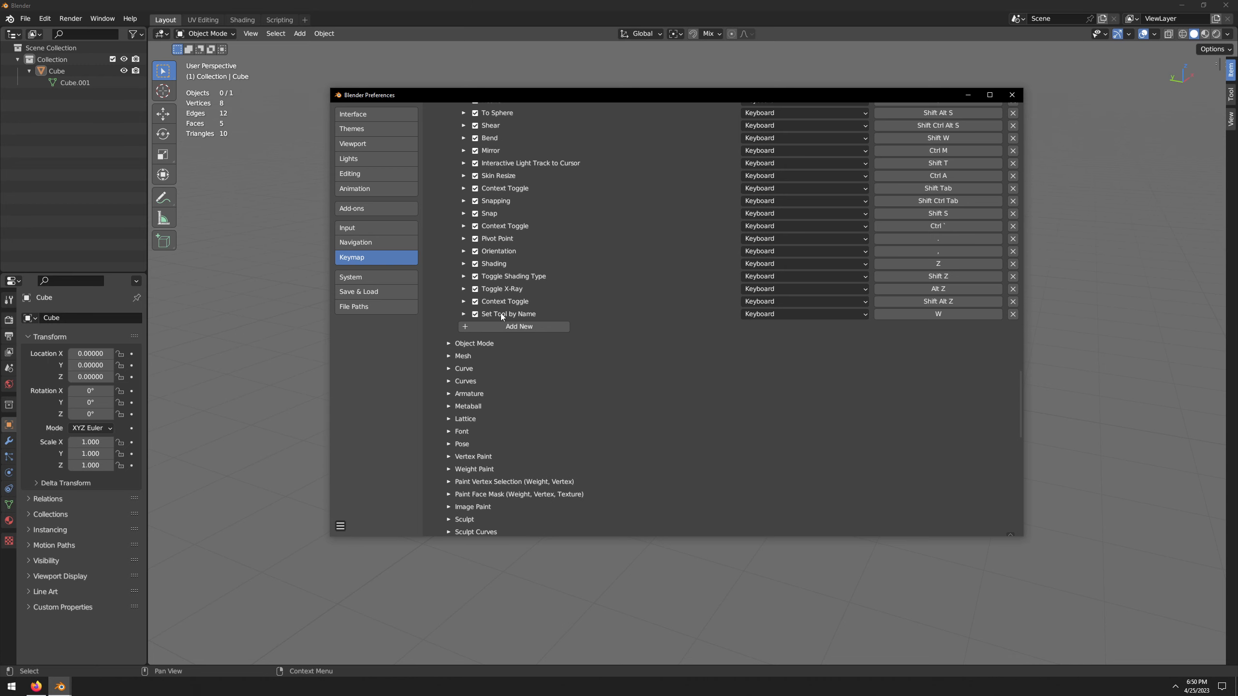
pyautogui.scroll(10, 500, 313)
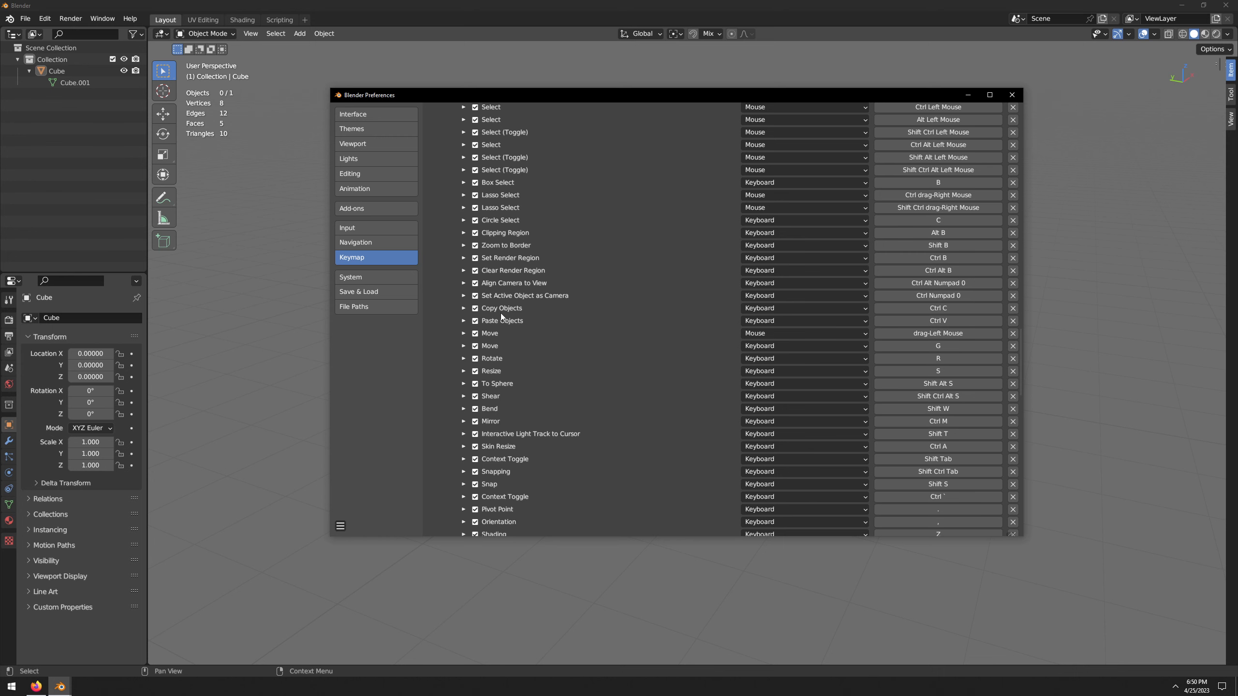
pyautogui.scroll(20, 500, 313)
pyautogui.scroll(15, 501, 311)
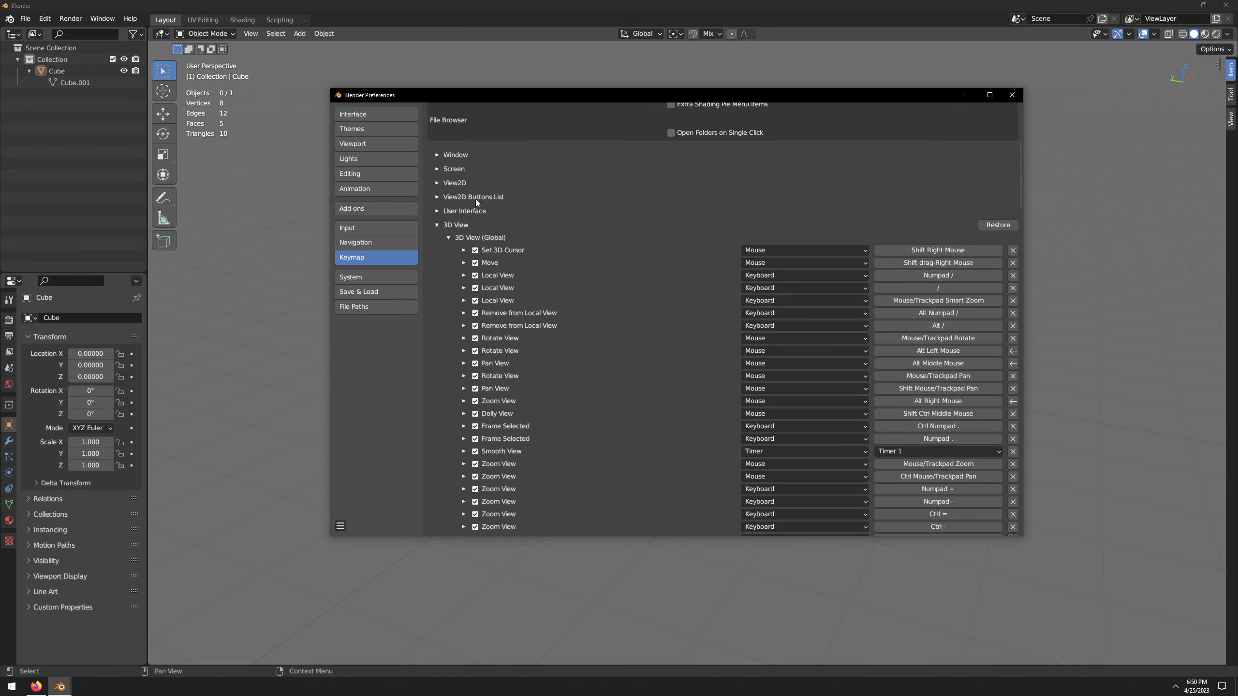
# - Collapse the 3D View keymap category and expand the Image category down to its Image (Global) shortcuts
pyautogui.click(437, 341)
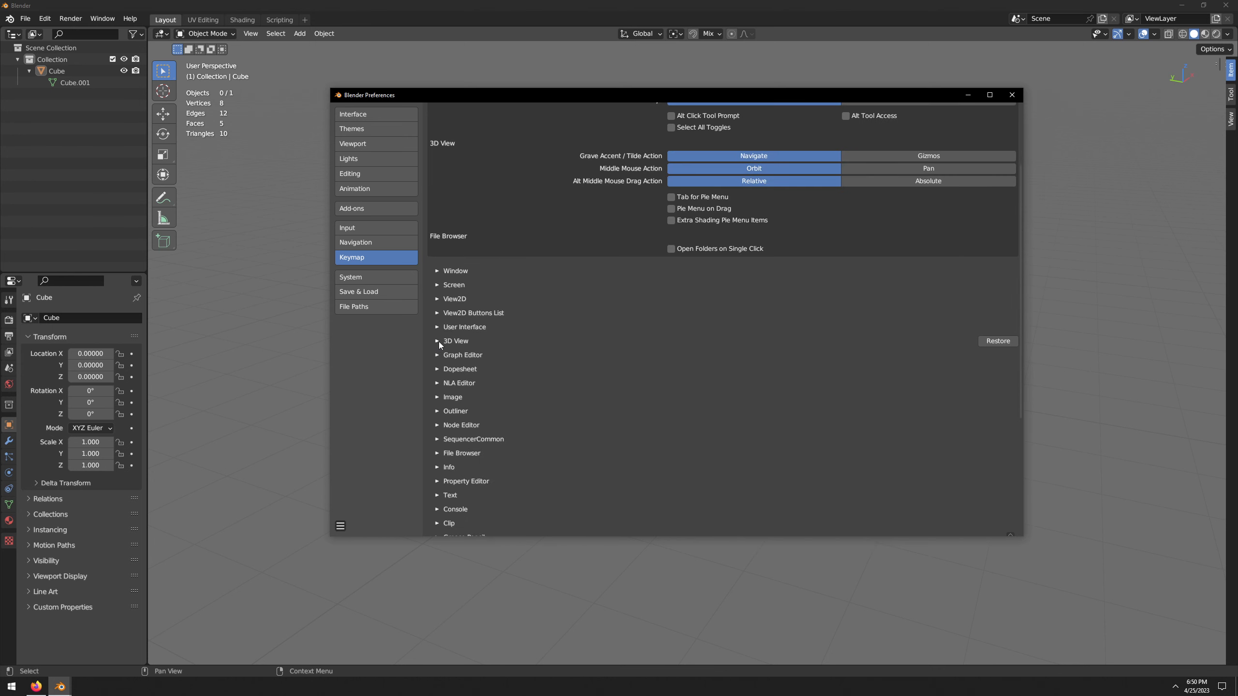
pyautogui.click(437, 397)
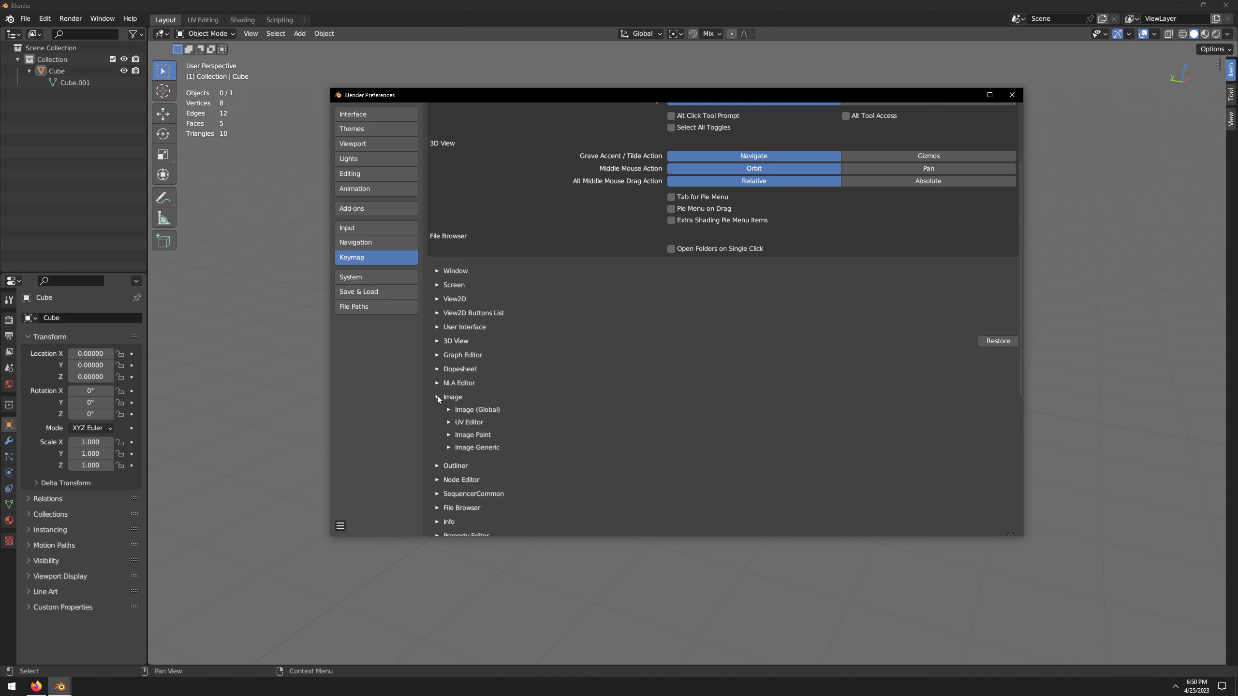
pyautogui.click(449, 409)
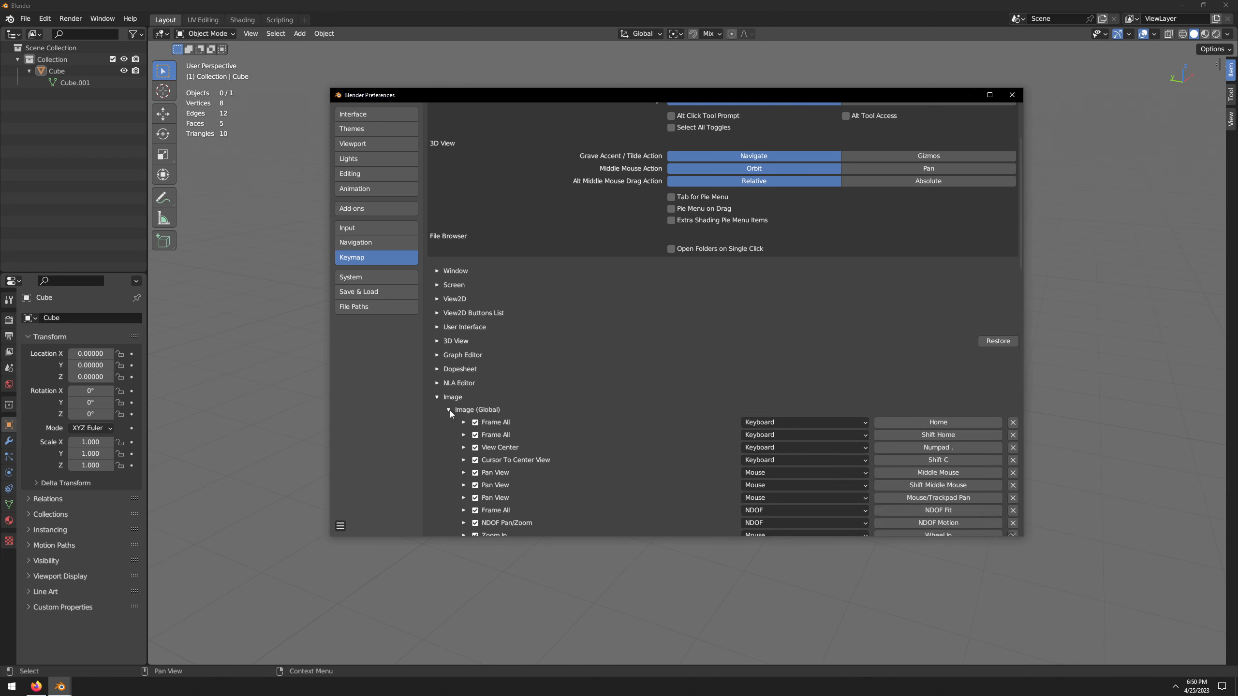
pyautogui.scroll(-5, 450, 411)
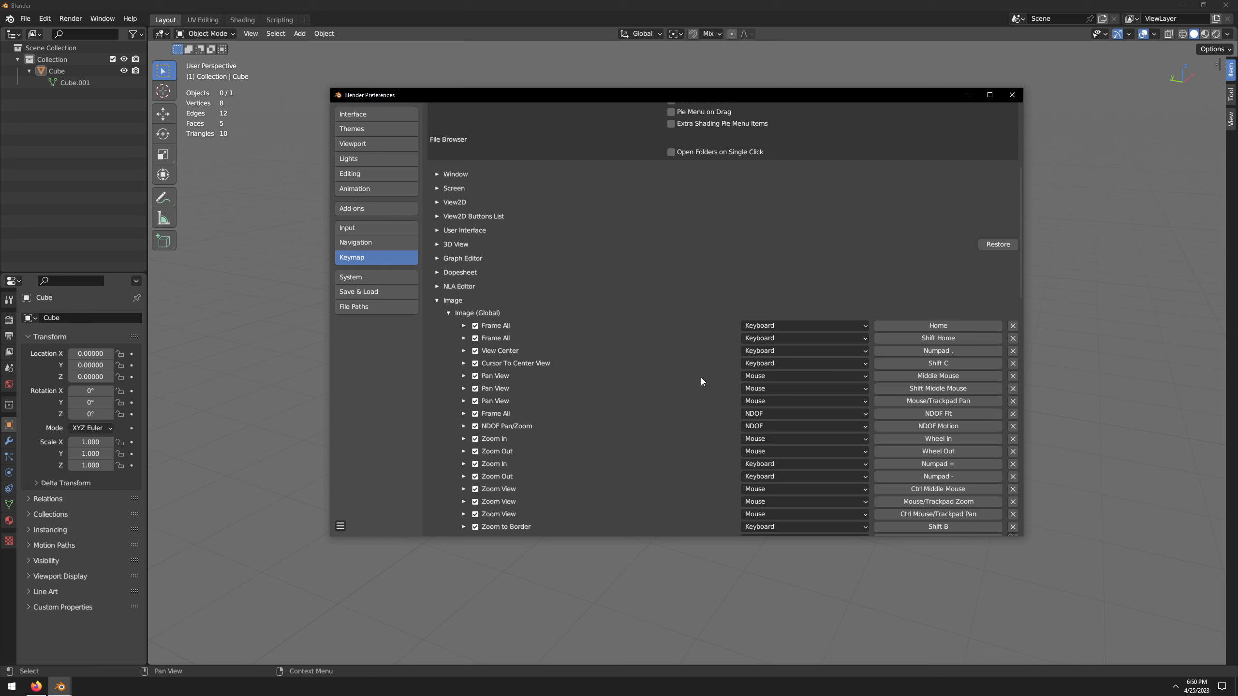
# - Set the Middle Mouse Pan View shortcut under Image (Global) to Alt Middle Mouse and collapse its entry
pyautogui.click(463, 376)
pyautogui.click(465, 377)
pyautogui.click(464, 376)
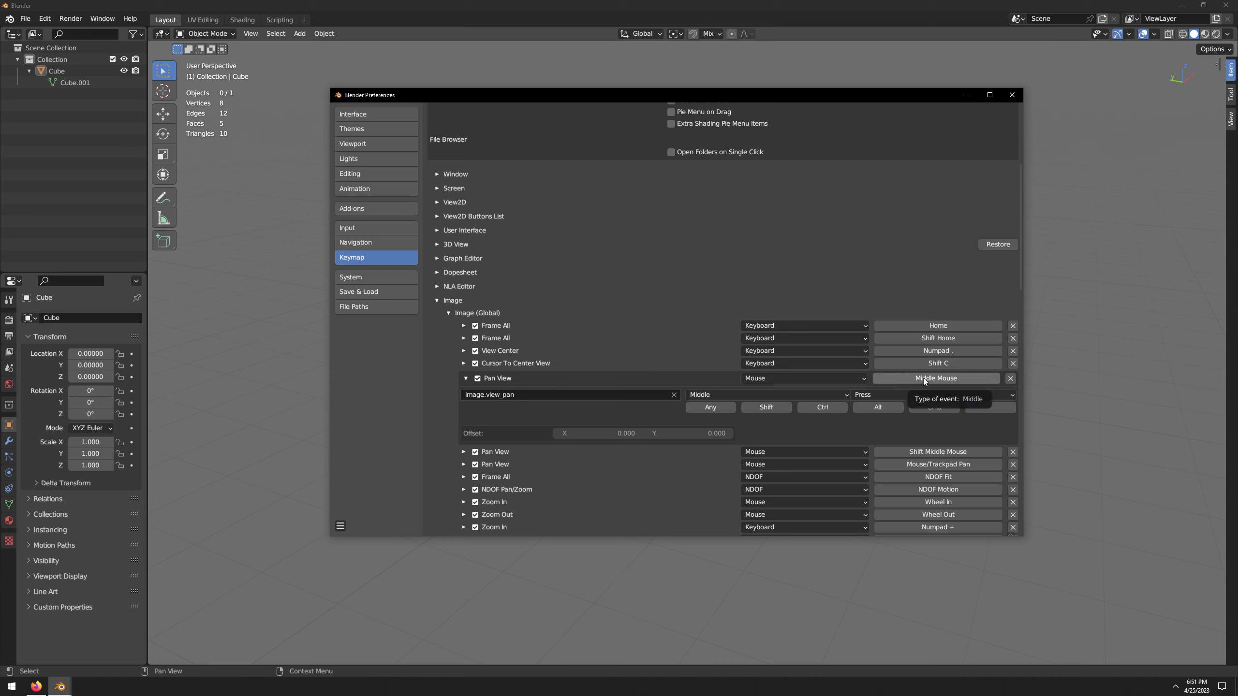
pyautogui.click(877, 407)
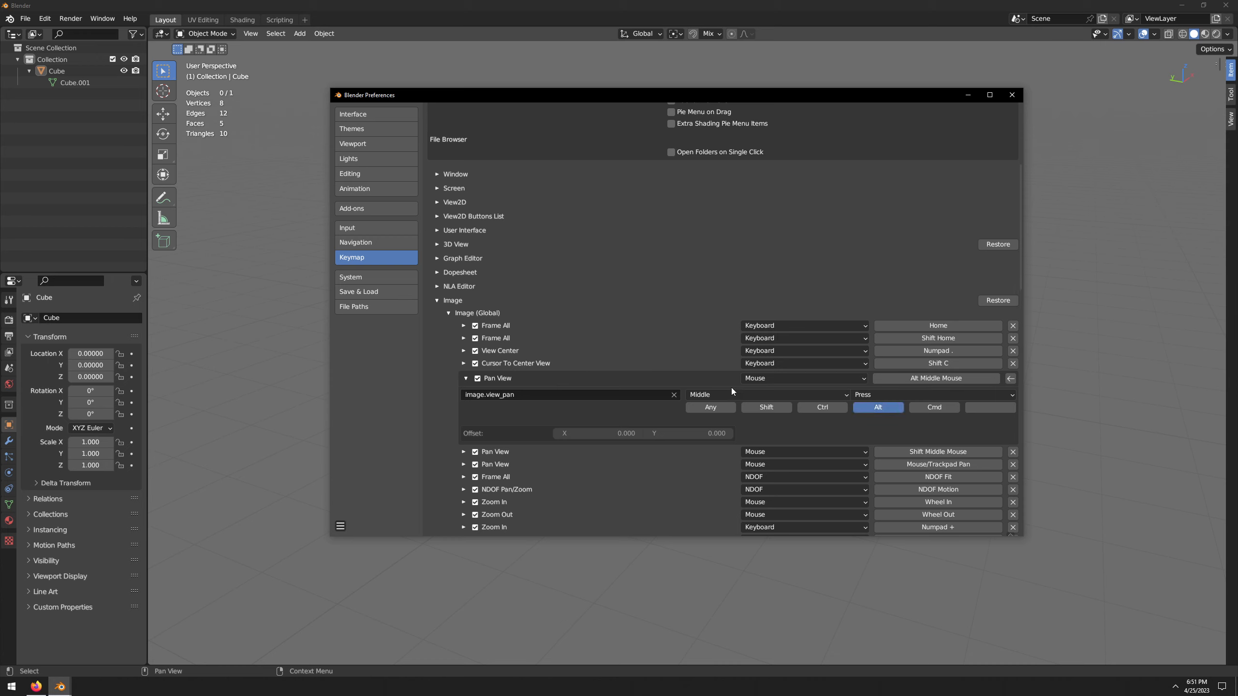
pyautogui.click(466, 379)
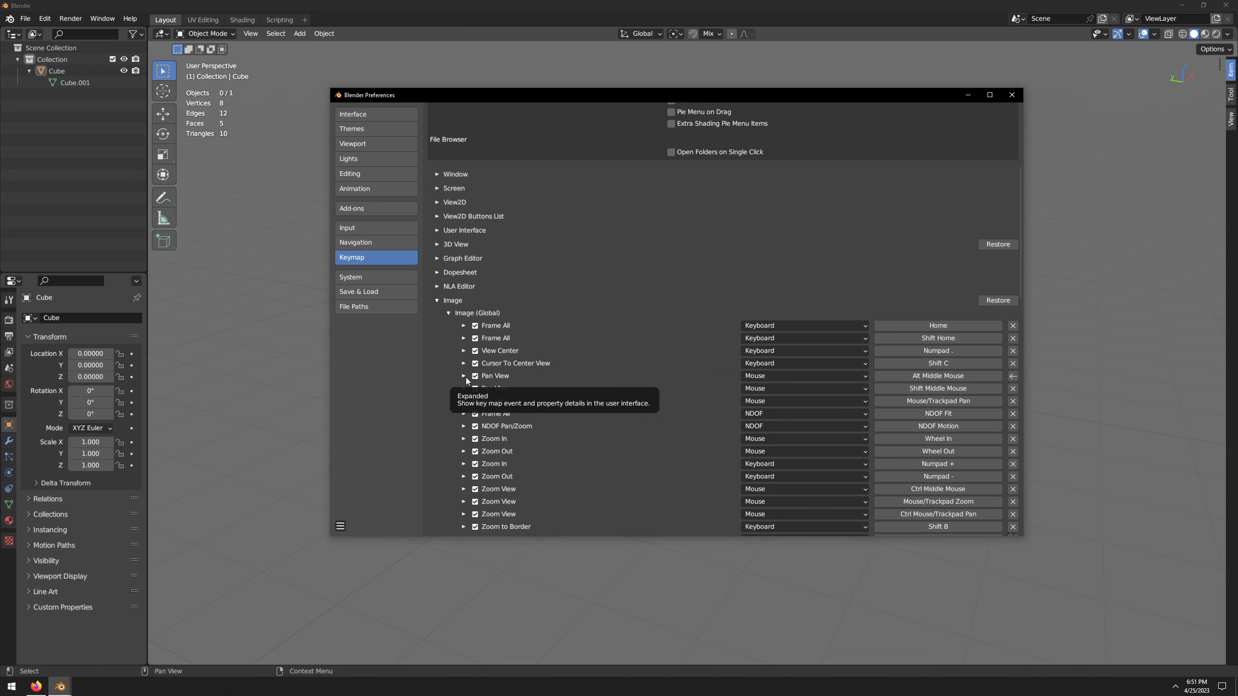
# - Set the Ctrl Middle Mouse Zoom View shortcut under Image (Global) to Alt Right Mouse and collapse its entry
pyautogui.scroll(-1, 466, 377)
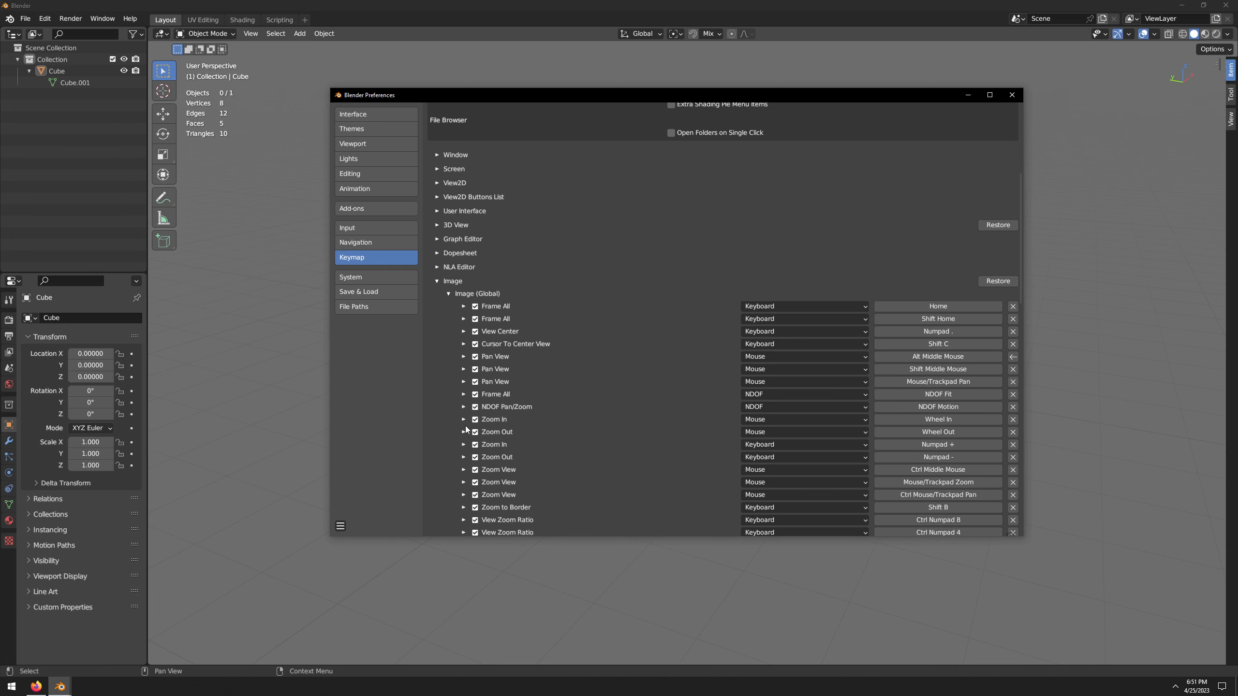
pyautogui.scroll(-15, 464, 419)
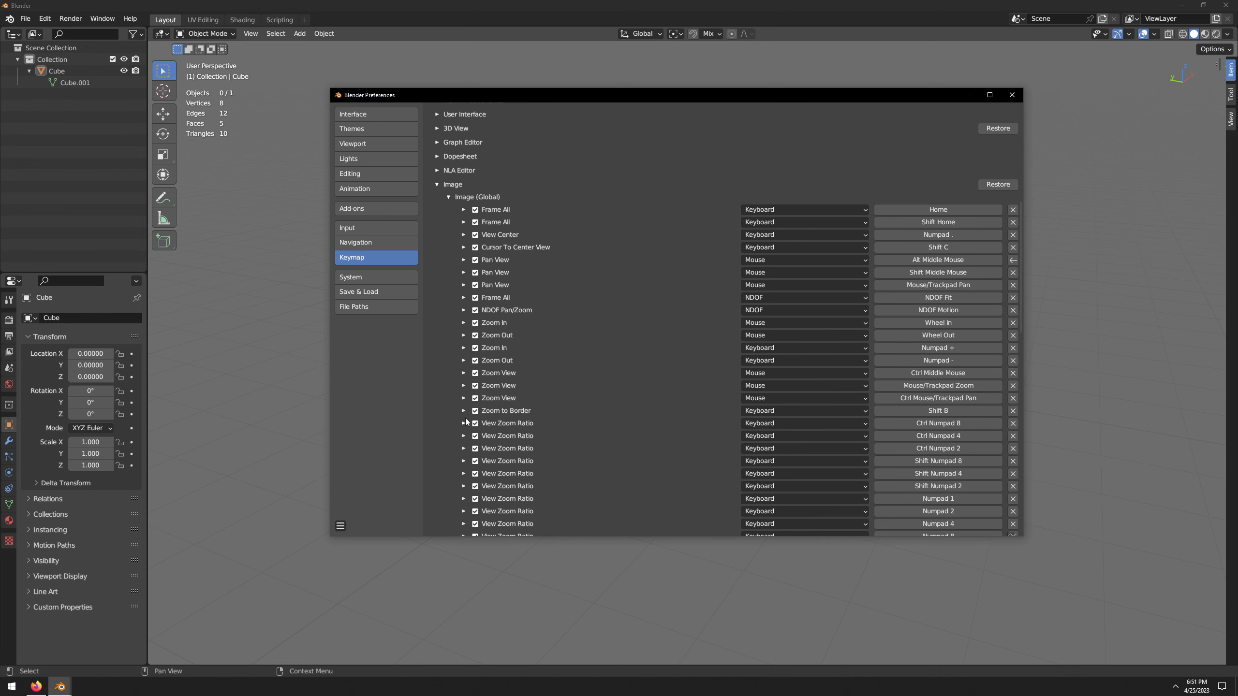
pyautogui.scroll(-5, 479, 414)
pyautogui.scroll(6, 477, 411)
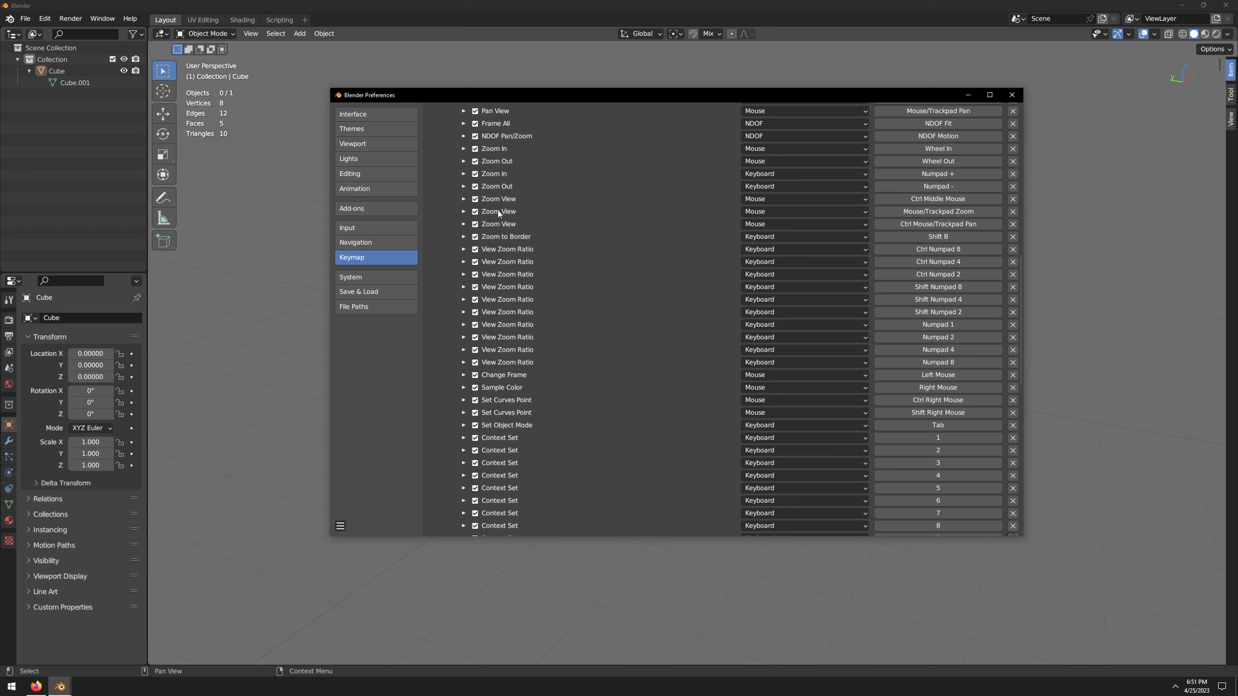
pyautogui.scroll(6, 494, 199)
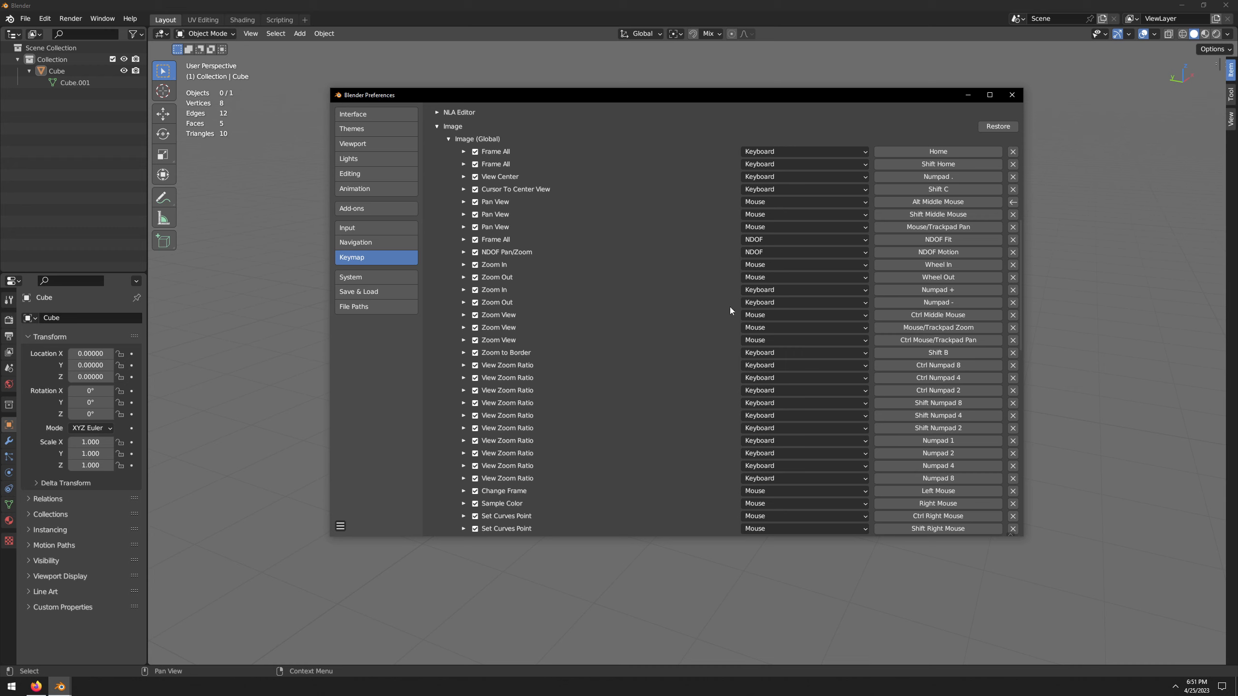
pyautogui.click(462, 314)
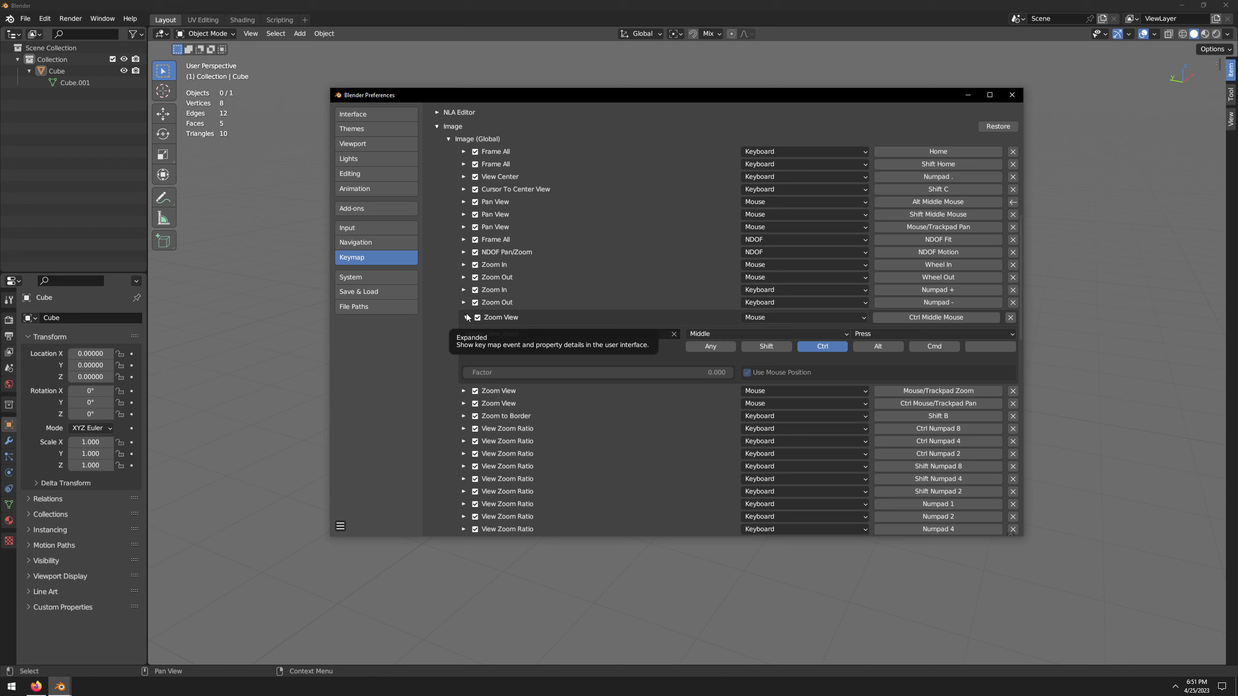
pyautogui.click(931, 317)
pyautogui.keyDown('alt'); pyautogui.rightClick(932, 317); pyautogui.keyUp('alt')
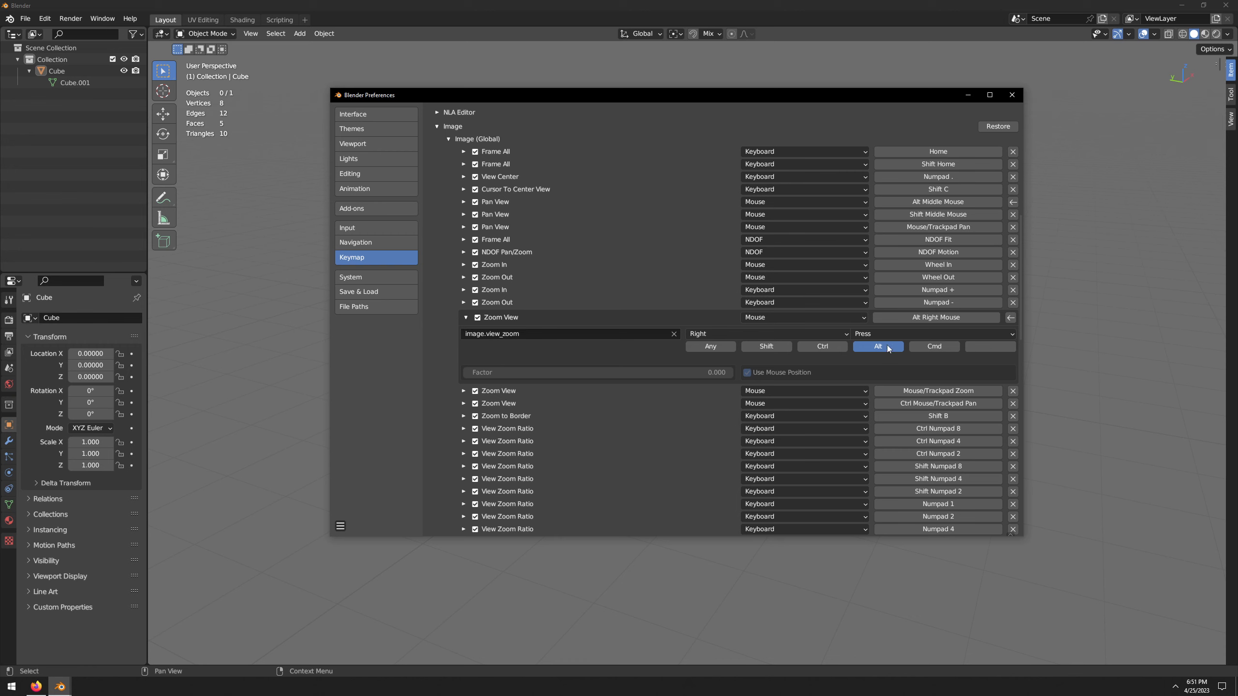
pyautogui.click(466, 317)
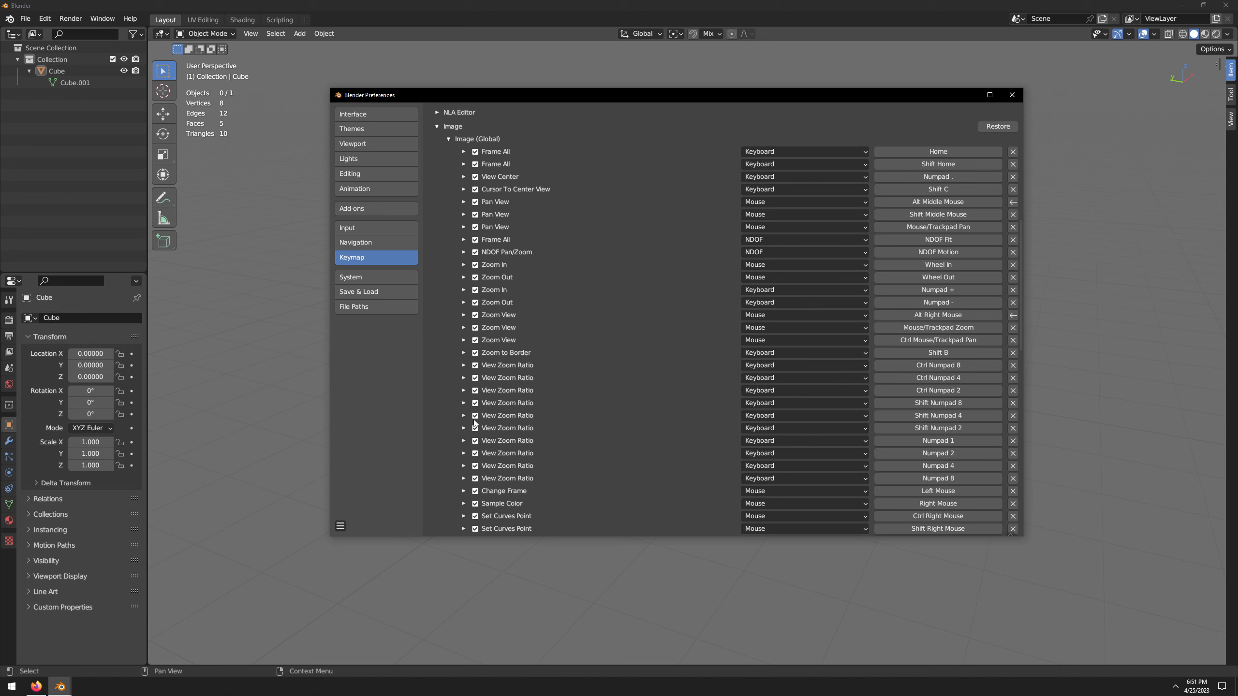
# - Check the remaining Image (Global) shortcuts, then save the preferences and close the Preferences window
pyautogui.scroll(-12, 475, 423)
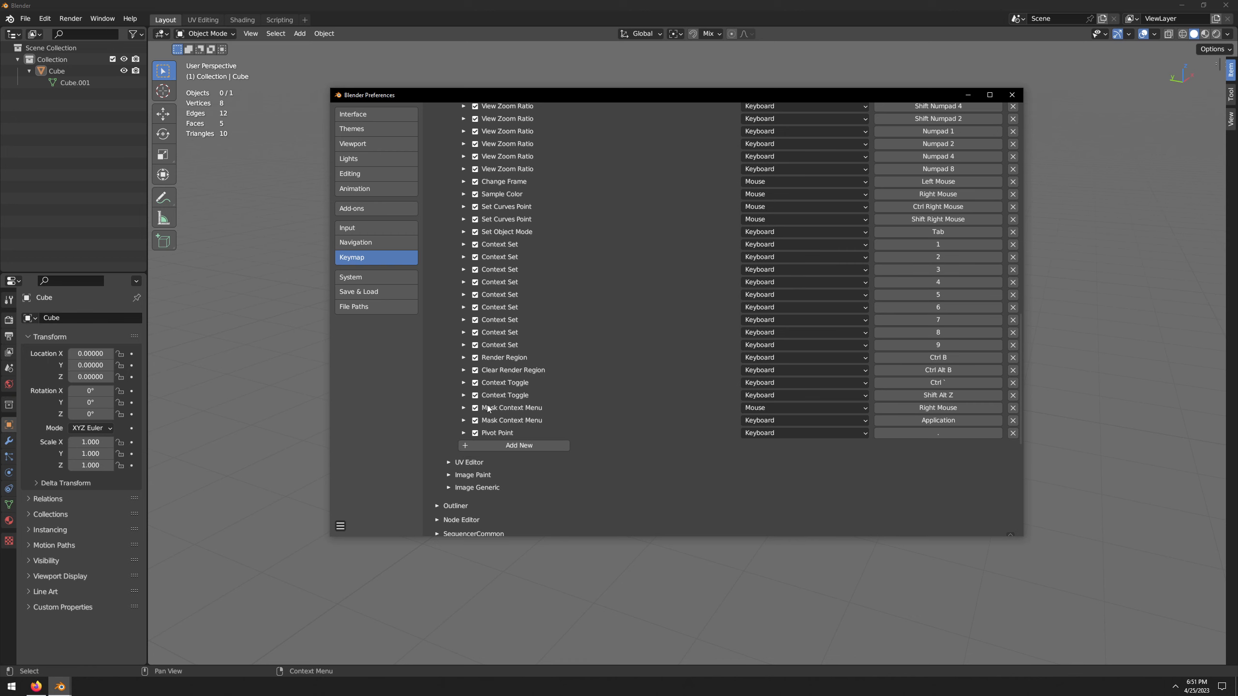
pyautogui.scroll(13, 495, 398)
pyautogui.click(340, 525)
pyautogui.click(359, 498)
pyautogui.click(1013, 99)
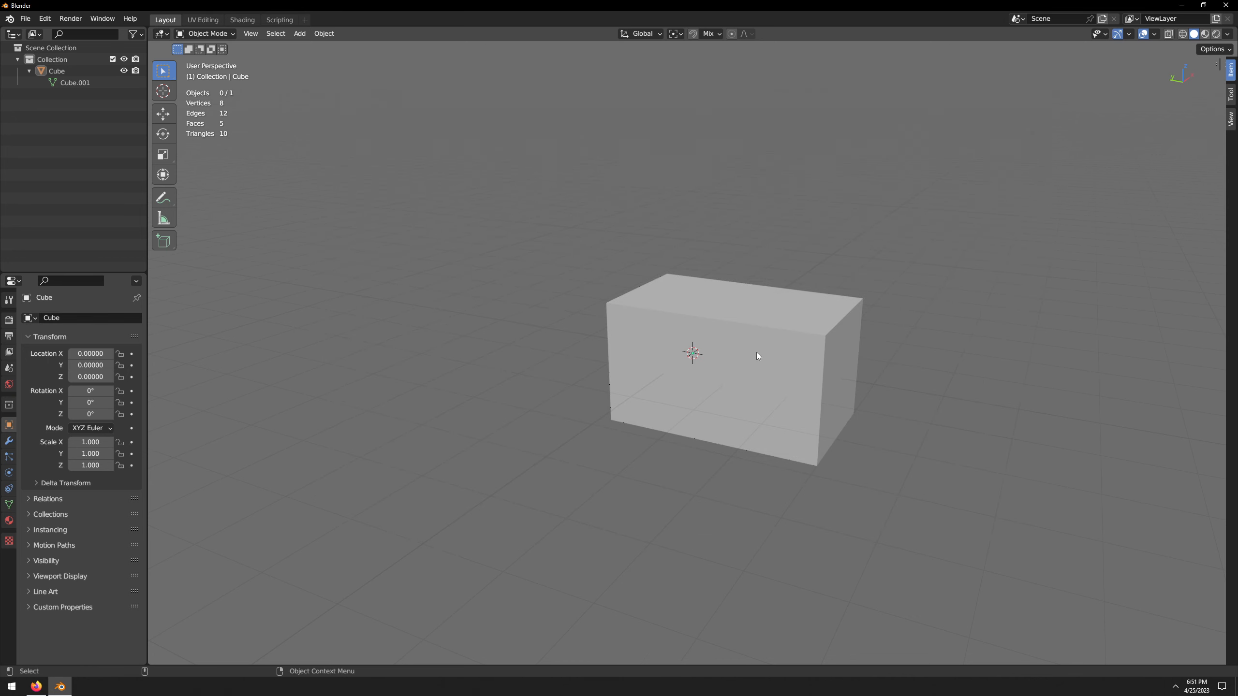
# - Select the cube and test orbiting, panning and zooming around it in the 3D viewport with the Alt-mouse shortcuts
pyautogui.click(731, 409)
pyautogui.keyDown('alt'); pyautogui.moveTo(731, 409); pyautogui.dragTo(710, 406); pyautogui.keyUp('alt')
pyautogui.scroll(-4, 716, 409)
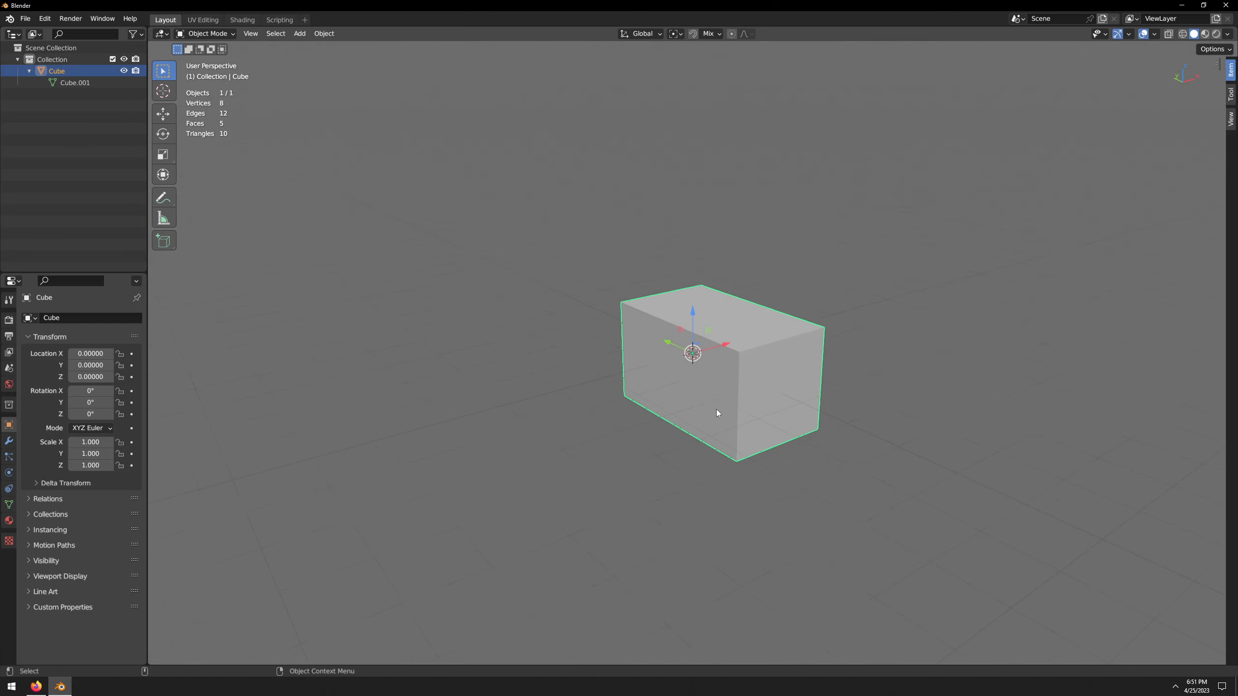
pyautogui.scroll(4, 715, 409)
pyautogui.keyDown('shift'); pyautogui.moveTo(716, 409); pyautogui.dragTo(673, 401, button='middle'); pyautogui.keyUp('shift')
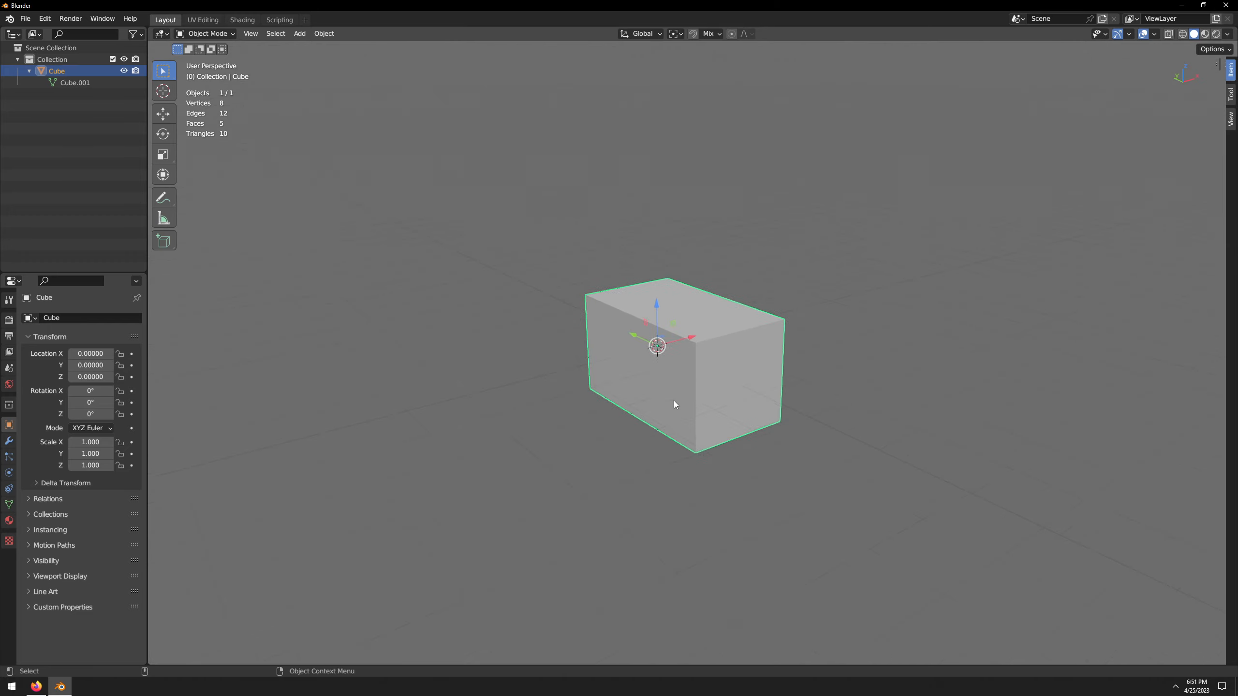
pyautogui.scroll(5, 675, 403)
pyautogui.scroll(-6, 674, 403)
pyautogui.keyDown('alt'); pyautogui.moveTo(686, 395); pyautogui.dragTo(683, 393, button='middle'); pyautogui.keyUp('alt')
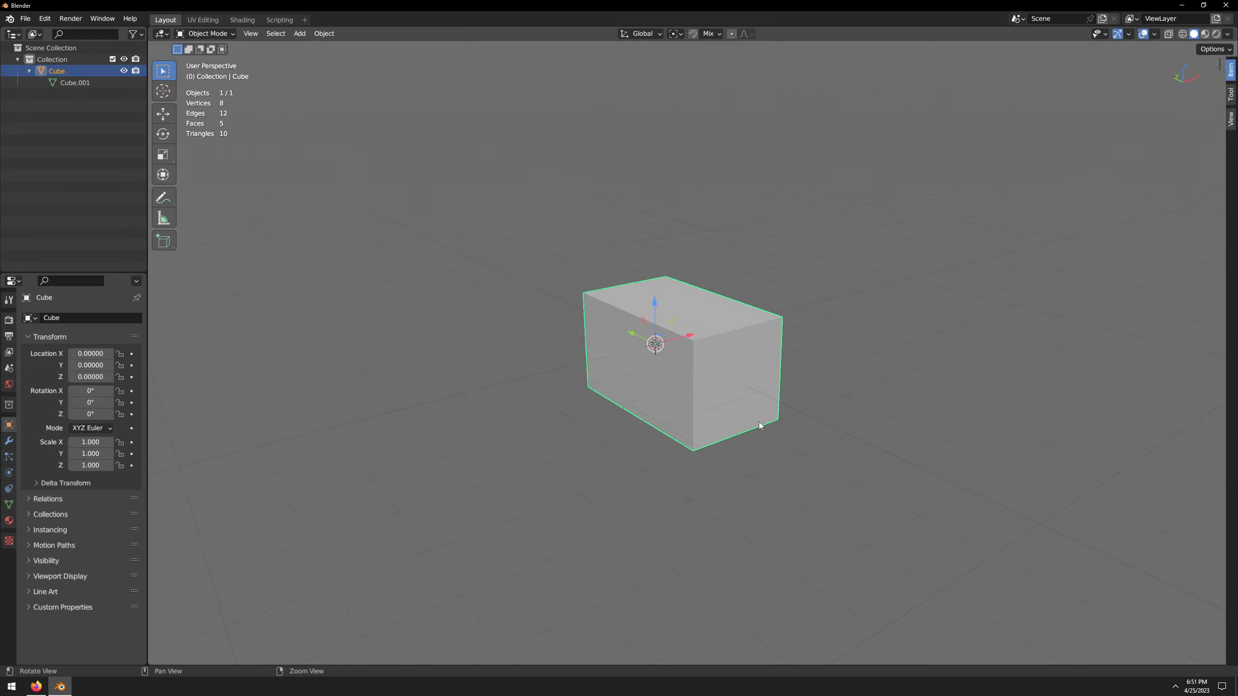
pyautogui.keyDown('ctrl'); pyautogui.moveTo(828, 412); pyautogui.dragTo(835, 367, button='middle'); pyautogui.keyUp('ctrl')
pyautogui.keyDown('shift'); pyautogui.moveTo(754, 407); pyautogui.dragTo(733, 460, button='middle'); pyautogui.keyUp('shift')
pyautogui.moveTo(617, 379); pyautogui.dragTo(544, 355, button='middle')
# - Switch to the UV Editing workspace and test panning and zooming in the UV editor and navigation in its 3D viewport
pyautogui.click(204, 21)
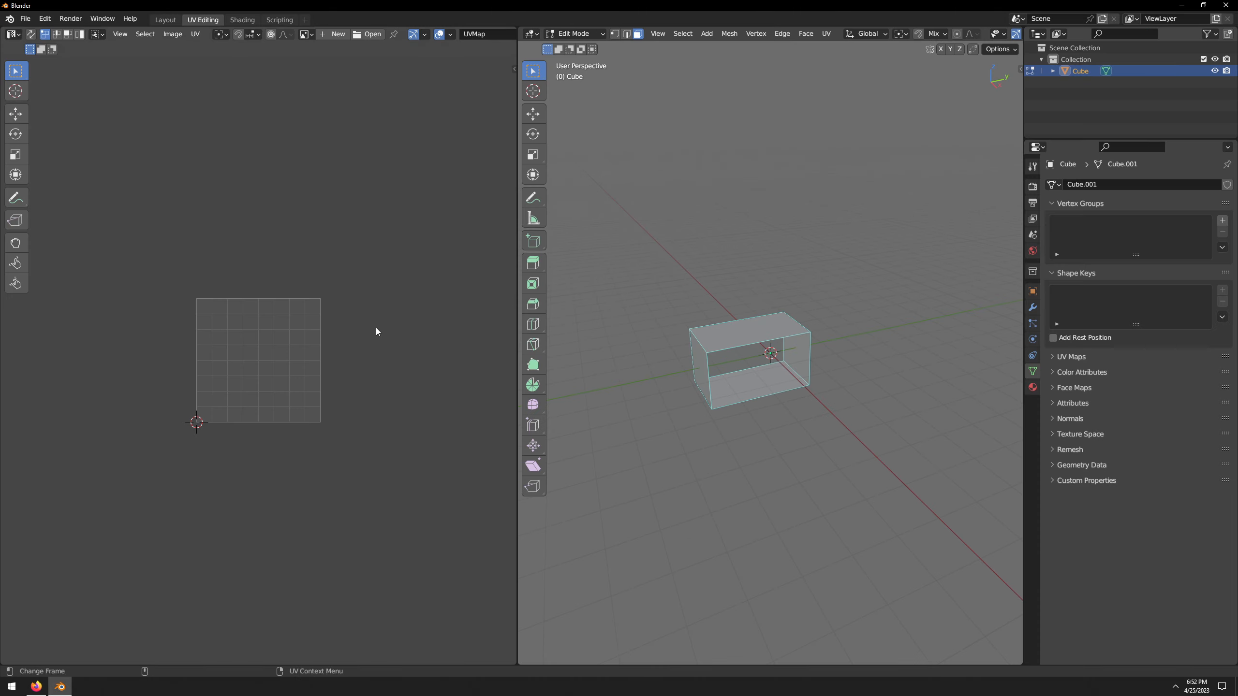
pyautogui.scroll(-3, 376, 330)
pyautogui.scroll(5, 717, 360)
pyautogui.scroll(-4, 719, 361)
pyautogui.moveTo(729, 364); pyautogui.dragTo(788, 359, button='middle')
pyautogui.scroll(5, 765, 382)
pyautogui.scroll(-5, 680, 406)
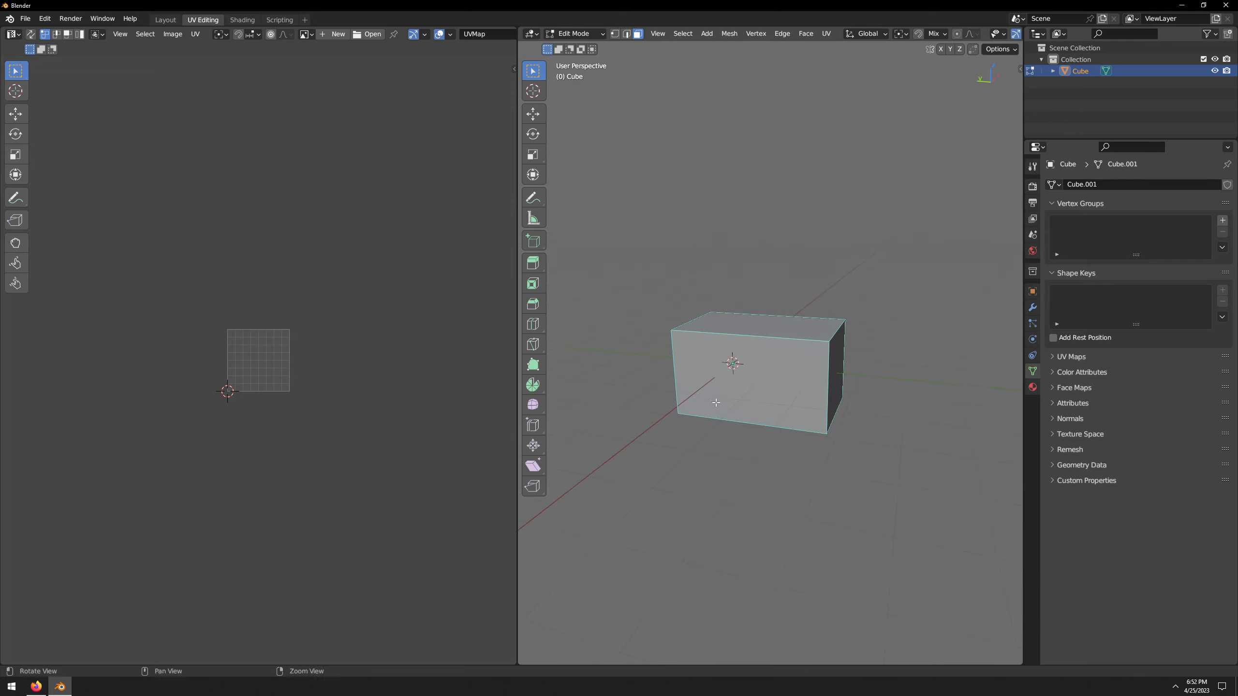
pyautogui.scroll(3, 291, 369)
pyautogui.moveTo(291, 369); pyautogui.dragTo(327, 311, button='middle')
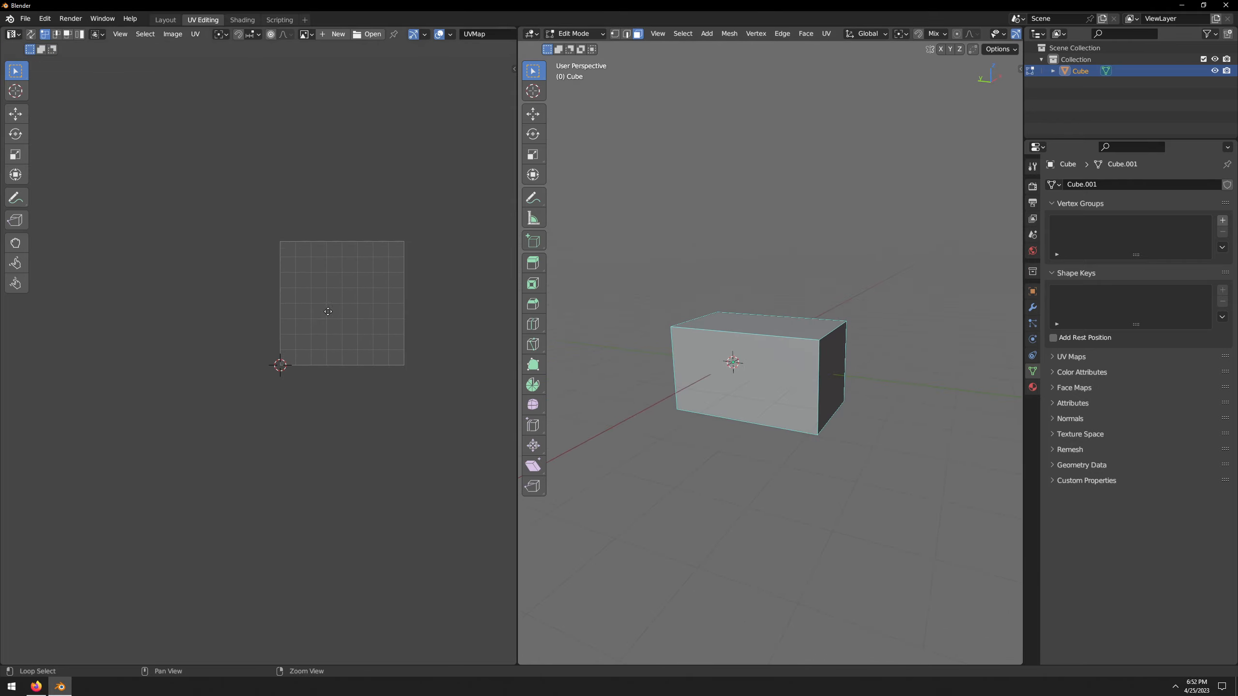
pyautogui.scroll(3, 309, 365)
pyautogui.moveTo(310, 366); pyautogui.dragTo(232, 366, button='middle')
pyautogui.scroll(-2, 356, 354)
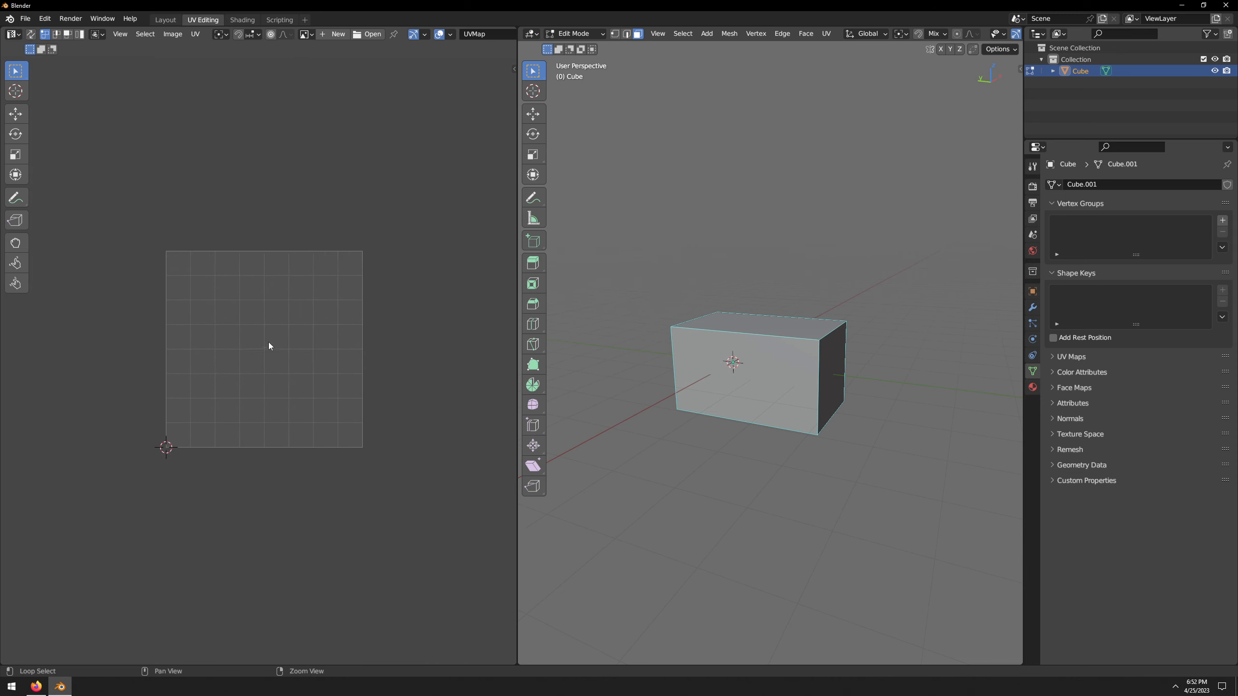
pyautogui.scroll(5, 268, 346)
pyautogui.scroll(-3, 267, 347)
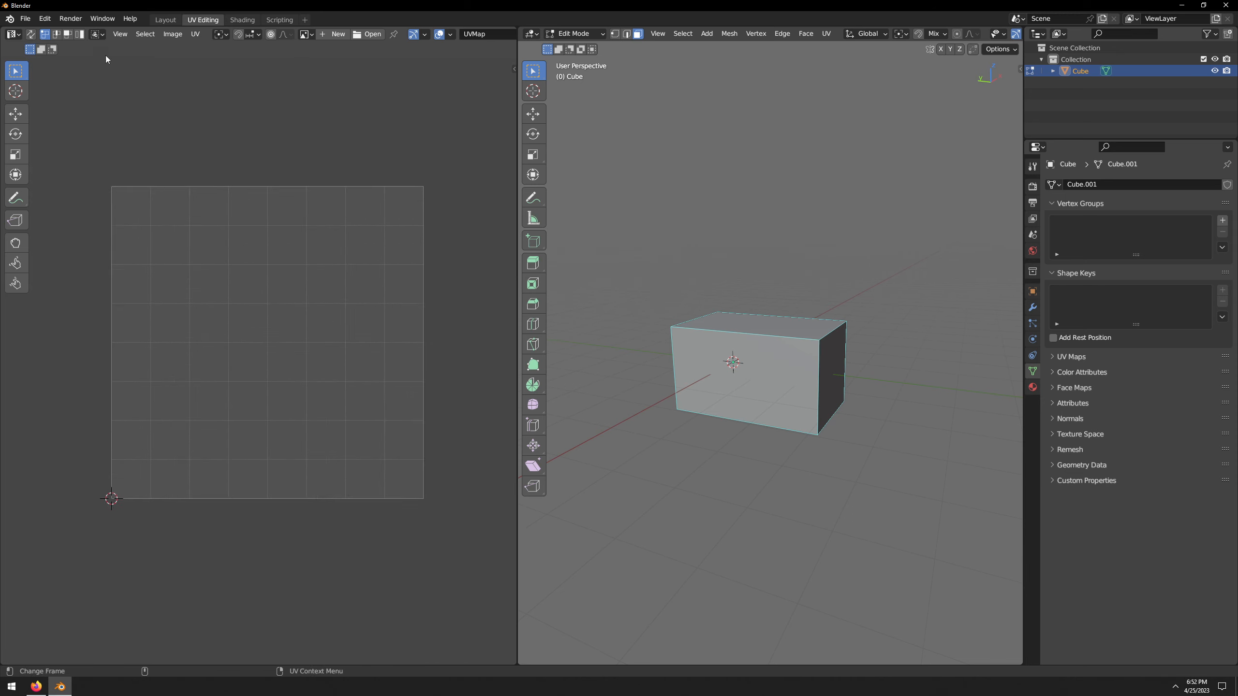
# - Return to the Layout workspace, deselect all objects and select everything again
pyautogui.click(165, 19)
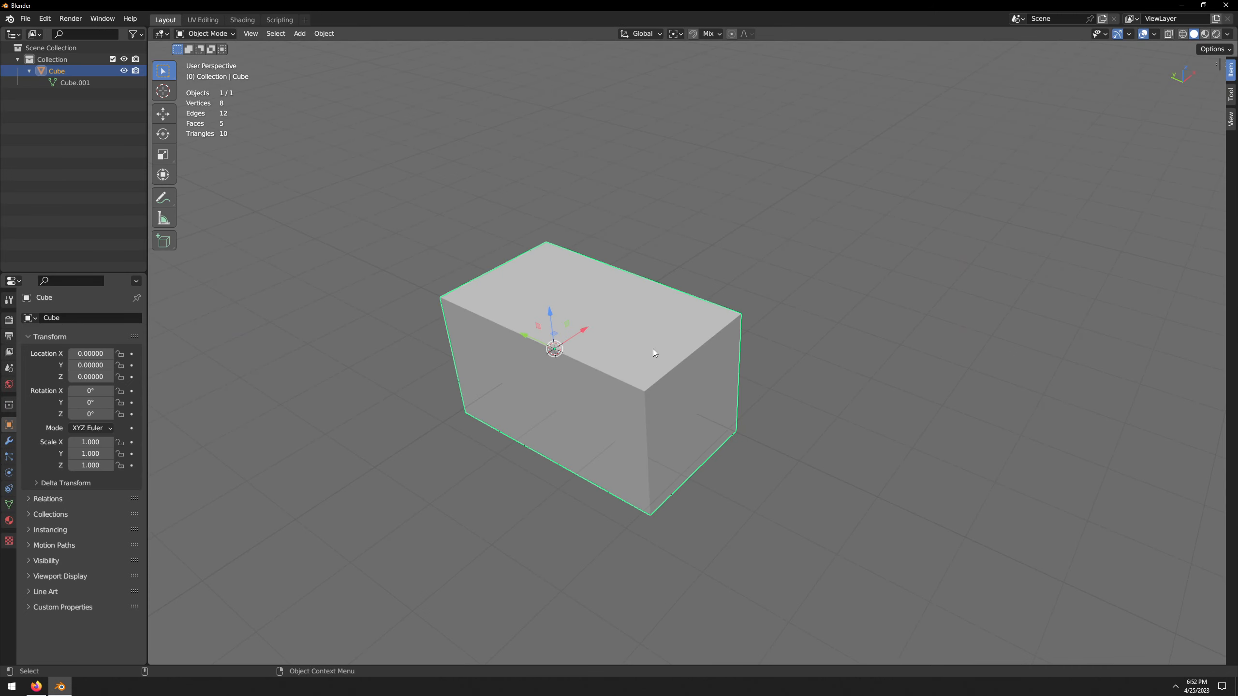
pyautogui.hotkey('alt', 'a')
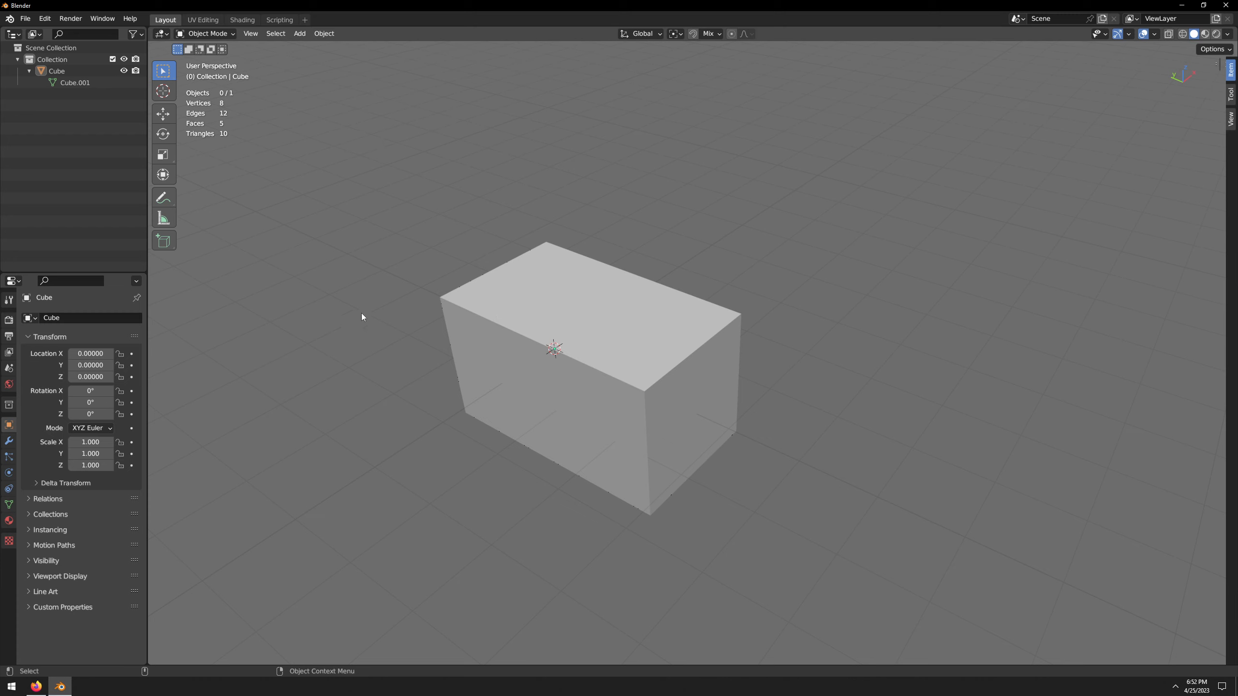
pyautogui.press('a')
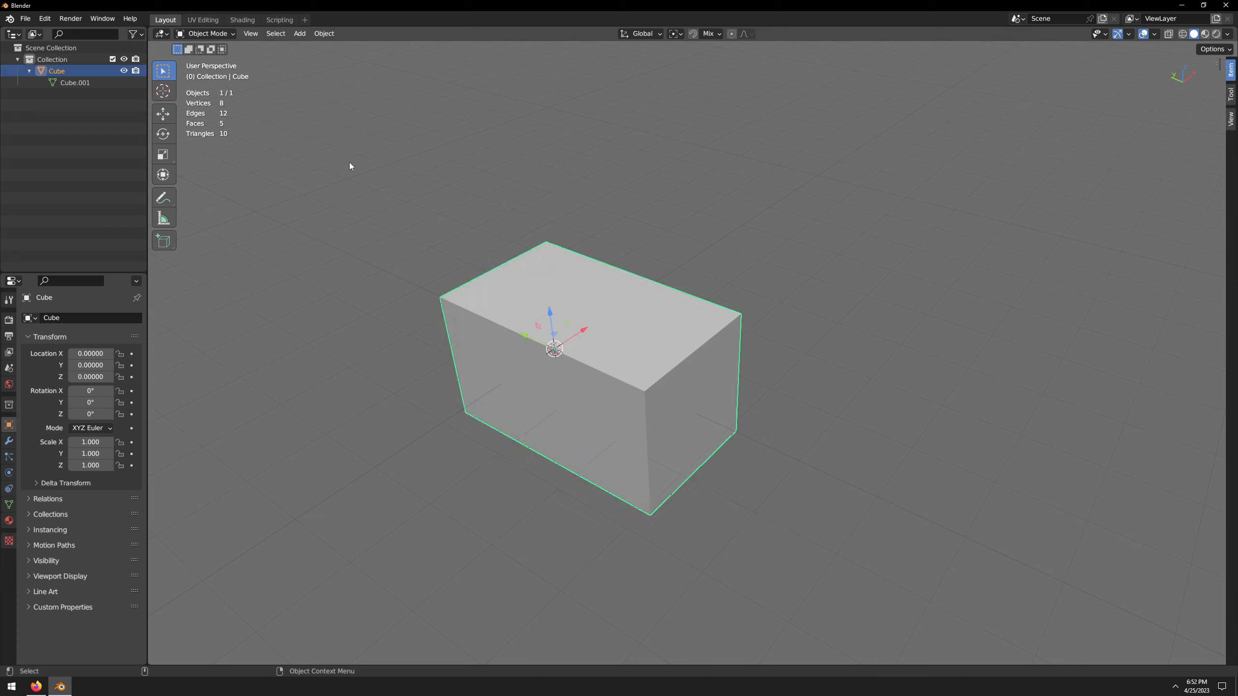
# - Toggle the cube repeatedly between Object Mode and Edit Mode, ending in Edit Mode
pyautogui.press('Tab')
pyautogui.press('Tab')
pyautogui.press('Tab')
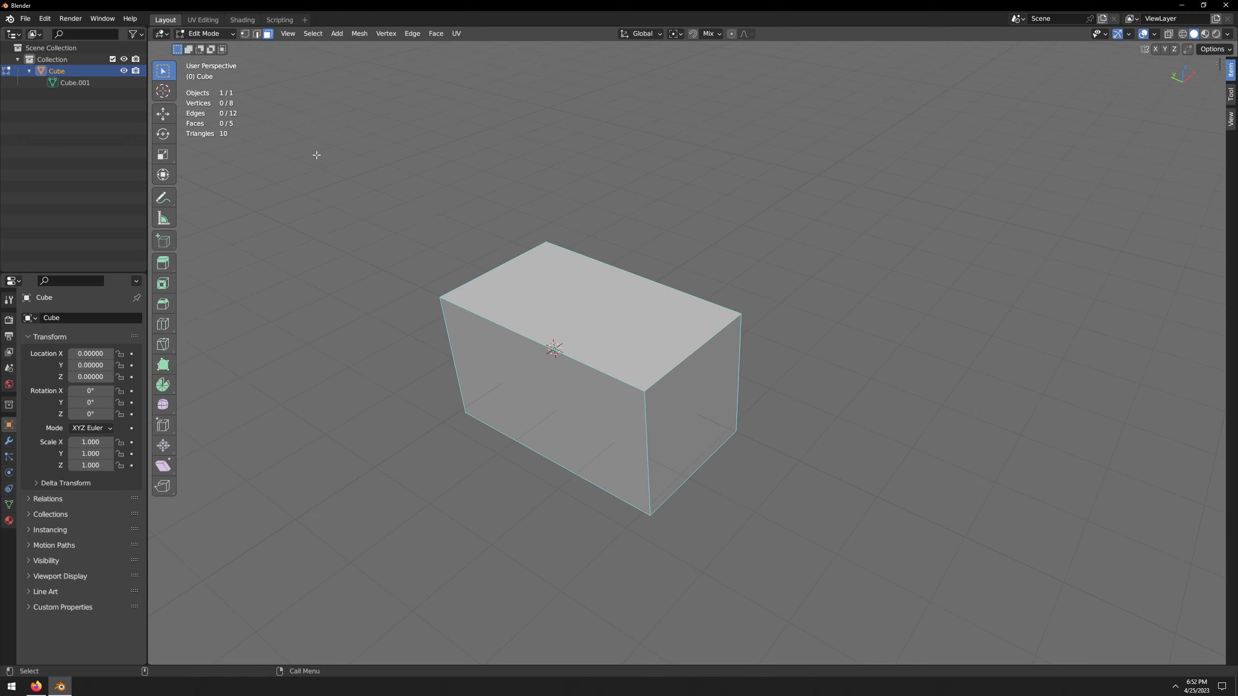
pyautogui.press('Tab')
pyautogui.press('Tab')
pyautogui.press('Tab')
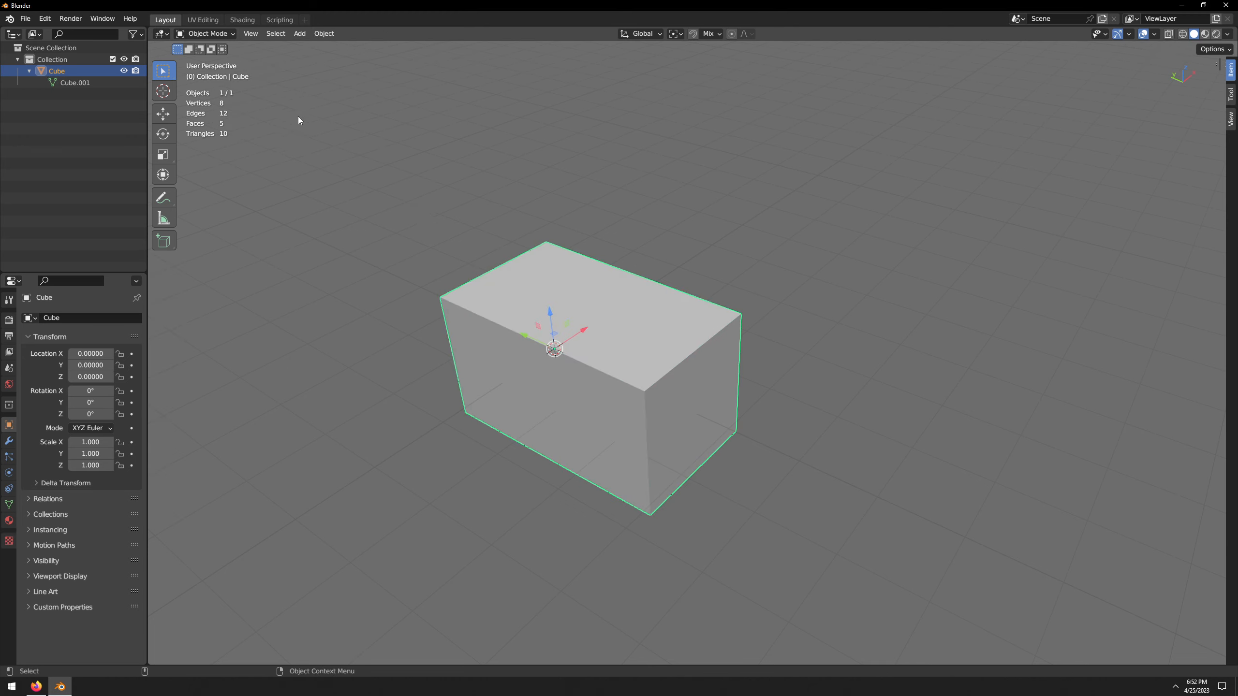
pyautogui.press('Tab')
pyautogui.press('Tab')
pyautogui.press('Tab')
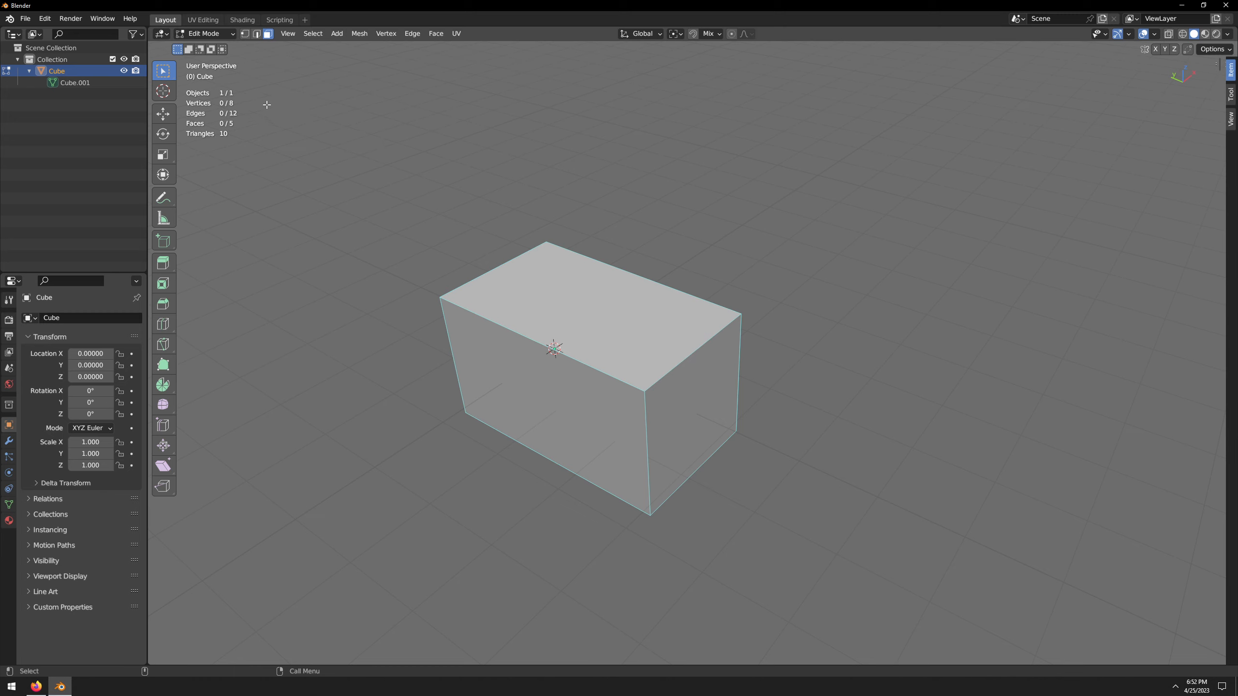
# - Cycle repeatedly through the vertex, edge and face select modes, ending on vertex, and return to Object Mode
pyautogui.press('1')
pyautogui.press('2')
pyautogui.press('3')
pyautogui.press('1')
pyautogui.press('2')
pyautogui.press('3')
pyautogui.press('1')
pyautogui.press('2')
pyautogui.press('3')
pyautogui.press('1')
pyautogui.press('Tab')
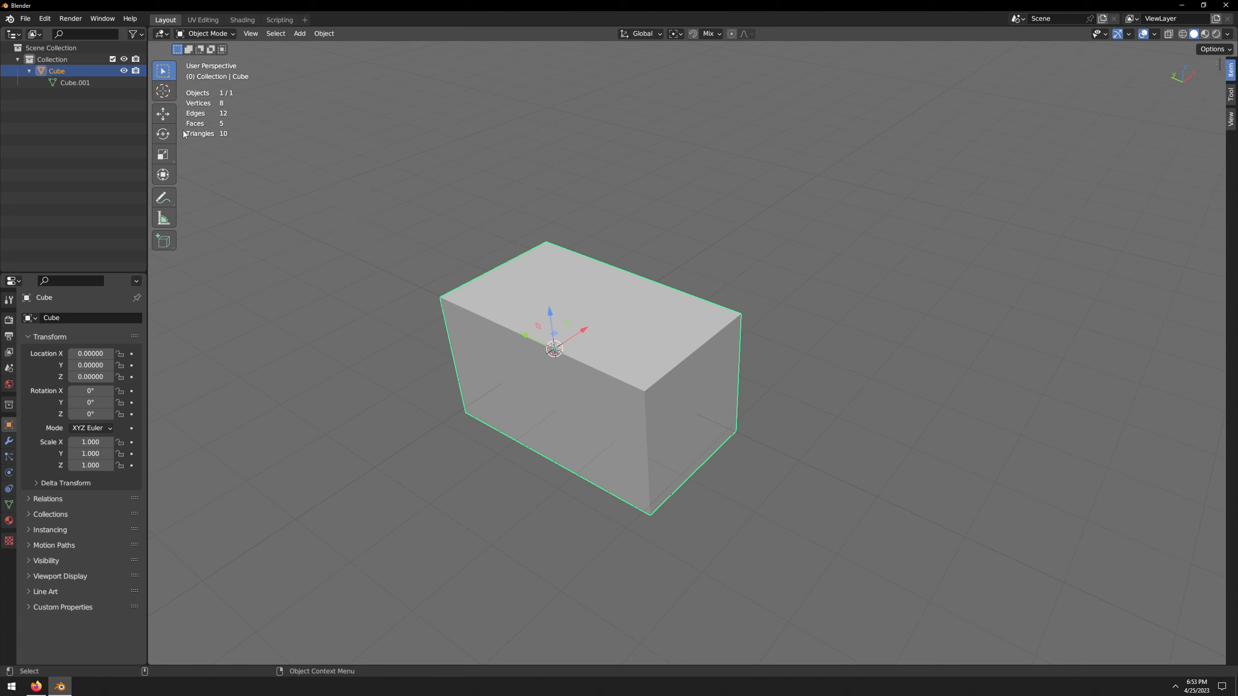
# - Open the preferences in an enlarged window, collapsing the Image keymap category and expanding 3D View
pyautogui.click(50, 22)
pyautogui.click(43, 20)
pyautogui.click(103, 182)
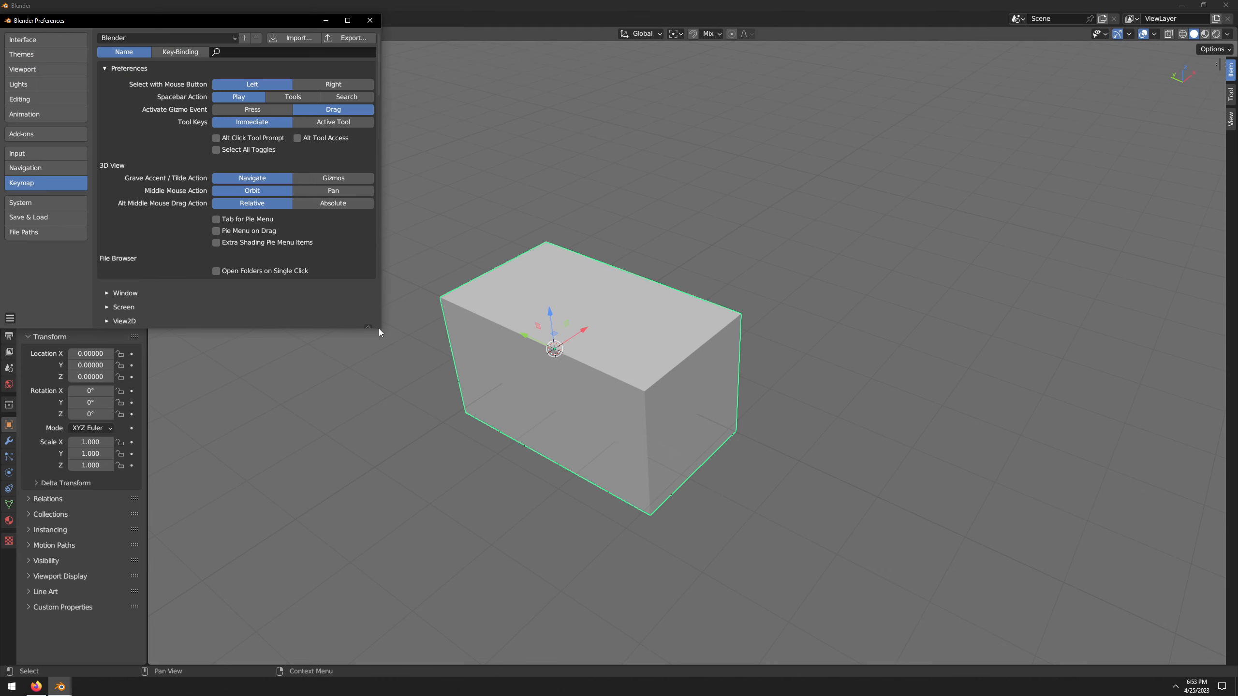
pyautogui.moveTo(379, 329); pyautogui.dragTo(920, 507)
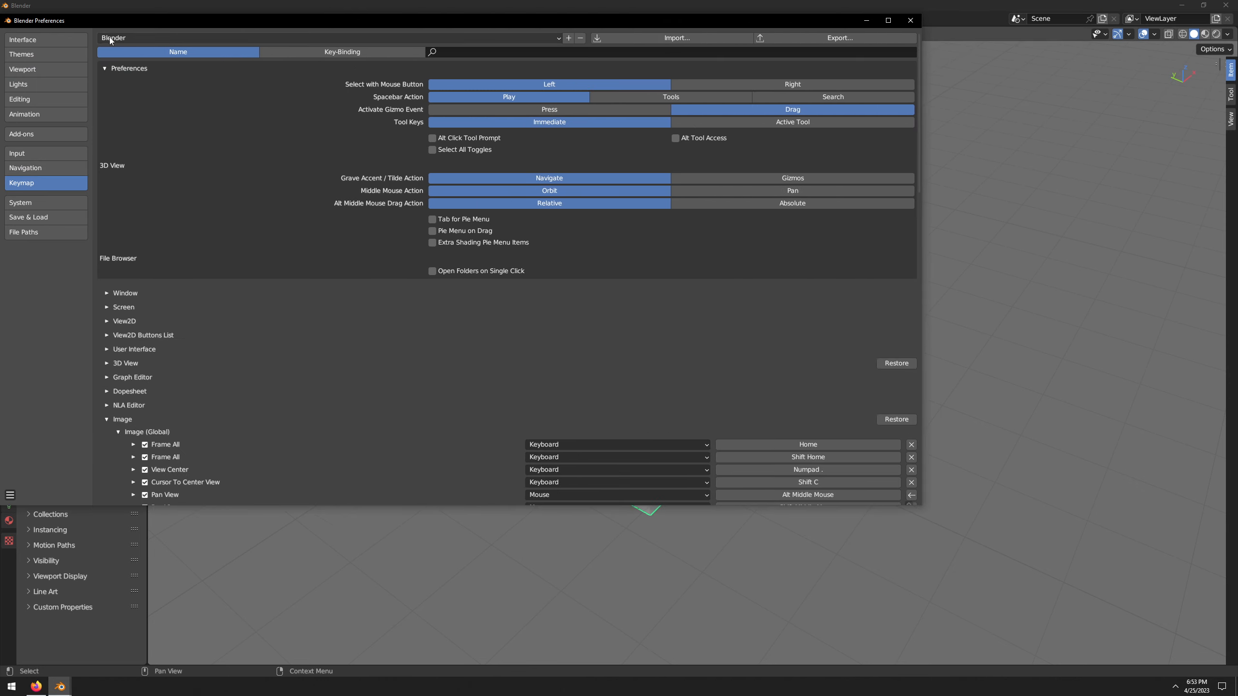
pyautogui.click(107, 419)
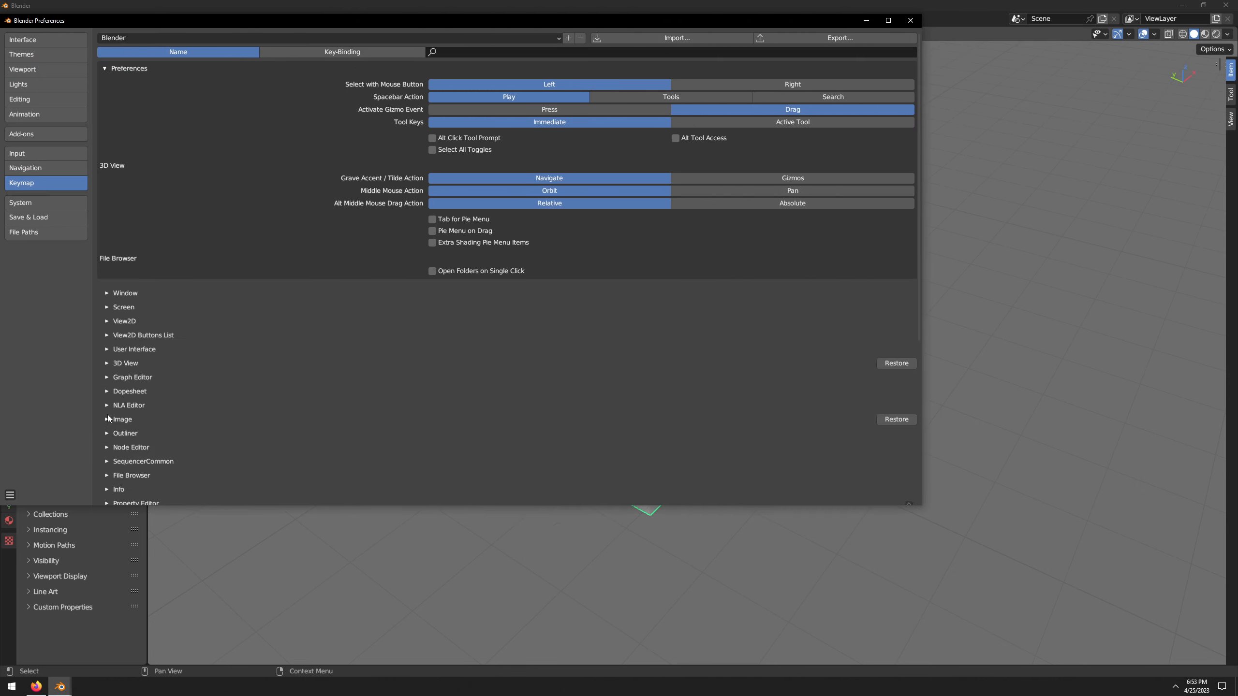
pyautogui.click(107, 363)
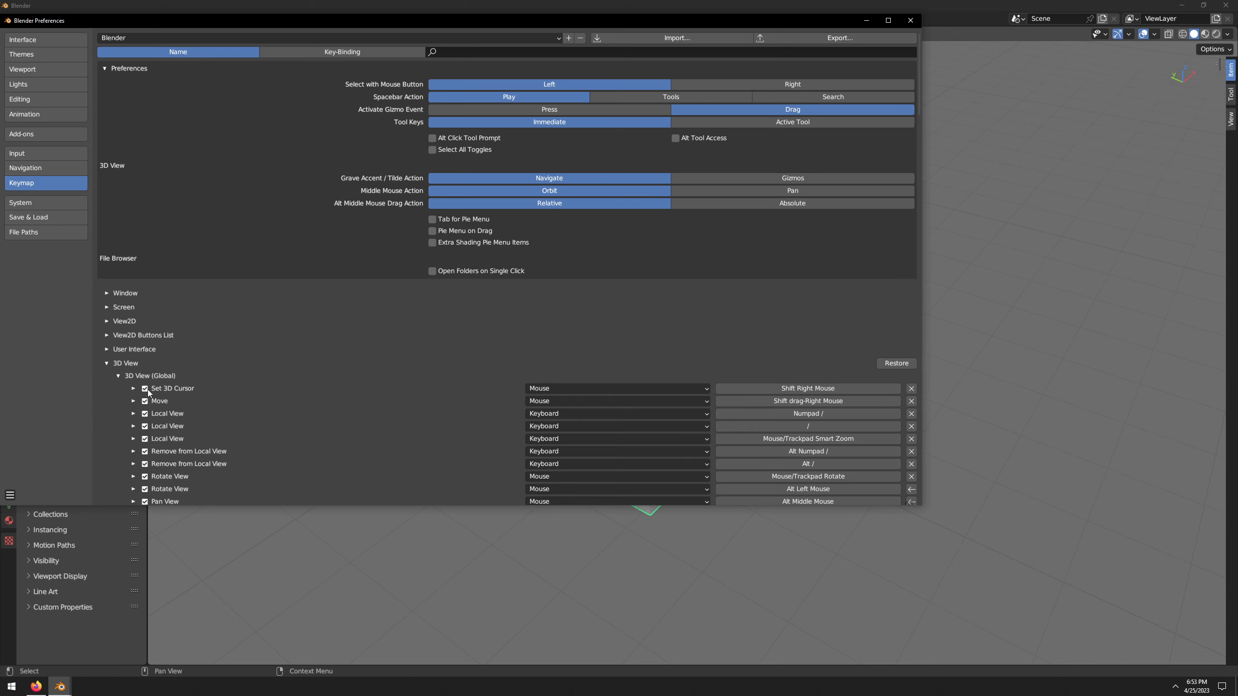
# - Collapse the 3D View (Global) keymap, expand Object Mode (Global), and enlarge the preferences window to reach its Hide Collection entries
pyautogui.click(118, 375)
pyautogui.click(118, 388)
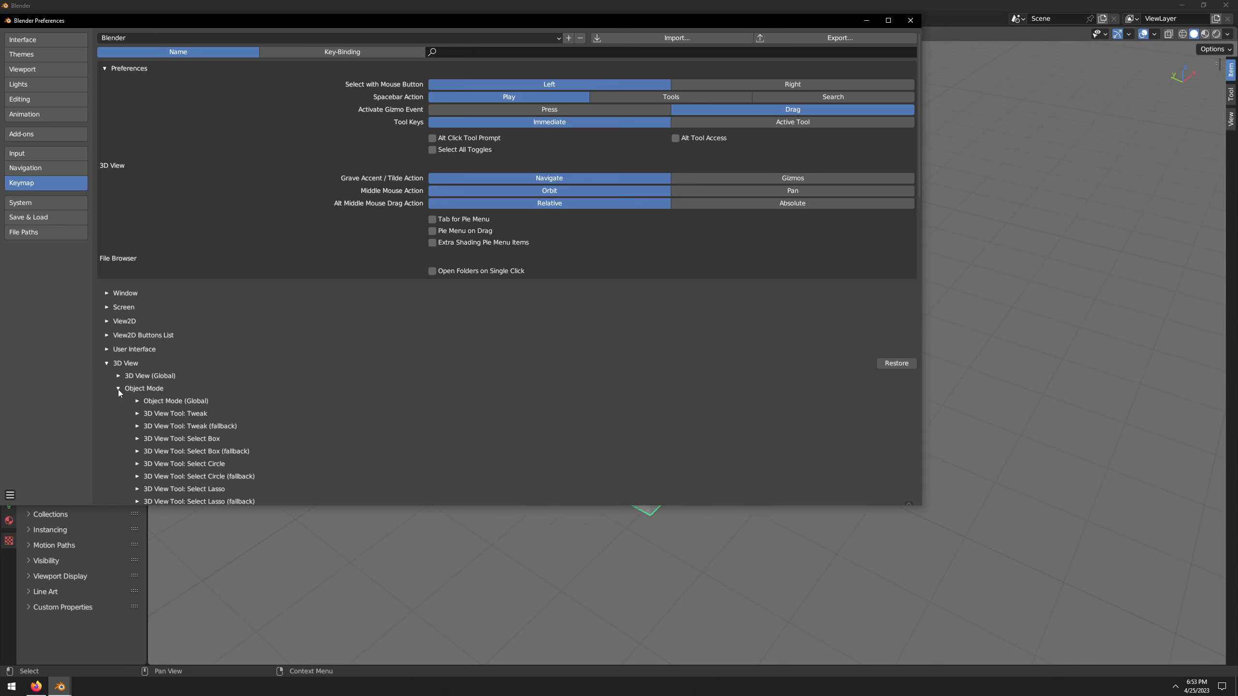
pyautogui.click(138, 401)
pyautogui.scroll(-3, 218, 404)
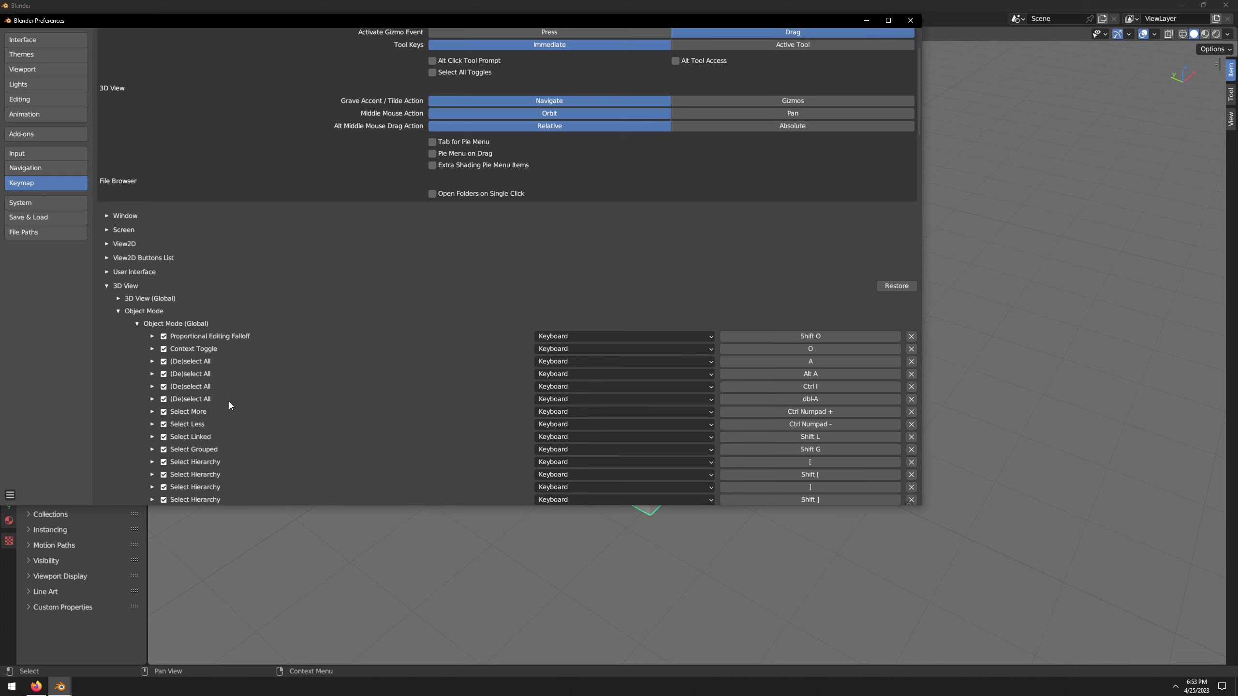
pyautogui.scroll(-13, 234, 399)
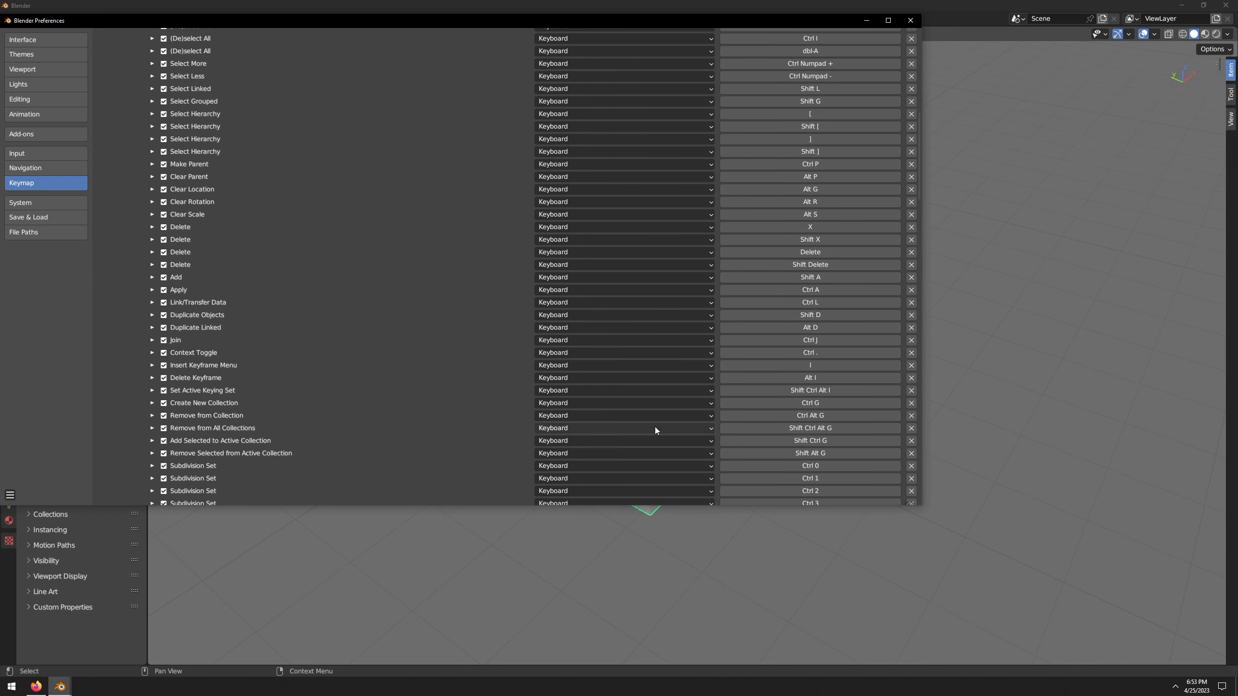
pyautogui.moveTo(934, 514); pyautogui.dragTo(1189, 626)
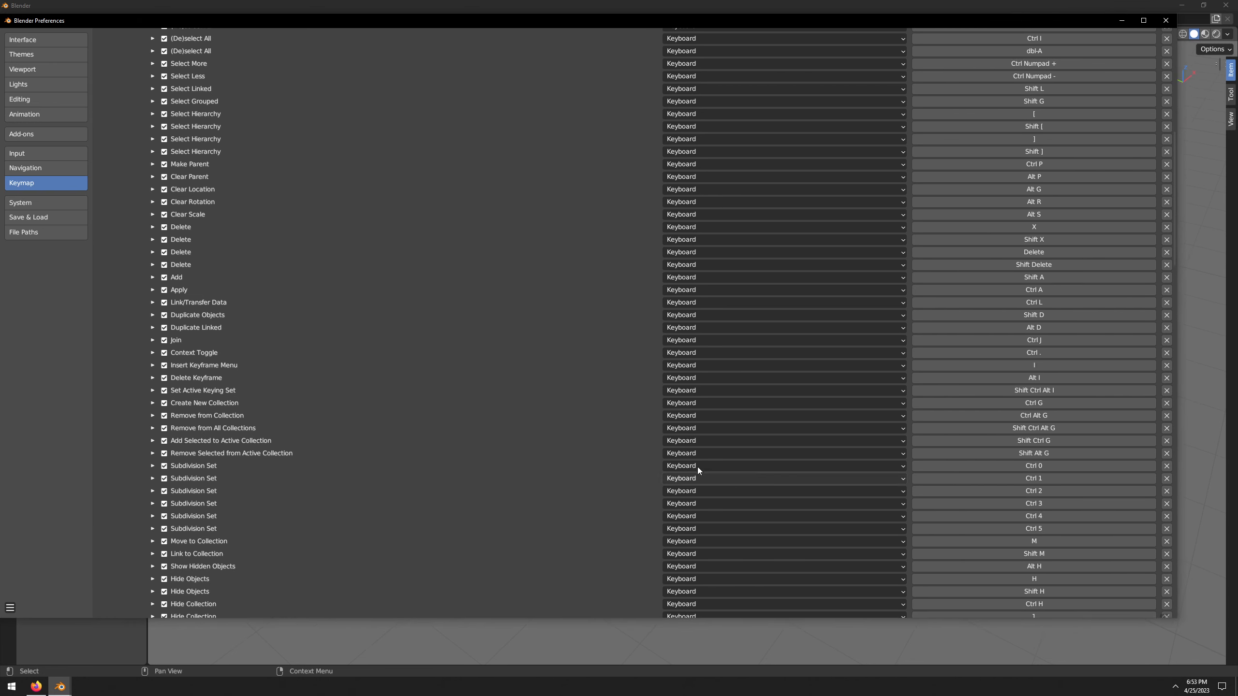
pyautogui.scroll(-7, 577, 432)
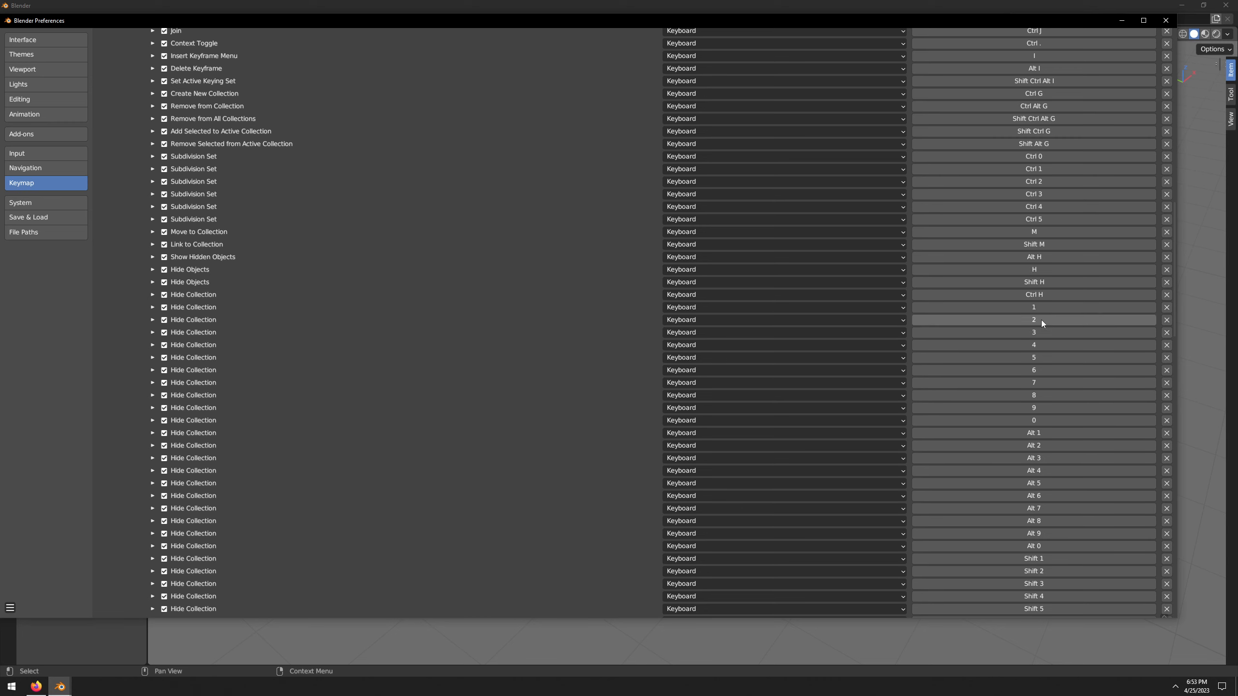
# - Inspect the settings of the Hide Collection shortcut assigned to 1, leaving it enabled and collapsed
pyautogui.click(152, 307)
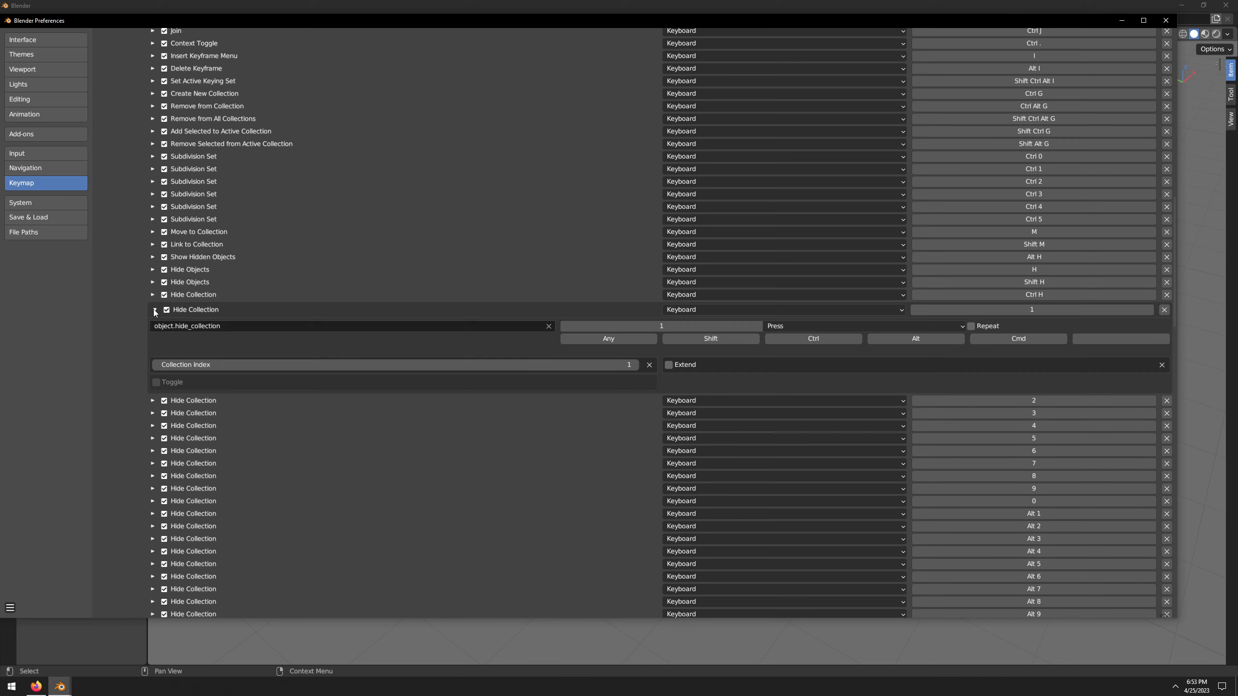
pyautogui.click(166, 310)
pyautogui.click(166, 310)
pyautogui.click(155, 309)
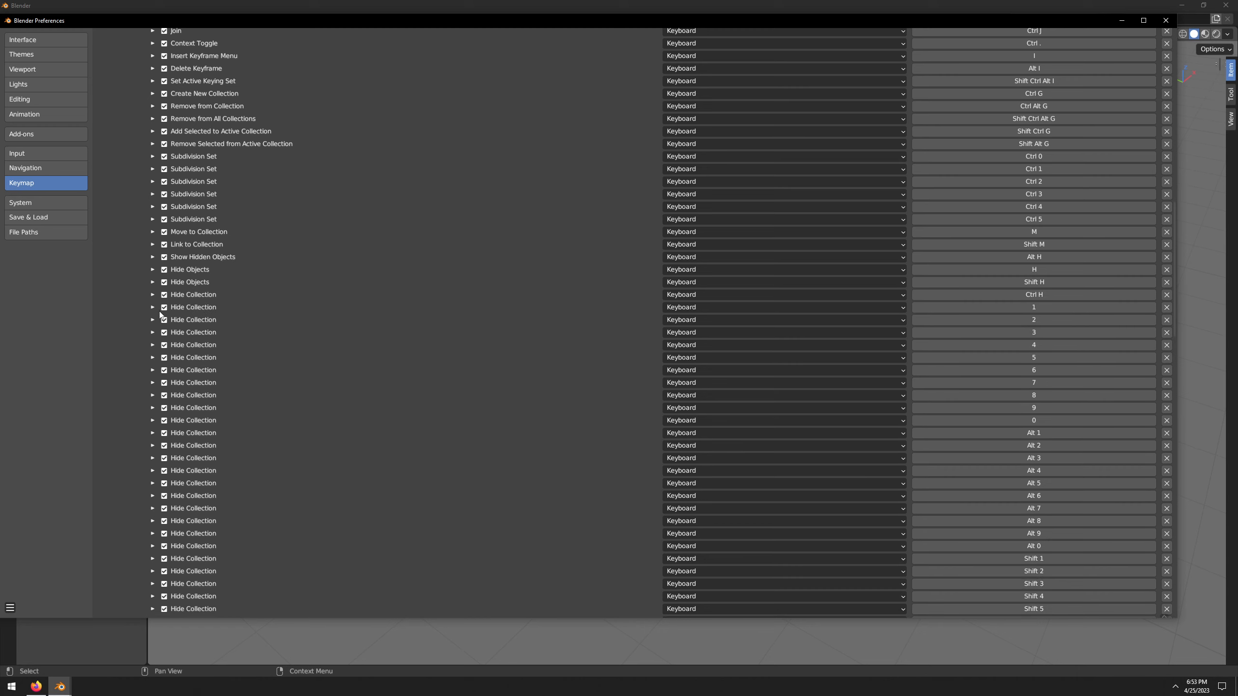
# - Remove the ten unmodified Hide Collection shortcuts for the number keys 1 to 9 and 0
pyautogui.click(1165, 307)
pyautogui.click(1165, 308)
pyautogui.click(1166, 307)
pyautogui.click(1165, 308)
pyautogui.click(1166, 308)
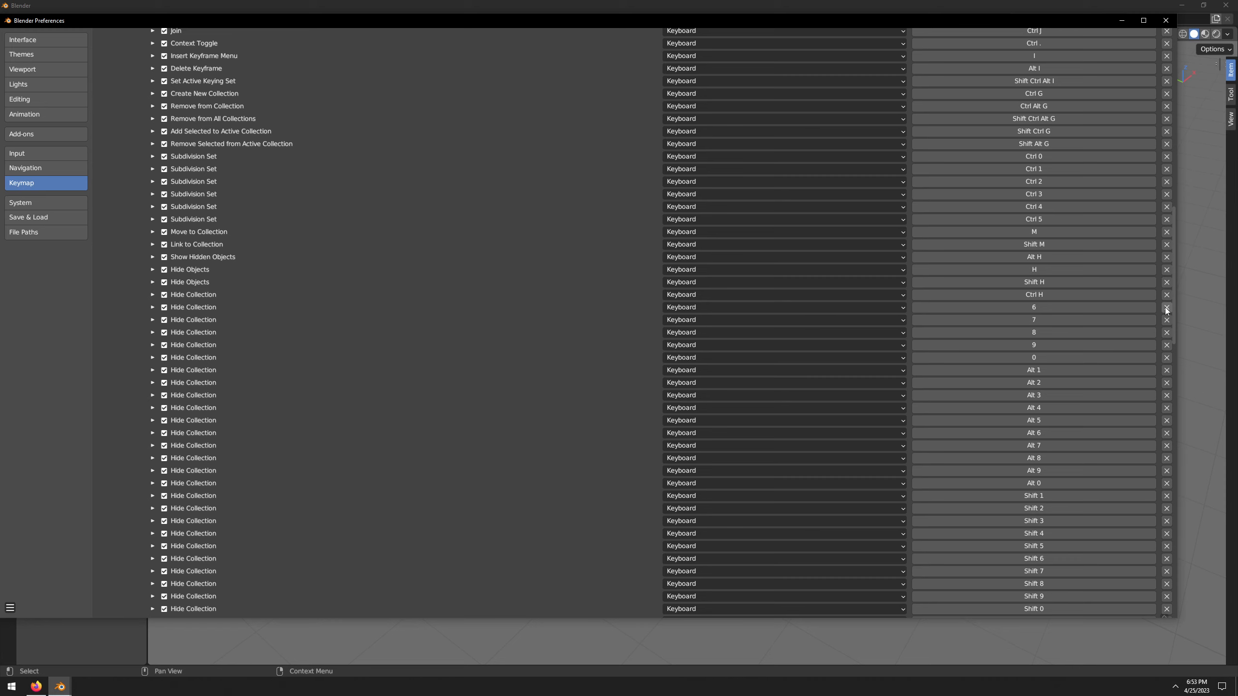
pyautogui.click(1165, 308)
pyautogui.click(1166, 307)
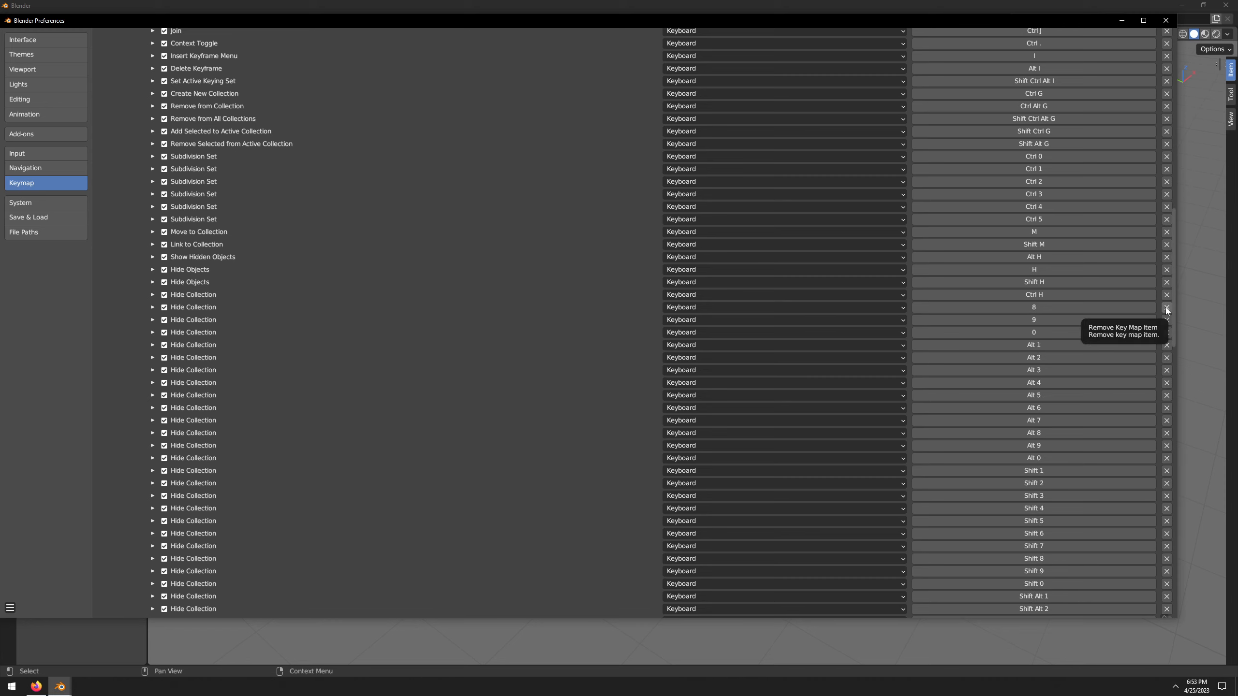
pyautogui.click(1165, 308)
pyautogui.click(1166, 307)
pyautogui.click(1166, 308)
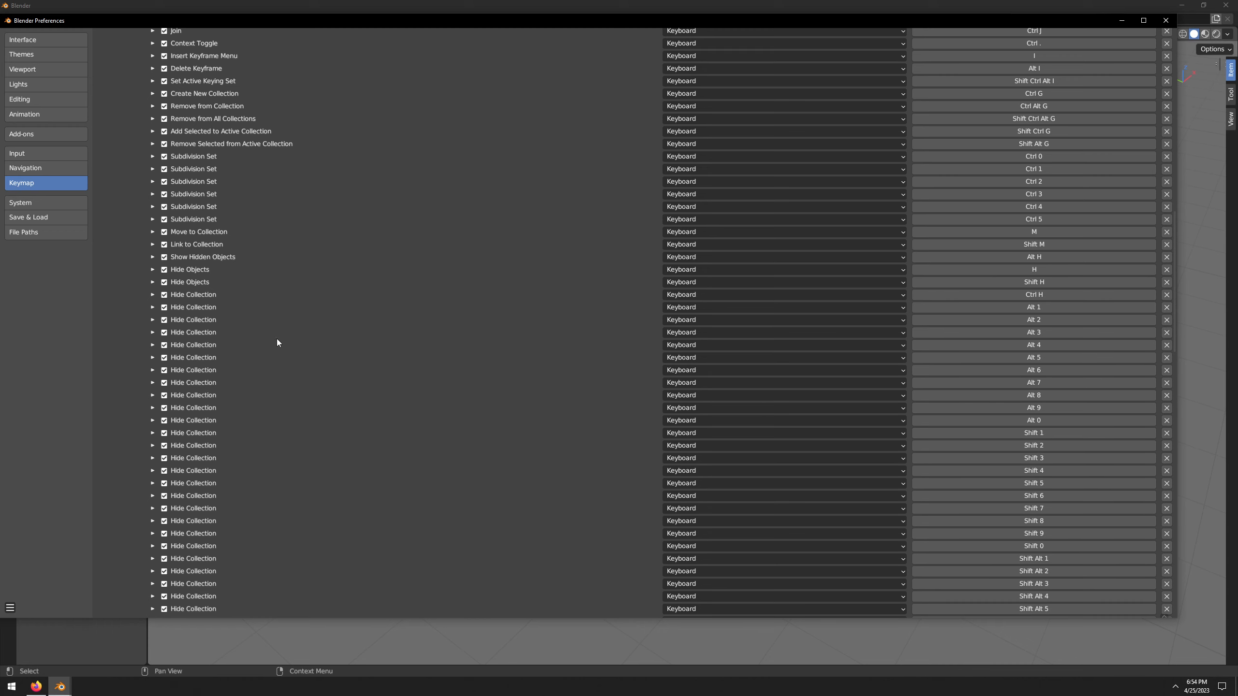
# - Add a new Object Mode (Global) keymap item with the operator object.mode_set_with_submode
pyautogui.scroll(-10, 312, 358)
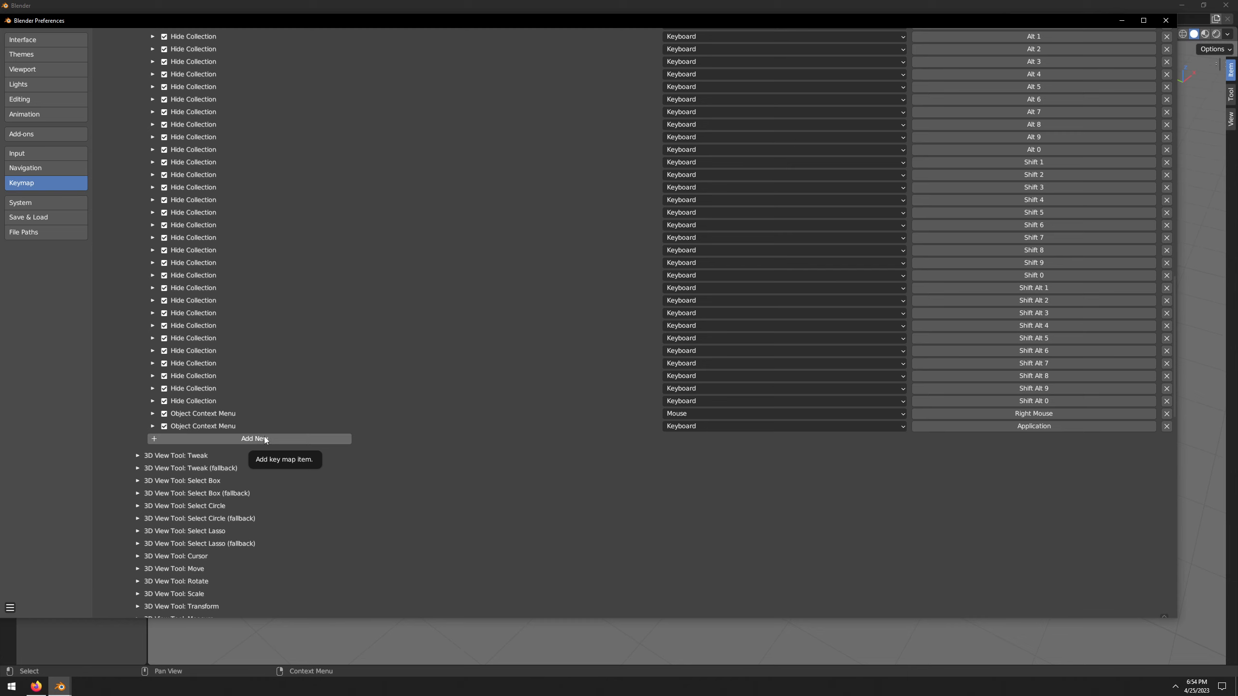
pyautogui.click(265, 440)
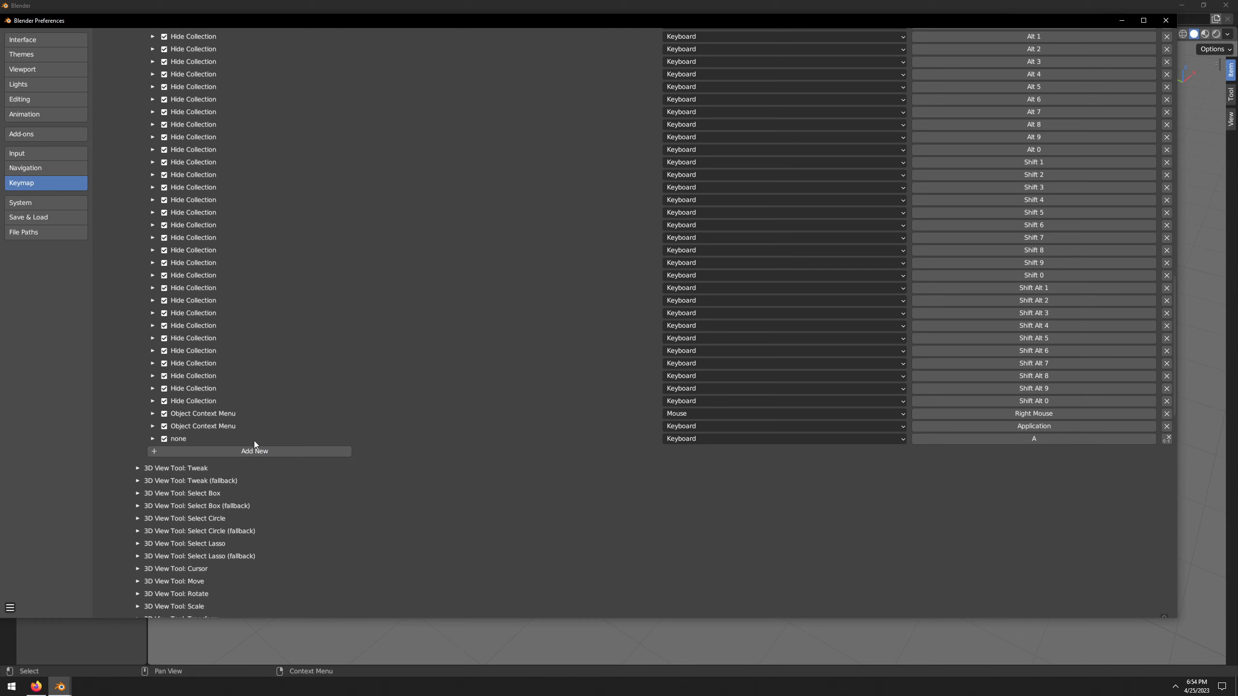
pyautogui.click(152, 440)
pyautogui.click(176, 457)
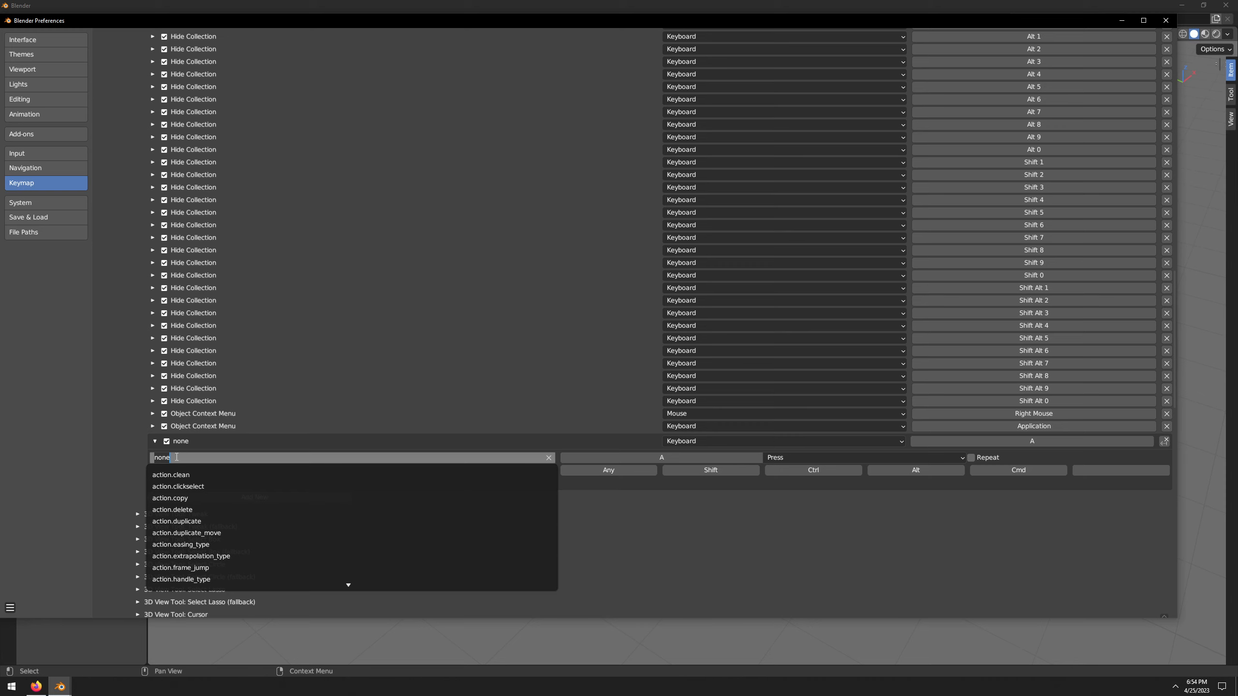
pyautogui.write('object.mode_set')
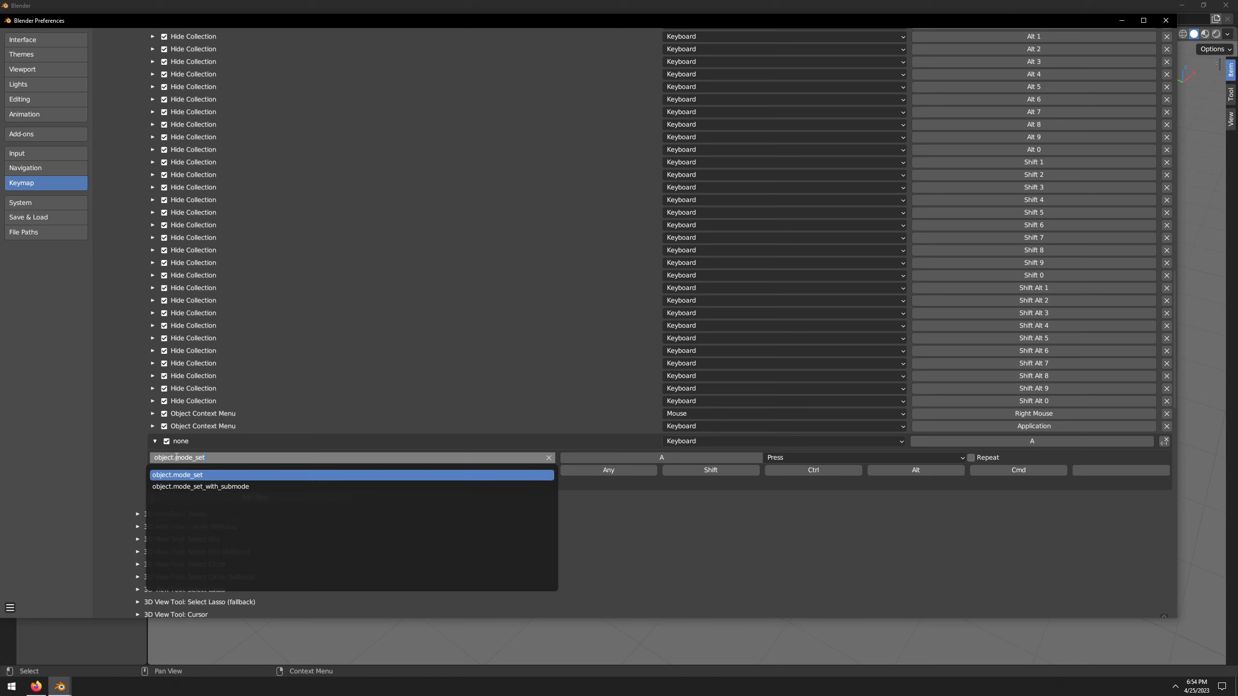
pyautogui.write('_with_submode')
pyautogui.click(202, 475)
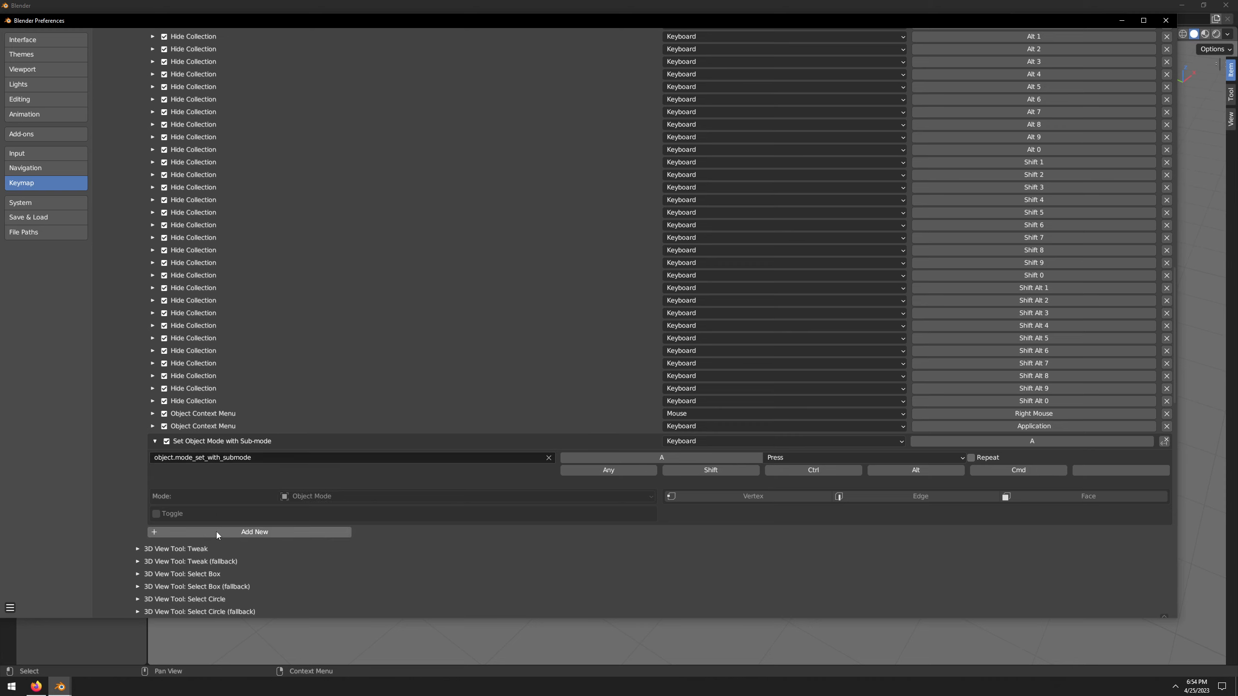
# - Configure the new sub-mode shortcut to enter Edit Mode with Vertex selection and assign it to the 1 key
pyautogui.click(322, 497)
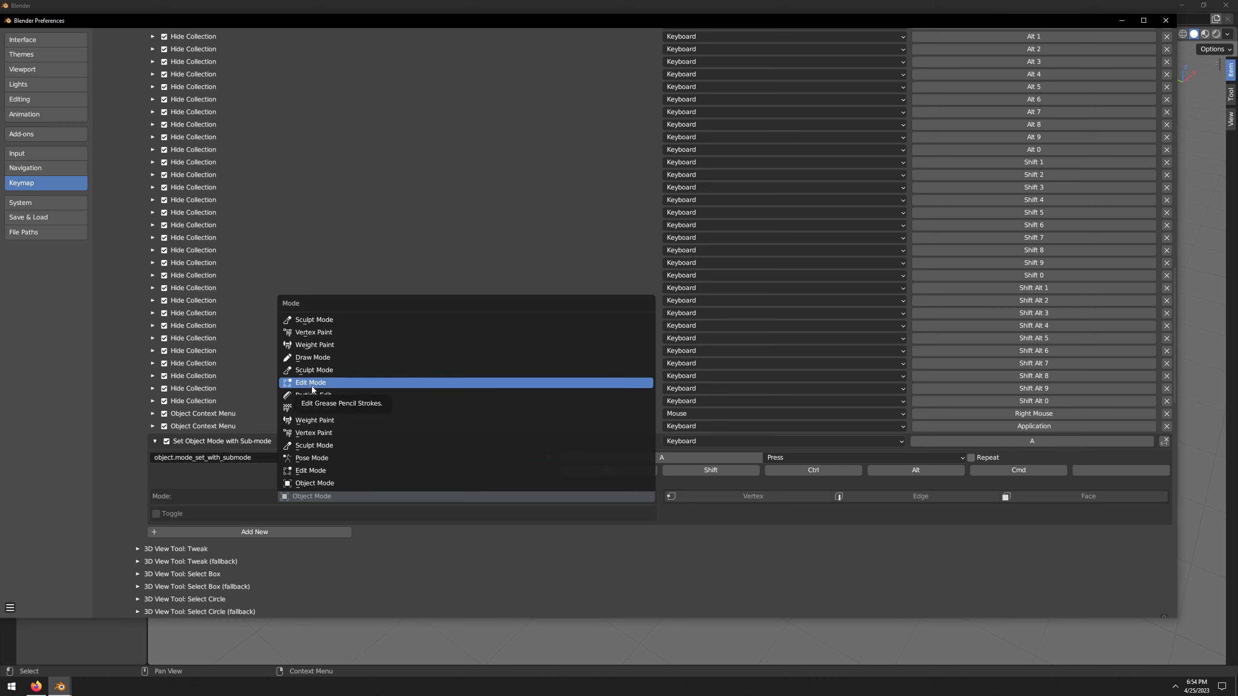
pyautogui.click(346, 470)
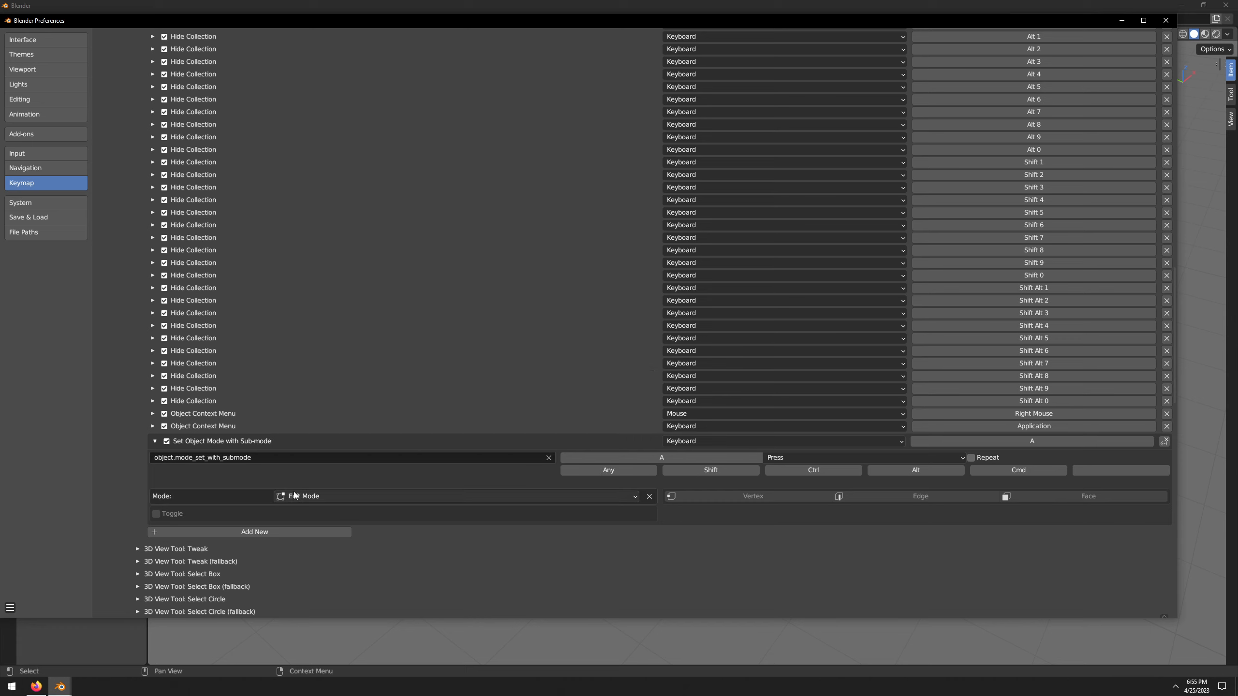
pyautogui.click(746, 497)
pyautogui.scroll(-3, 711, 486)
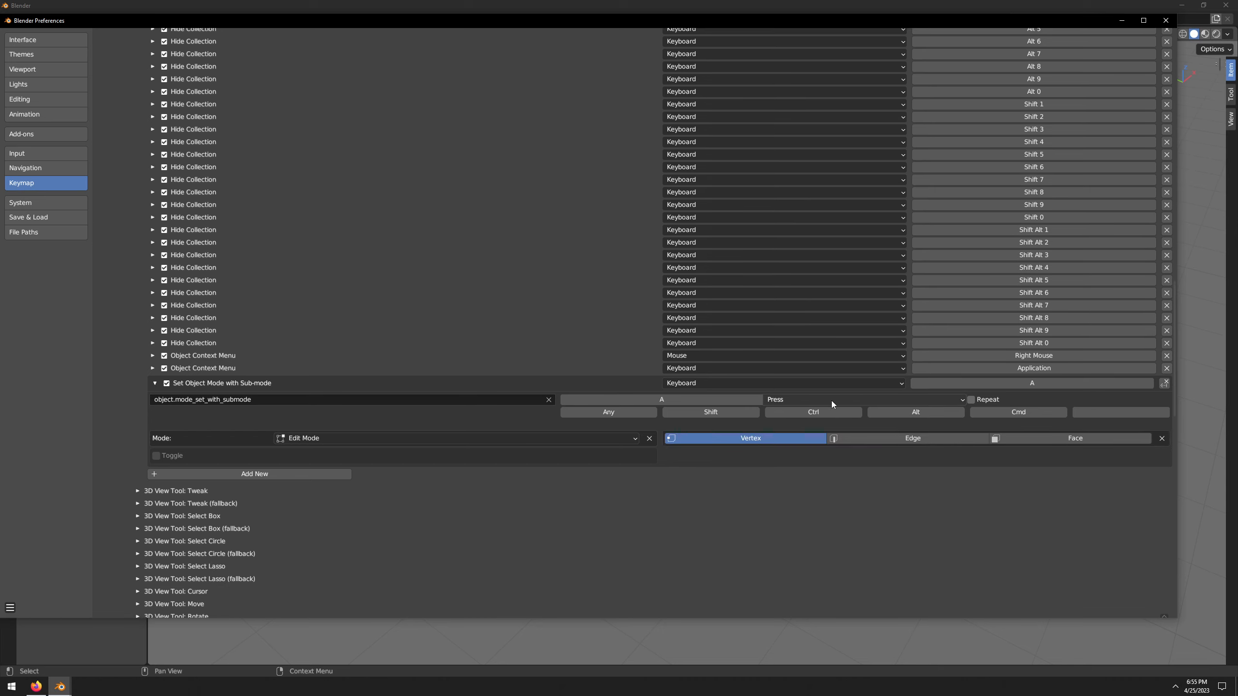
pyautogui.click(694, 400)
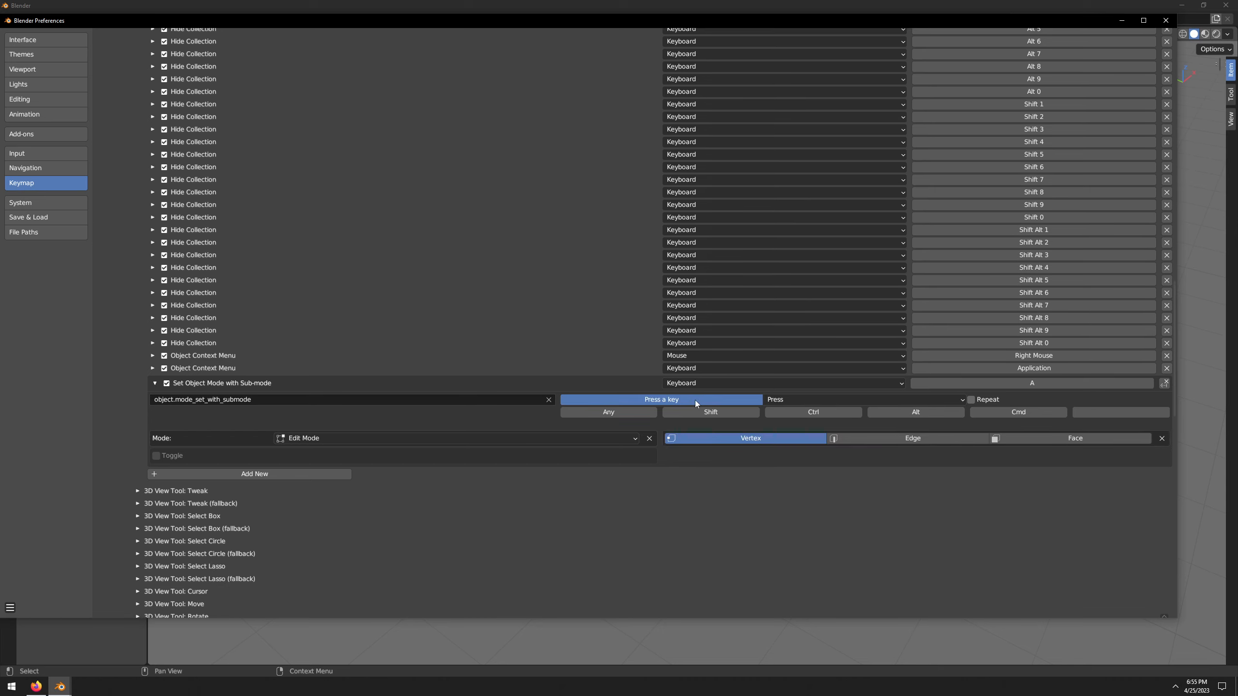
pyautogui.press('1')
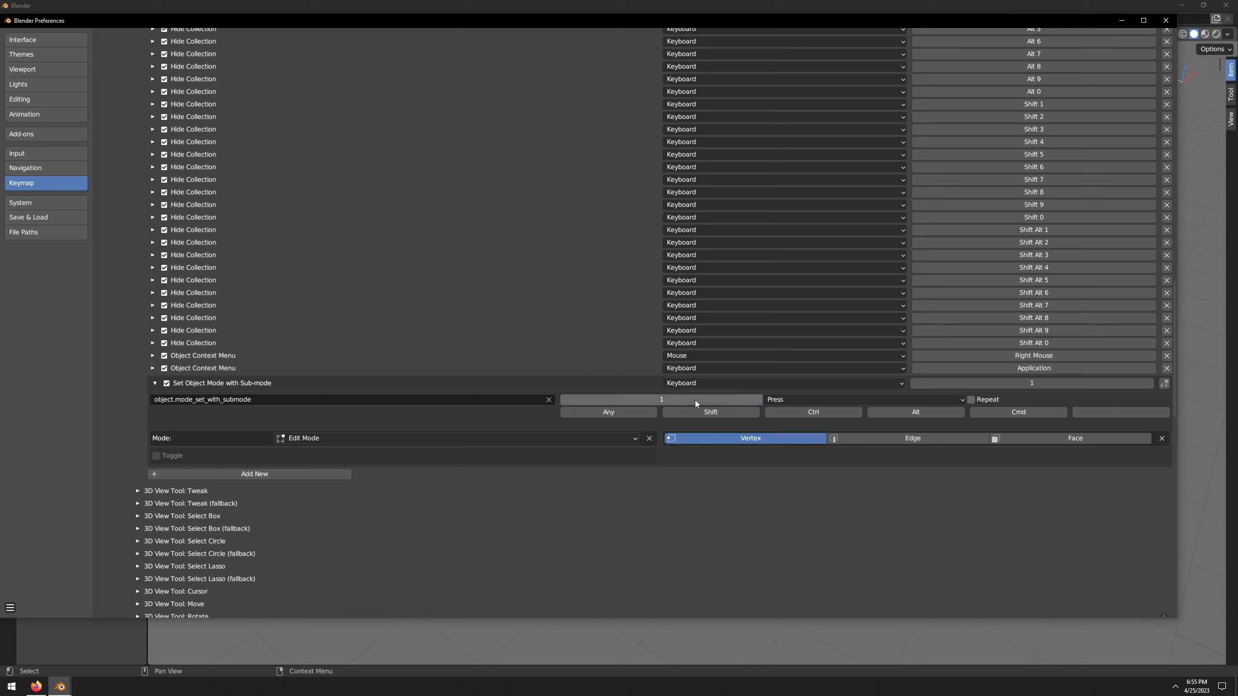
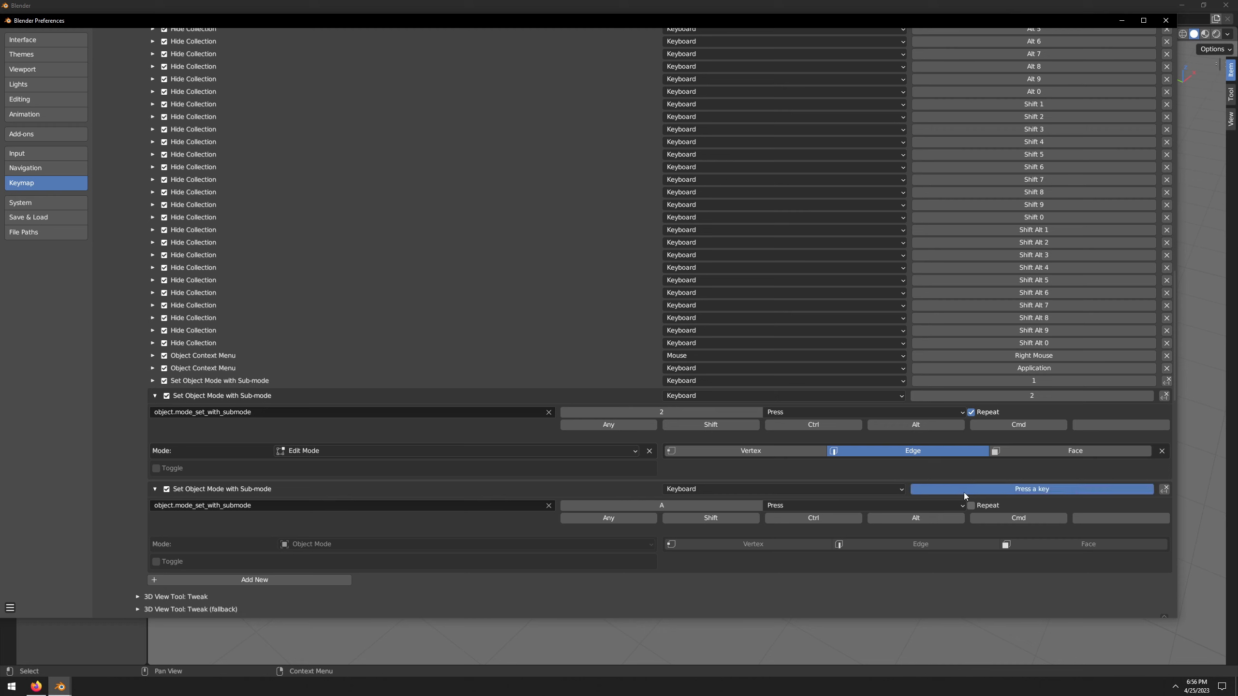
# - Assign the third sub-mode shortcut to the 3 key, with Face selection in Edit Mode
pyautogui.press('3')
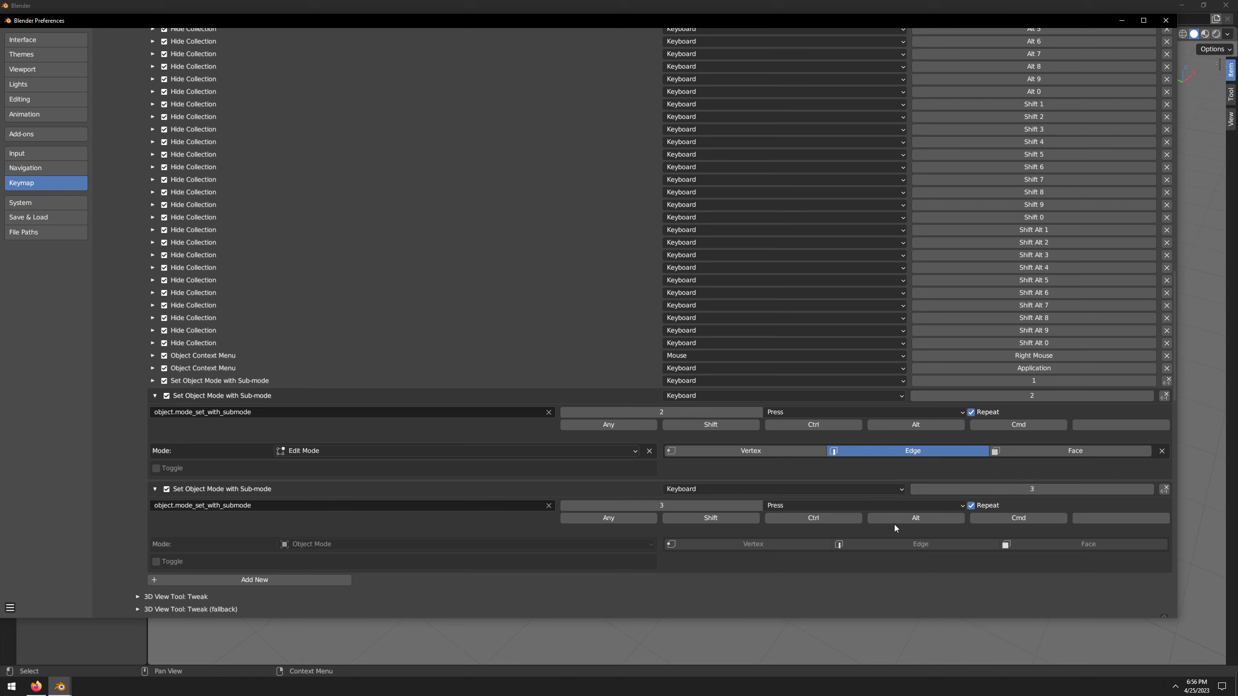
pyautogui.click(1056, 545)
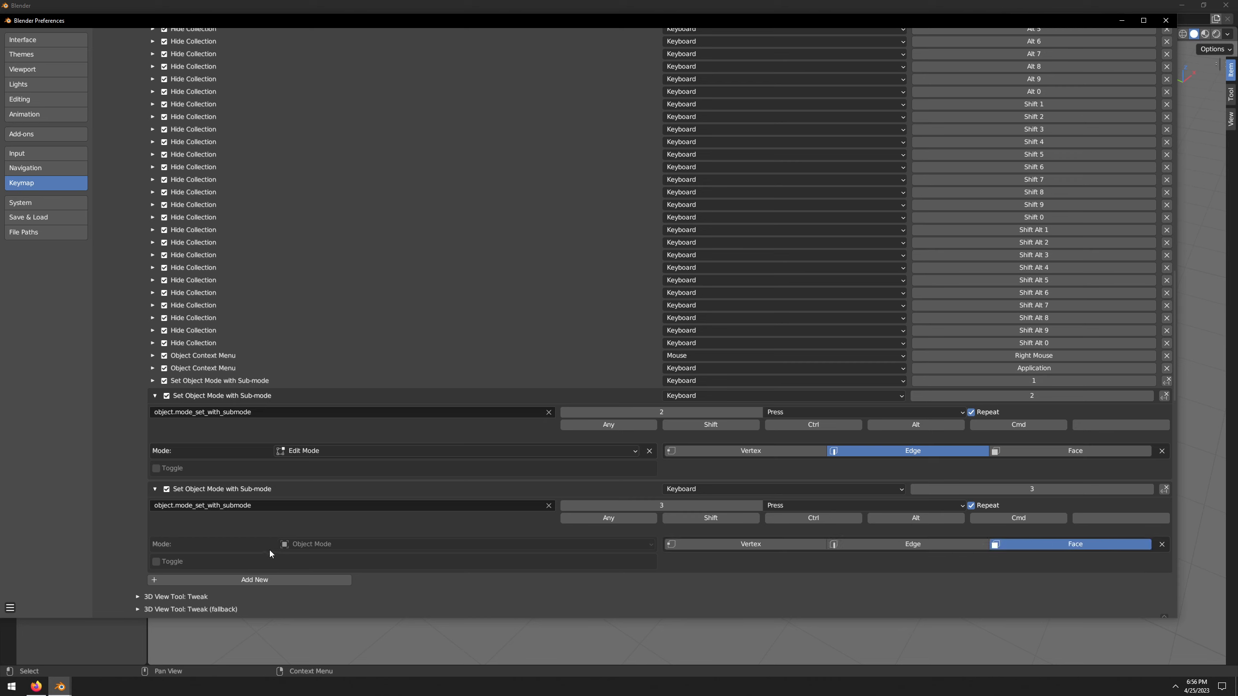
pyautogui.click(283, 544)
pyautogui.click(313, 520)
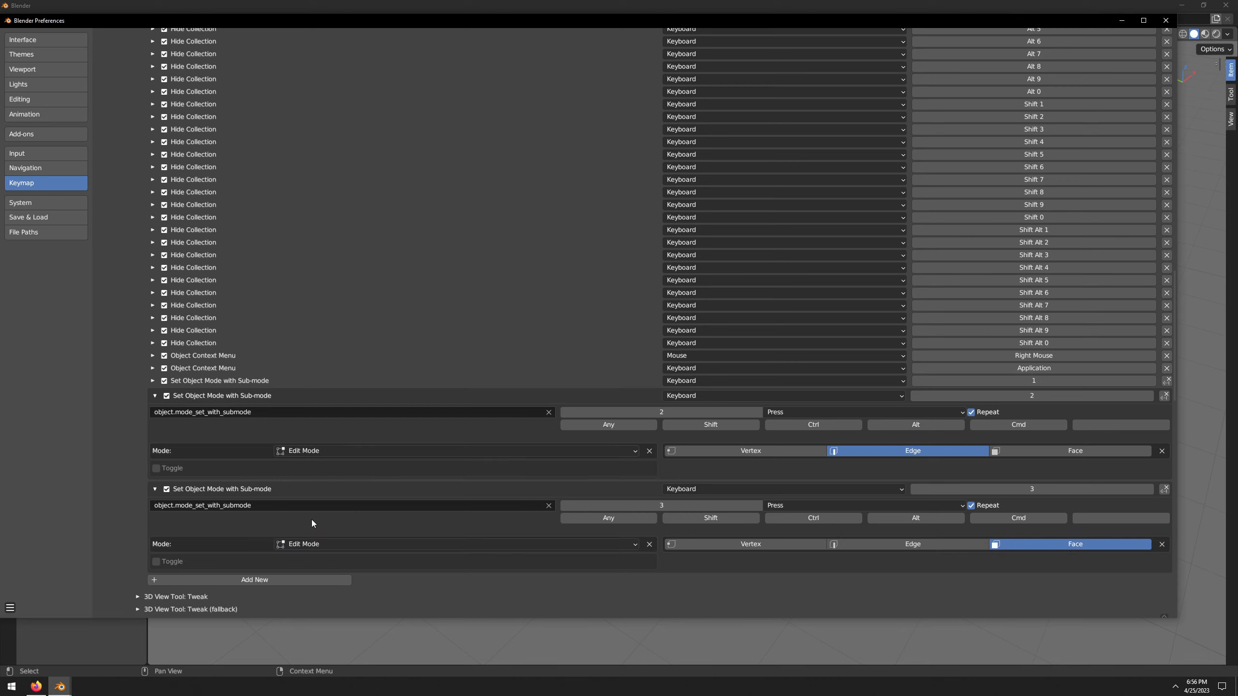
# - Save the preferences and close their window
pyautogui.click(9, 607)
pyautogui.click(39, 579)
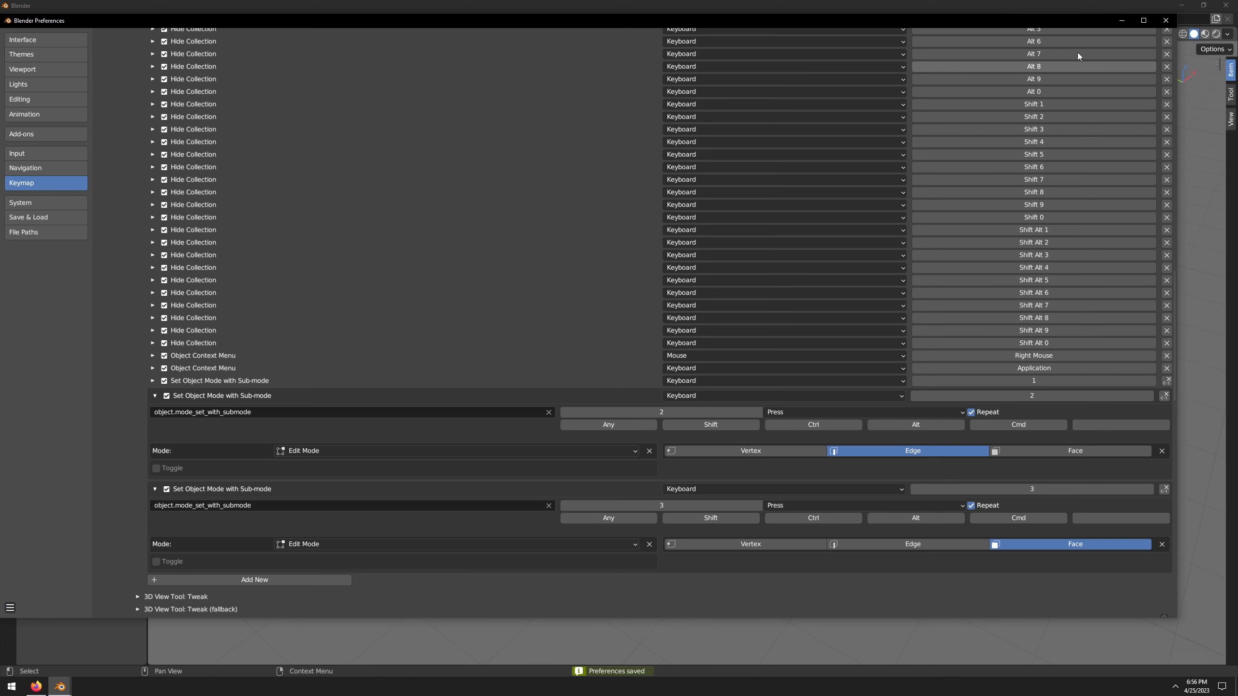
pyautogui.click(1165, 20)
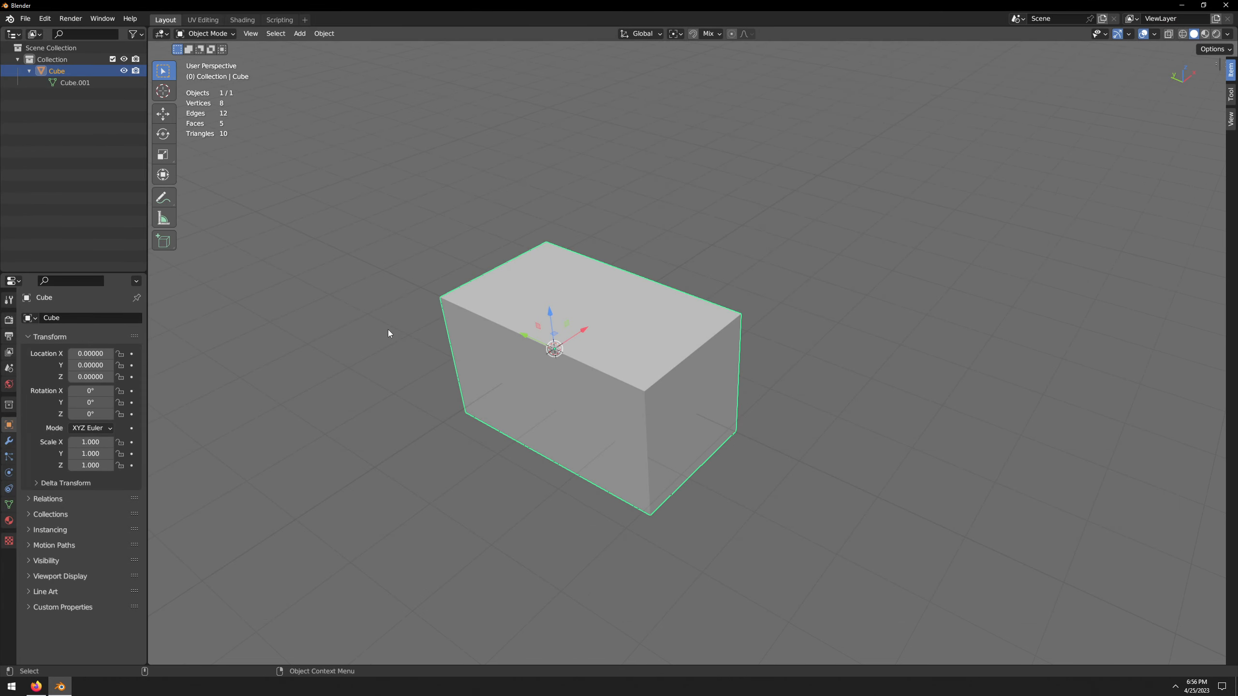
# - Test the new shortcuts on the cube by going from Object Mode into face, vertex and edge selection
pyautogui.press('Tab')
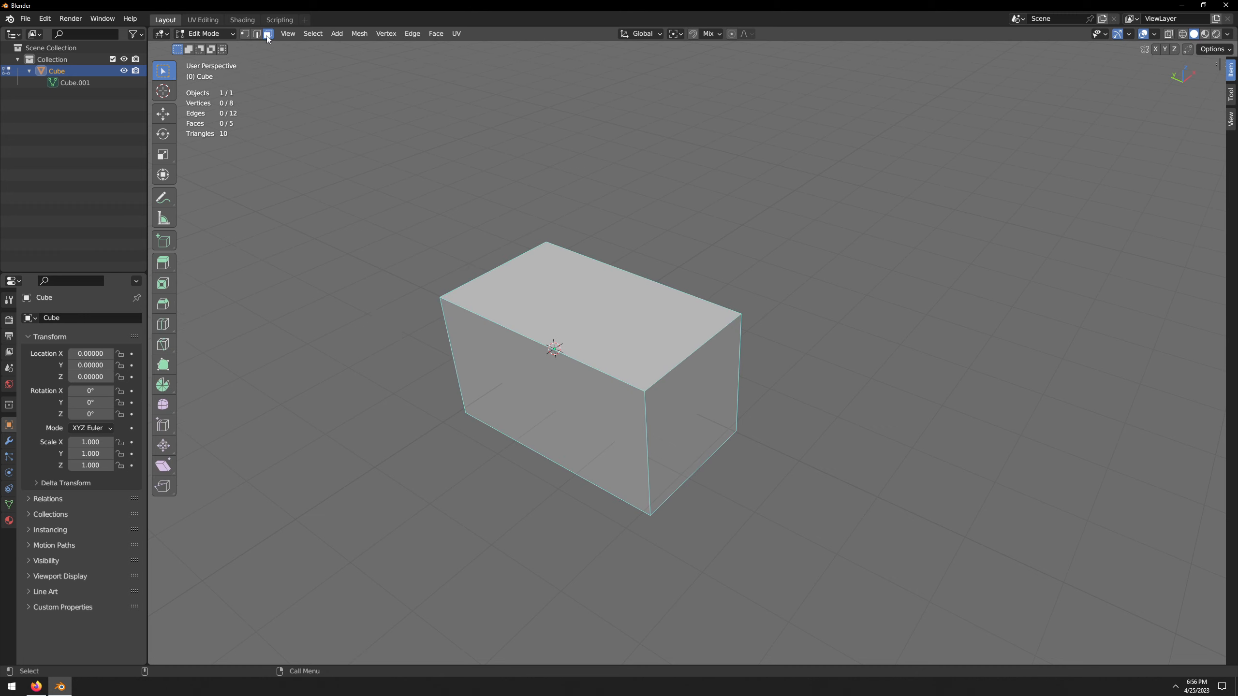
pyautogui.press('`')
pyautogui.press('Tab')
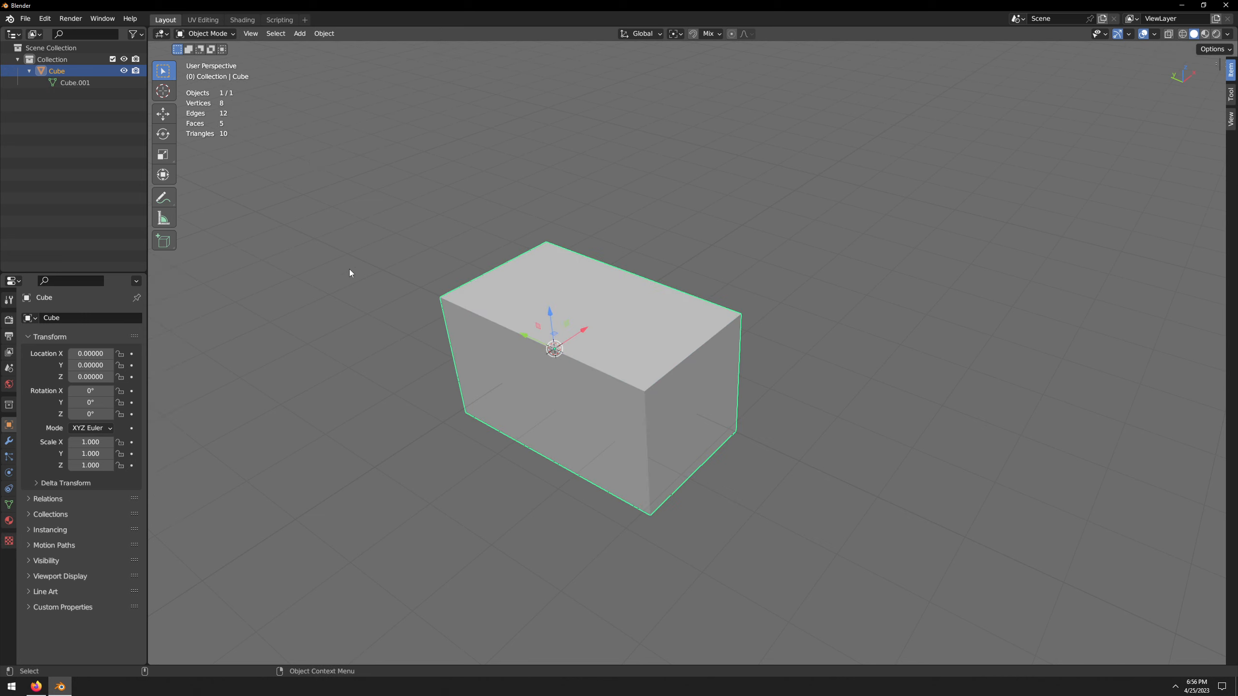
pyautogui.press('Tab')
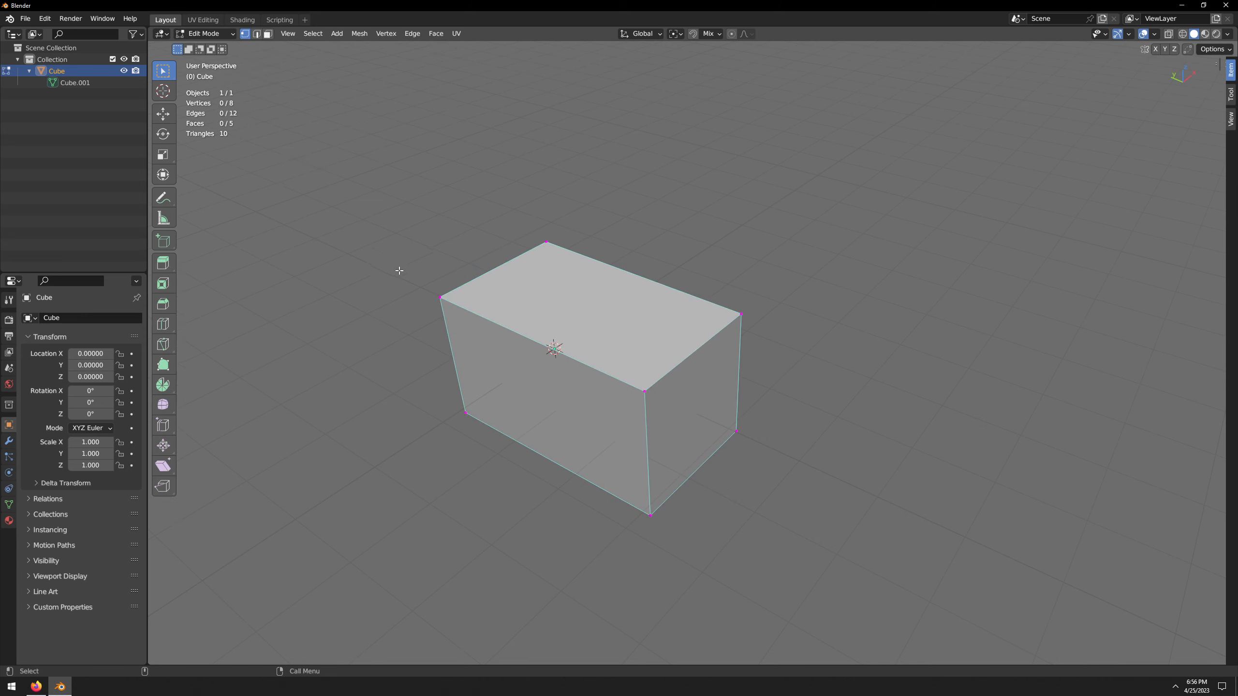
pyautogui.press('`')
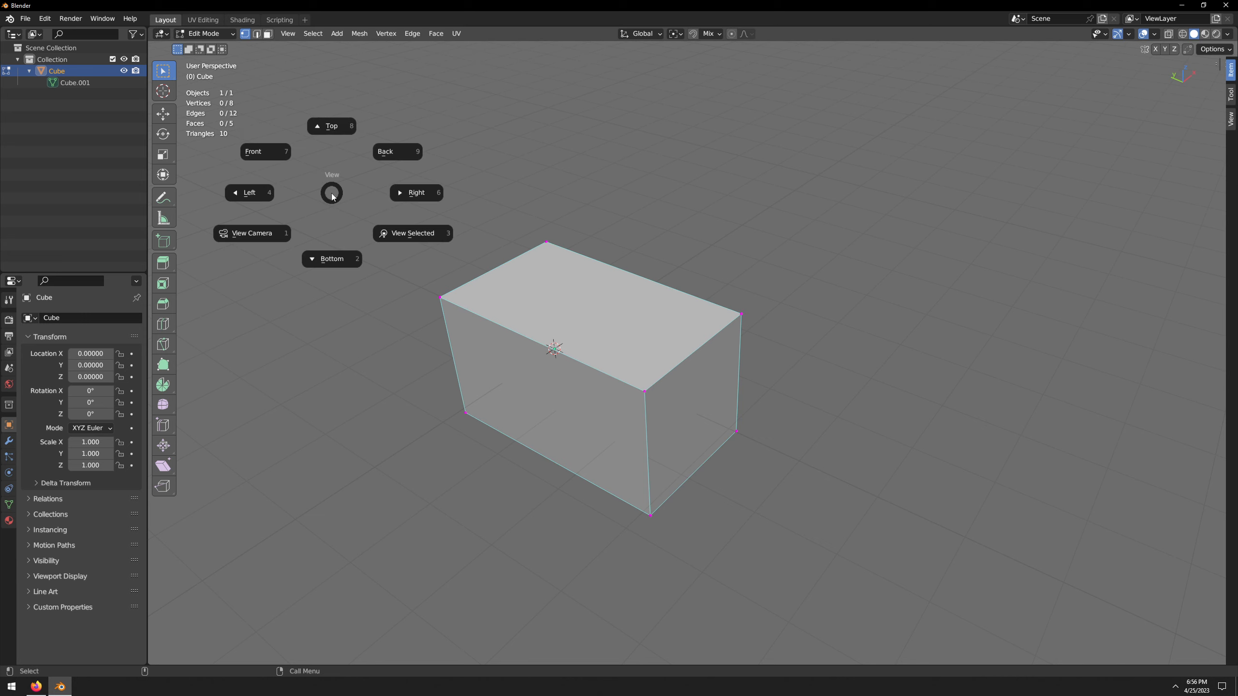
pyautogui.press('Tab')
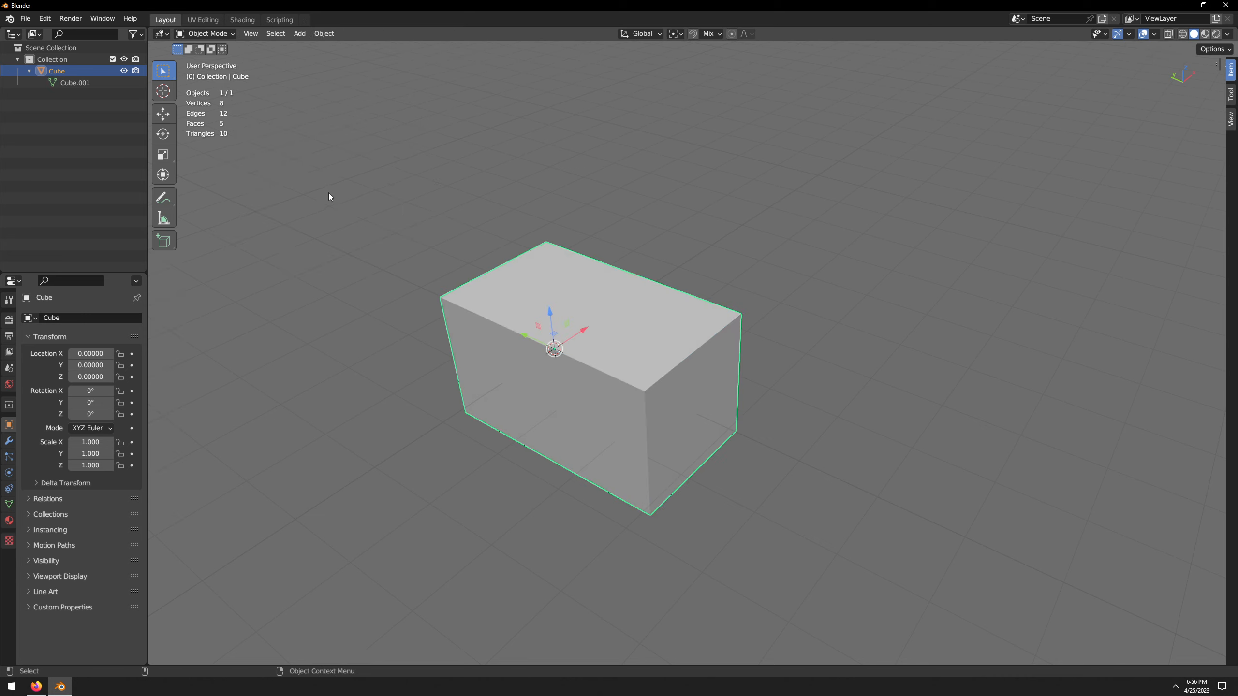
pyautogui.press('Tab')
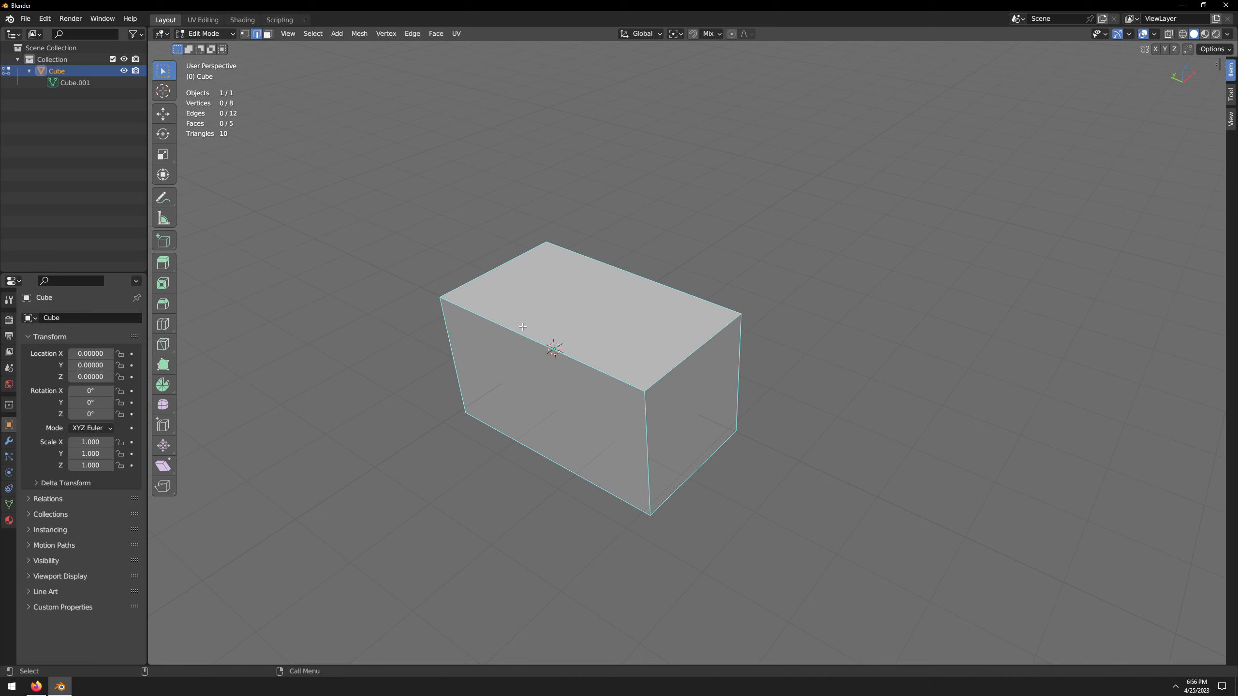
# - Select the cube's long front side face while switching between Object Mode and the Edit Mode selection types, ending on face selection
pyautogui.press('3')
pyautogui.press('Tab')
pyautogui.press('Tab')
pyautogui.click(482, 368)
pyautogui.press('Tab')
pyautogui.press('Tab')
pyautogui.press('1')
pyautogui.press('3')
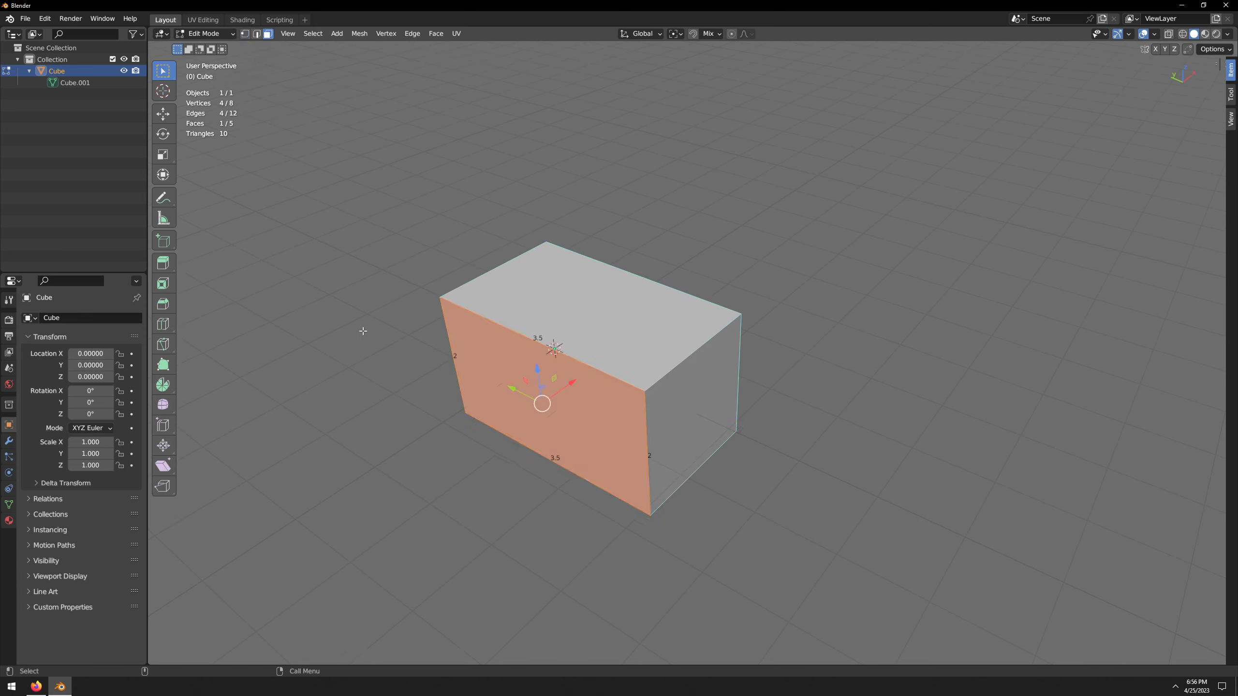
# - Cycle the cube repeatedly through vertex, edge and face selection and Object Mode, finishing in Object Mode
pyautogui.press('2')
pyautogui.press('Tab')
pyautogui.press('Tab')
pyautogui.press('1')
pyautogui.press('3')
pyautogui.press('1')
pyautogui.press('2')
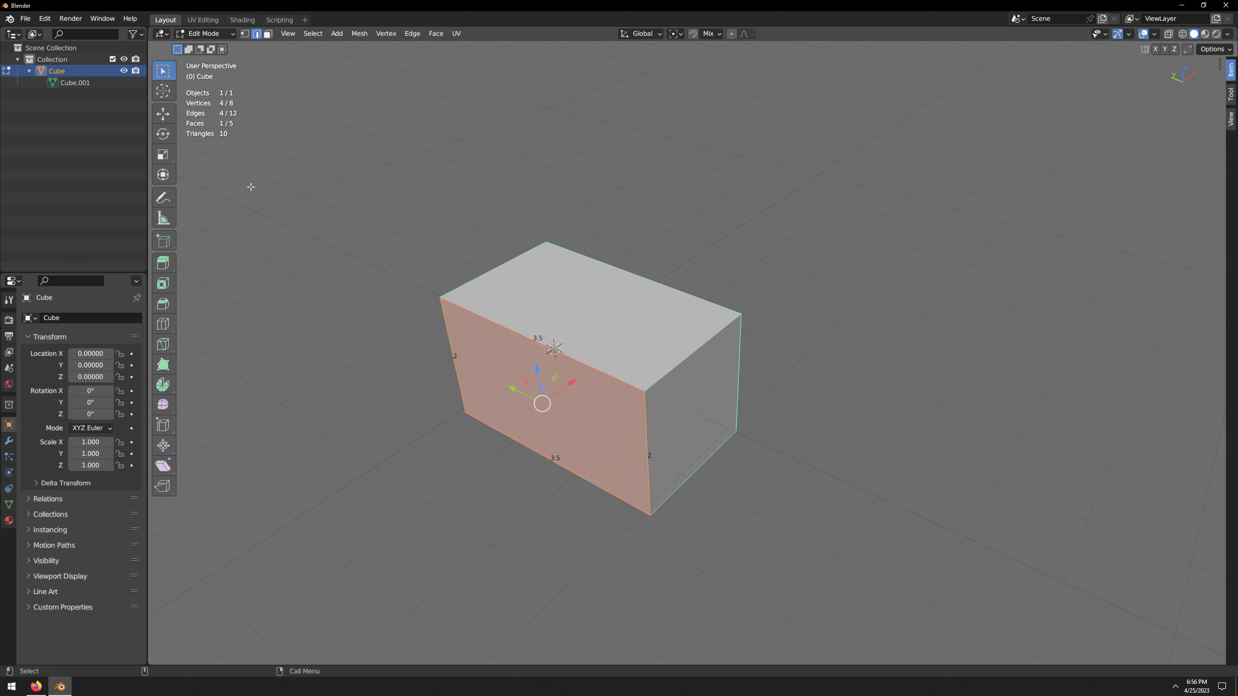
pyautogui.press('1')
pyautogui.press('Tab')
pyautogui.press('Tab')
pyautogui.press('3')
pyautogui.press('1')
pyautogui.press('2')
pyautogui.press('1')
pyautogui.press('2')
pyautogui.hotkey('ctrl', 'Tab')
pyautogui.press('Tab')
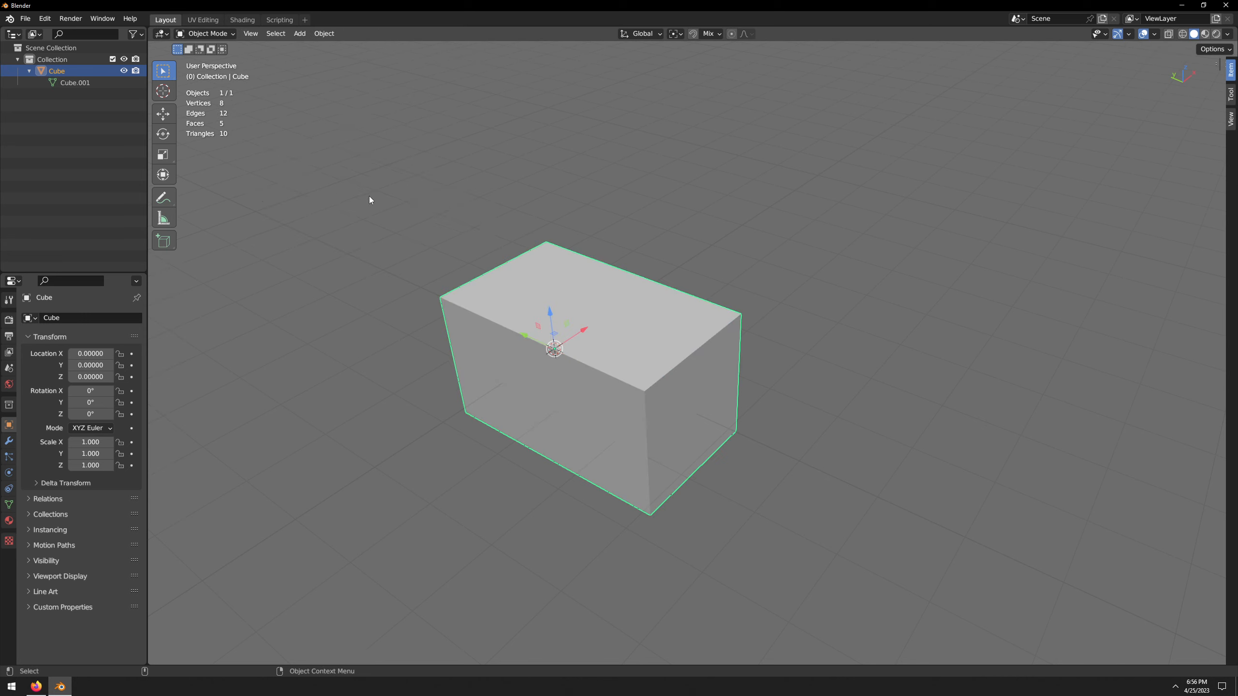
# - Toggle the cube between Object Mode and Edit Mode several times, ending in Edit Mode with face selection
pyautogui.press('Tab')
pyautogui.press('Tab')
pyautogui.press('Tab')
pyautogui.press('Tab')
pyautogui.press('Tab')
pyautogui.press('`')
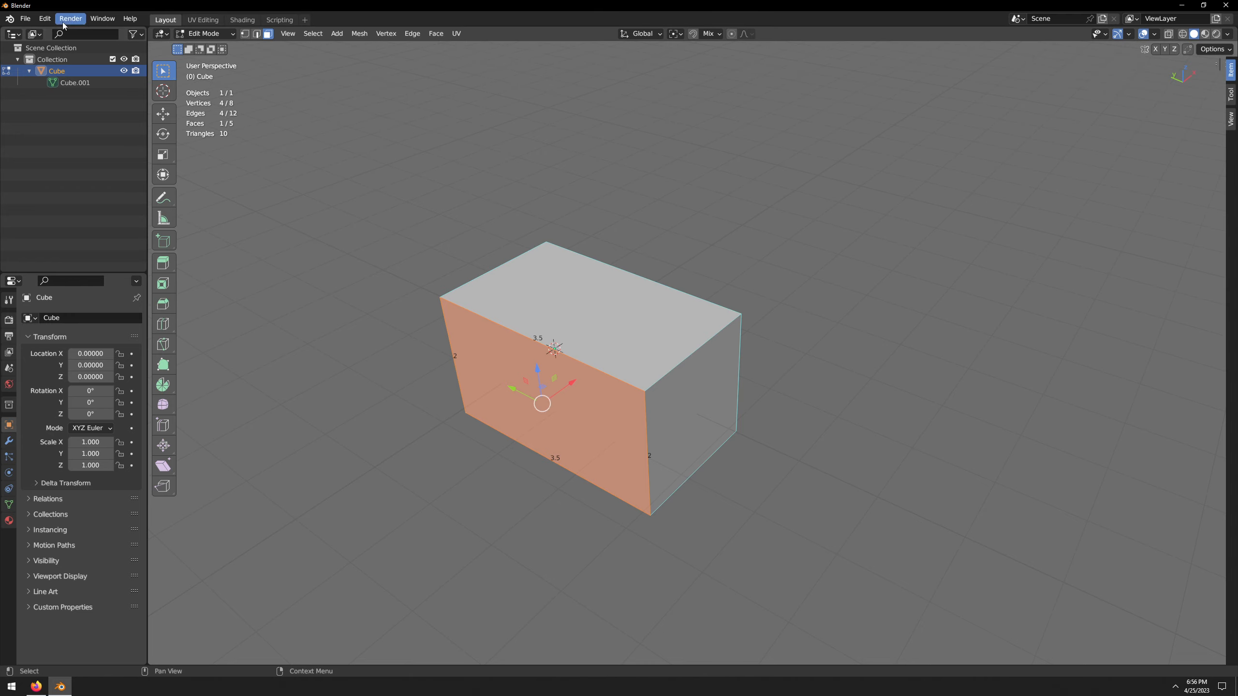
# - Open the Keymap preferences, move the window over the viewport and enlarge it
pyautogui.click(45, 19)
pyautogui.click(73, 182)
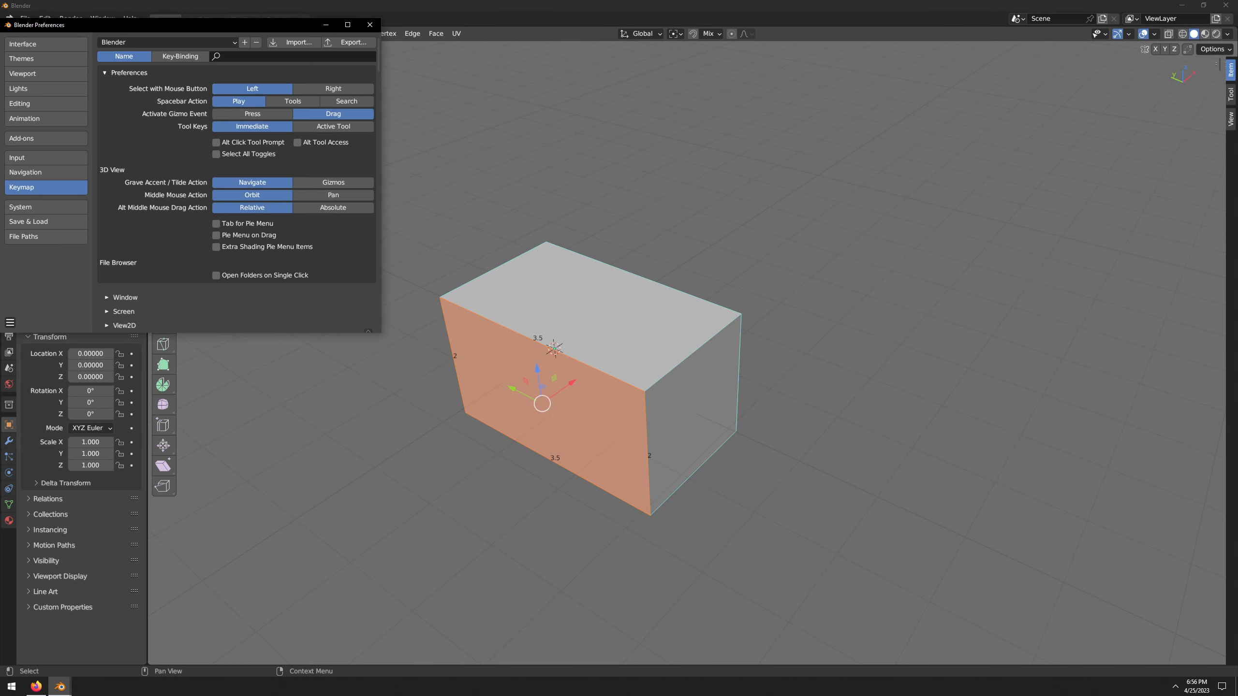
pyautogui.moveTo(236, 26); pyautogui.dragTo(548, 77)
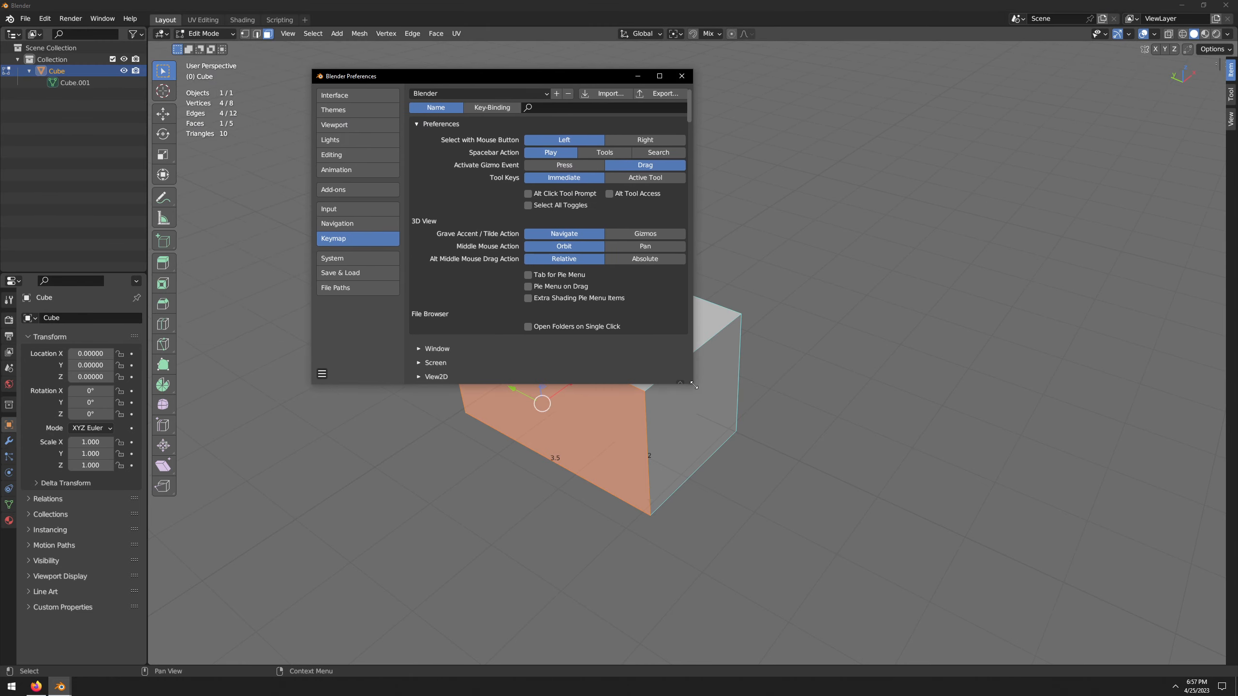
pyautogui.moveTo(694, 385); pyautogui.dragTo(900, 522)
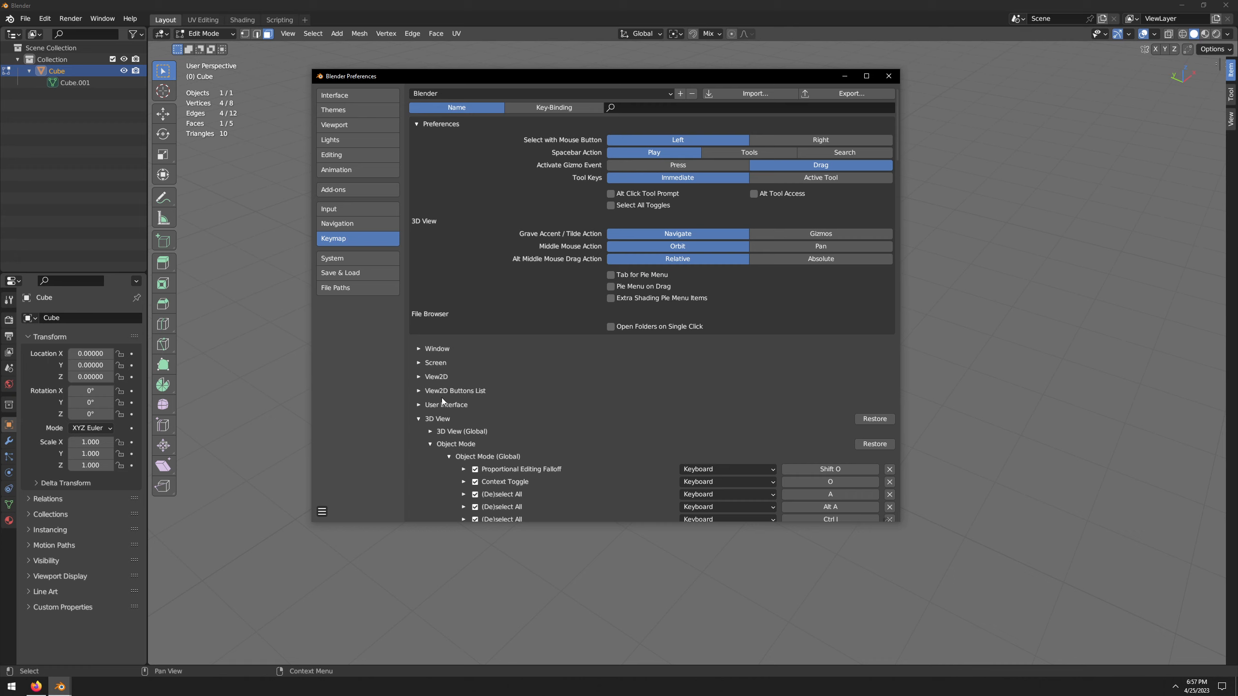
# - In the 3D View keymap's Object Non-modal group, assign the grave accent (tilde) key to Set Object Mode
pyautogui.click(432, 442)
pyautogui.scroll(-4, 472, 443)
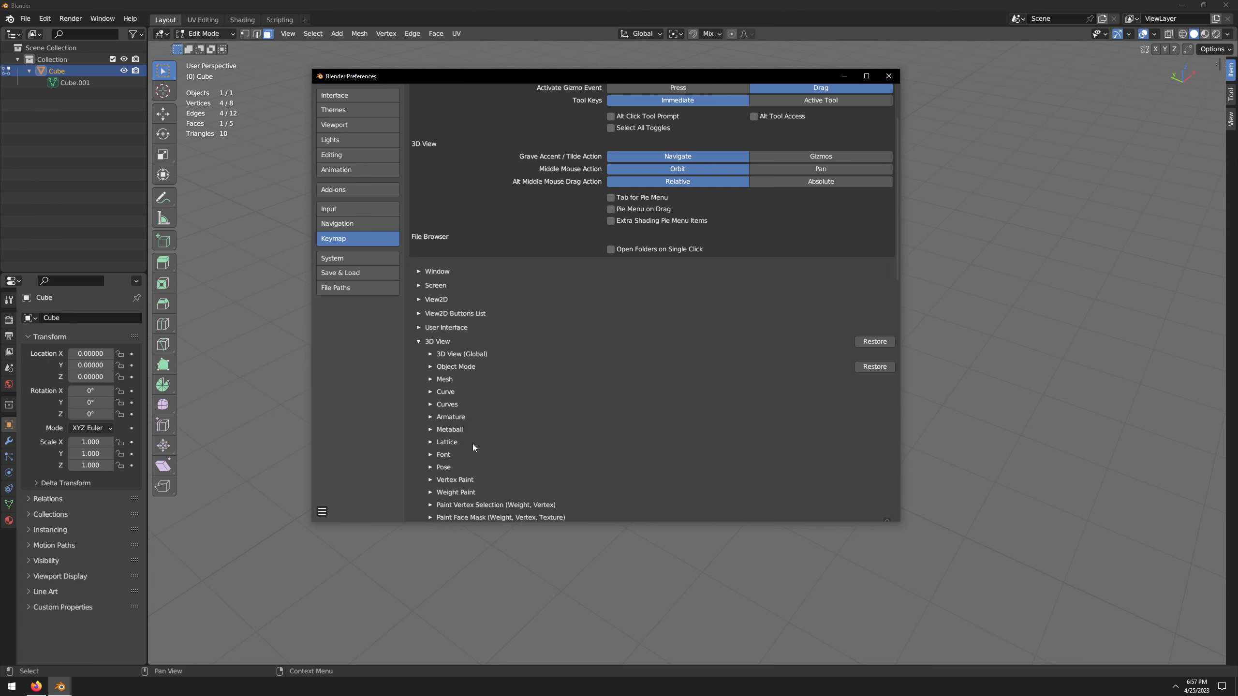
pyautogui.click(430, 366)
pyautogui.scroll(-1, 457, 375)
pyautogui.scroll(-5, 450, 370)
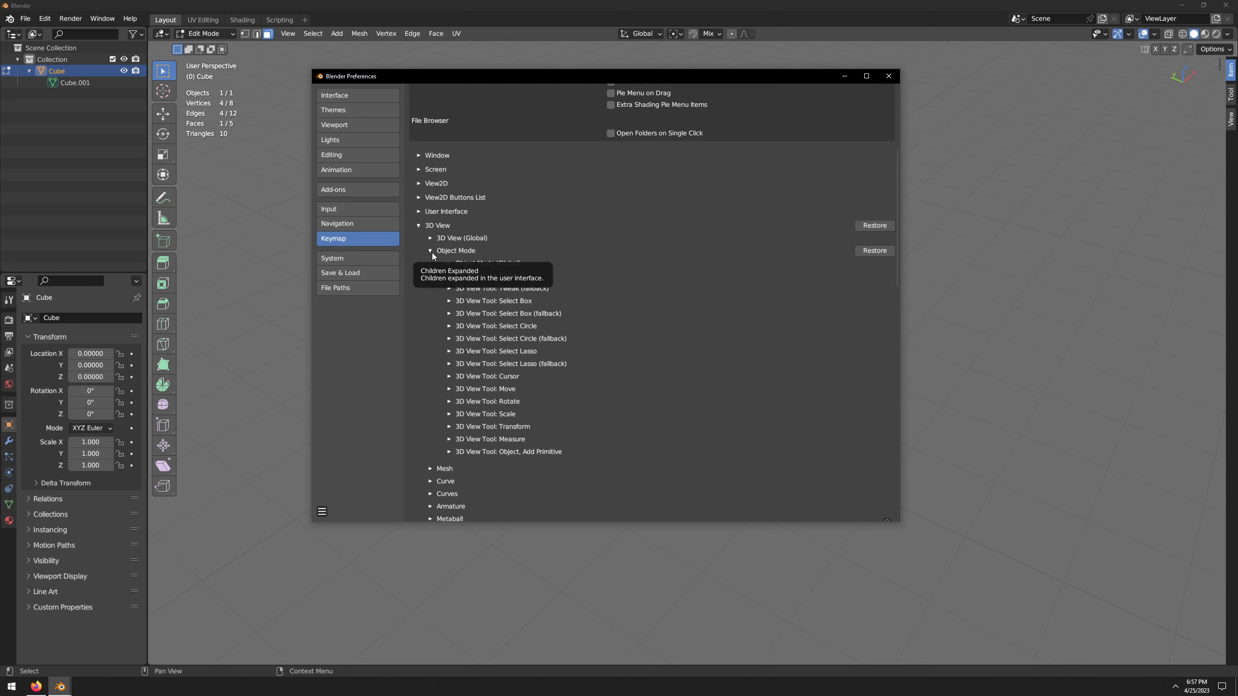
pyautogui.click(430, 251)
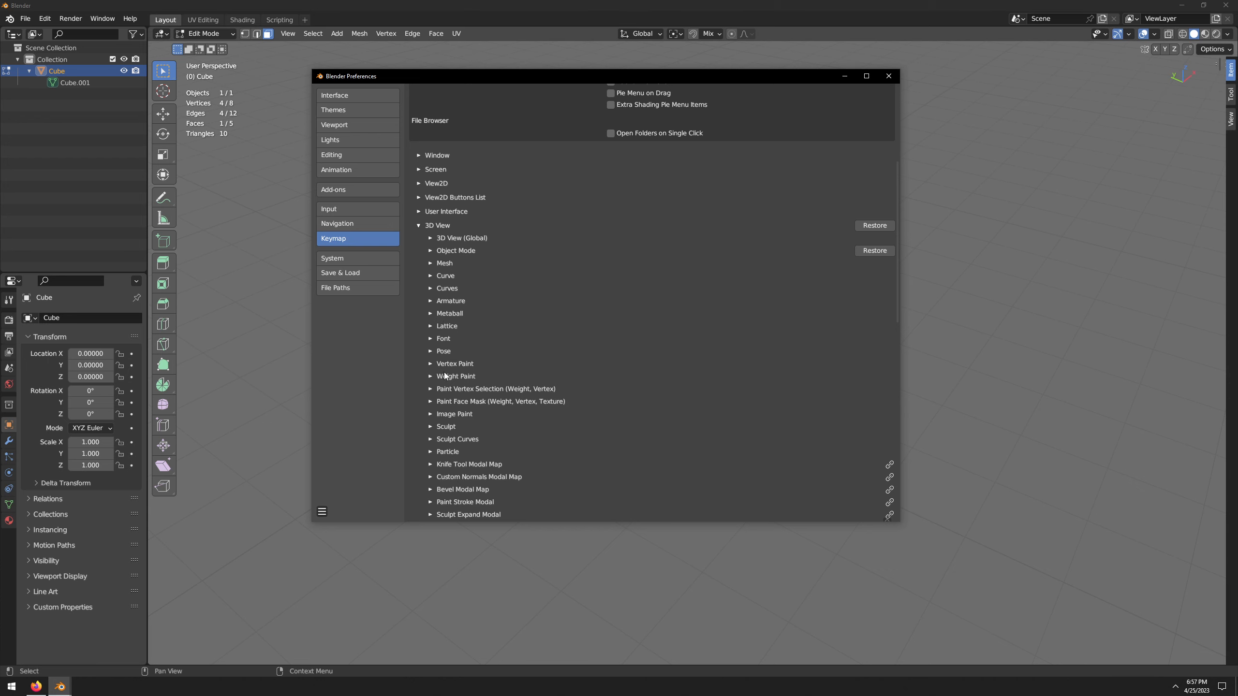
pyautogui.scroll(-3, 444, 374)
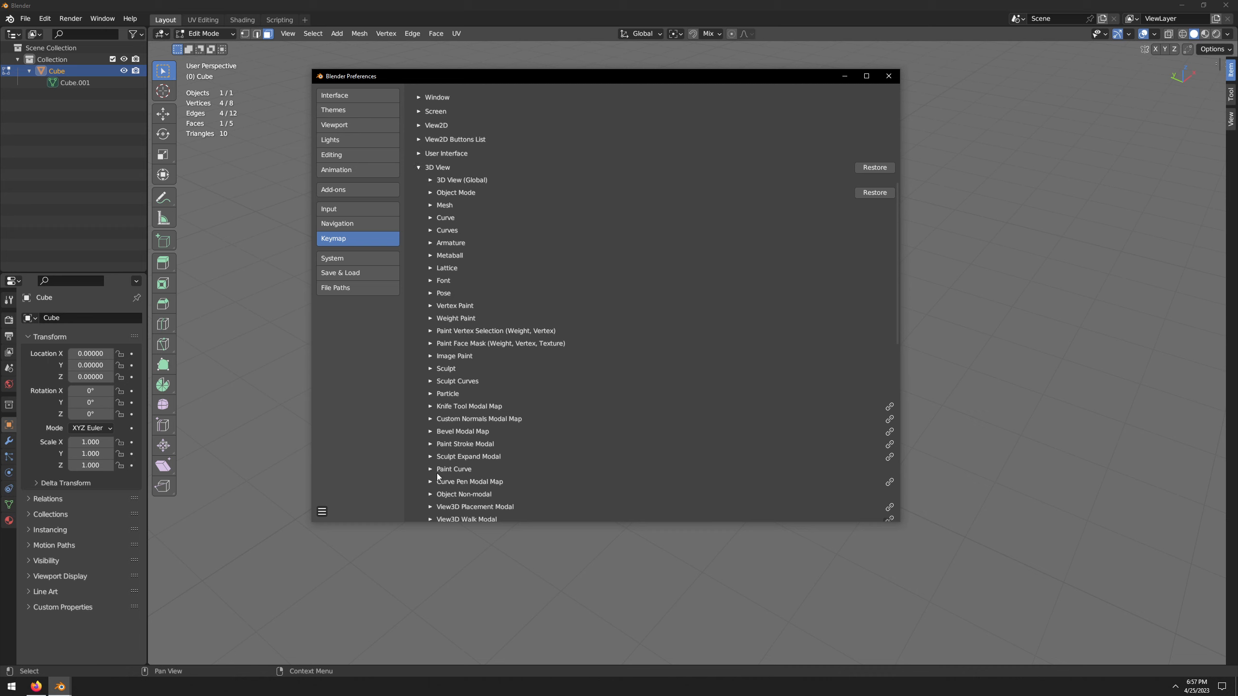
pyautogui.click(430, 495)
pyautogui.scroll(-6, 487, 438)
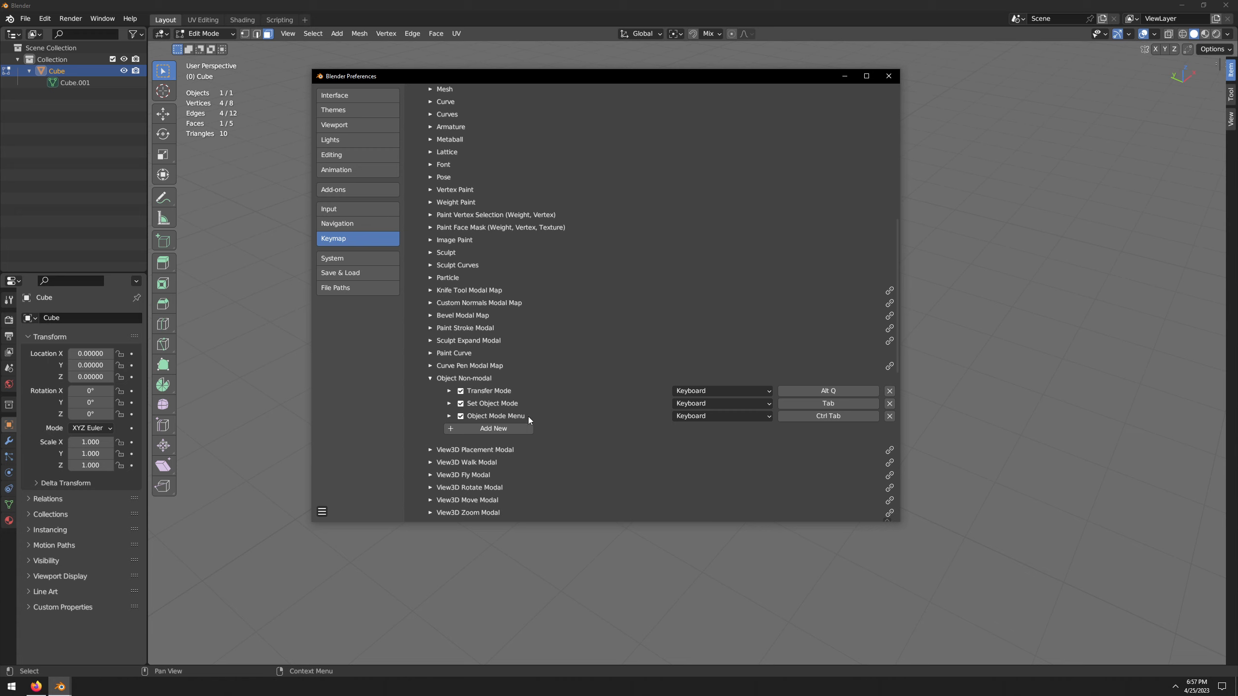
pyautogui.click(817, 404)
pyautogui.press('`')
# - Save the changed keymap preferences and close the Preferences window
pyautogui.click(322, 512)
pyautogui.click(375, 482)
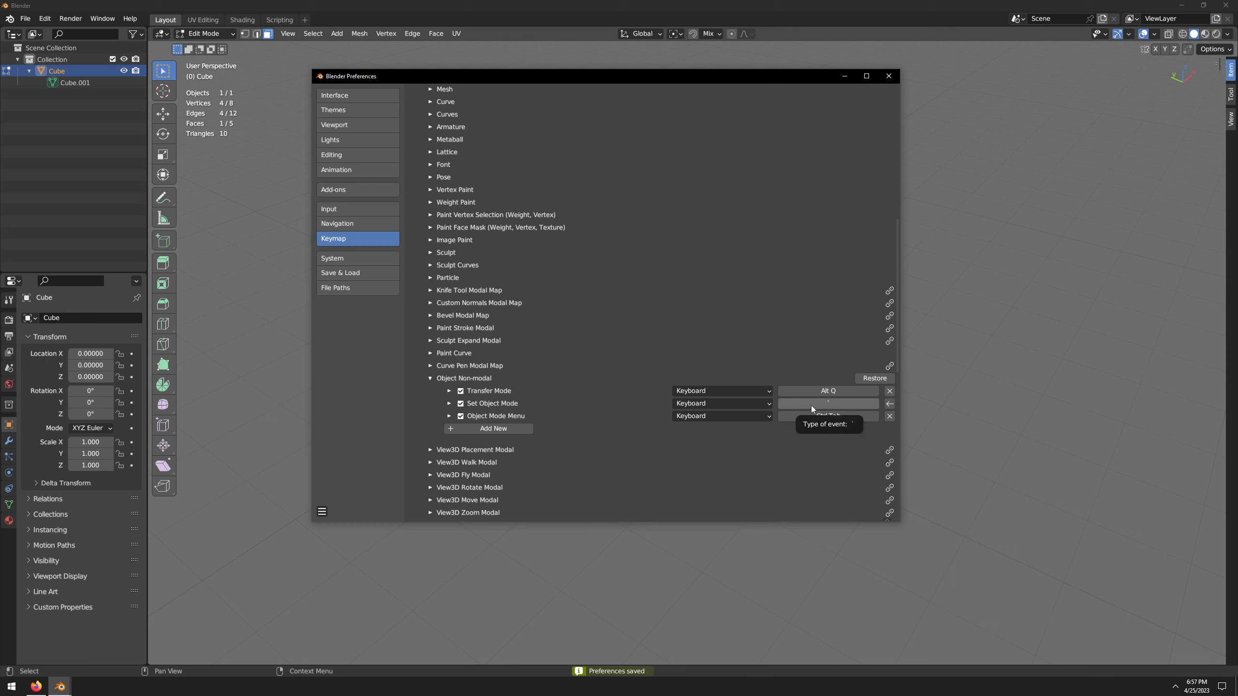
pyautogui.click(322, 512)
pyautogui.click(336, 483)
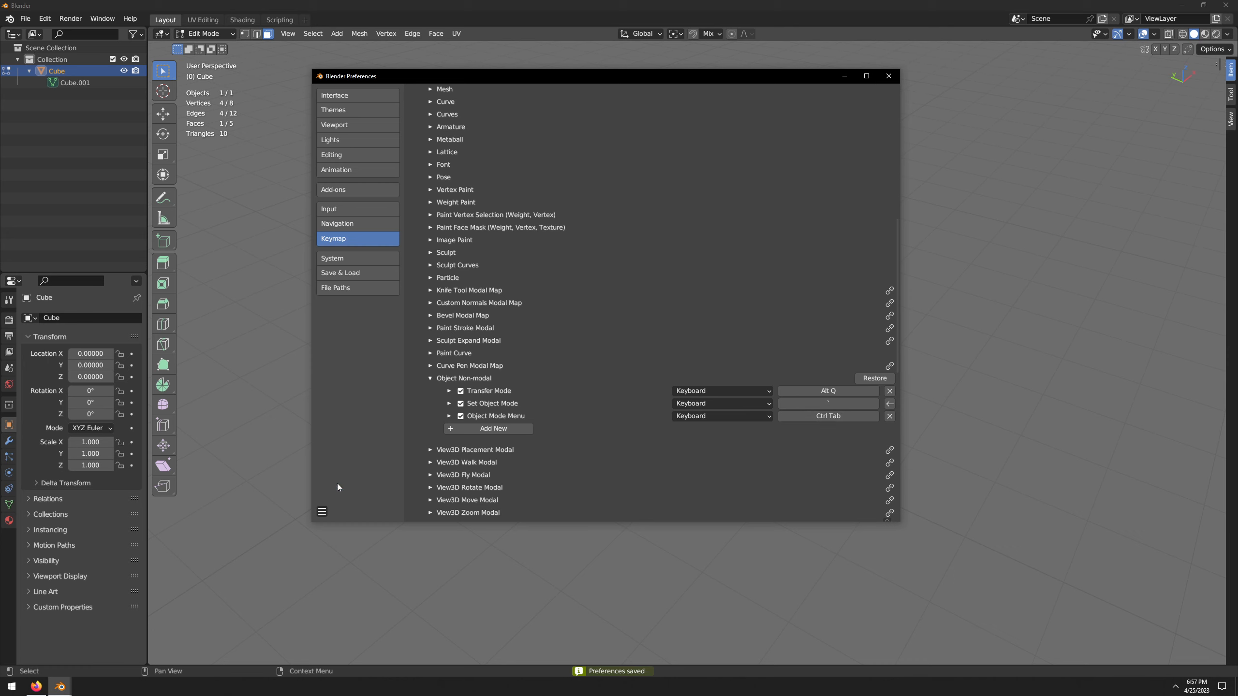
pyautogui.click(888, 78)
# - Test the new tilde shortcut by leaving Edit Mode, then alternate the cube between face selection and Object Mode, ending in Object Mode
pyautogui.press('`')
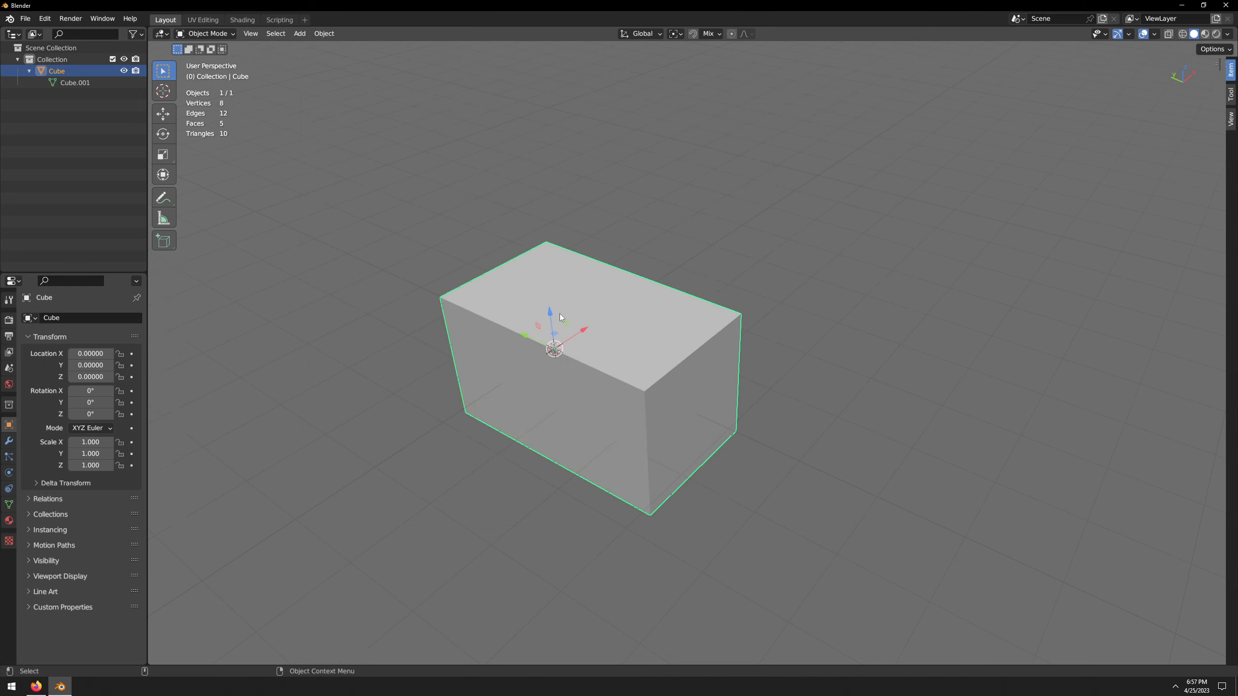
pyautogui.press('Tab')
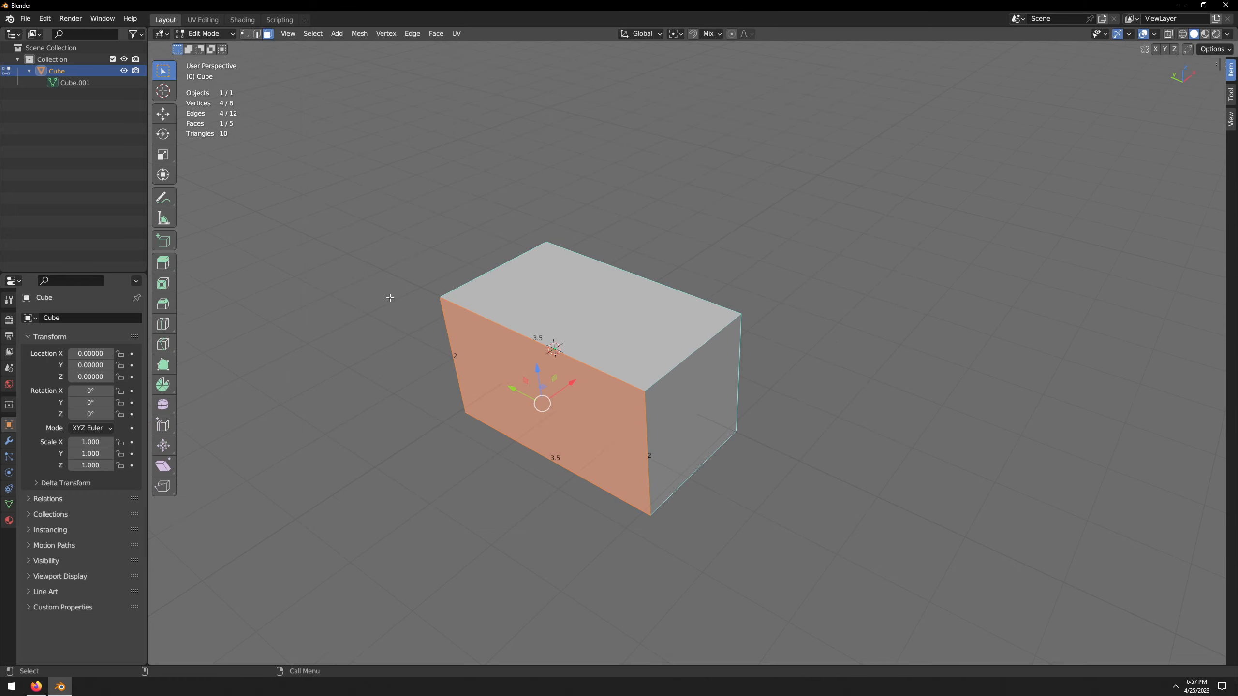
pyautogui.press('Tab')
pyautogui.press('Tab')
pyautogui.press('Tab')
pyautogui.press('Tab')
pyautogui.press('Tab')
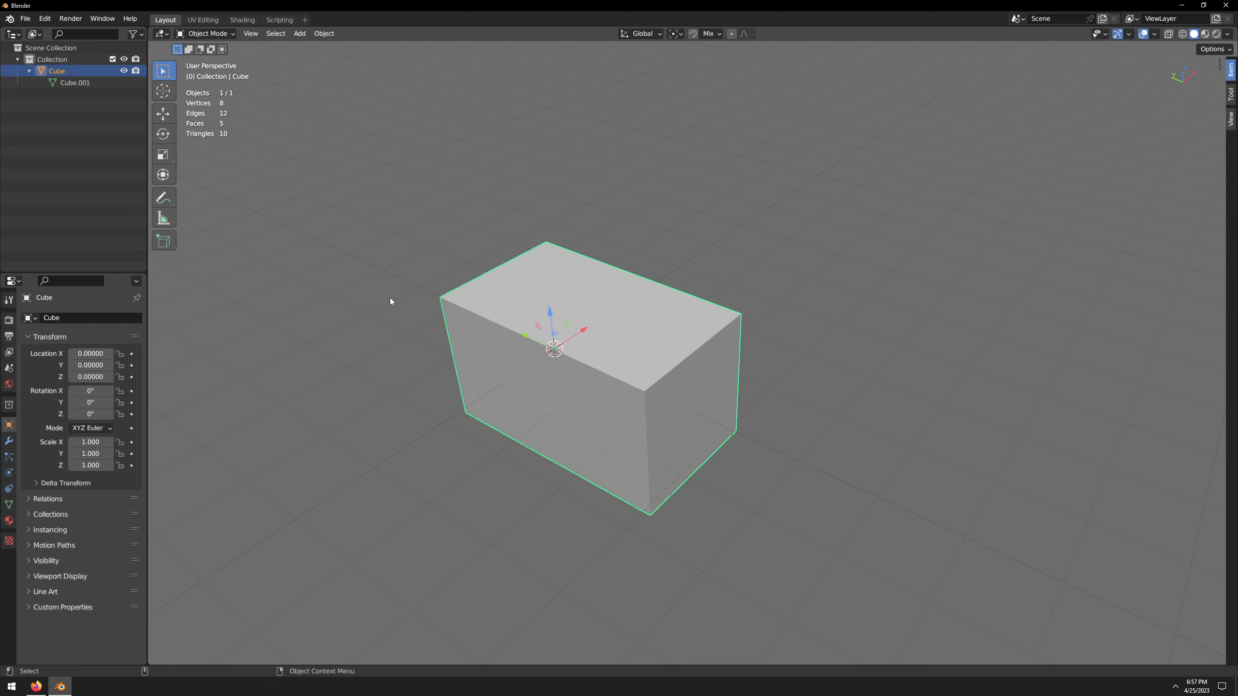
# - Test going from Object Mode into vertex and face selection on the cube and exit back to Object Mode
pyautogui.press('Tab')
pyautogui.press('Tab')
pyautogui.press('Tab')
pyautogui.press('Tab')
pyautogui.press('Tab')
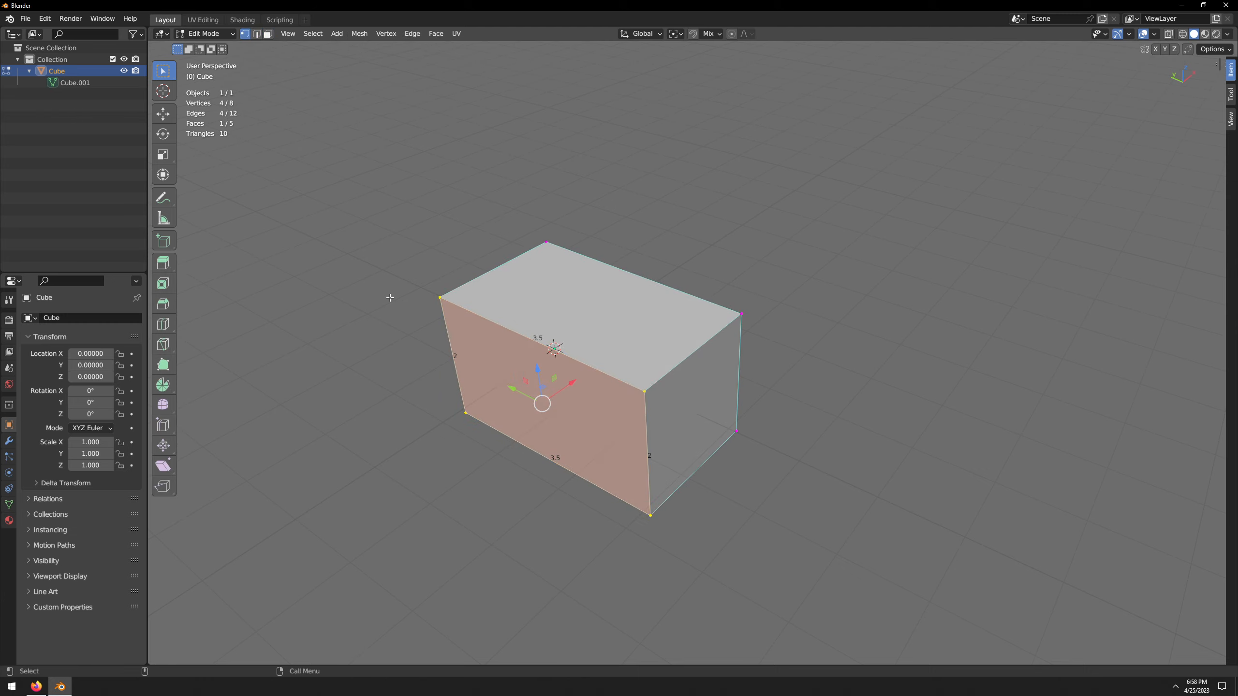
pyautogui.press('Tab')
pyautogui.press('Tab')
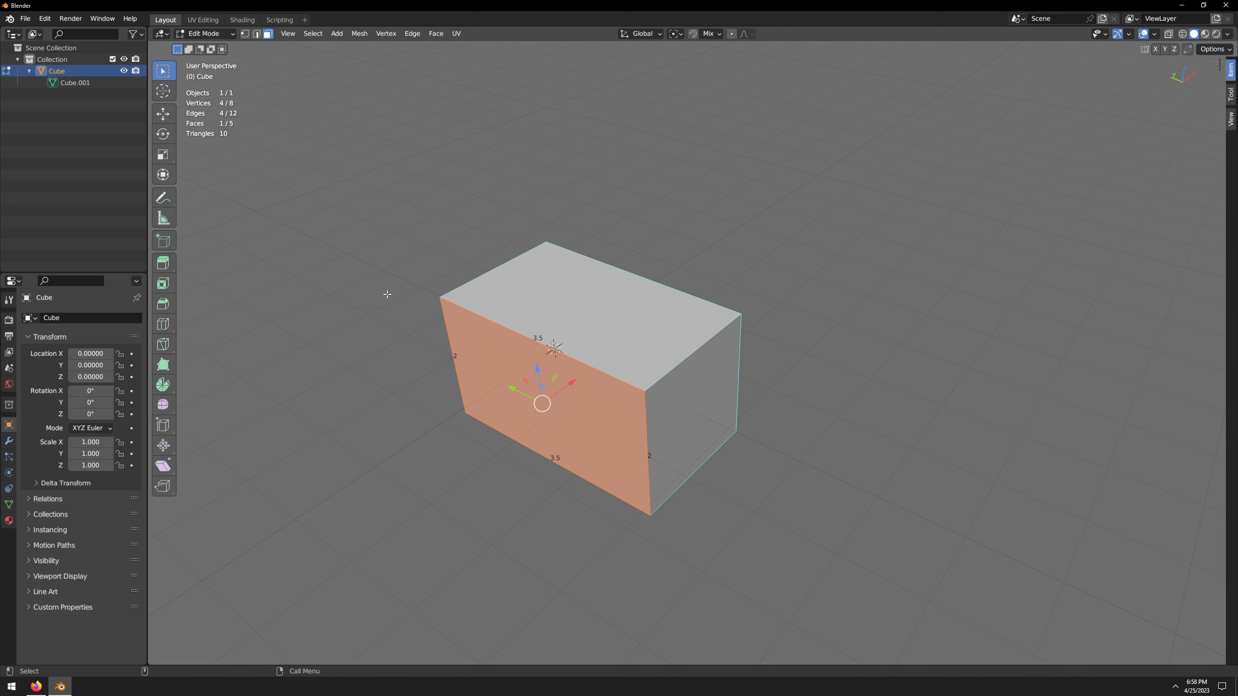
pyautogui.press('Tab')
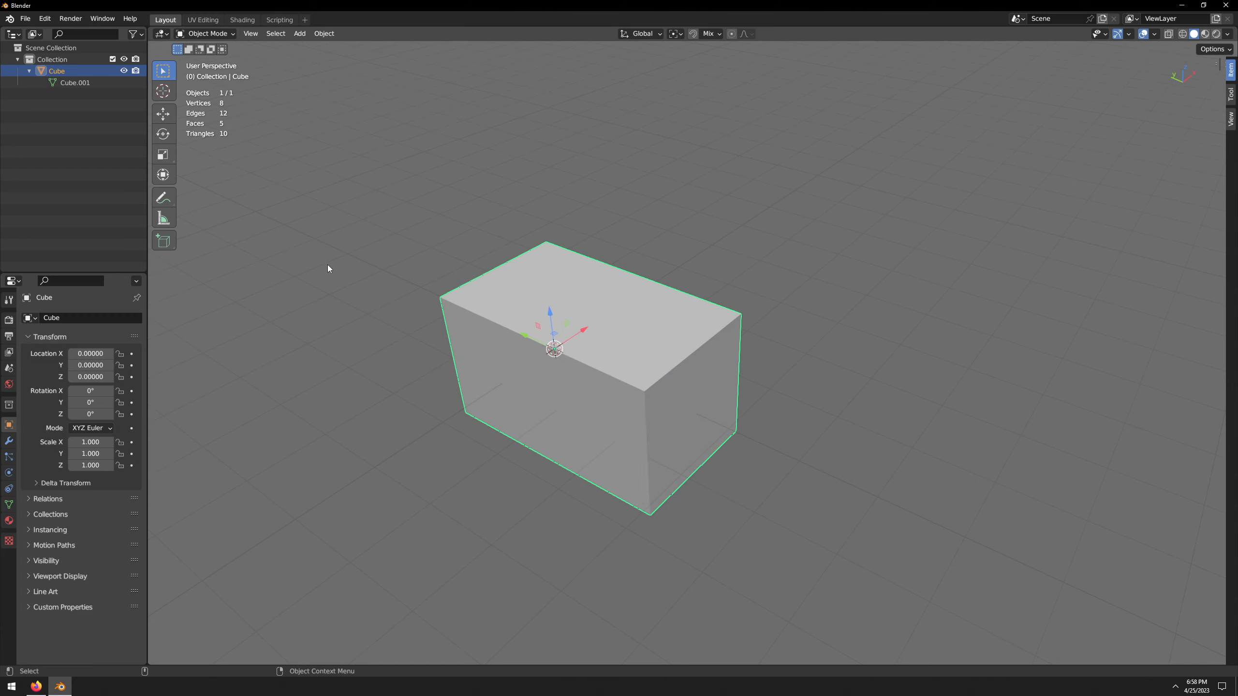
# - Reopen the Keymap preferences, widen the window and place it over the viewport
pyautogui.click(45, 19)
pyautogui.click(71, 181)
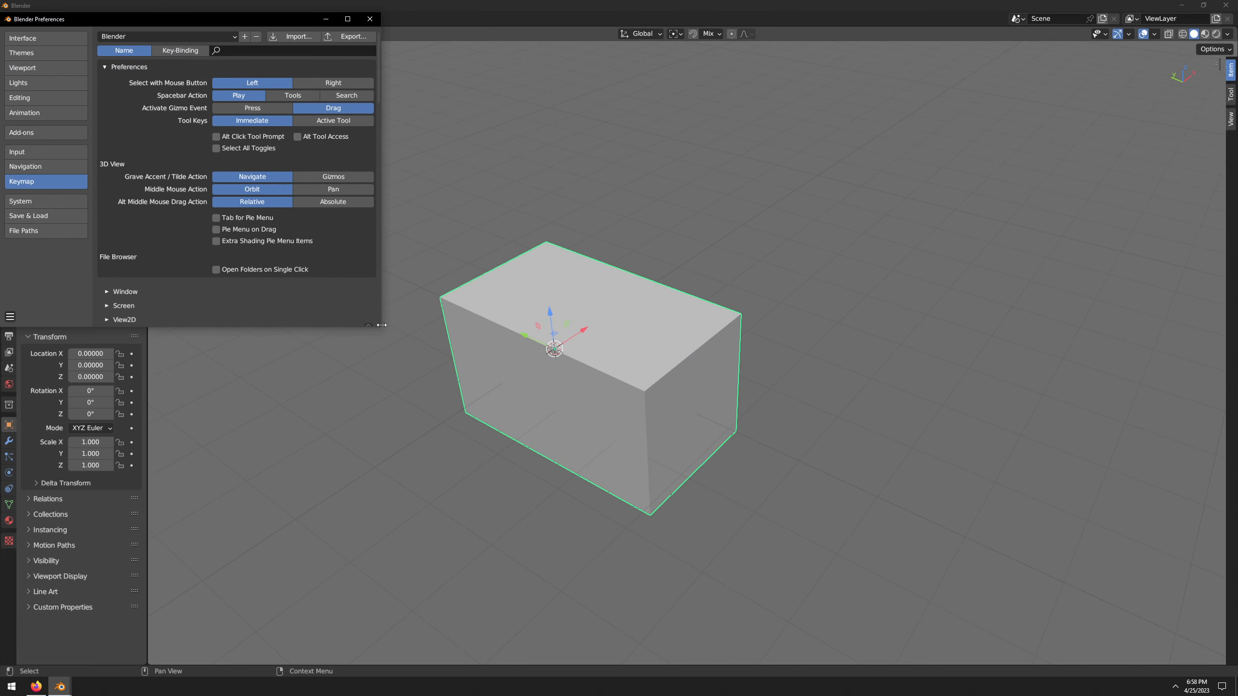
pyautogui.moveTo(381, 328); pyautogui.dragTo(790, 473)
pyautogui.moveTo(241, 16); pyautogui.dragTo(499, 72)
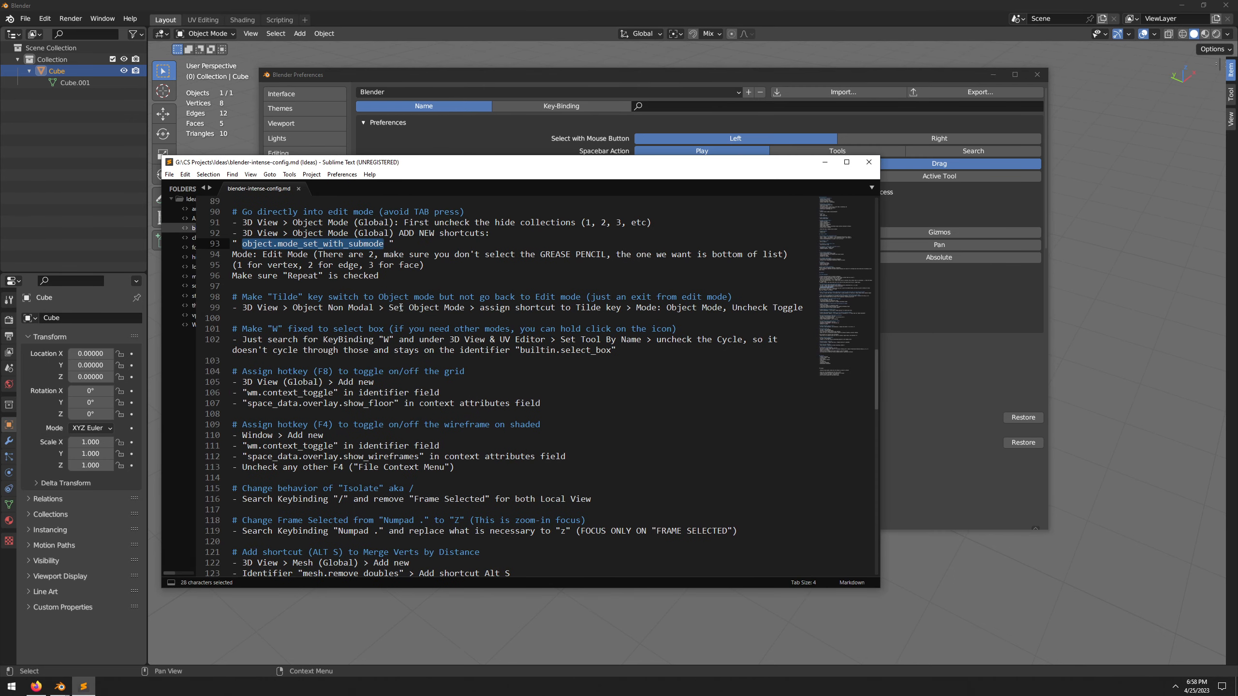
# - Read the note on fixing "W" to select box in blender-intense-config.md in Sublime Text, then return to Blender's preferences
pyautogui.moveTo(268, 330); pyautogui.dragTo(567, 330)
pyautogui.click(613, 330)
pyautogui.moveTo(652, 329); pyautogui.dragTo(549, 340)
pyautogui.click(547, 340)
pyautogui.moveTo(490, 167); pyautogui.dragTo(444, 169)
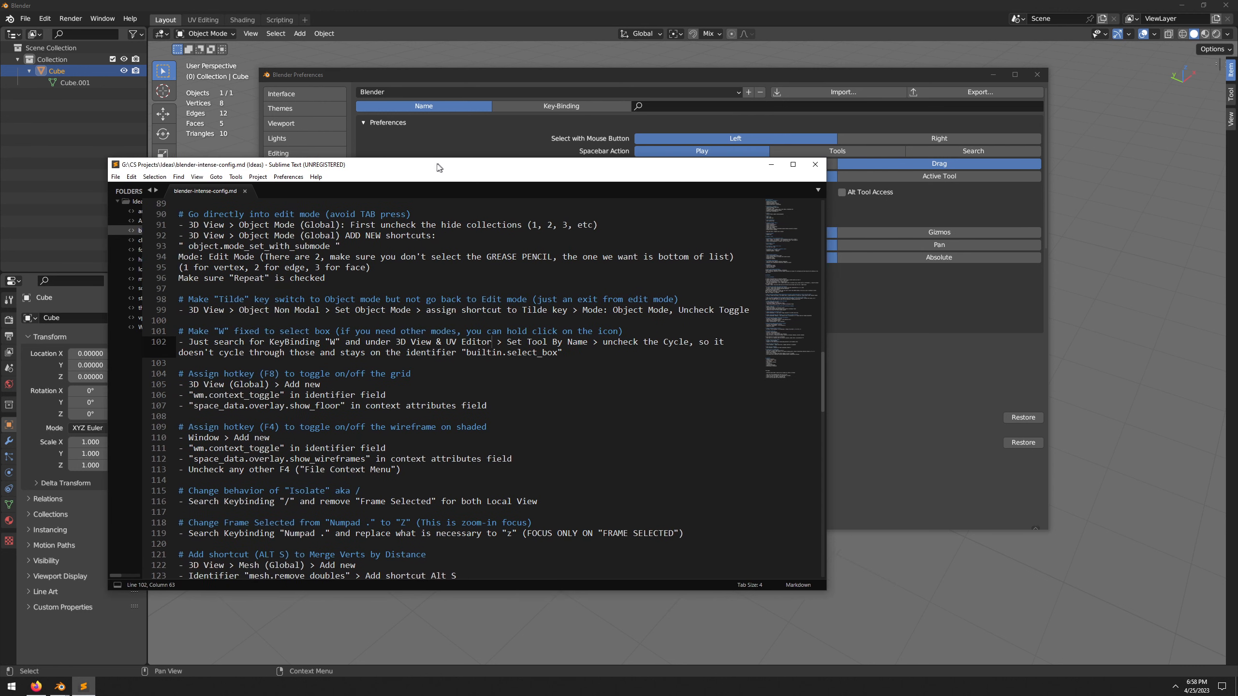
pyautogui.hotkey('alt', 'F4')
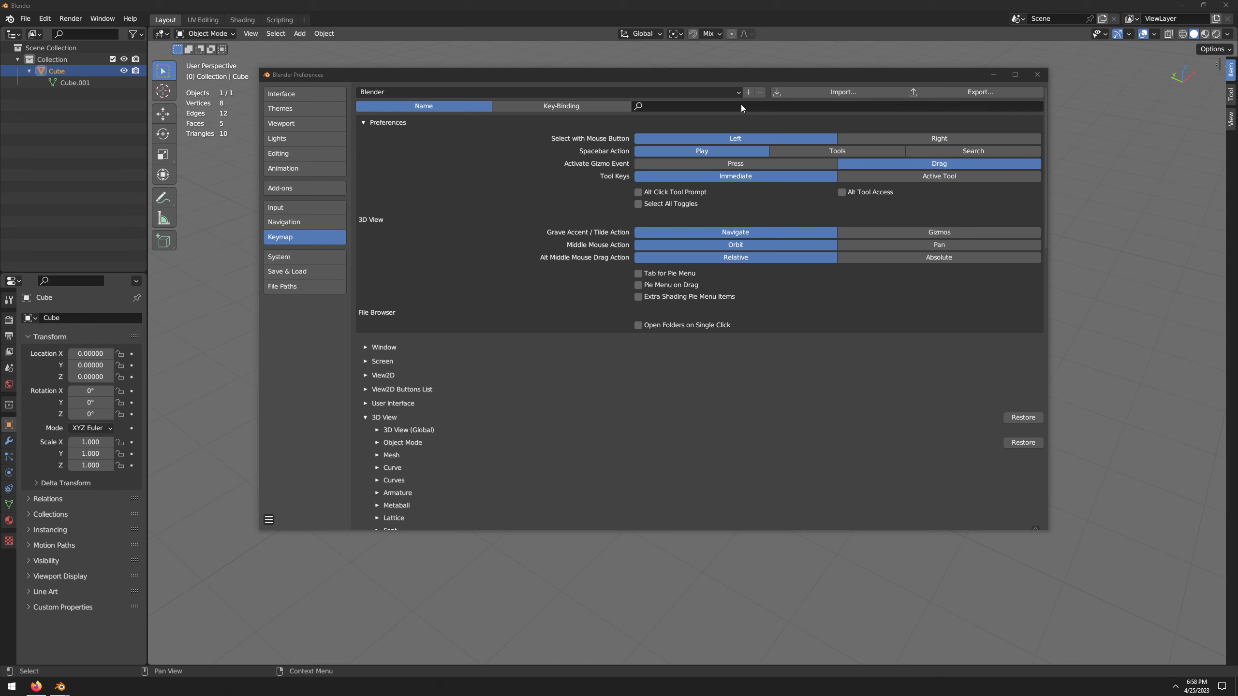
# - Filter the keymap by key-binding for W
pyautogui.click(612, 108)
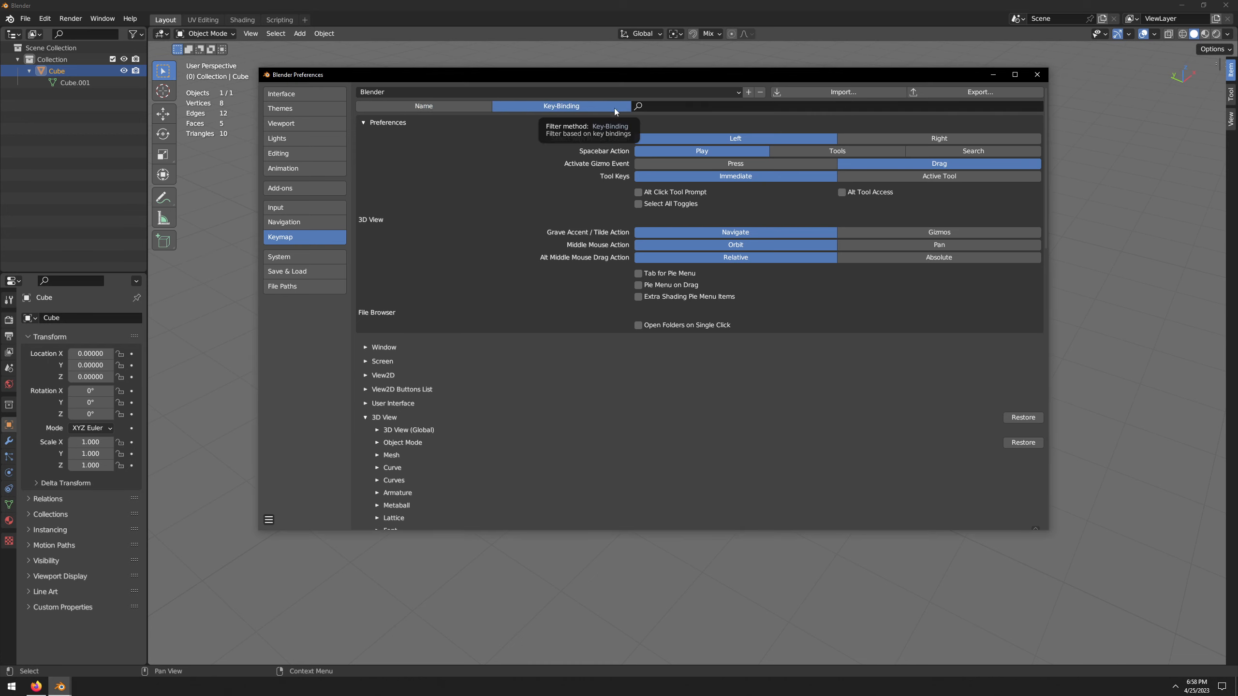
pyautogui.click(685, 109)
pyautogui.write('W')
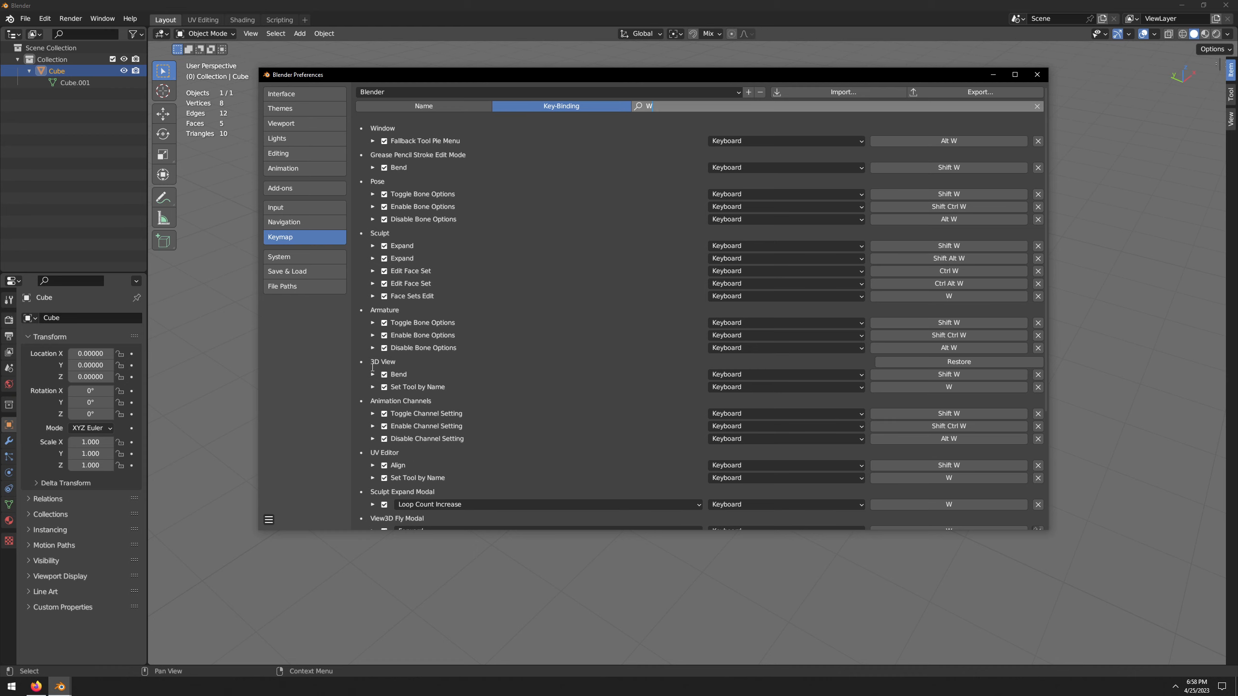
pyautogui.press('Return')
# - Turn off Cycle for the W shortcut's Set Tool by Name entries under 3D View and UV Editor
pyautogui.scroll(-5, 587, 342)
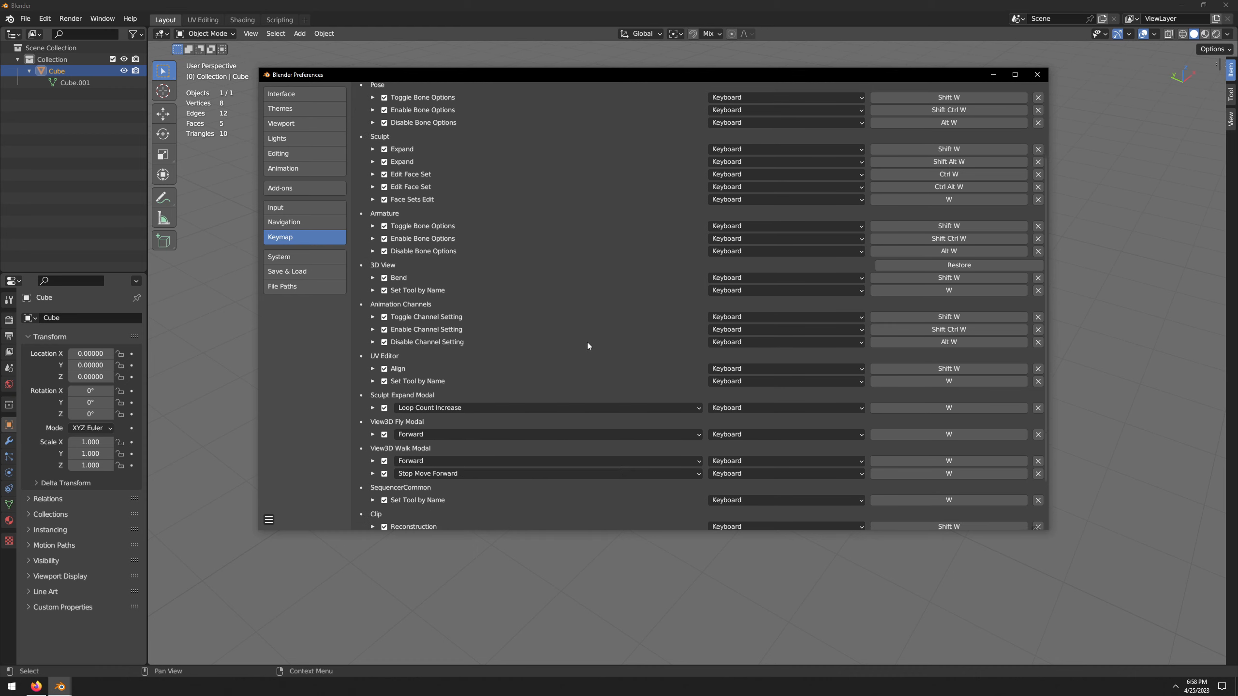
pyautogui.scroll(-3, 587, 342)
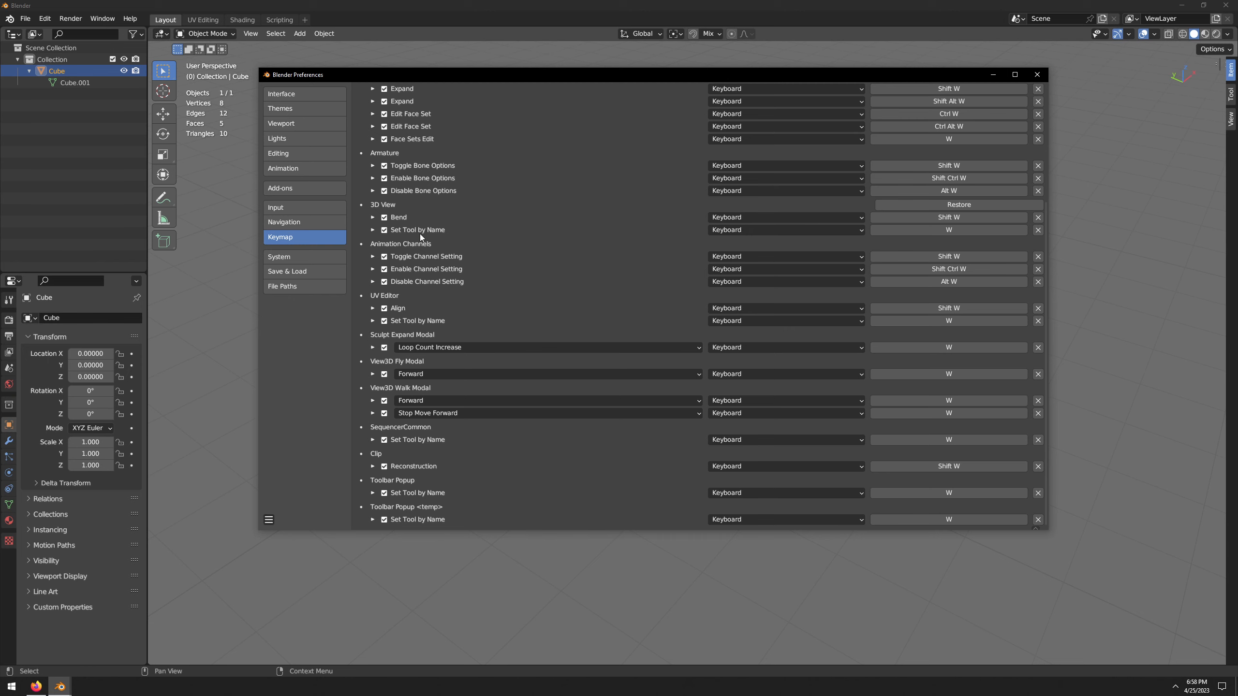
pyautogui.click(371, 230)
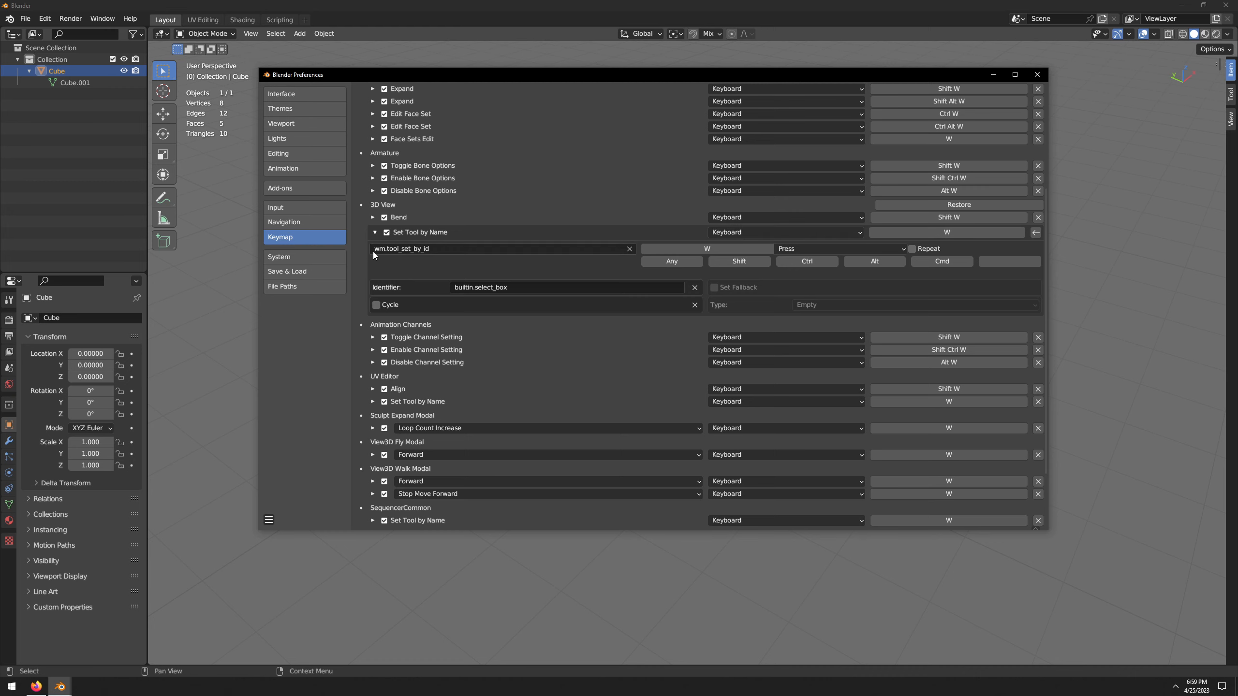
pyautogui.click(375, 233)
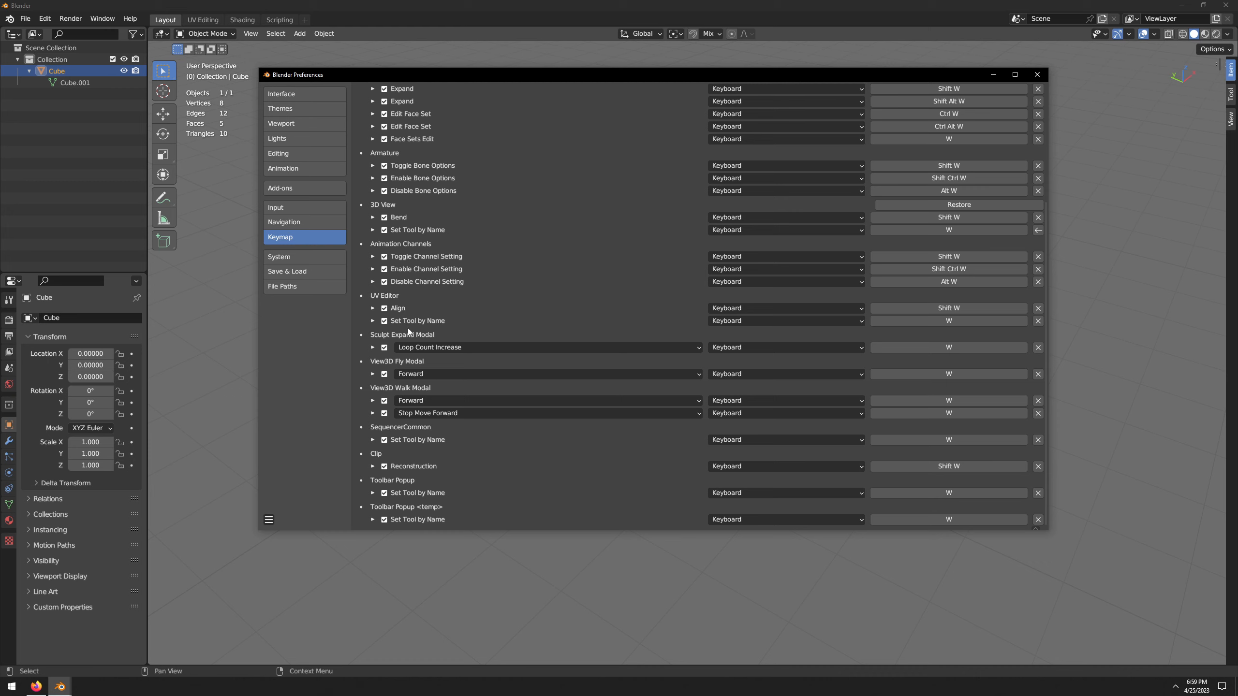
pyautogui.click(373, 321)
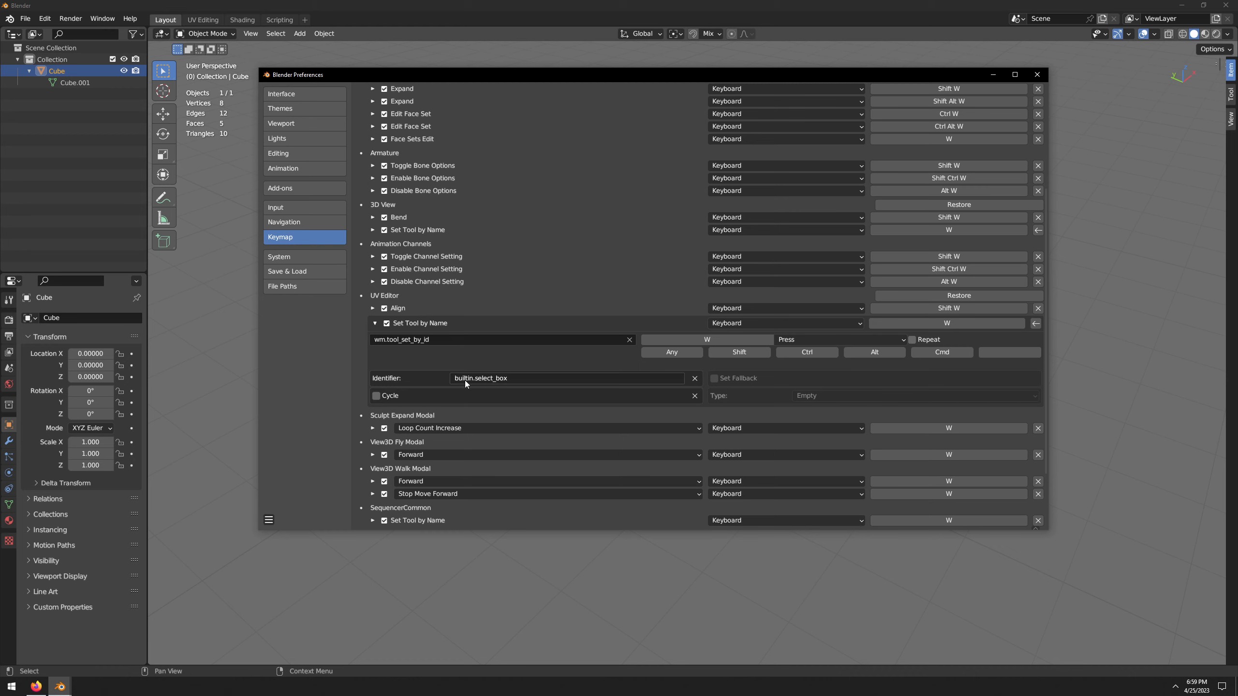
# - Save the preferences with the updated W shortcuts and close their window
pyautogui.click(268, 519)
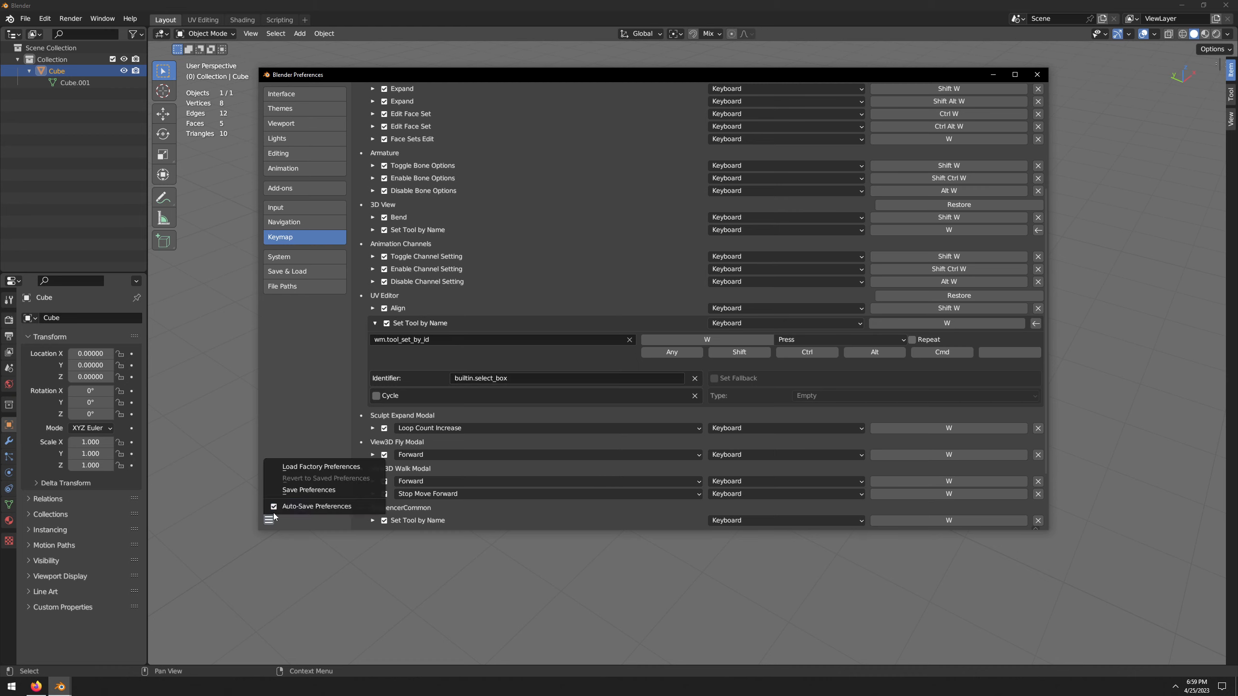
pyautogui.click(342, 489)
pyautogui.click(1037, 74)
# - Test the Select Box tool in face selection and Object Mode by selecting the cube and deselecting it again
pyautogui.press('Tab')
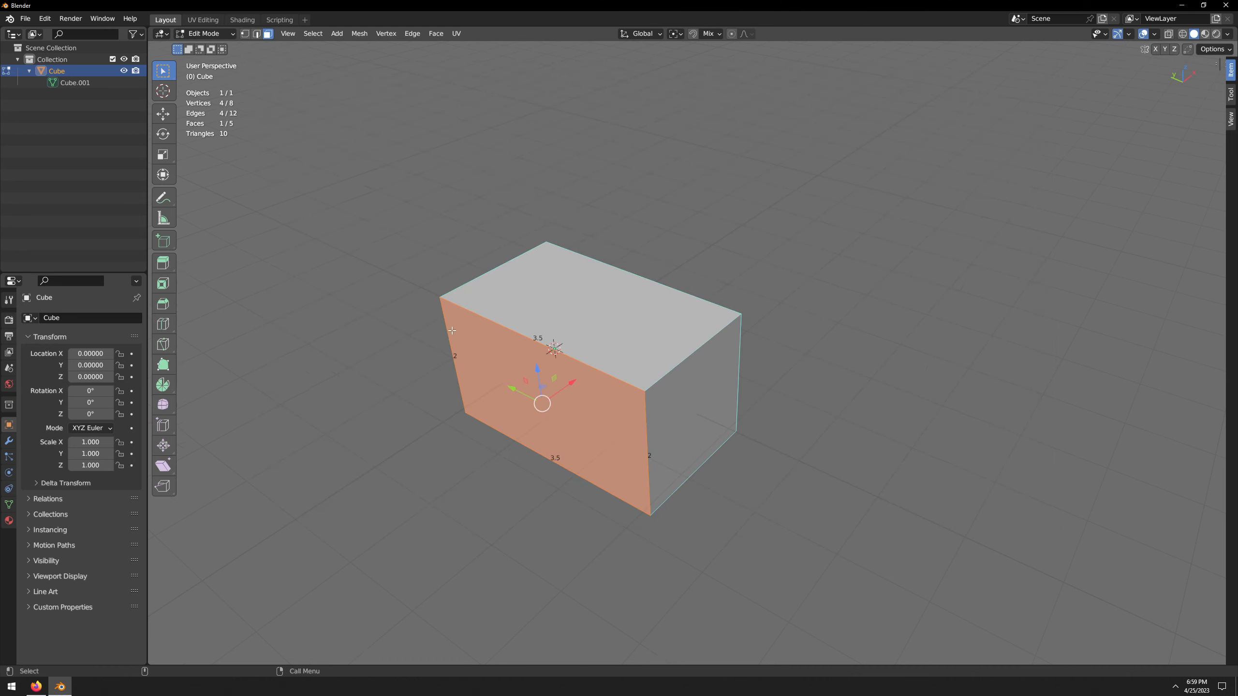
pyautogui.press('Tab')
pyautogui.press('Tab')
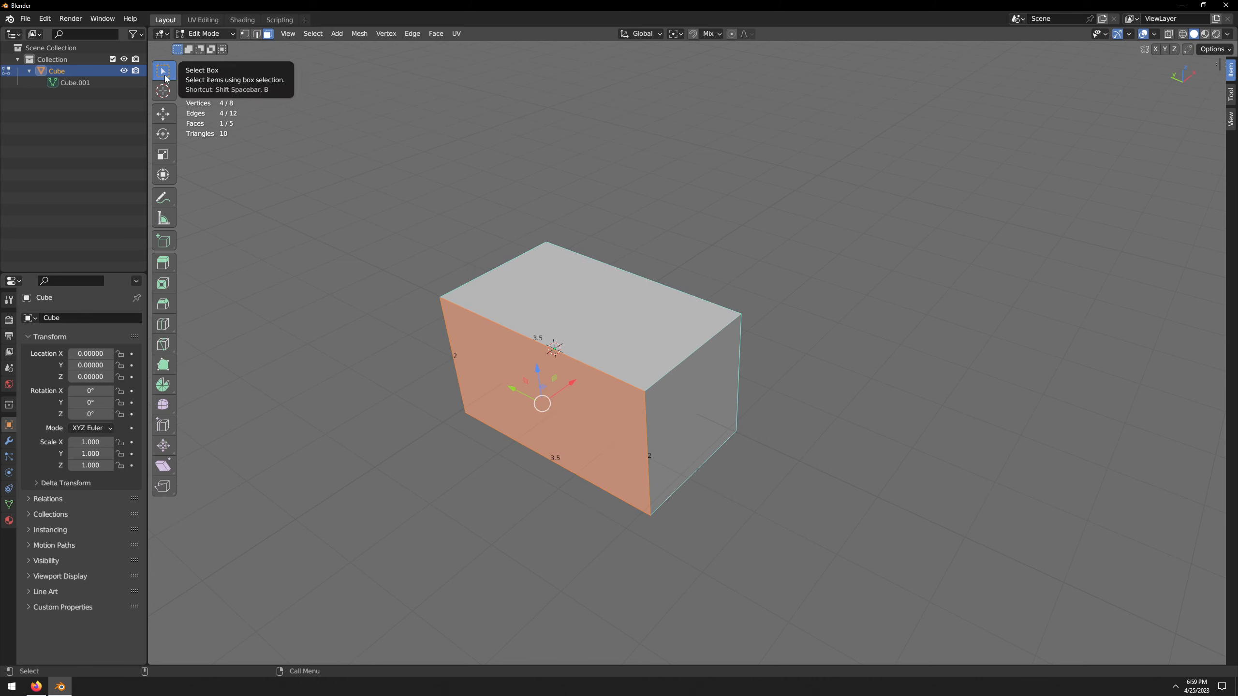
pyautogui.press('Tab')
pyautogui.click(790, 387)
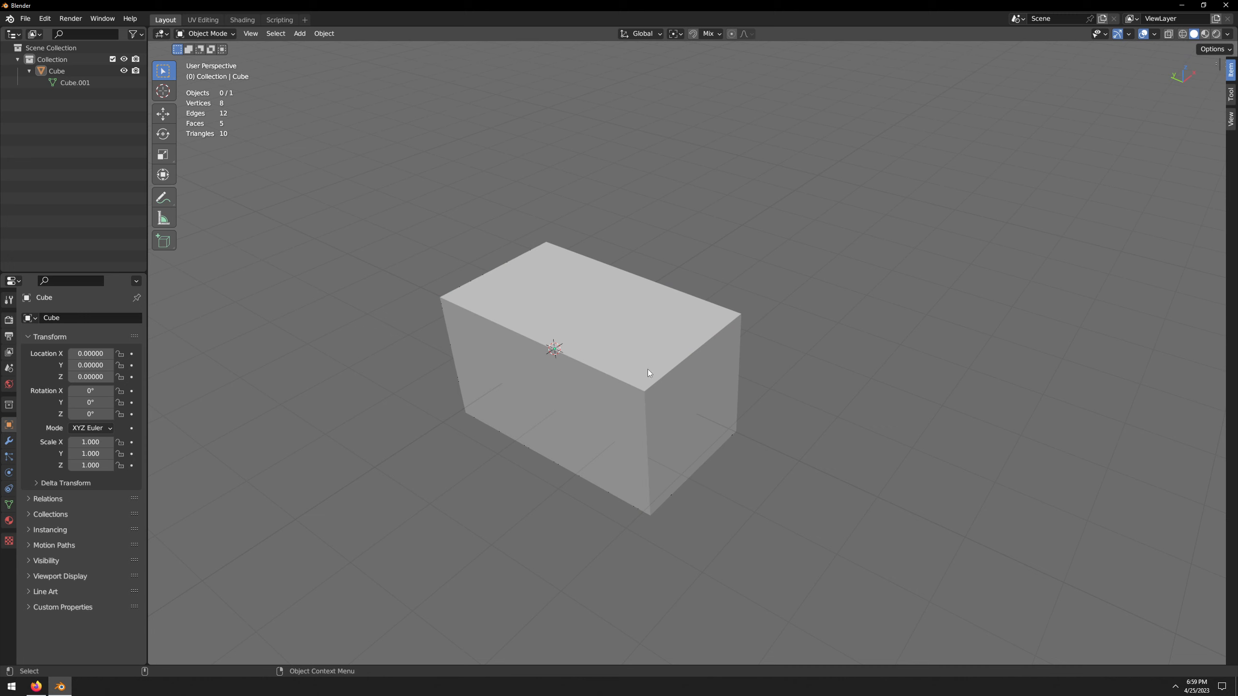
pyautogui.click(648, 370)
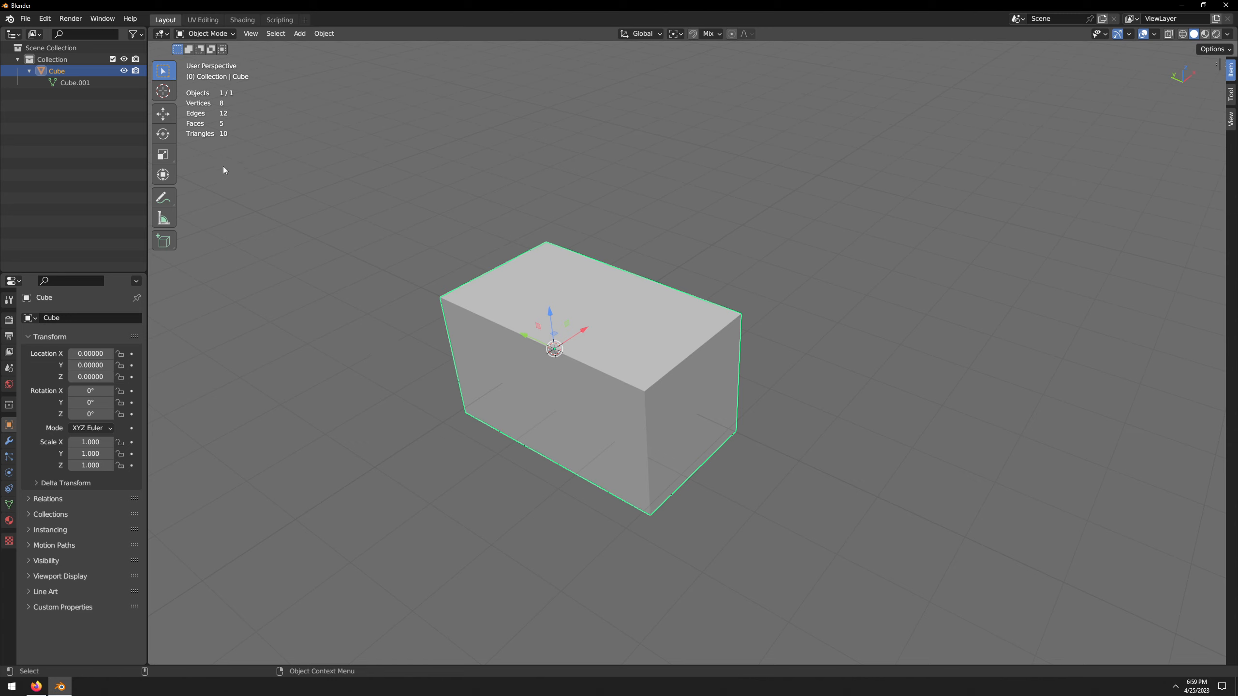
pyautogui.click(396, 226)
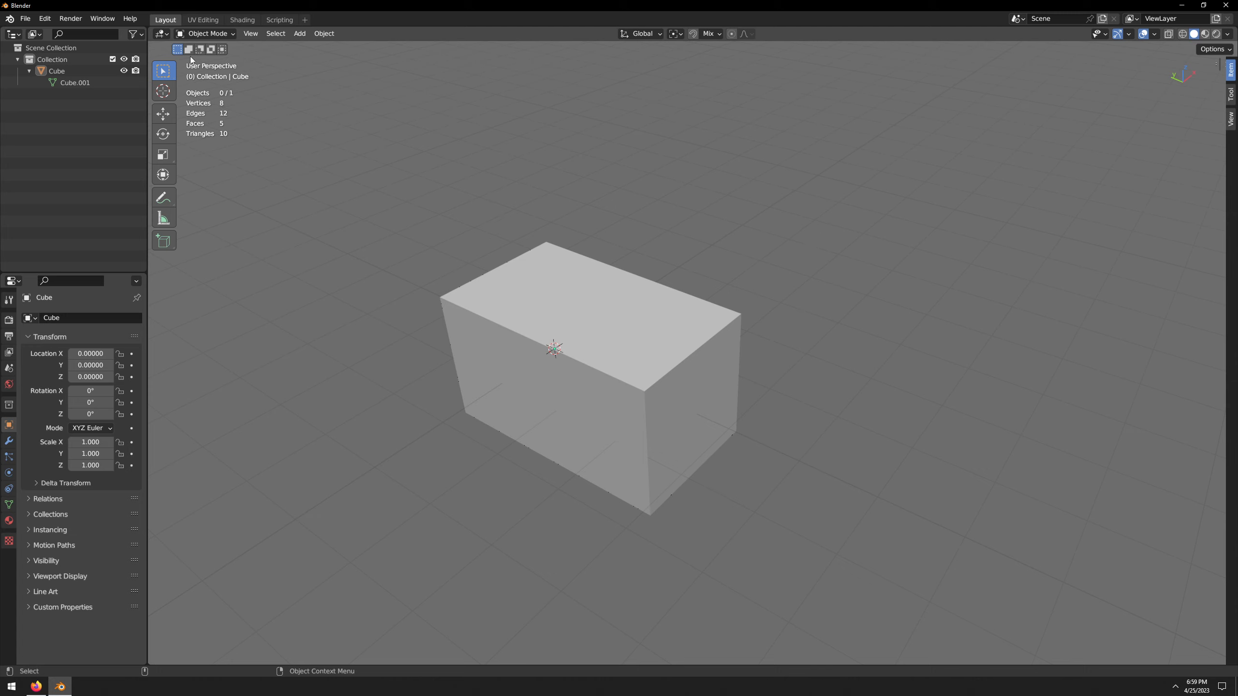
# - Open the preferences window at the Keymap settings
pyautogui.click(70, 18)
pyautogui.moveTo(44, 17)
pyautogui.click(76, 181)
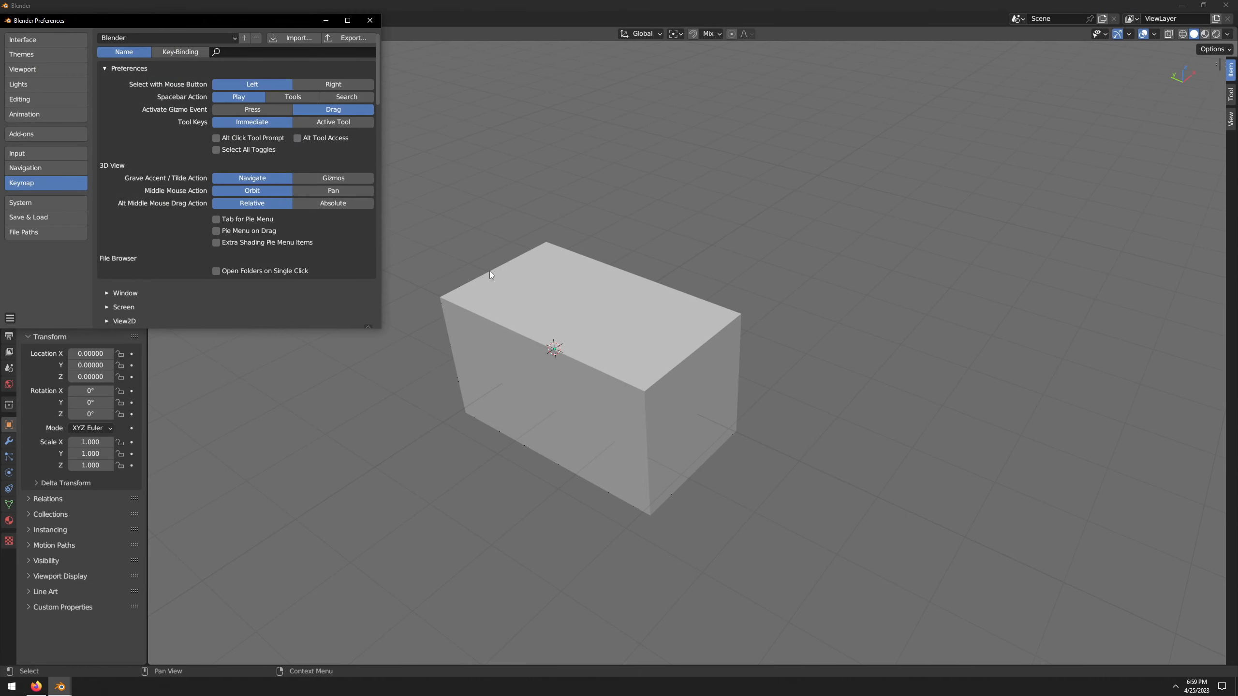
# - Switch to Firefox and open the "My Custom Addon For Faster Workflow" page among the Intense.ws resources
pyautogui.click(36, 686)
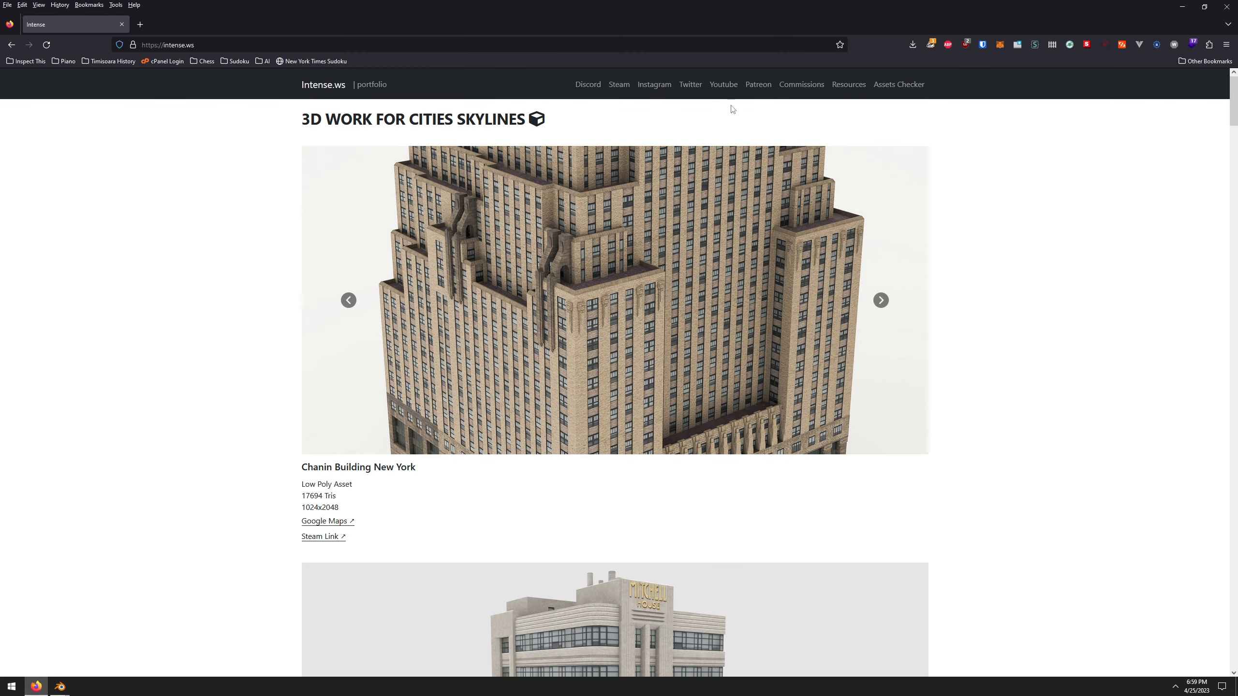
pyautogui.click(848, 84)
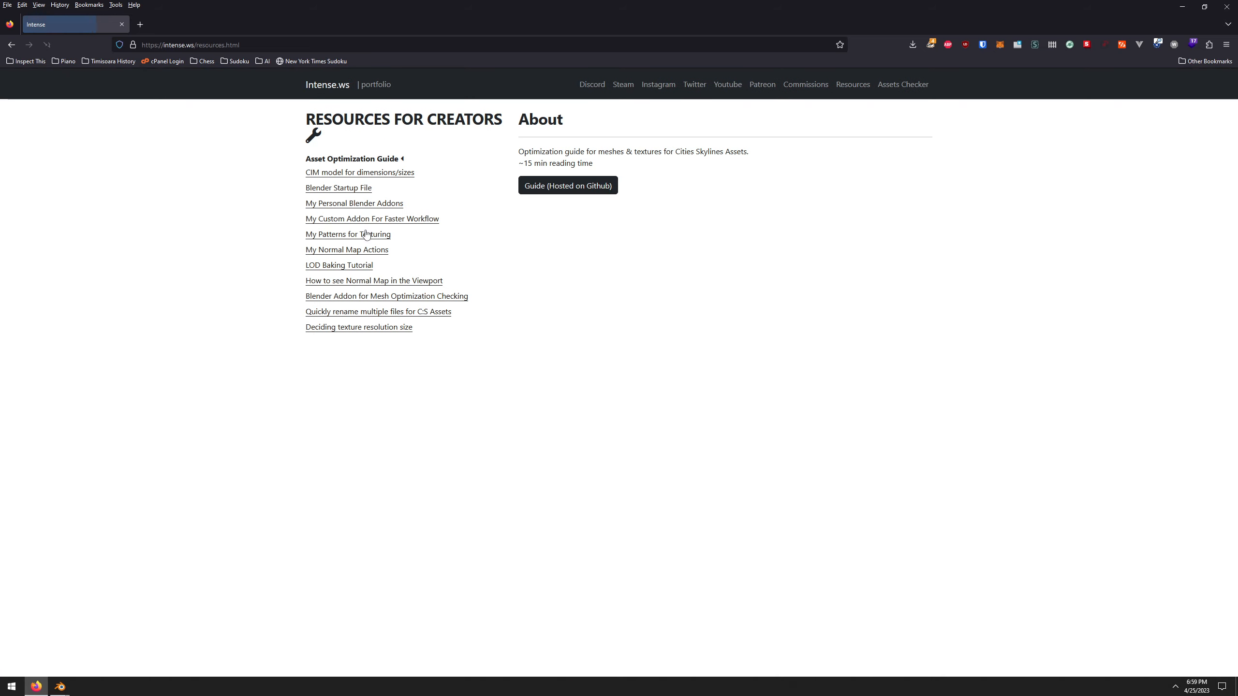
pyautogui.click(346, 220)
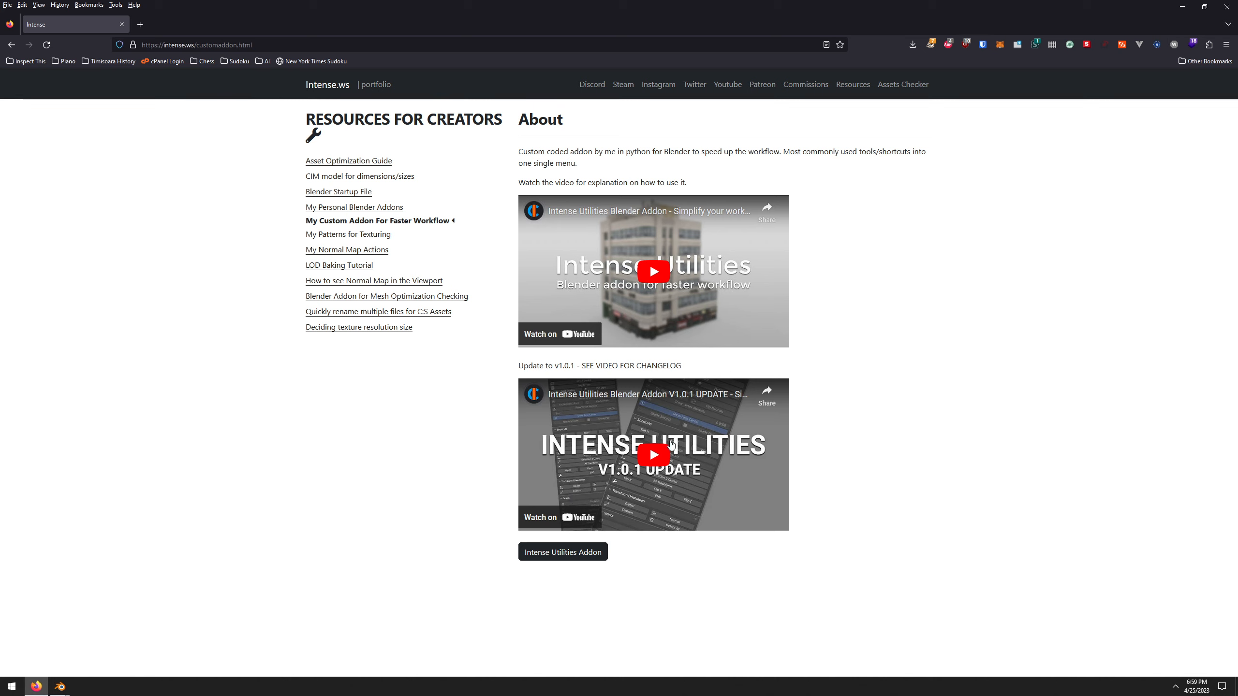
# - Switch back to Blender's preferences window, enlarge it and move it over the middle of the viewport
pyautogui.moveTo(60, 686)
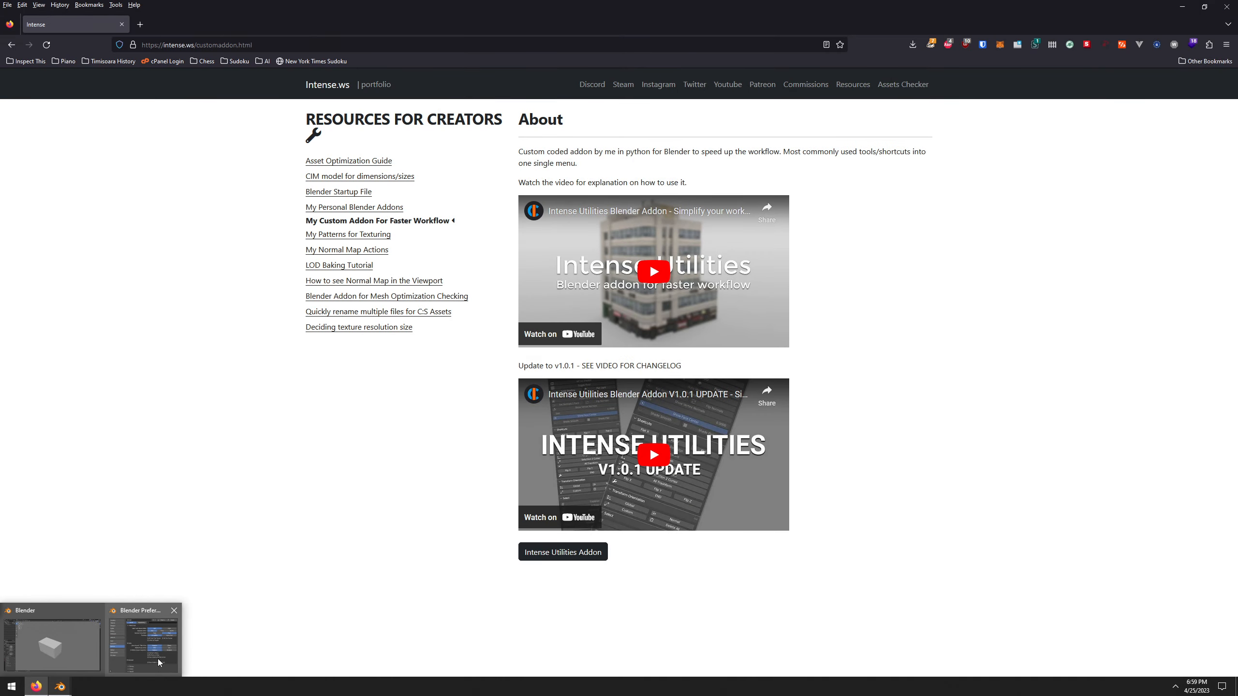
pyautogui.click(156, 657)
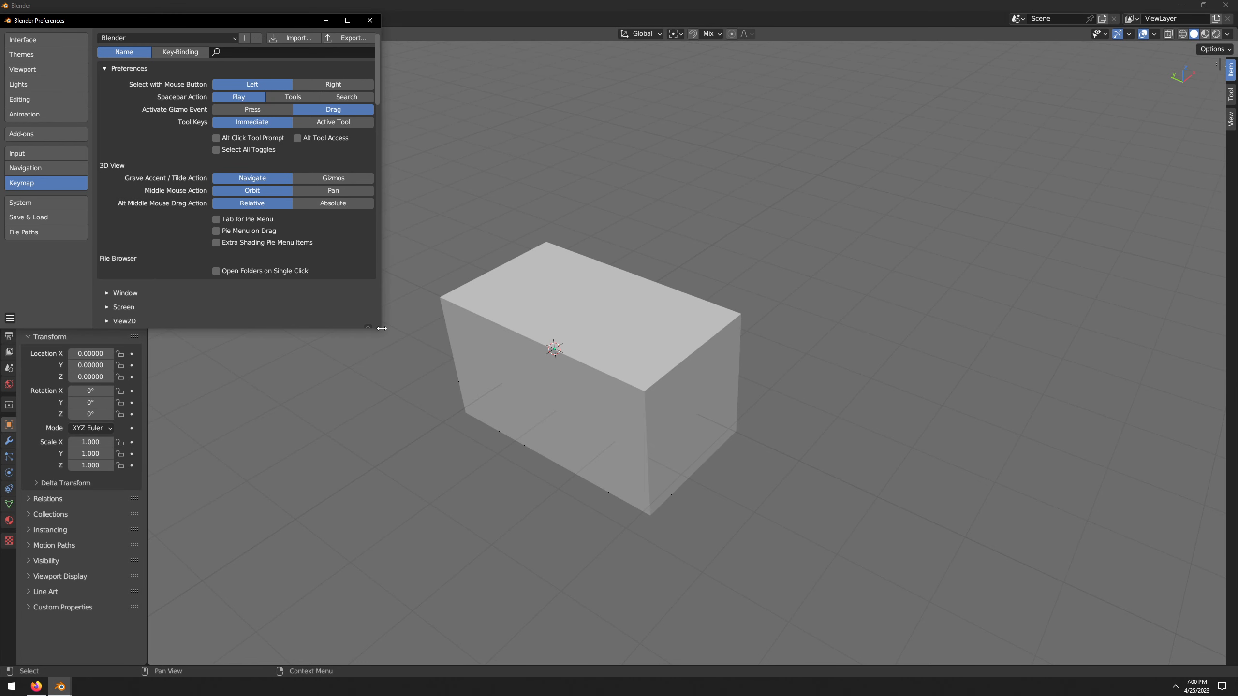
pyautogui.moveTo(382, 328); pyautogui.dragTo(625, 531)
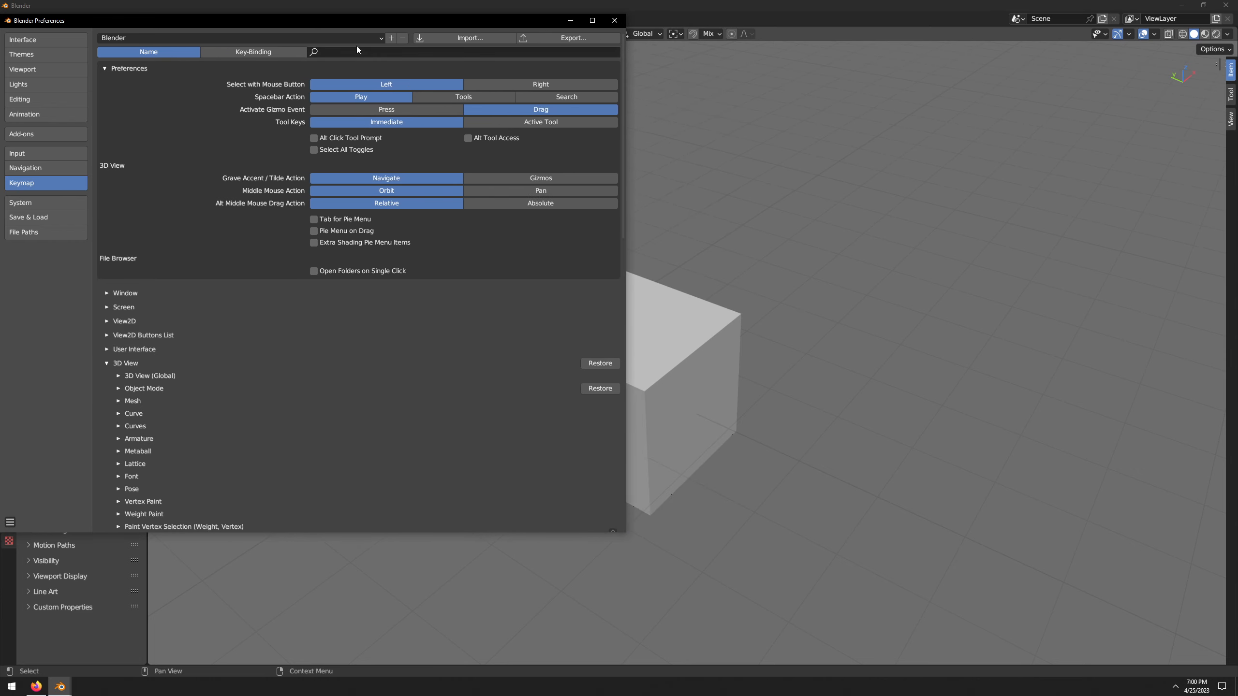
pyautogui.moveTo(365, 21); pyautogui.dragTo(616, 59)
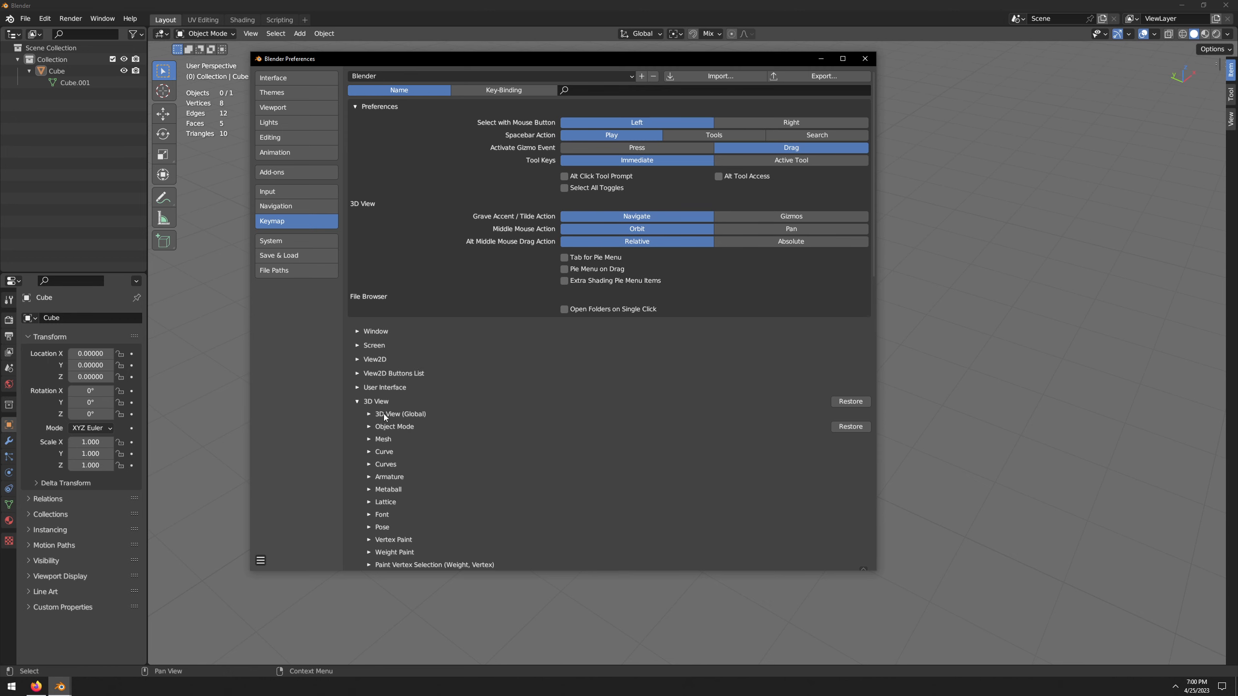
# - Add a new shortcut entry at the end of the 3D View (Global) keymap and expand its settings
pyautogui.click(370, 414)
pyautogui.scroll(-15, 372, 443)
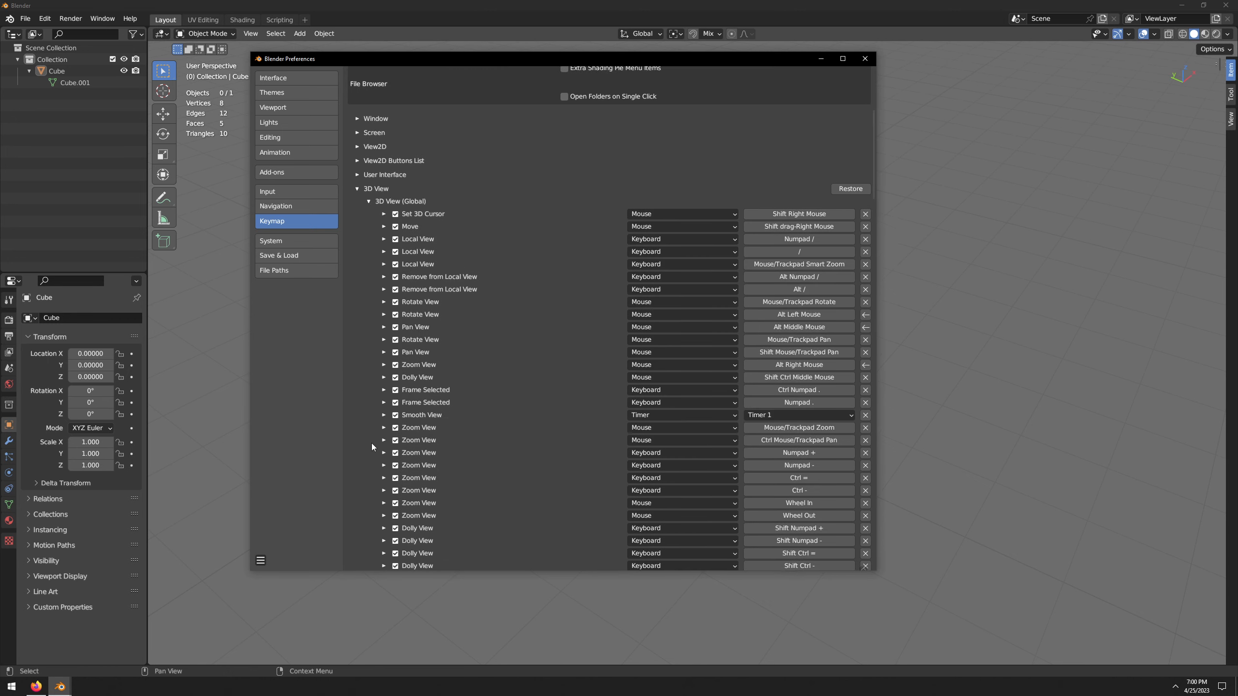
pyautogui.scroll(-20, 373, 443)
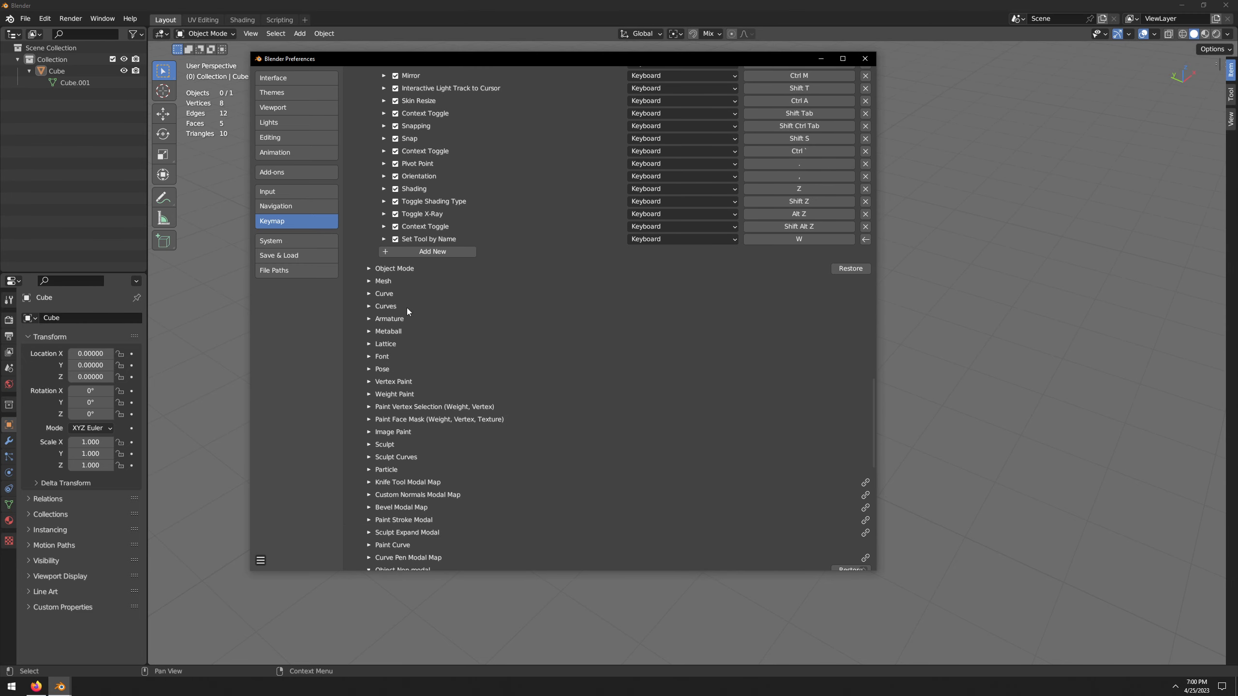
pyautogui.click(411, 254)
pyautogui.click(385, 254)
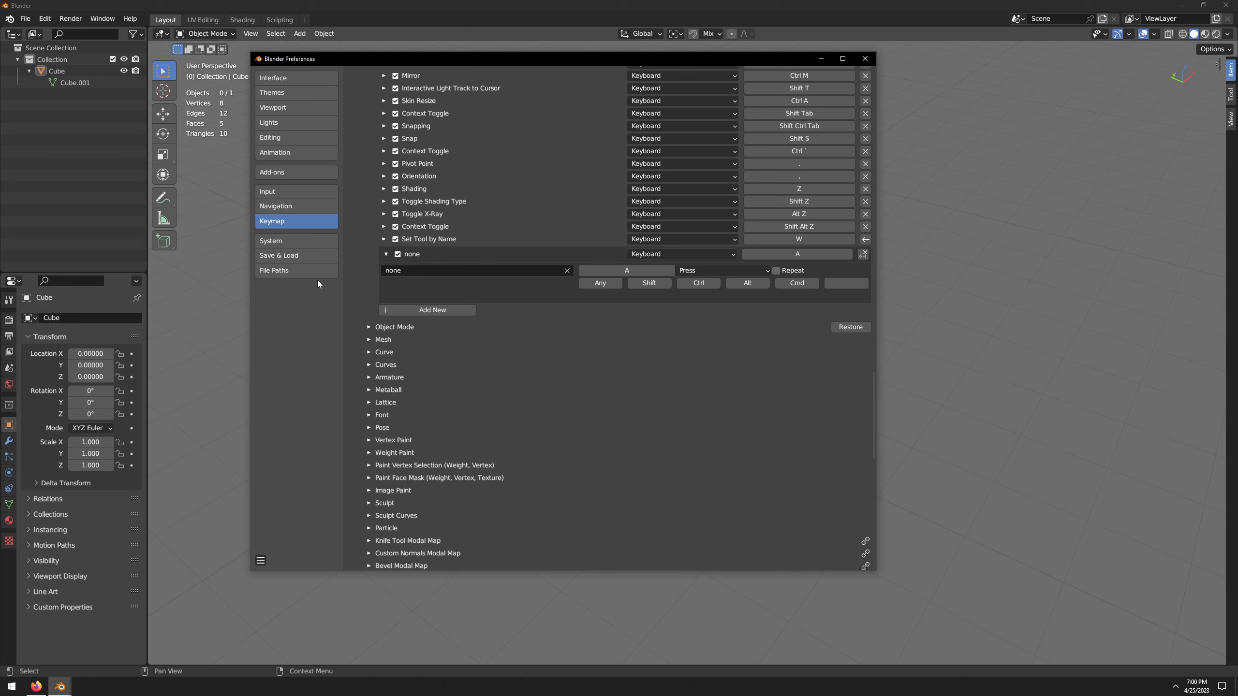
# - Enter "wm.con" as the operator identifier of the new 3D View (Global) shortcut to find the matching operator
pyautogui.click(413, 271)
pyautogui.write('w')
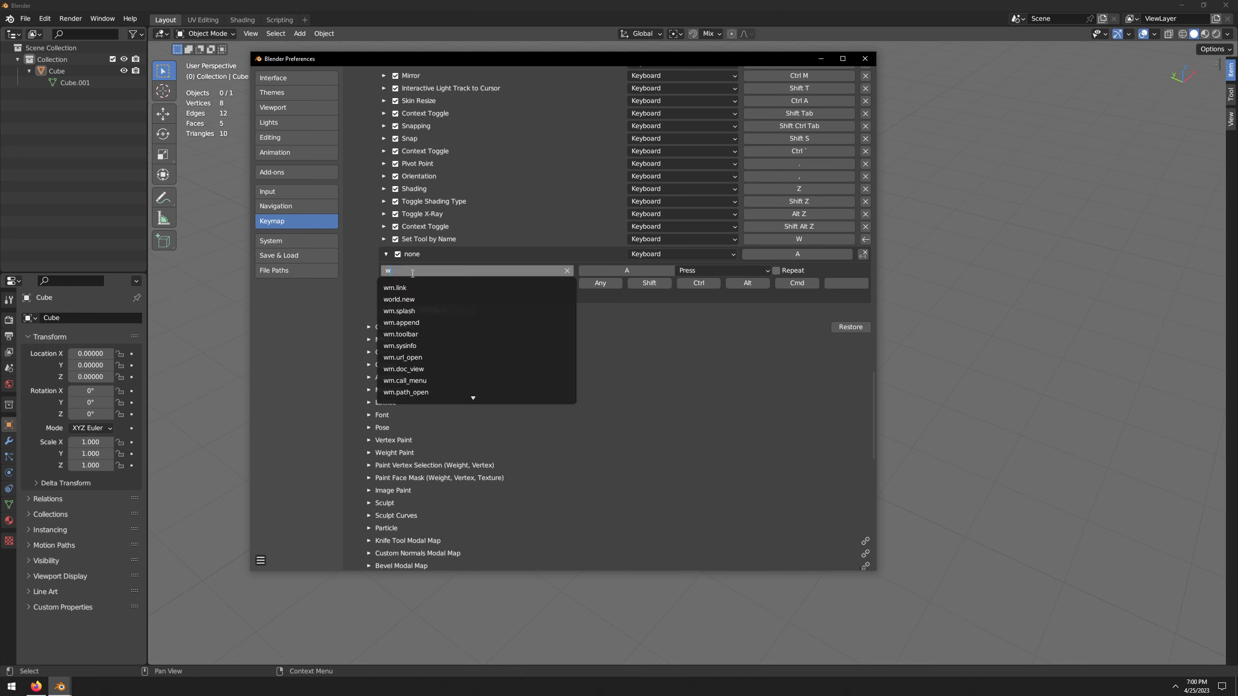
pyautogui.write('m.con')
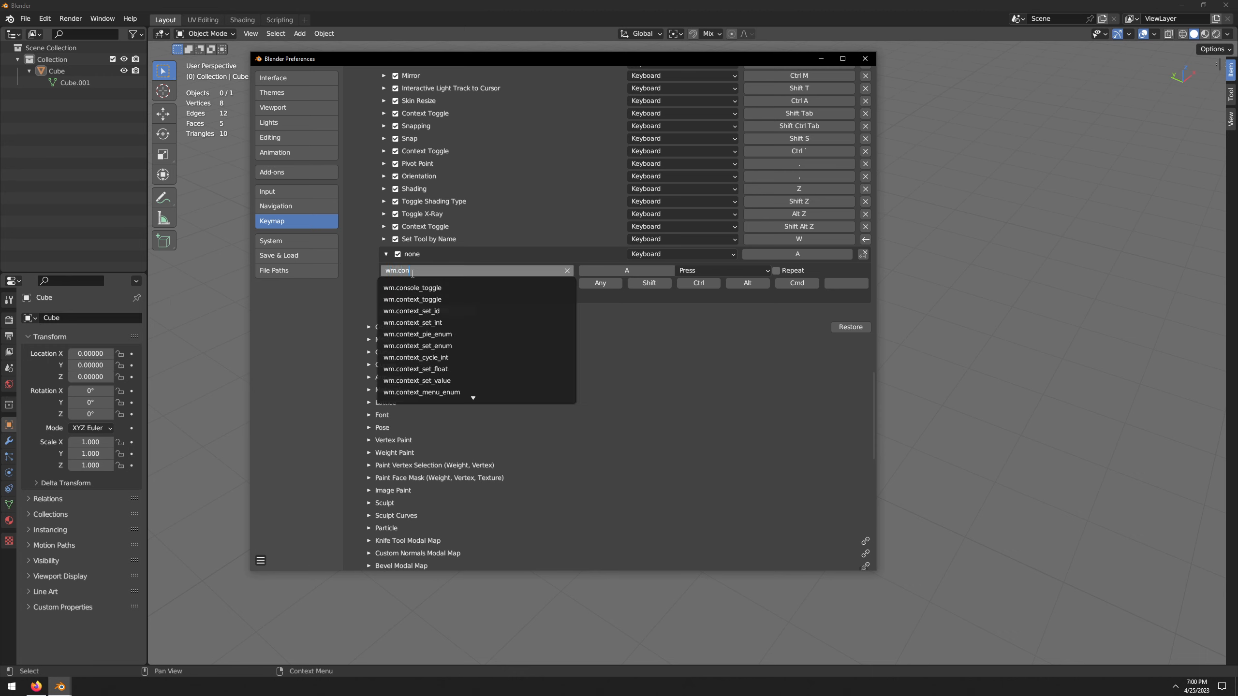
# - Set the new 3D View shortcut's operator to wm.context_toggle with the context attribute space_data.overlay.show_floor
pyautogui.write('text_toggle')
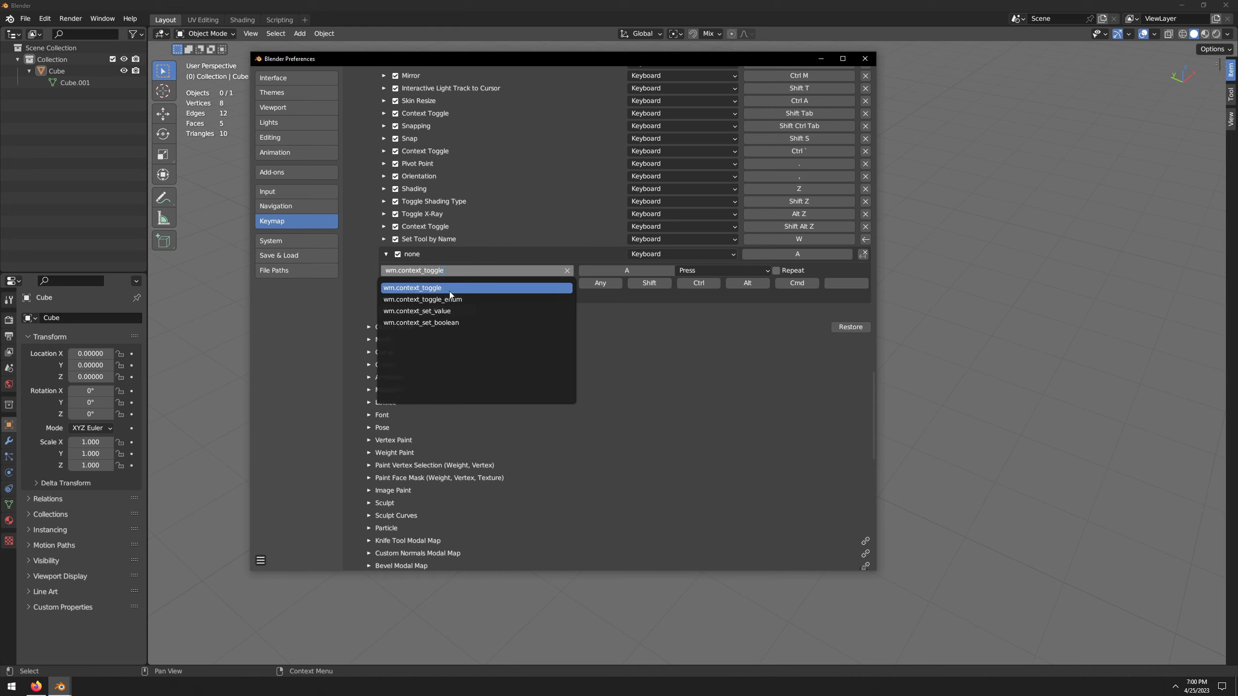
pyautogui.click(543, 287)
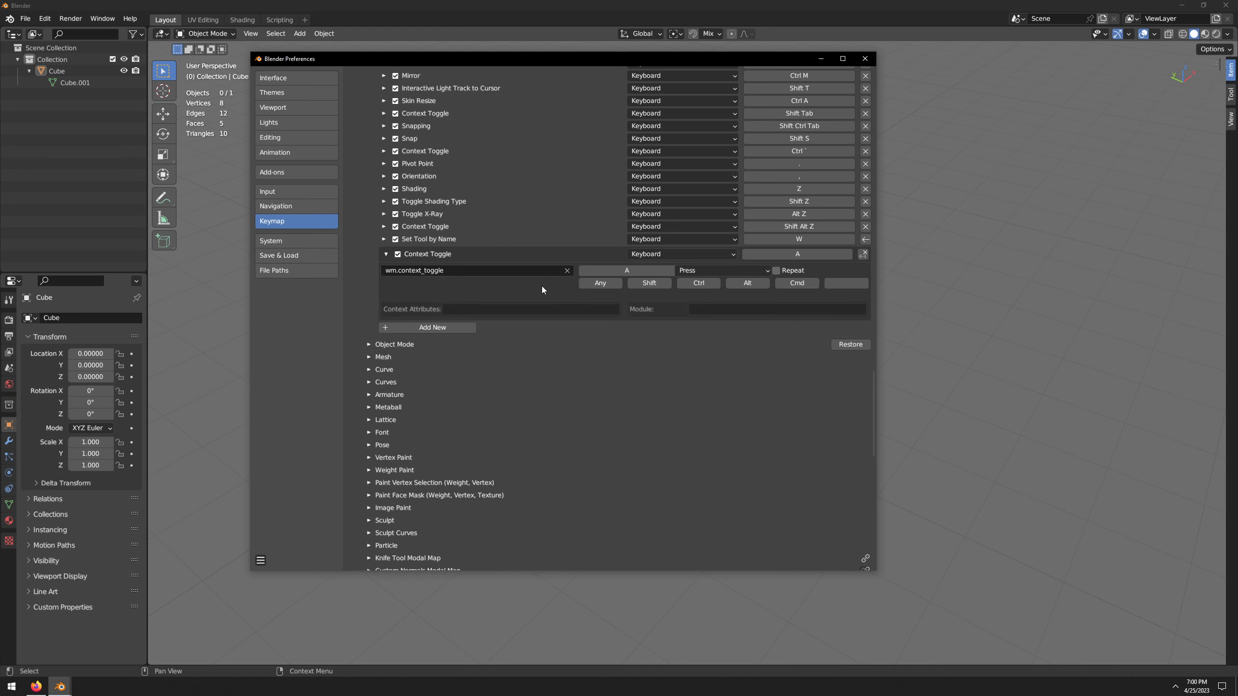
pyautogui.click(478, 308)
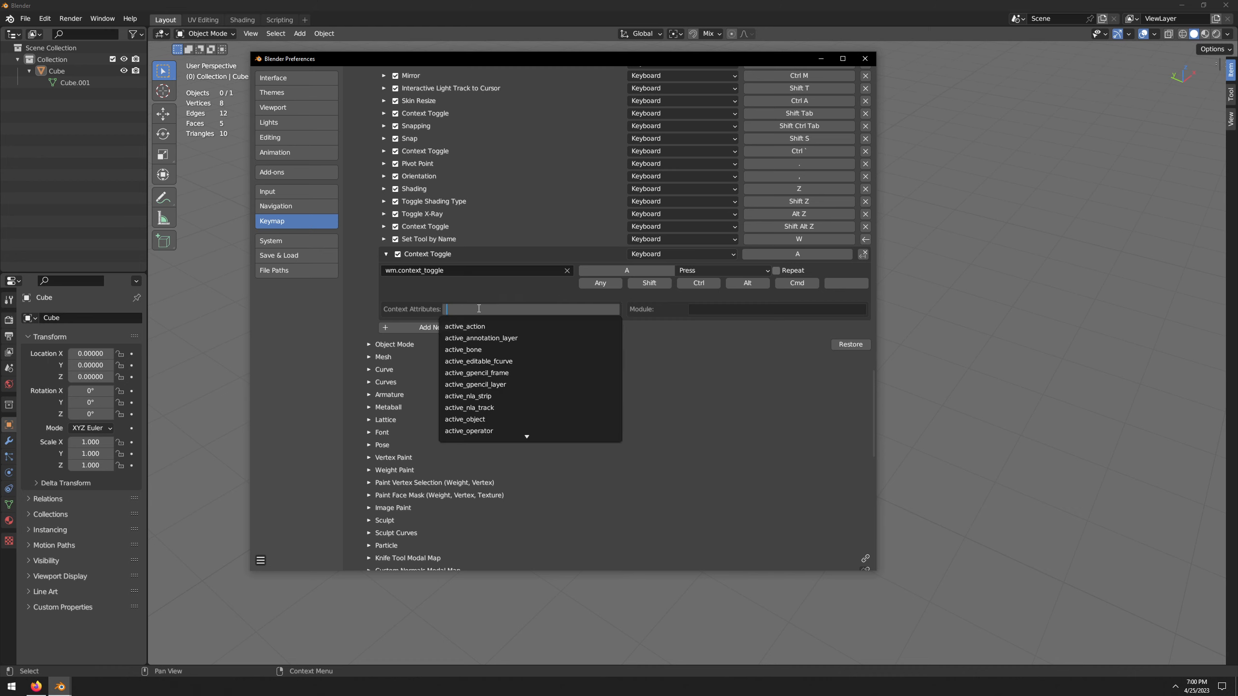
pyautogui.write('space_')
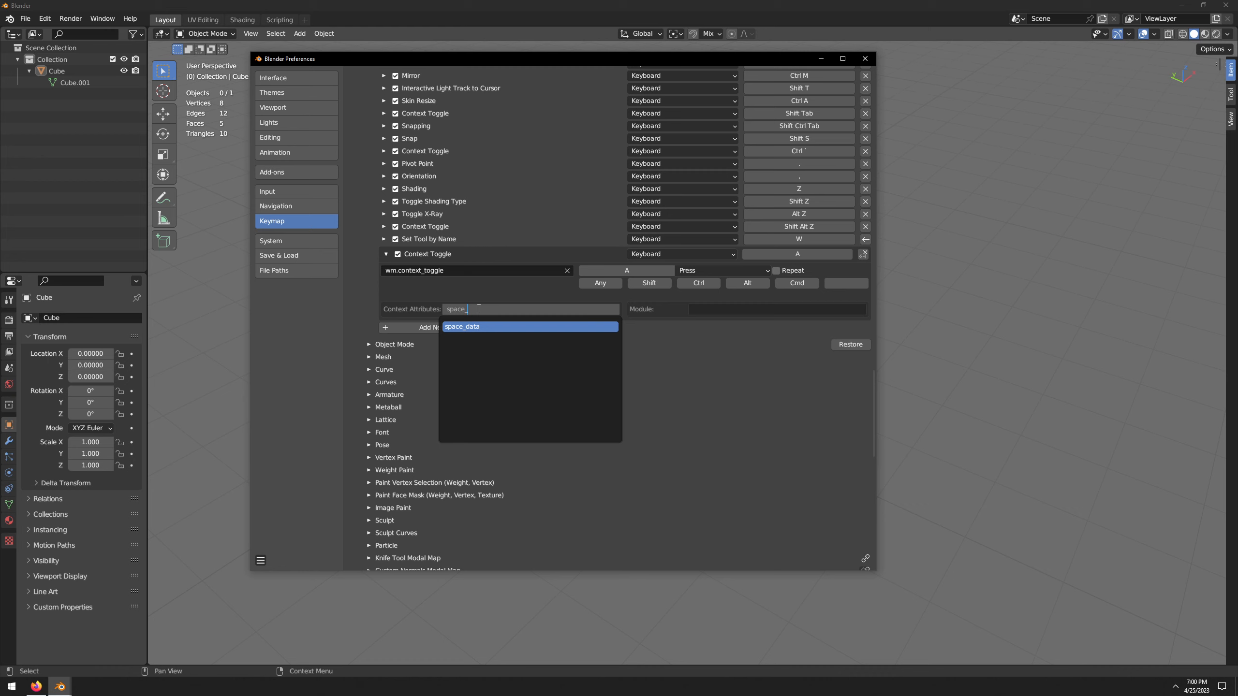
pyautogui.write('data.overlay.show_floor')
pyautogui.click(500, 327)
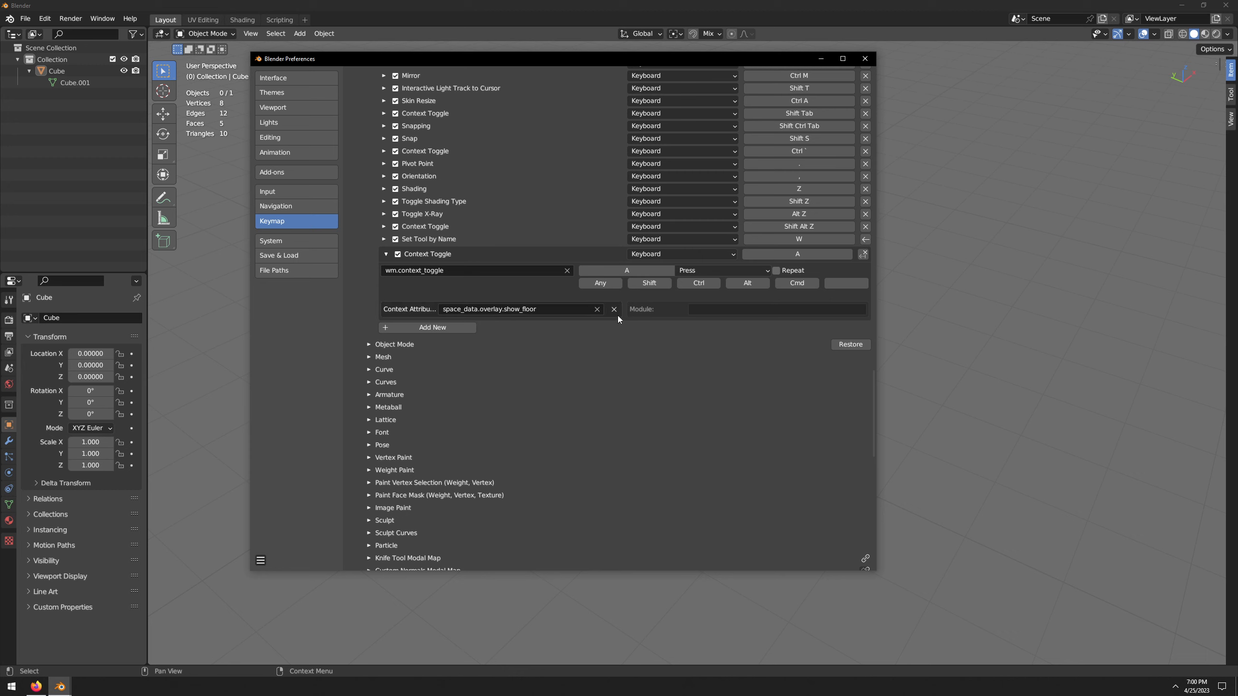
# - Assign F8 to the floor grid toggle shortcut, save the preferences and close their window
pyautogui.click(651, 275)
pyautogui.press('F8')
pyautogui.click(260, 560)
pyautogui.click(307, 533)
pyautogui.click(864, 59)
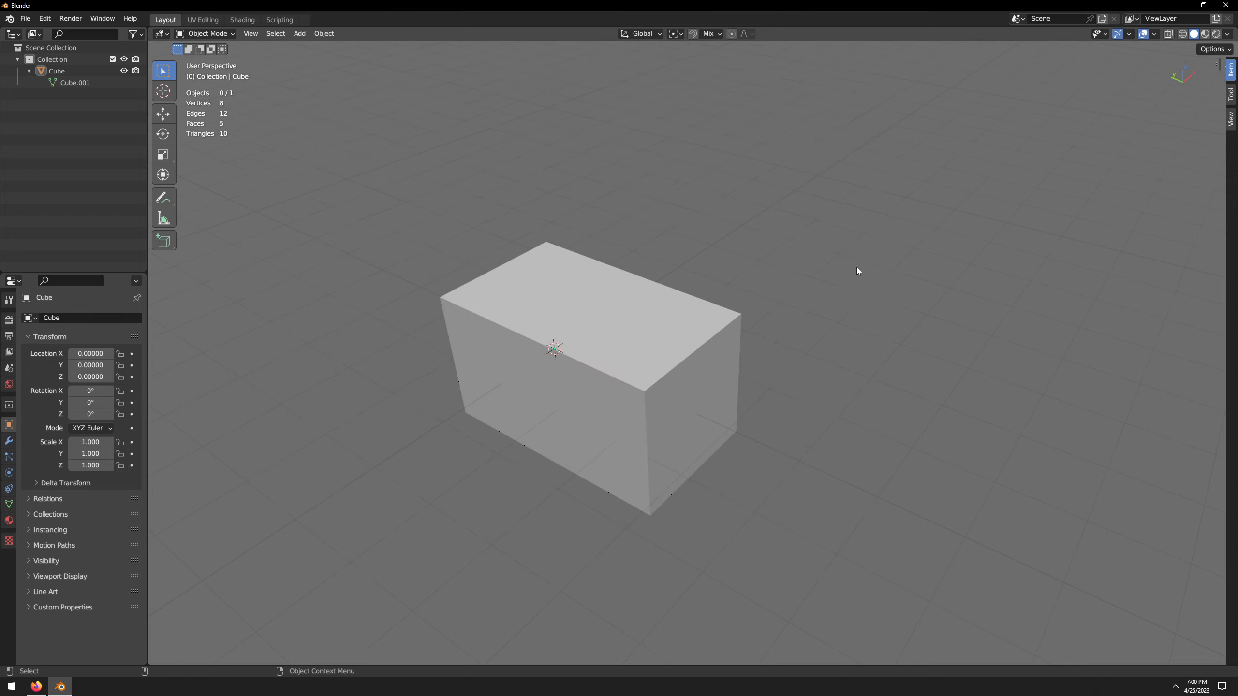
# - Examine the visibility of the floor grid around the cube from several distances and angles
pyautogui.scroll(-5, 857, 268)
pyautogui.scroll(4, 857, 268)
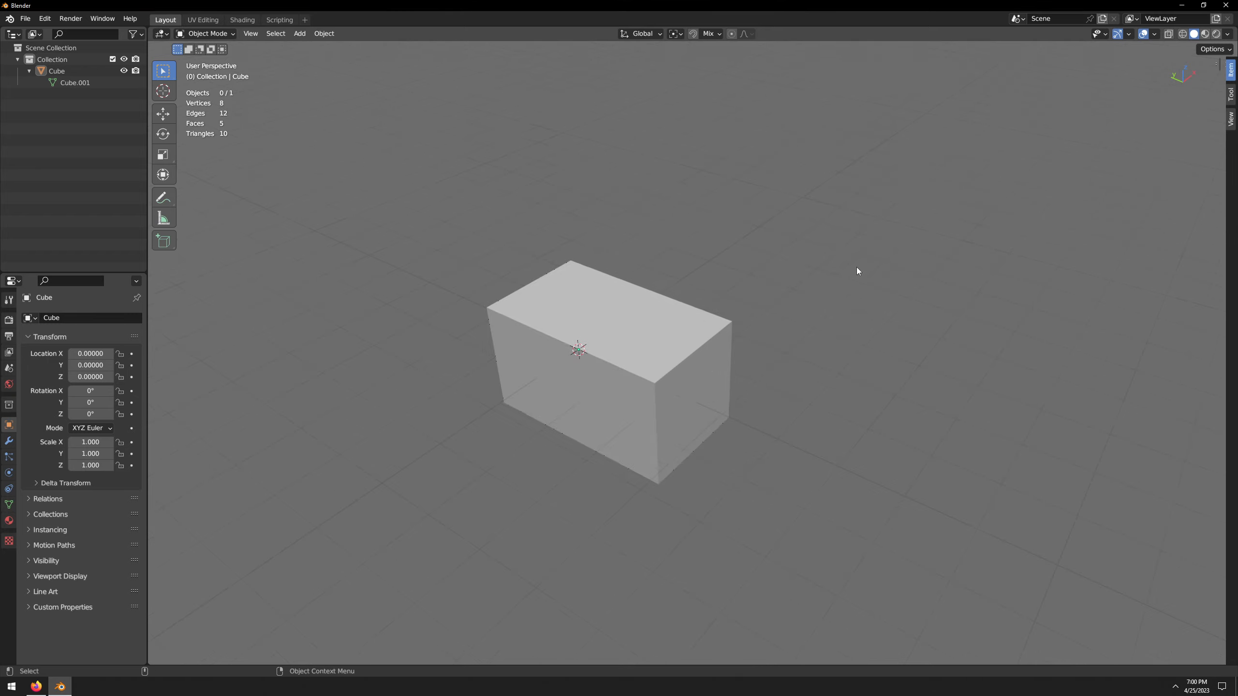
pyautogui.scroll(-4, 856, 267)
pyautogui.scroll(3, 851, 274)
pyautogui.moveTo(691, 379); pyautogui.dragTo(665, 343, button='middle')
pyautogui.click(572, 313)
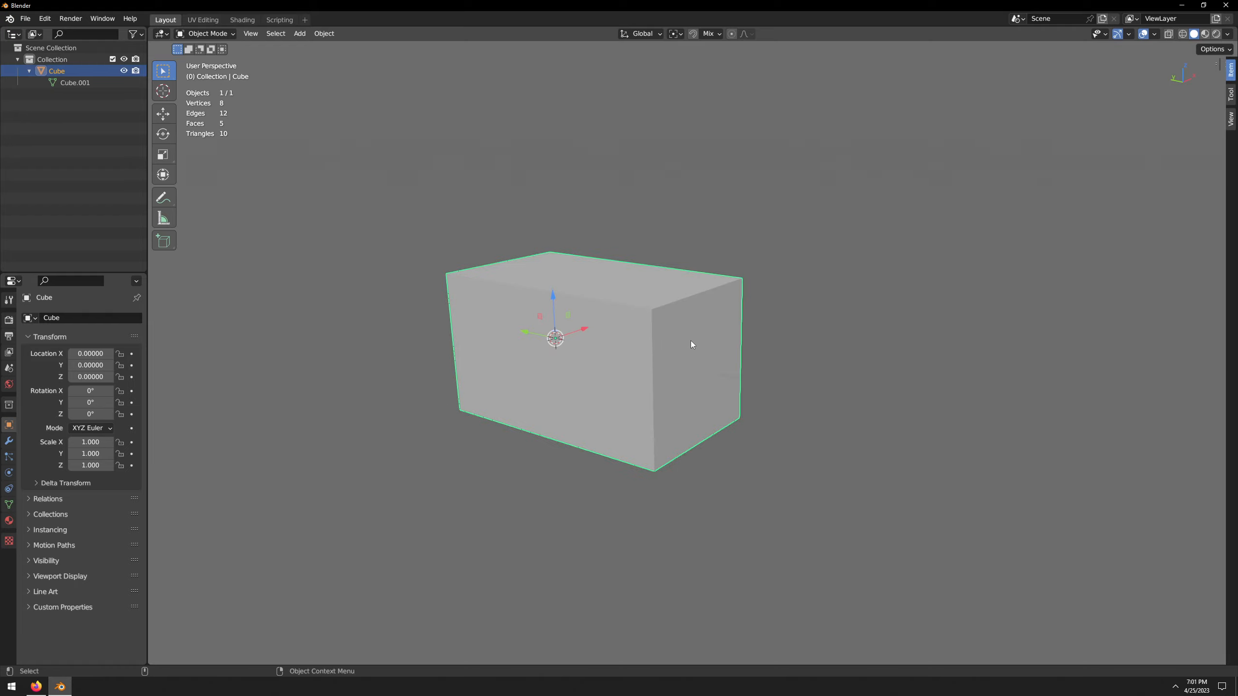
pyautogui.click(745, 372)
pyautogui.scroll(-4, 744, 371)
pyautogui.moveTo(745, 372); pyautogui.dragTo(640, 368, button='middle')
pyautogui.scroll(4, 669, 396)
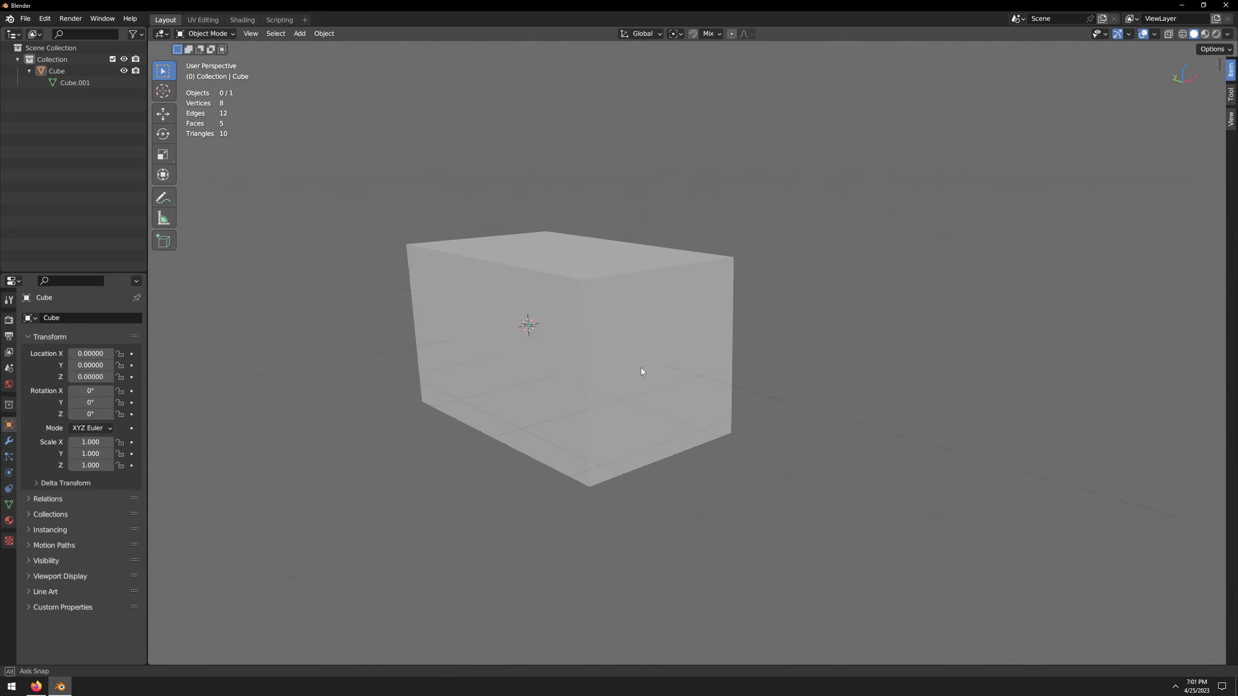
pyautogui.scroll(-2, 641, 372)
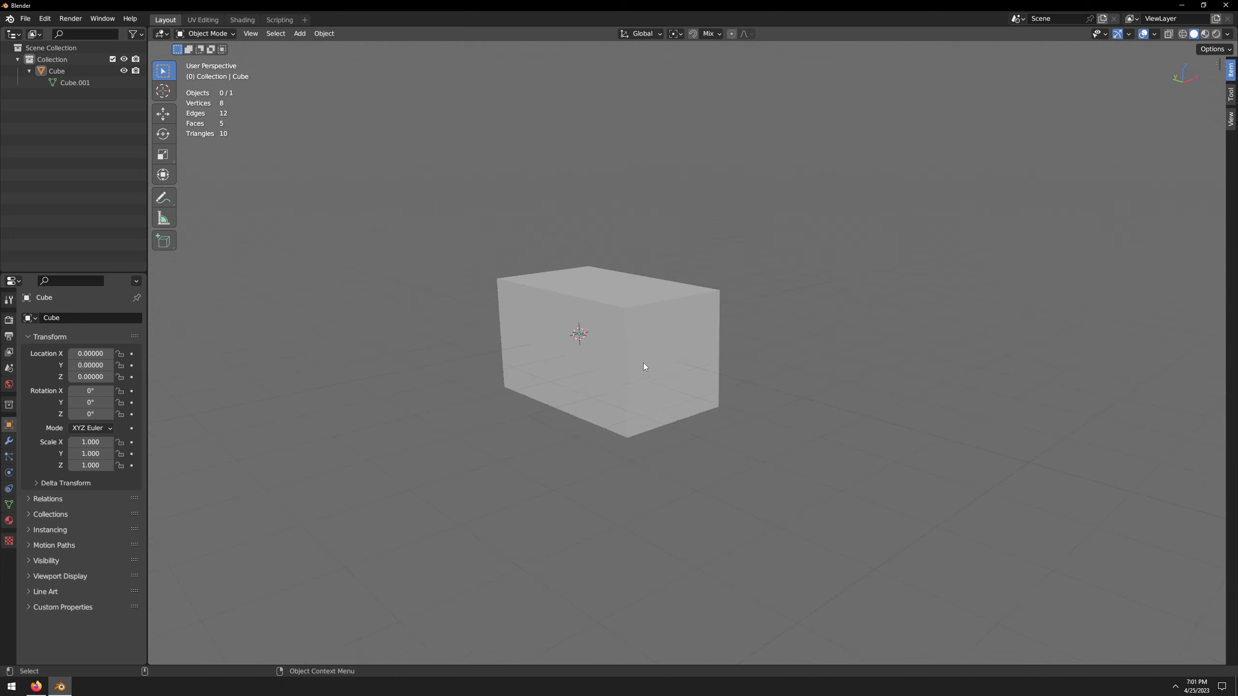
pyautogui.moveTo(719, 234); pyautogui.dragTo(435, 199, button='middle')
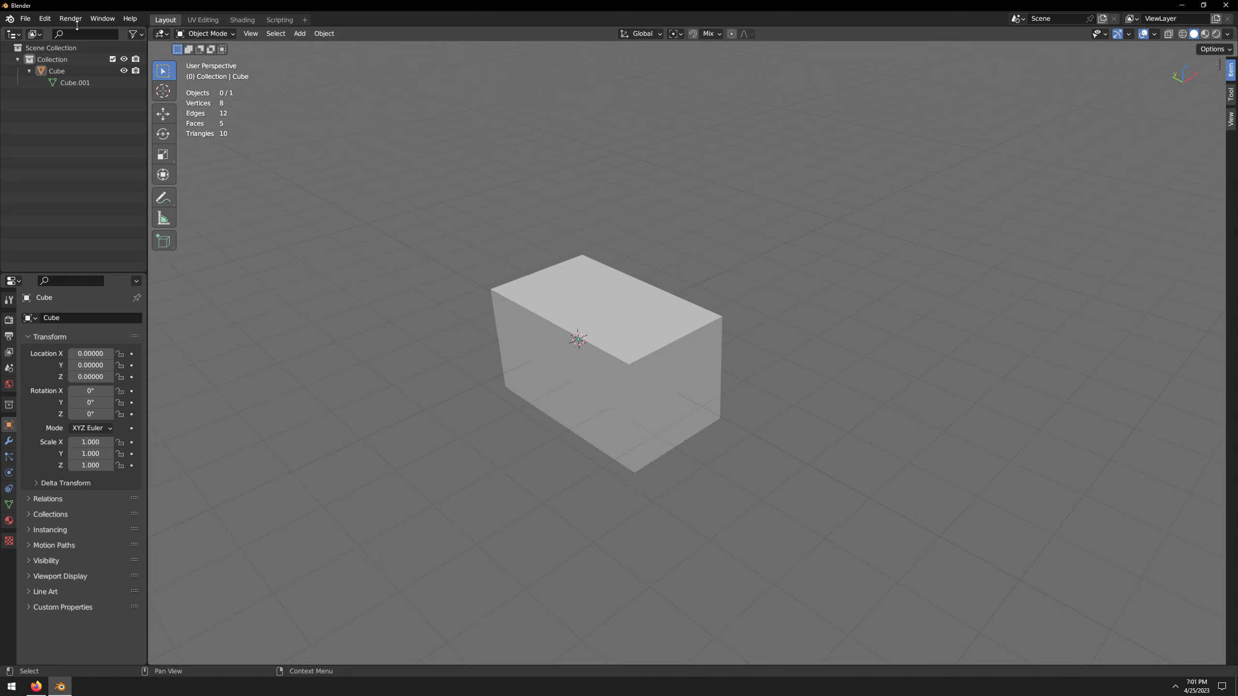
# - Set the 3D Viewport grid colour in the theme preferences to black, hex 000000, with an alpha of about 0.396
pyautogui.click(45, 19)
pyautogui.click(65, 182)
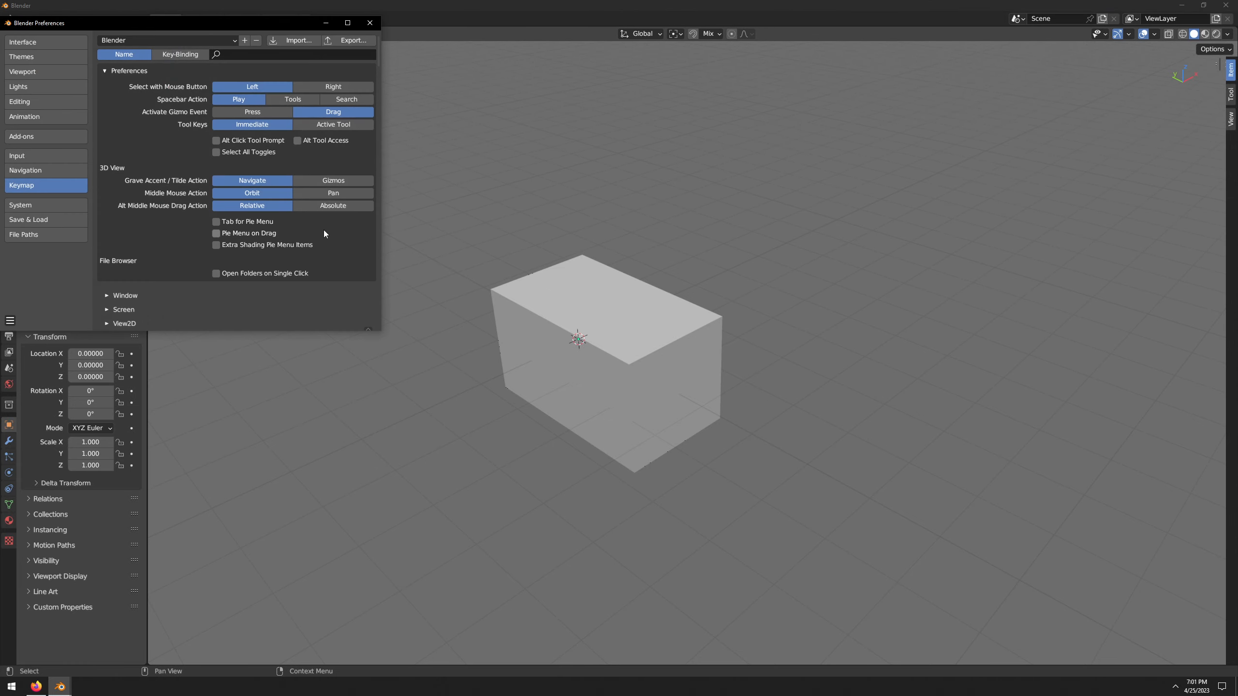
pyautogui.click(26, 58)
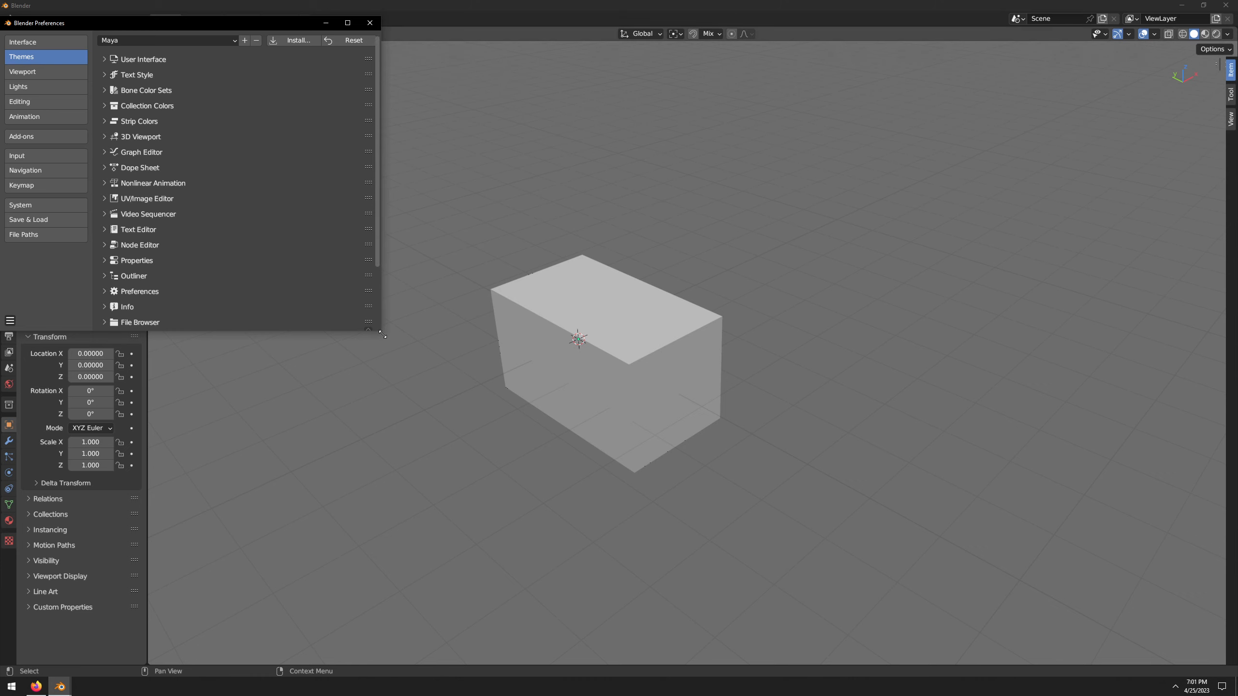
pyautogui.moveTo(382, 335); pyautogui.dragTo(595, 466)
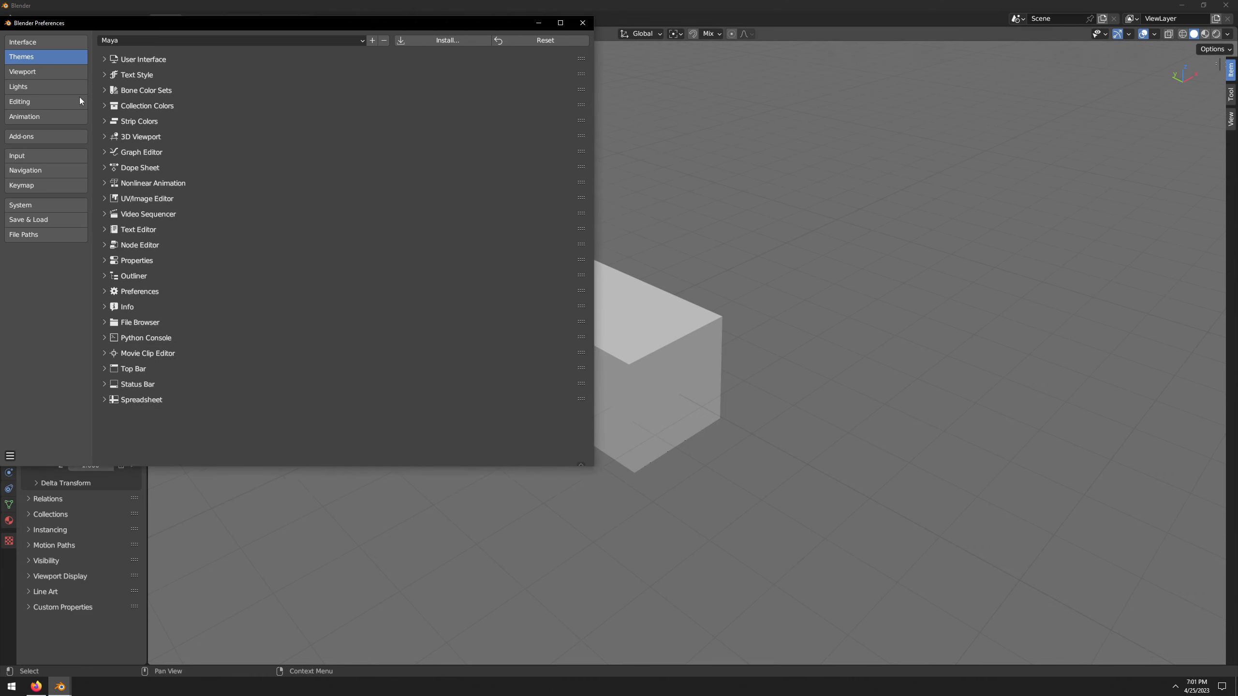
pyautogui.click(124, 137)
pyautogui.click(342, 153)
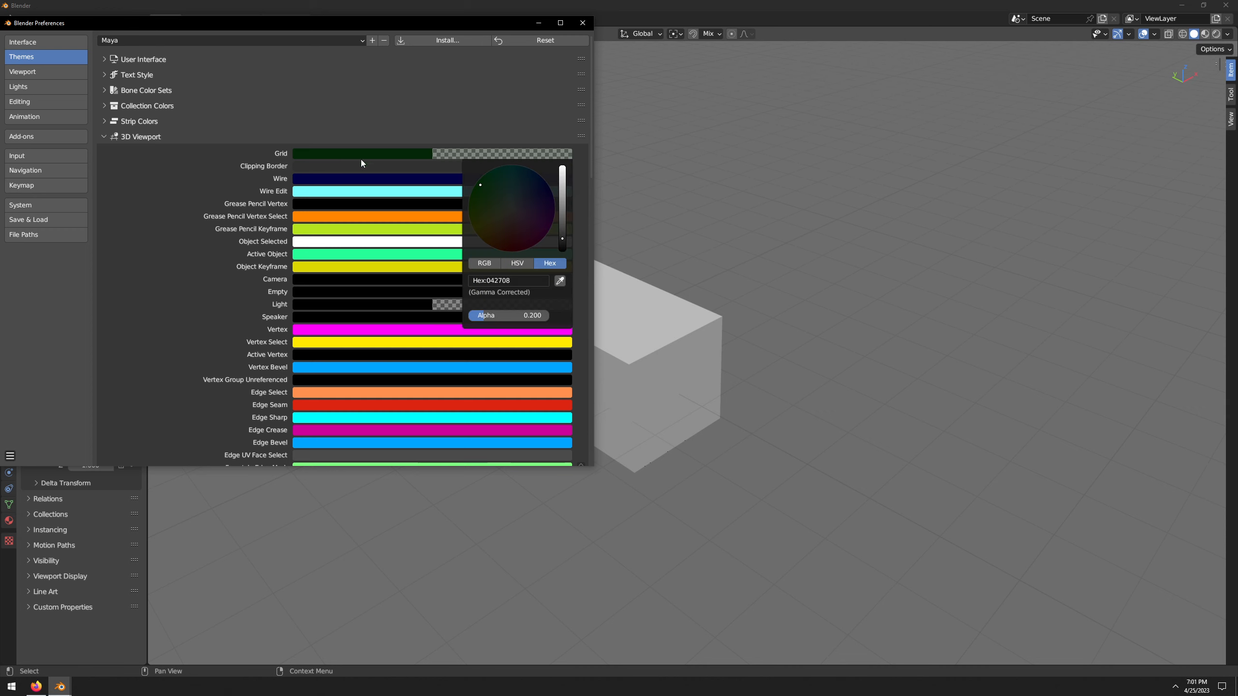
pyautogui.moveTo(563, 228); pyautogui.dragTo(562, 254)
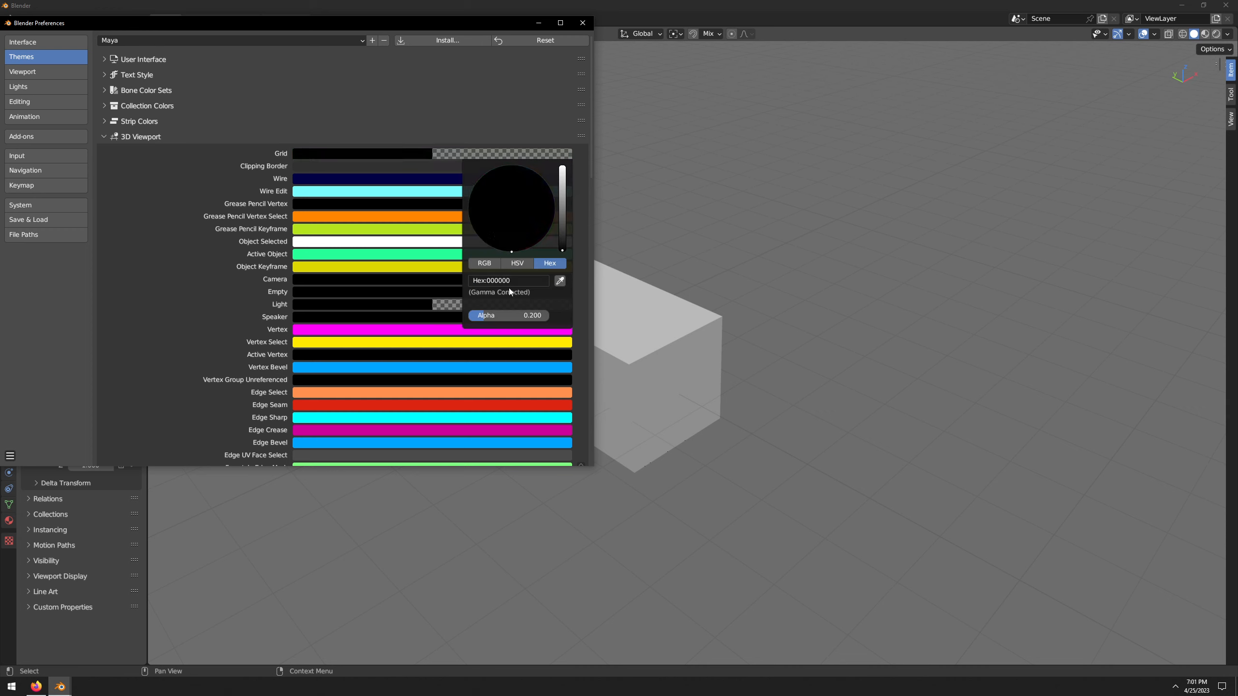
pyautogui.moveTo(481, 318)
pyautogui.mouseDown()
pyautogui.moveTo(514, 317)
pyautogui.moveTo(500, 316)
pyautogui.mouseUp()
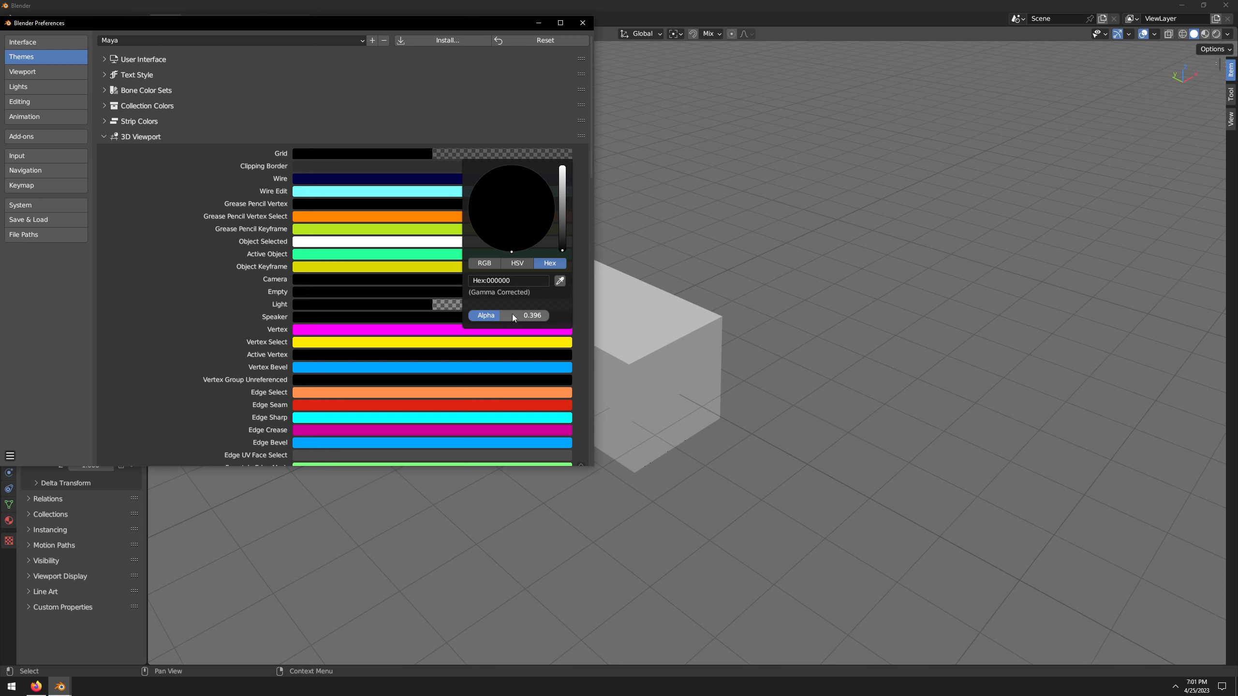
# - Save the theme preferences, close their window and check the grid around the cube
pyautogui.click(9, 456)
pyautogui.click(41, 431)
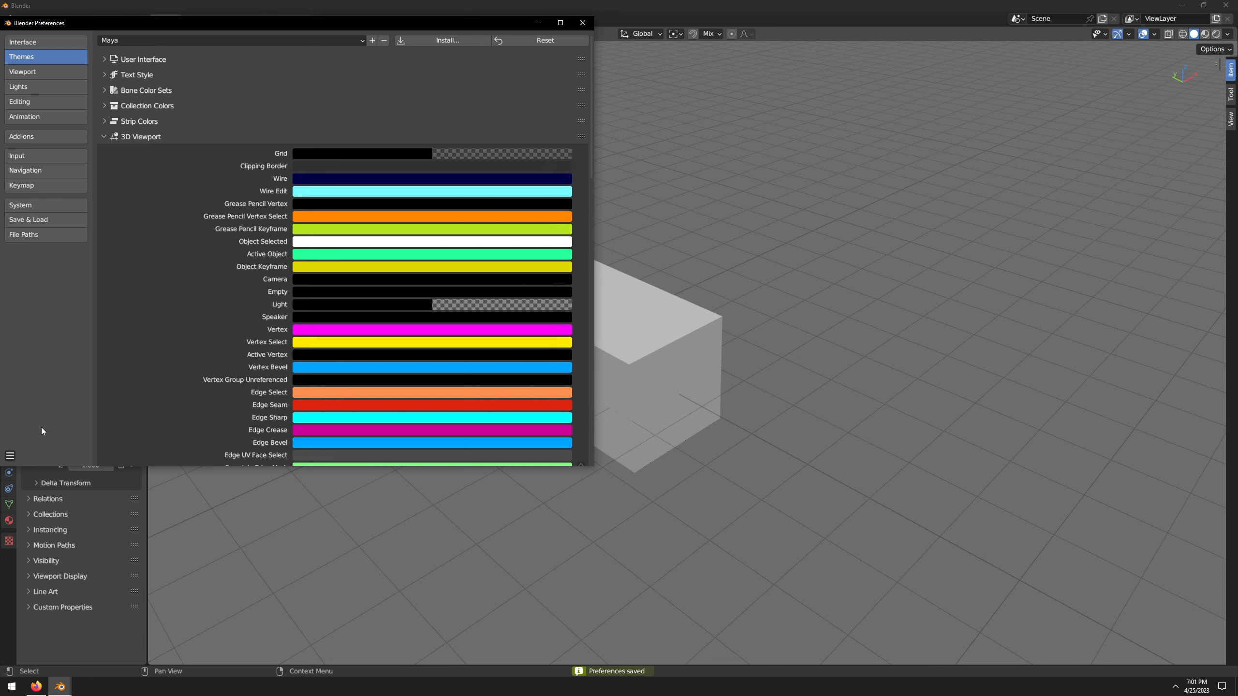
pyautogui.click(582, 22)
pyautogui.moveTo(706, 419); pyautogui.dragTo(715, 458, button='middle')
pyautogui.moveTo(637, 395); pyautogui.dragTo(622, 380, button='middle')
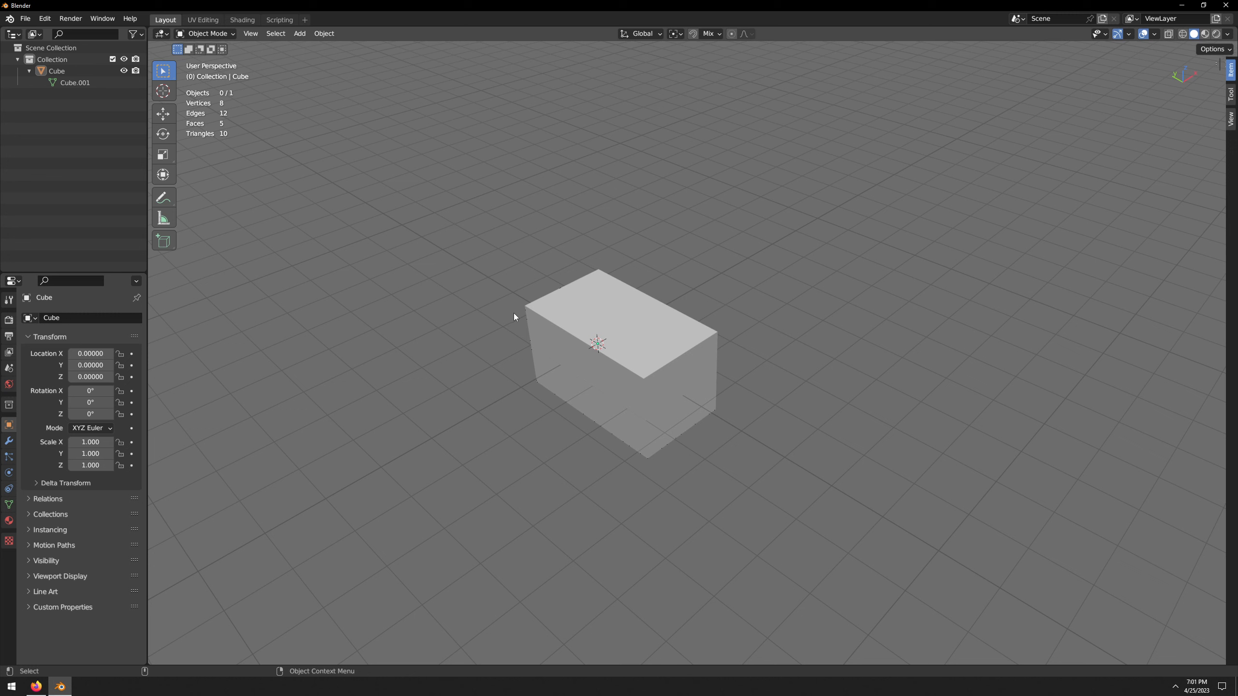
# - Select the cube, and add a new shortcut entry to the Window section of the keymap preferences with its settings expanded
pyautogui.click(567, 330)
pyautogui.click(45, 17)
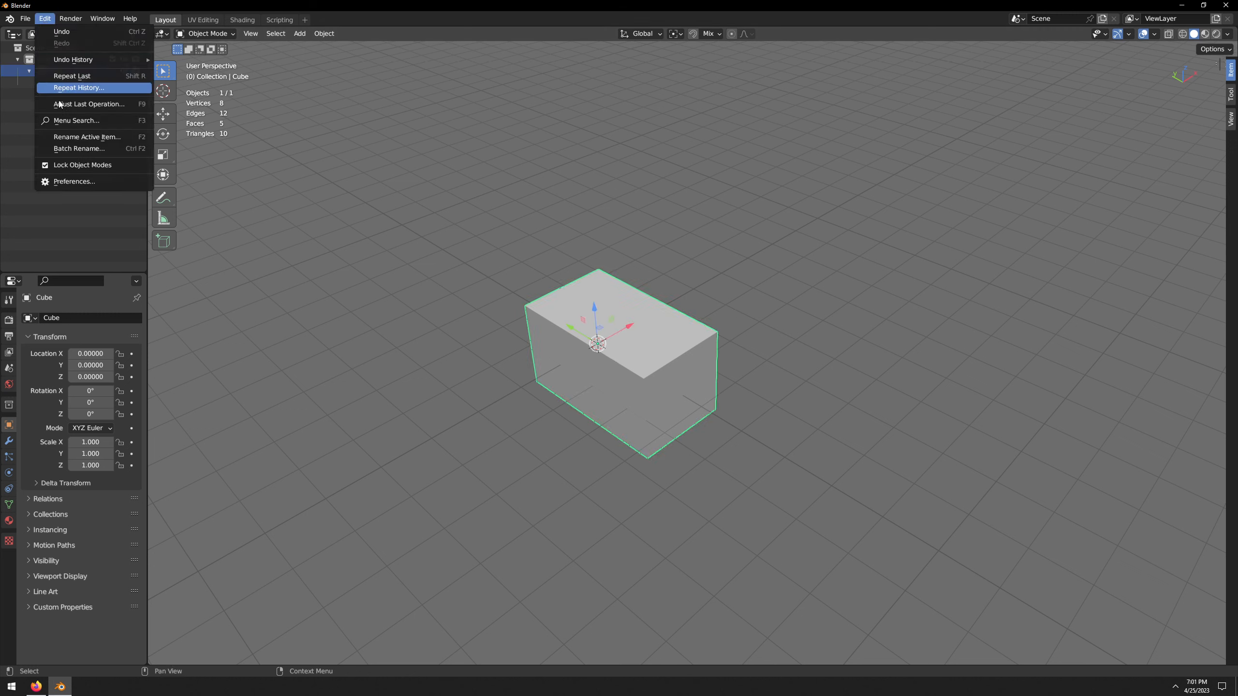
pyautogui.click(98, 182)
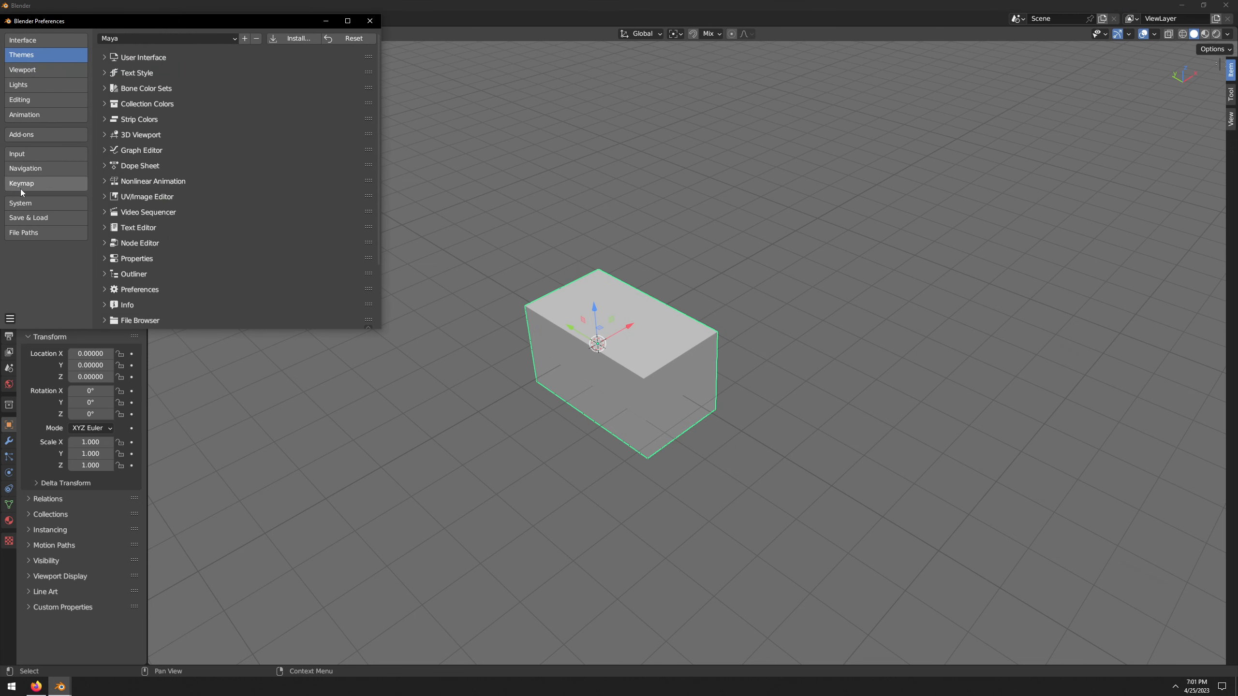
pyautogui.click(46, 183)
pyautogui.moveTo(378, 330); pyautogui.dragTo(588, 467)
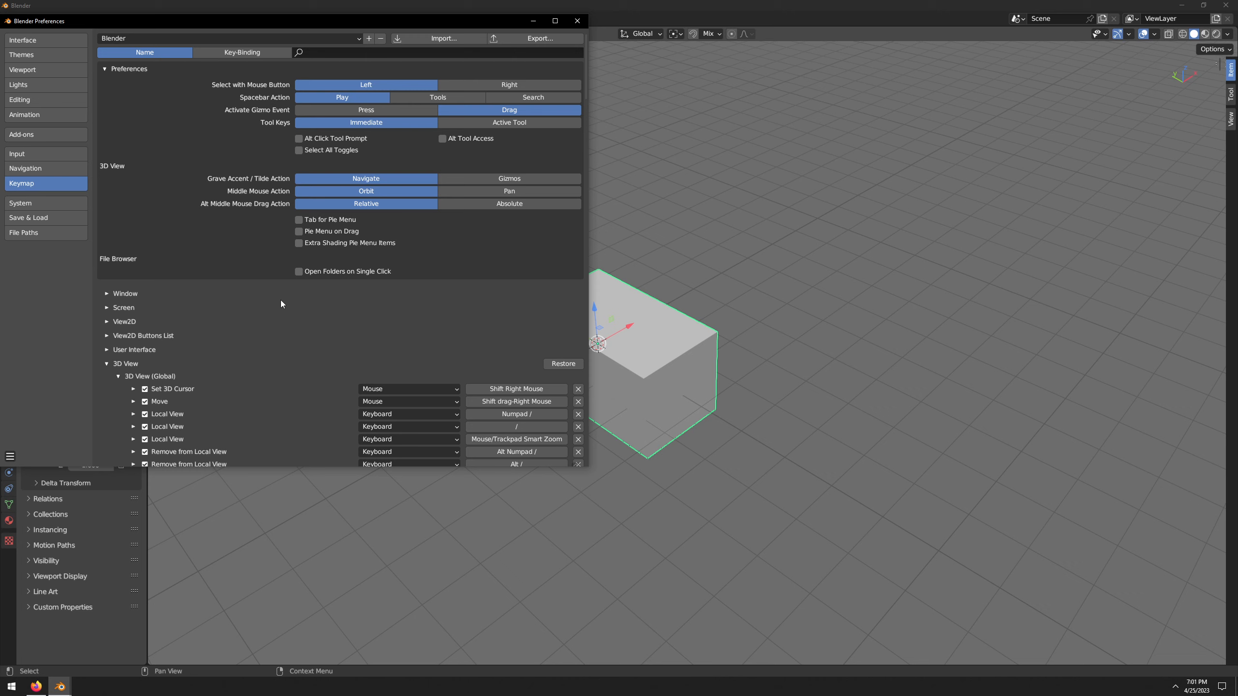
pyautogui.click(107, 294)
pyautogui.scroll(-4, 161, 330)
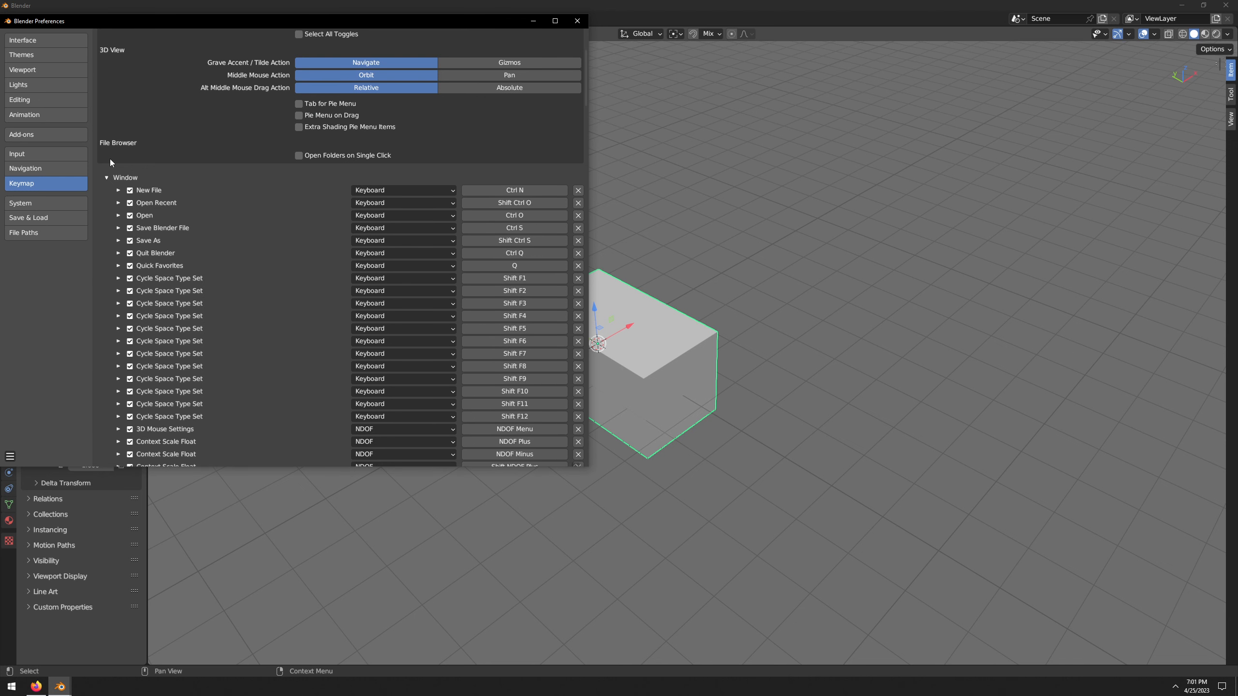
pyautogui.scroll(-9, 157, 204)
pyautogui.click(157, 346)
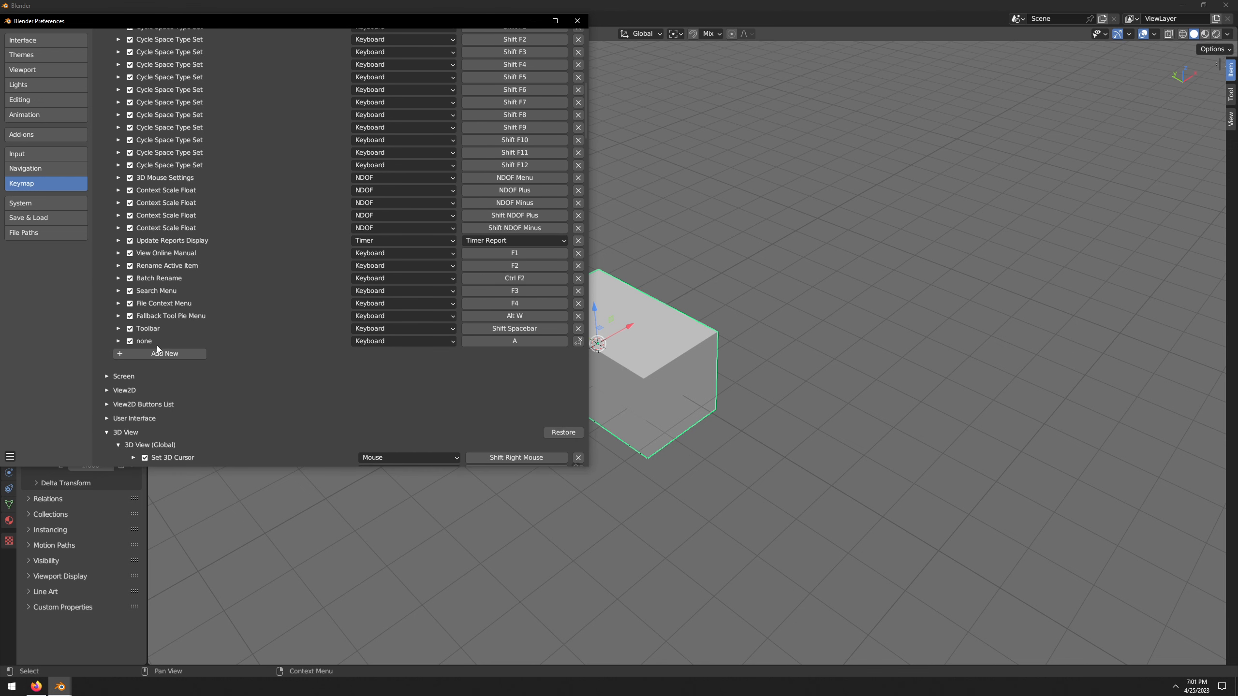
pyautogui.click(118, 344)
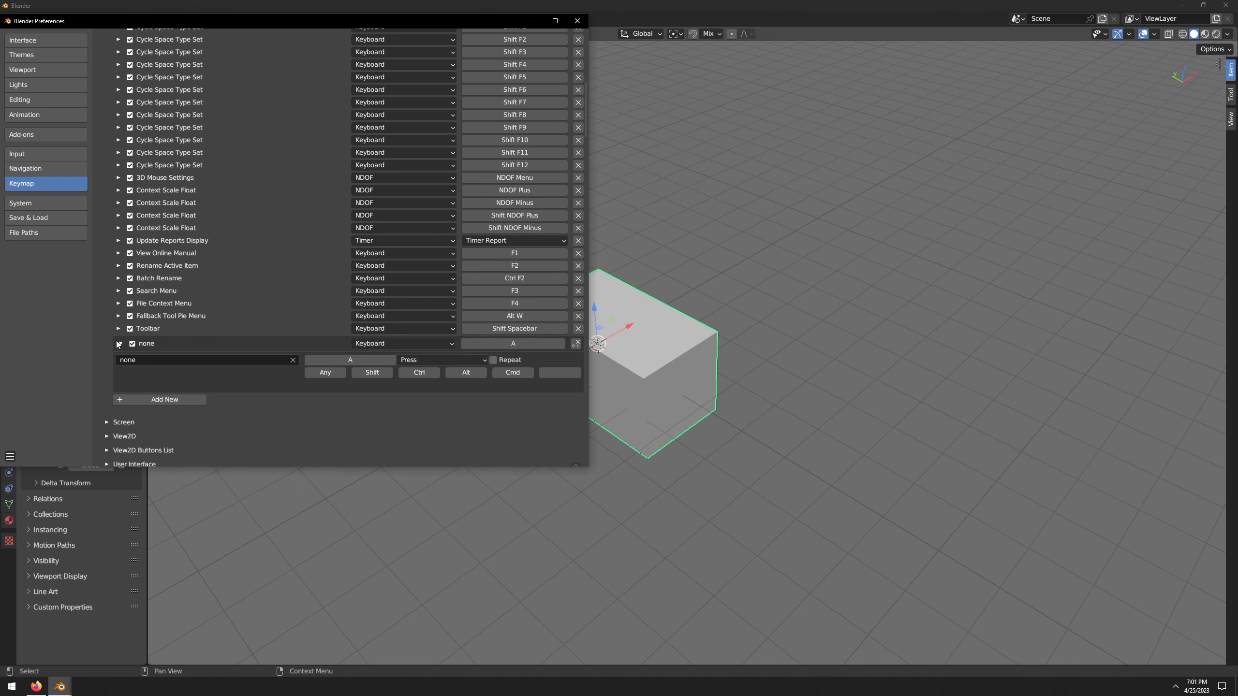
# - Set the operator of the new Window shortcut to wm.context_toggle
pyautogui.click(171, 361)
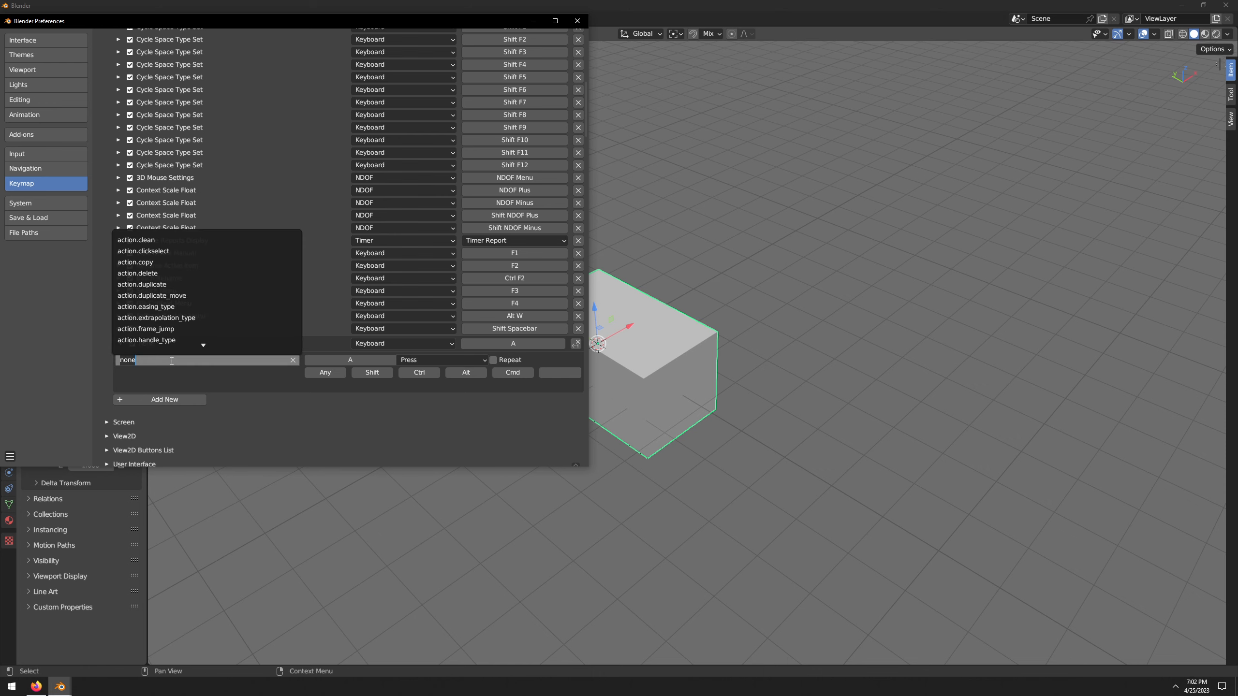
pyautogui.write('wm.conte')
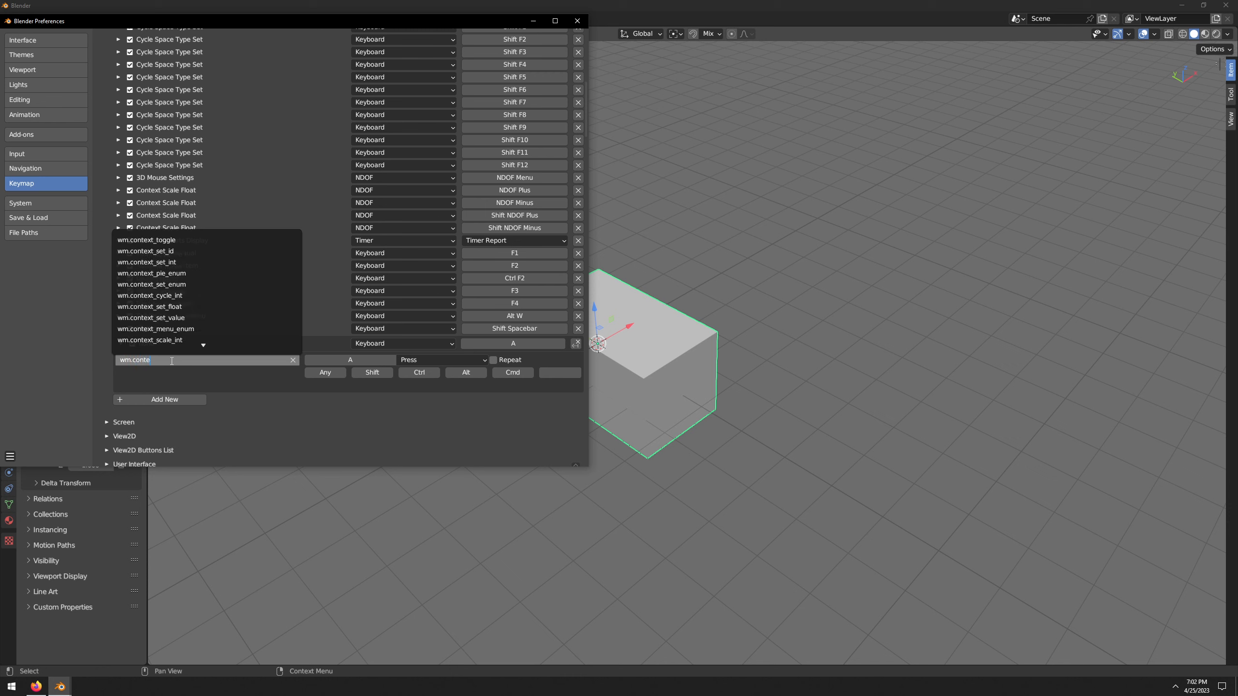
pyautogui.write('xt_toggle')
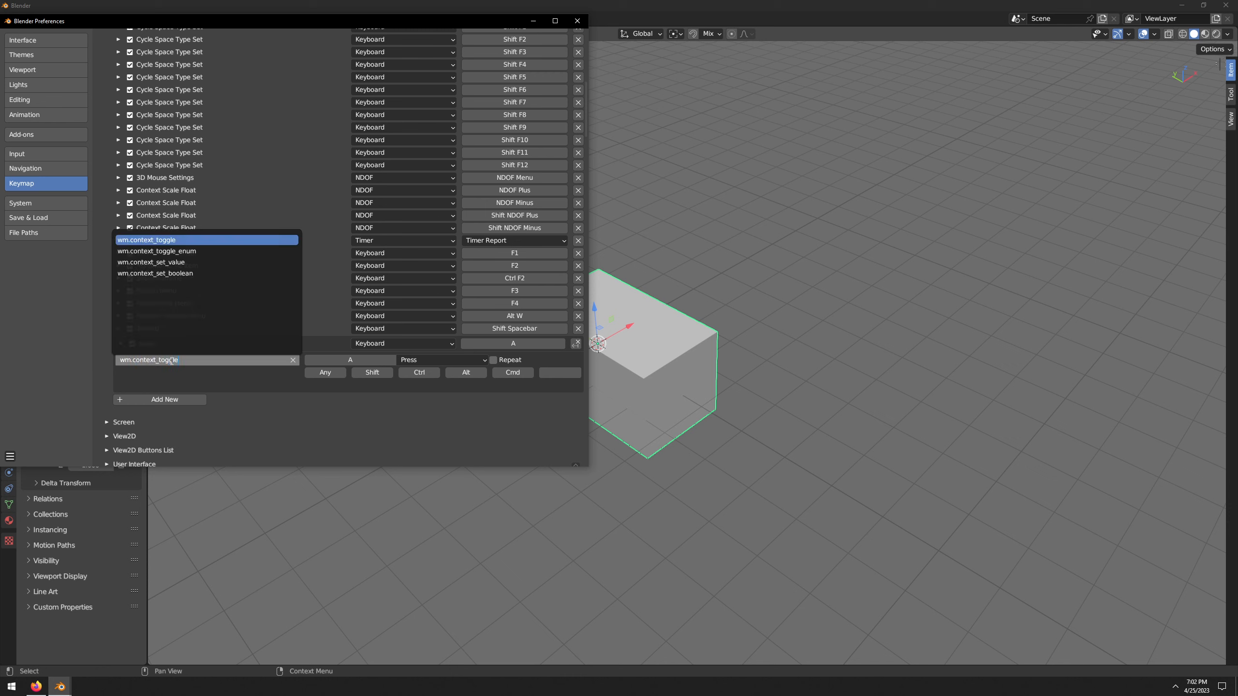
pyautogui.click(173, 240)
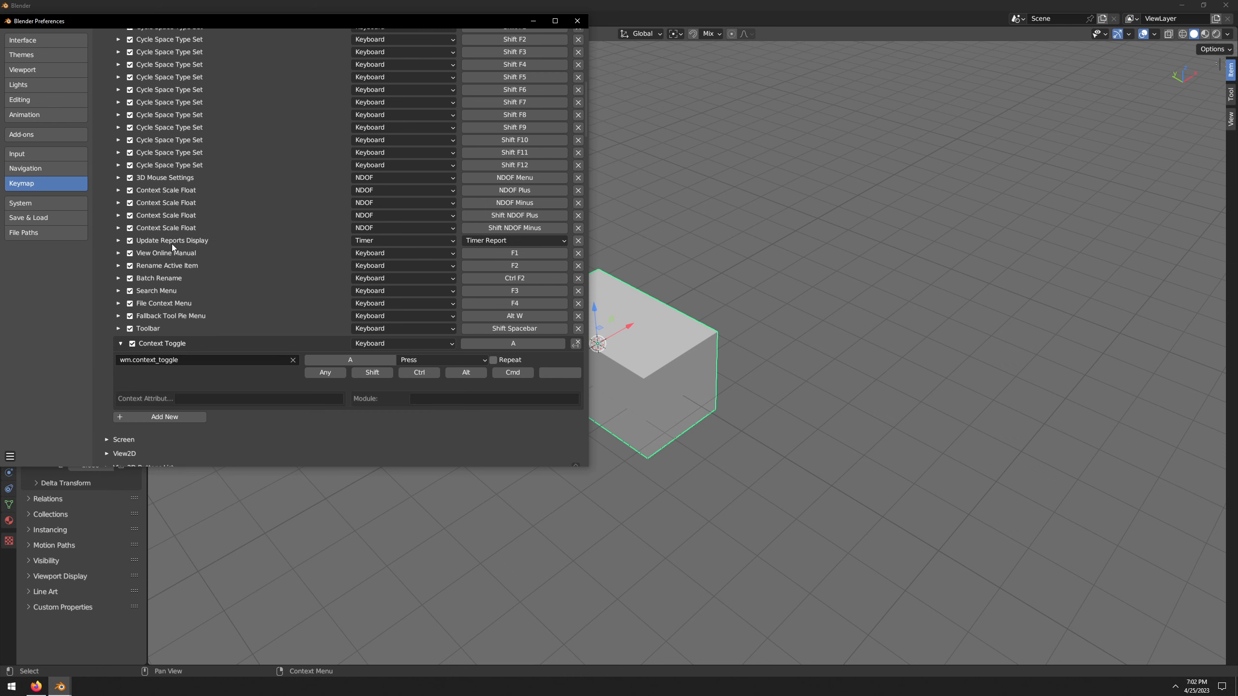
# - Set the shortcut's context attribute to space_data.overlay.show_wireframes and assign F4 as its key
pyautogui.click(216, 398)
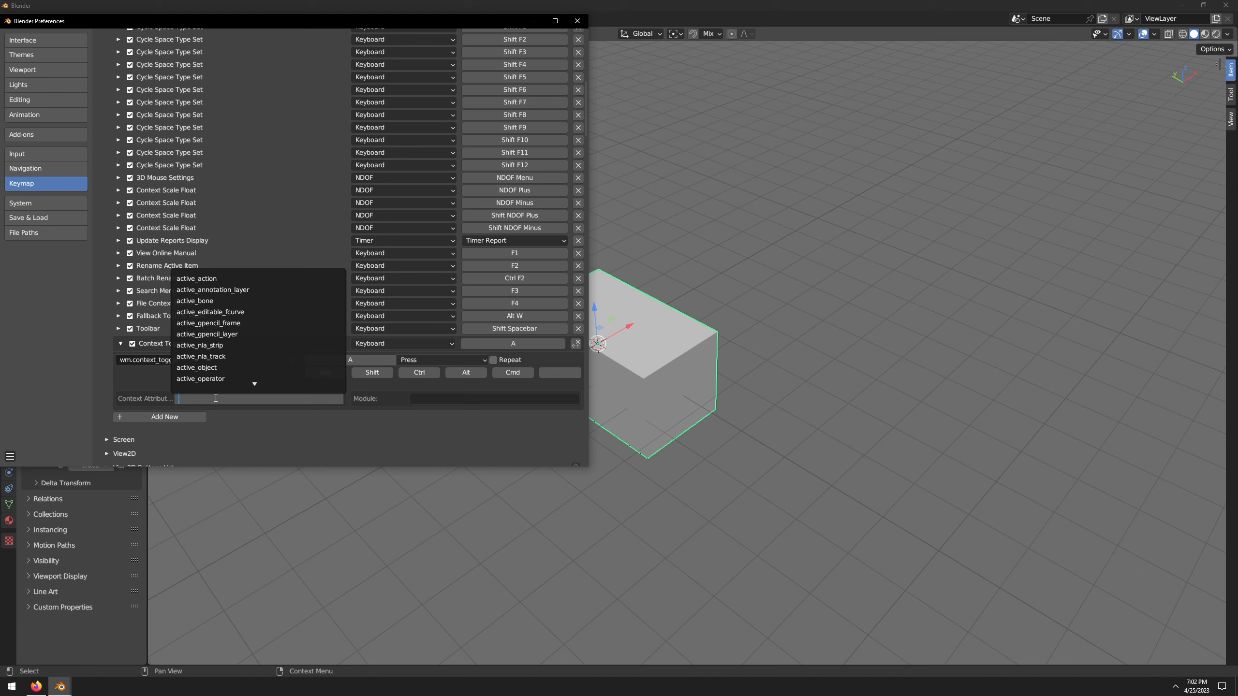
pyautogui.write('space')
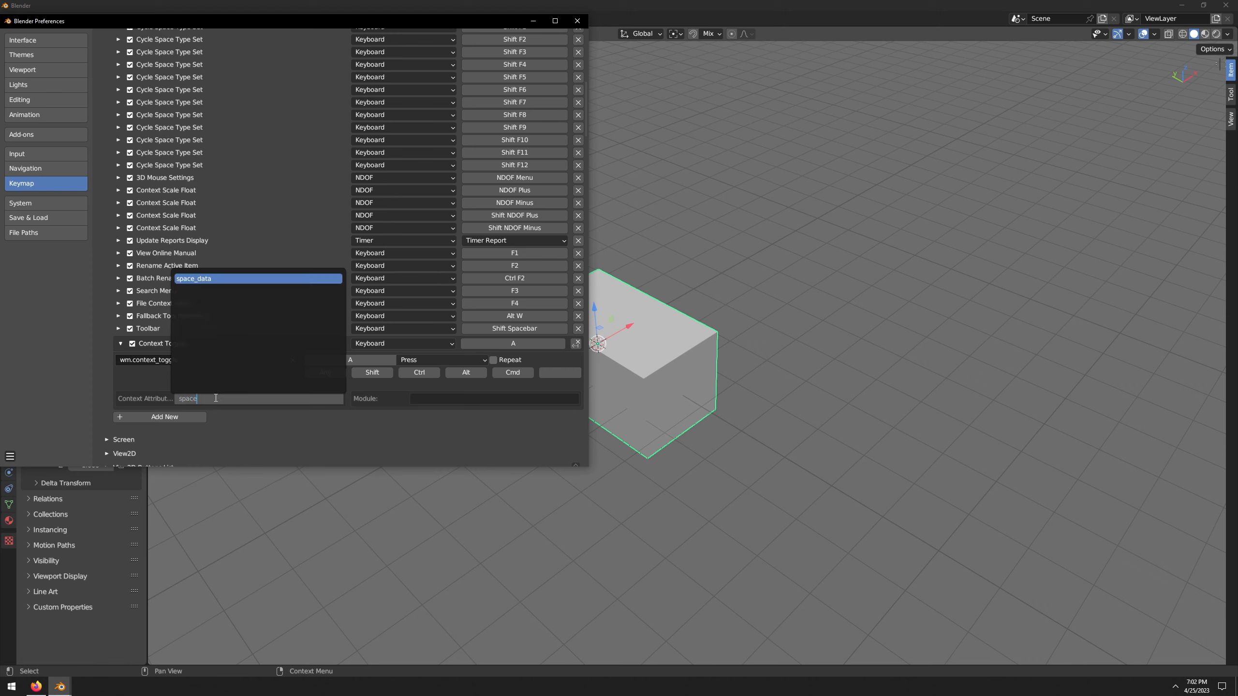
pyautogui.write('_data.overlay.sho')
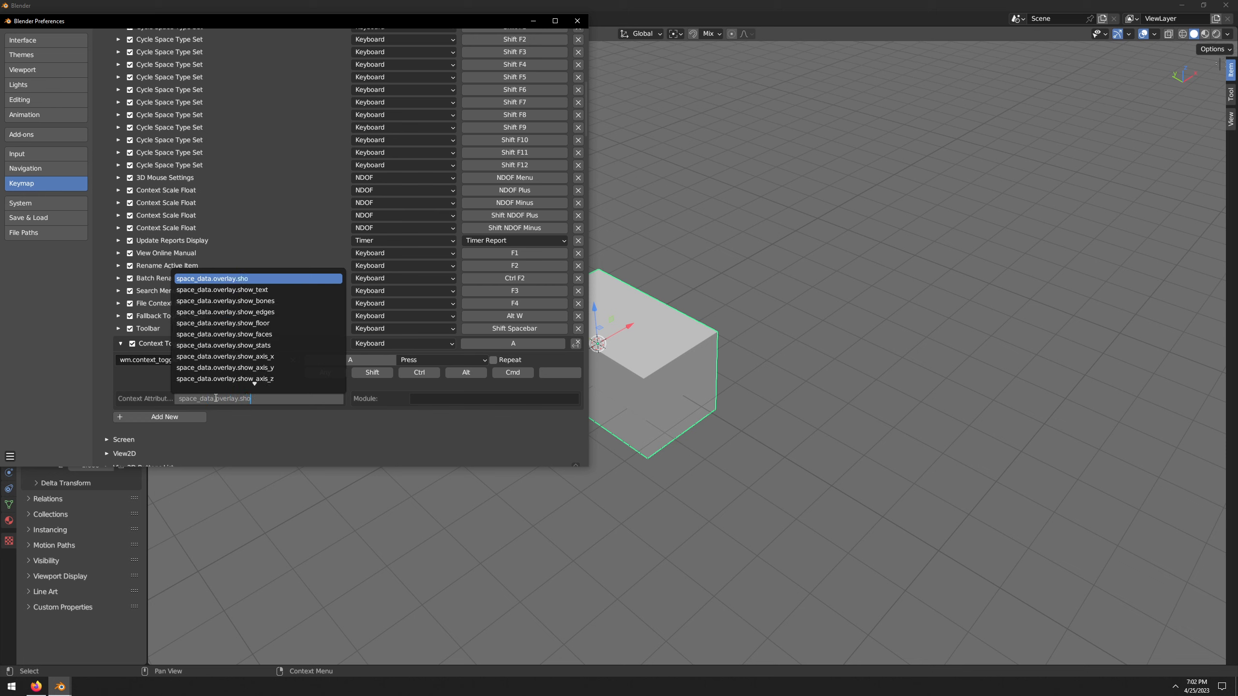
pyautogui.write('w_wireframe')
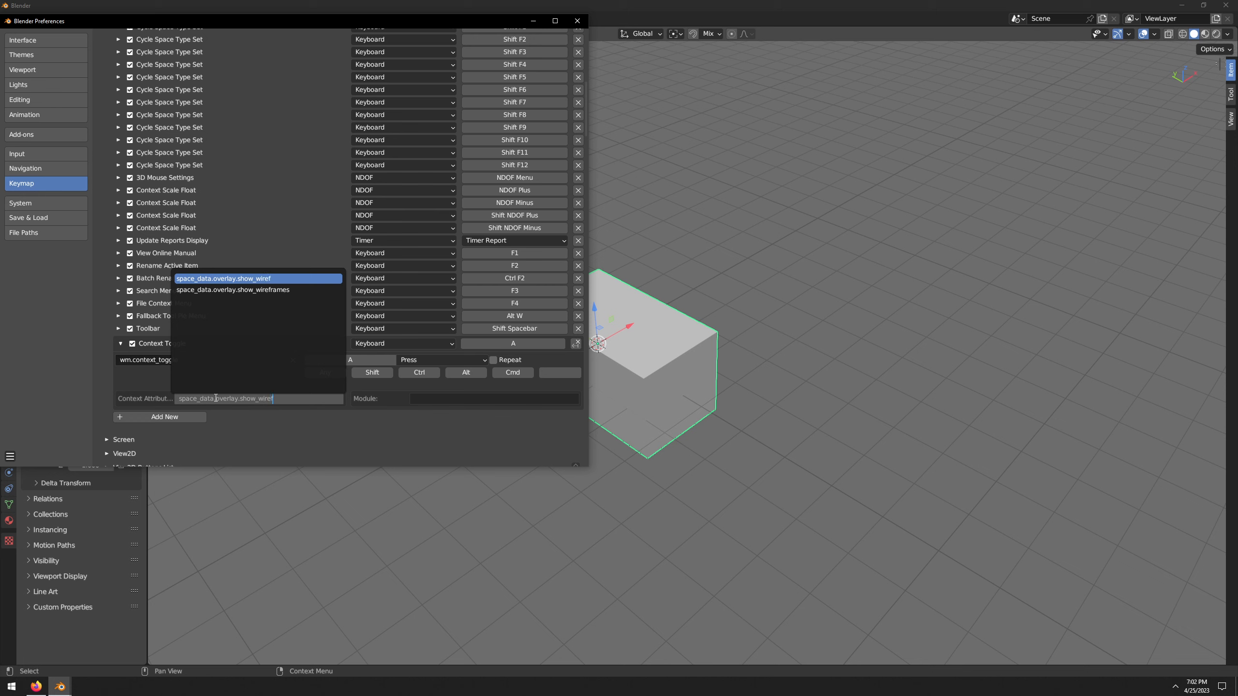
pyautogui.click(269, 288)
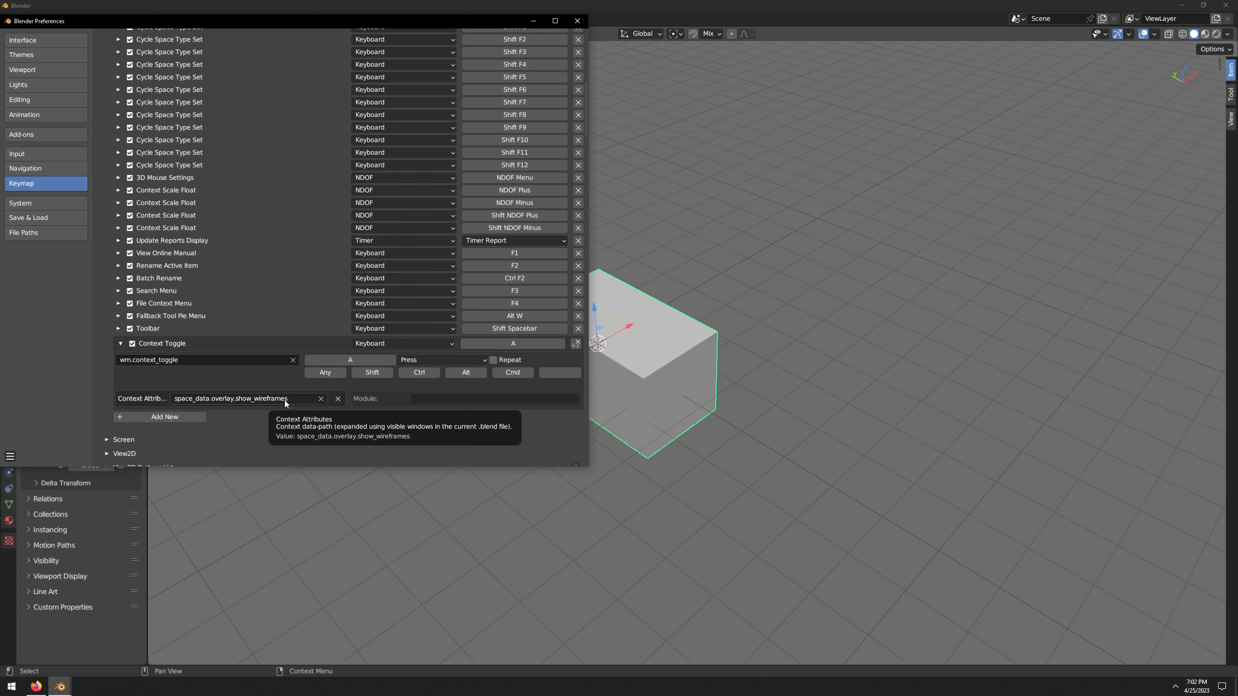
pyautogui.click(374, 361)
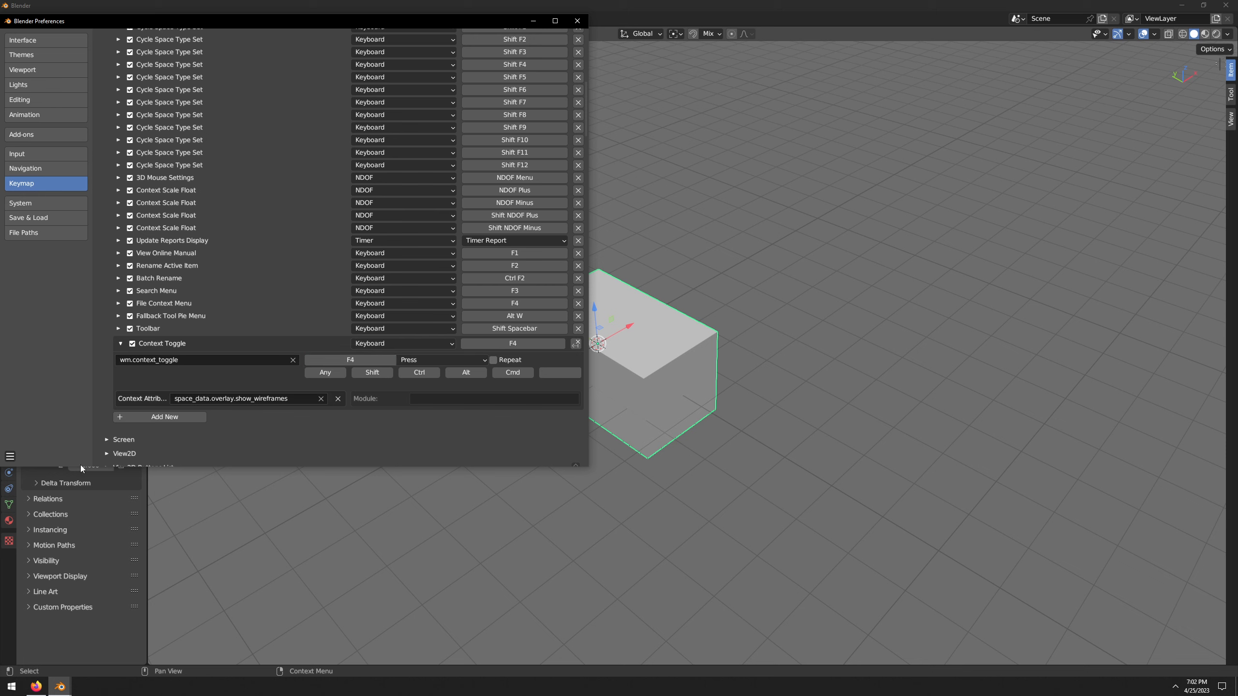
# - Save the preferences and search the keymap by key-binding for F4
pyautogui.click(11, 459)
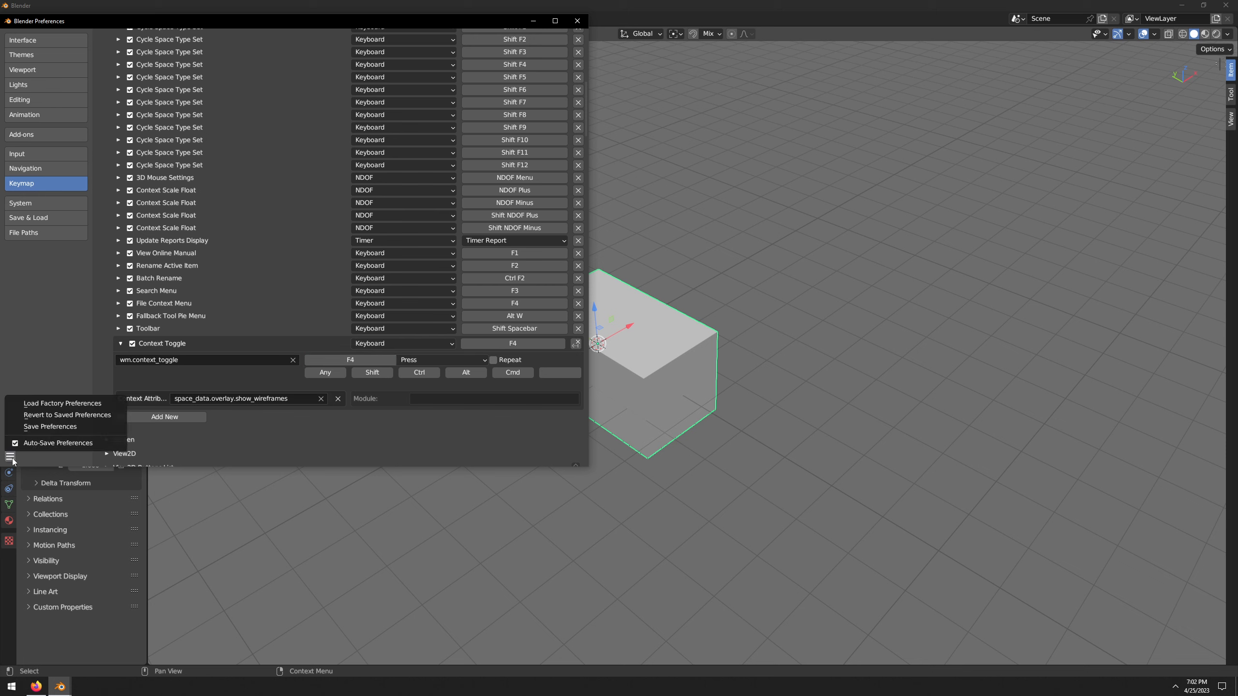
pyautogui.click(28, 427)
pyautogui.scroll(15, 320, 201)
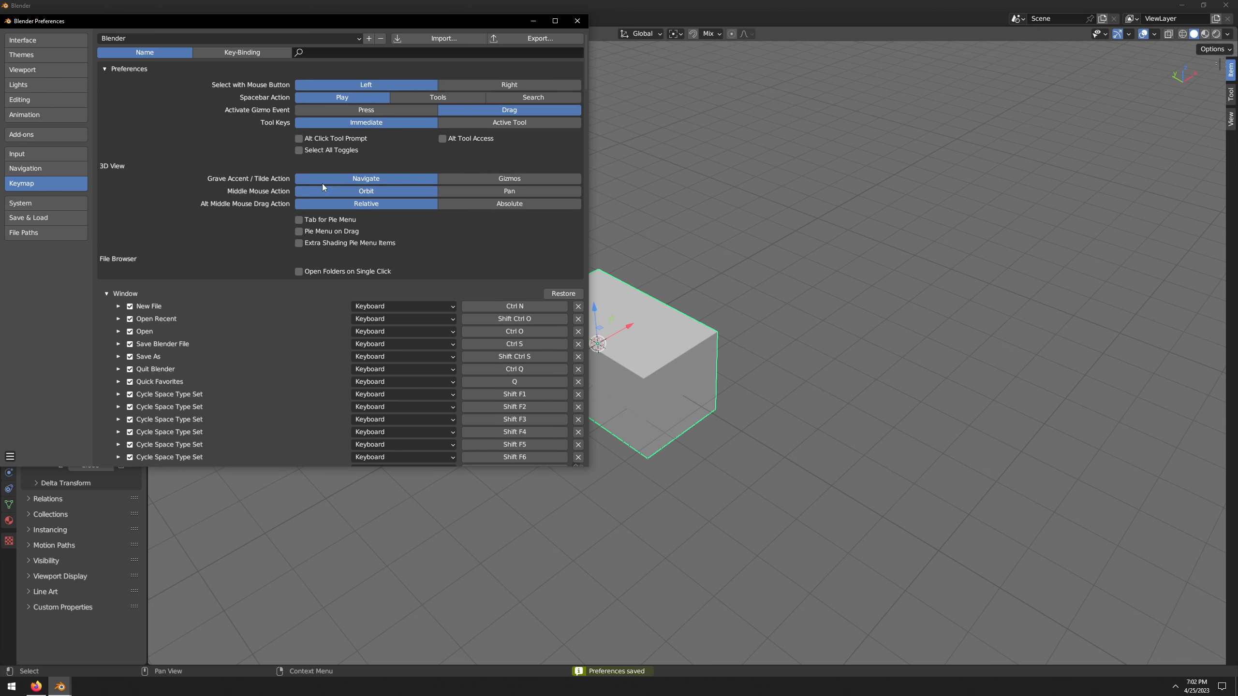
pyautogui.click(285, 52)
pyautogui.click(316, 52)
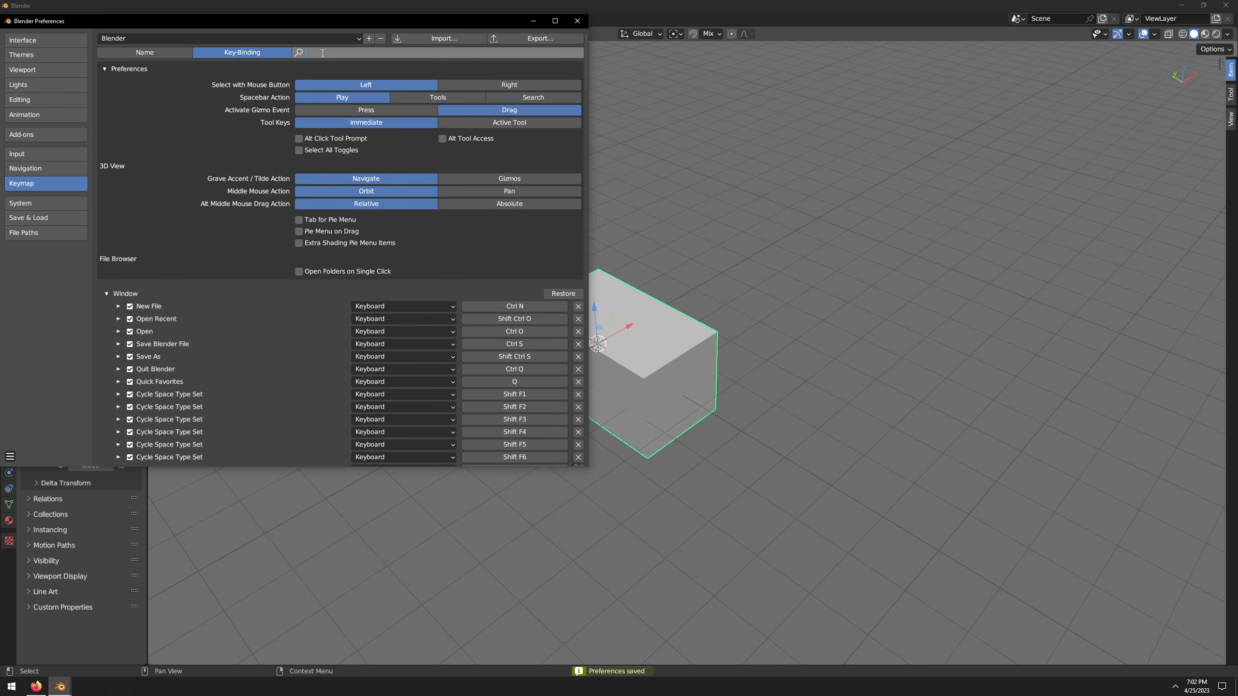
pyautogui.write('F4')
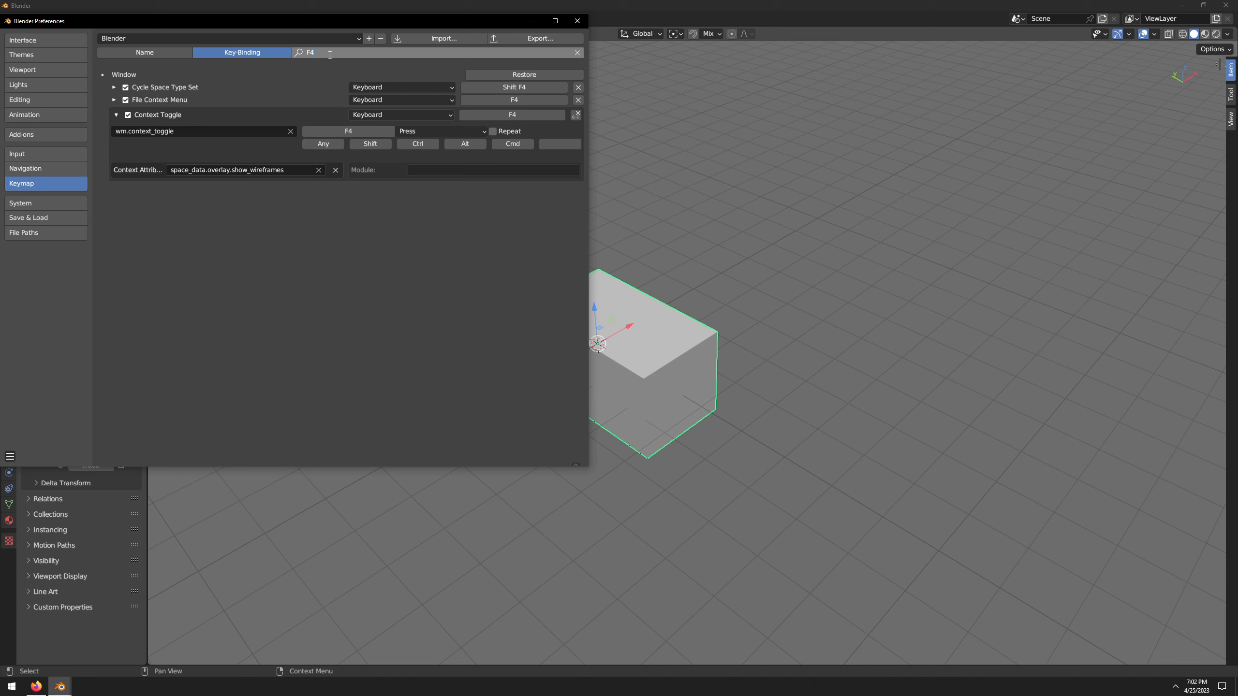
# - Remove the conflicting File Context Menu shortcut from the Window keymap, then save the preferences and close their window
pyautogui.click(114, 100)
pyautogui.click(113, 100)
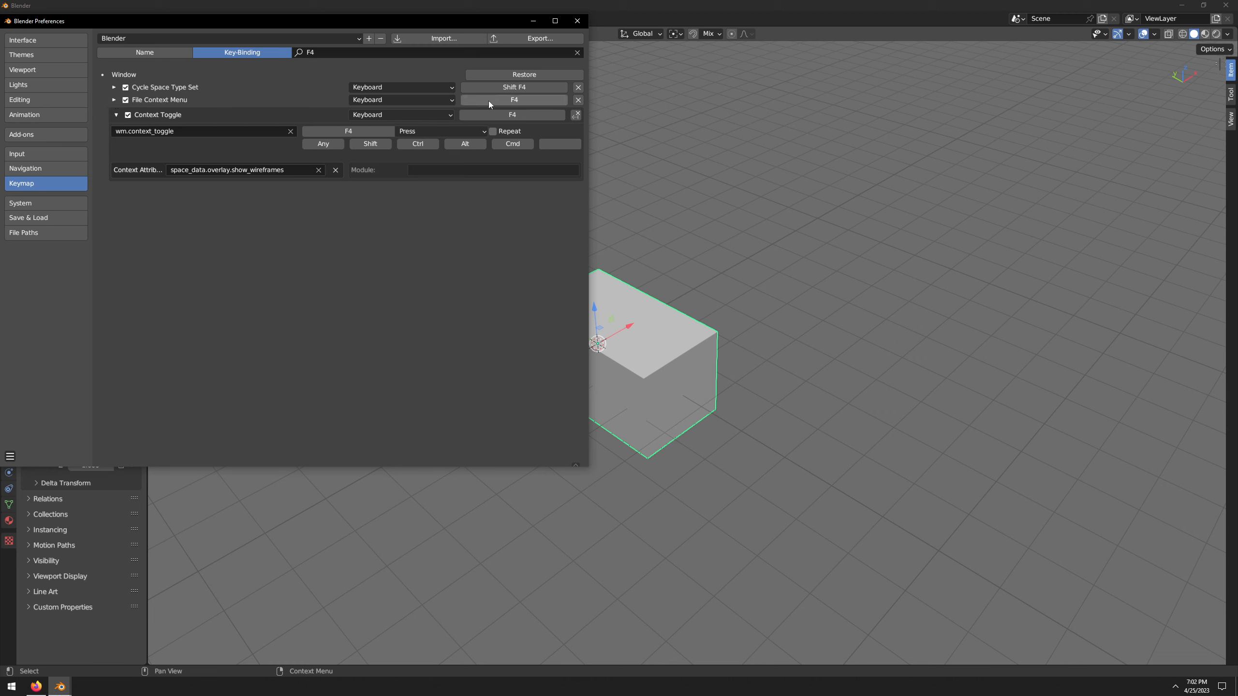
pyautogui.click(578, 100)
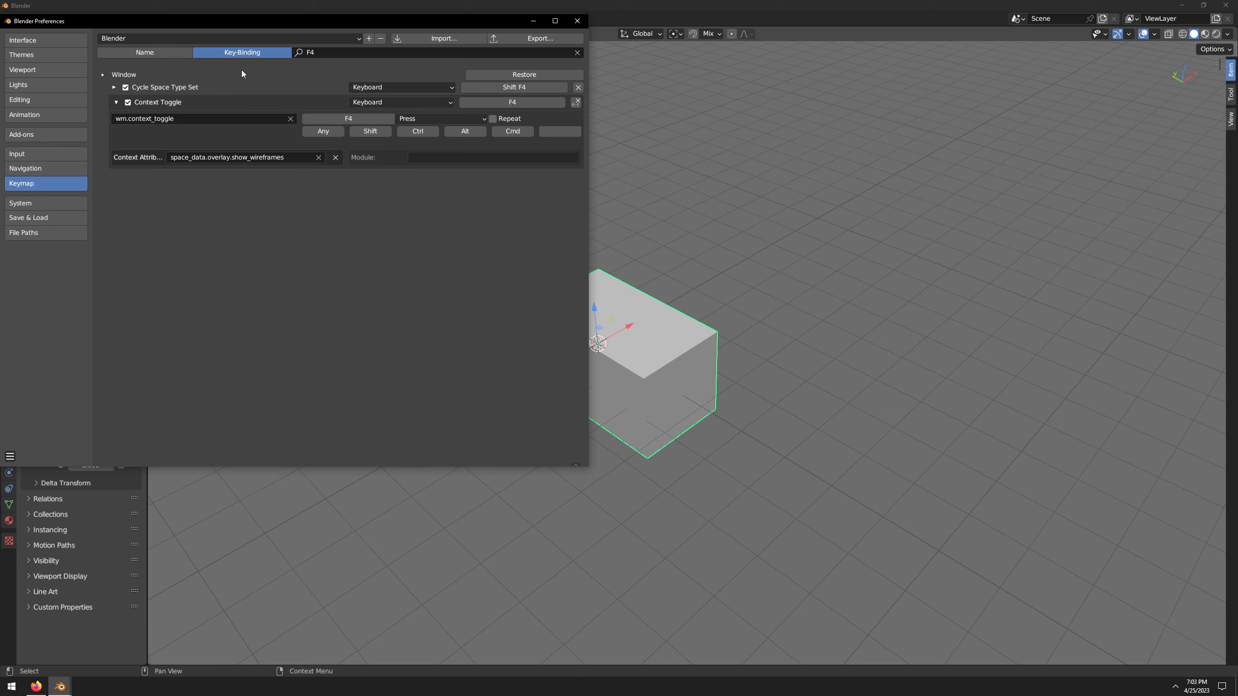
pyautogui.click(10, 456)
pyautogui.click(40, 443)
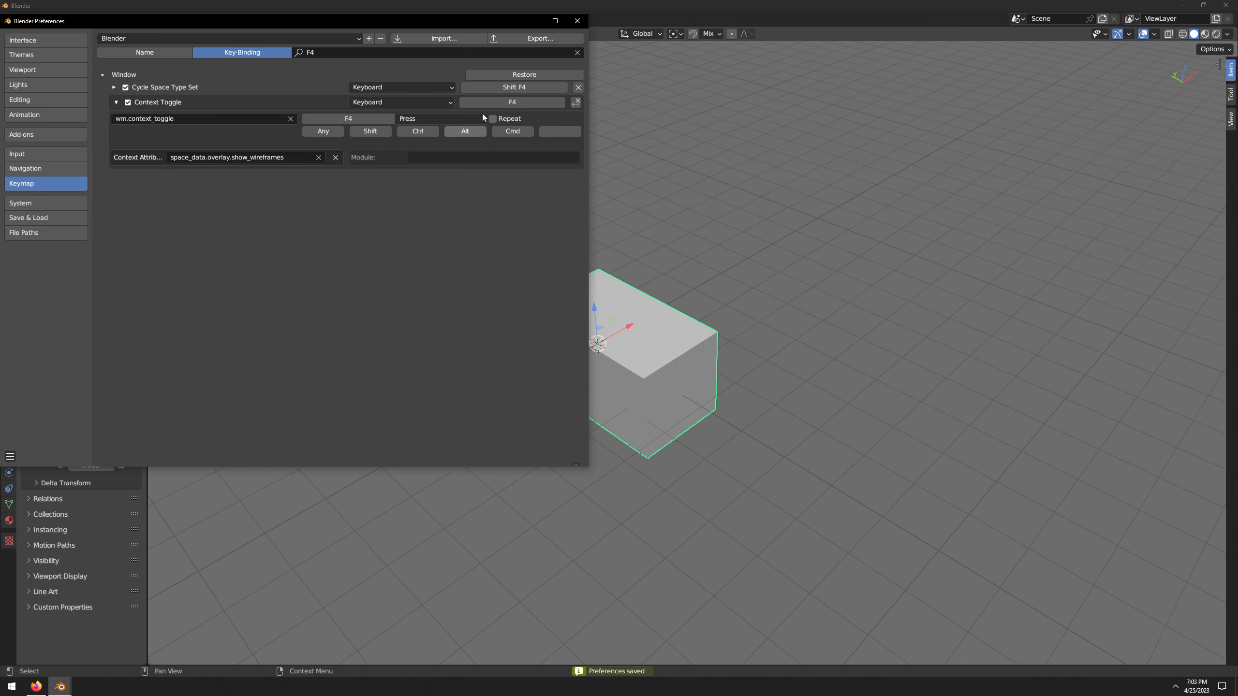
pyautogui.click(577, 21)
# - Extrude the cube's top face in Edit Mode and raise it along Z by about 2.2 in total
pyautogui.moveTo(774, 261); pyautogui.dragTo(638, 323, button='middle')
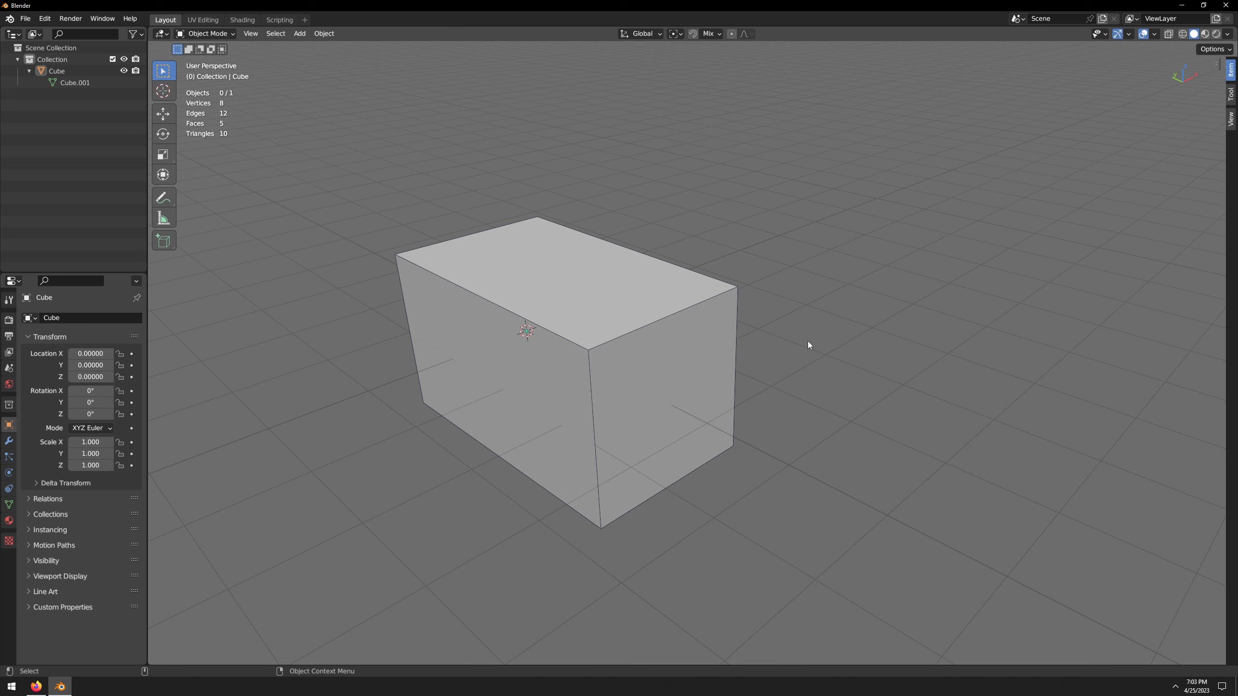
pyautogui.scroll(-4, 807, 340)
pyautogui.moveTo(622, 360); pyautogui.dragTo(673, 355, button='middle')
pyautogui.press('Tab')
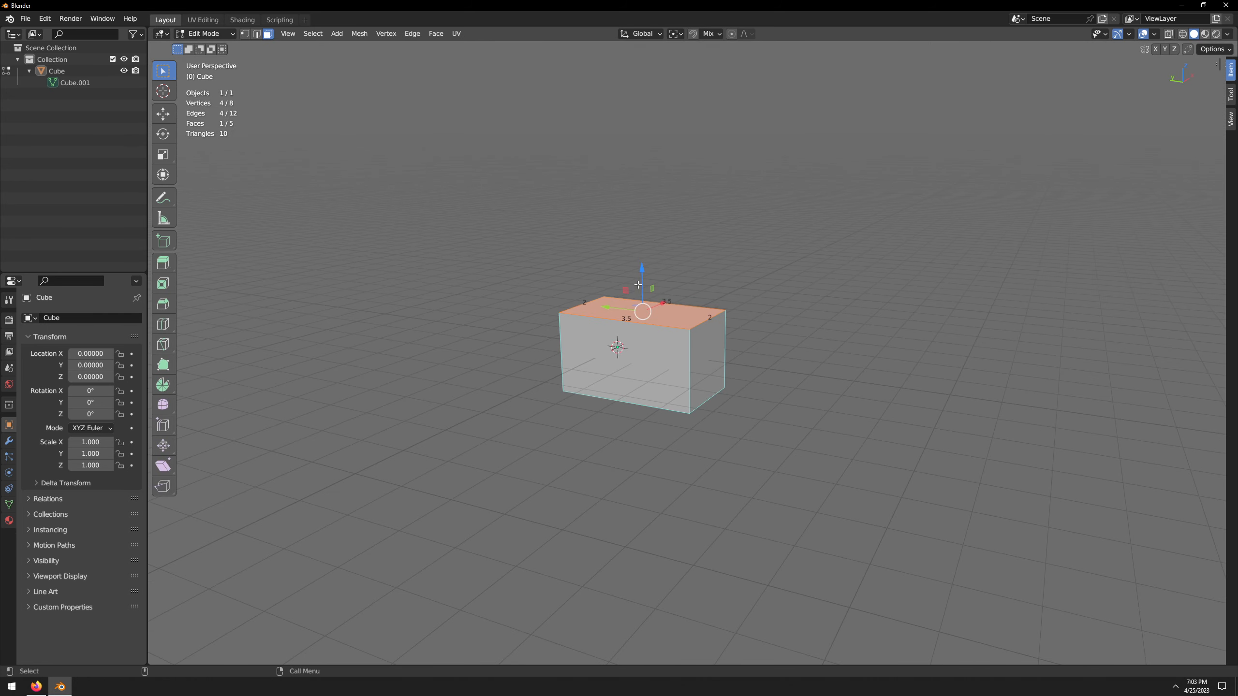
pyautogui.press('s')
pyautogui.press('Escape')
pyautogui.press('e')
pyautogui.click(765, 335)
pyautogui.press('g')
pyautogui.press('z')
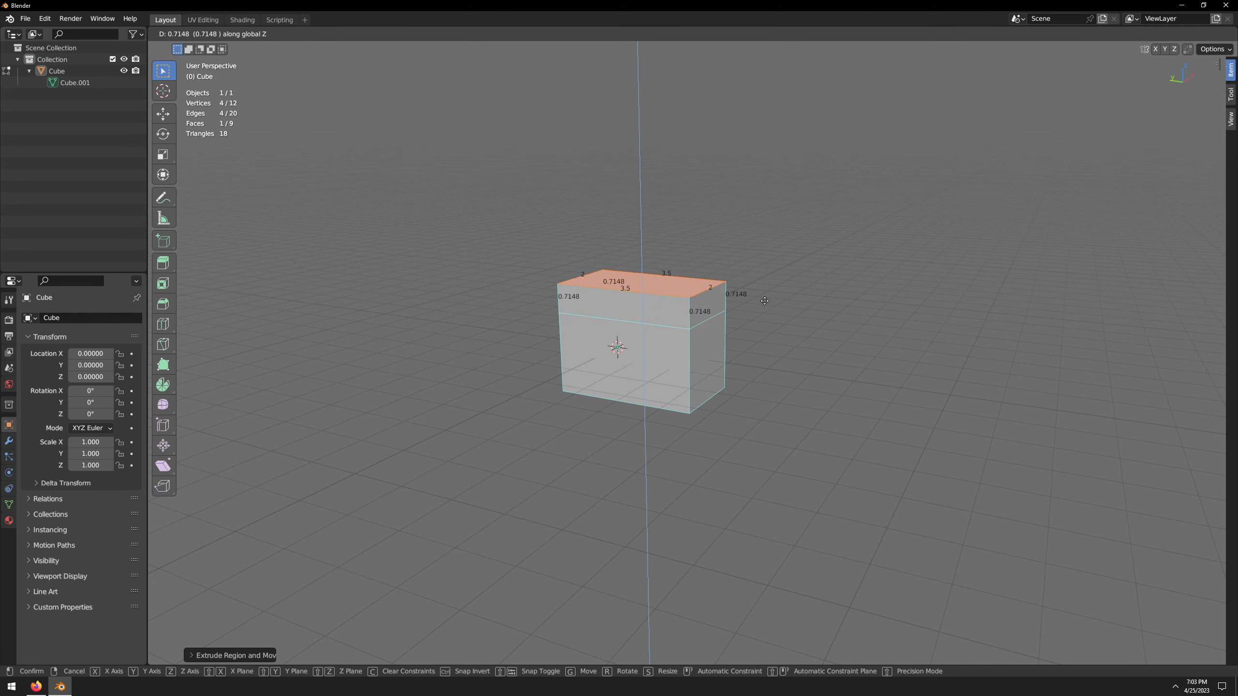
pyautogui.click(762, 239)
# - Extrude the end face of the raised upper block outward to form an overhang
pyautogui.click(708, 275)
pyautogui.press('e')
pyautogui.click(834, 289)
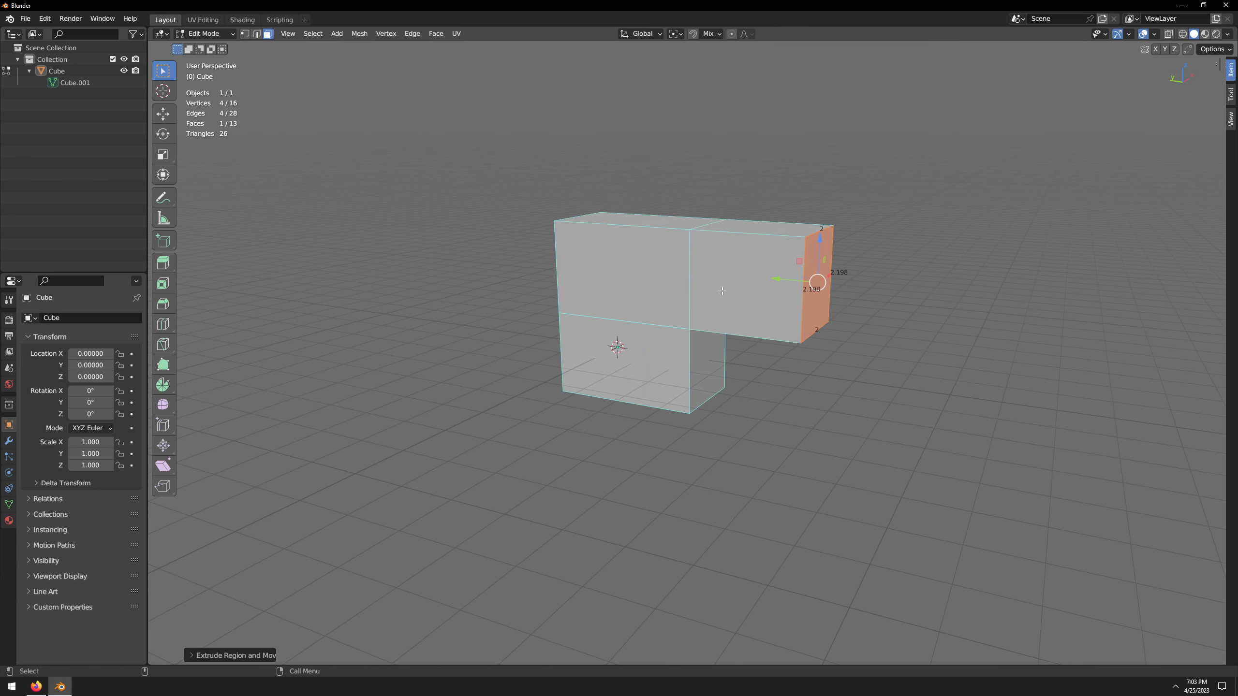
# - Move the upper edge between the block and its overhang back along Y to slant the side, and return to Object Mode
pyautogui.press('2')
pyautogui.click(702, 226)
pyautogui.press('g')
pyautogui.press('y')
pyautogui.click(652, 226)
pyautogui.press('Tab')
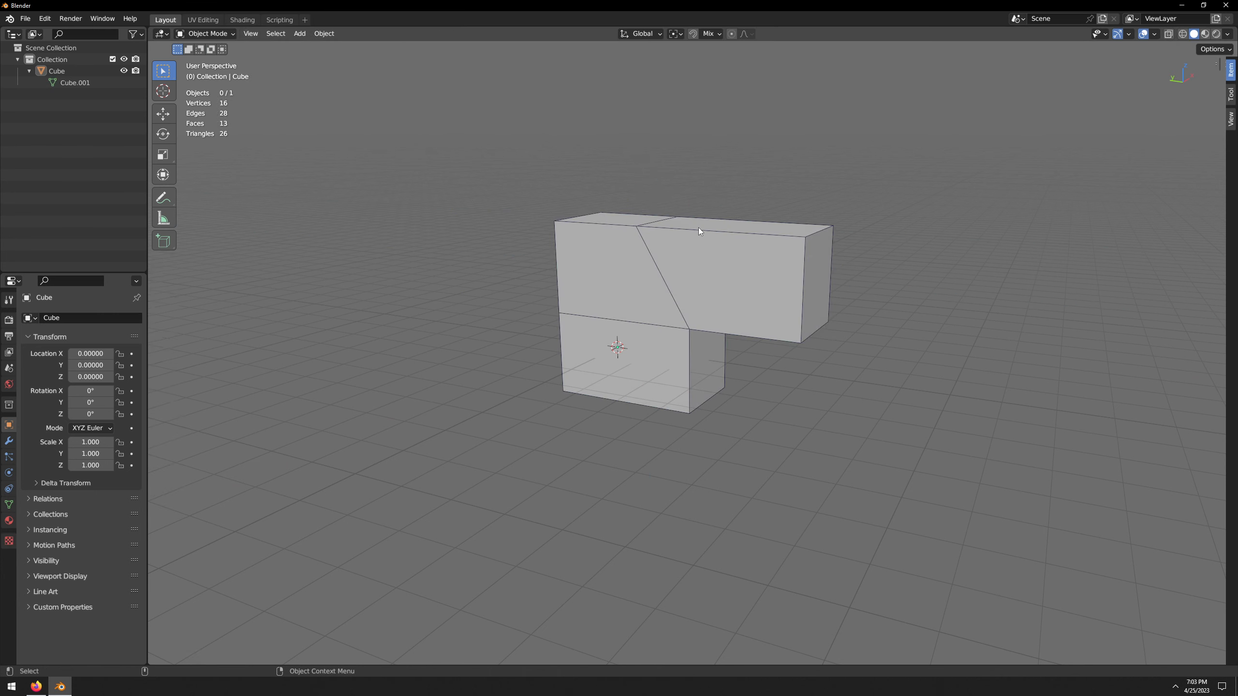
# - Turn off the wireframe overlay and check the reshaped cube both selected and deselected
pyautogui.moveTo(710, 241); pyautogui.dragTo(684, 381, button='middle')
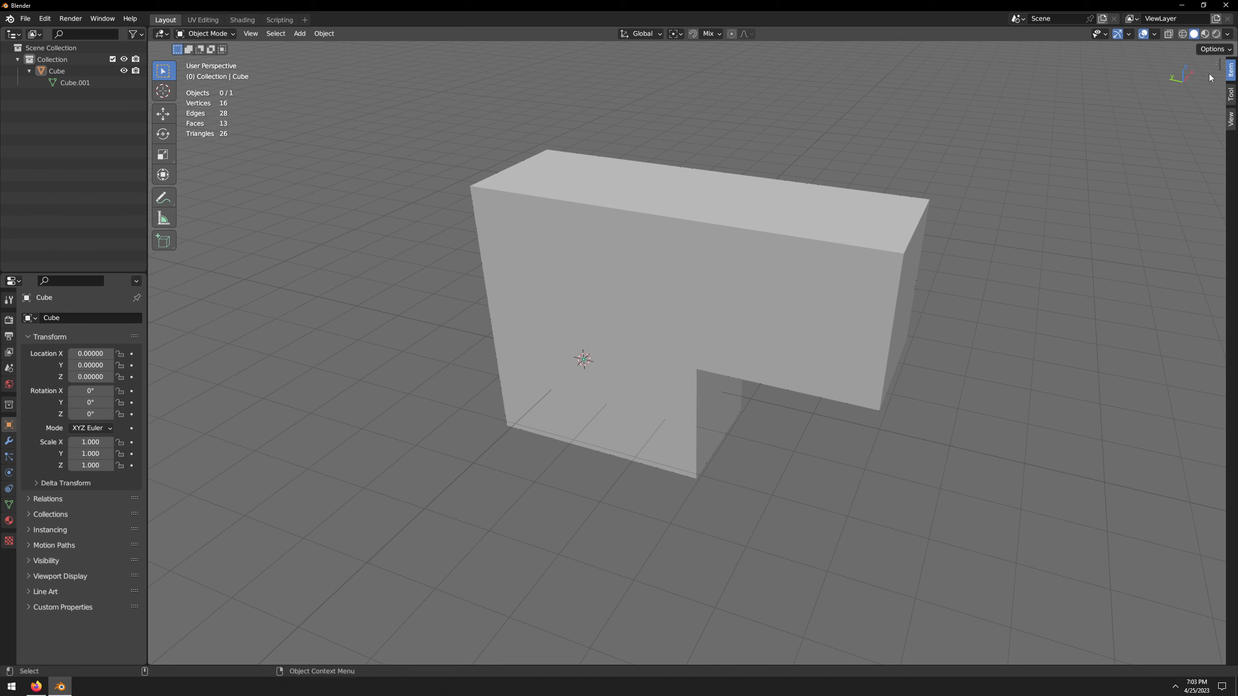
pyautogui.click(672, 263)
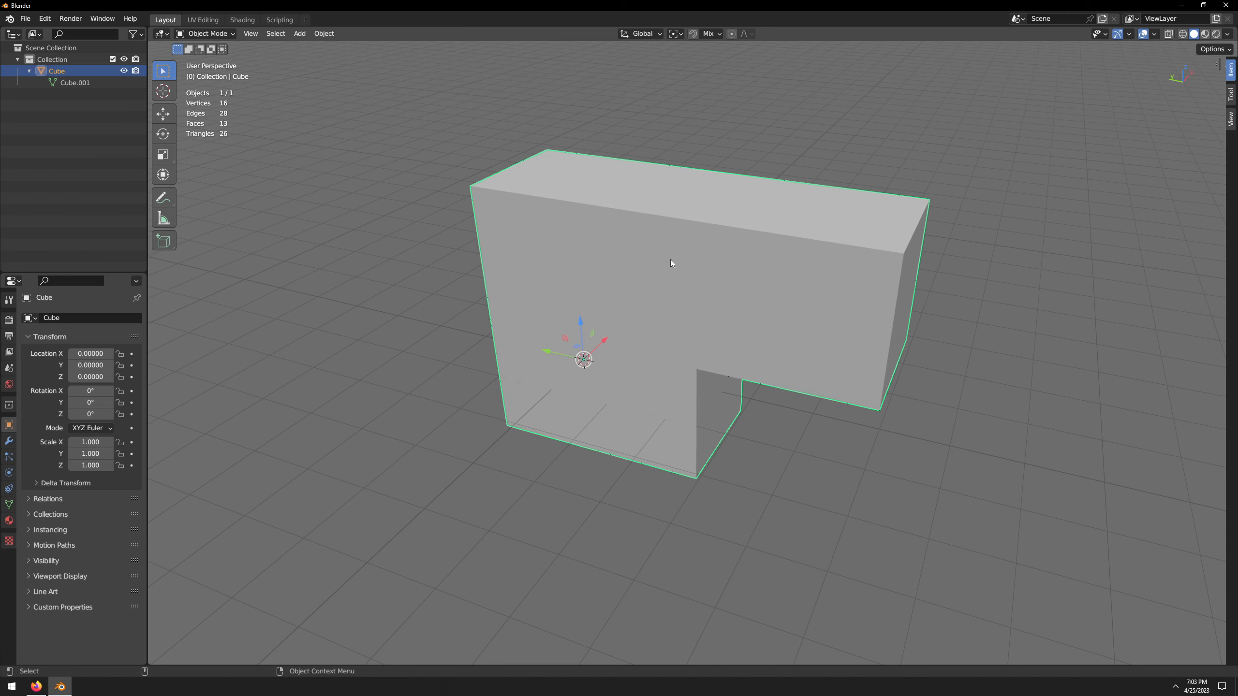
pyautogui.click(406, 294)
pyautogui.moveTo(406, 294); pyautogui.dragTo(506, 279, button='middle')
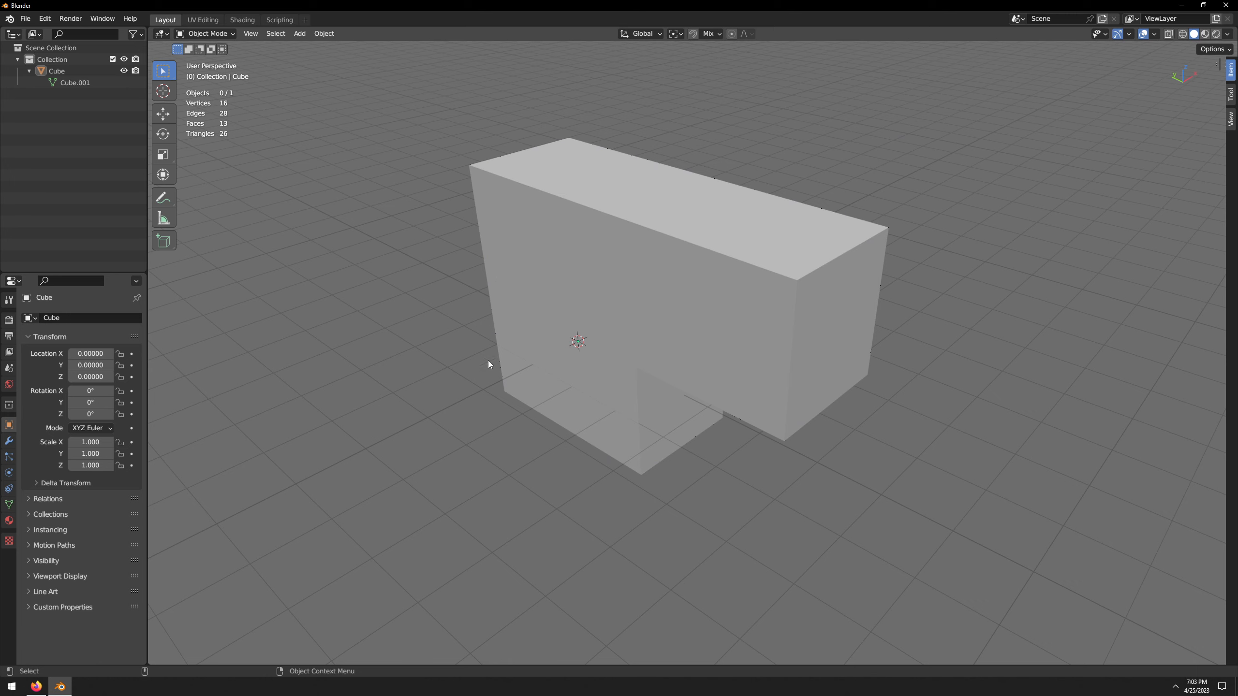
# - Select the cube and switch local view on and off repeatedly to check how it reframes the view
pyautogui.click(550, 361)
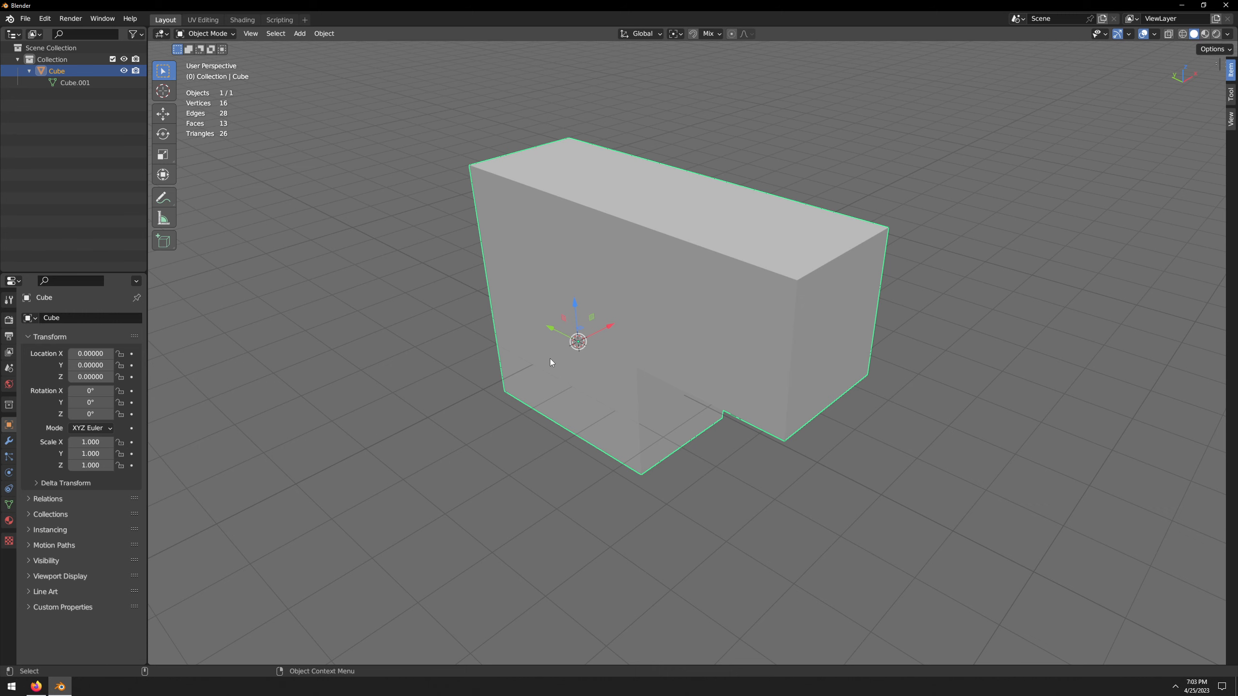
pyautogui.scroll(2, 549, 358)
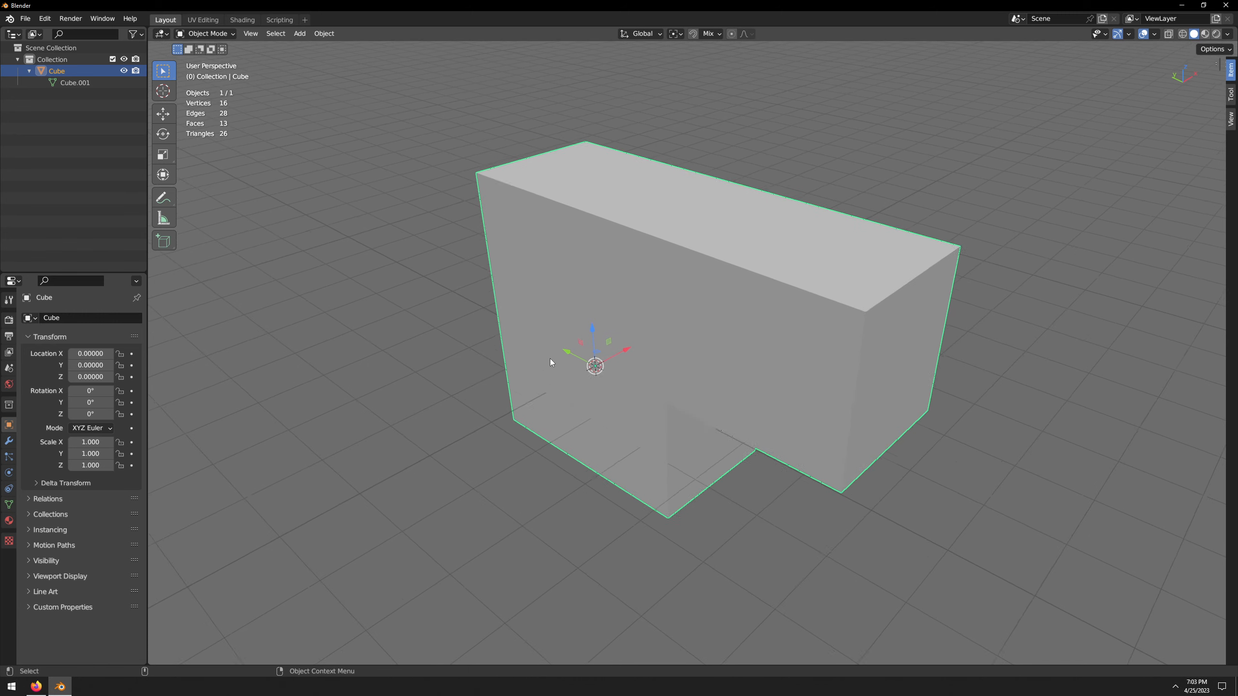
pyautogui.scroll(-2, 549, 358)
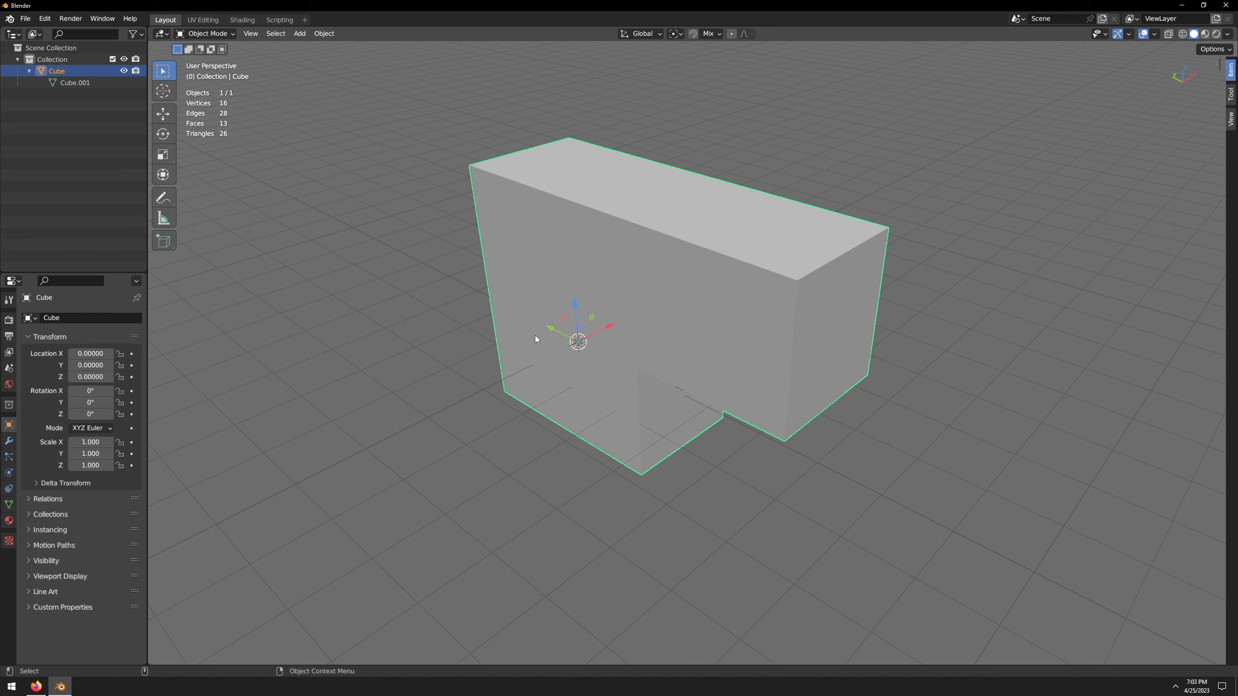
pyautogui.scroll(2, 535, 335)
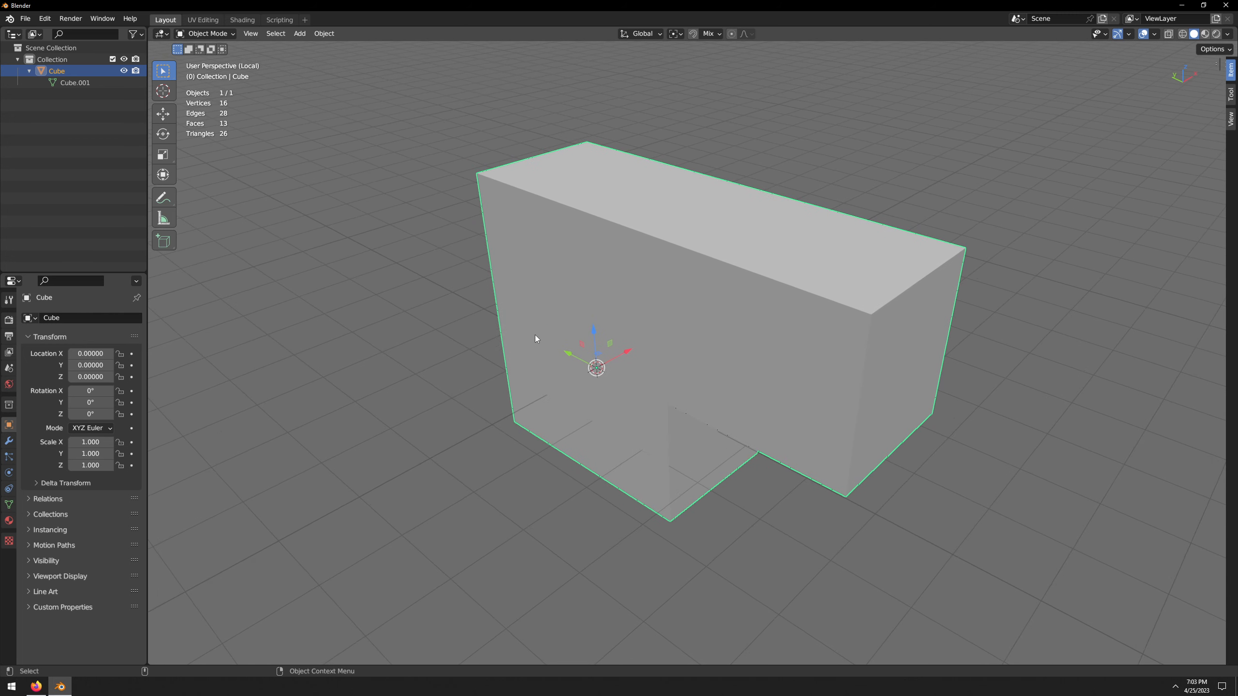
pyautogui.scroll(-2, 535, 335)
pyautogui.press('KP_Divide')
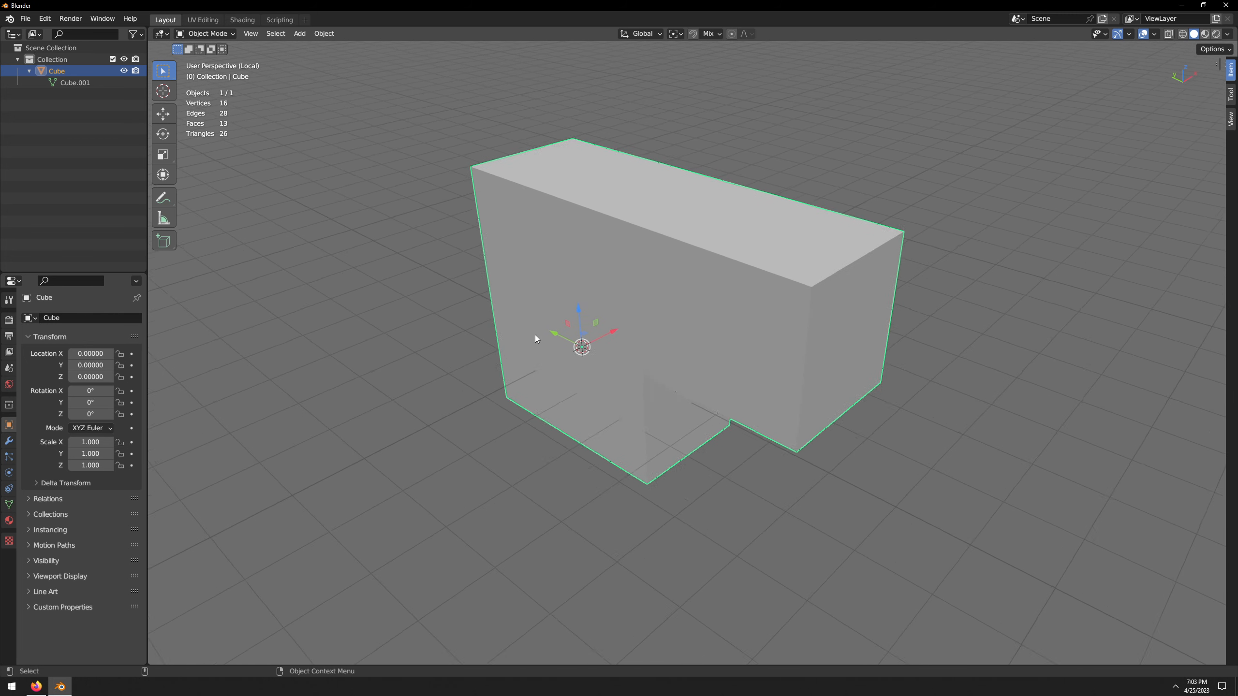
pyautogui.press('KP_Divide')
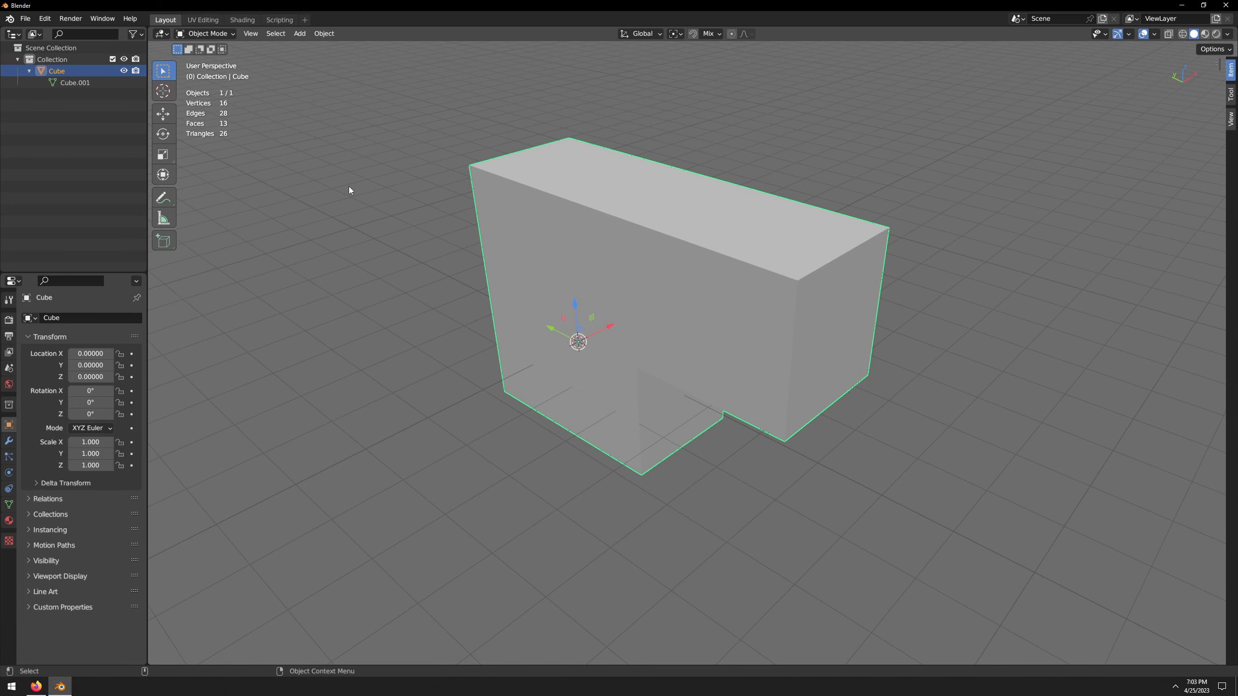
# - Reopen the preferences in an enlarged window and search the keymap by key-binding for "/"
pyautogui.click(44, 19)
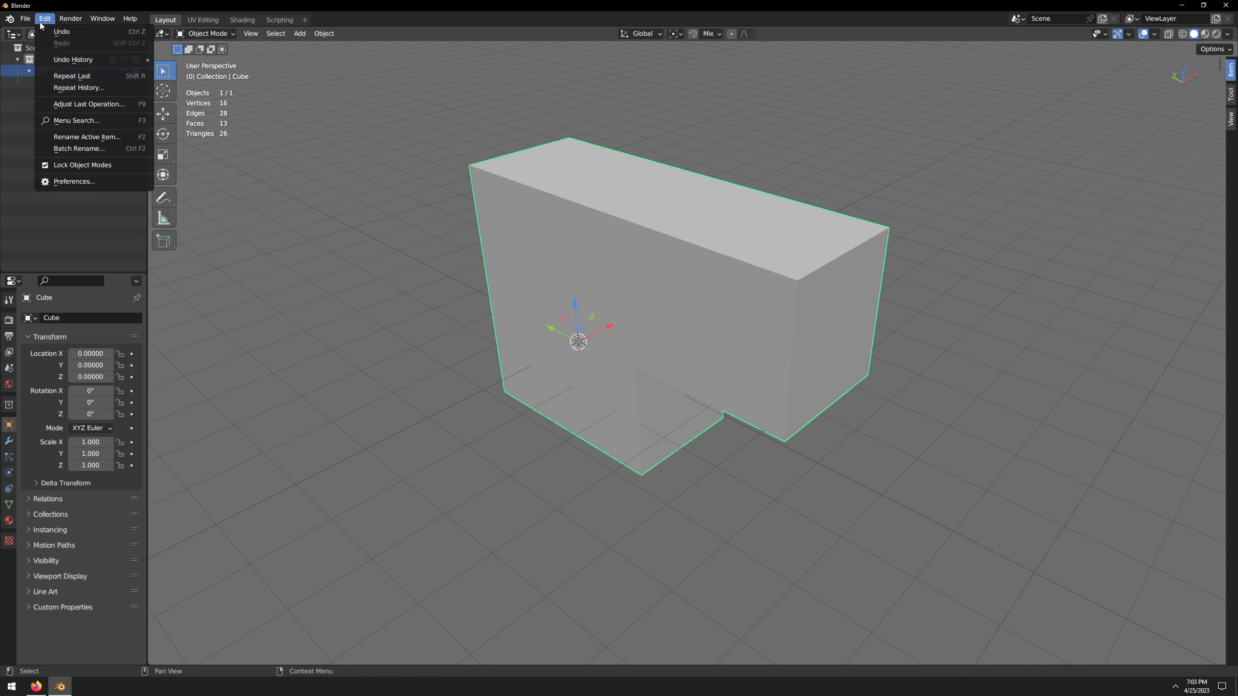
pyautogui.click(77, 184)
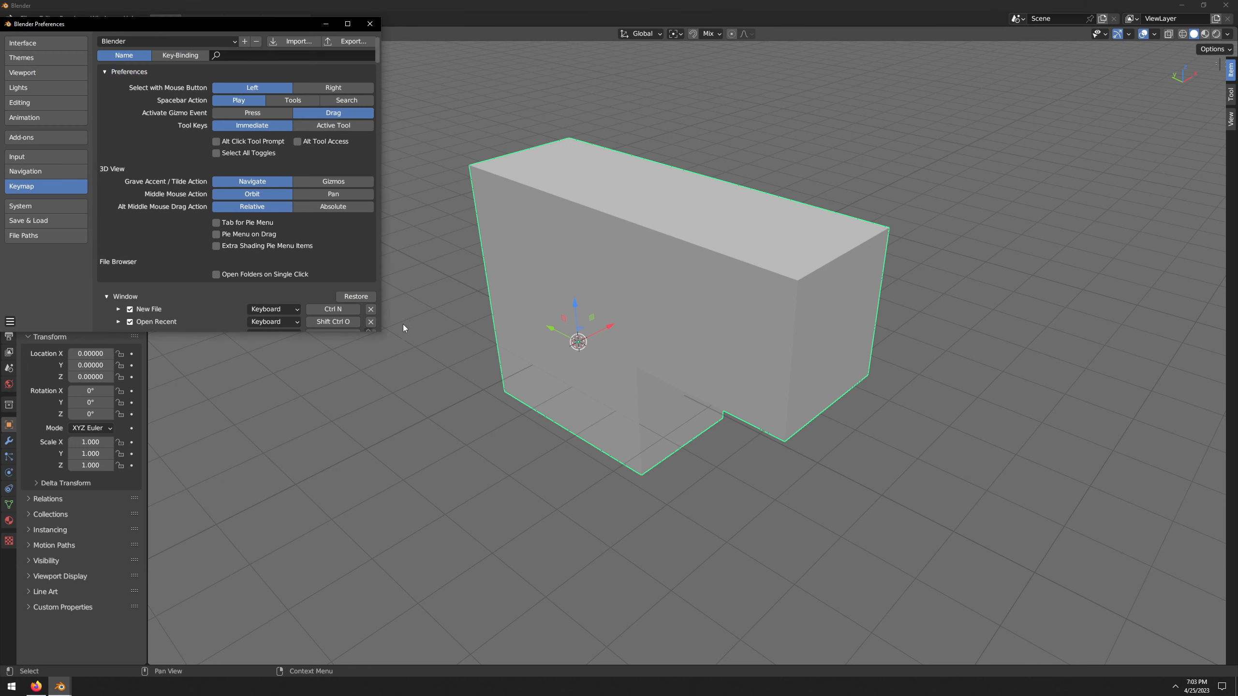
pyautogui.moveTo(378, 332); pyautogui.dragTo(784, 509)
pyautogui.click(351, 56)
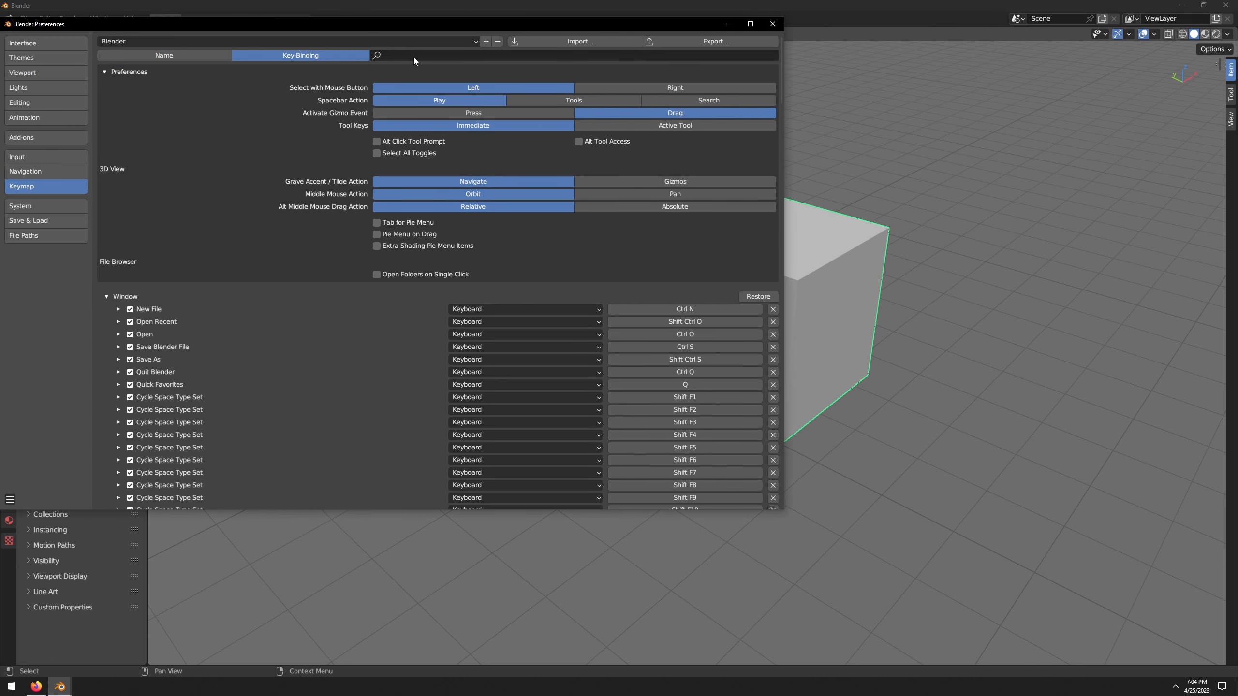
pyautogui.click(414, 57)
pyautogui.write('/')
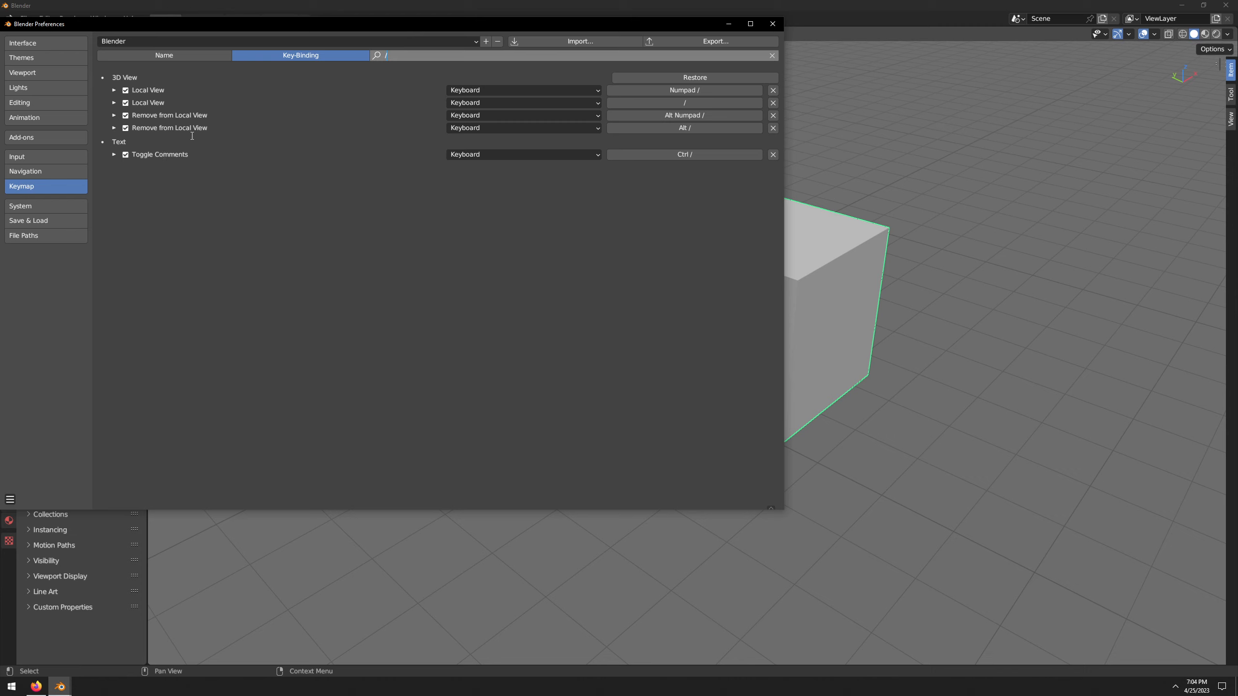
# - Turn off Frame Selected for both Local View shortcuts (Numpad / and /) in the 3D View keymap
pyautogui.click(114, 103)
pyautogui.click(114, 103)
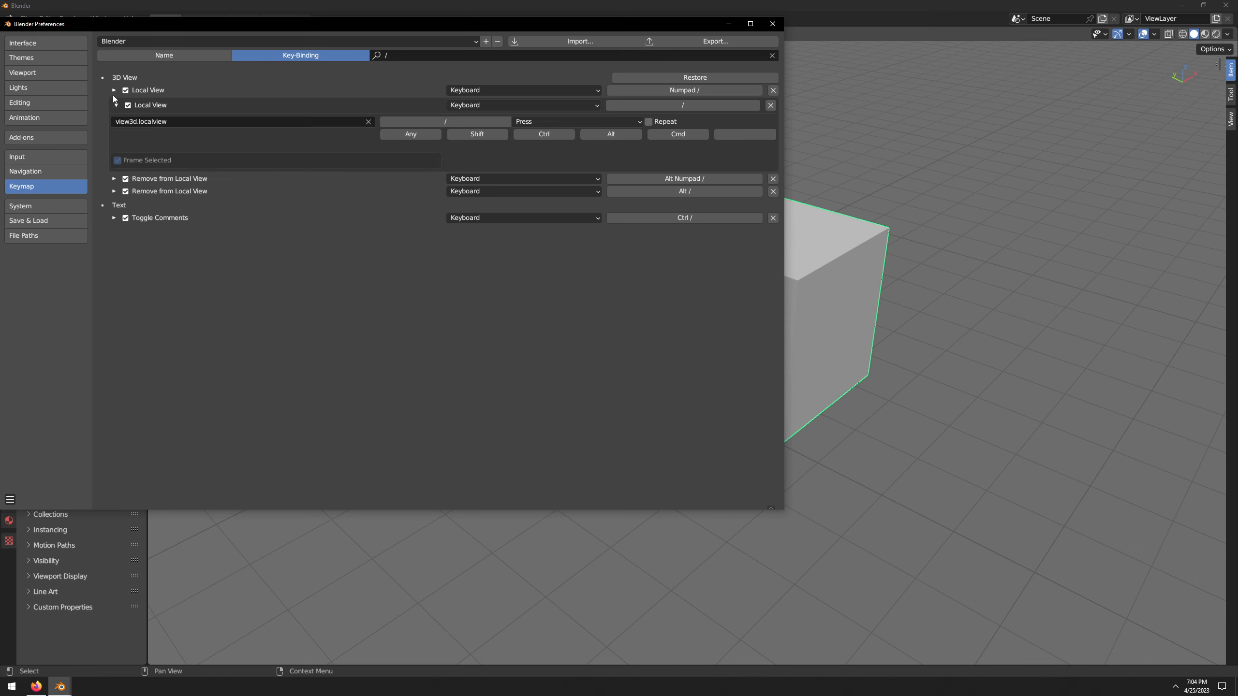
pyautogui.click(115, 91)
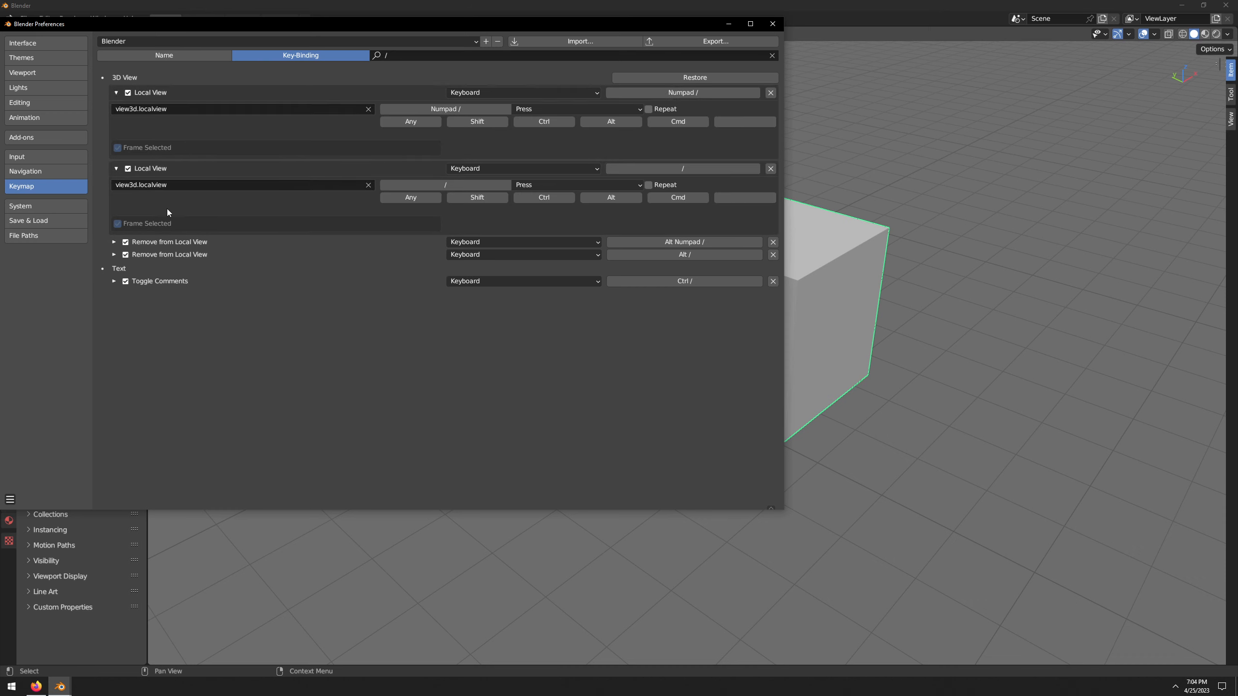
pyautogui.click(130, 149)
# - Save and close the preferences, then toggle local view on the cube several times to check its framing
pyautogui.click(9, 498)
pyautogui.click(21, 471)
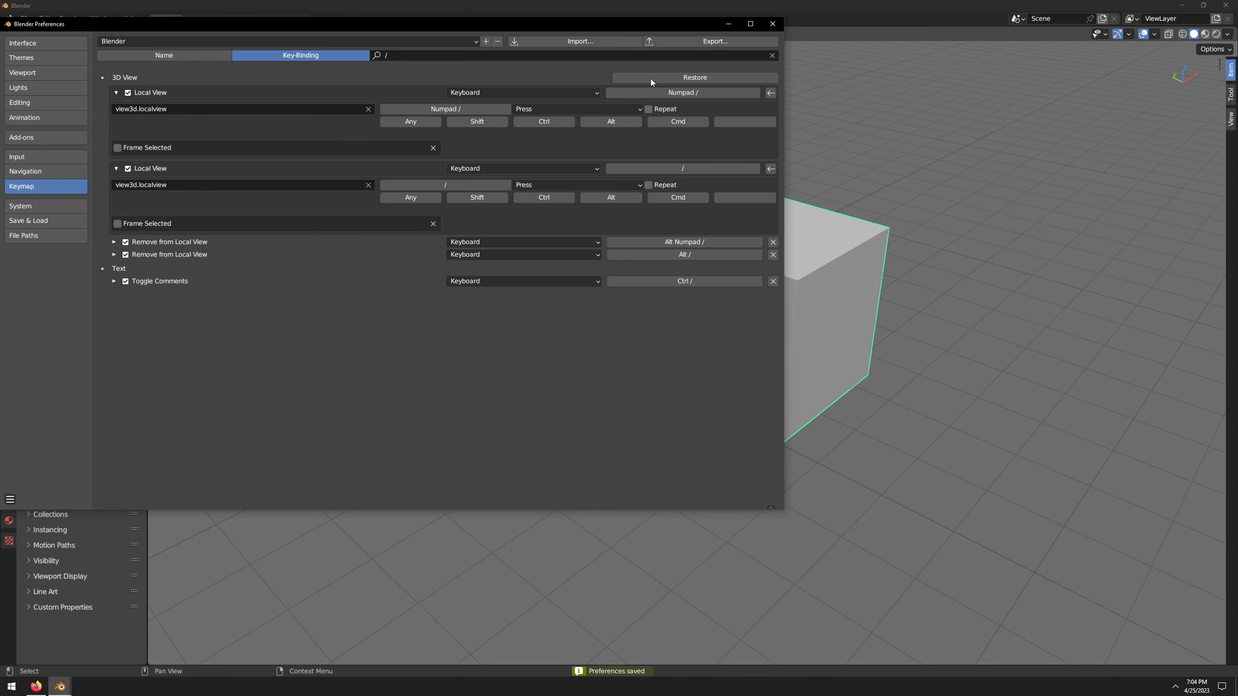
pyautogui.click(772, 23)
pyautogui.press('KP_Divide')
pyautogui.press('KP_Divide')
pyautogui.press('KP_Divide')
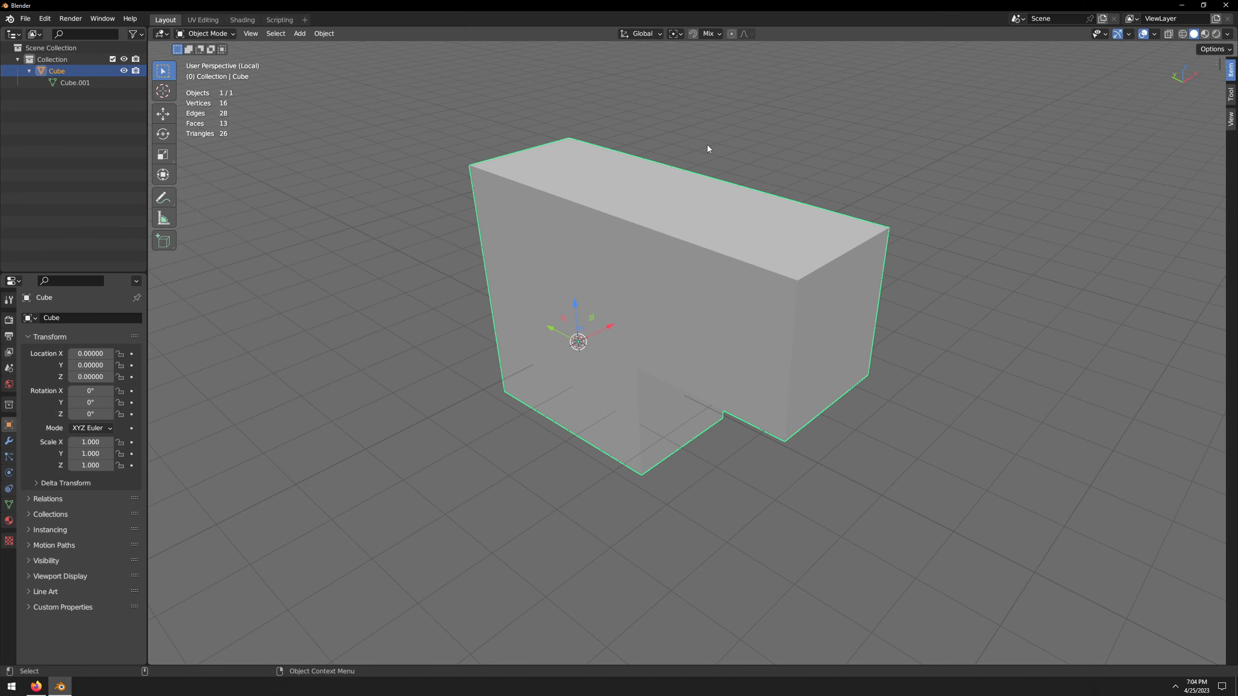
pyautogui.press('KP_Divide')
# - Reopen the preferences in an enlarged window and search the keymap by name for "frame selected"
pyautogui.click(45, 18)
pyautogui.click(69, 182)
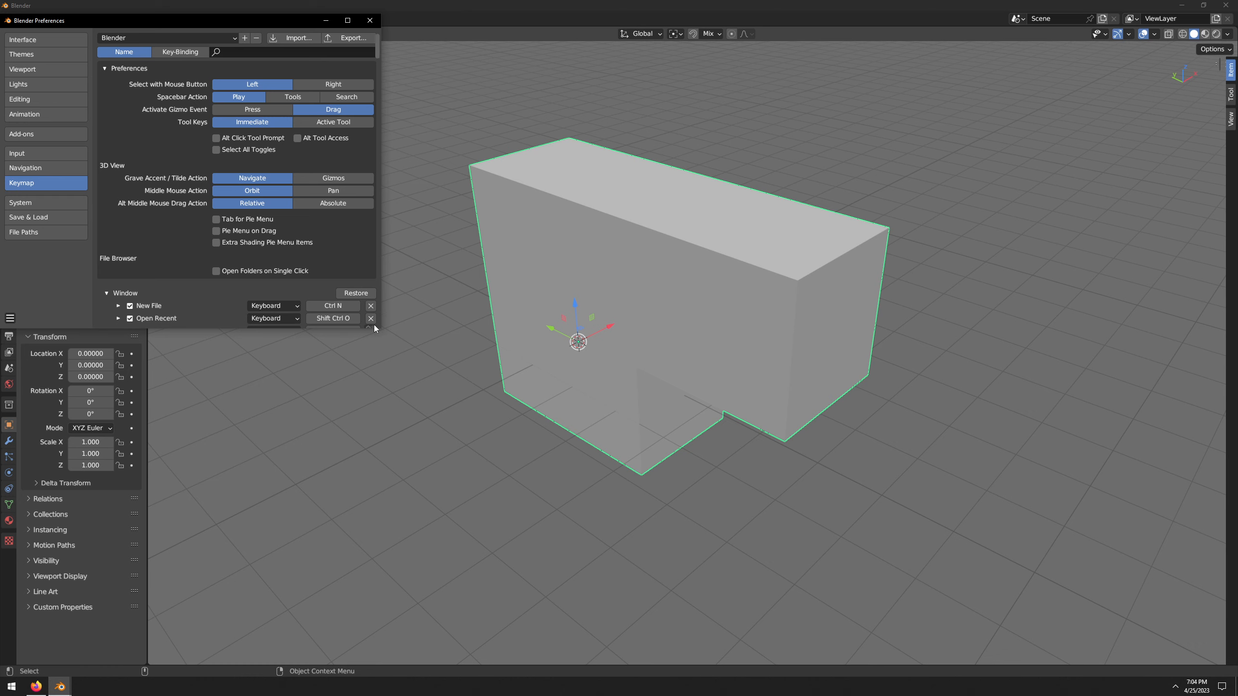
pyautogui.moveTo(379, 328); pyautogui.dragTo(750, 500)
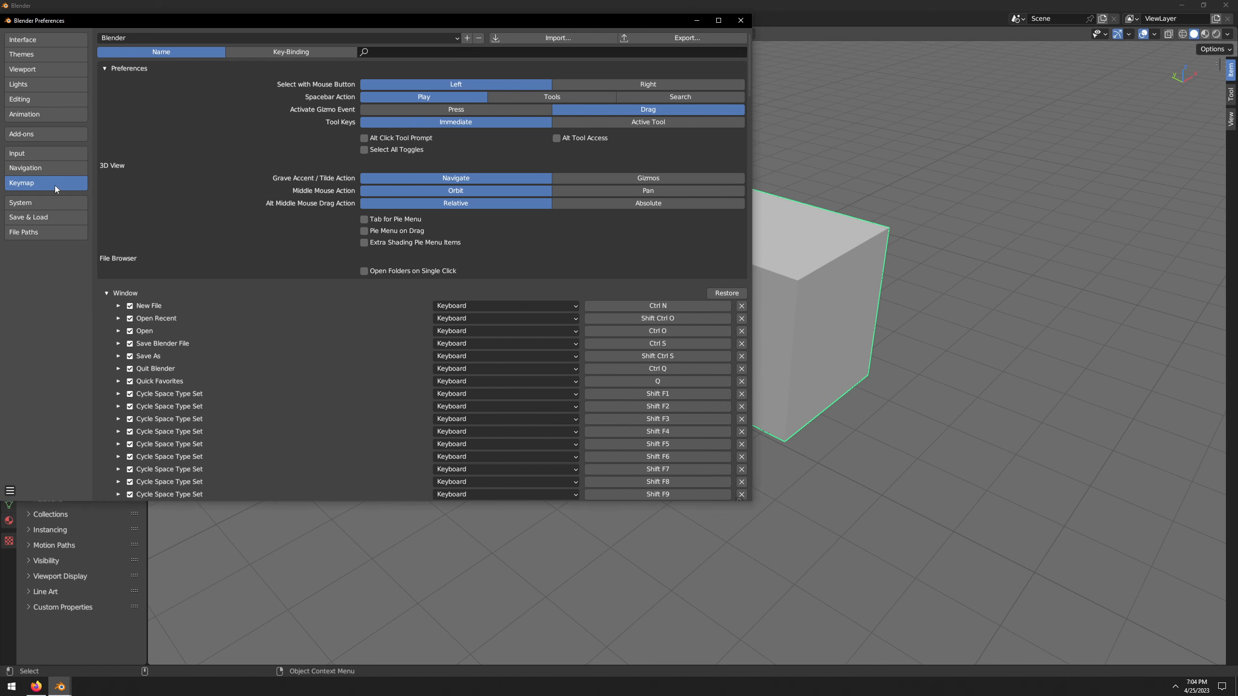
pyautogui.click(394, 52)
pyautogui.write('fram')
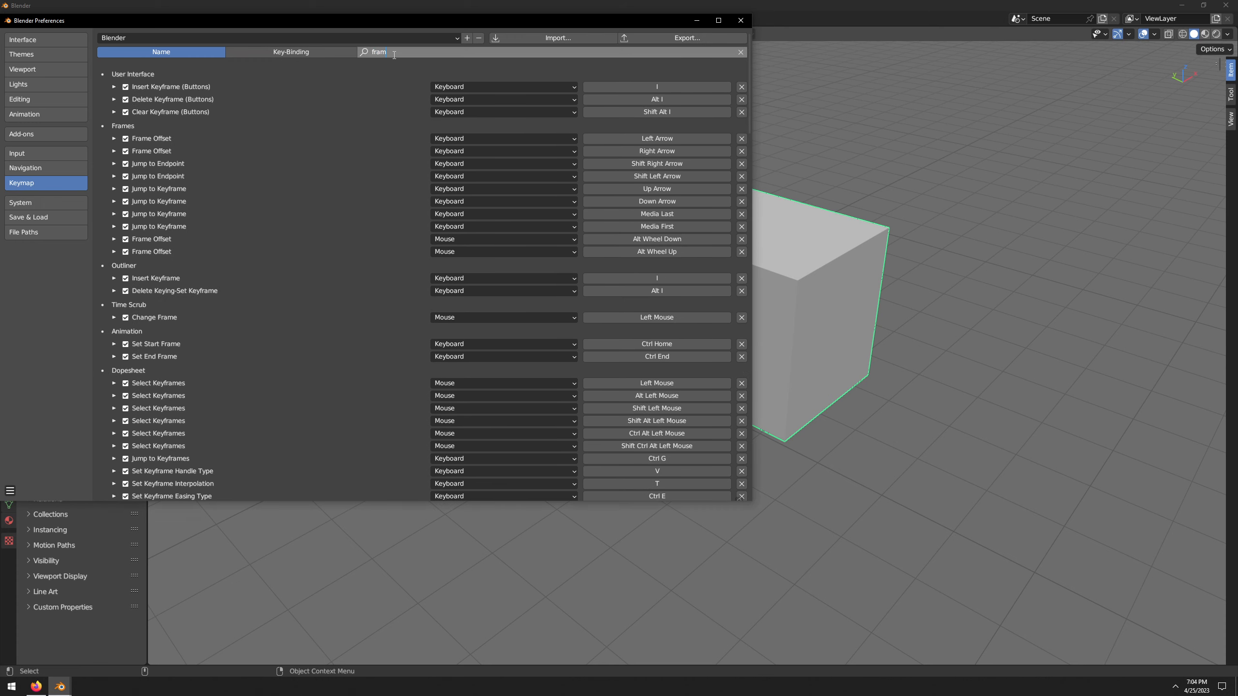
pyautogui.write('e selected')
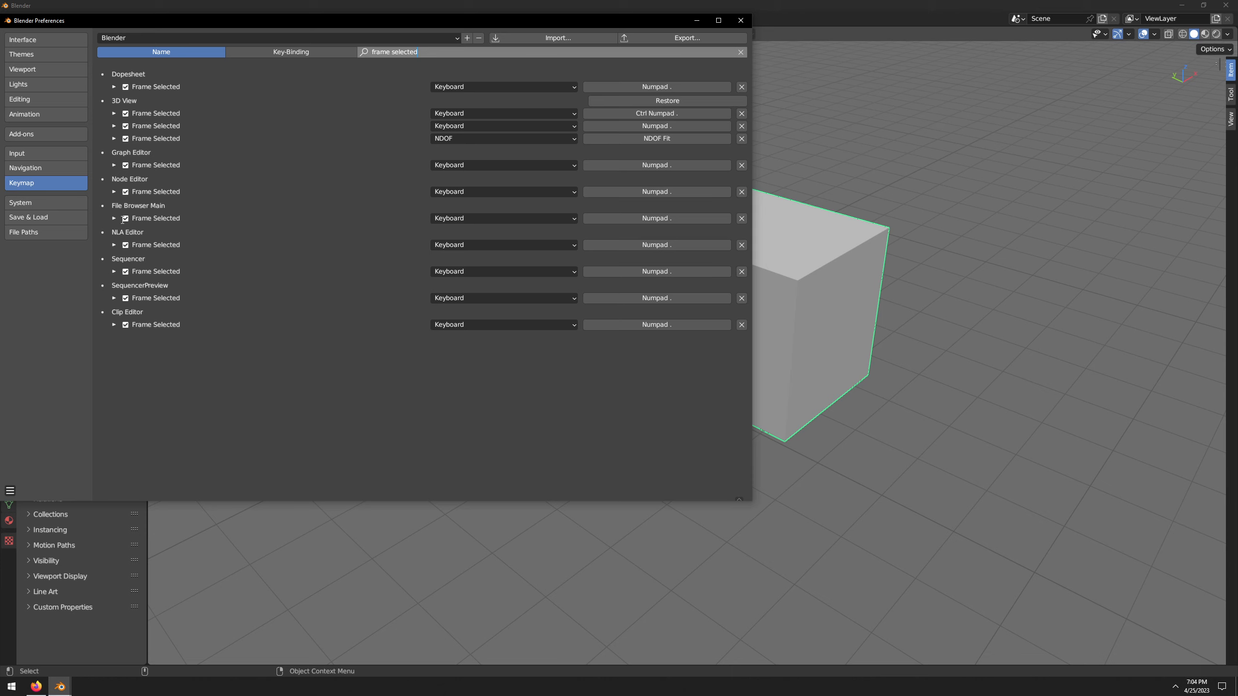
pyautogui.press('Return')
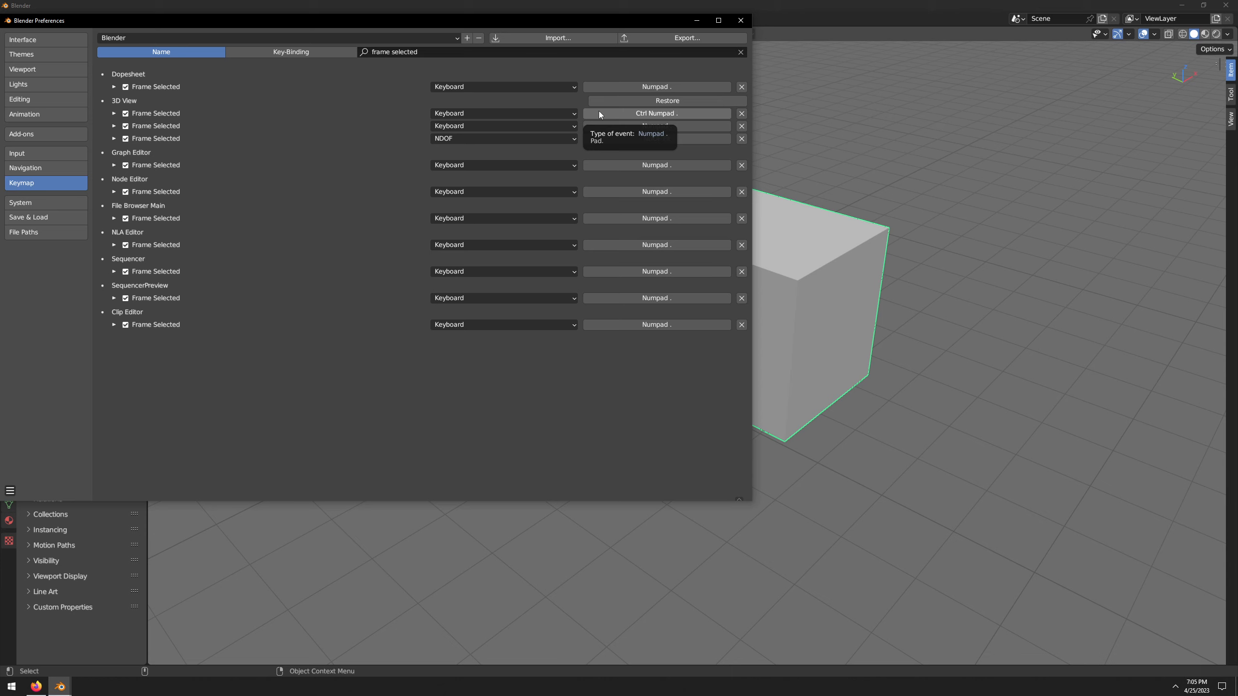
# - Switch the keymap search to key-binding and search for "."
pyautogui.click(385, 52)
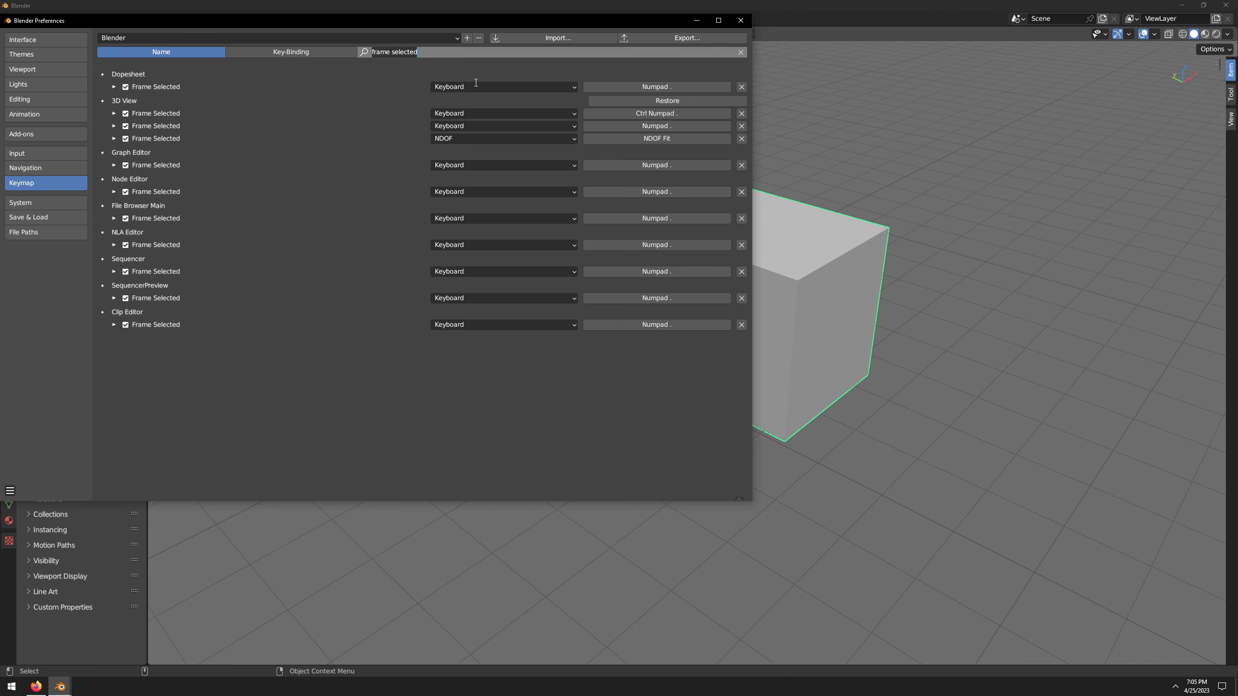
pyautogui.click(336, 51)
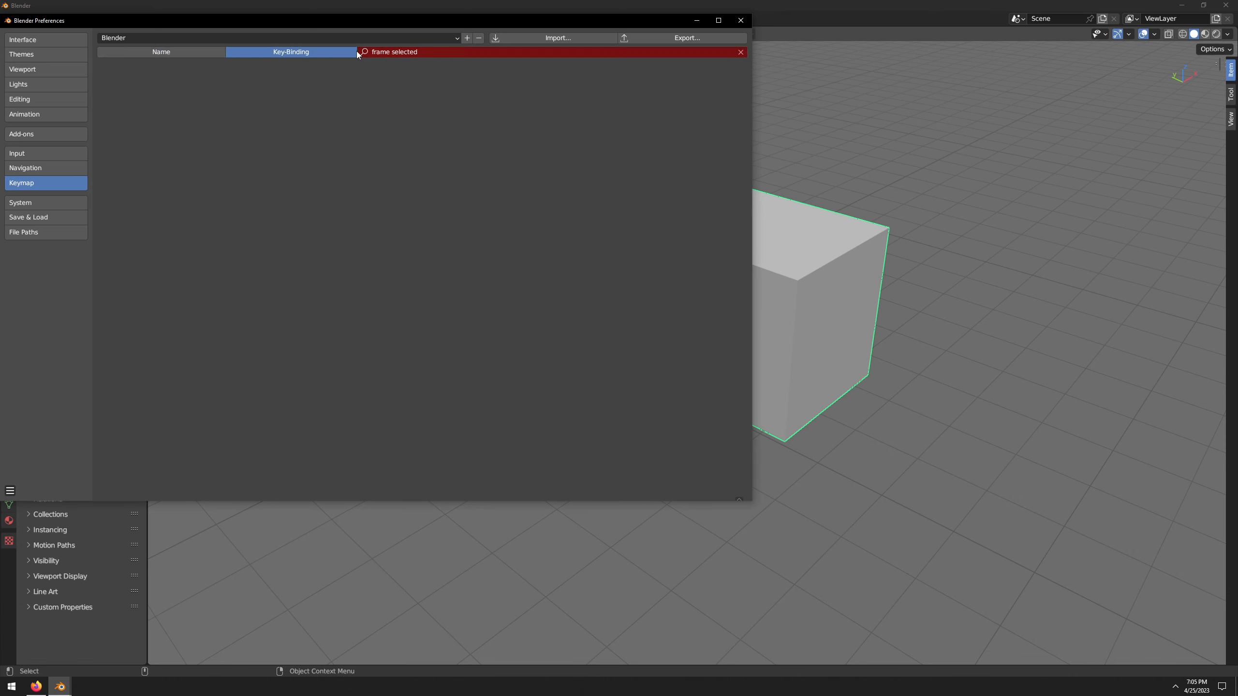
pyautogui.hotkey('ctrl', 'a')
pyautogui.write('.')
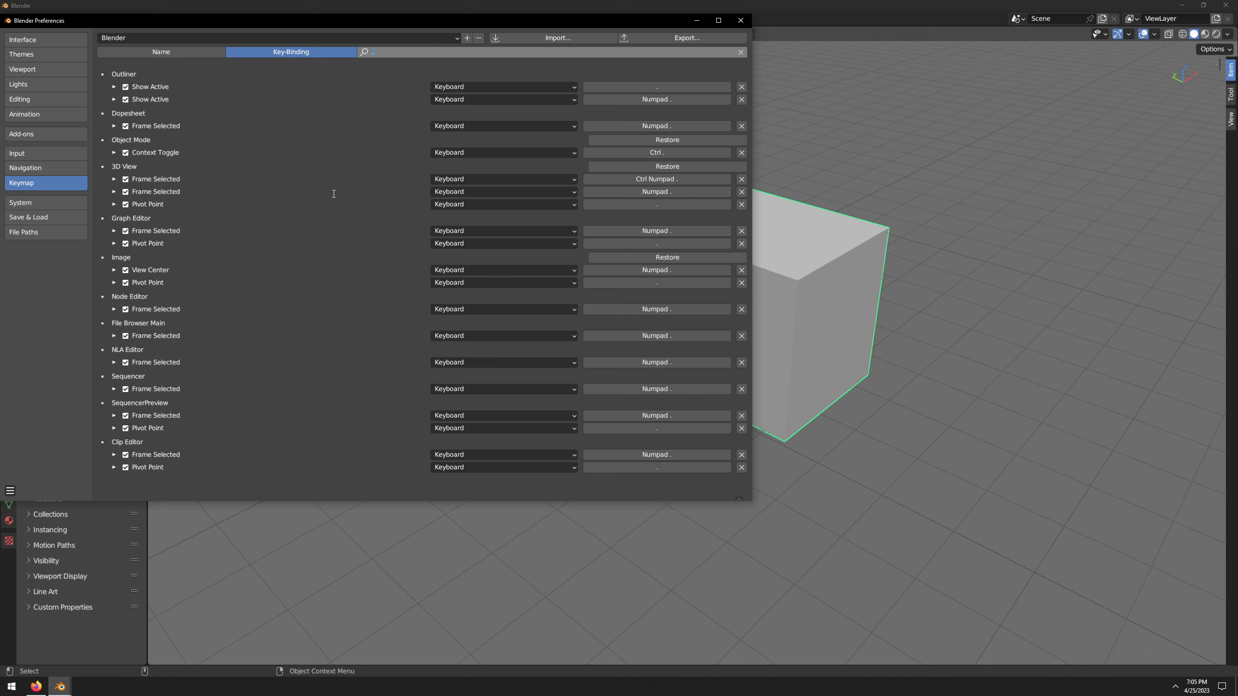
# - Rebind the 3D View's Numpad . Frame Selected shortcut to F and the Image editor's View Center to Backspace, then save and close the preferences
pyautogui.click(646, 192)
pyautogui.press('f')
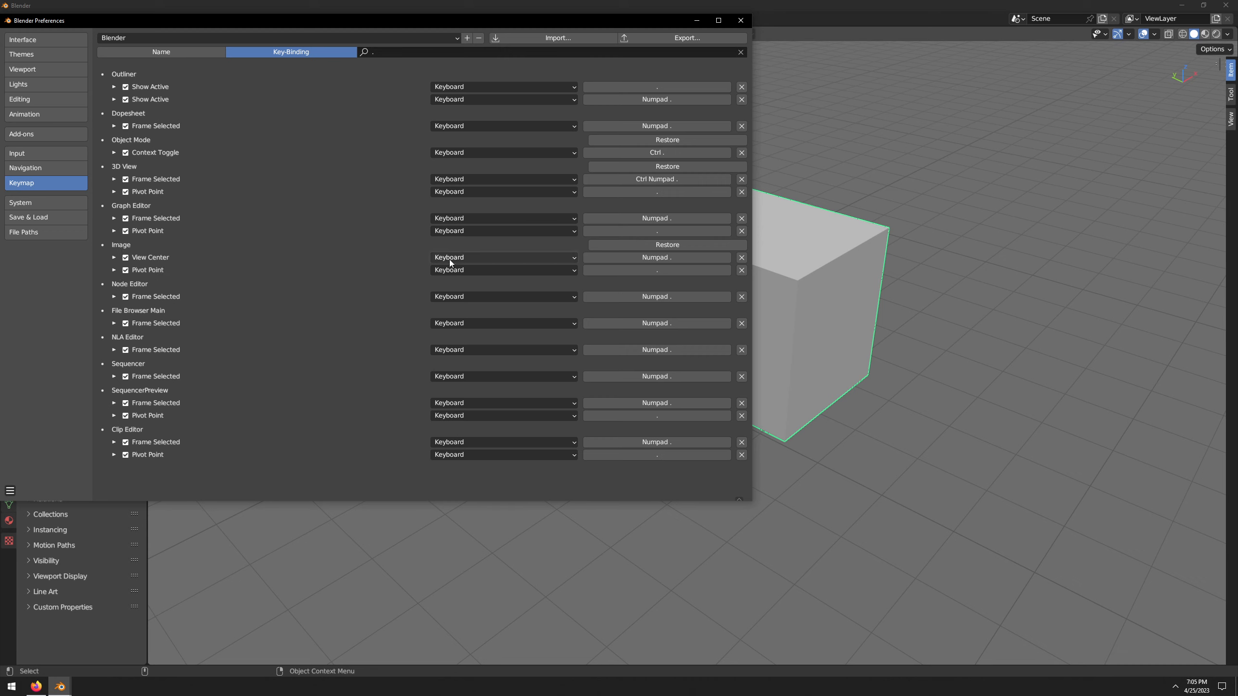
pyautogui.click(622, 260)
pyautogui.press('BackSpace')
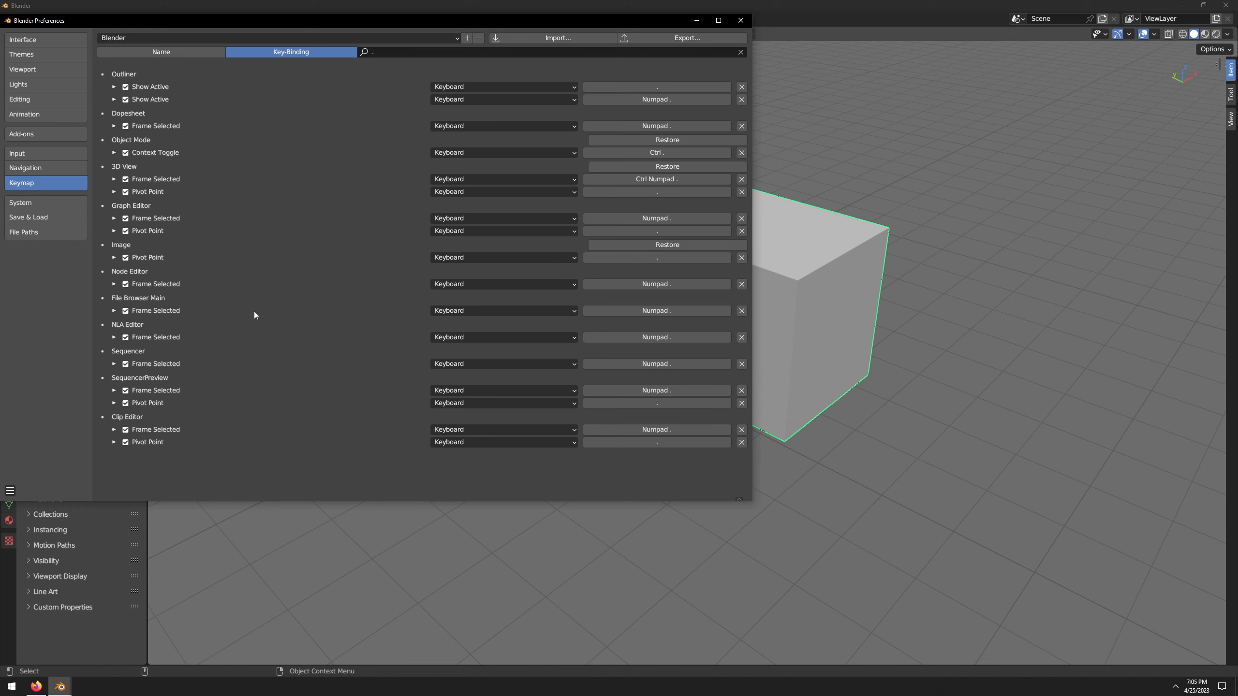
pyautogui.click(9, 490)
pyautogui.click(37, 463)
pyautogui.click(740, 20)
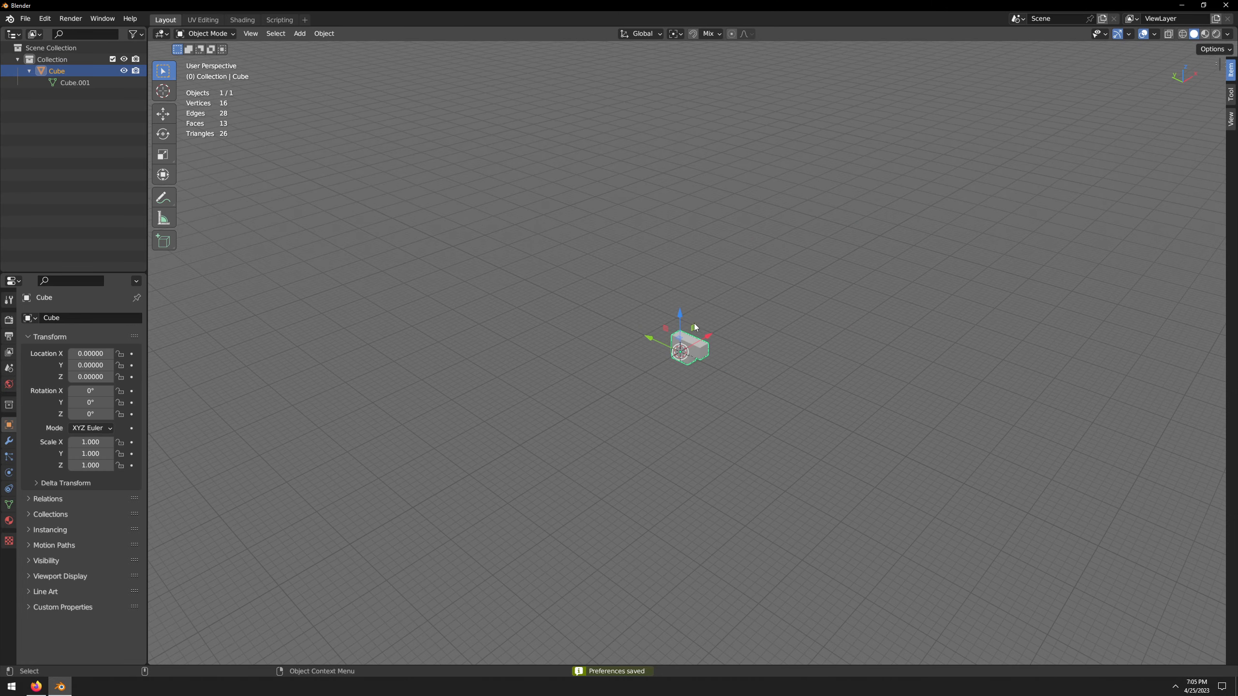
# - Test Frame Selected on the cube from a distance and inspect it from different angles
pyautogui.press('KP_Decimal')
pyautogui.scroll(-8, 611, 369)
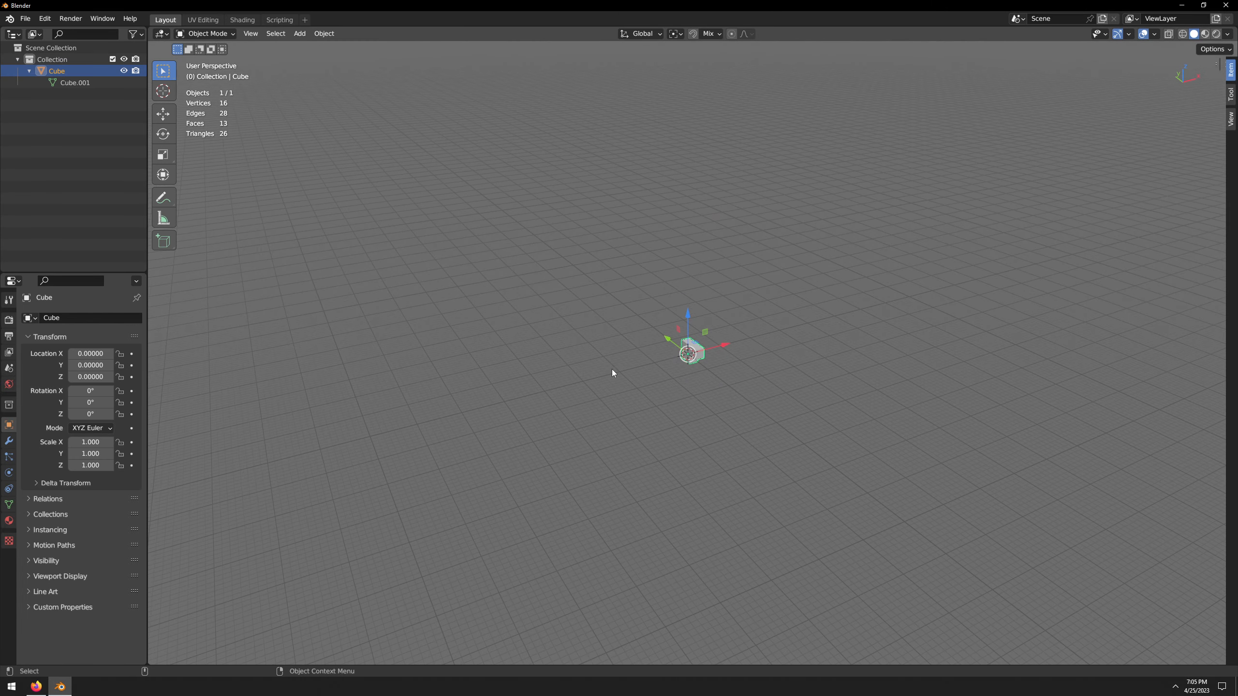
pyautogui.press('KP_Decimal')
pyautogui.moveTo(696, 361); pyautogui.dragTo(551, 368, button='middle')
pyautogui.scroll(12, 551, 368)
pyautogui.moveTo(551, 368); pyautogui.dragTo(629, 360, button='middle')
# - Reopen the preferences, save them again and enlarge the window to show more of the keymap
pyautogui.click(45, 18)
pyautogui.click(68, 183)
pyautogui.click(9, 317)
pyautogui.click(54, 282)
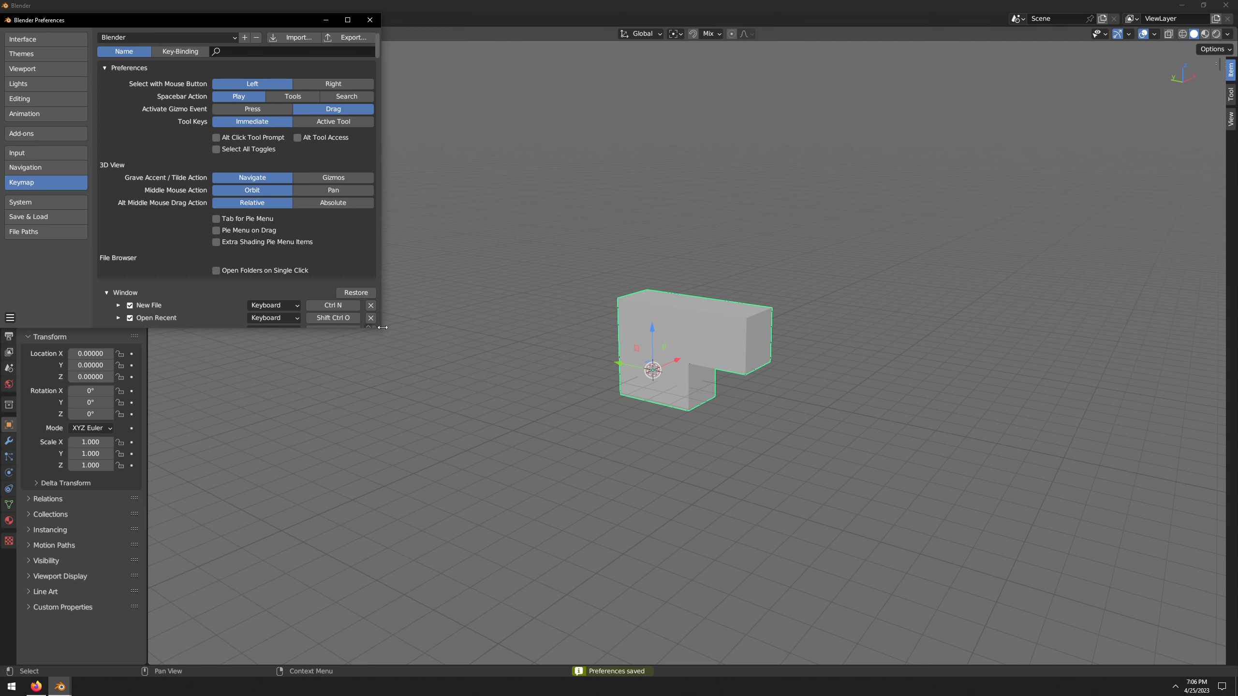
pyautogui.moveTo(382, 328); pyautogui.dragTo(827, 569)
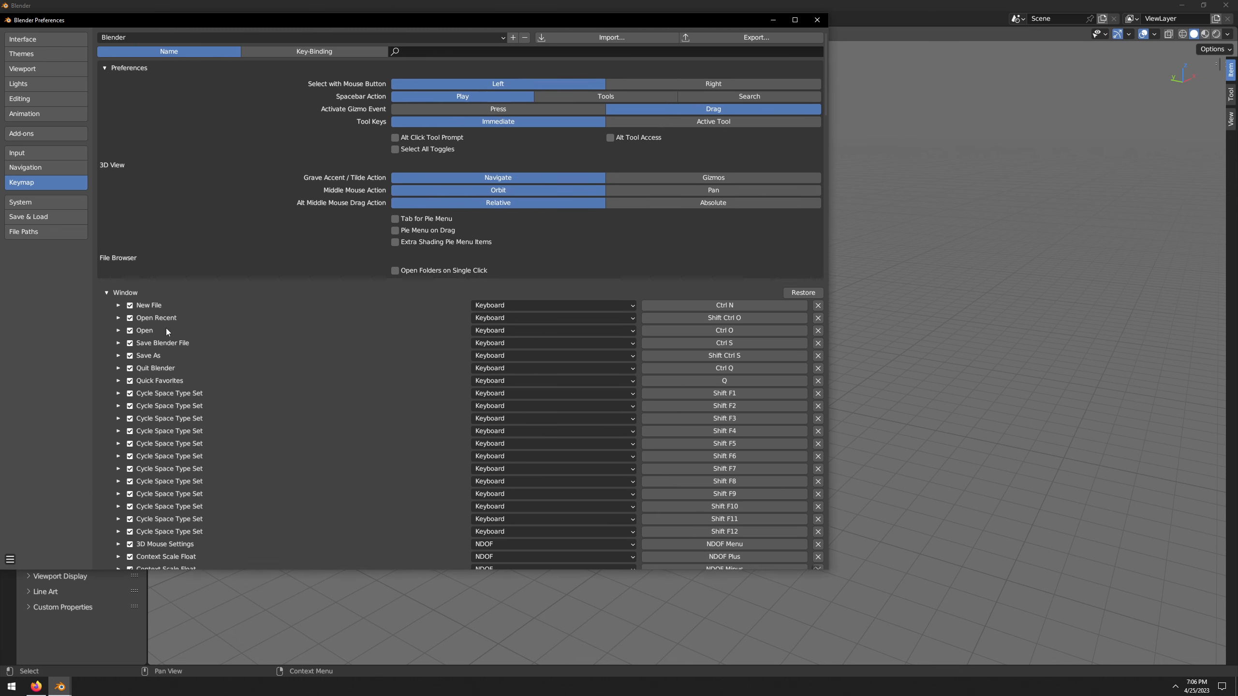
# - Collapse the Window keymap and expand the 3D View keymap down to Mesh (Global), keeping 3D View (Global) collapsed
pyautogui.click(111, 292)
pyautogui.click(106, 362)
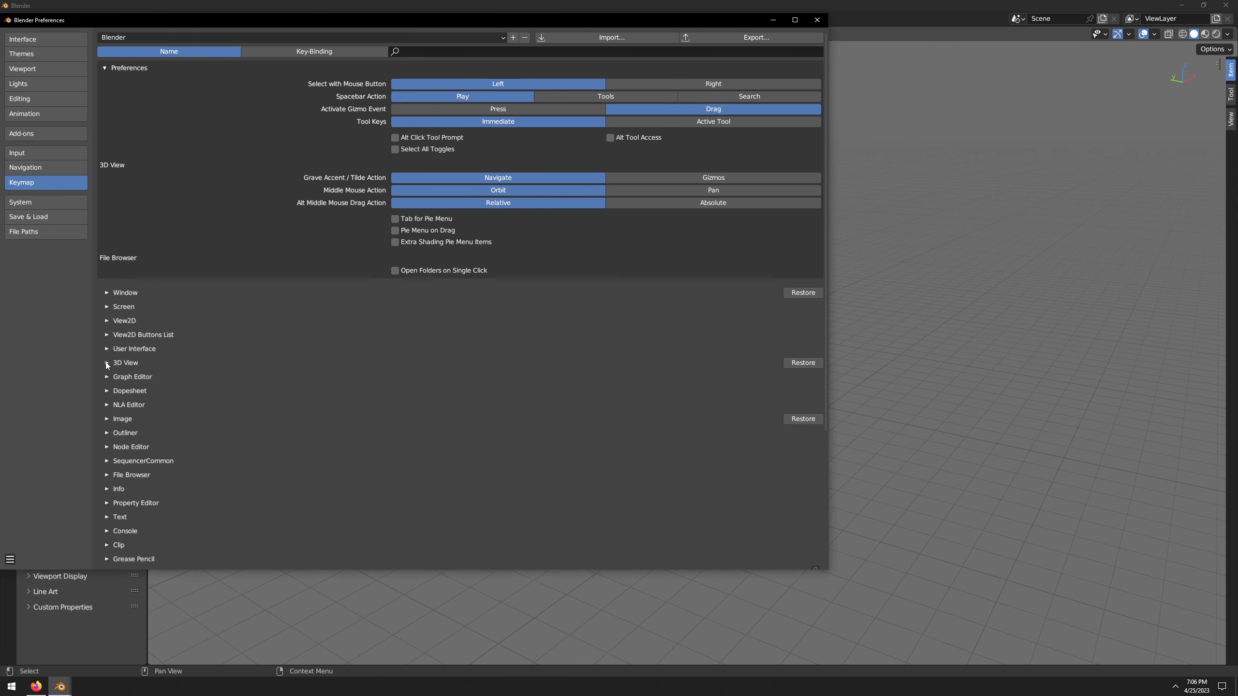
pyautogui.click(106, 362)
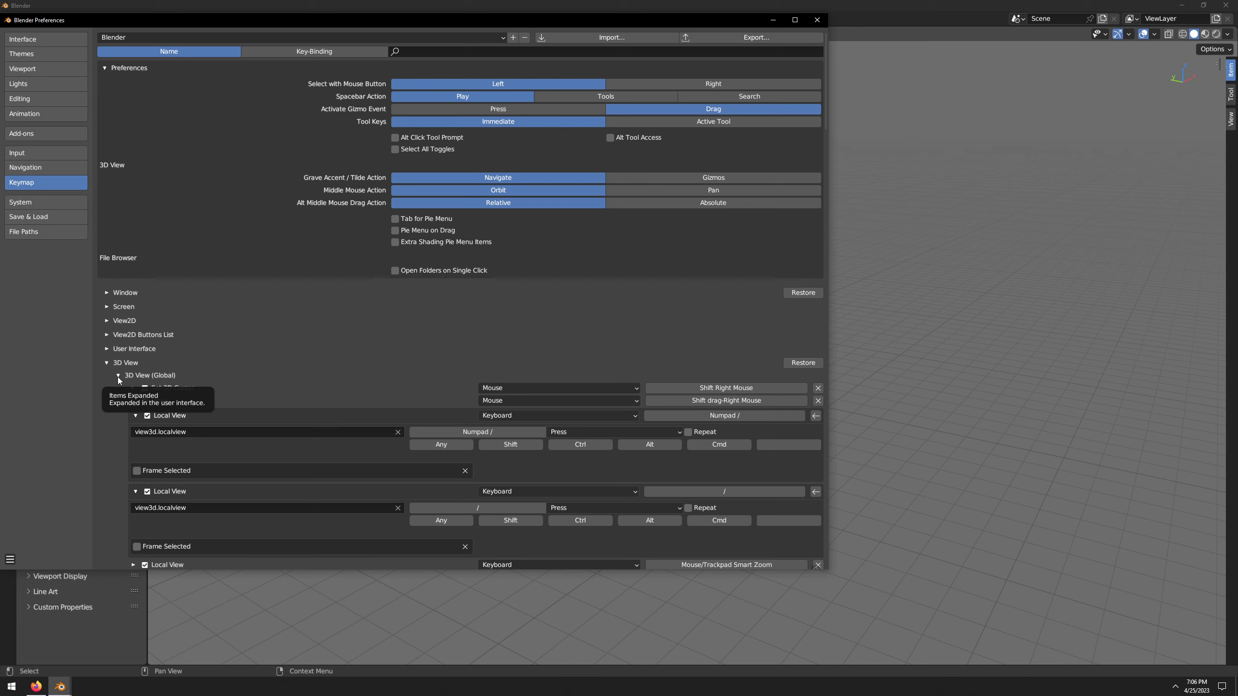
pyautogui.click(118, 376)
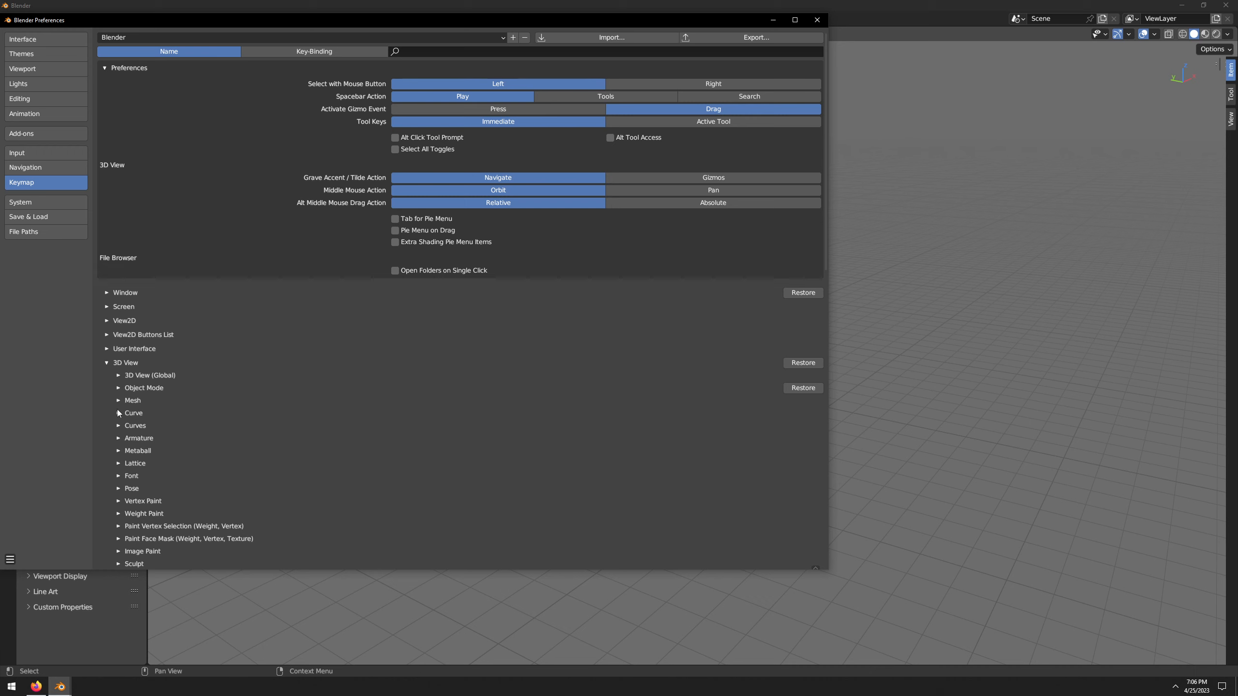
pyautogui.click(118, 401)
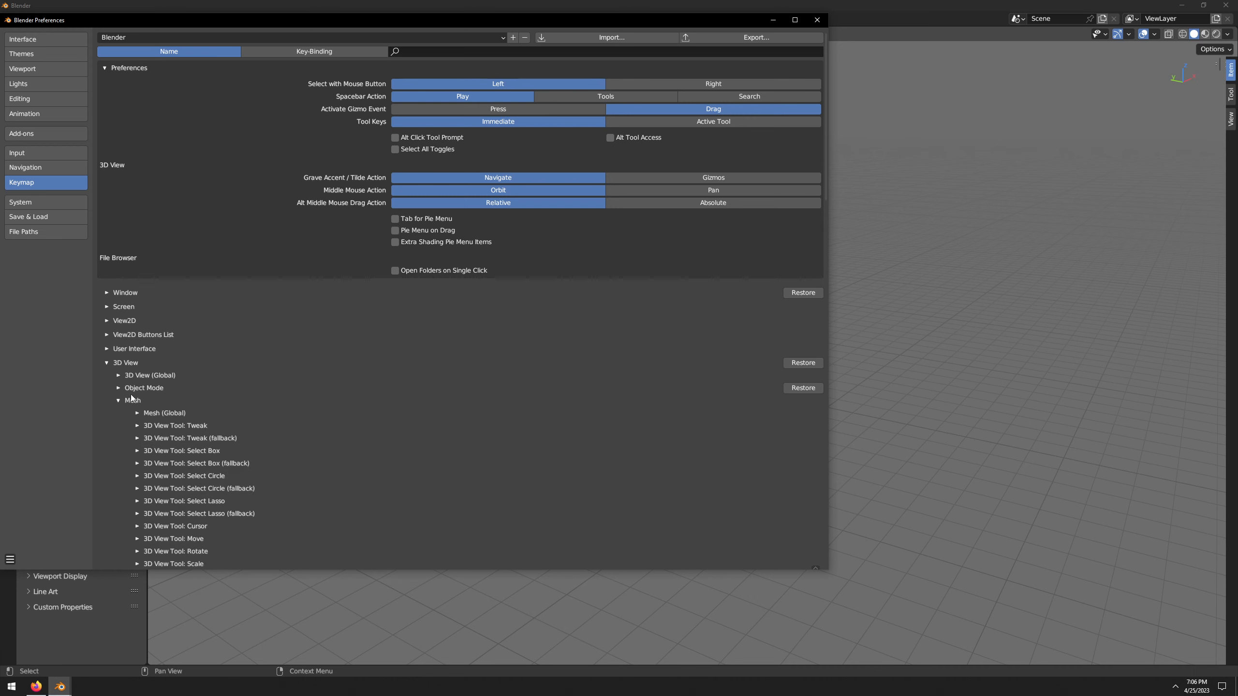
pyautogui.click(163, 415)
# - Add a new entry at the end of the Mesh (Global) keymap with the operator mesh.remove_doubles
pyautogui.scroll(-10, 166, 417)
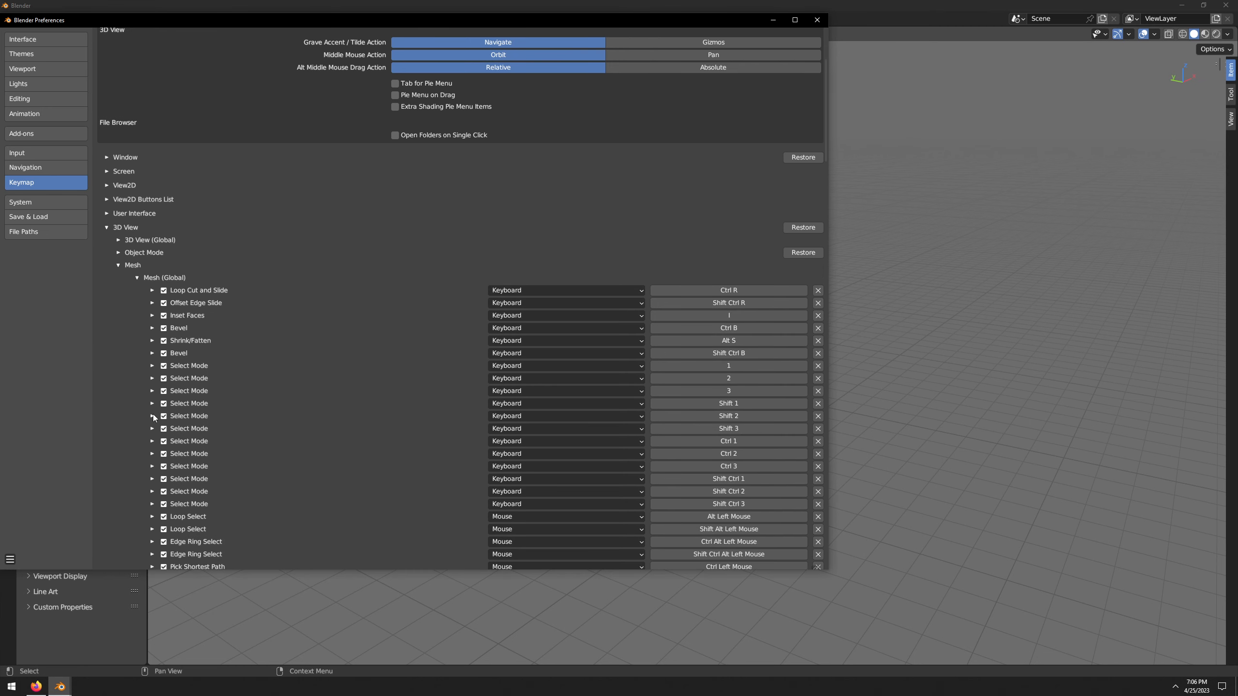
pyautogui.scroll(-15, 168, 418)
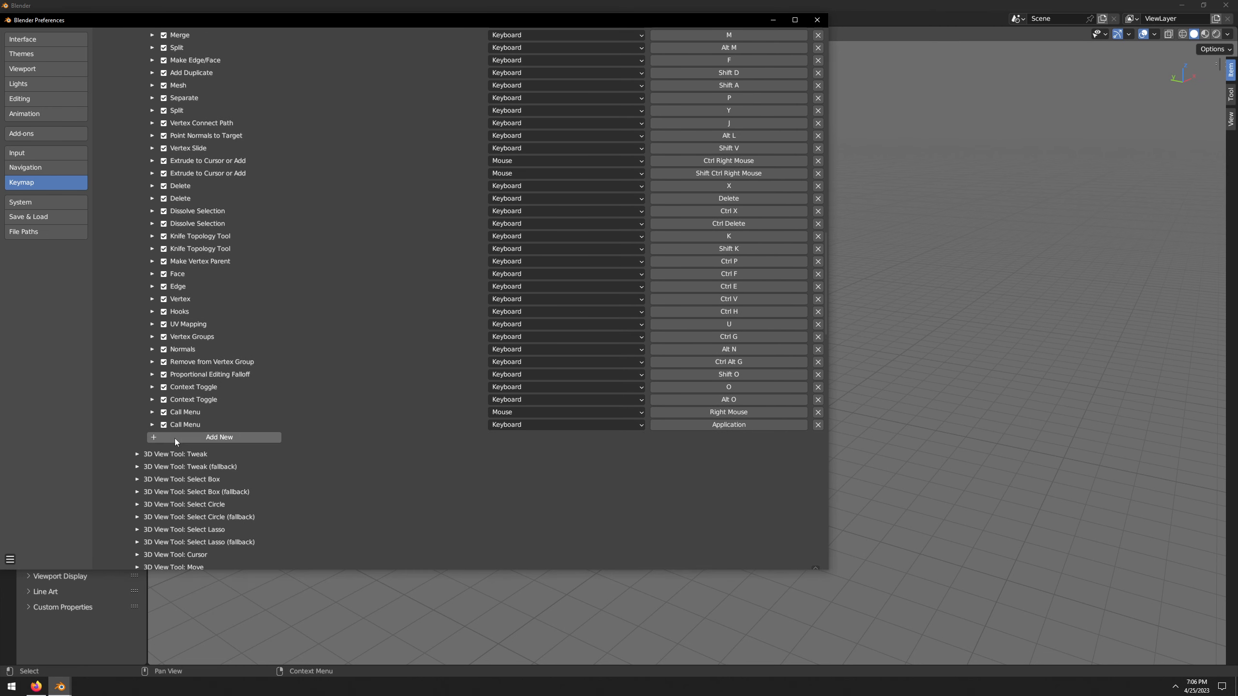
pyautogui.click(174, 439)
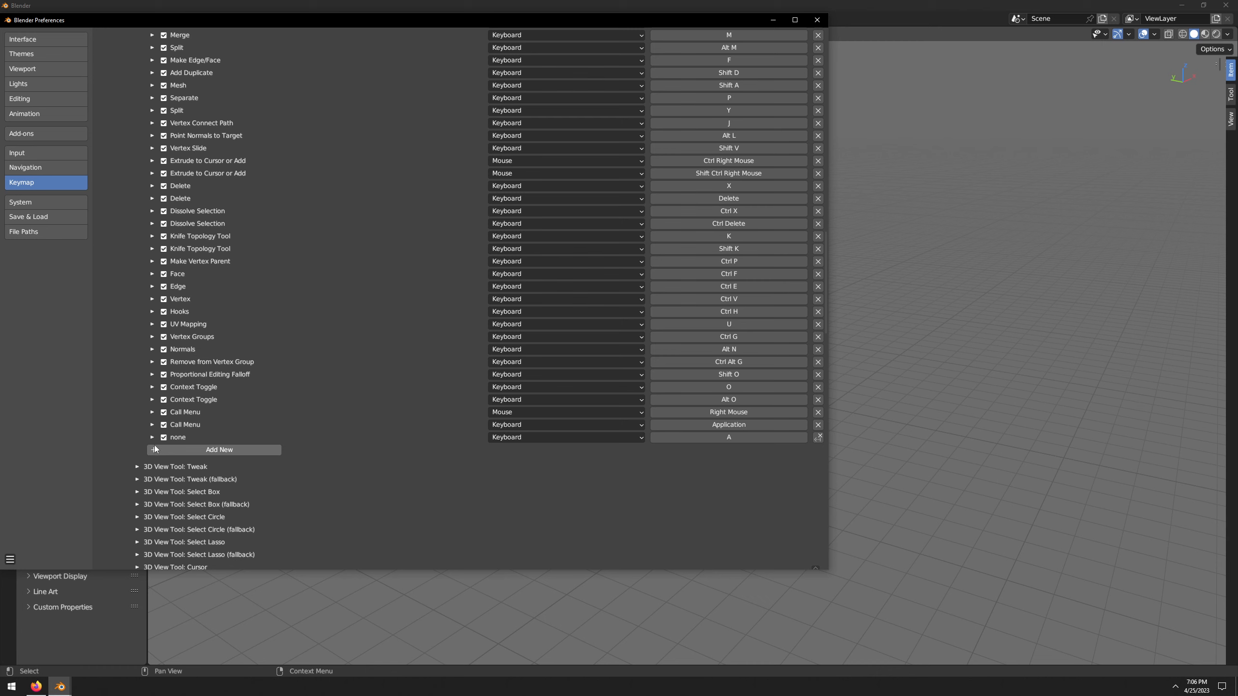
pyautogui.click(151, 438)
pyautogui.click(196, 455)
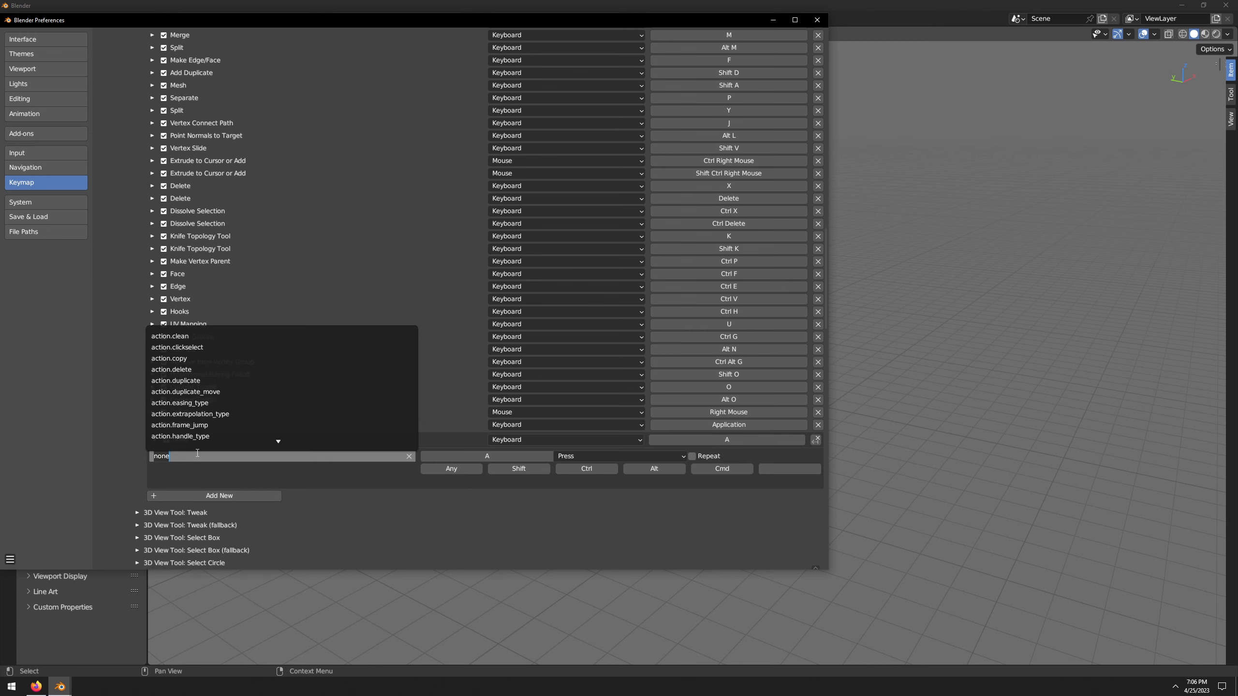
pyautogui.write('mesh')
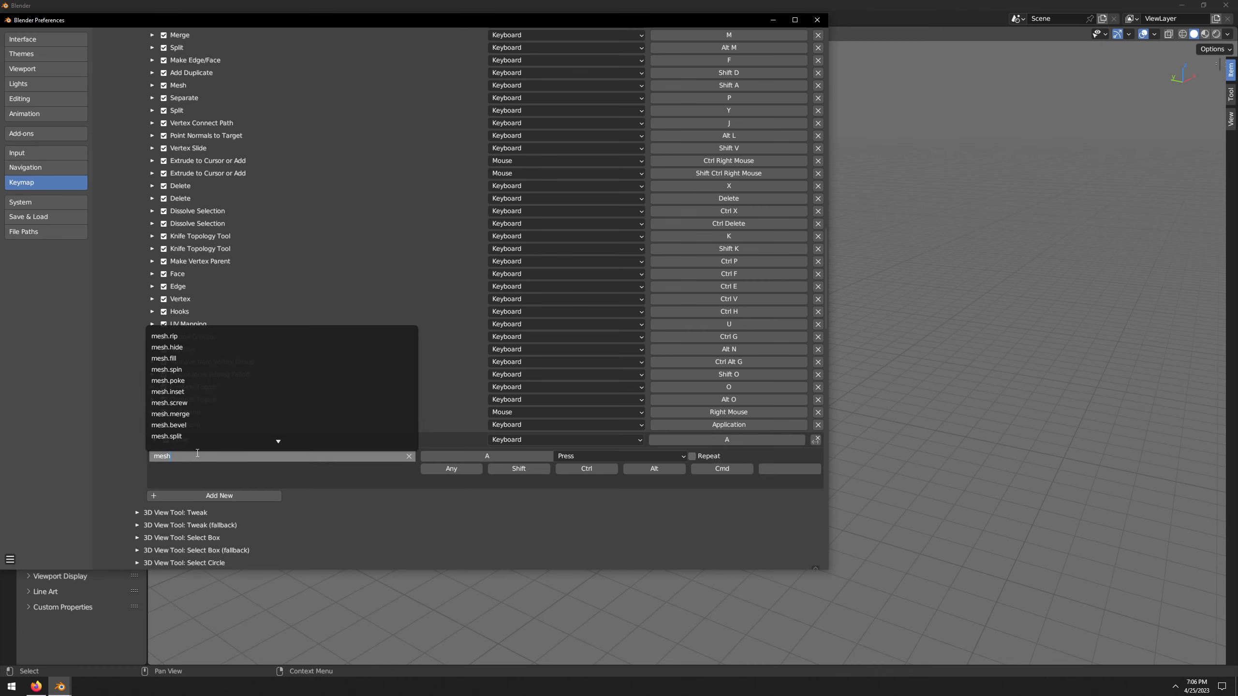
pyautogui.write('.remove_')
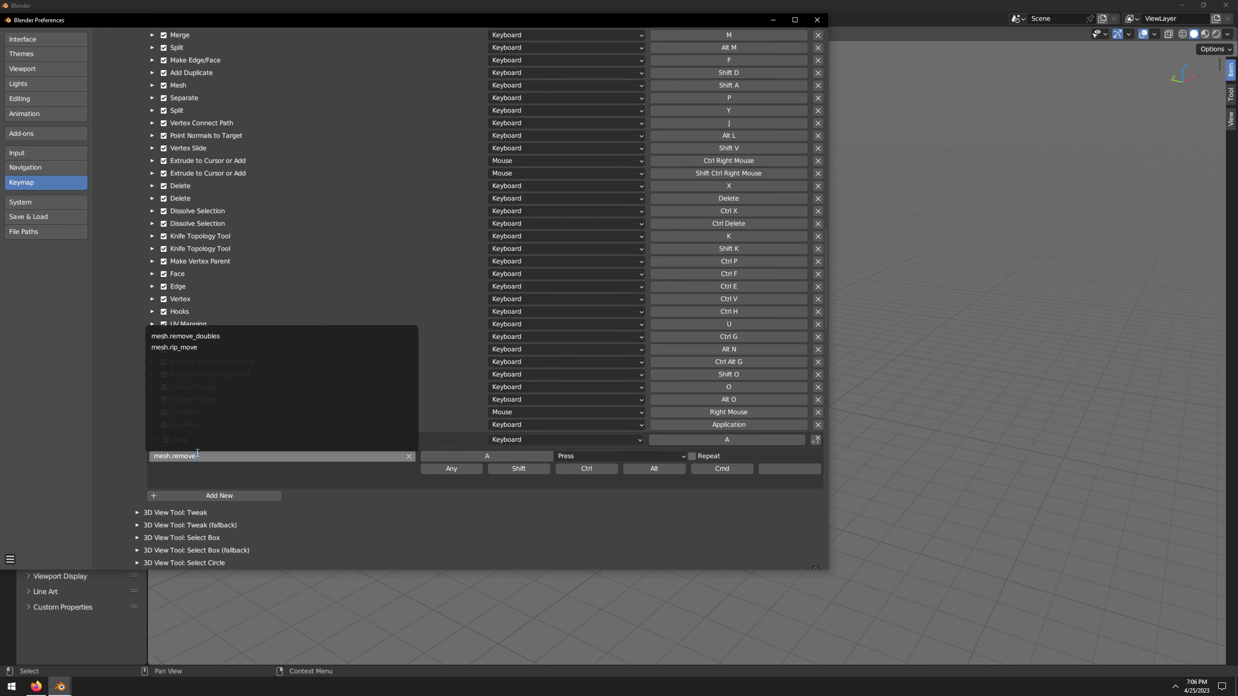
pyautogui.write('doubles')
pyautogui.press('Return')
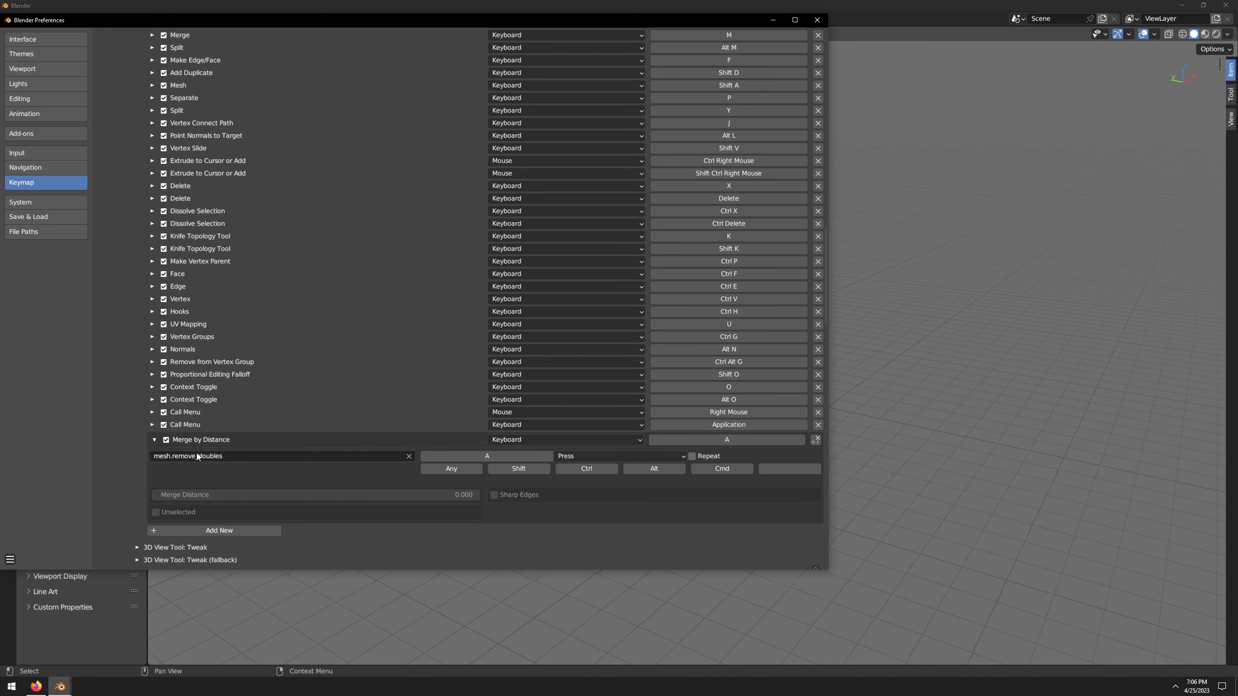
# - Assign Alt S as the shortcut of the new Merge by Distance entry
pyautogui.click(518, 458)
pyautogui.press('s')
pyautogui.click(662, 472)
# - Set the Merge by Distance entry's Merge Distance to 0.01 and save the preferences
pyautogui.scroll(-1, 304, 477)
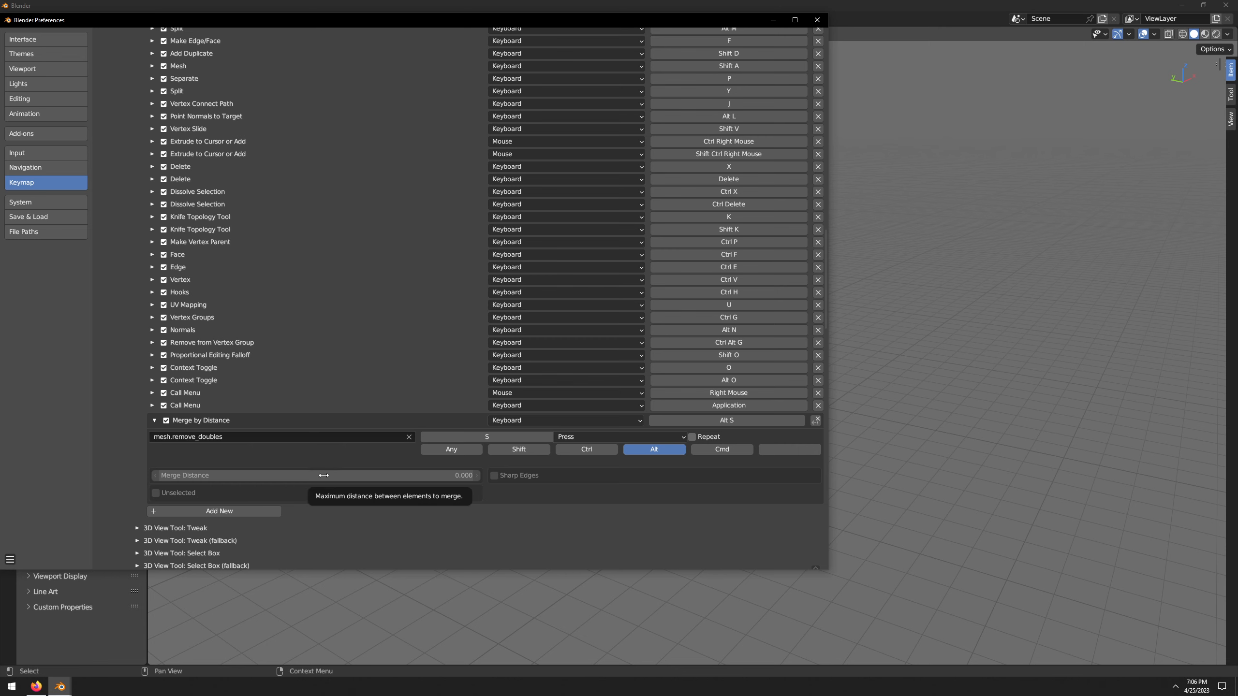
pyautogui.click(423, 477)
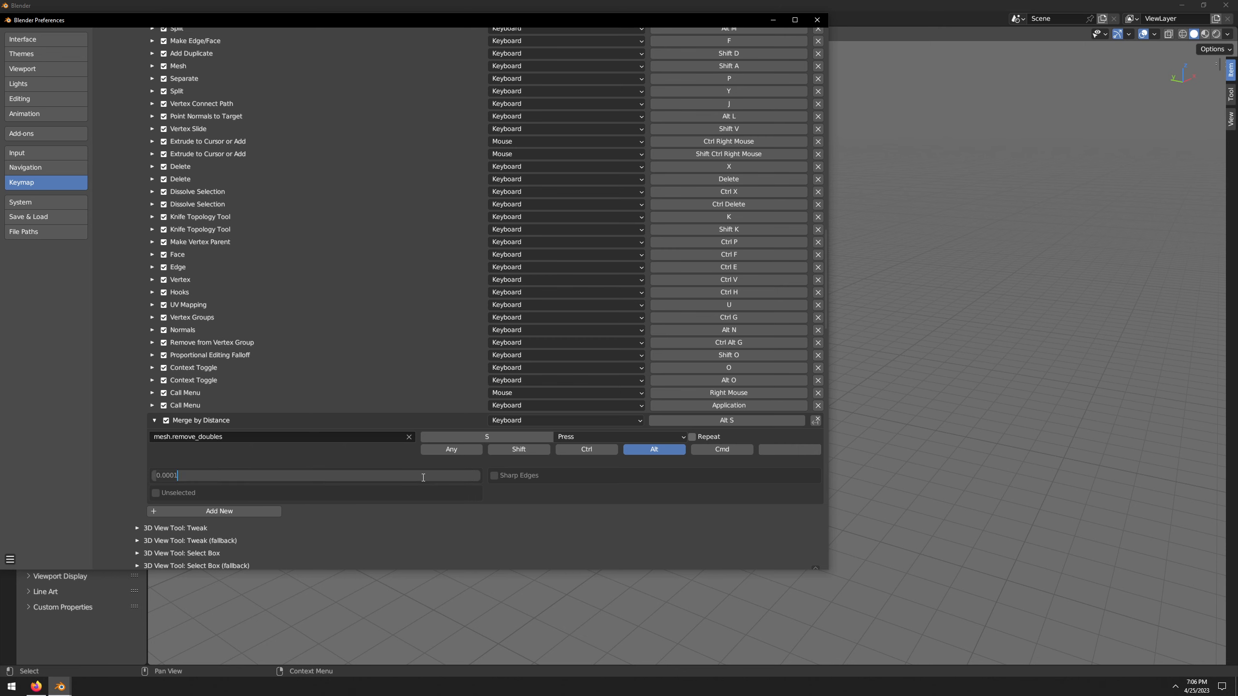
pyautogui.hotkey('ctrl', 'a')
pyautogui.write('0.02')
pyautogui.press('BackSpace')
pyautogui.write('1')
pyautogui.press('Return')
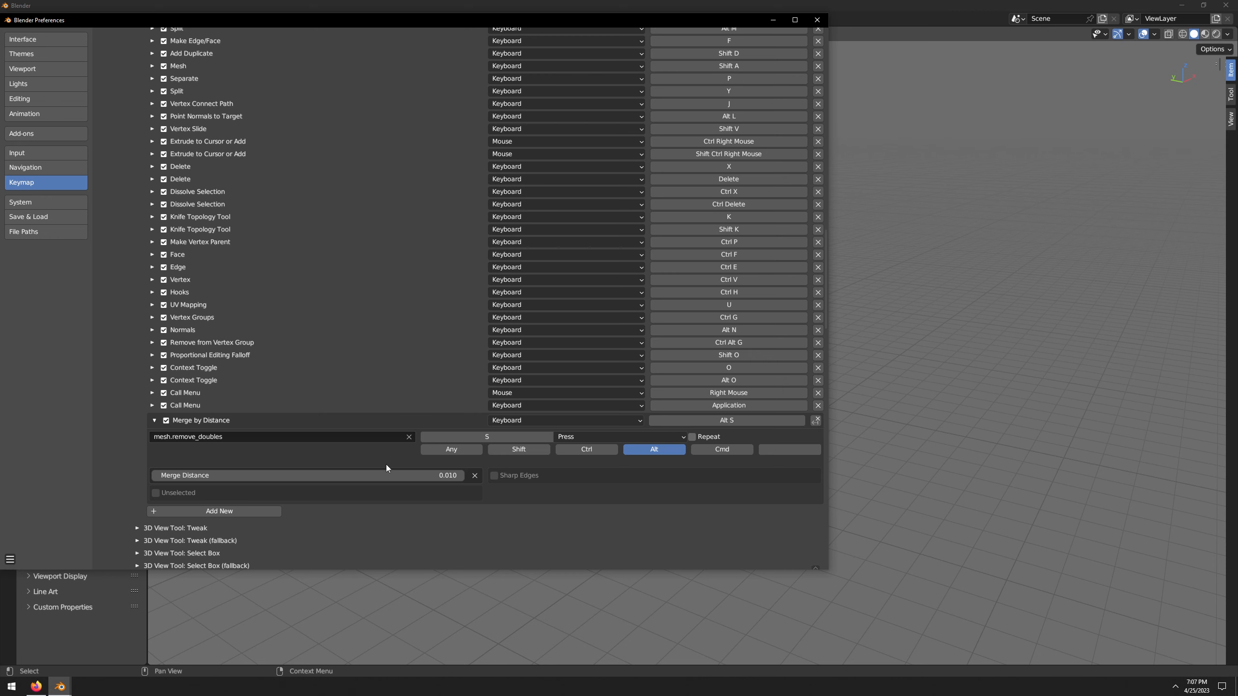
pyautogui.scroll(-2, 385, 464)
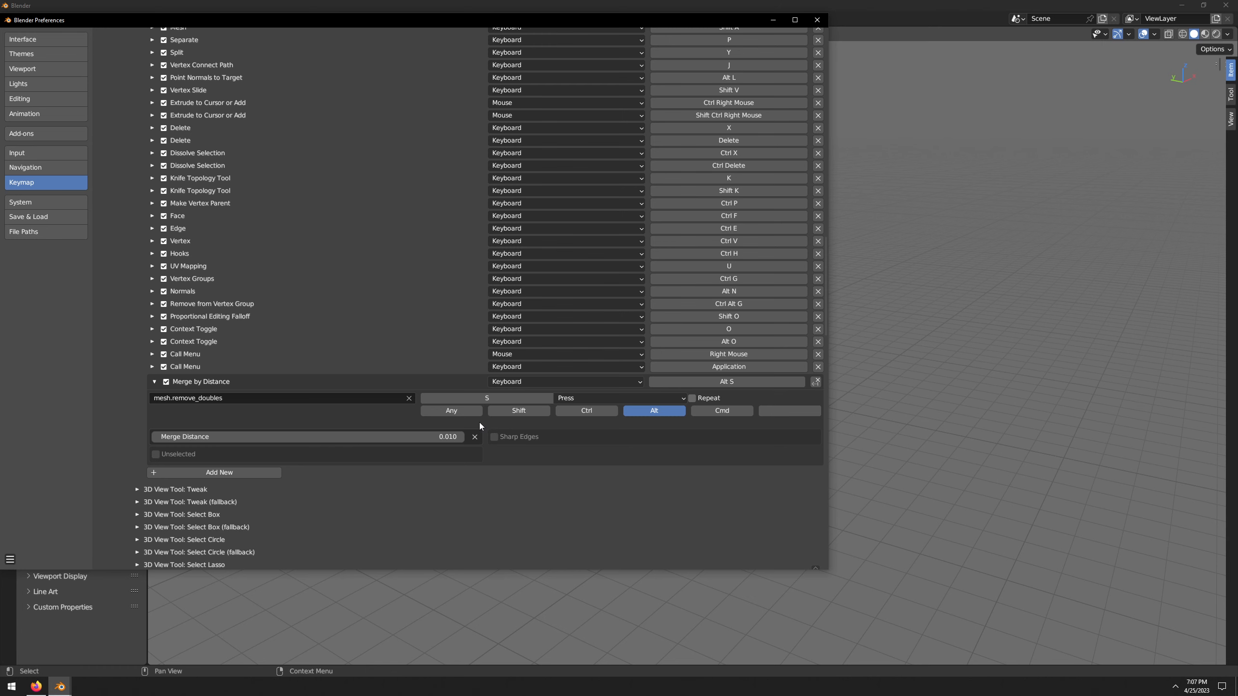
pyautogui.click(10, 560)
pyautogui.click(44, 531)
# - Search the keymap by key-binding for "alt s" to find conflicting shortcuts
pyautogui.scroll(10, 457, 432)
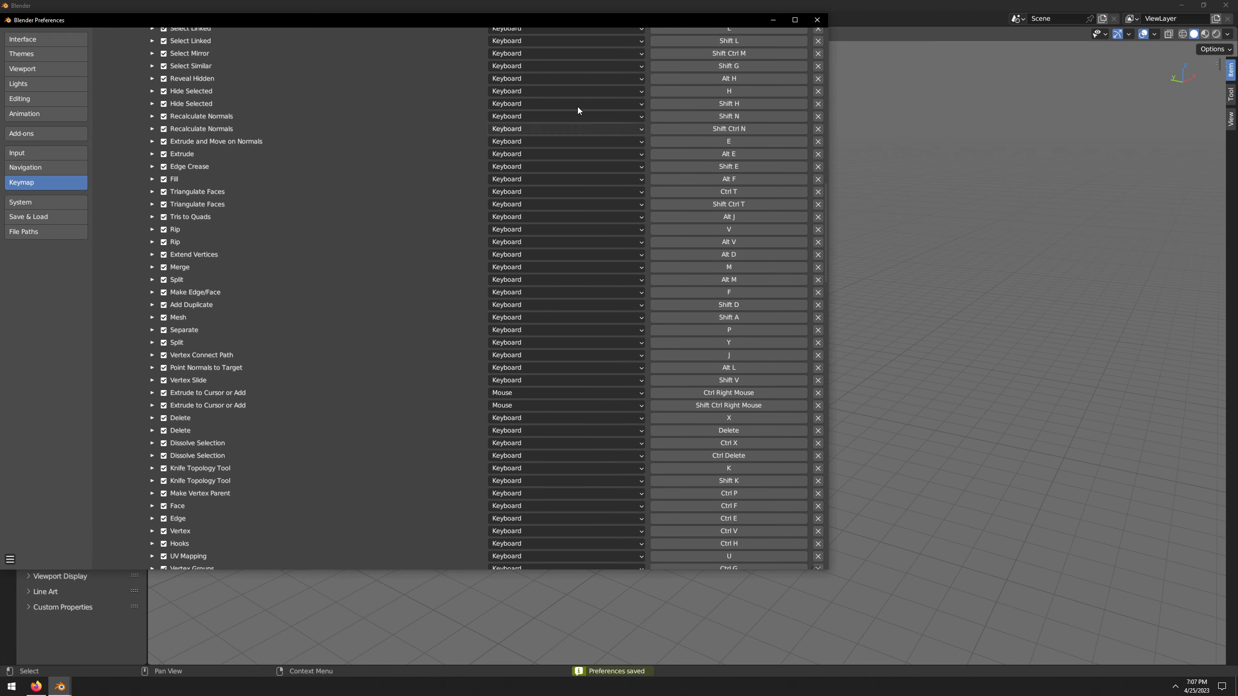
pyautogui.scroll(20, 578, 106)
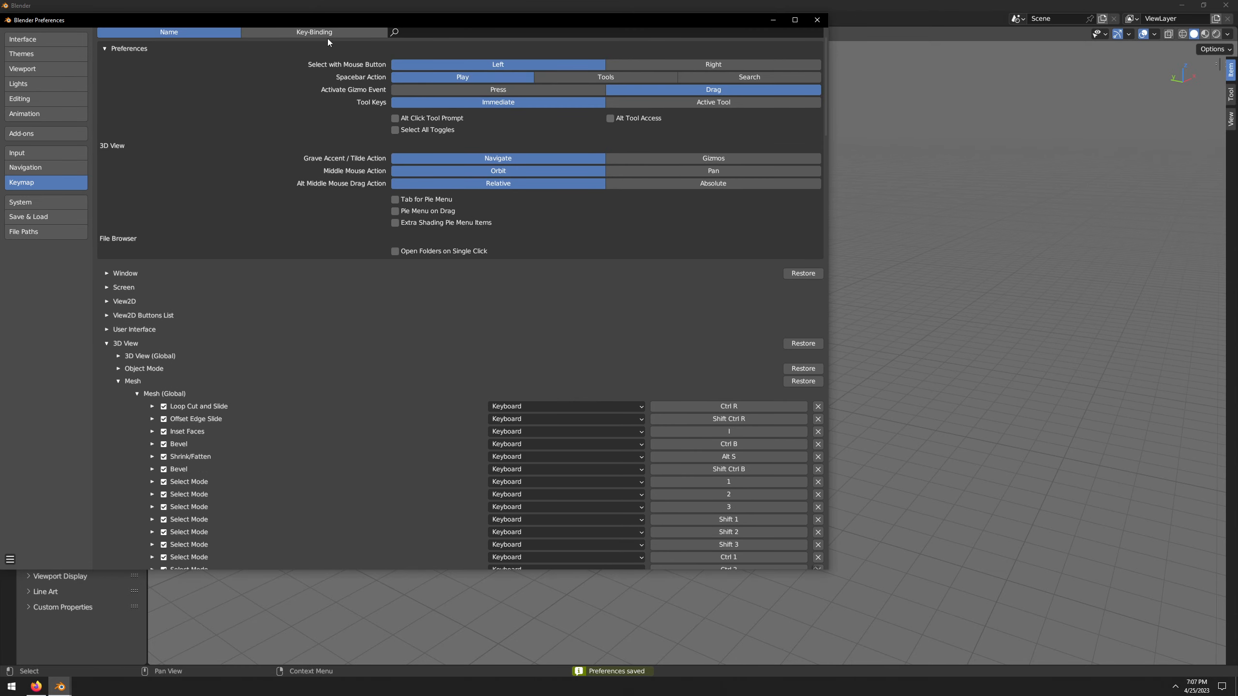
pyautogui.scroll(1, 328, 54)
pyautogui.click(333, 48)
pyautogui.moveTo(336, 20); pyautogui.dragTo(396, 35)
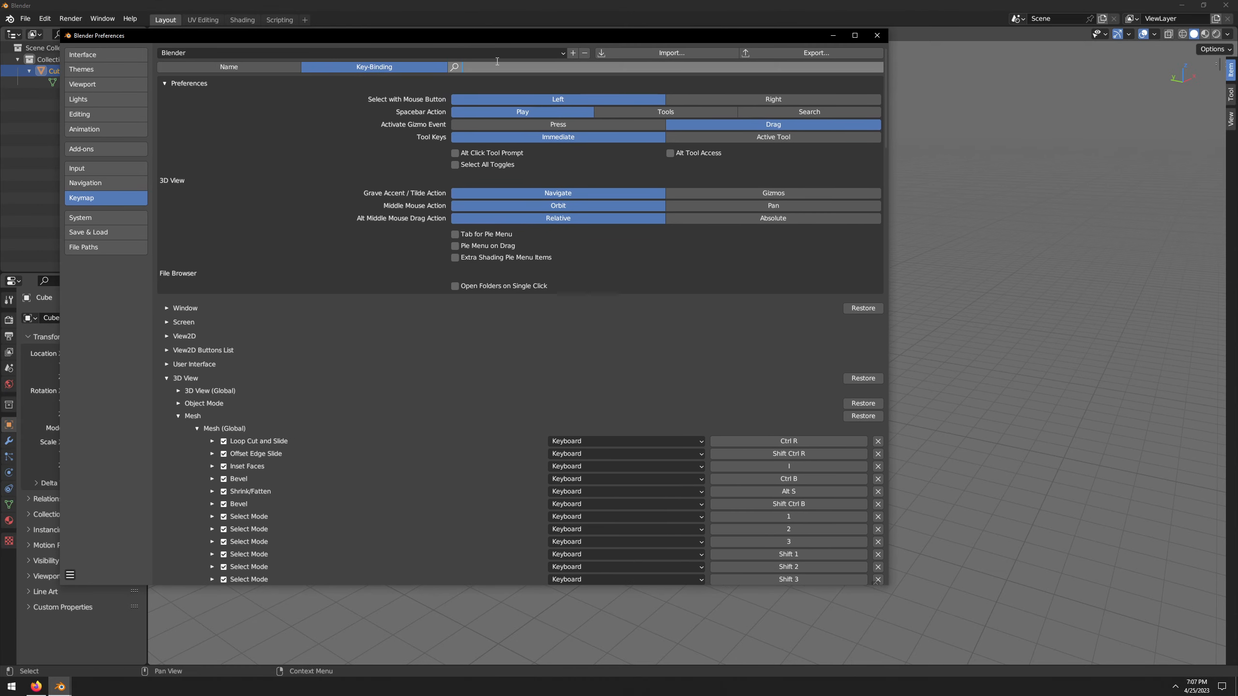
pyautogui.click(497, 61)
pyautogui.write('alt s')
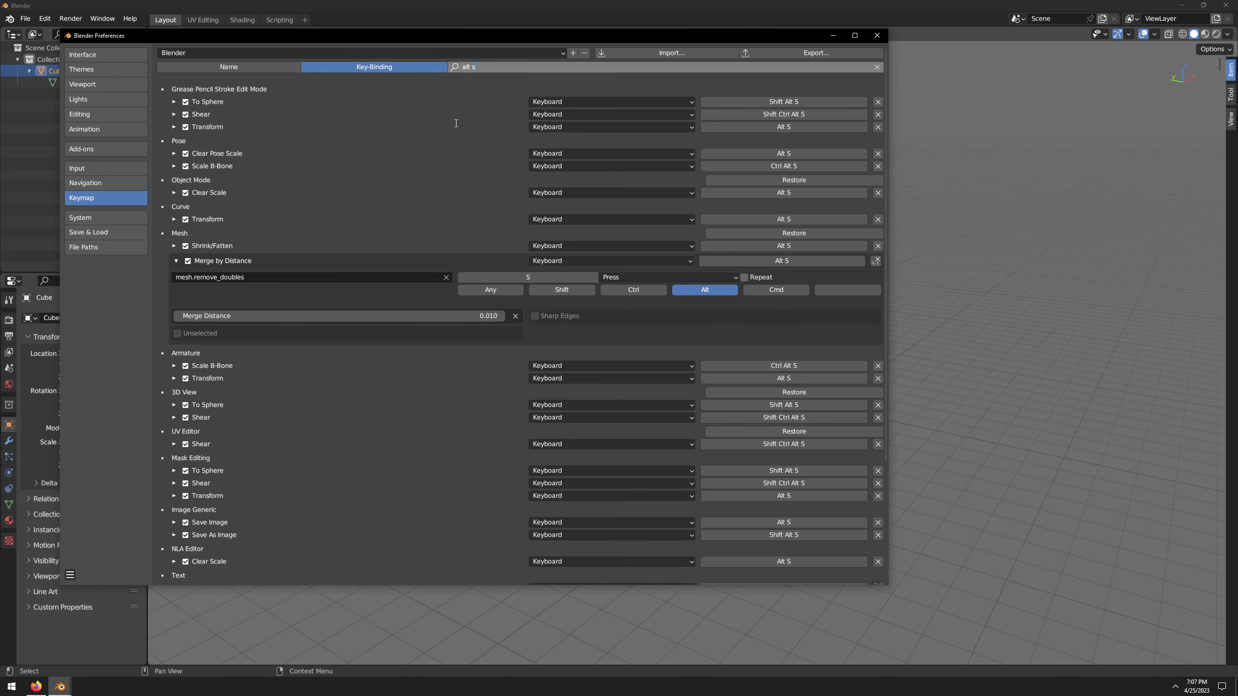
pyautogui.press('Return')
pyautogui.click(174, 246)
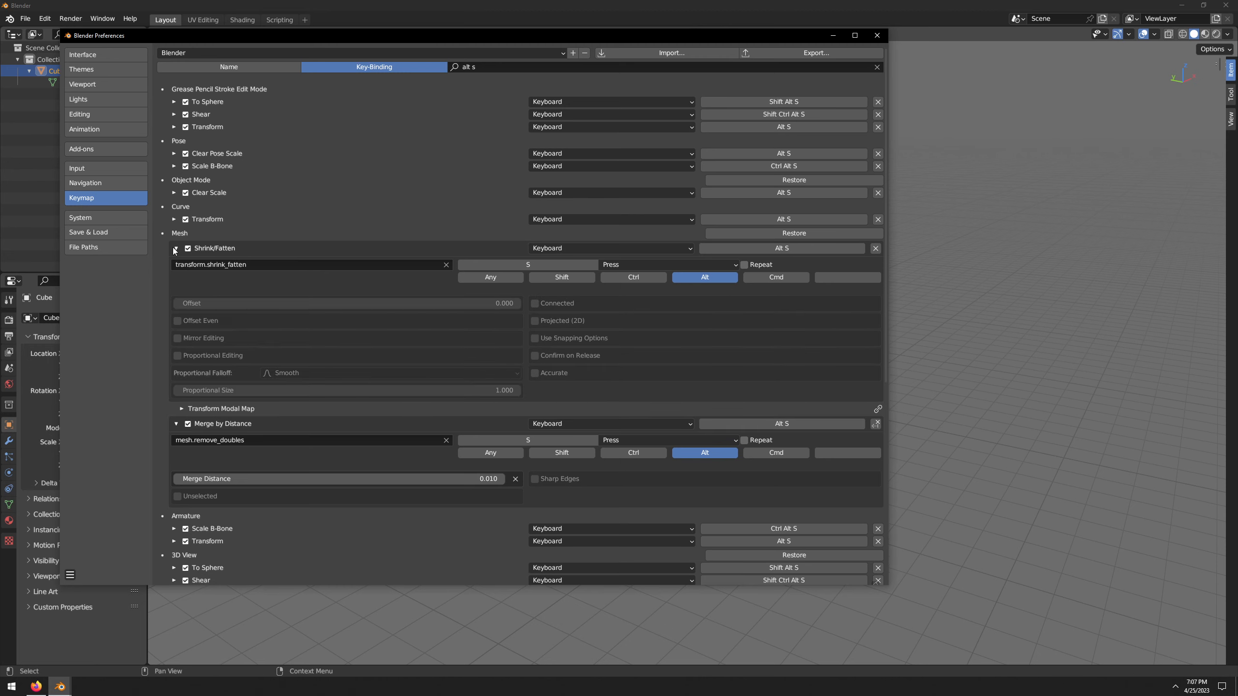
pyautogui.click(174, 245)
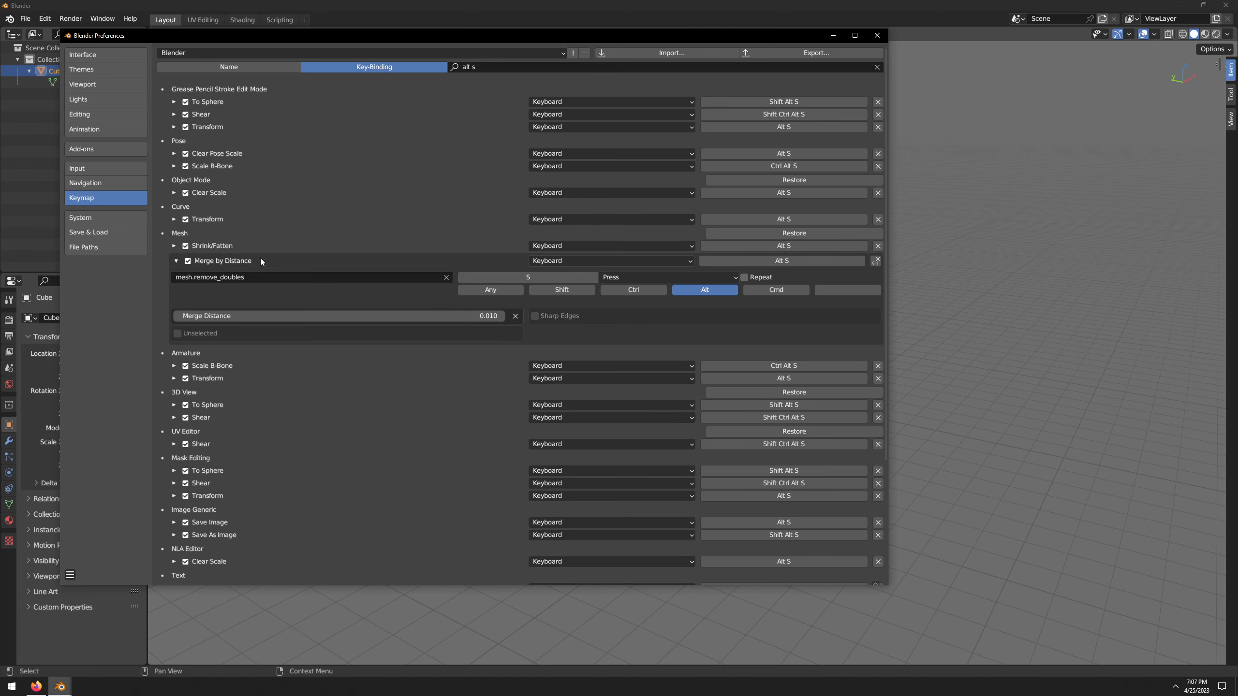
pyautogui.click(878, 245)
pyautogui.click(70, 575)
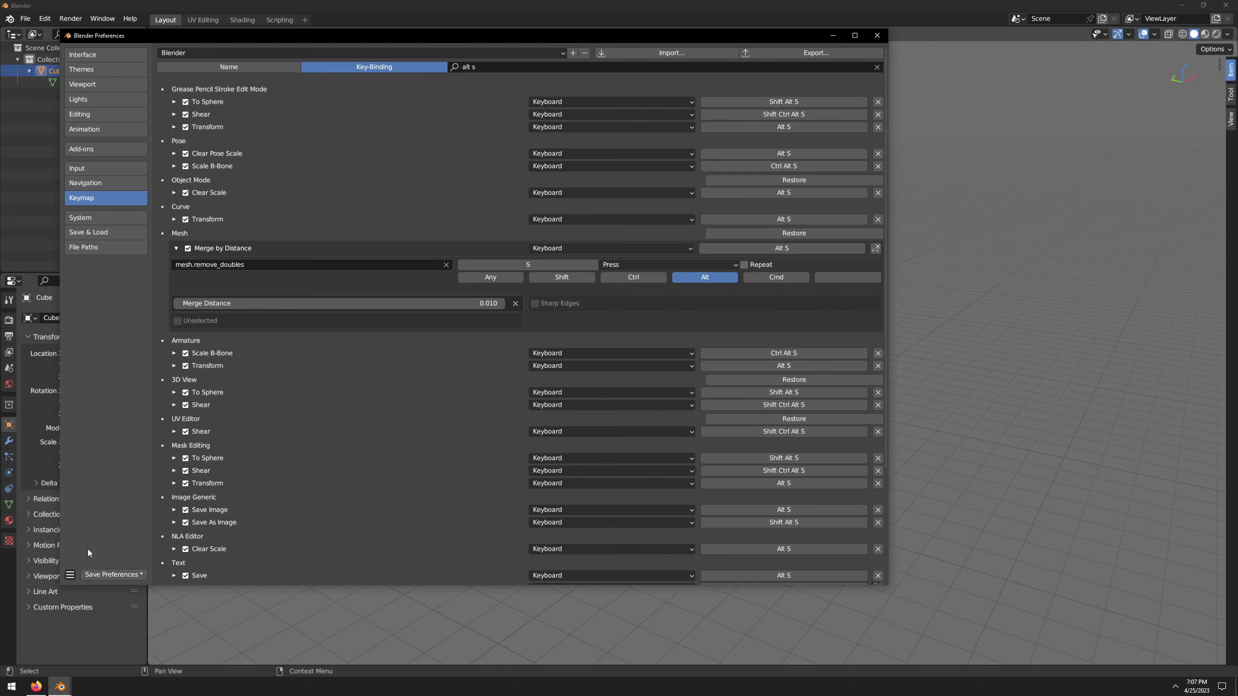
pyautogui.click(80, 545)
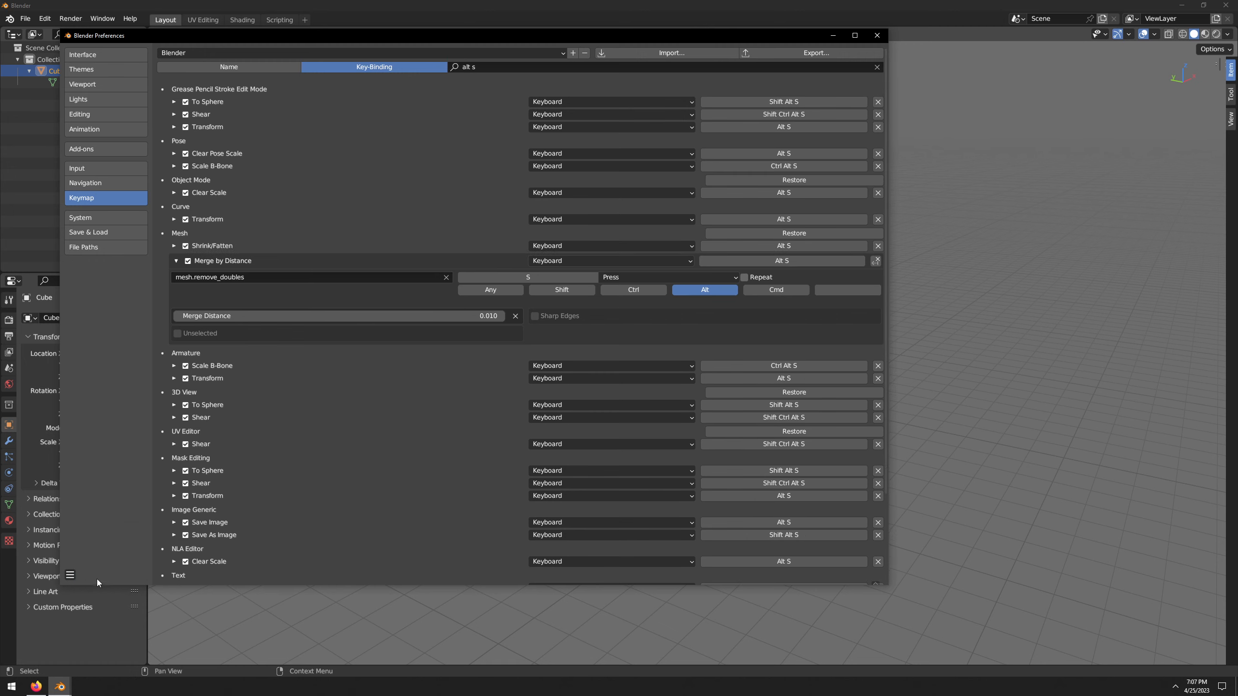
# - Remove the Shrink/Fatten shortcut on Alt S from the Mesh keymap, then save and close the preferences
pyautogui.click(878, 246)
pyautogui.click(70, 575)
pyautogui.click(83, 546)
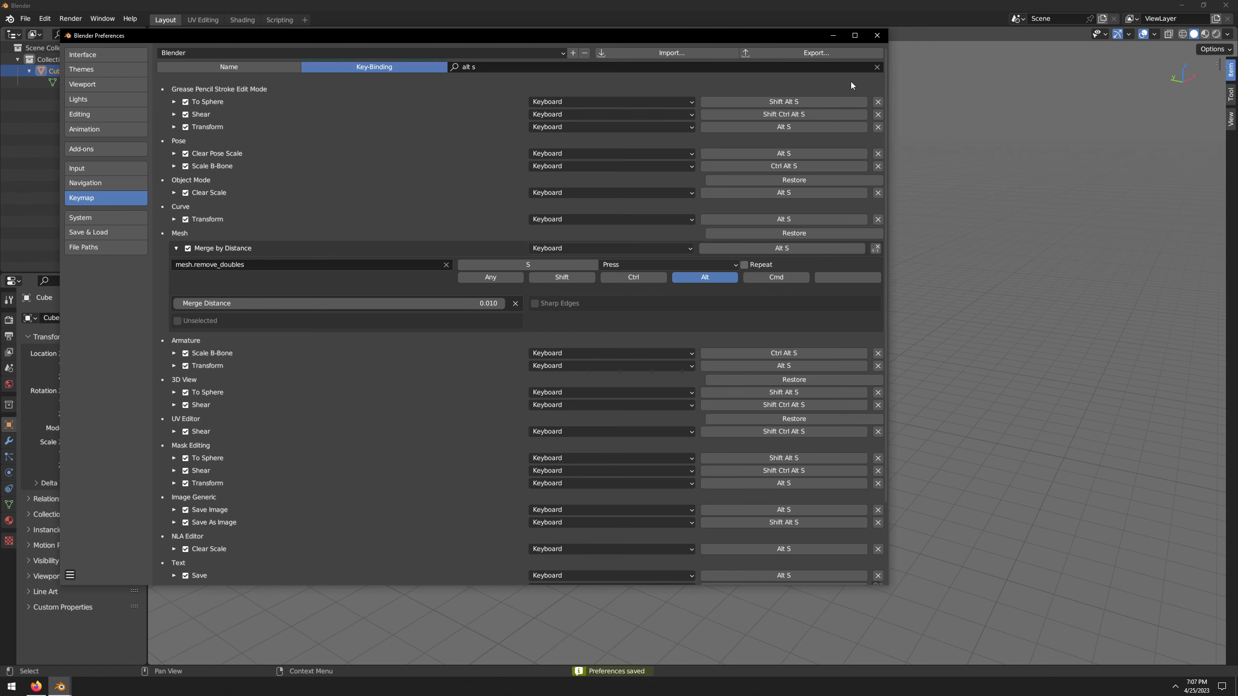
pyautogui.click(876, 36)
# - Enter Edit Mode on the cube, split off its longer top face and move it up along the global Z axis
pyautogui.press('Tab')
pyautogui.click(716, 304)
pyautogui.scroll(4, 722, 322)
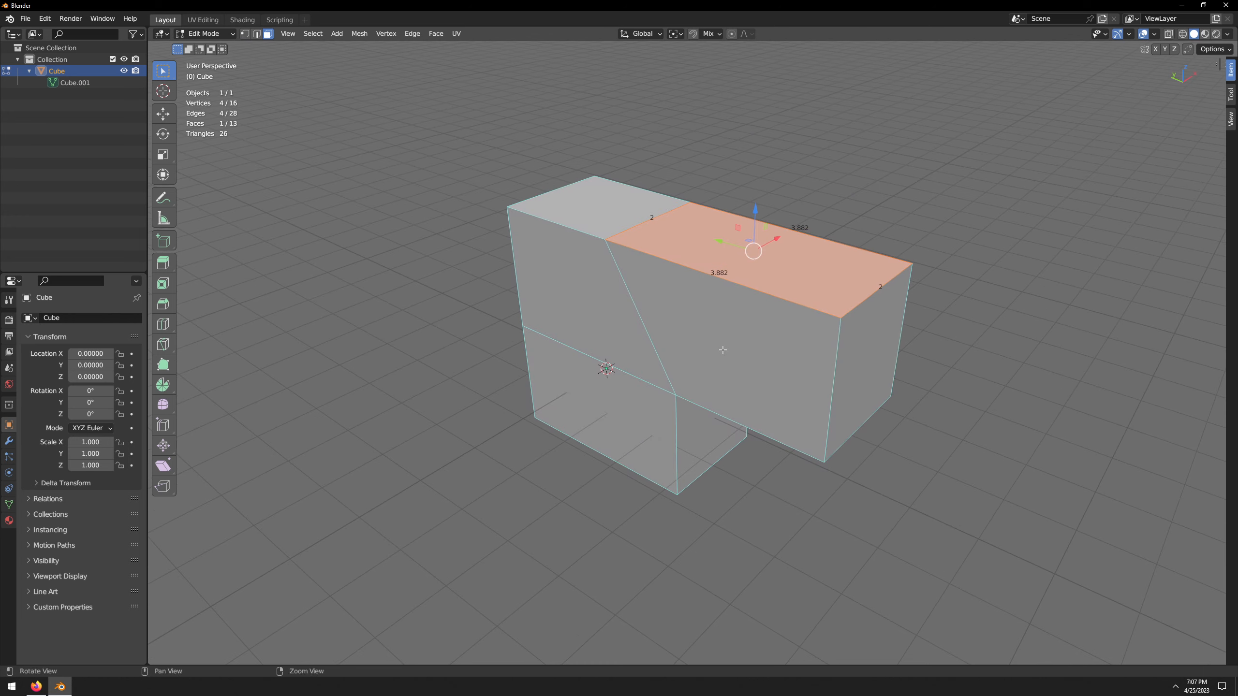
pyautogui.press('e')
pyautogui.moveTo(747, 227); pyautogui.dragTo(750, 189)
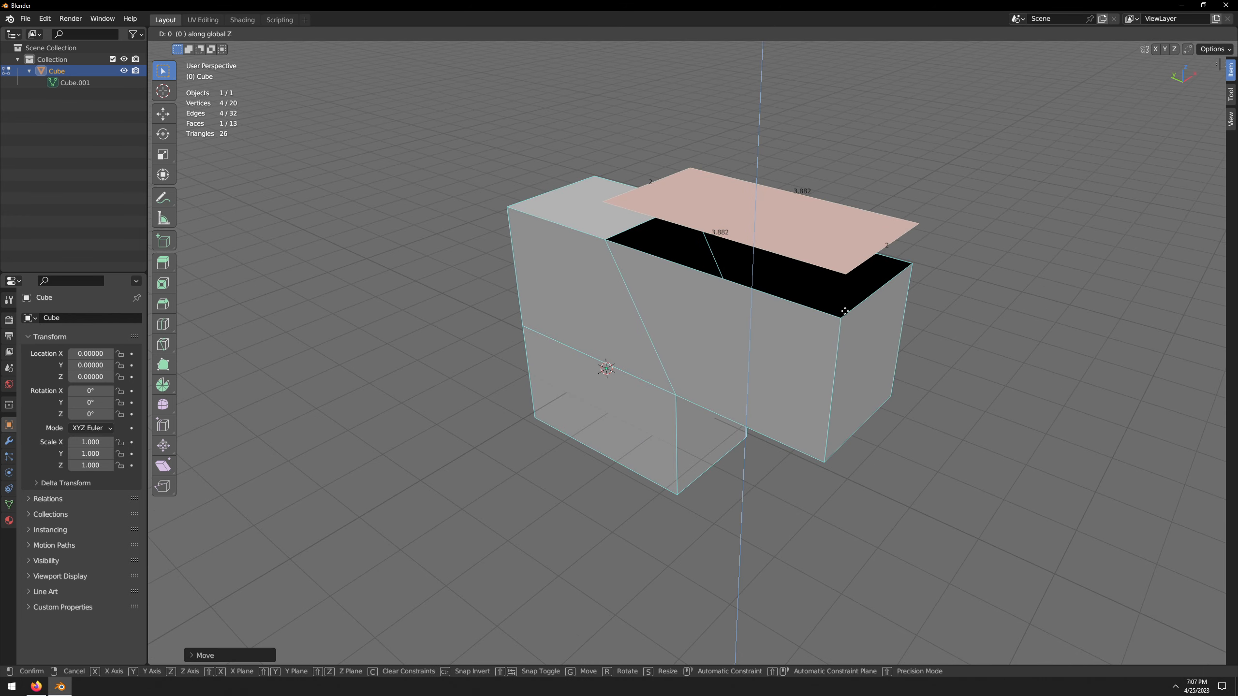
# - Undo the move of the split top face and switch to vertex selection
pyautogui.hotkey('ctrl', 'z')
pyautogui.keyDown('shift'); pyautogui.moveTo(845, 310); pyautogui.dragTo(687, 363, button='middle'); pyautogui.keyUp('shift')
pyautogui.scroll(2, 687, 363)
pyautogui.press('1')
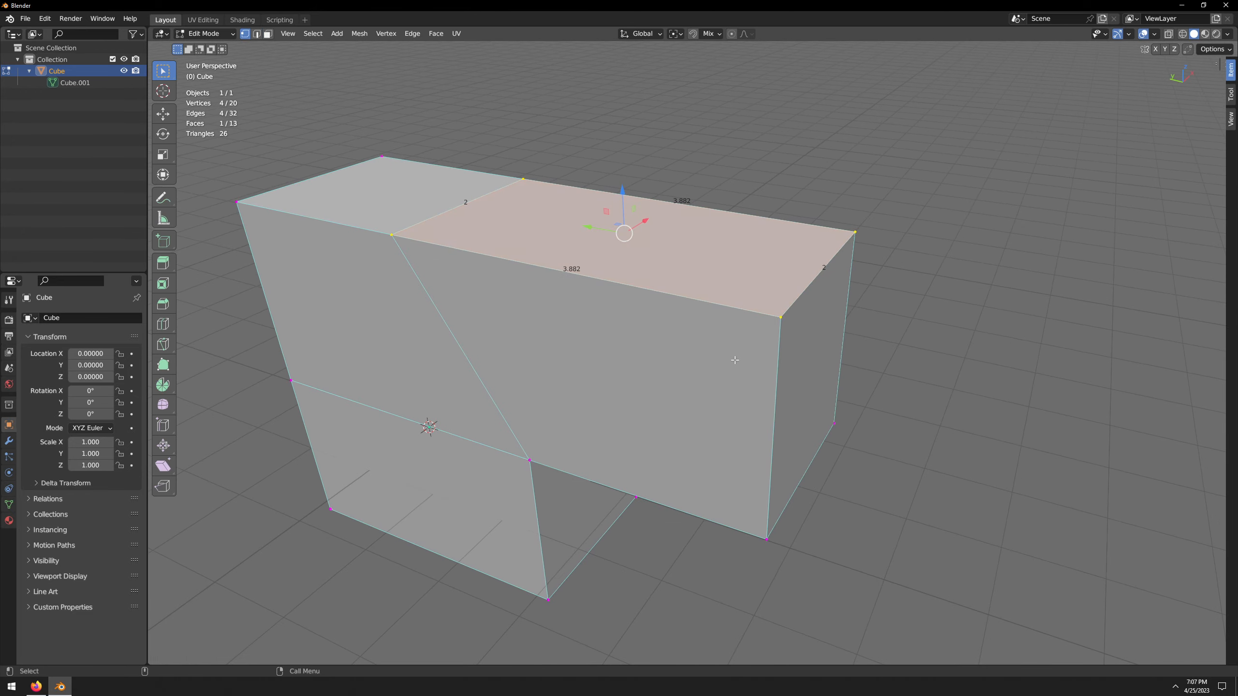
# - Try moving the split top face's near corner vertex away from the cube, and undo the move
pyautogui.click(778, 314)
pyautogui.press('g')
pyautogui.click(804, 332)
pyautogui.hotkey('ctrl', 'z')
# - With X-ray on, merge the duplicate vertices at the longer top face's near corner by distance
pyautogui.hotkey('alt', 'z')
pyautogui.click(856, 354)
pyautogui.scroll(2, 856, 354)
pyautogui.moveTo(857, 354); pyautogui.dragTo(828, 371, button='middle')
pyautogui.moveTo(766, 287); pyautogui.dragTo(870, 388)
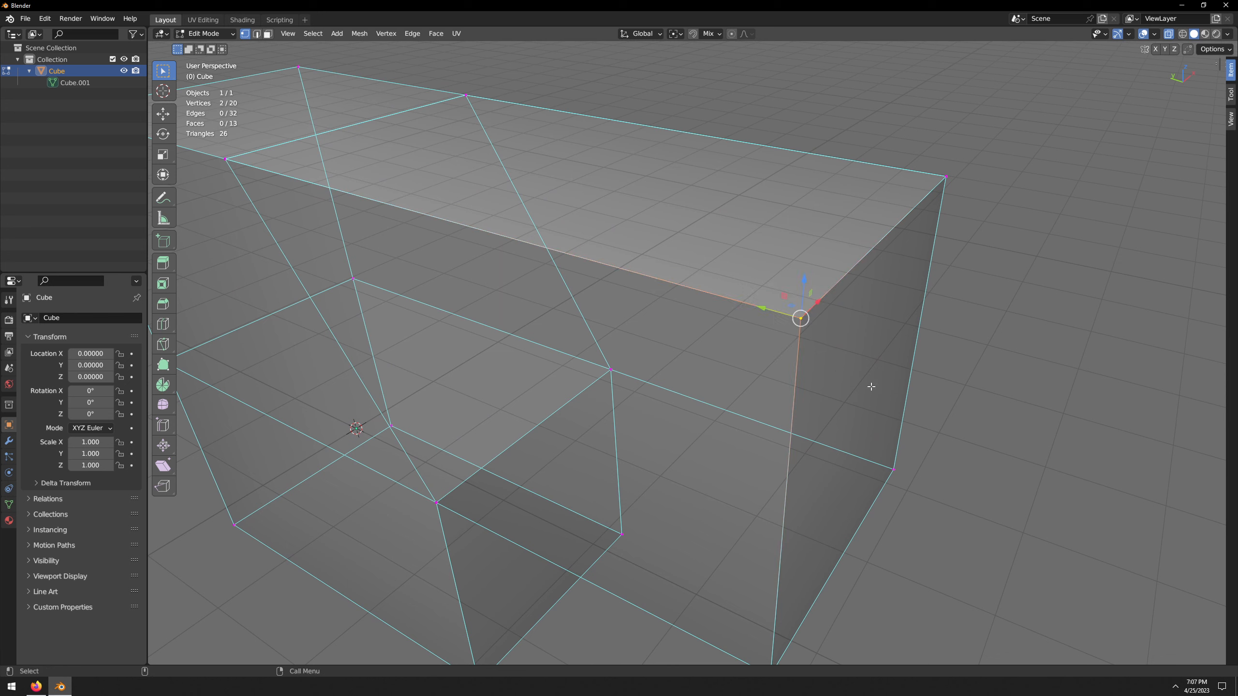
pyautogui.press('m')
pyautogui.press('b')
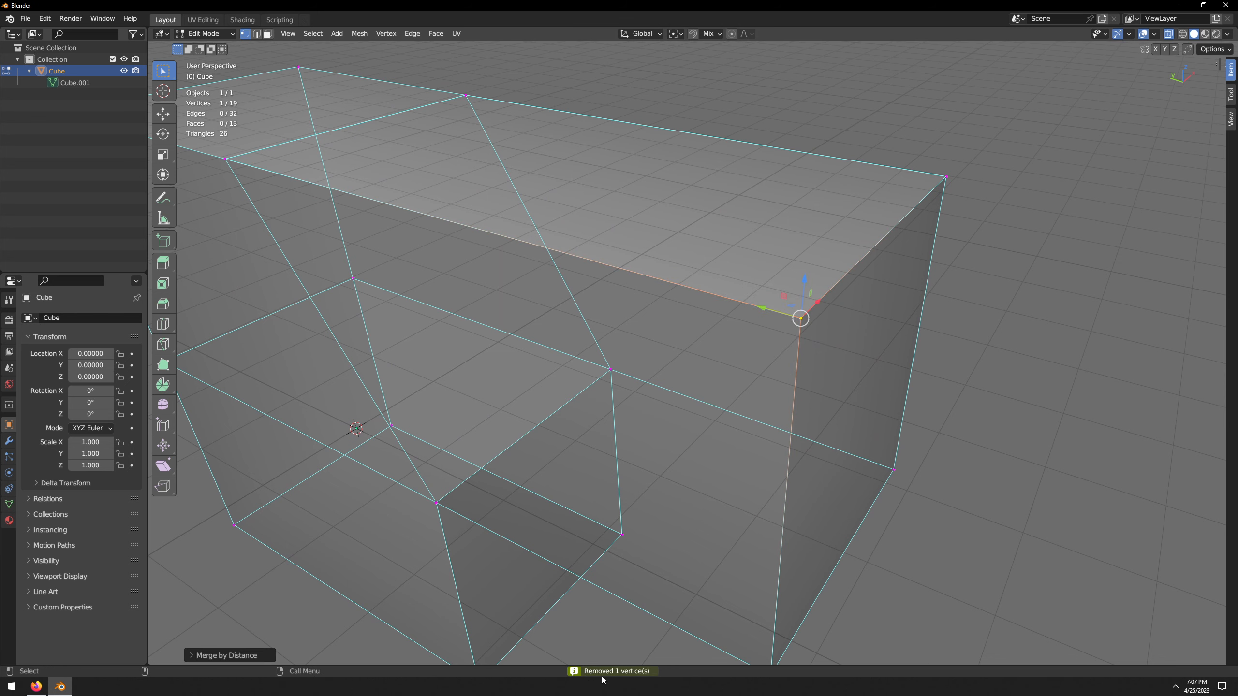
# - Merge the duplicate vertices at each of the longer top face's other three corners by distance
pyautogui.moveTo(921, 152); pyautogui.dragTo(973, 254)
pyautogui.press('m')
pyautogui.press('b')
pyautogui.moveTo(398, 74); pyautogui.dragTo(482, 129)
pyautogui.press('m')
pyautogui.press('b')
pyautogui.keyDown('shift'); pyautogui.moveTo(407, 215); pyautogui.dragTo(511, 239, button='middle'); pyautogui.keyUp('shift')
pyautogui.moveTo(348, 166); pyautogui.dragTo(441, 249)
pyautogui.press('m')
pyautogui.press('b')
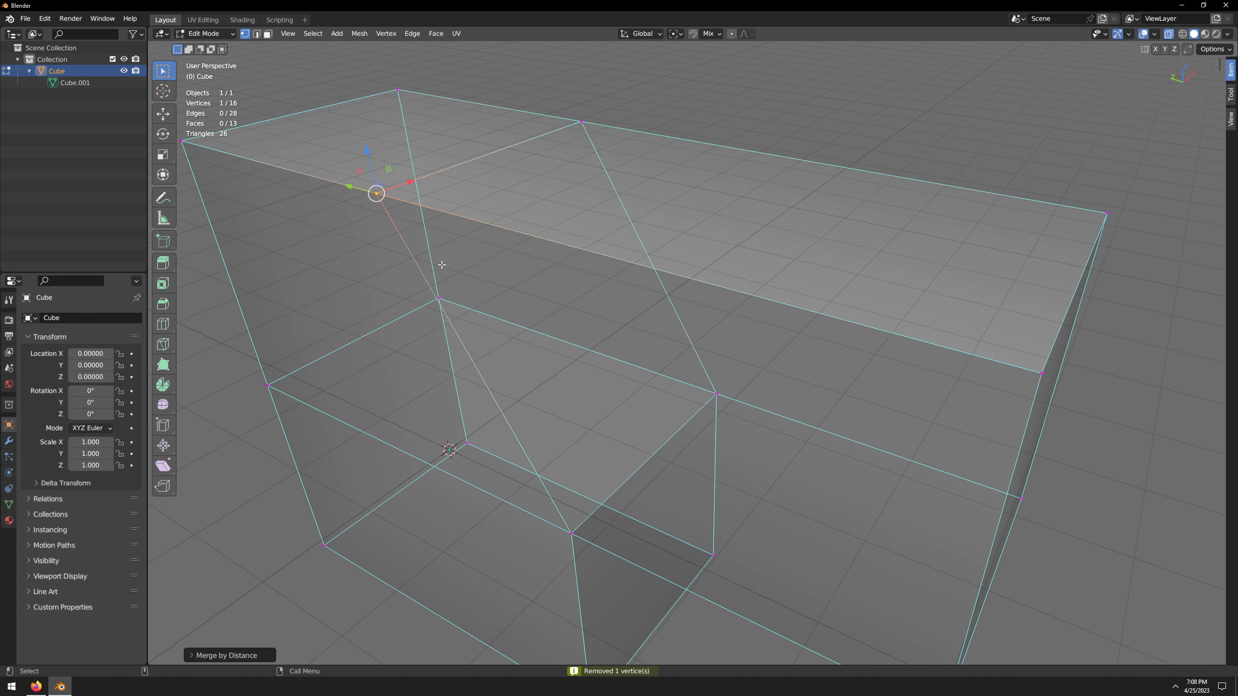
pyautogui.rightClick(529, 292)
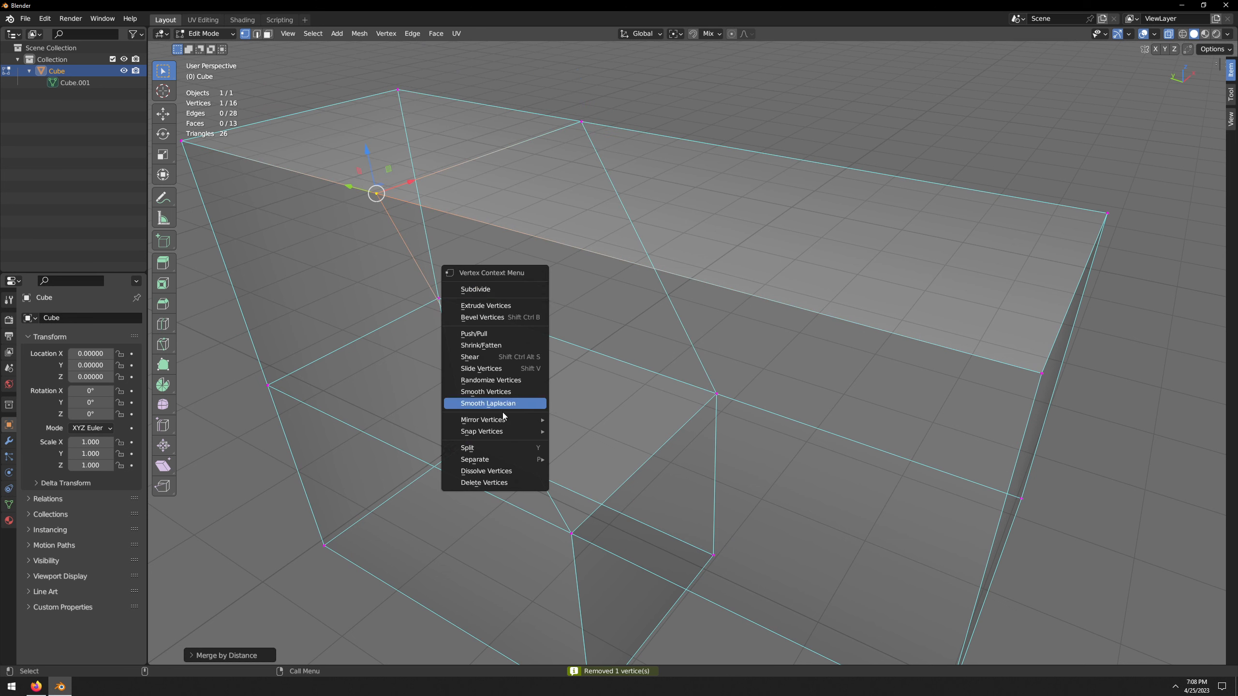
pyautogui.press('Escape')
pyautogui.press('m')
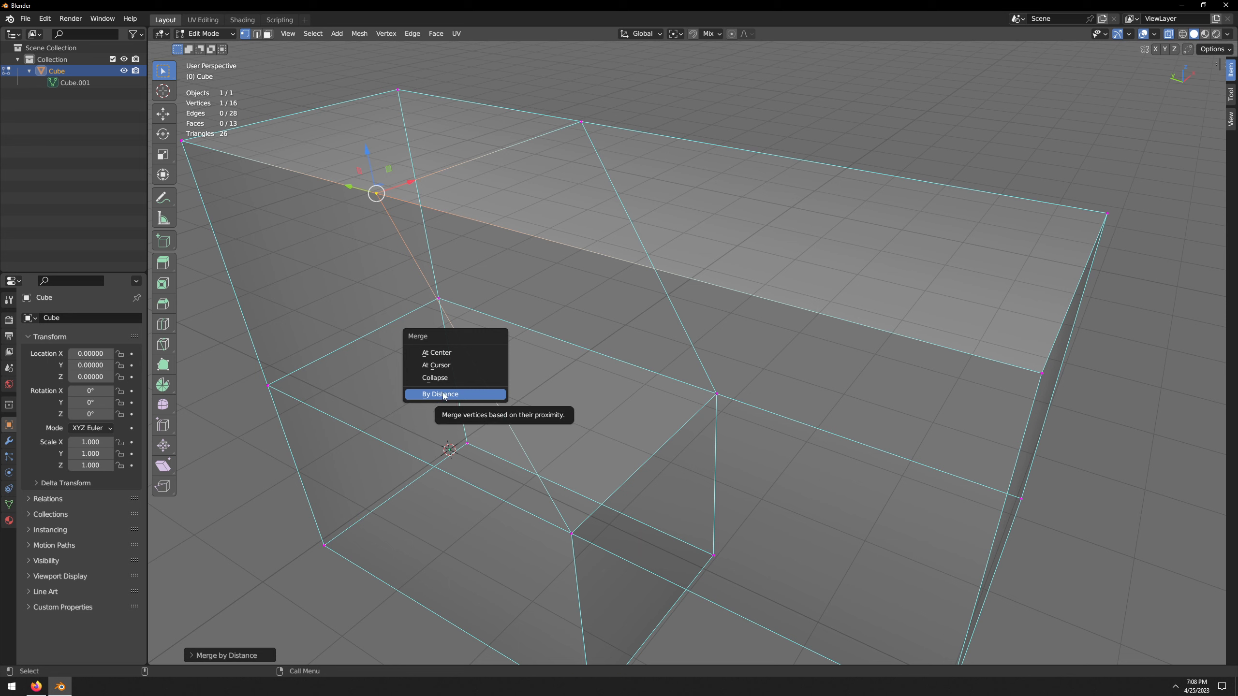
pyautogui.click(1108, 320)
# - Repeat Merge by Distance on the longer top face's two inner corners, then turn X-ray off
pyautogui.moveTo(343, 168); pyautogui.dragTo(407, 217)
pyautogui.hotkey('shift', 'r')
pyautogui.moveTo(550, 97); pyautogui.dragTo(604, 149)
pyautogui.hotkey('shift', 'r')
pyautogui.scroll(-5, 465, 251)
pyautogui.hotkey('alt', 'z')
pyautogui.hotkey('alt', 'a')
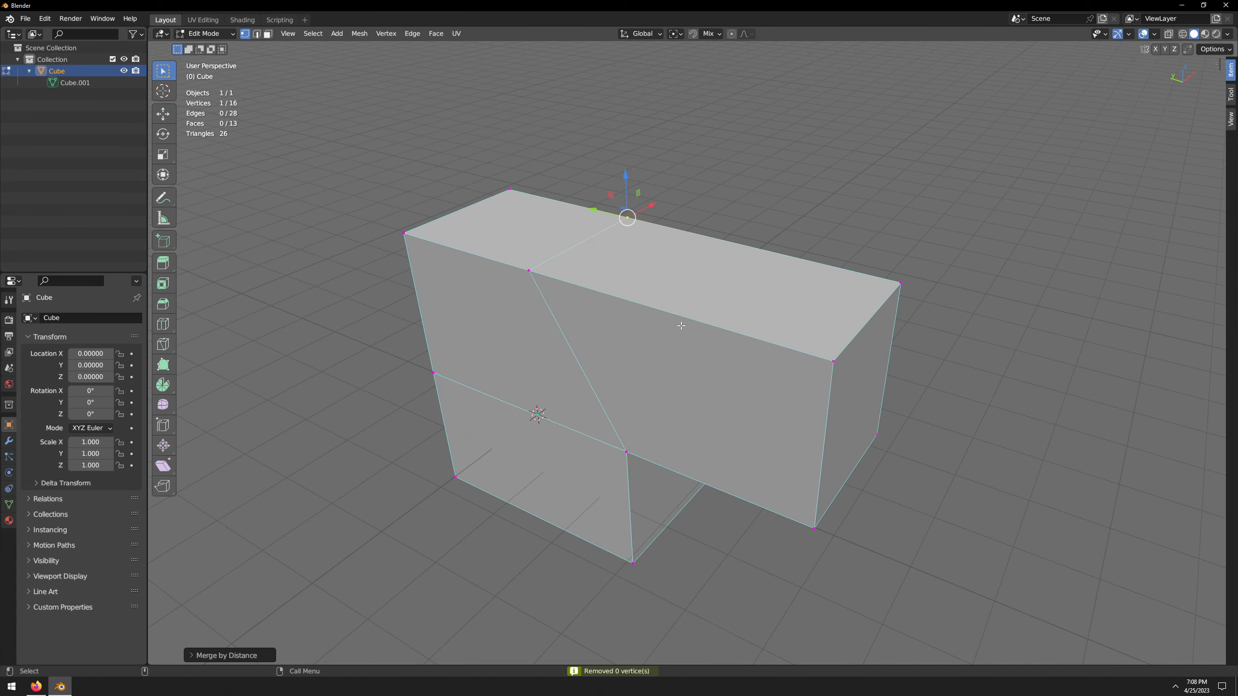
# - Select the longer top face, split it from the cube and raise it along the global Z axis
pyautogui.press('3')
pyautogui.click(708, 319)
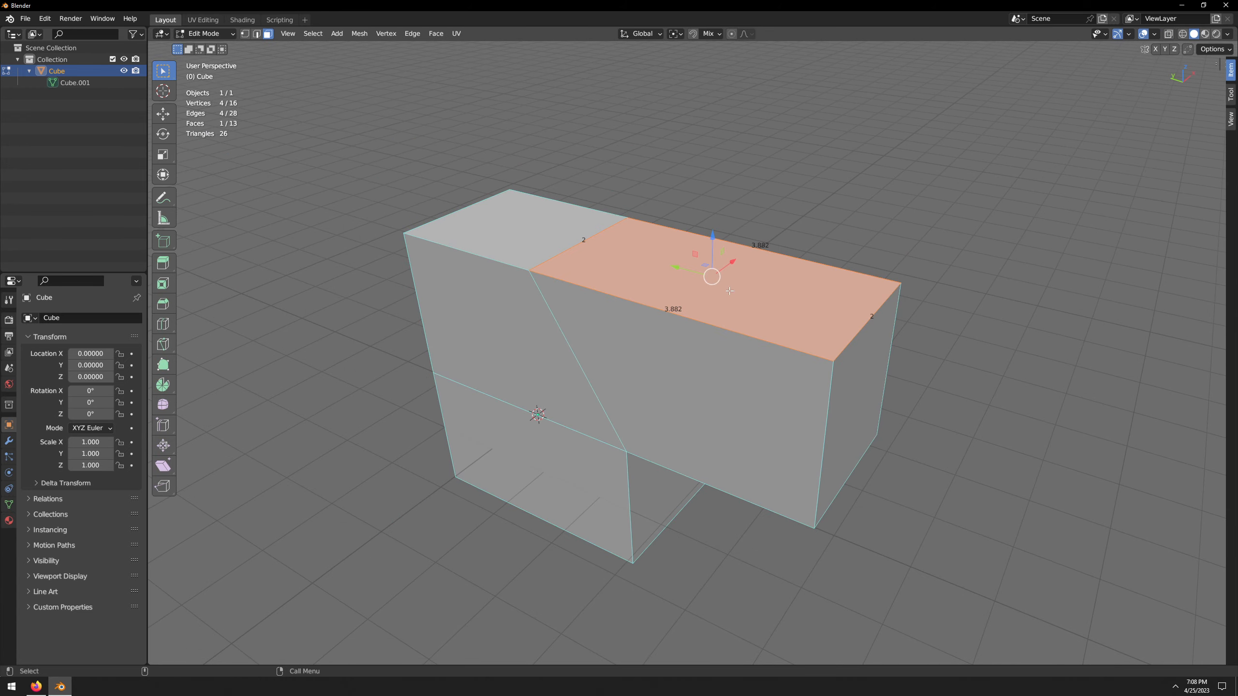
pyautogui.press('y')
pyautogui.press('g')
pyautogui.press('z')
pyautogui.click(755, 188)
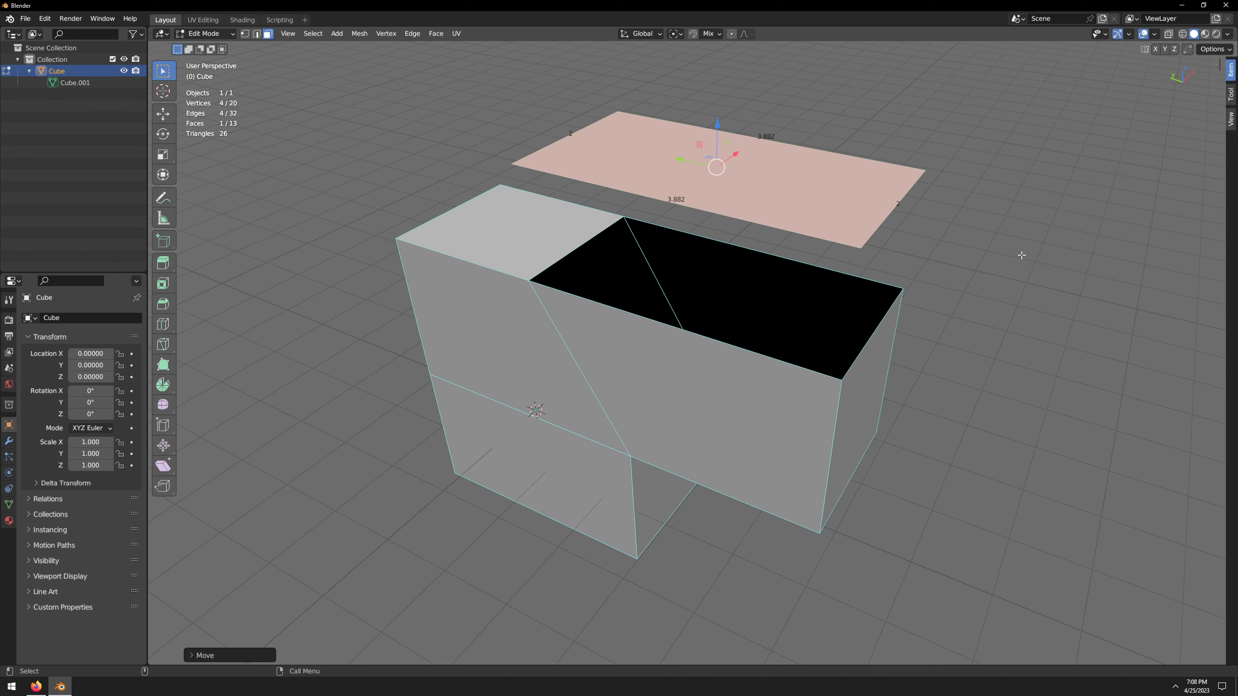
# - Lower the split face along the global Z axis, snapping it to the open top's outer corner vertex
pyautogui.press('g')
pyautogui.press('z')
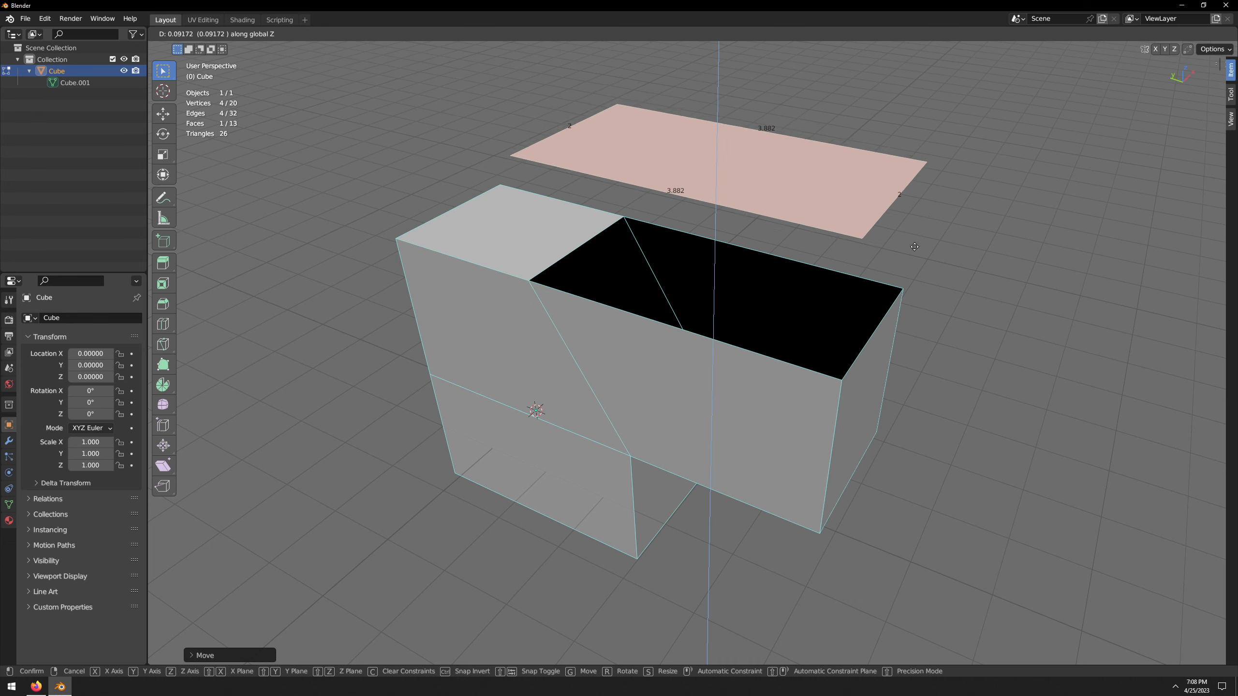
pyautogui.press('ctrl')
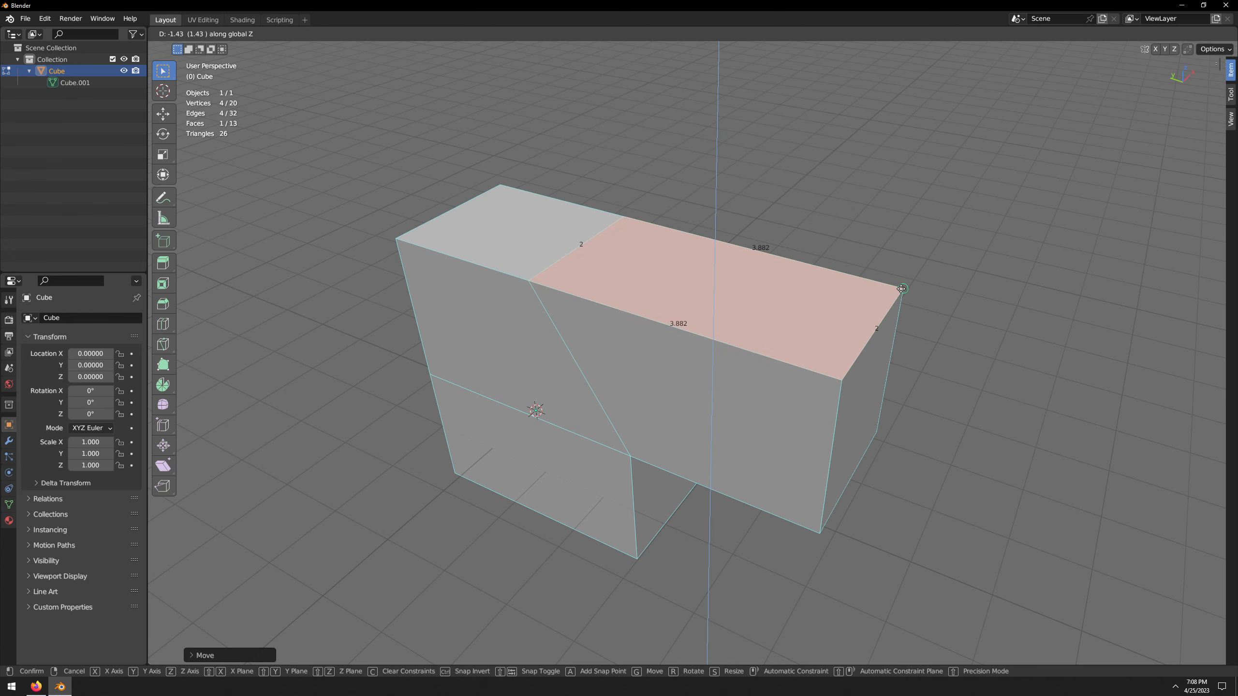
pyautogui.click(892, 292)
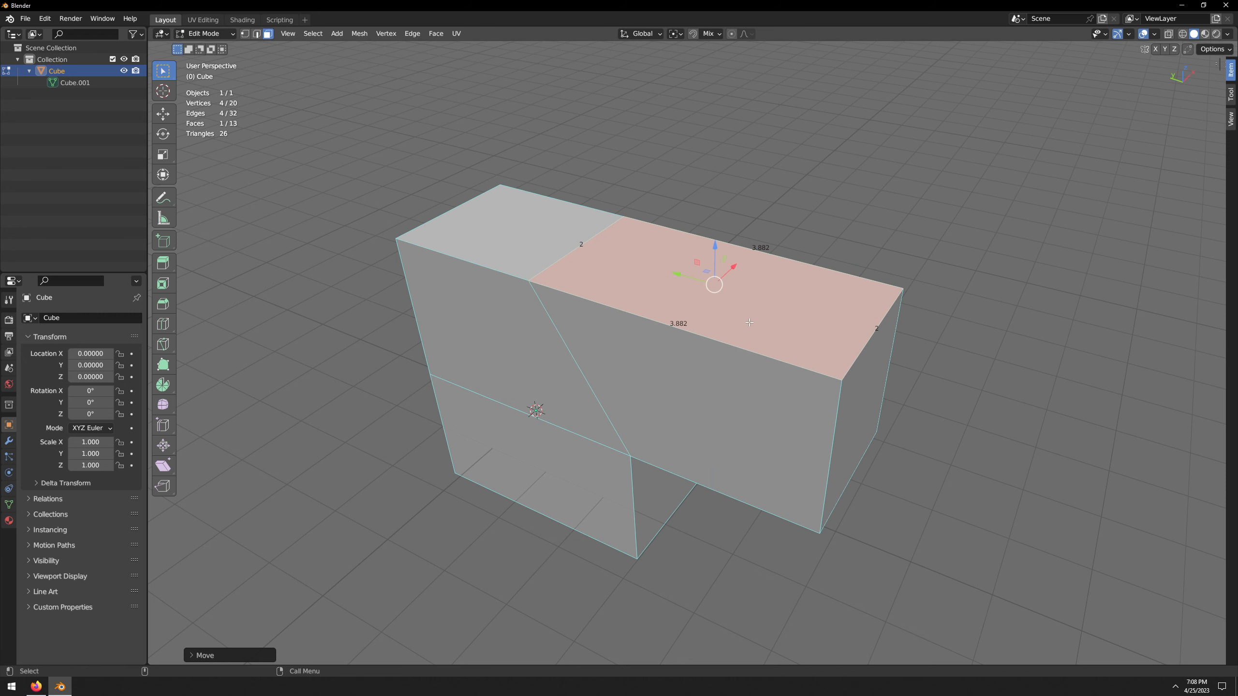
# - With X-ray on, merge the duplicate vertices at the lowered face's outer corners by distance
pyautogui.scroll(-3, 830, 355)
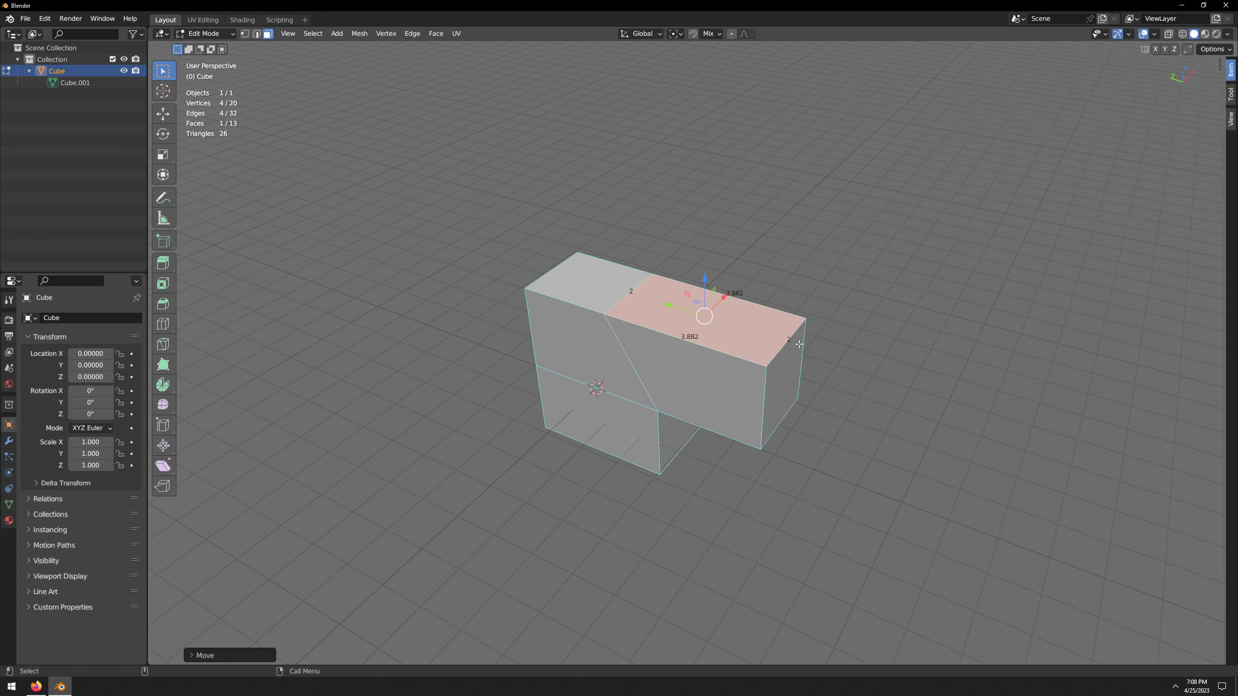
pyautogui.press('1')
pyautogui.hotkey('alt', 'z')
pyautogui.moveTo(737, 347); pyautogui.dragTo(785, 378)
pyautogui.press('m')
pyautogui.press('b')
pyautogui.moveTo(790, 305); pyautogui.dragTo(812, 336)
pyautogui.press('m')
pyautogui.press('b')
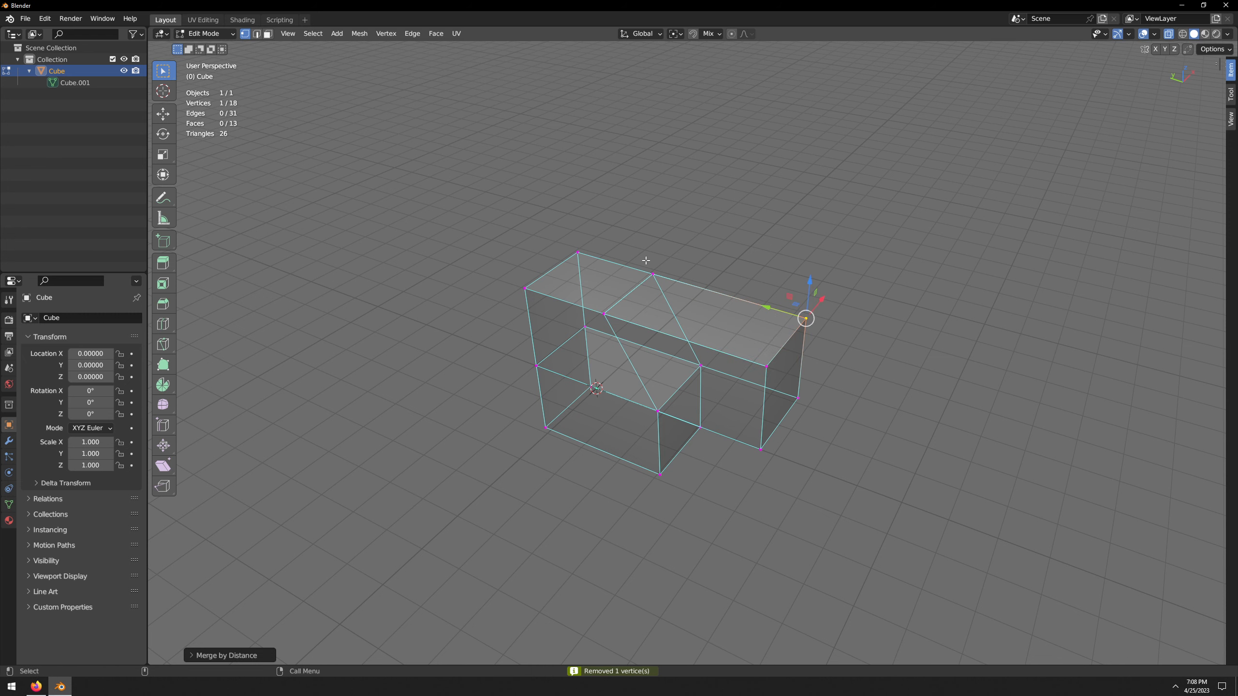
# - Examine the merged mesh in face and vertex selection with X-ray off, and check the available Merge options
pyautogui.press('3')
pyautogui.hotkey('alt', 'z')
pyautogui.moveTo(646, 260); pyautogui.dragTo(673, 311, button='middle')
pyautogui.click(656, 381)
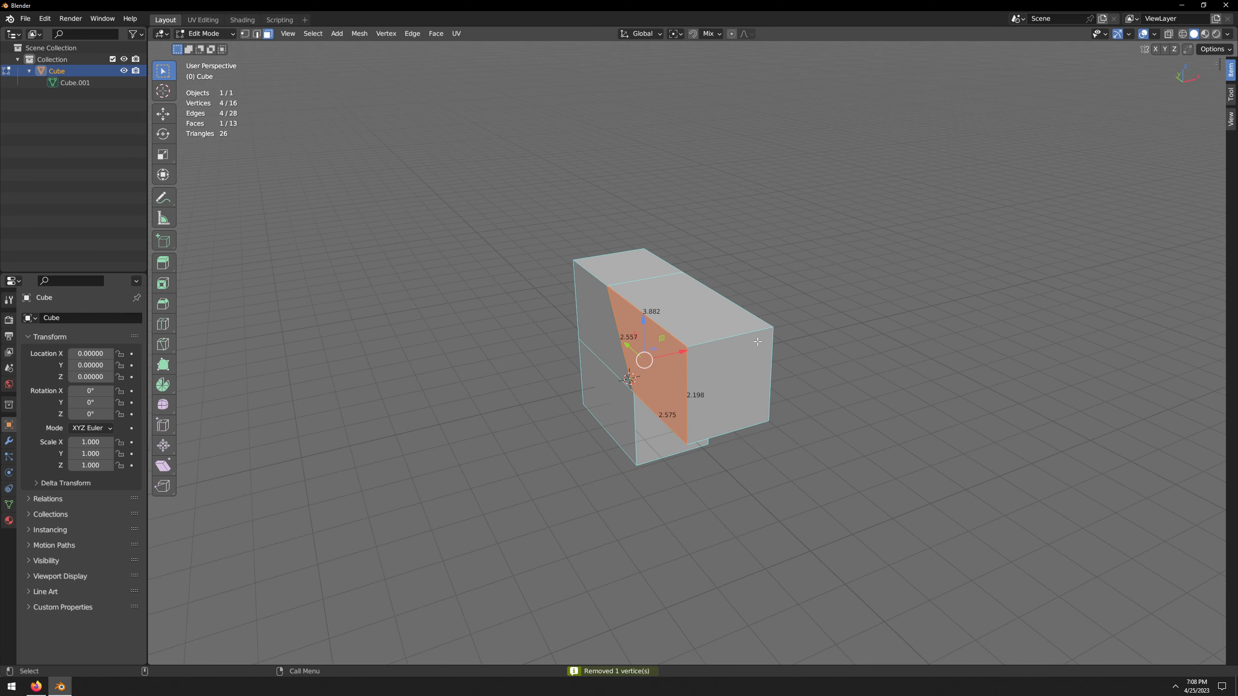
pyautogui.moveTo(757, 342); pyautogui.dragTo(742, 325, button='middle')
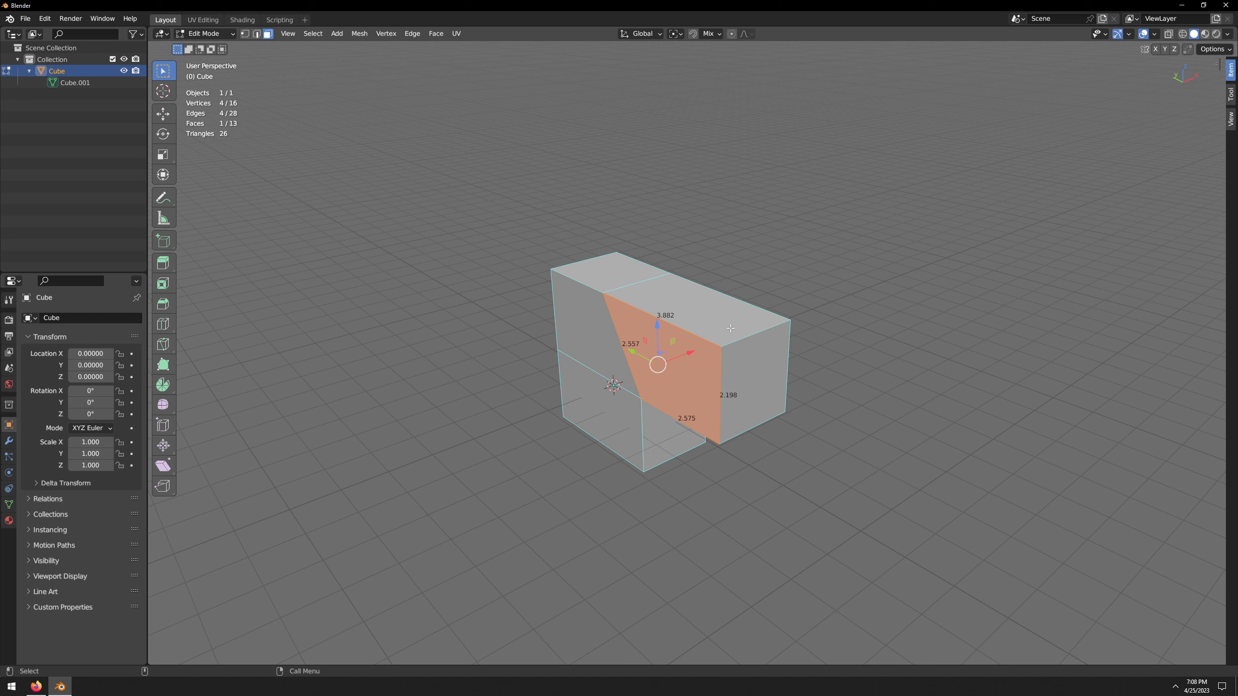
pyautogui.moveTo(742, 325); pyautogui.dragTo(716, 375, button='middle')
pyautogui.press('1')
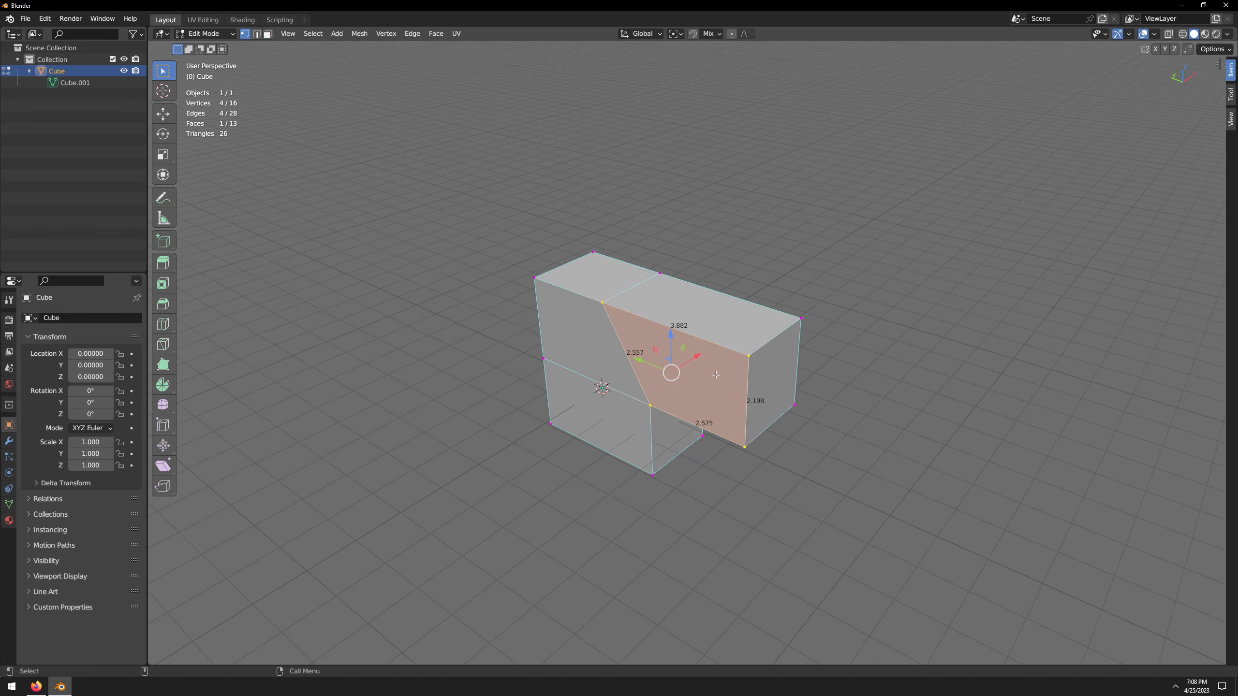
pyautogui.click(754, 358)
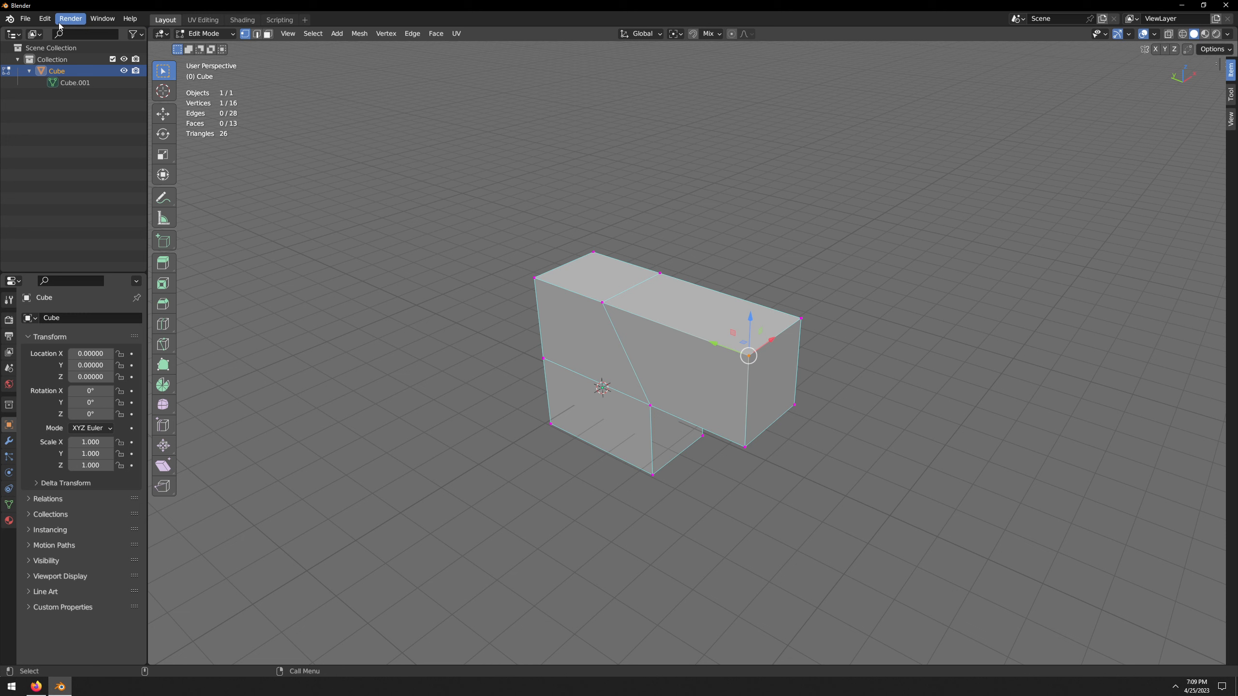
pyautogui.click(459, 253)
pyautogui.press('m')
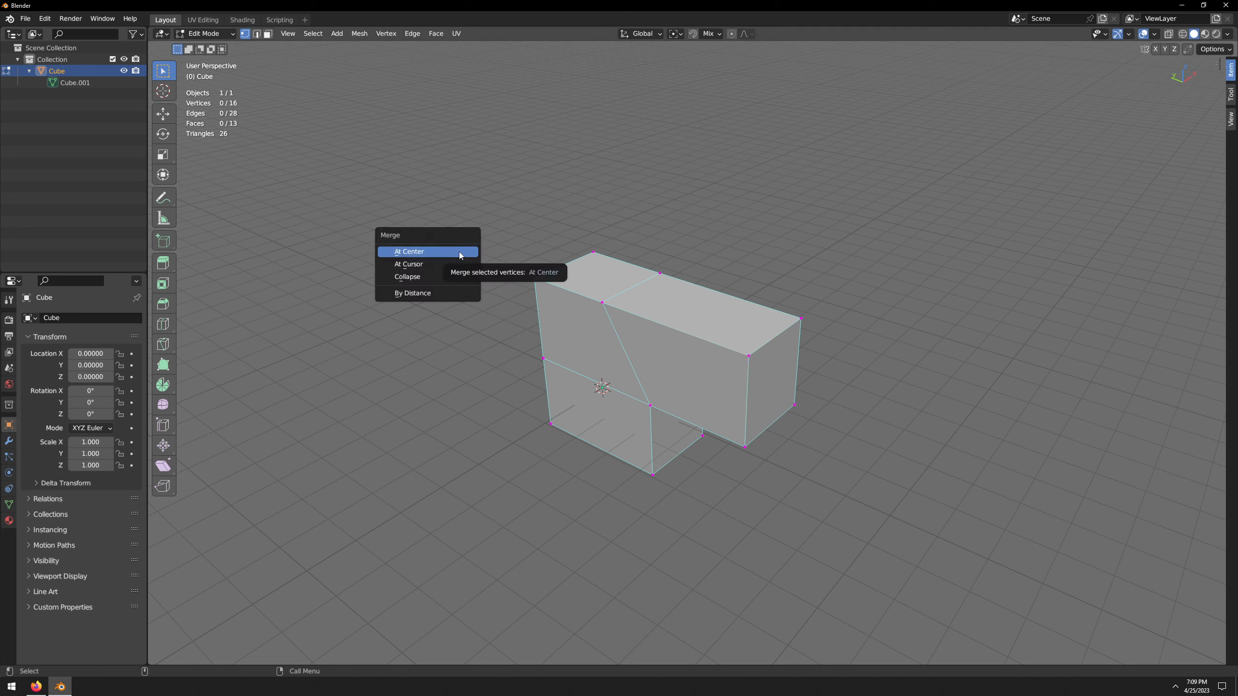
# - Reopen the keymap preferences in a larger window and expand the Merge by Distance entry under Mesh (Global)
pyautogui.click(45, 18)
pyautogui.click(73, 183)
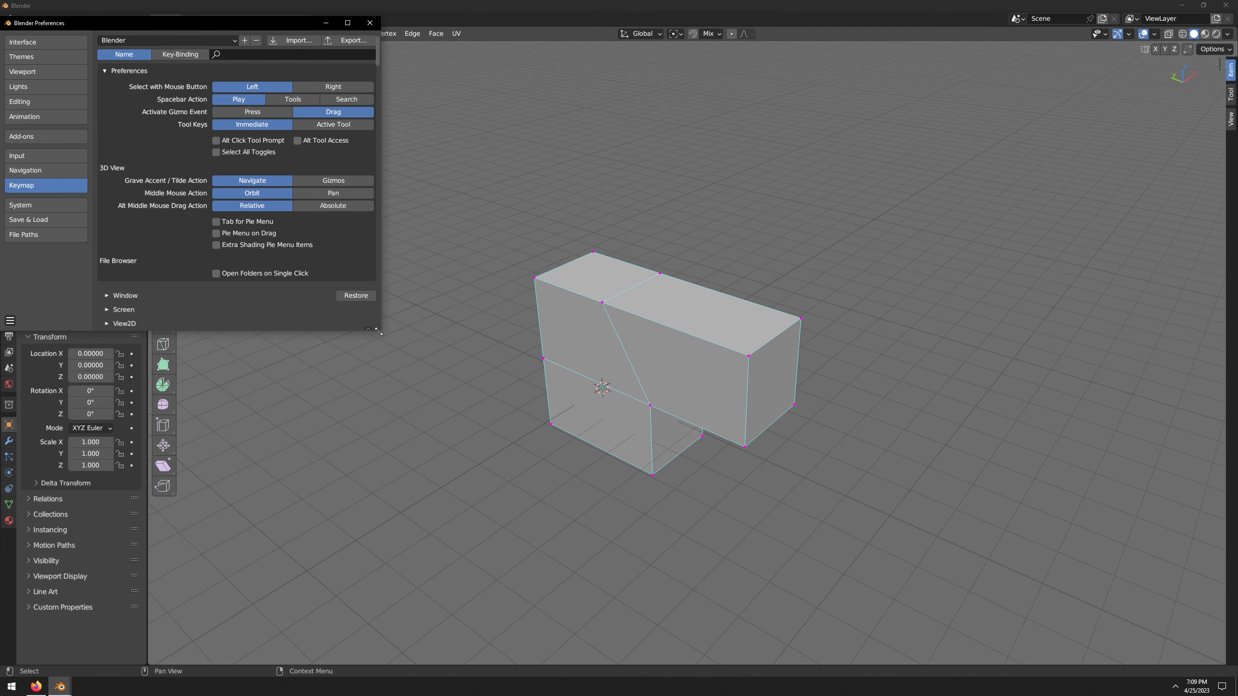
pyautogui.moveTo(379, 331); pyautogui.dragTo(700, 455)
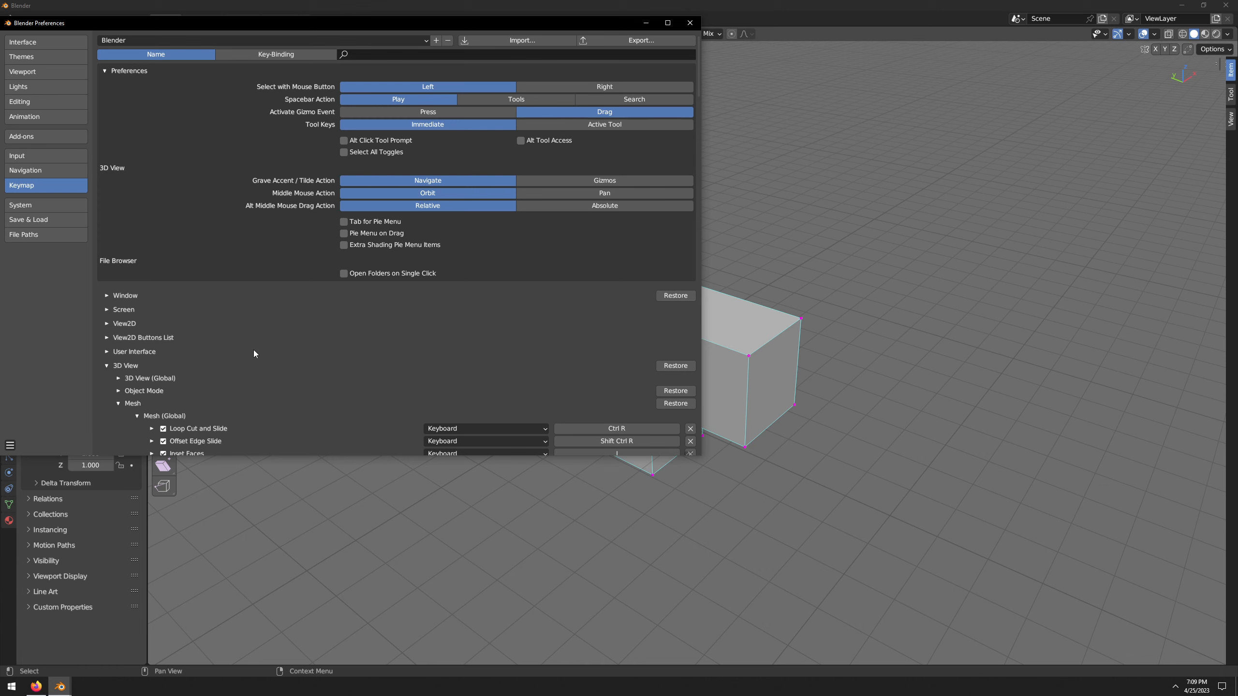
pyautogui.scroll(-5, 251, 344)
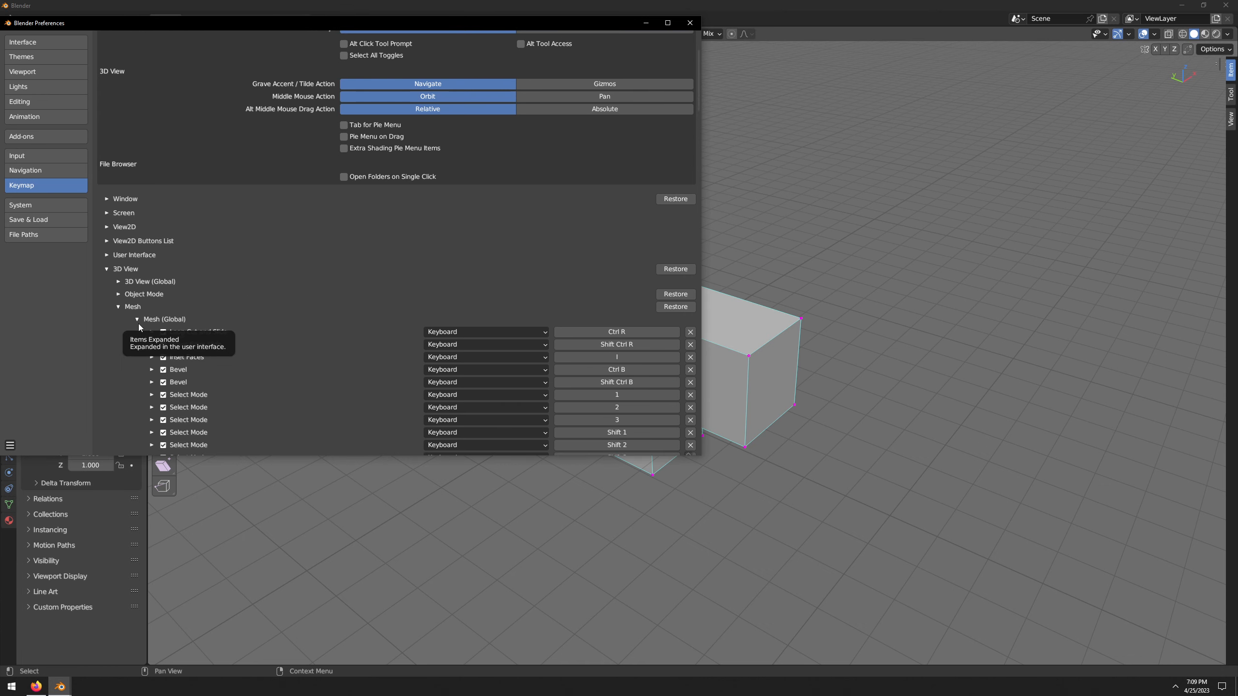
pyautogui.scroll(-20, 139, 327)
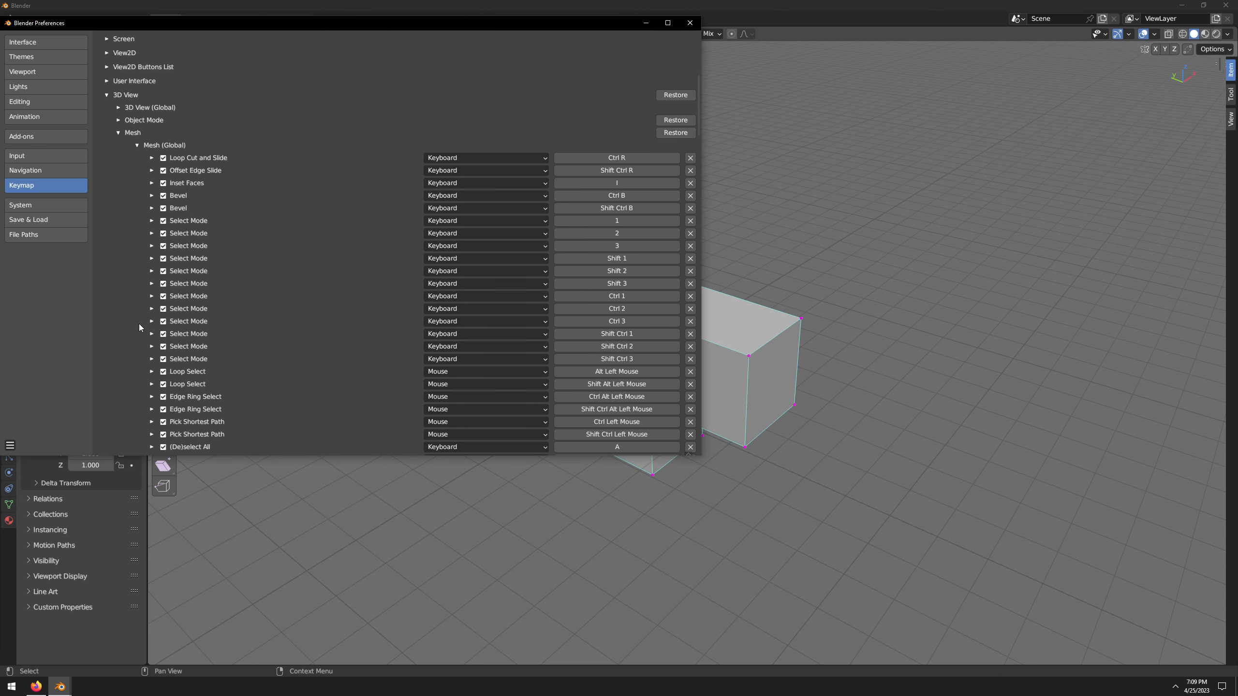
pyautogui.scroll(-15, 148, 333)
pyautogui.click(154, 334)
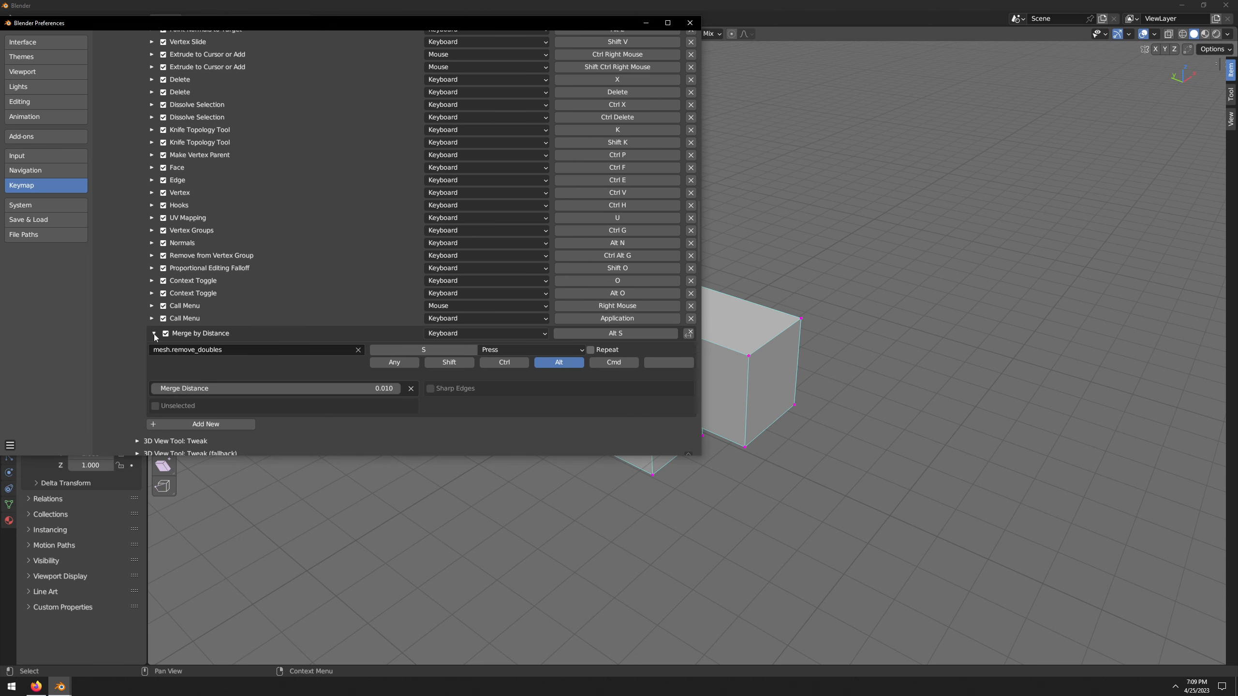
# - Add a new shortcut entry to the Mesh (Global) keymap and assign it the mesh.merge operator
pyautogui.click(199, 406)
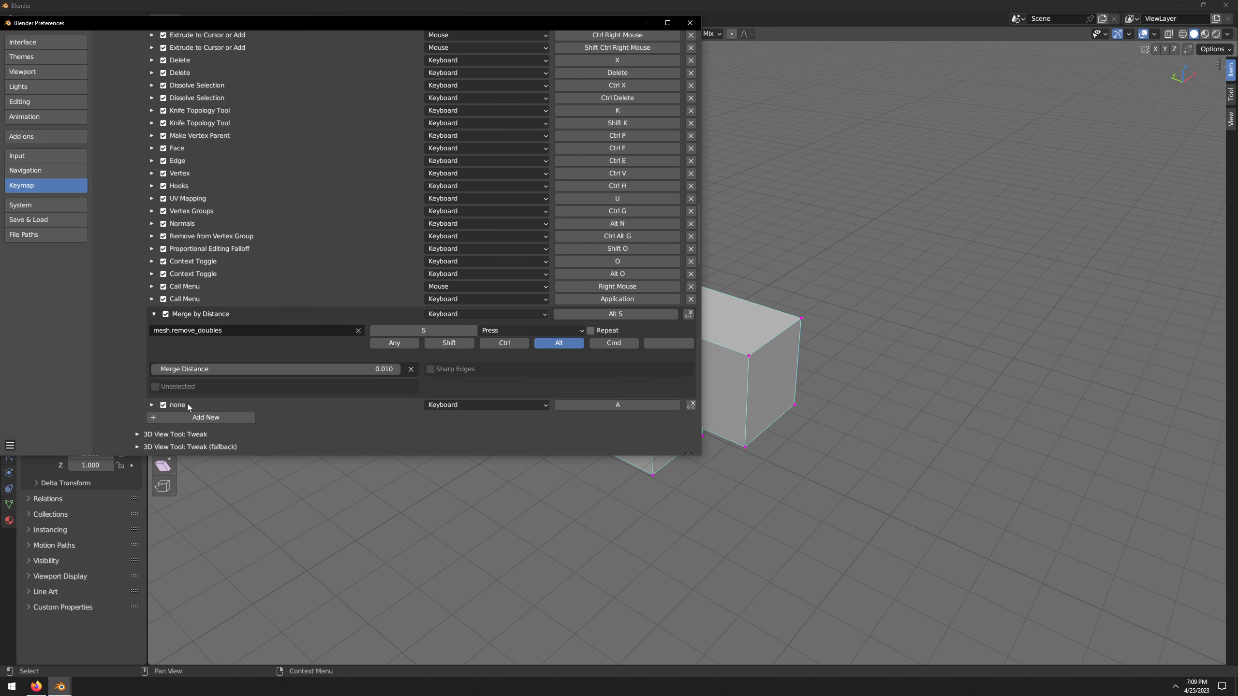
pyautogui.click(154, 408)
pyautogui.click(202, 424)
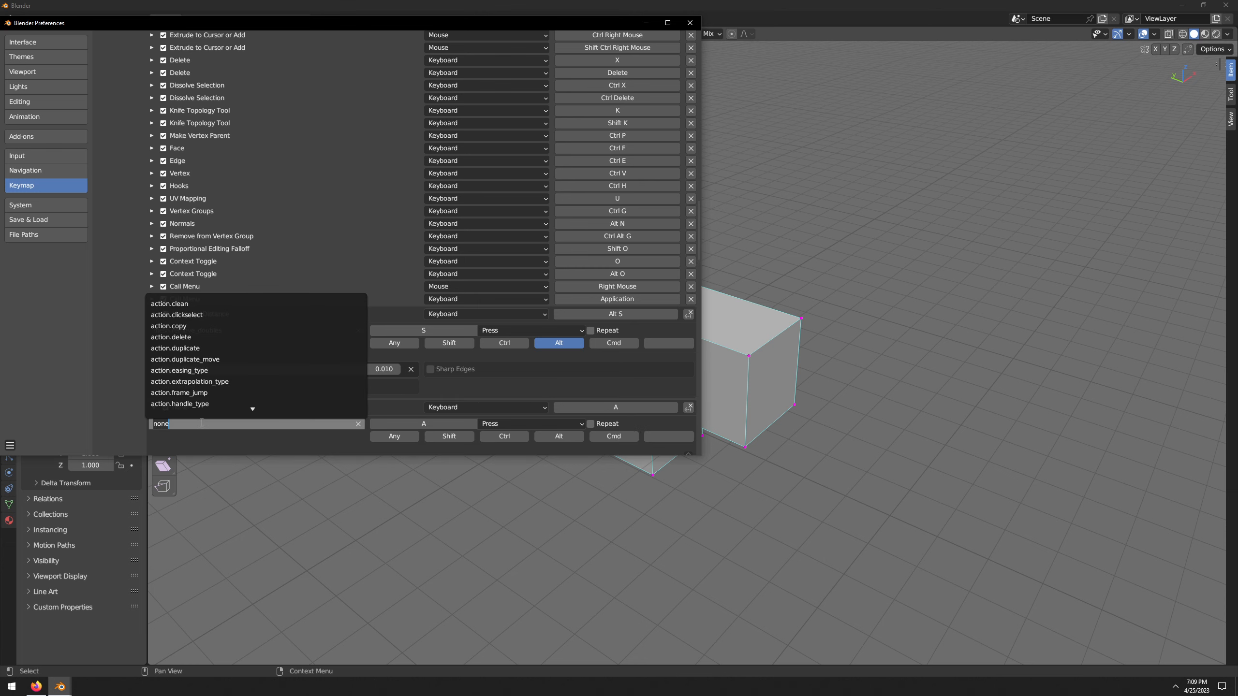
pyautogui.write('mesh.merge')
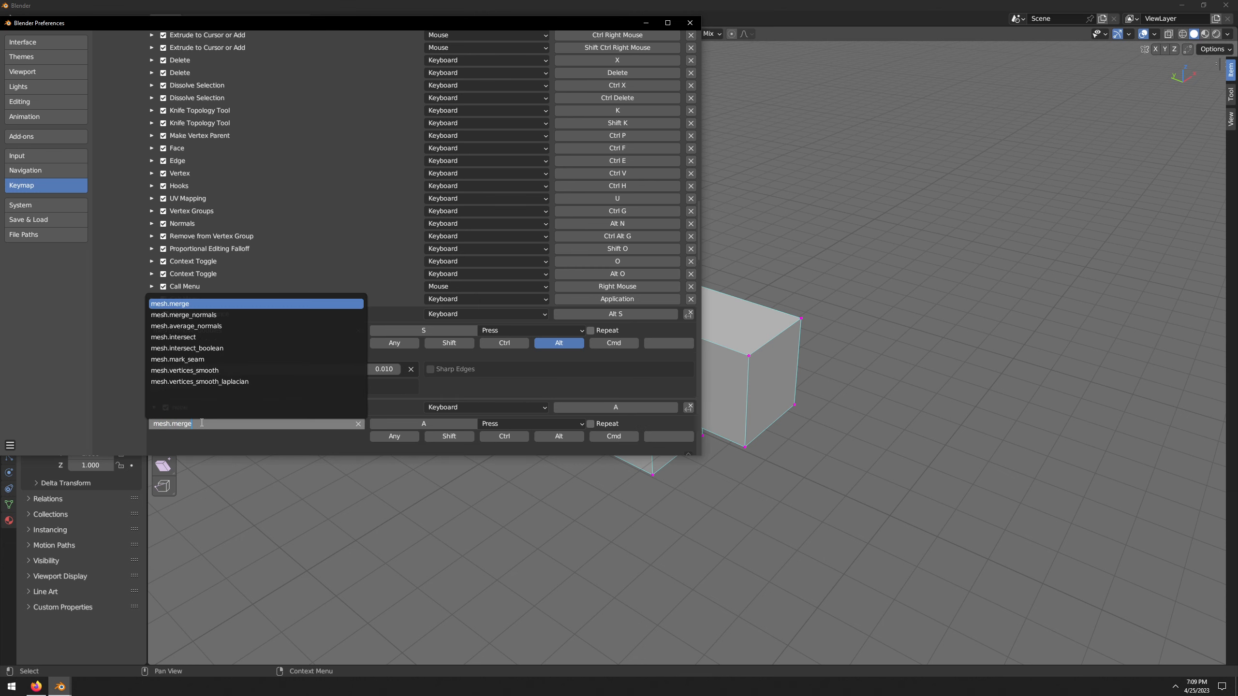
pyautogui.click(173, 303)
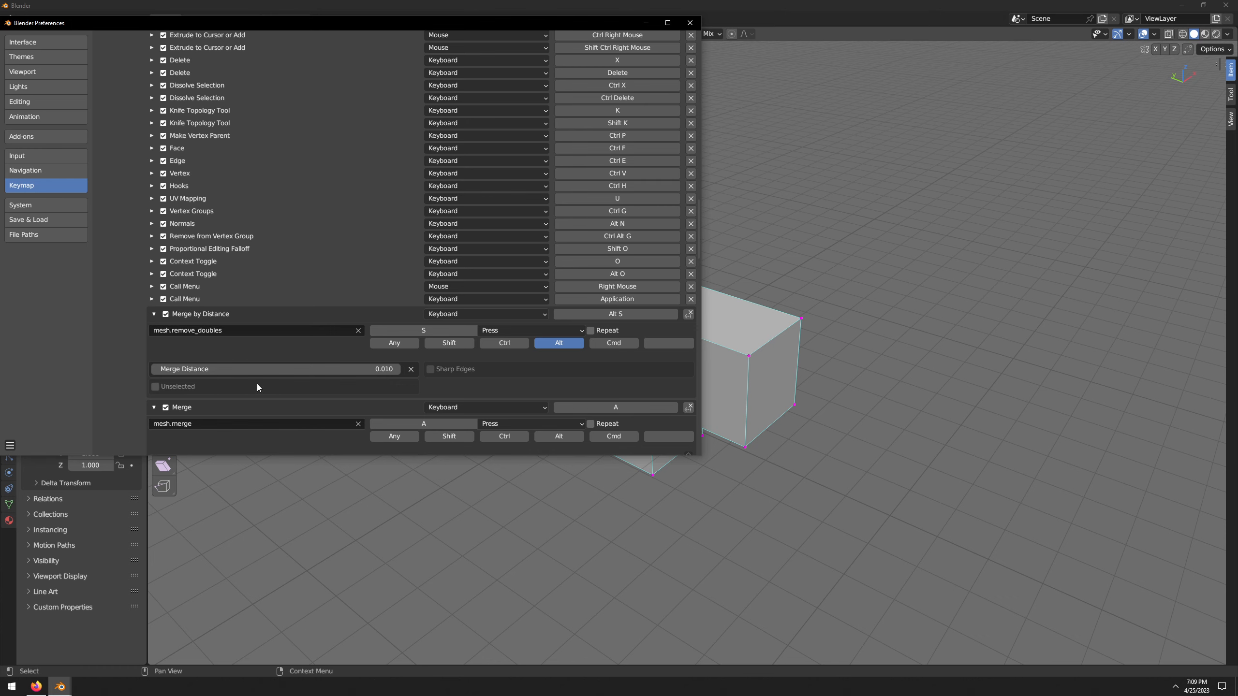
# - Bind the new Merge entry to F1 and set its type to At Center
pyautogui.scroll(-2, 258, 384)
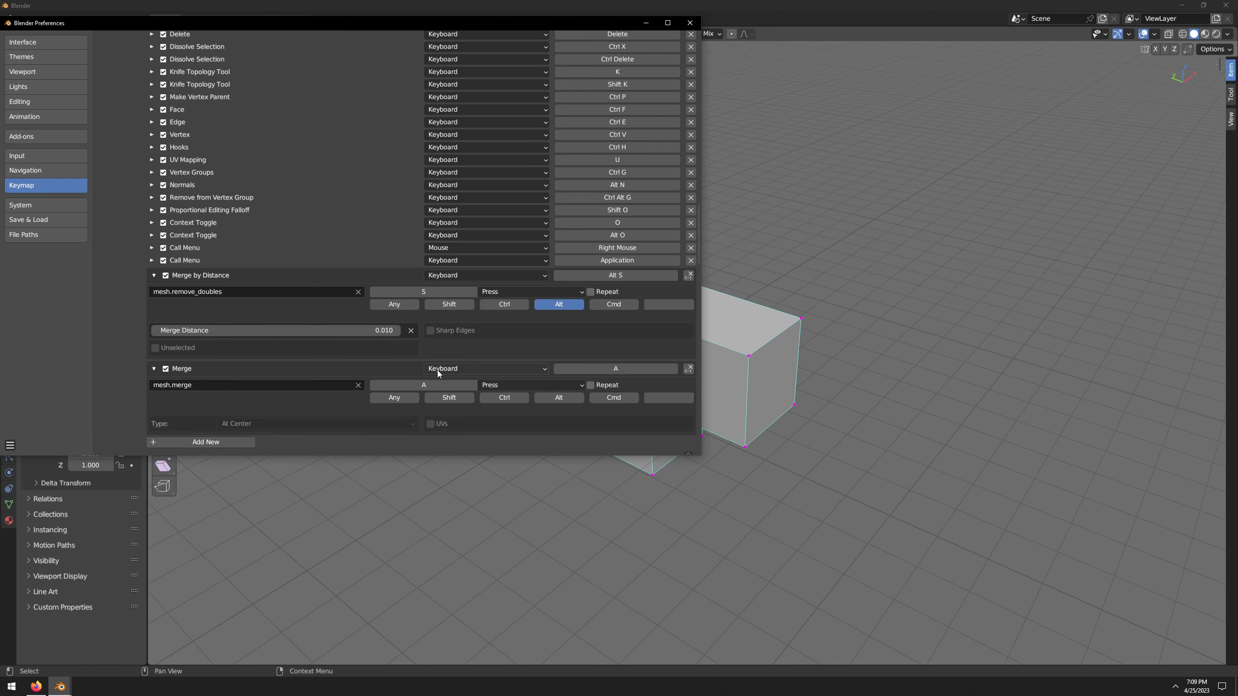
pyautogui.click(432, 386)
pyautogui.press('F1')
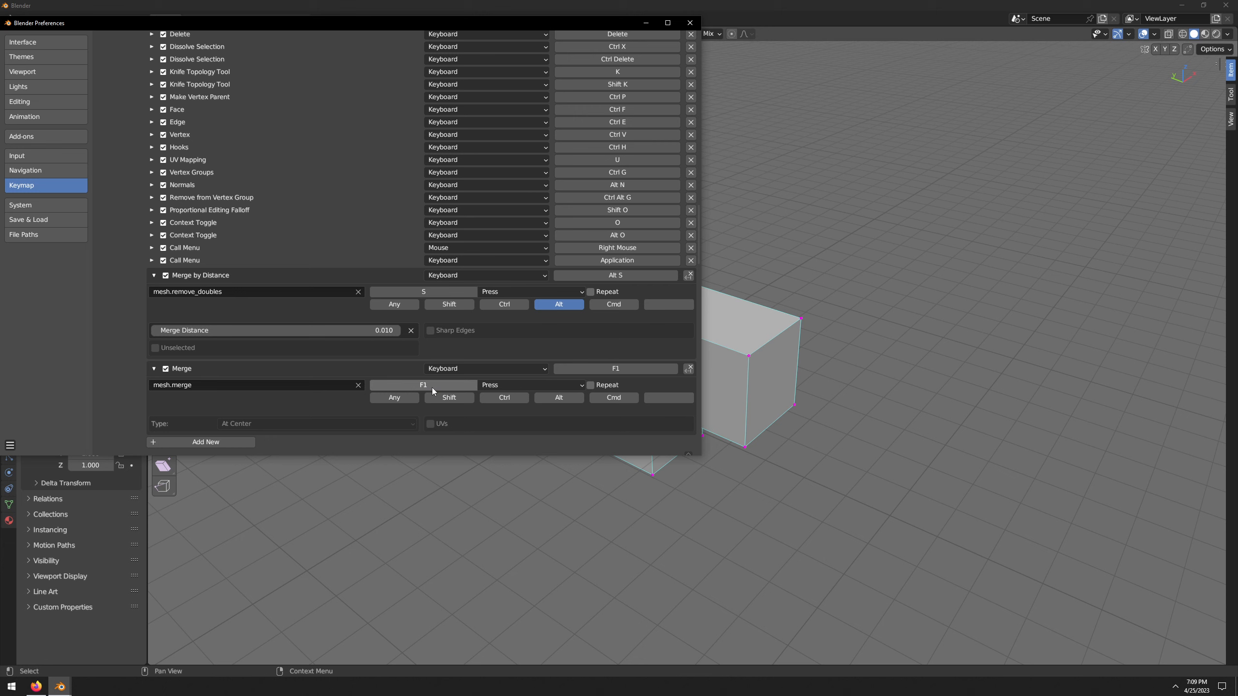
pyautogui.click(251, 424)
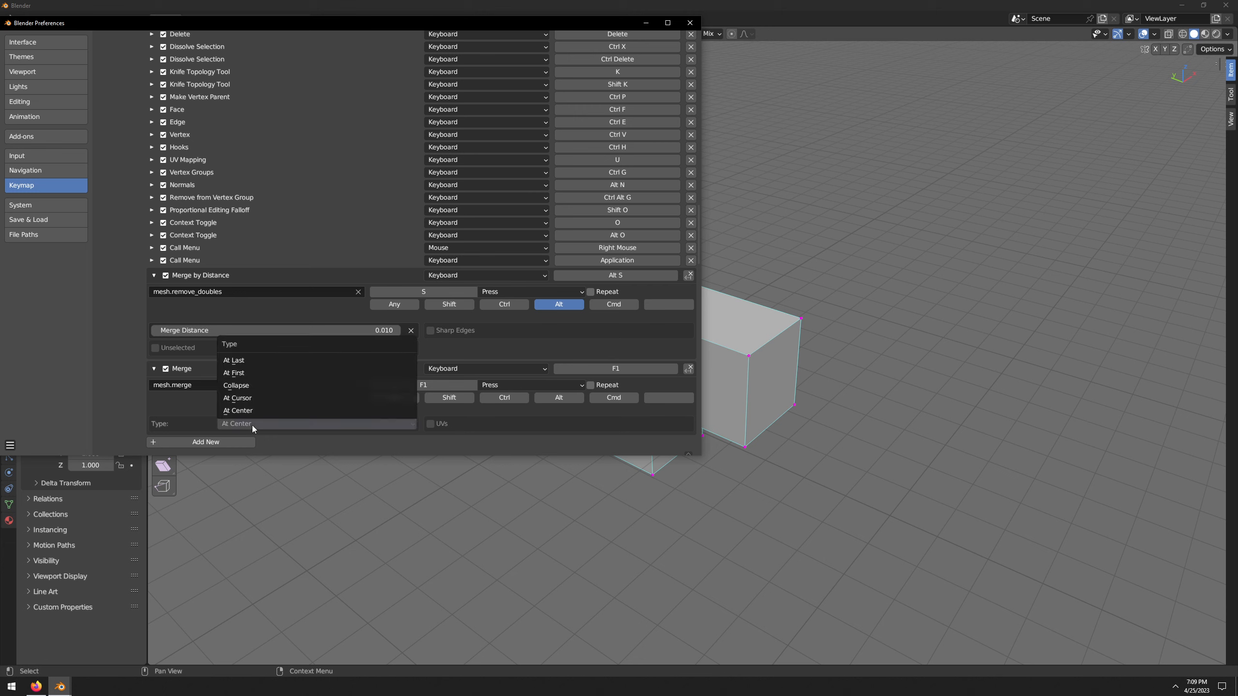
pyautogui.click(251, 416)
pyautogui.click(218, 424)
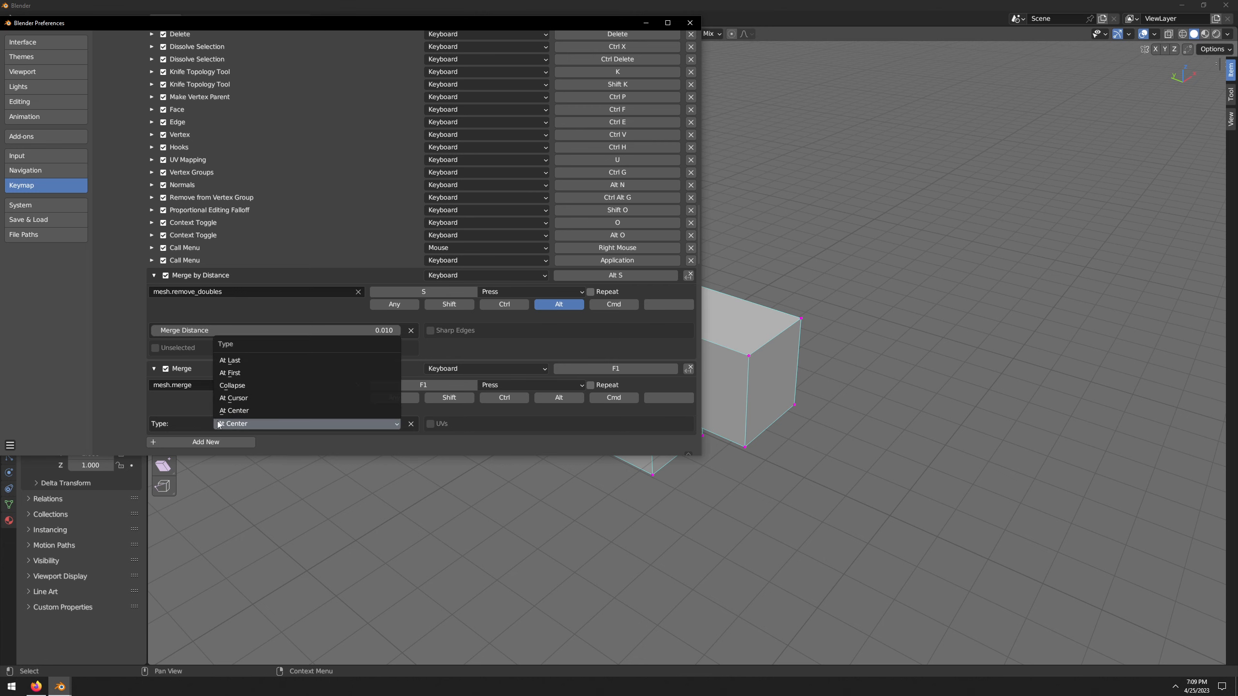
pyautogui.click(258, 423)
# - Save the preferences and close the preferences window
pyautogui.scroll(-4, 250, 405)
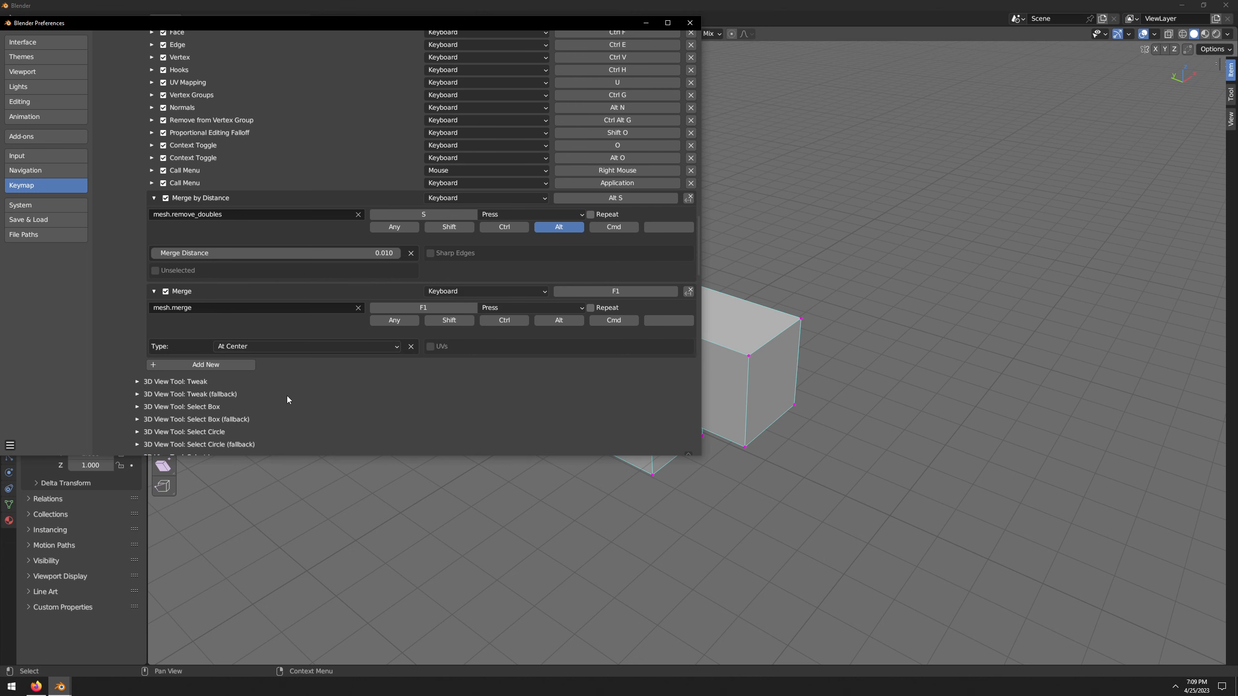
pyautogui.click(9, 446)
pyautogui.click(34, 432)
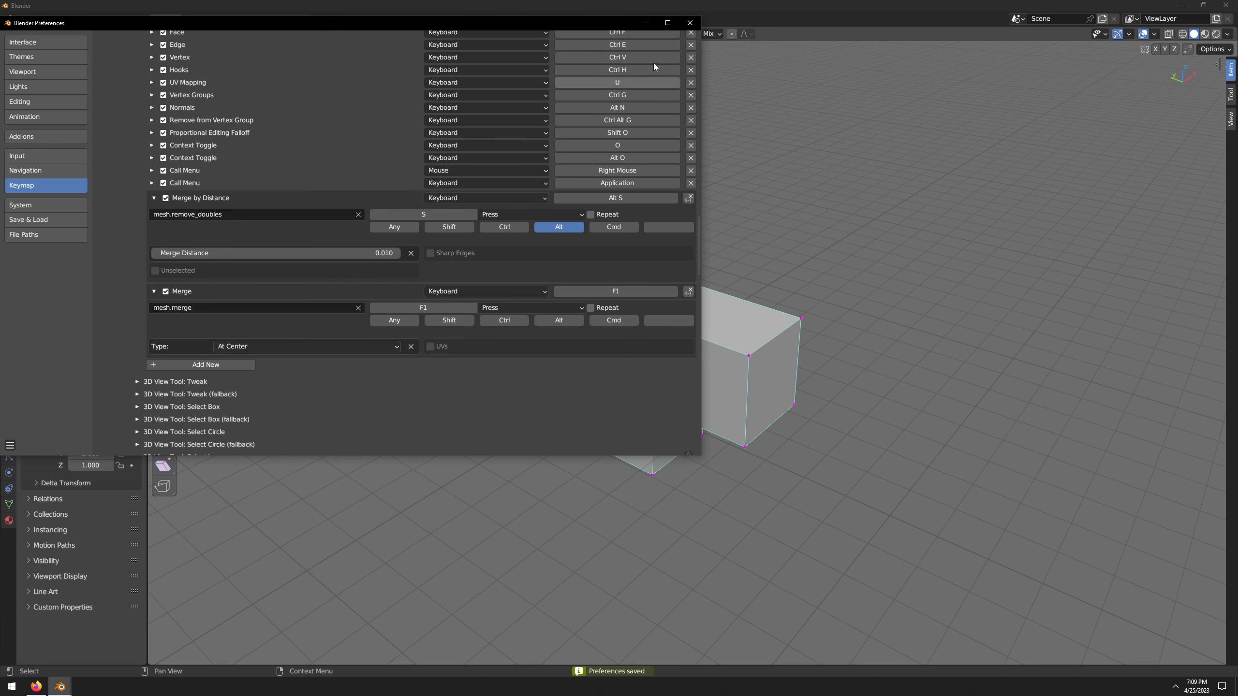
pyautogui.click(689, 23)
# - Split the longer top face off from the rest of the mesh and try moving it upward
pyautogui.press('3')
pyautogui.click(726, 319)
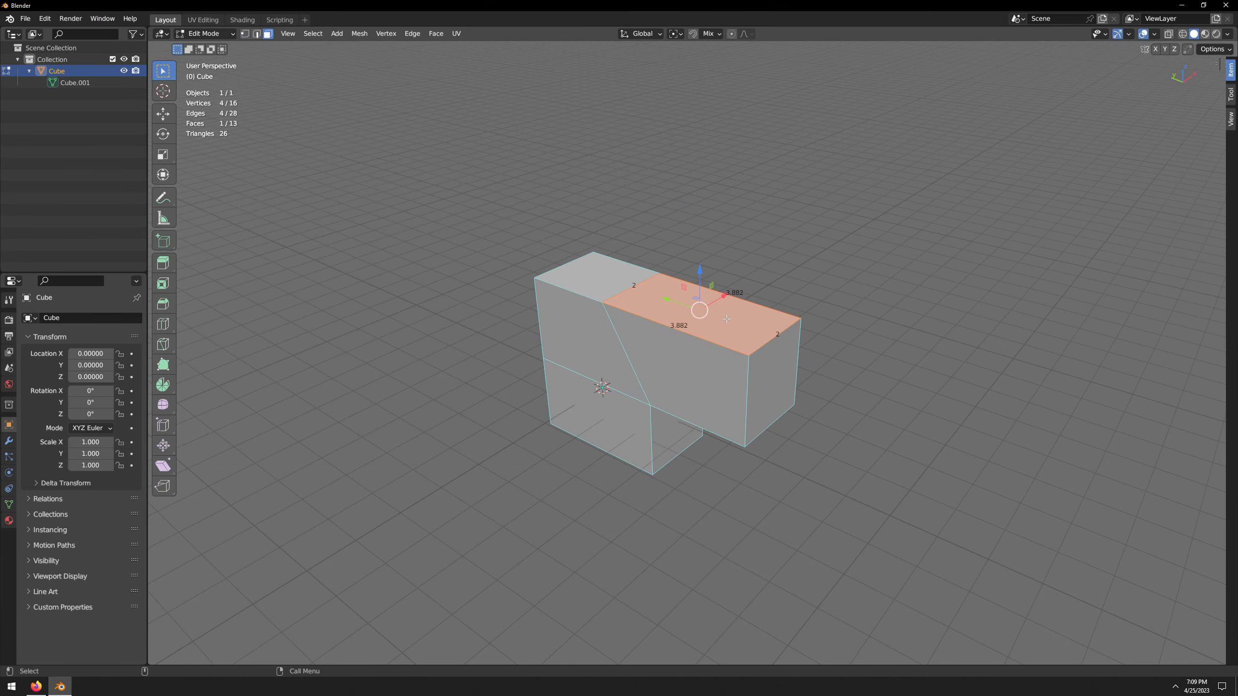
pyautogui.press('y')
pyautogui.moveTo(699, 274); pyautogui.dragTo(699, 234)
pyautogui.moveTo(699, 234); pyautogui.dragTo(735, 235, button='middle')
# - Merge the split vertices at the longer top face's front outer corner at center and expand the Merge options
pyautogui.keyDown('ctrl'); pyautogui.moveTo(620, 224); pyautogui.dragTo(687, 334); pyautogui.keyUp('ctrl')
pyautogui.scroll(5, 687, 334)
pyautogui.press('1')
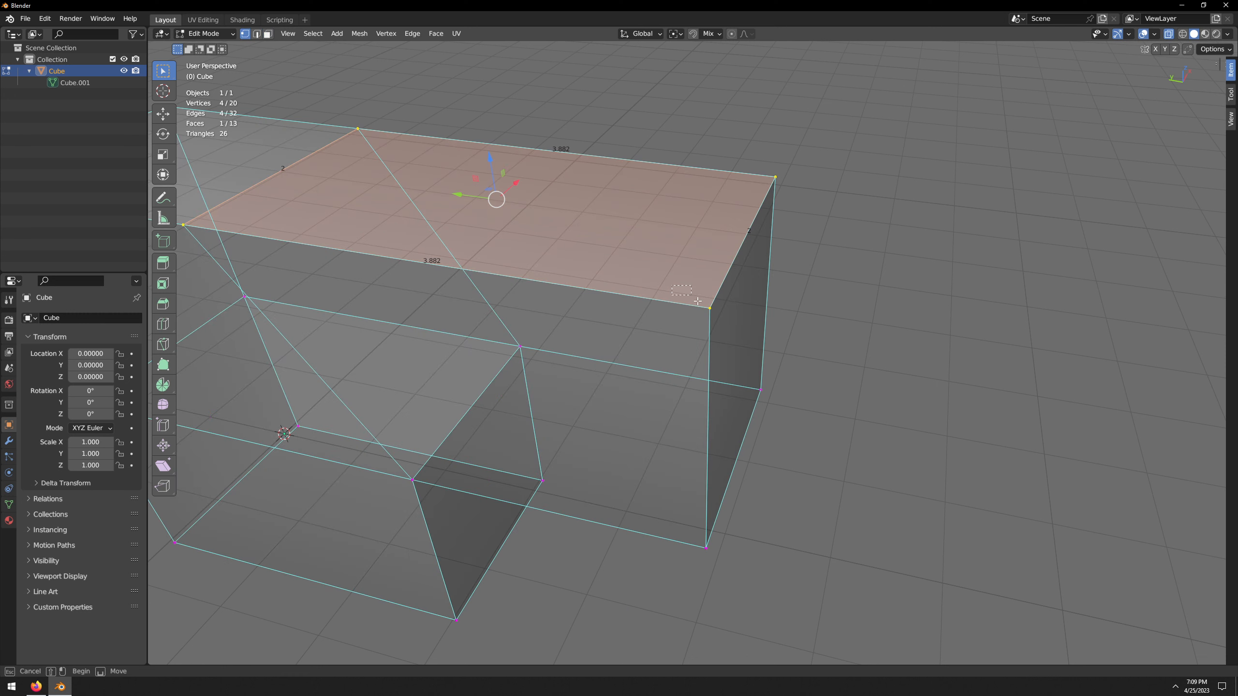
pyautogui.click(710, 309)
pyautogui.press('m')
pyautogui.click(745, 344)
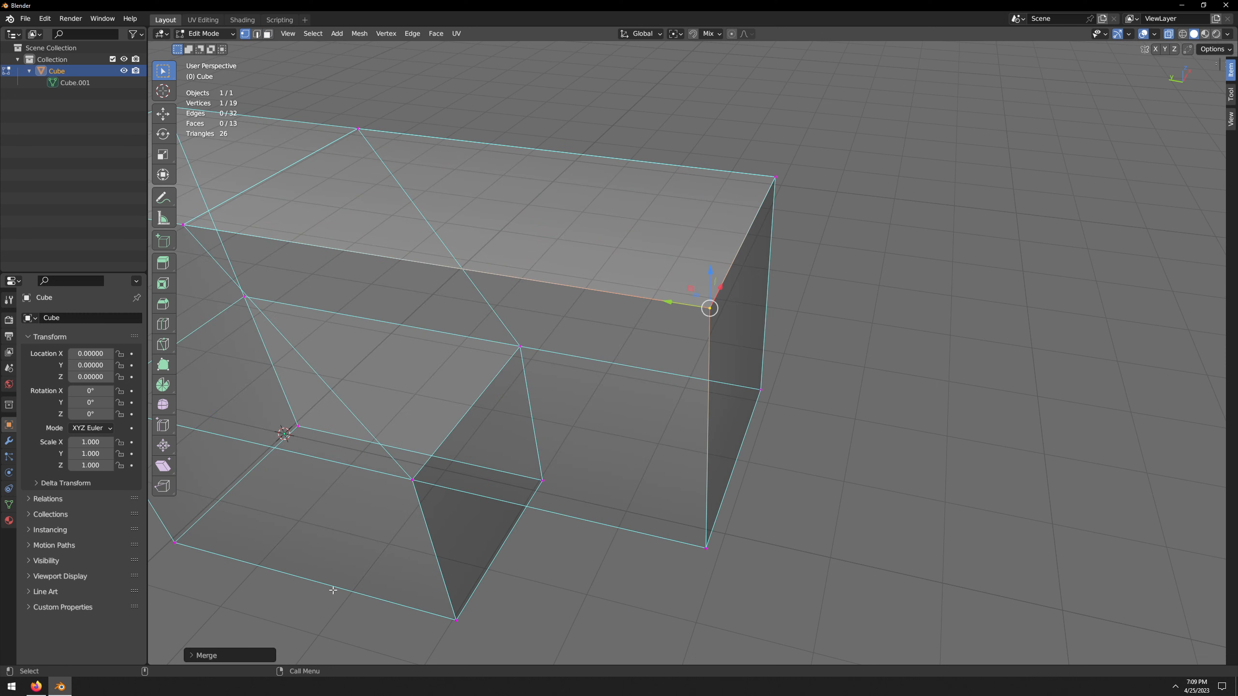
pyautogui.click(195, 655)
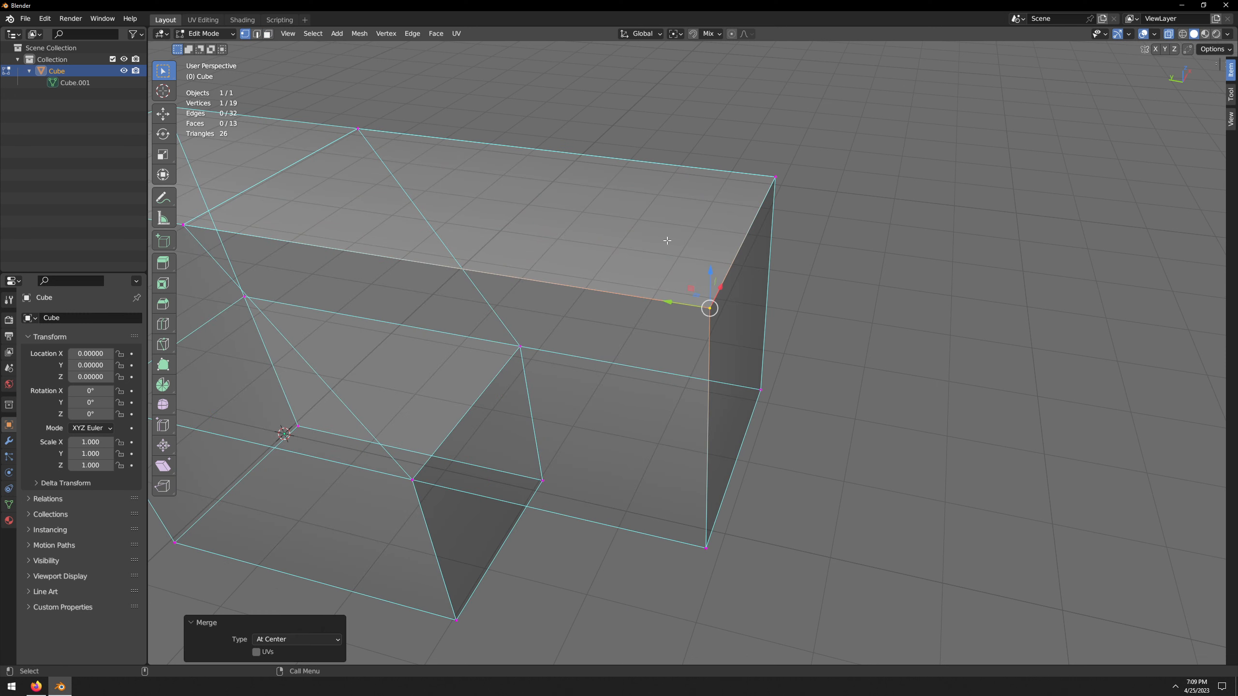
# - Merge the duplicate vertices at center for each of the split top face's three remaining corners
pyautogui.moveTo(665, 162); pyautogui.dragTo(844, 240)
pyautogui.press('m')
pyautogui.click(846, 242)
pyautogui.moveTo(318, 108); pyautogui.dragTo(423, 169)
pyautogui.hotkey('shift', 'r')
pyautogui.scroll(-2, 375, 205)
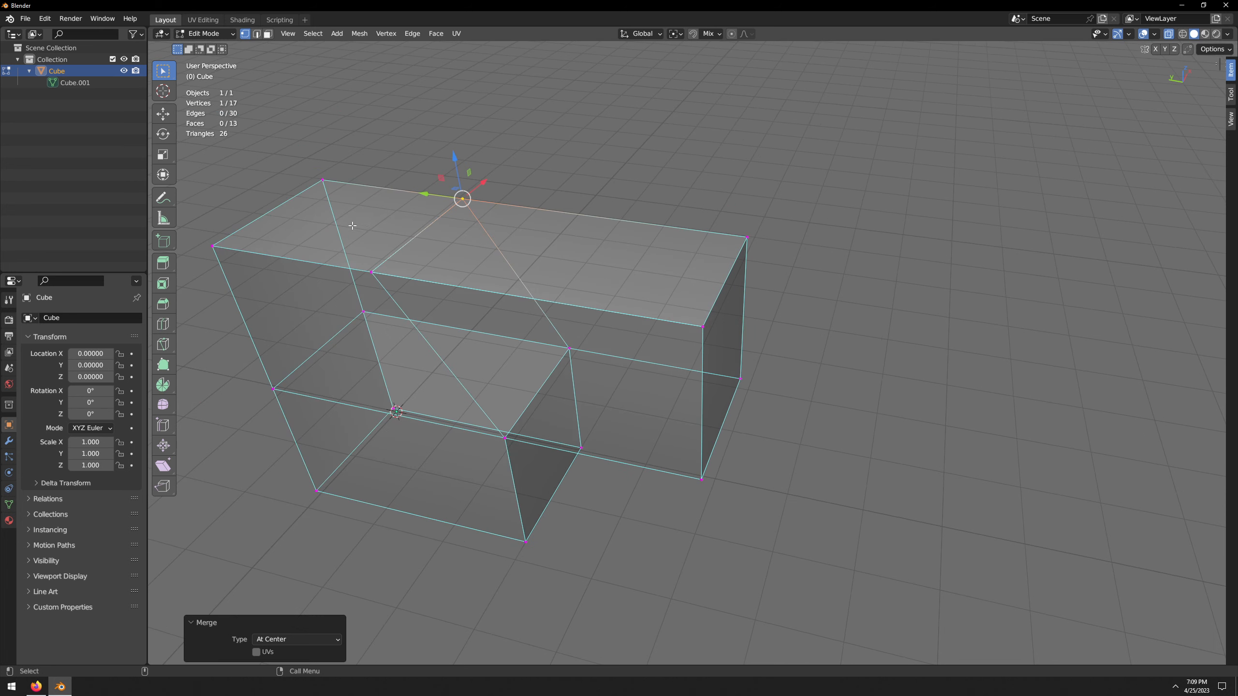
pyautogui.moveTo(321, 247); pyautogui.dragTo(426, 304)
pyautogui.hotkey('shift', 'r')
# - Turn off X-ray and try raising the rejoined longer top face about 0.305 along Z
pyautogui.press('3')
pyautogui.click(546, 267)
pyautogui.hotkey('alt', 'z')
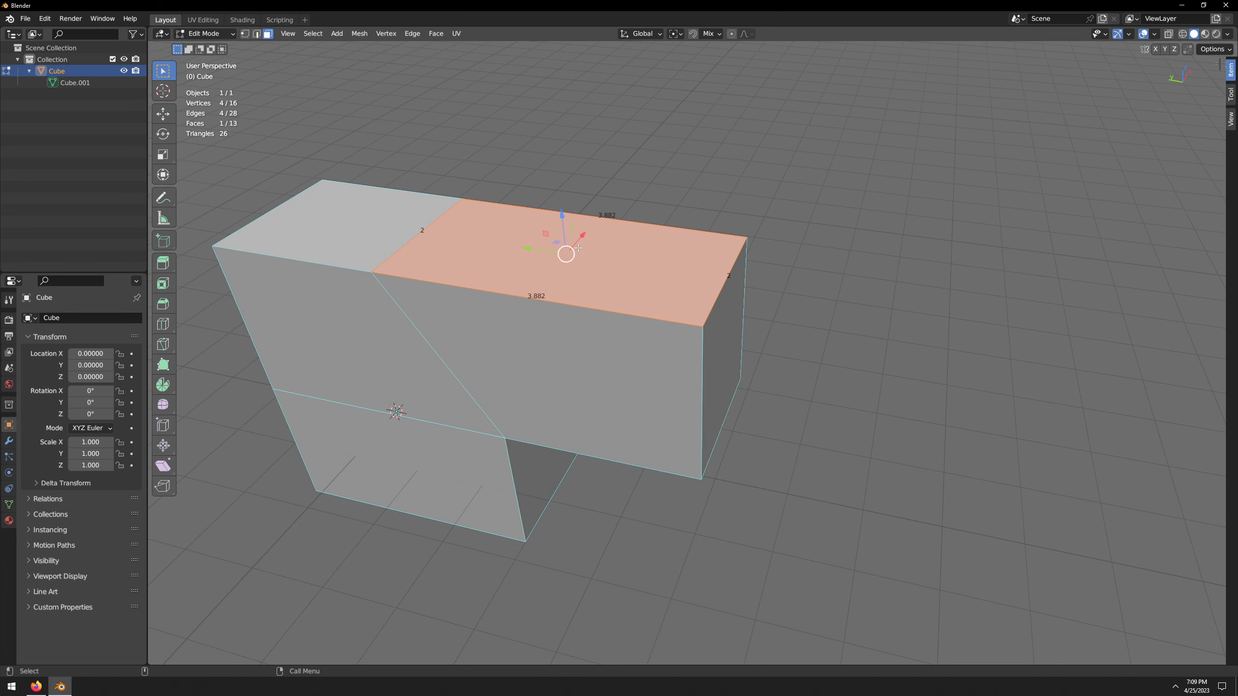
pyautogui.moveTo(561, 219)
pyautogui.mouseDown()
pyautogui.moveTo(551, 164)
pyautogui.moveTo(562, 229)
pyautogui.mouseUp()
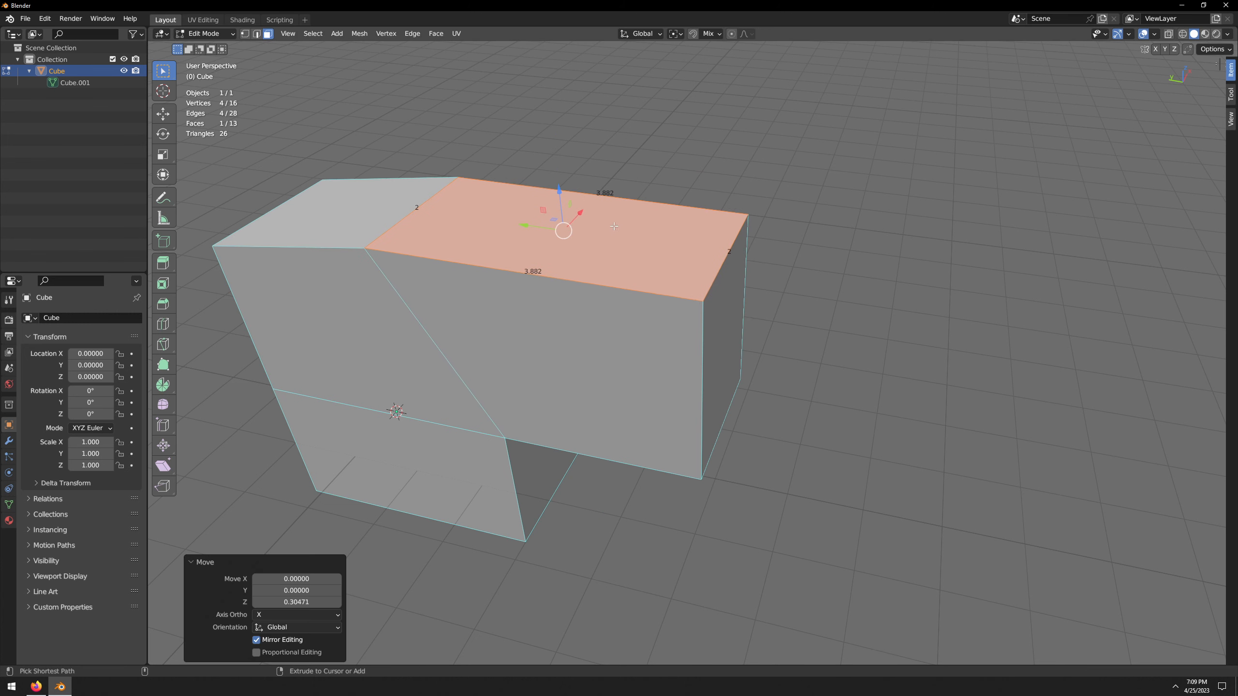
pyautogui.moveTo(563, 229); pyautogui.dragTo(541, 351, button='middle')
pyautogui.hotkey('alt', 'a')
pyautogui.moveTo(646, 349); pyautogui.dragTo(646, 339, button='middle')
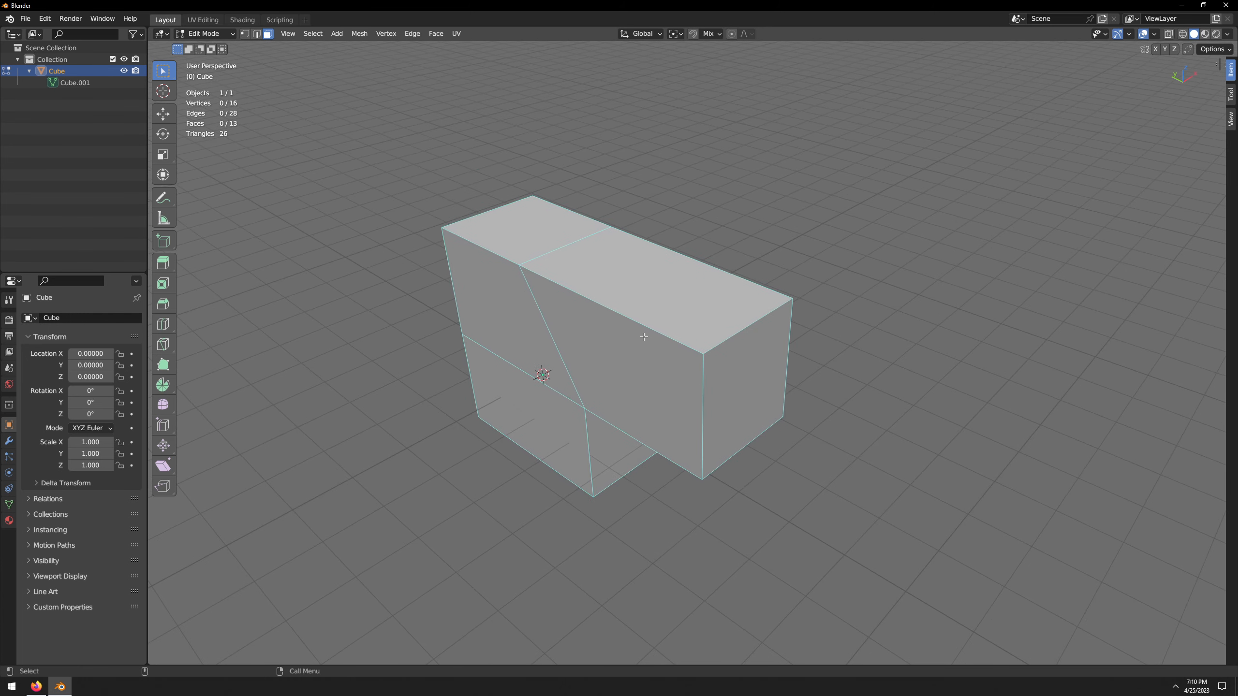
# - Try merging the two vertices along the longer top face's front edge at center, and undo the merge
pyautogui.moveTo(644, 337); pyautogui.dragTo(635, 324, button='middle')
pyautogui.click(635, 323)
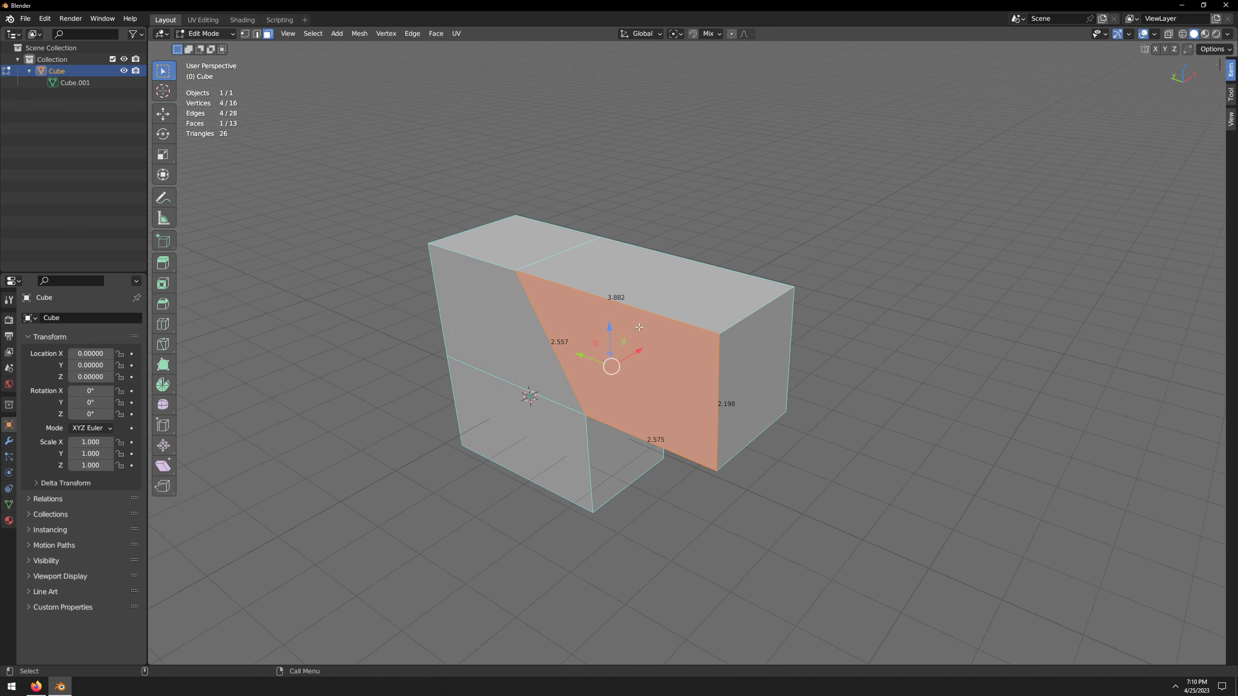
pyautogui.press('1')
pyautogui.click(719, 335)
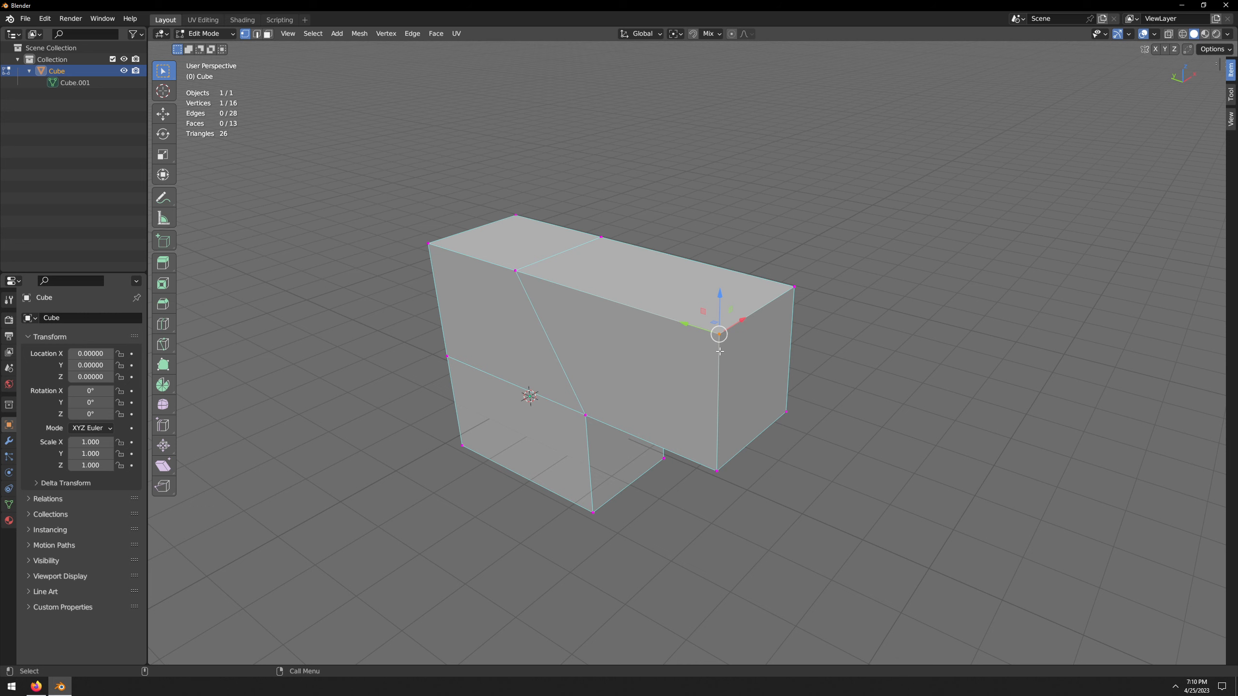
pyautogui.moveTo(614, 302); pyautogui.dragTo(516, 292, button='middle')
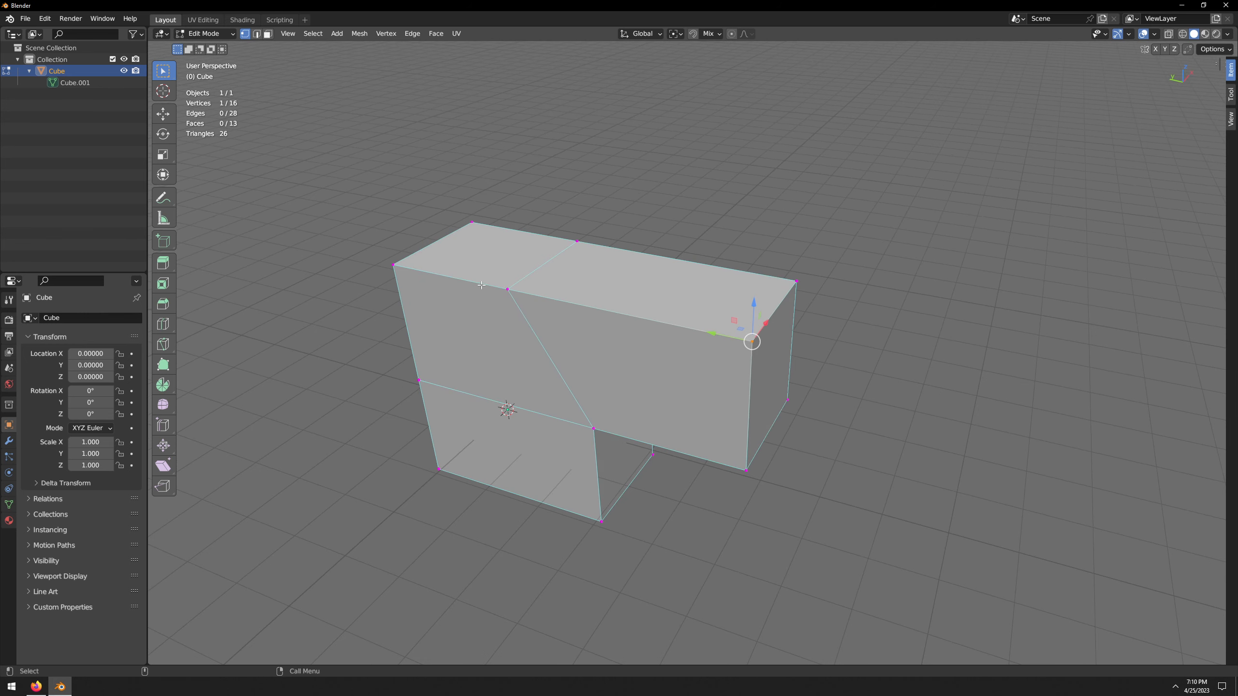
pyautogui.keyDown('shift'); pyautogui.click(507, 289); pyautogui.keyUp('shift')
pyautogui.press('m')
pyautogui.click(831, 359)
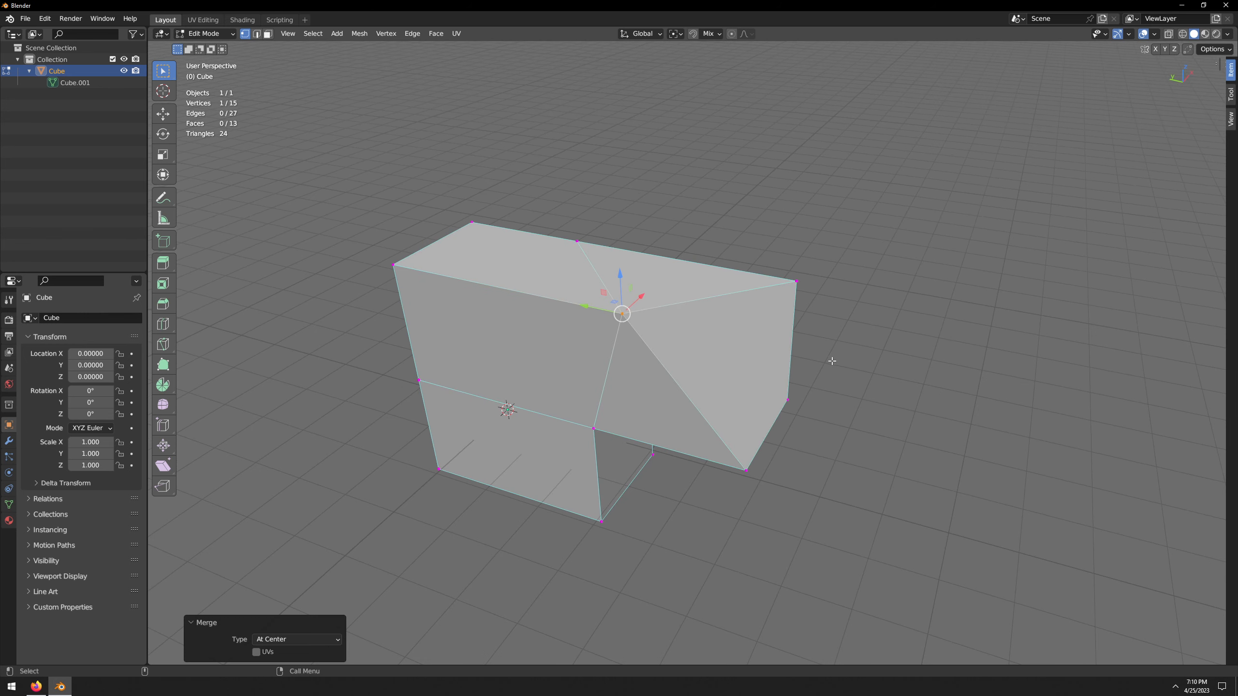
pyautogui.hotkey('ctrl', 'z')
pyautogui.hotkey('ctrl', 'z')
pyautogui.hotkey('ctrl', 'z')
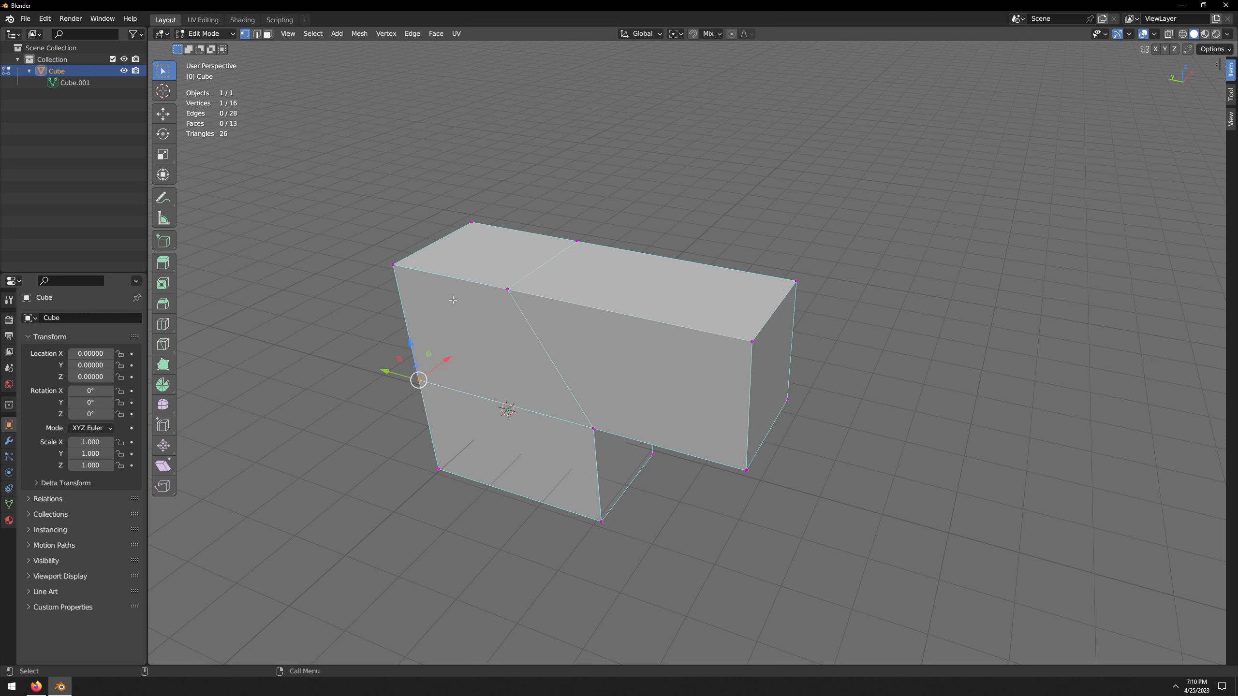
# - Try merging the two vertices of the block's upper outer vertical edge at center, undo it and clear the selection
pyautogui.press('m')
pyautogui.click(357, 330)
pyautogui.hotkey('ctrl', 'z')
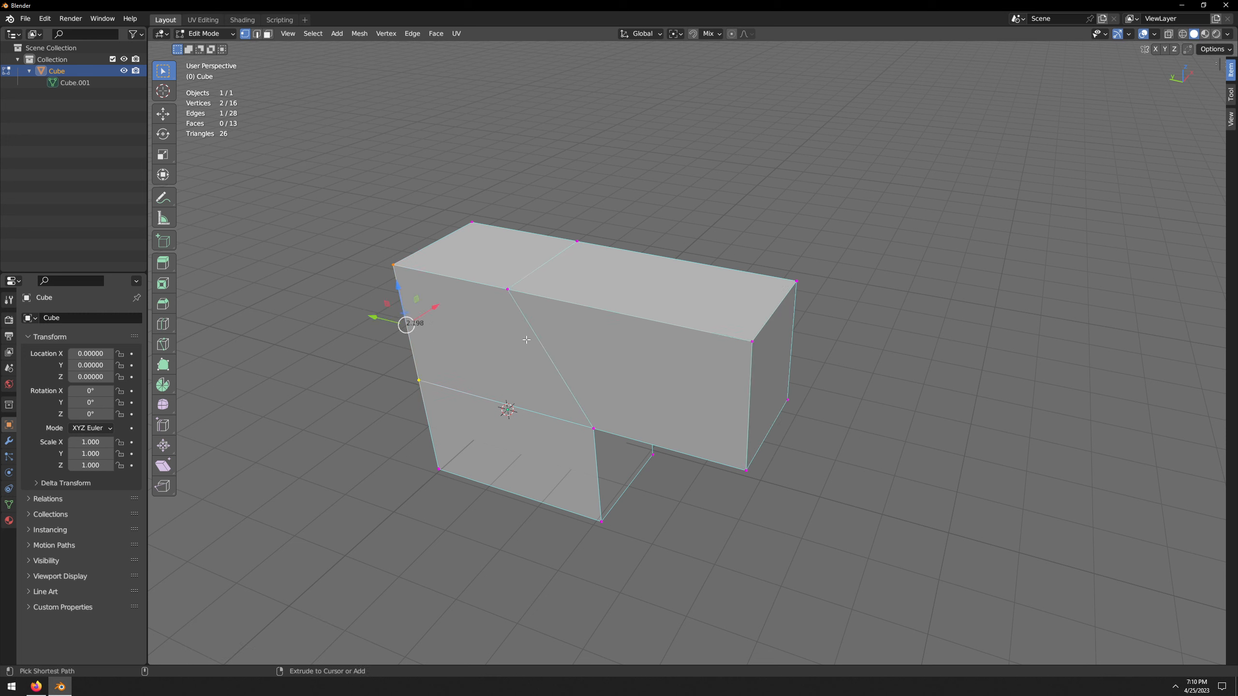
pyautogui.click(376, 345)
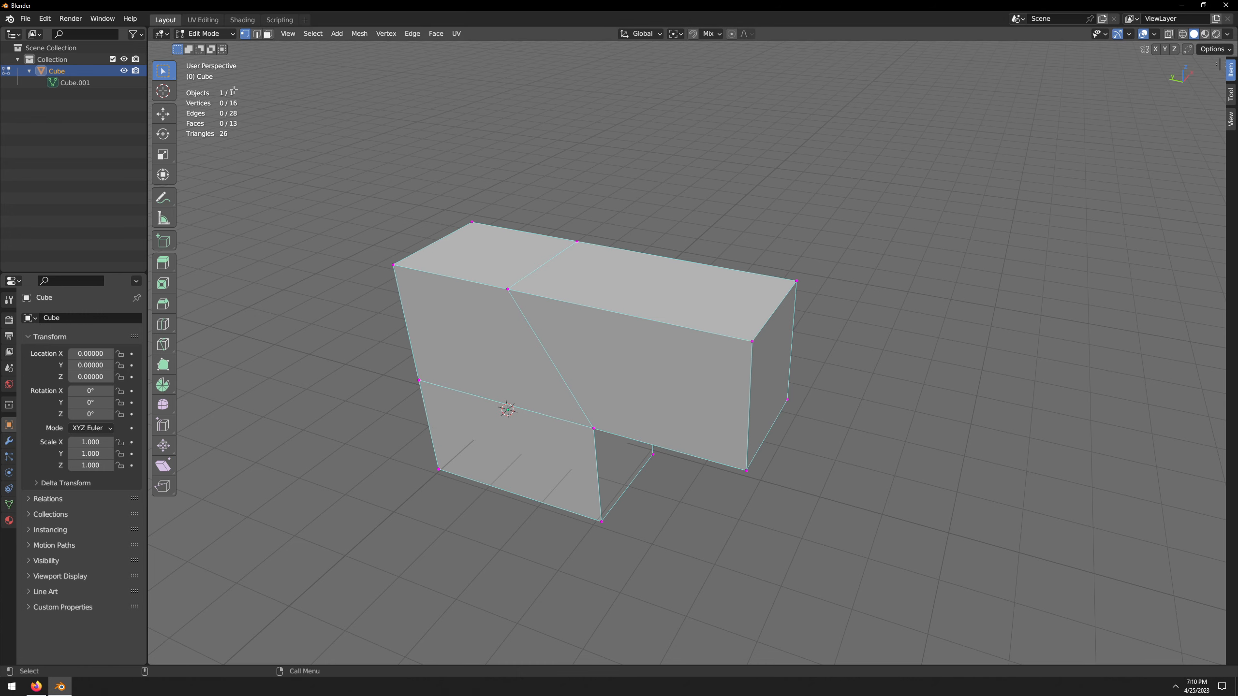
pyautogui.click(203, 19)
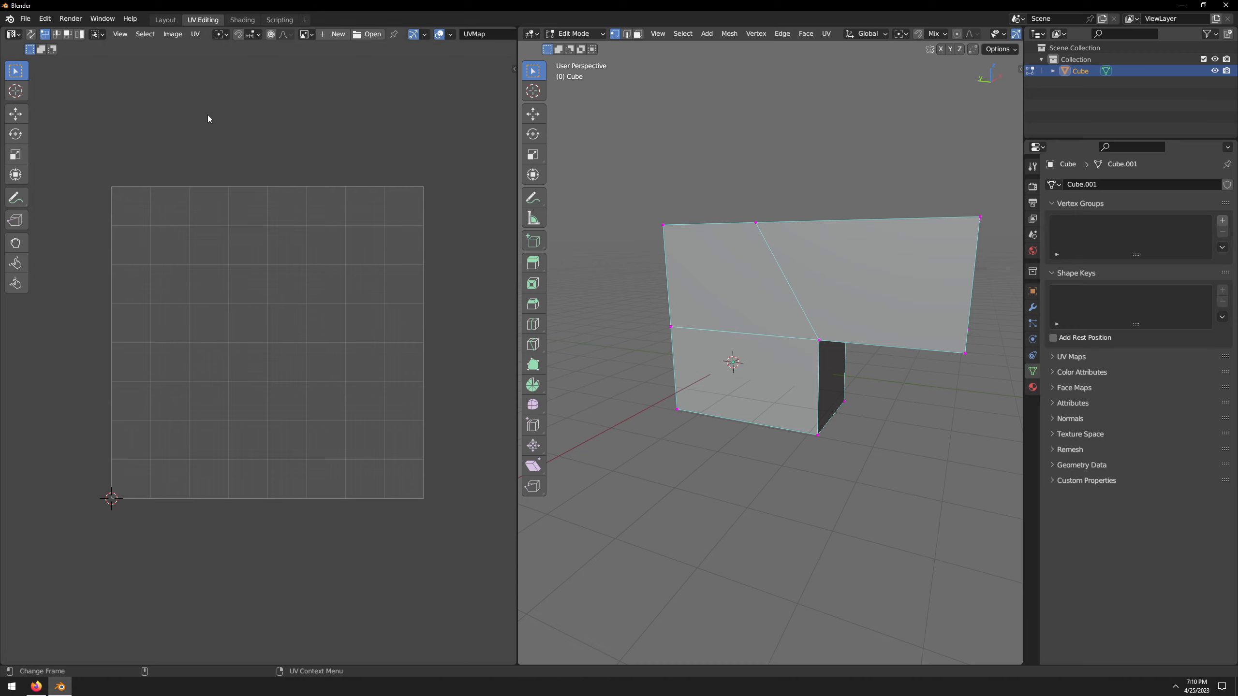
pyautogui.click(166, 19)
pyautogui.click(45, 18)
pyautogui.press('Tab')
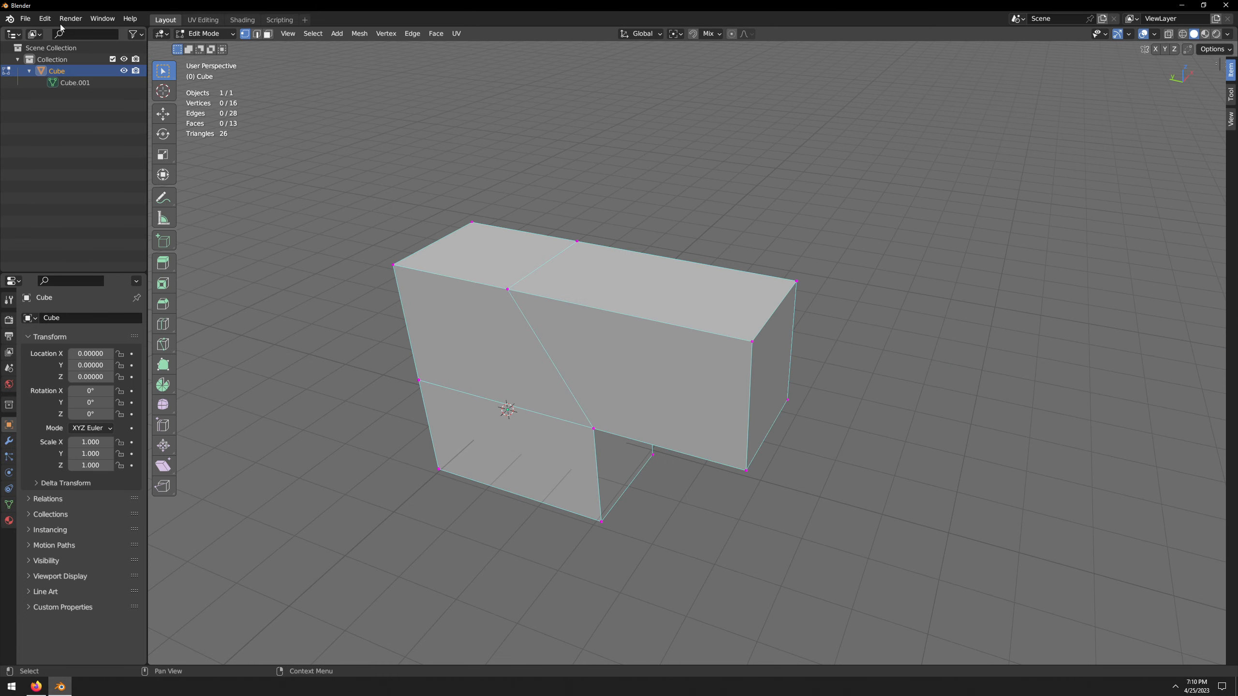
# - Reopen the keymap preferences in a larger window and collapse the custom Merge by Distance and Merge entries under Mesh (Global)
pyautogui.click(45, 18)
pyautogui.click(57, 182)
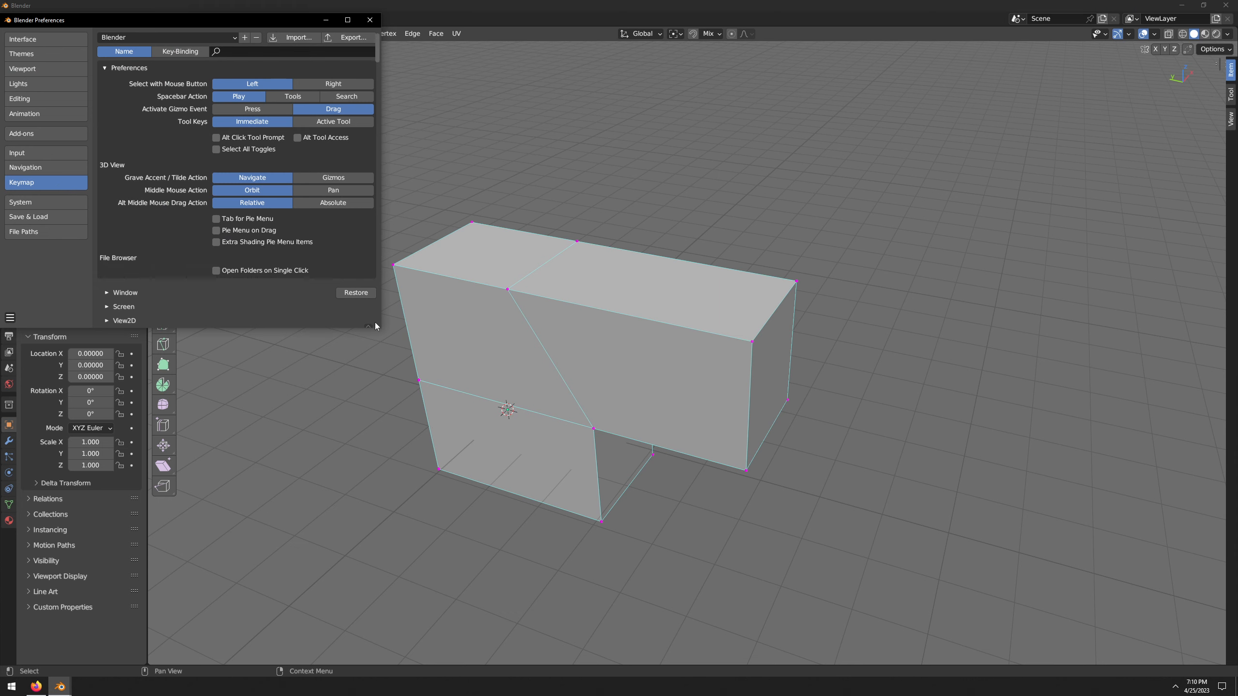
pyautogui.moveTo(379, 328); pyautogui.dragTo(732, 495)
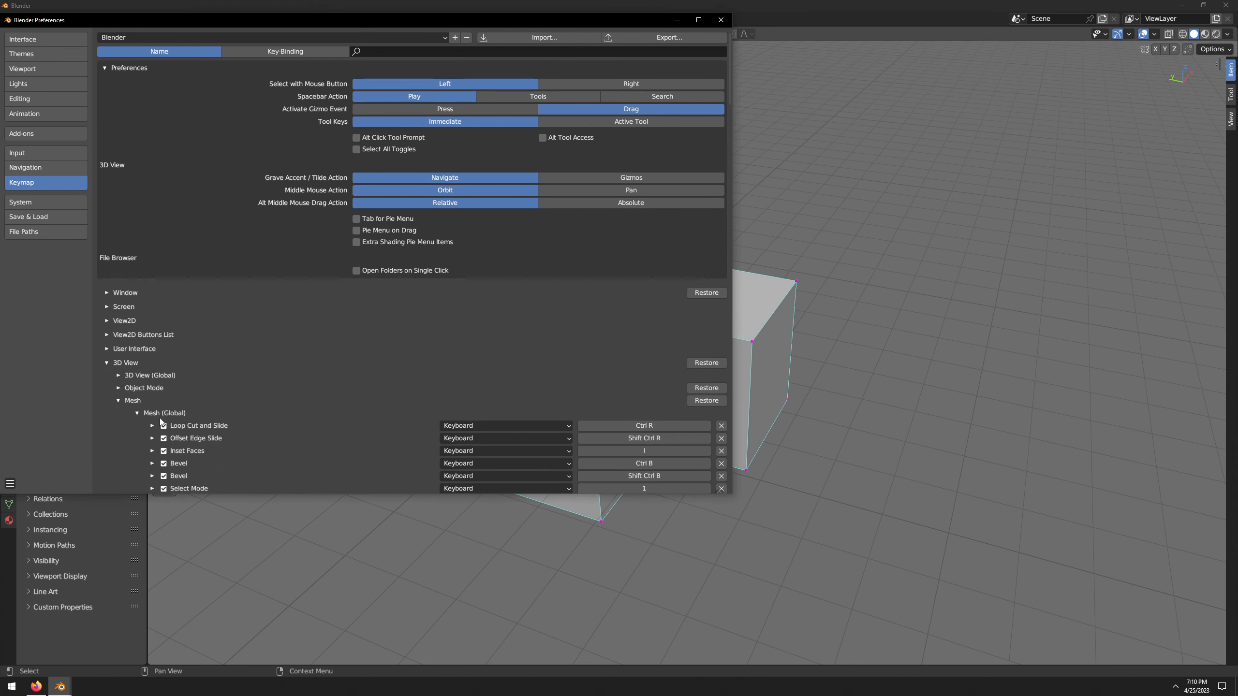
pyautogui.scroll(-6, 214, 430)
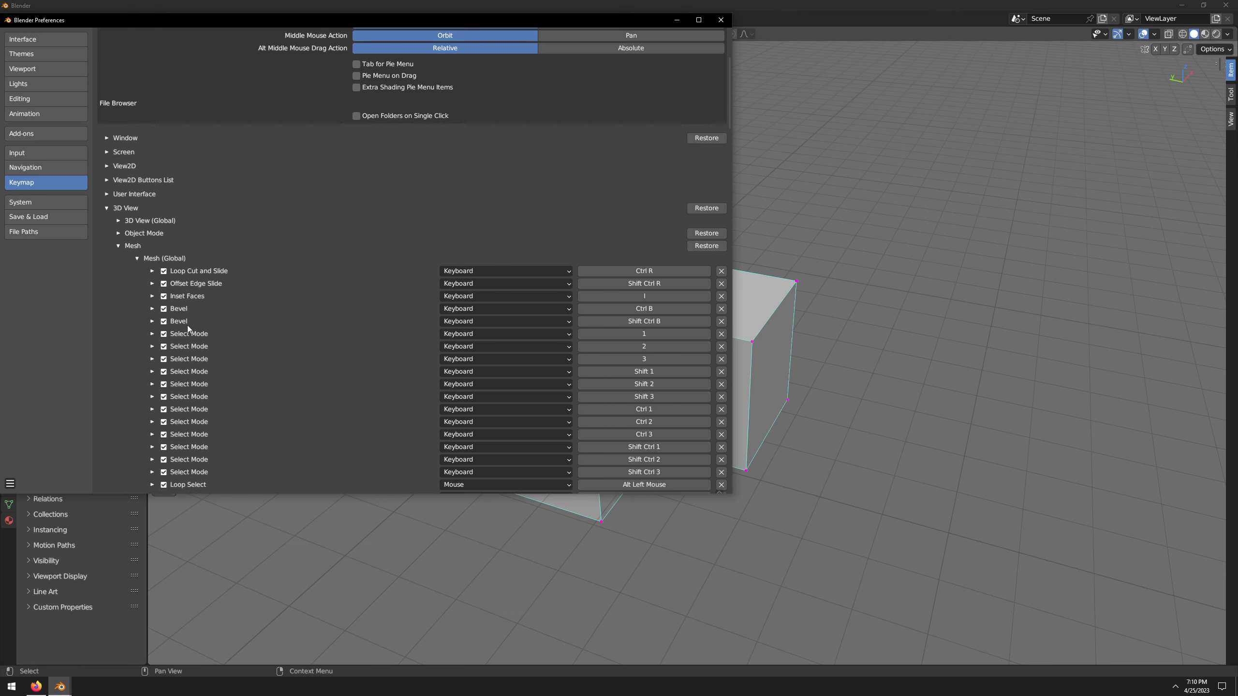
pyautogui.scroll(-8, 186, 348)
pyautogui.scroll(-11, 187, 351)
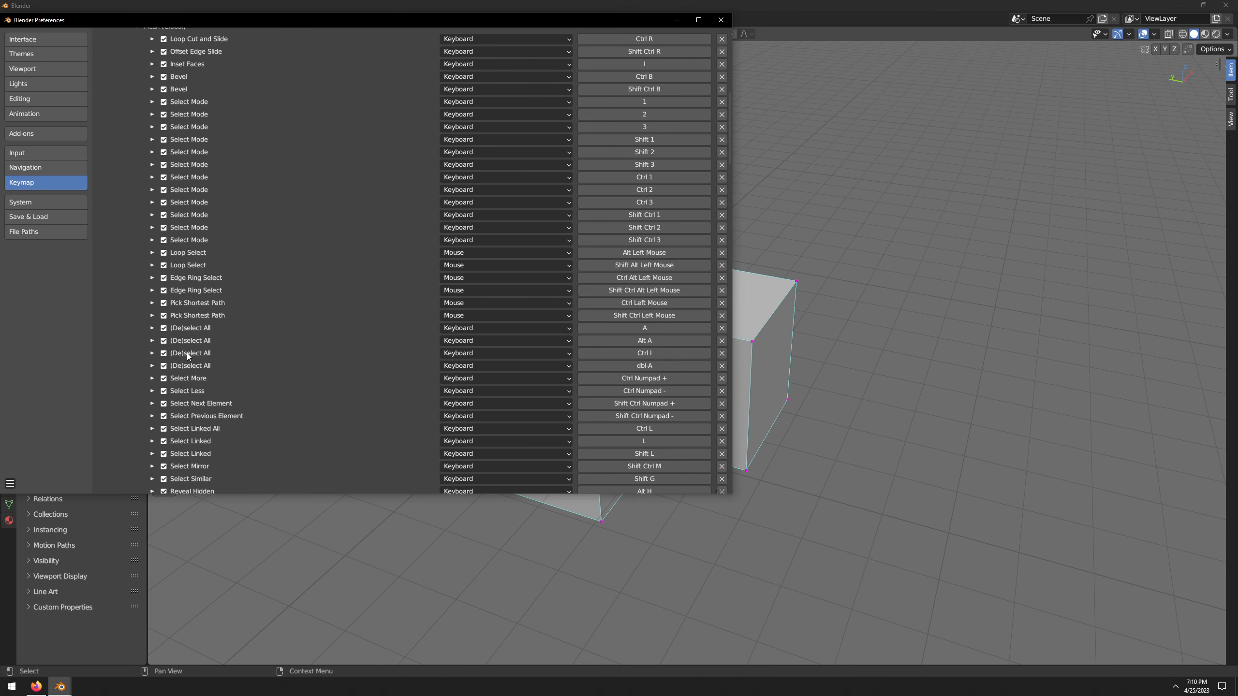
pyautogui.scroll(-14, 187, 354)
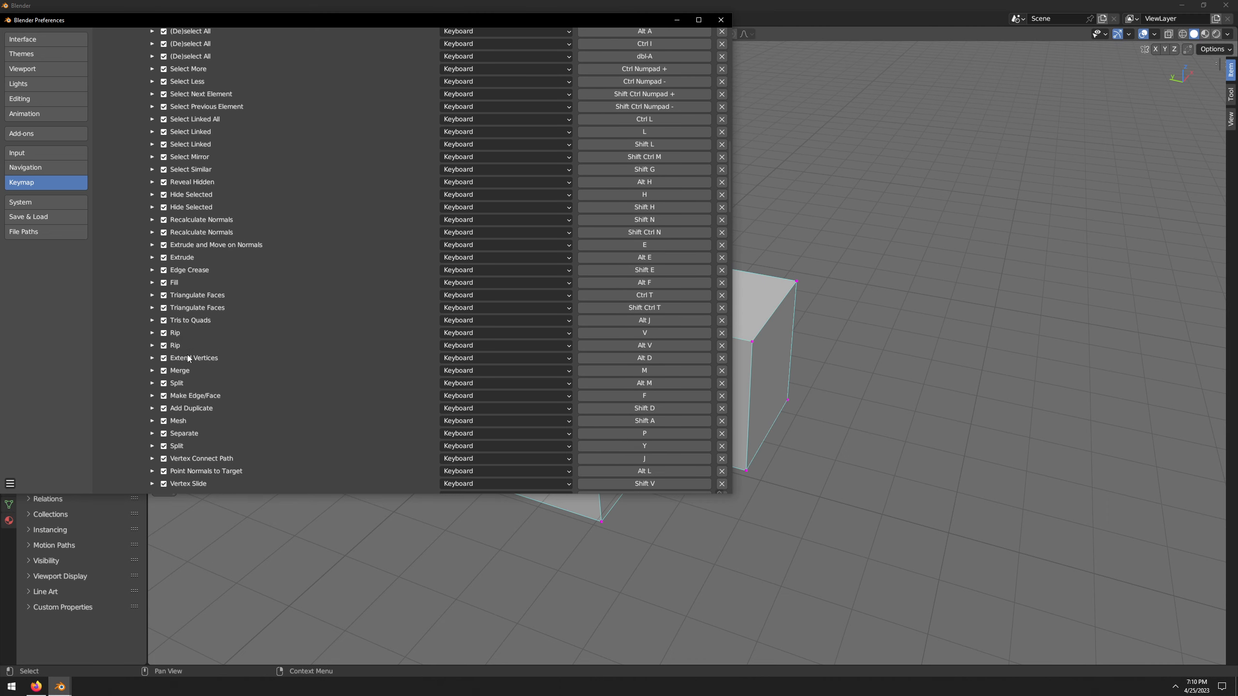
pyautogui.scroll(-9, 187, 354)
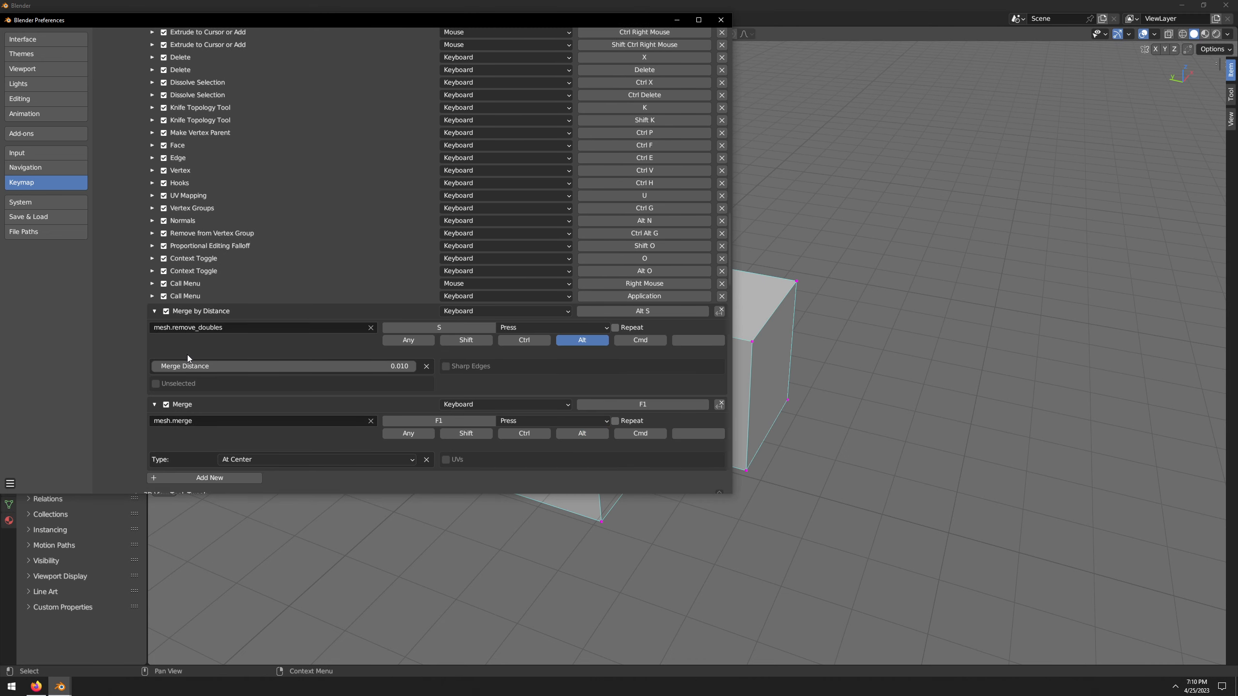
pyautogui.click(153, 292)
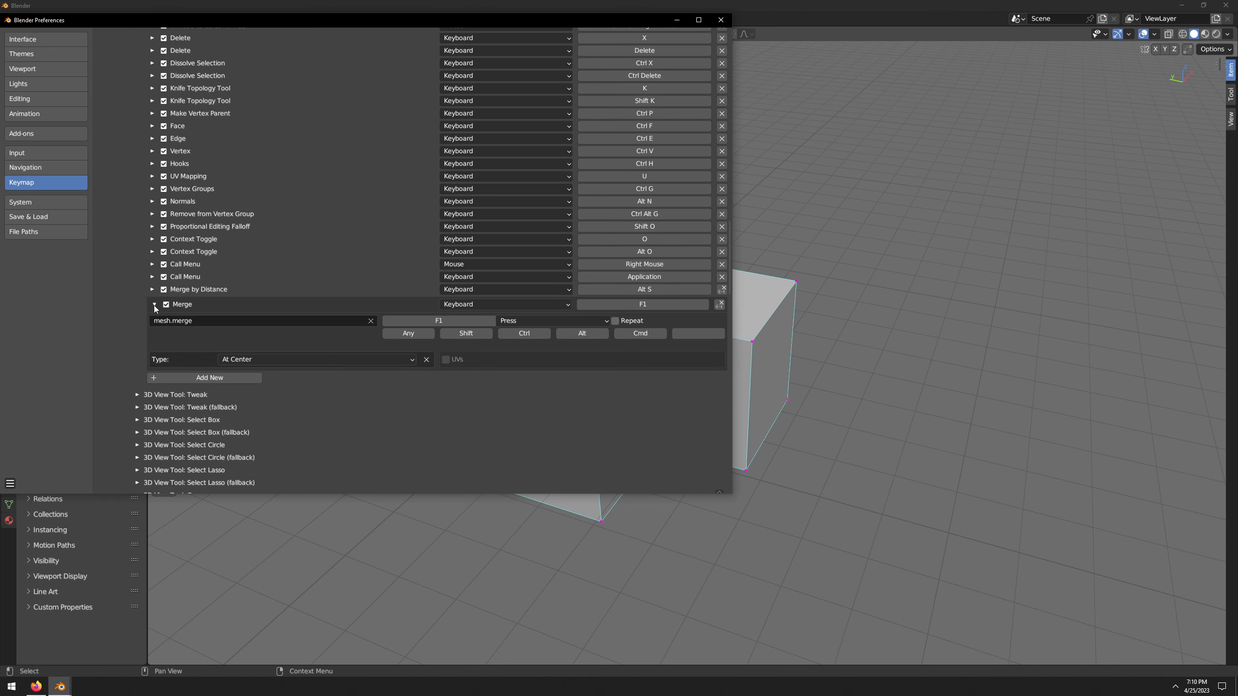
pyautogui.click(153, 303)
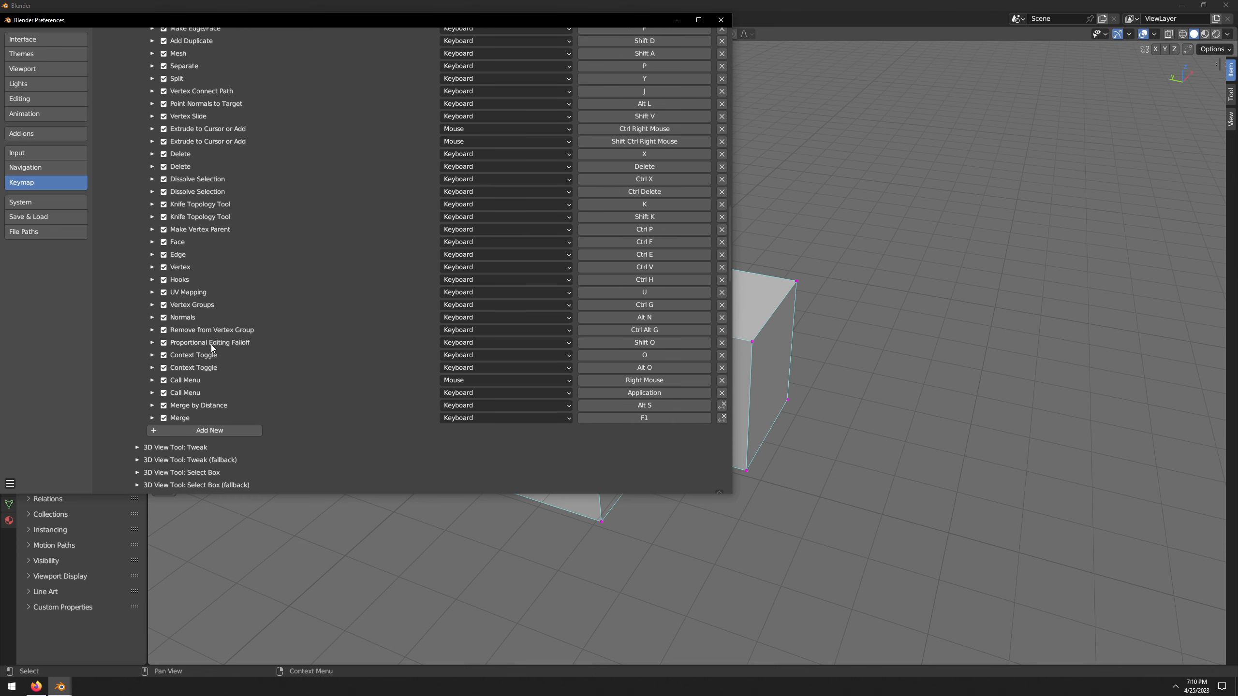
# - Change the Mesh (Global) Add Duplicate shortcut to Ctrl D and save the preferences
pyautogui.scroll(3, 210, 347)
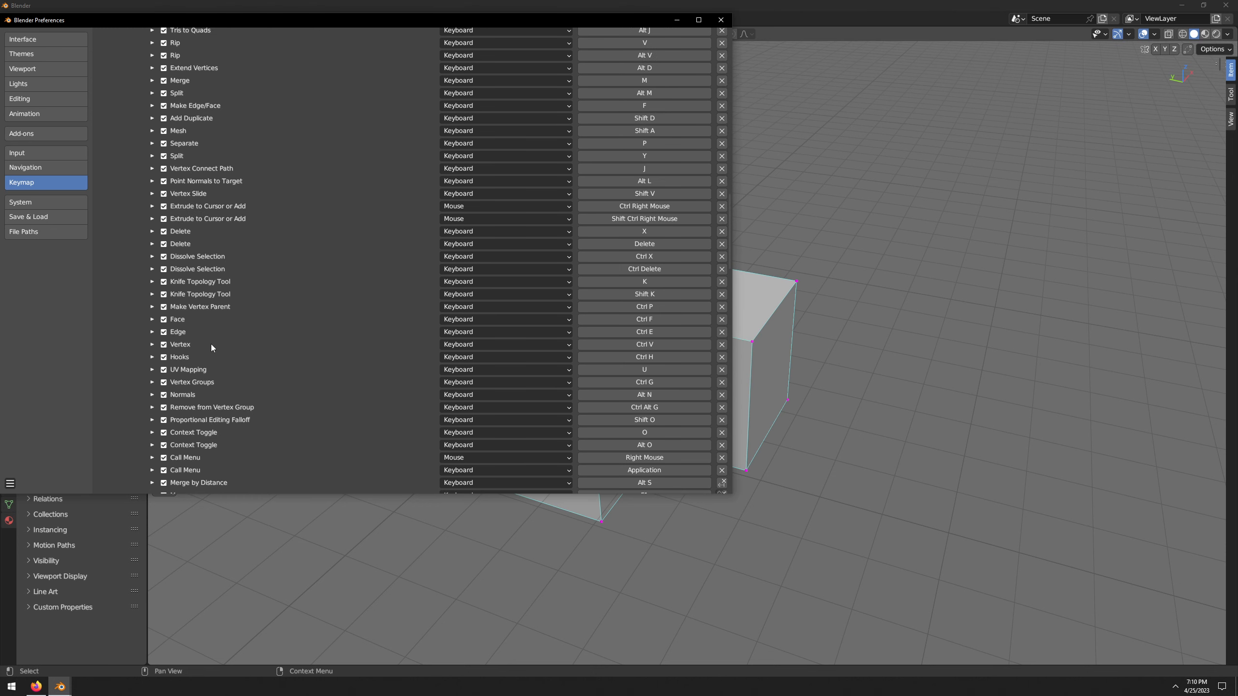
pyautogui.click(152, 118)
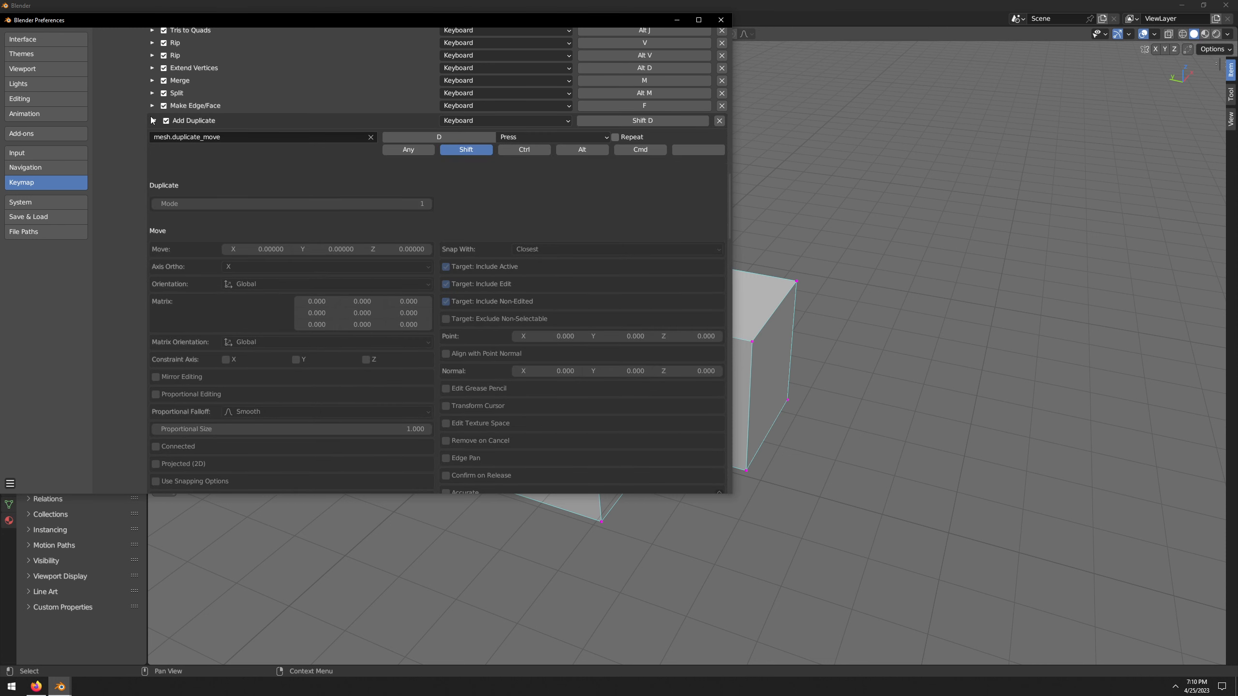
pyautogui.click(538, 150)
pyautogui.click(466, 152)
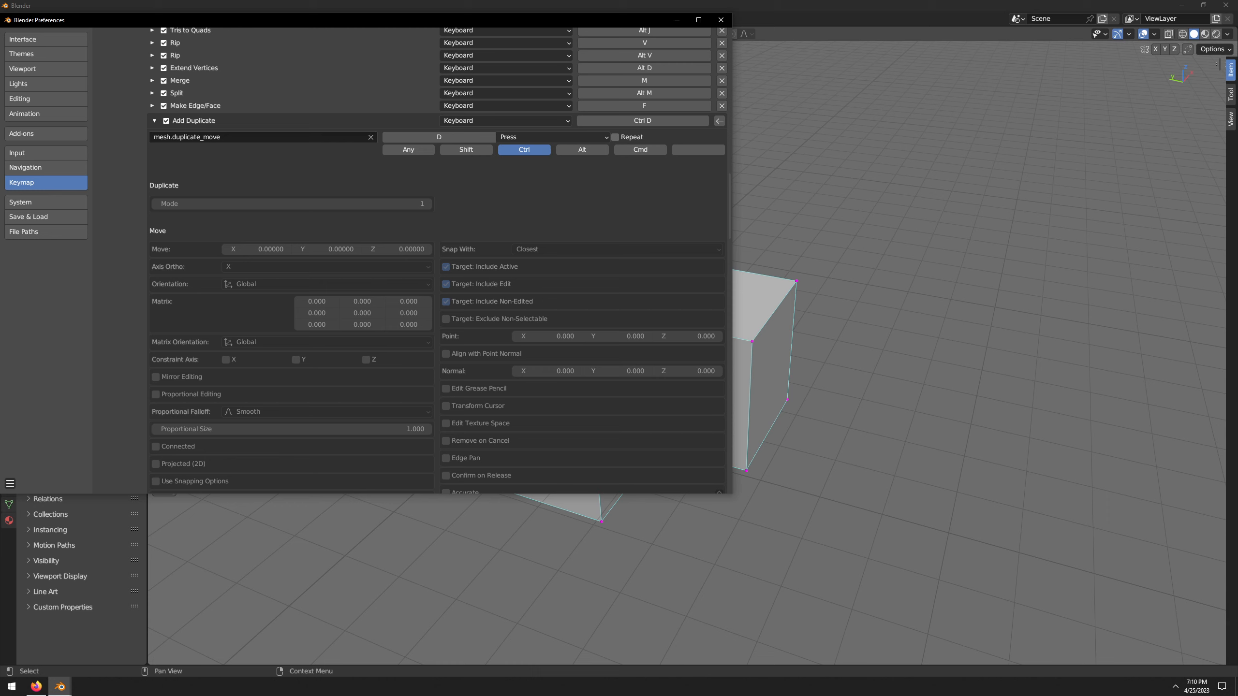
pyautogui.click(10, 483)
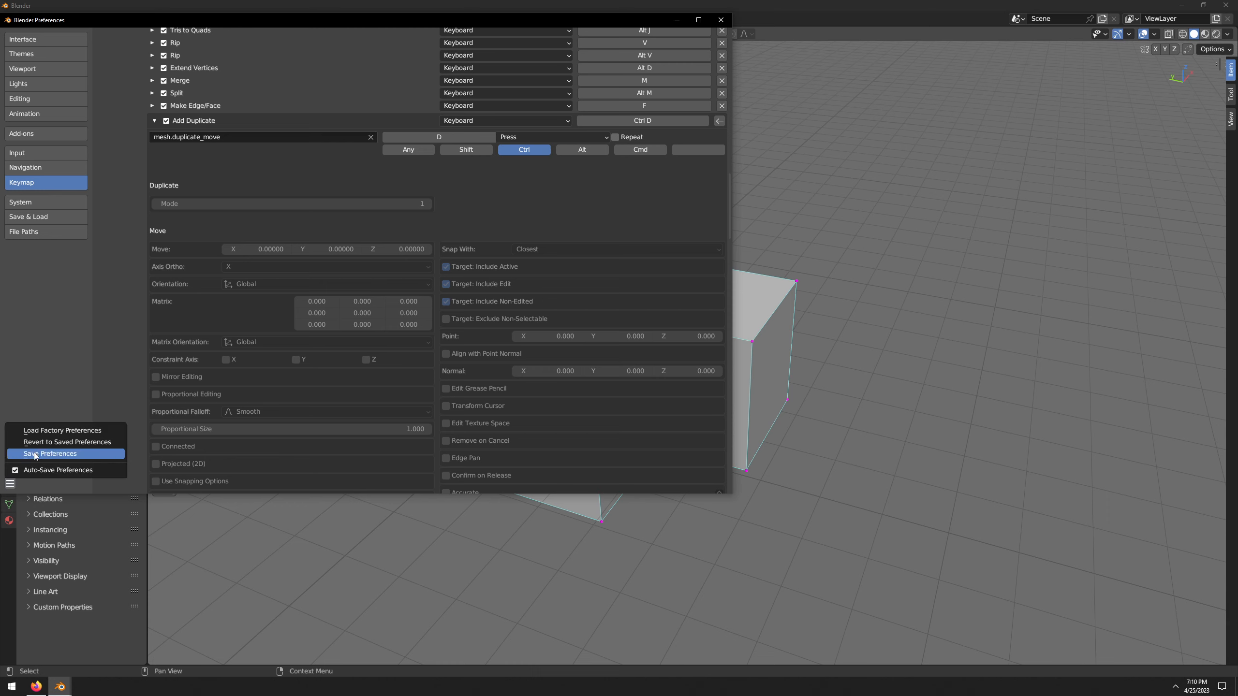
pyautogui.click(34, 456)
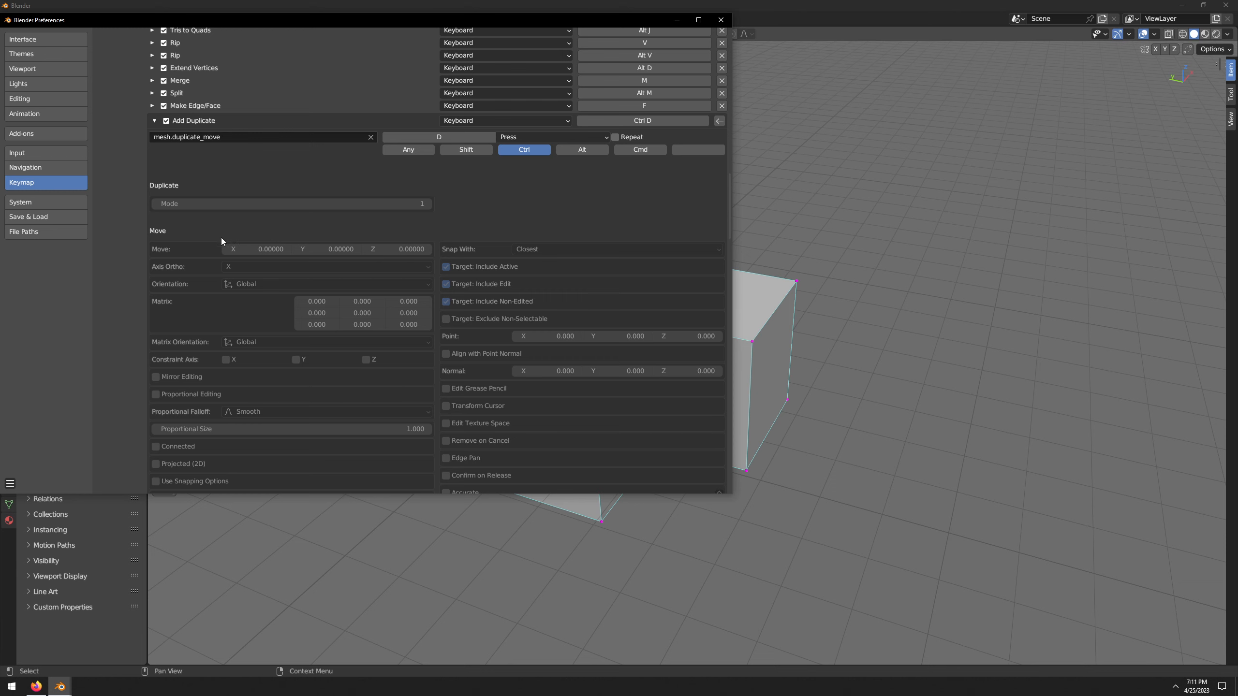
# - Collapse the Add Duplicate entry under Mesh (Global) in the keymap
pyautogui.scroll(6, 221, 238)
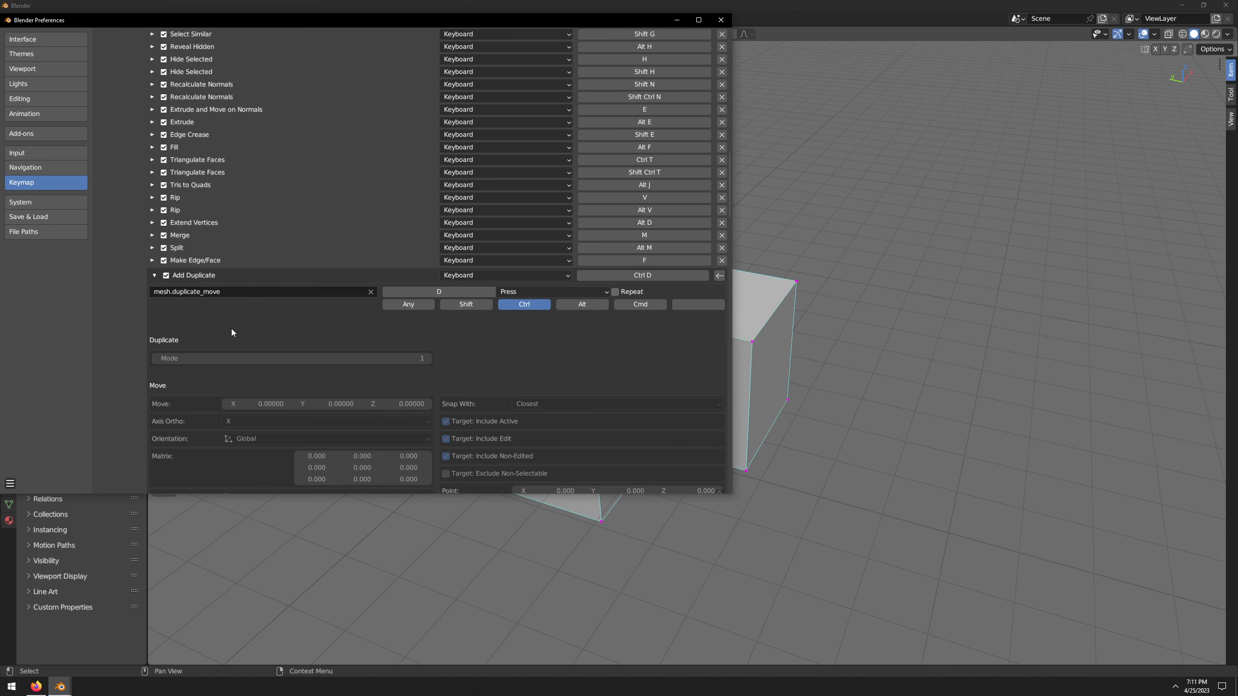
pyautogui.click(154, 275)
pyautogui.scroll(18, 226, 352)
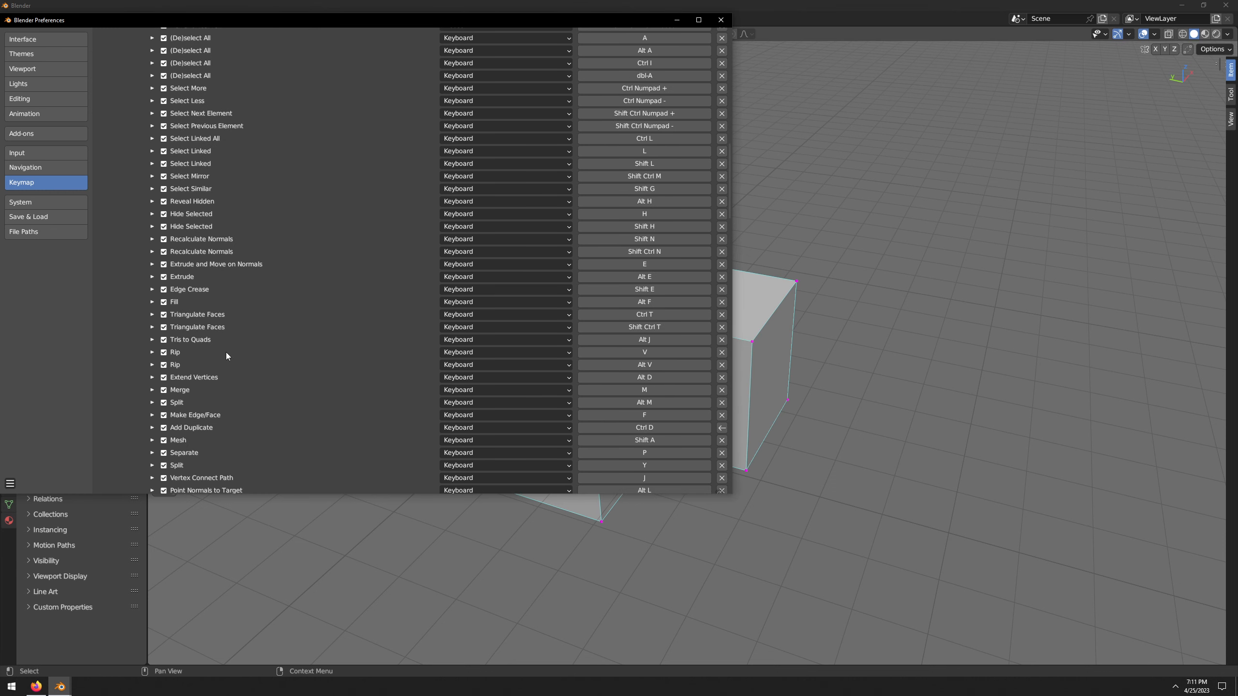
pyautogui.scroll(5, 227, 352)
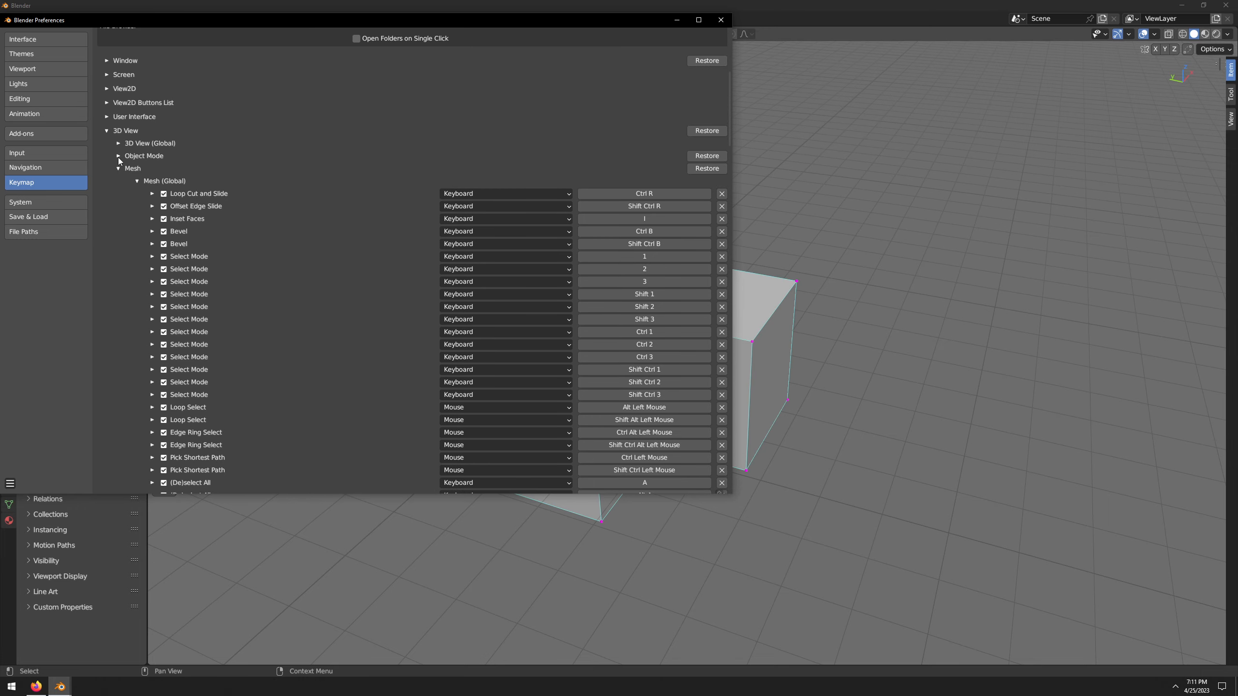
# - Add a new key map item at the end of Mesh (Global) and assign it the transform.rotate operator
pyautogui.scroll(-20, 179, 321)
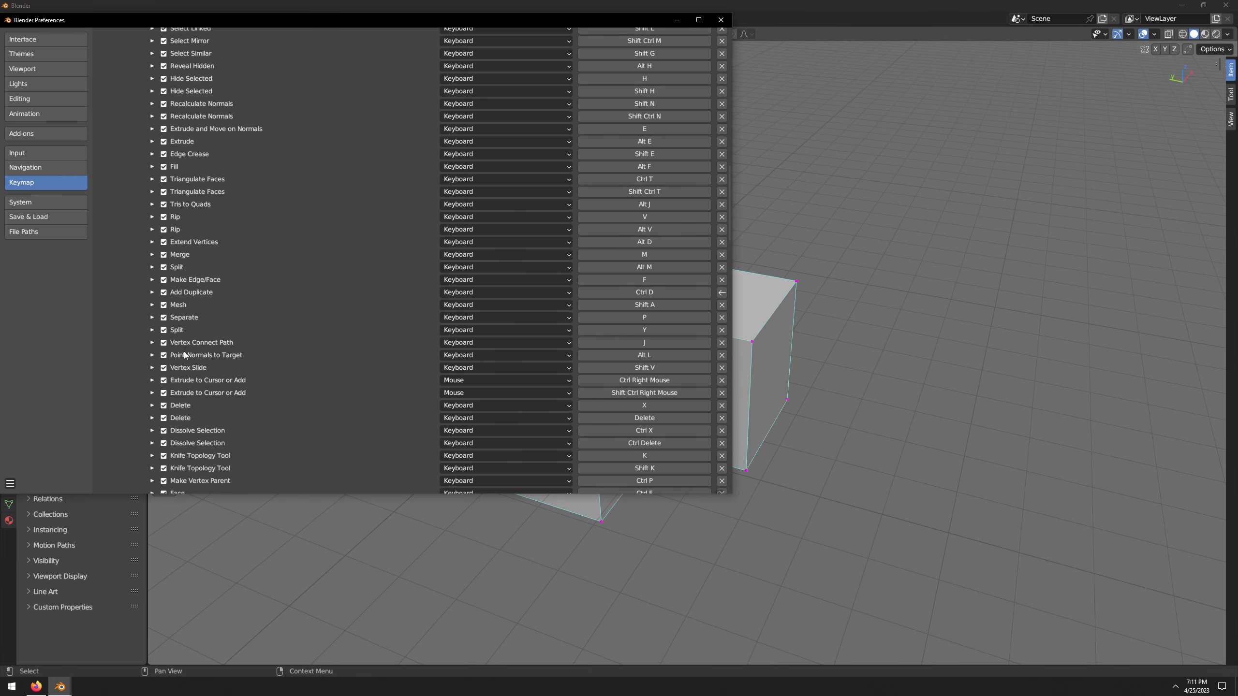
pyautogui.scroll(-9, 185, 357)
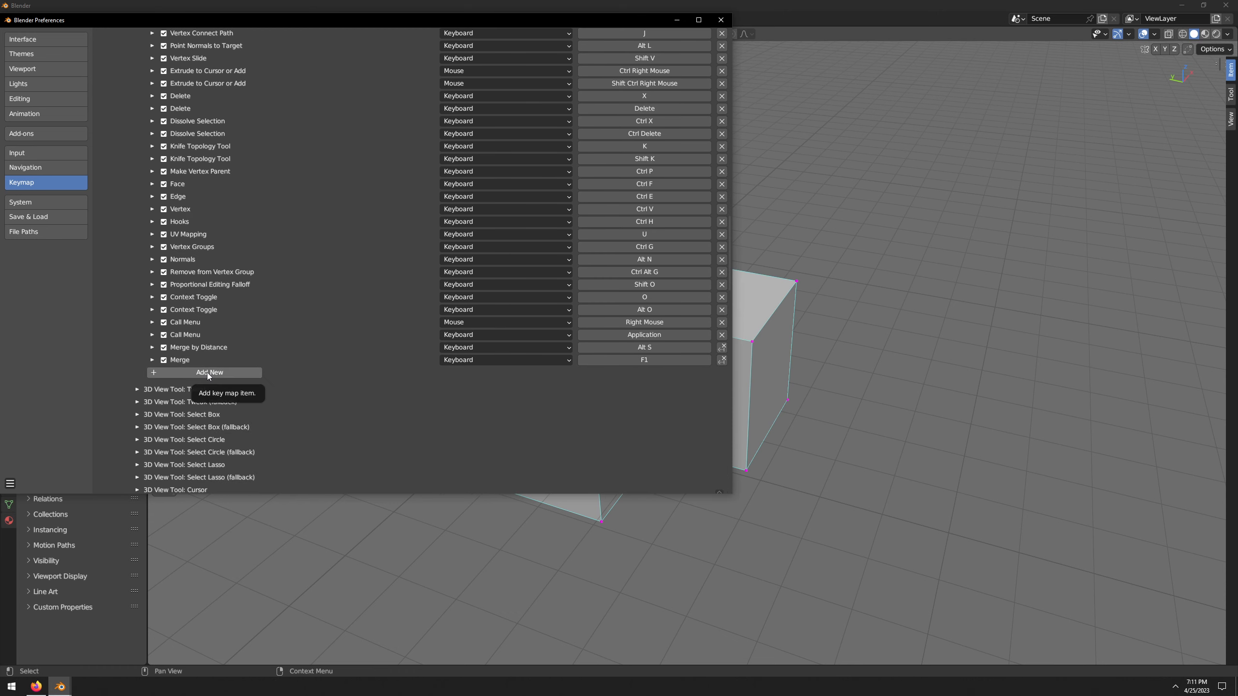
pyautogui.click(207, 373)
pyautogui.click(152, 372)
pyautogui.click(190, 391)
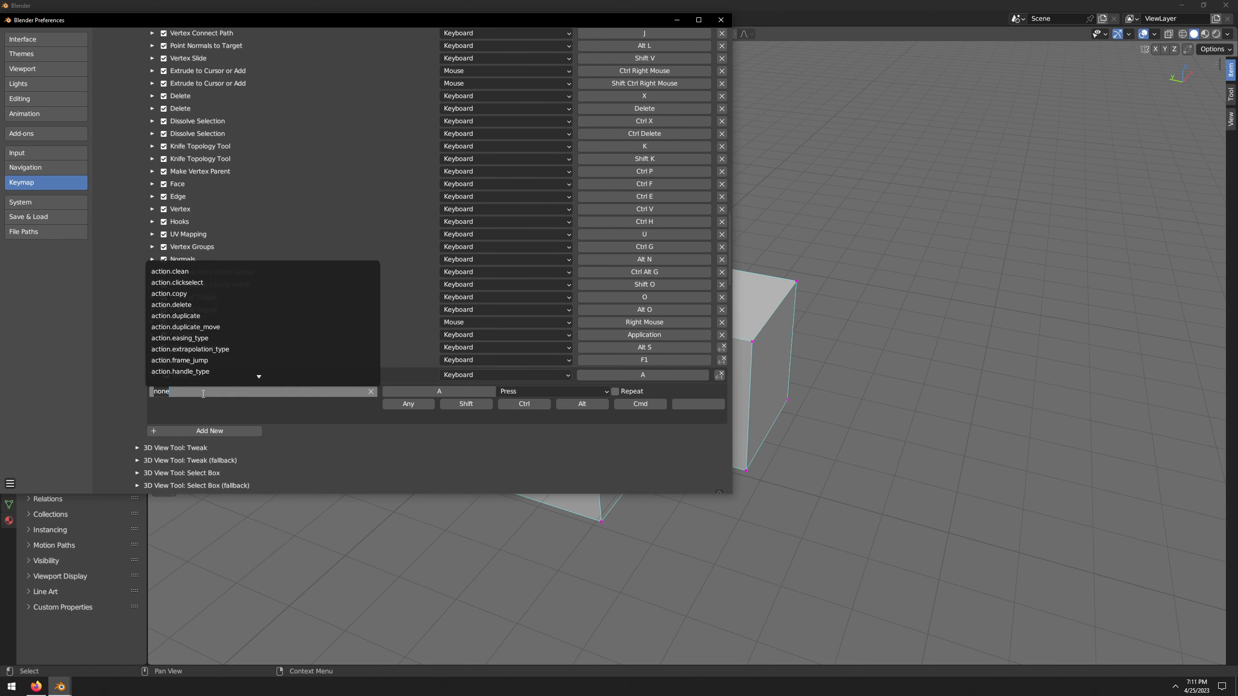
pyautogui.write('trams')
pyautogui.press('BackSpace')
pyautogui.press('BackSpace')
pyautogui.write('nsform')
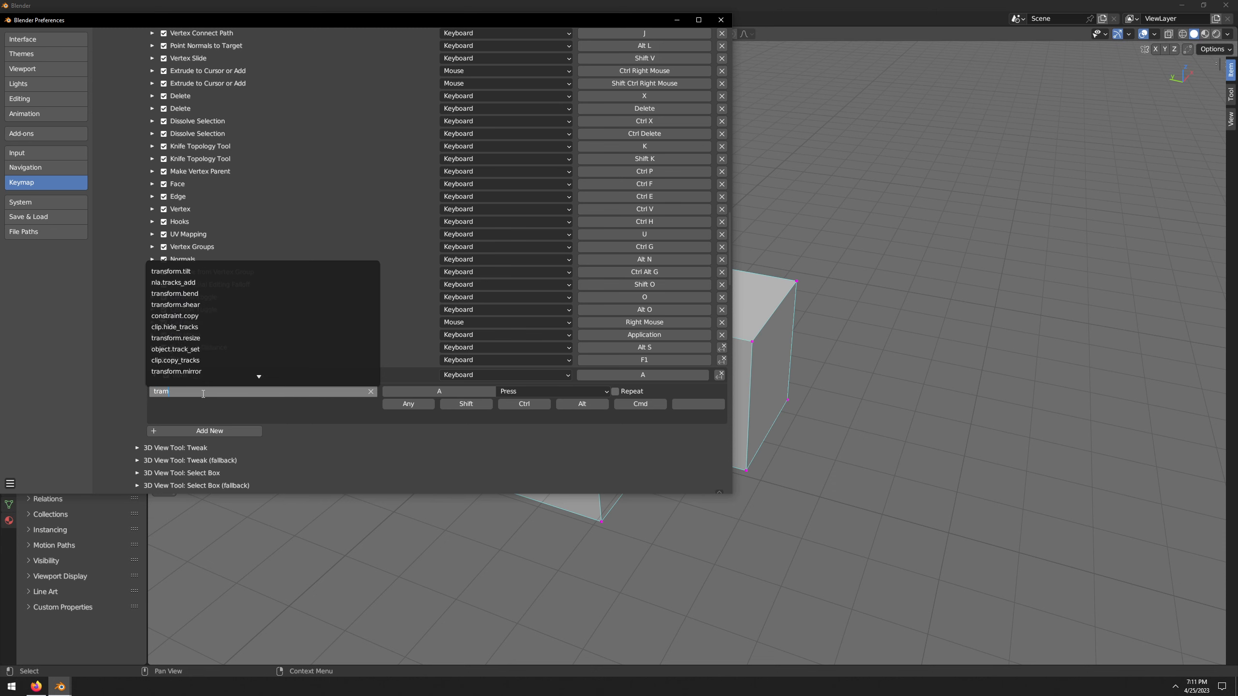
pyautogui.write('.')
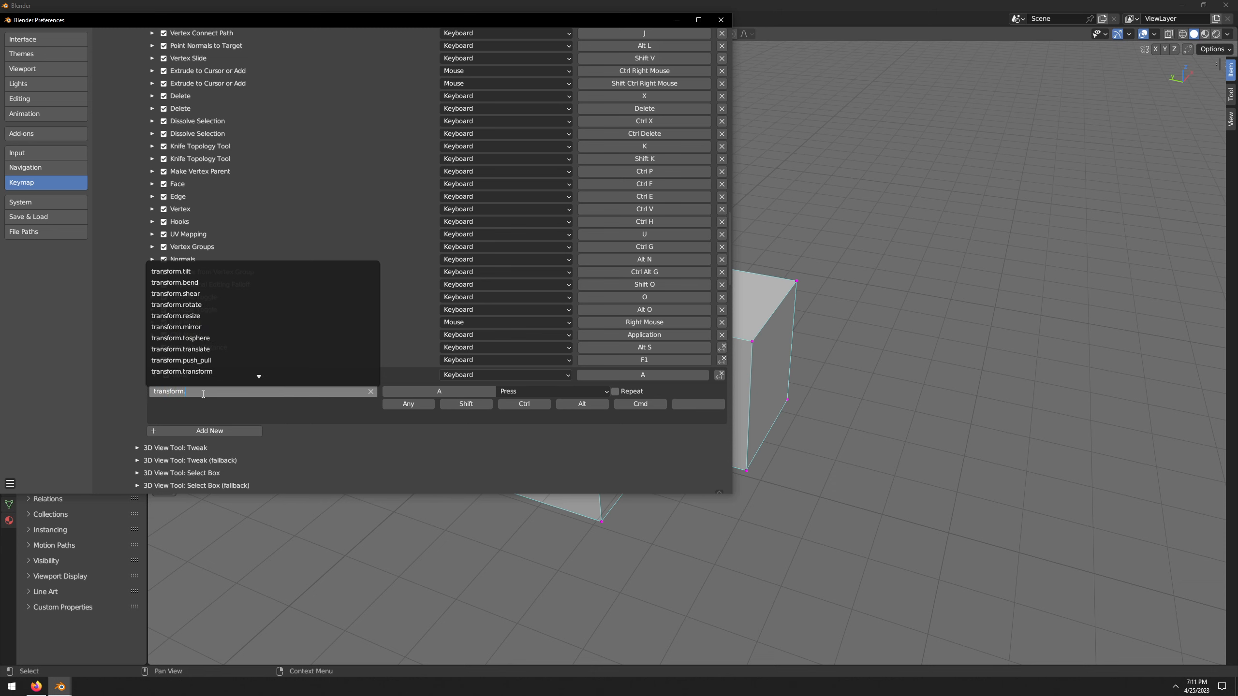
pyautogui.write('rotate')
pyautogui.click(194, 274)
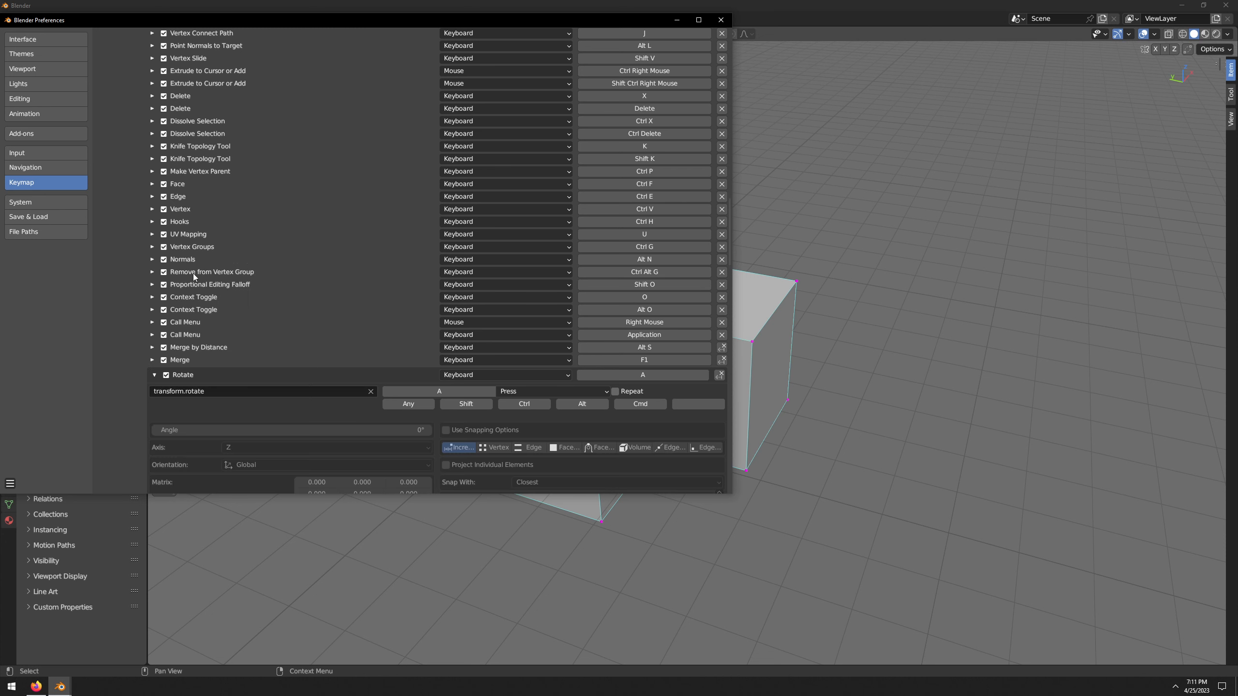
# - Set the new Rotate entry's shortcut to Alt E and its angle to 90°
pyautogui.scroll(-8, 325, 391)
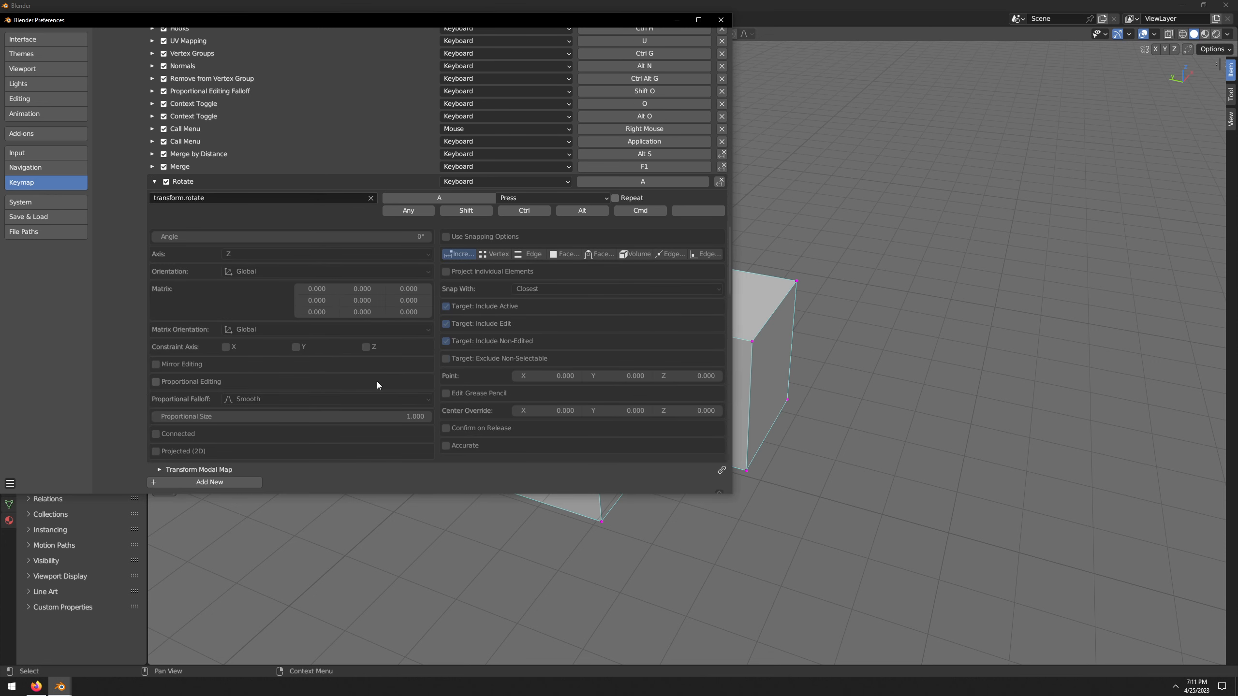
pyautogui.click(445, 198)
pyautogui.press('e')
pyautogui.click(233, 255)
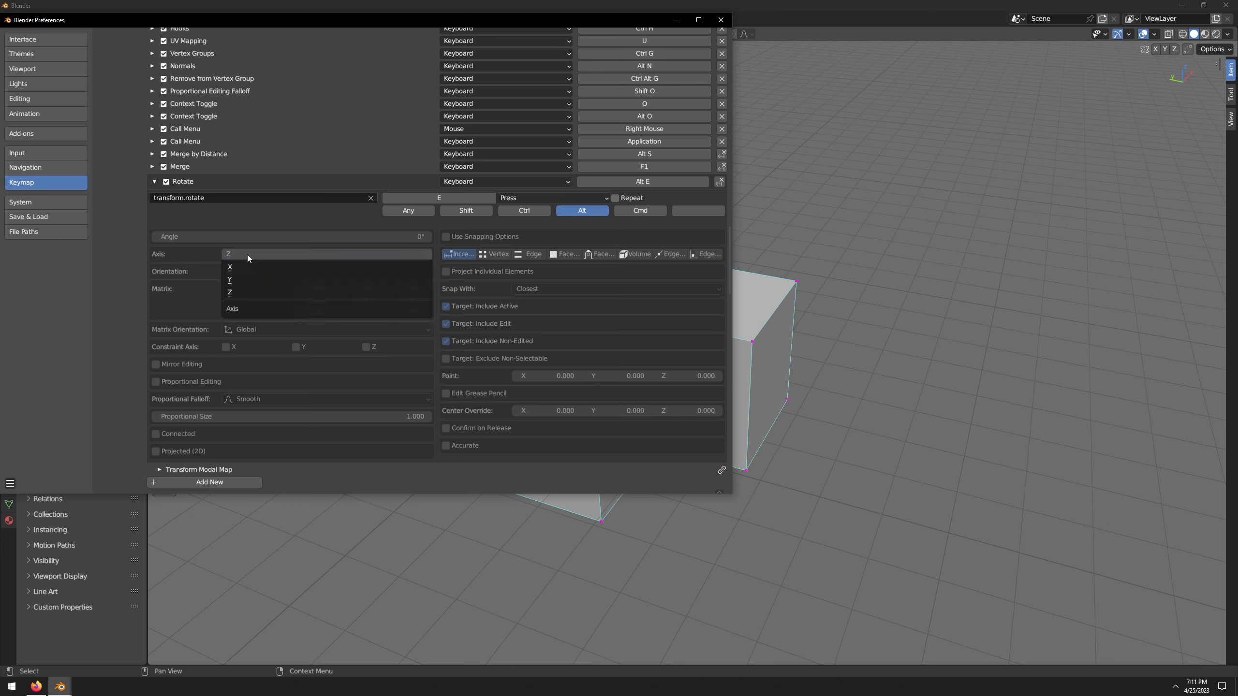
pyautogui.click(279, 238)
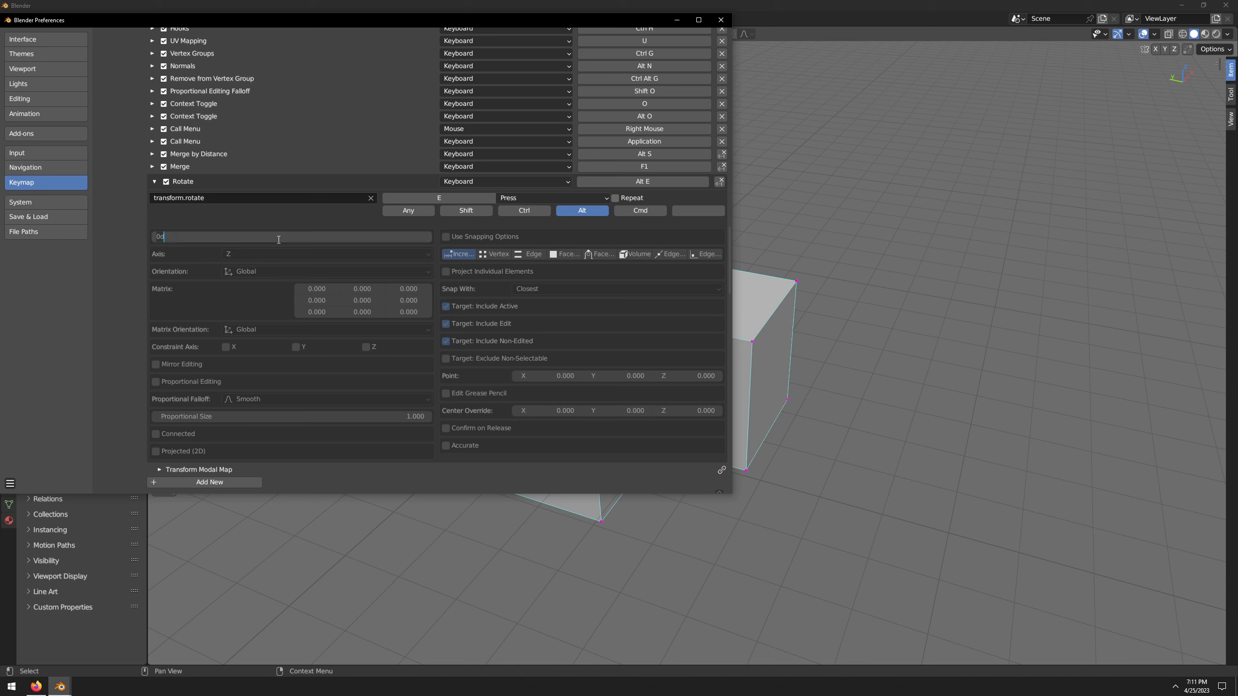
pyautogui.write('90')
pyautogui.press('Return')
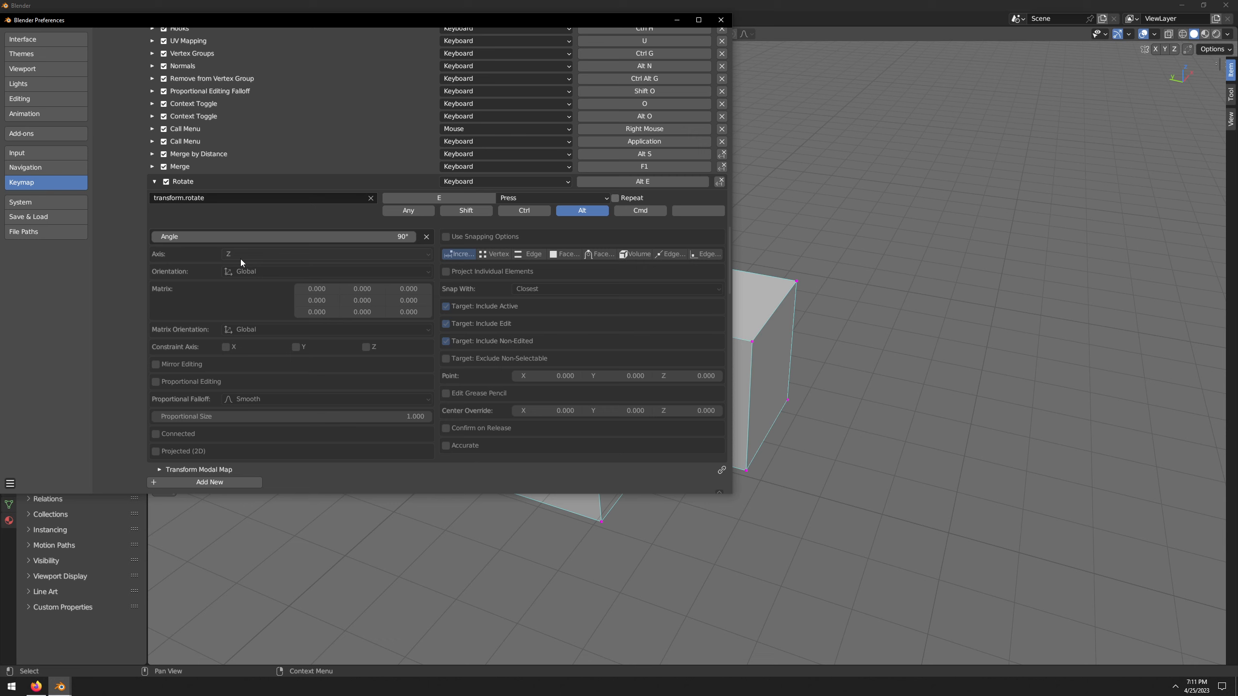
# - Set the Rotate entry to axis Z and Global orientation, enable Confirm on Release and Accurate, and save the preferences
pyautogui.click(266, 273)
pyautogui.click(263, 279)
pyautogui.click(263, 254)
pyautogui.click(237, 292)
pyautogui.click(446, 428)
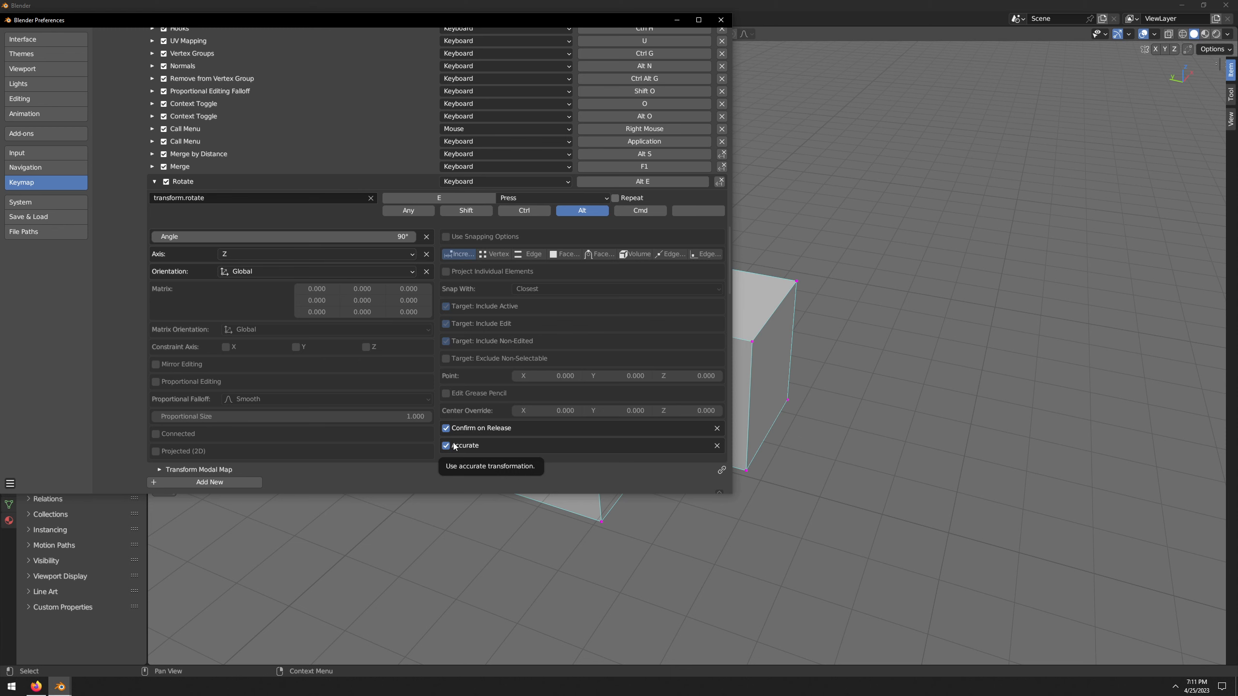
pyautogui.click(10, 483)
pyautogui.click(46, 455)
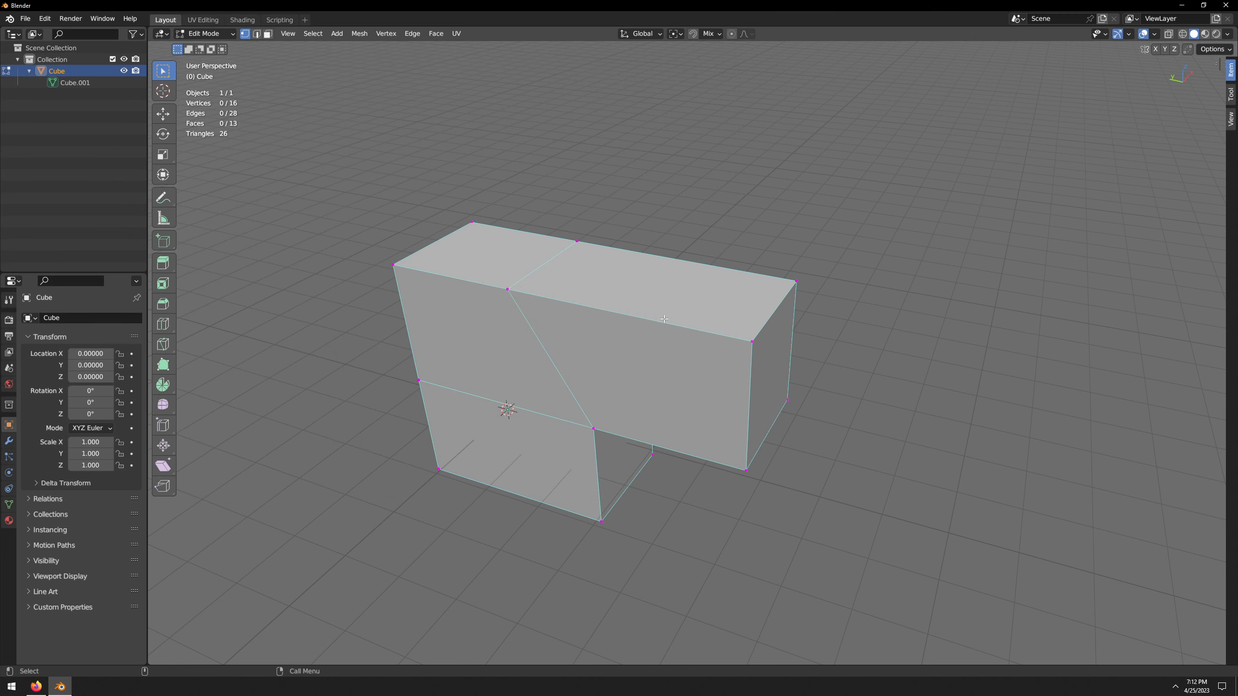
# - Select all faces of the block in face select mode and try the new Rotate shortcut
pyautogui.click(654, 338)
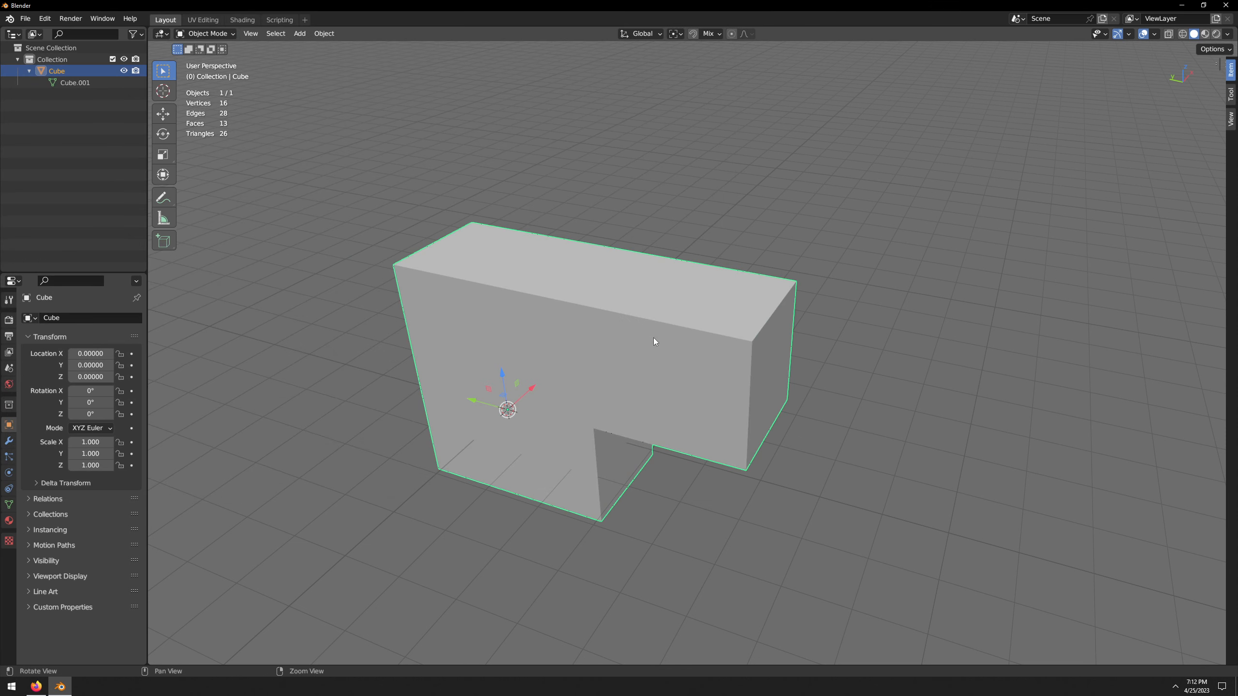
pyautogui.scroll(-4, 736, 390)
pyautogui.keyDown('alt'); pyautogui.moveTo(737, 390); pyautogui.dragTo(682, 394); pyautogui.keyUp('alt')
pyautogui.press('3')
pyautogui.click(655, 371)
pyautogui.hotkey('ctrl', 'a')
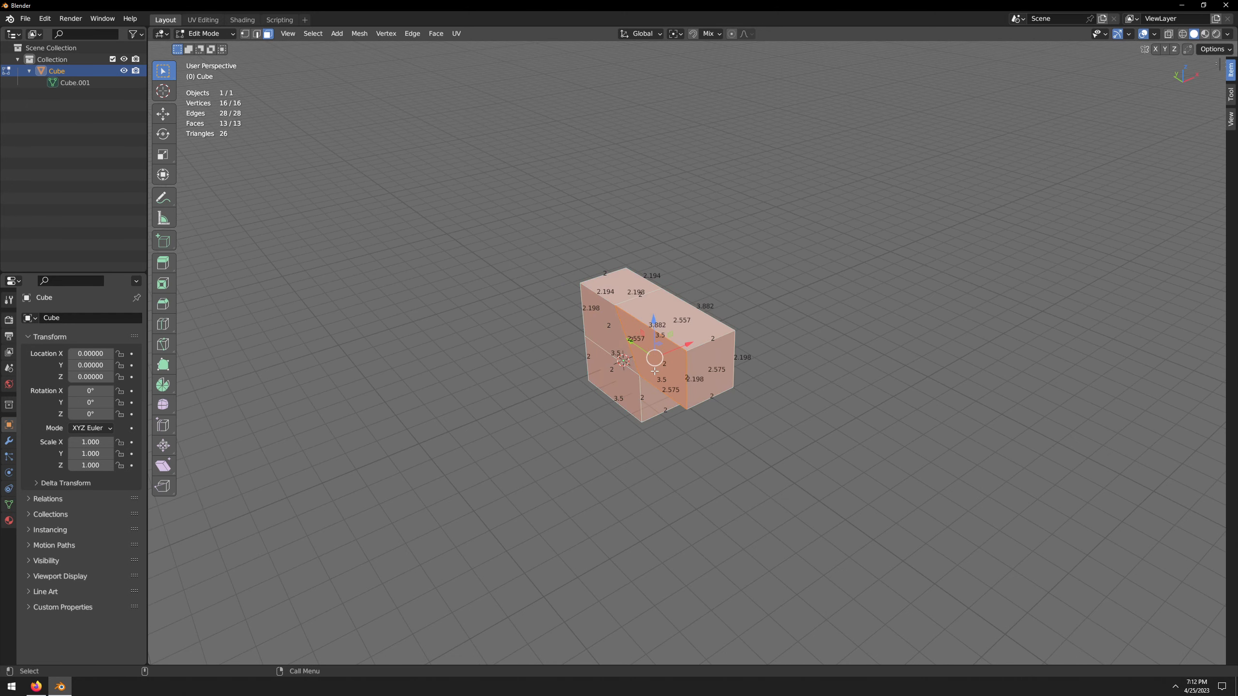
pyautogui.hotkey('alt', 'e')
pyautogui.hotkey('alt', 'e')
# - Reopen the keymap preferences in a larger window and search the key bindings for "alt e"
pyautogui.click(45, 18)
pyautogui.click(63, 184)
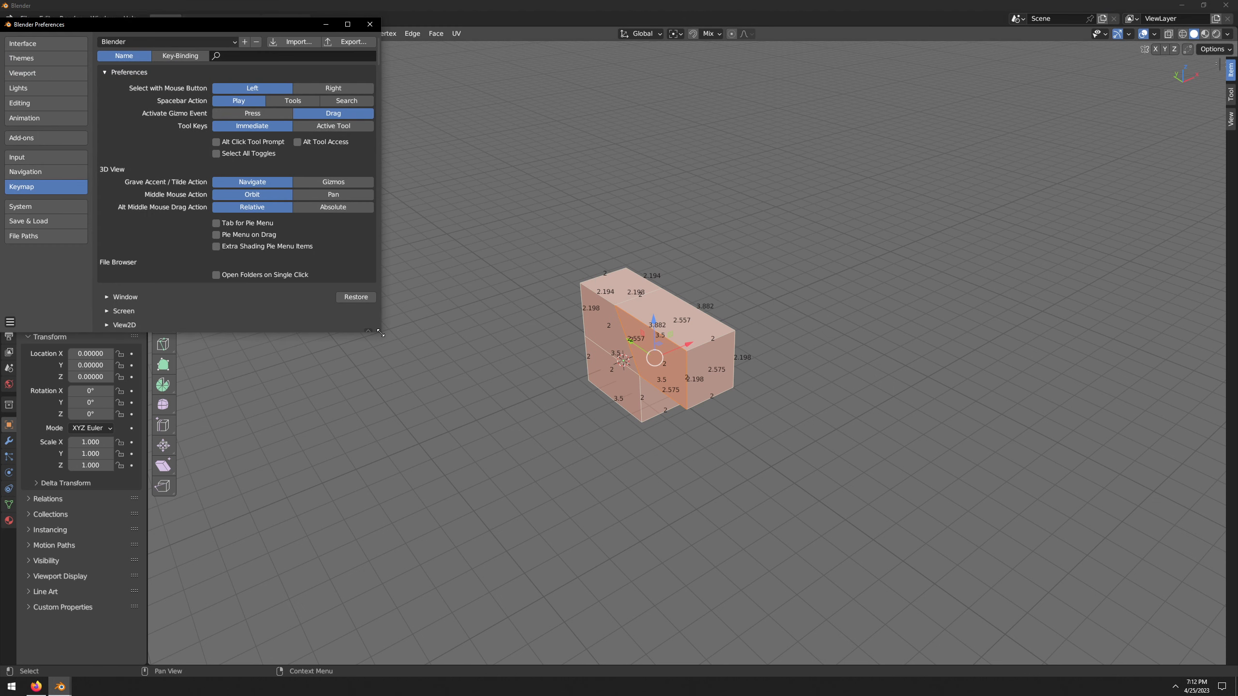
pyautogui.moveTo(381, 332); pyautogui.dragTo(686, 523)
pyautogui.click(271, 56)
pyautogui.click(354, 54)
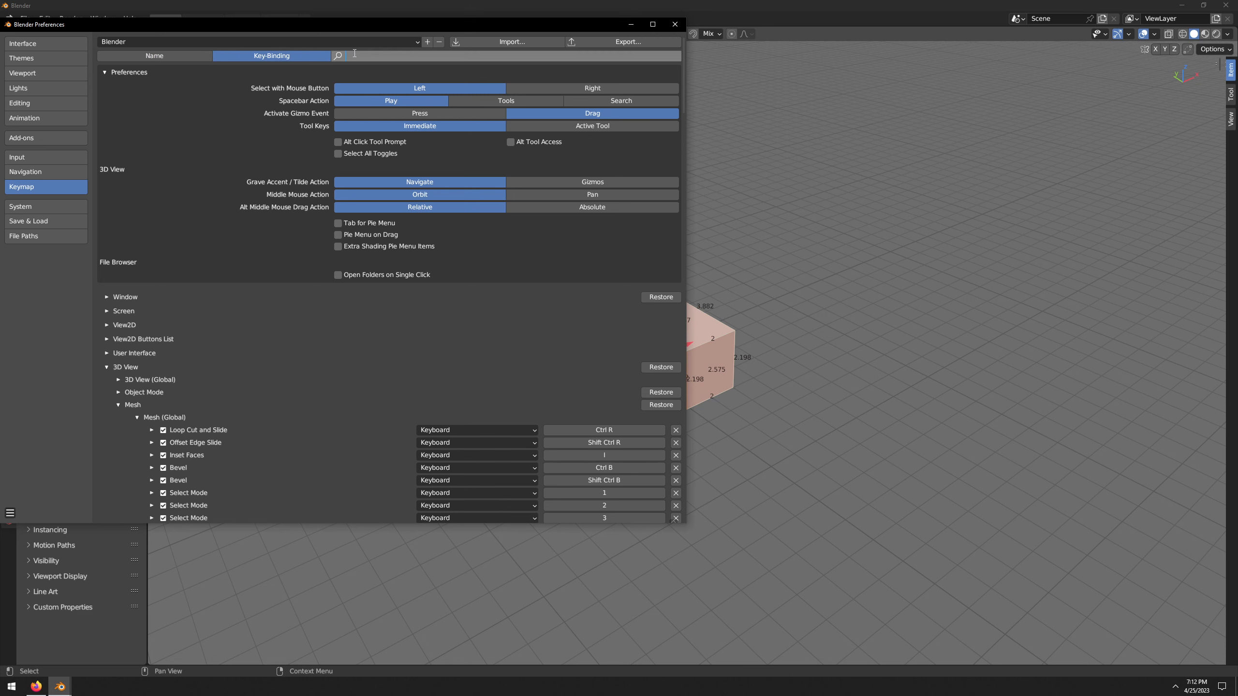
pyautogui.write('alt e')
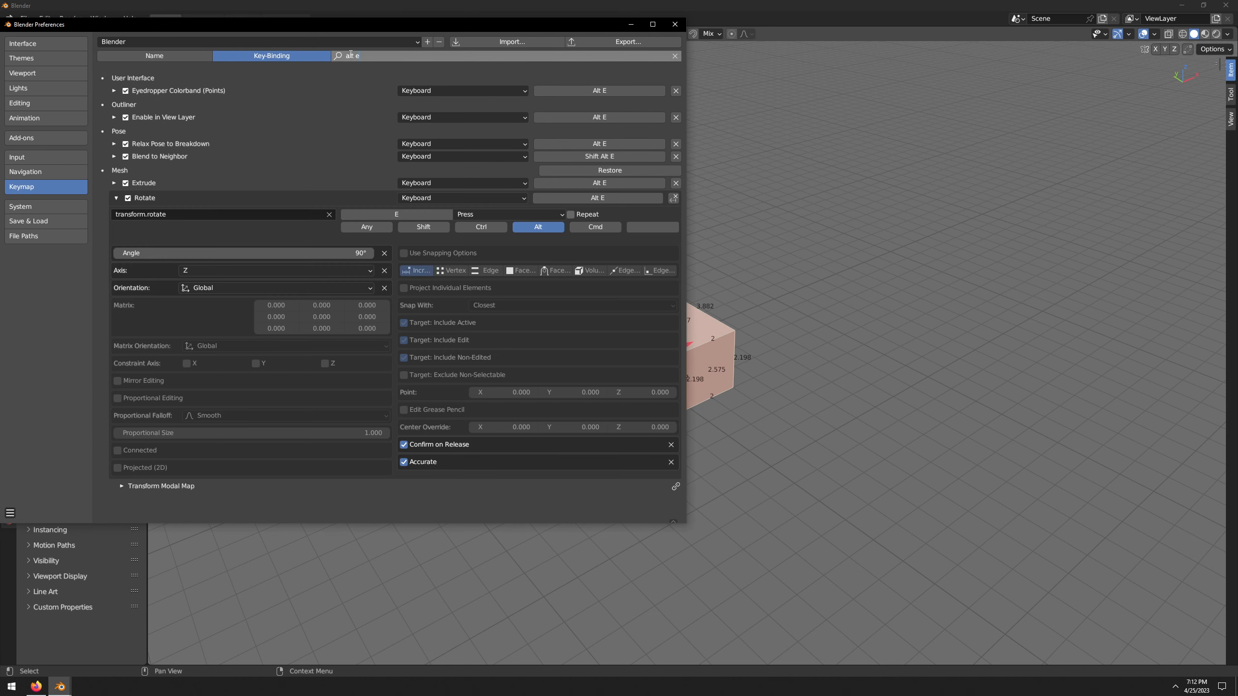
# - Collapse the Rotate entry, remove the Mesh Extrude entry bound to Alt E, then save and close the preferences
pyautogui.click(115, 202)
pyautogui.click(117, 204)
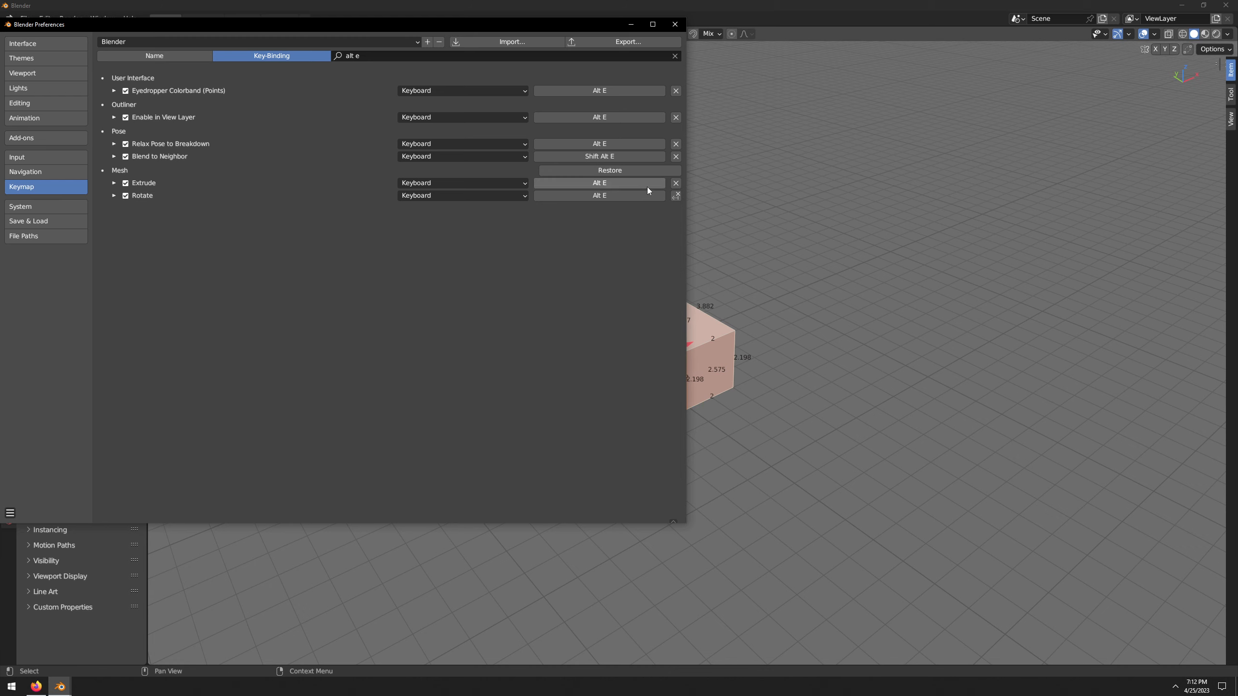
pyautogui.click(675, 184)
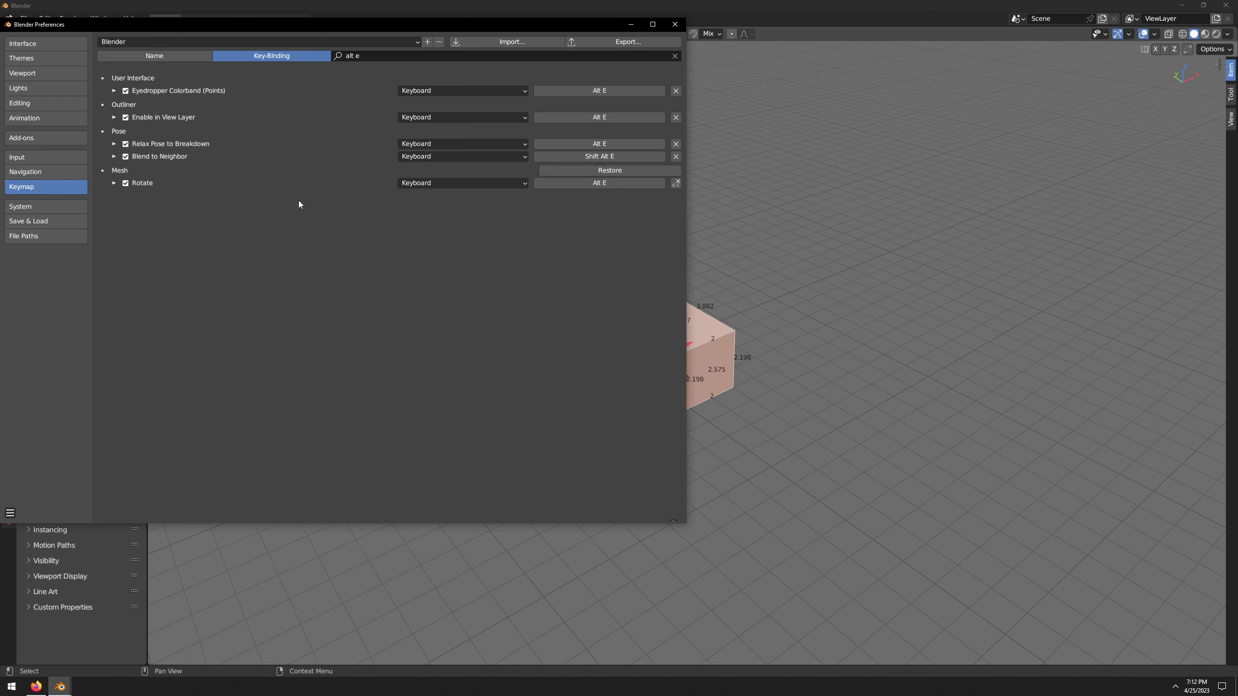
pyautogui.click(10, 512)
pyautogui.click(44, 482)
pyautogui.click(674, 25)
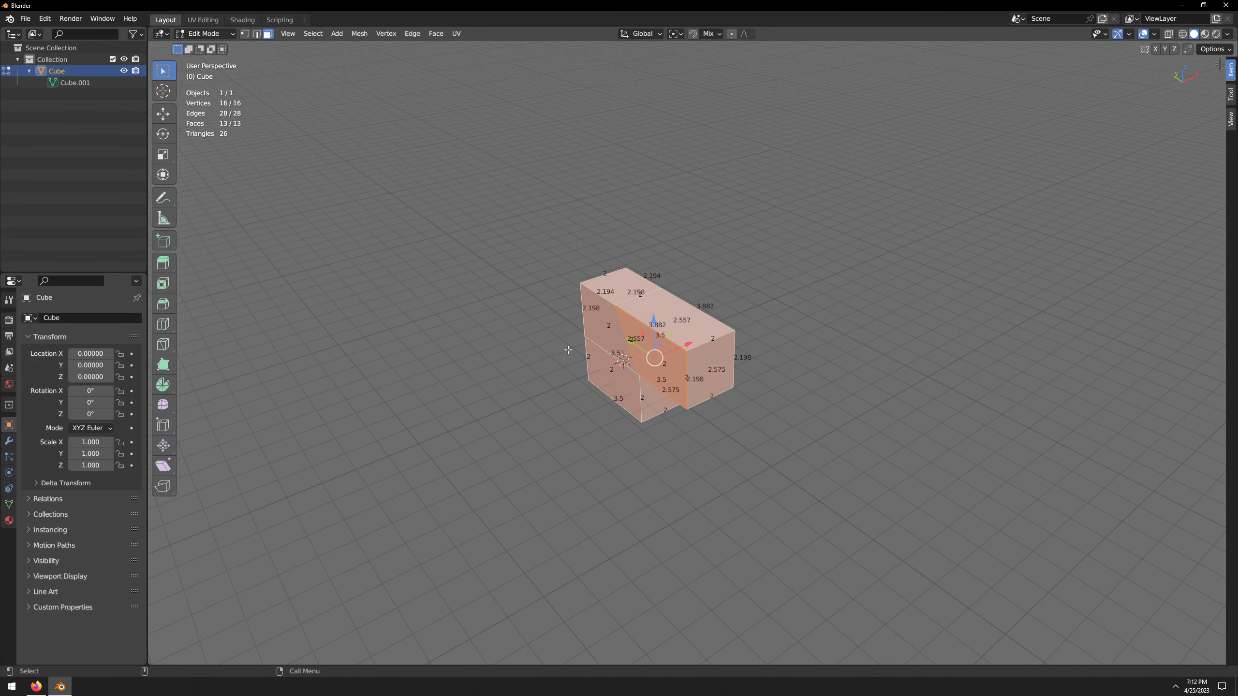
# - Rotate the whole block repeatedly by 90° about global Z with the new shortcut, repeat the last rotation and deselect everything
pyautogui.hotkey('alt', 'e')
pyautogui.hotkey('alt', 'e')
pyautogui.hotkey('alt', 'e')
pyautogui.hotkey('alt', 'e')
pyautogui.hotkey('alt', 'e')
pyautogui.hotkey('alt', 'e')
pyautogui.hotkey('alt', 'e')
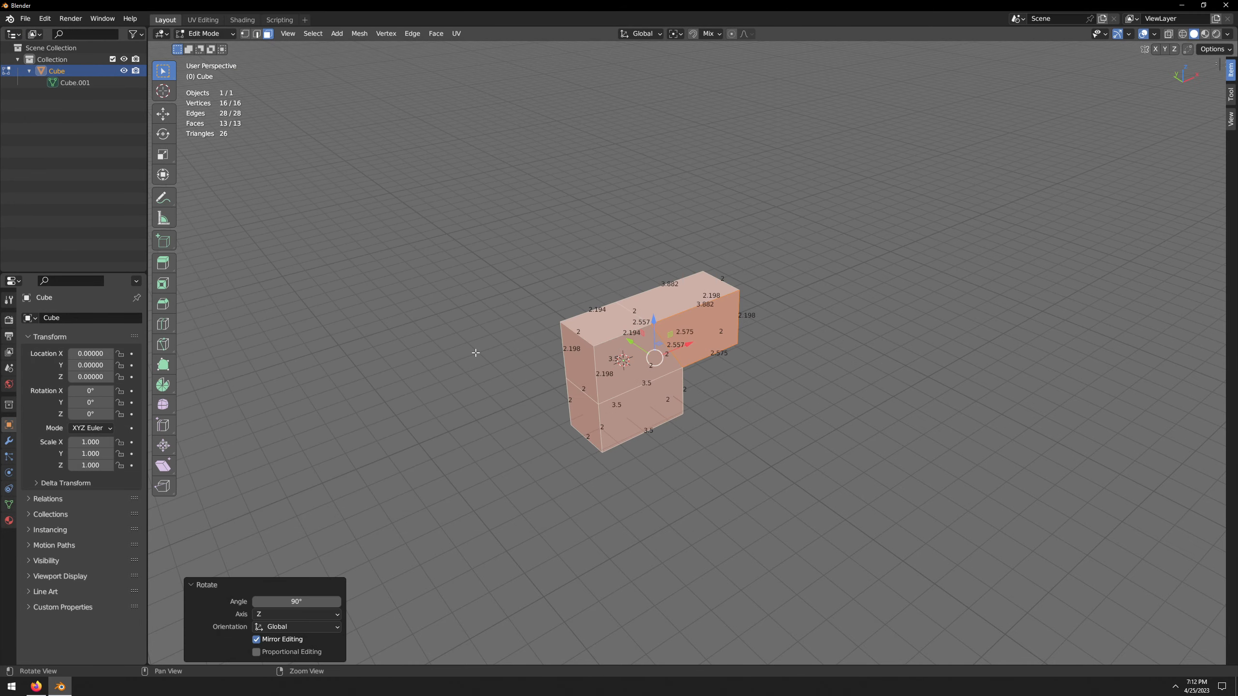
pyautogui.hotkey('shift', 'r')
pyautogui.hotkey('shift', 'r')
pyautogui.hotkey('alt', 'a')
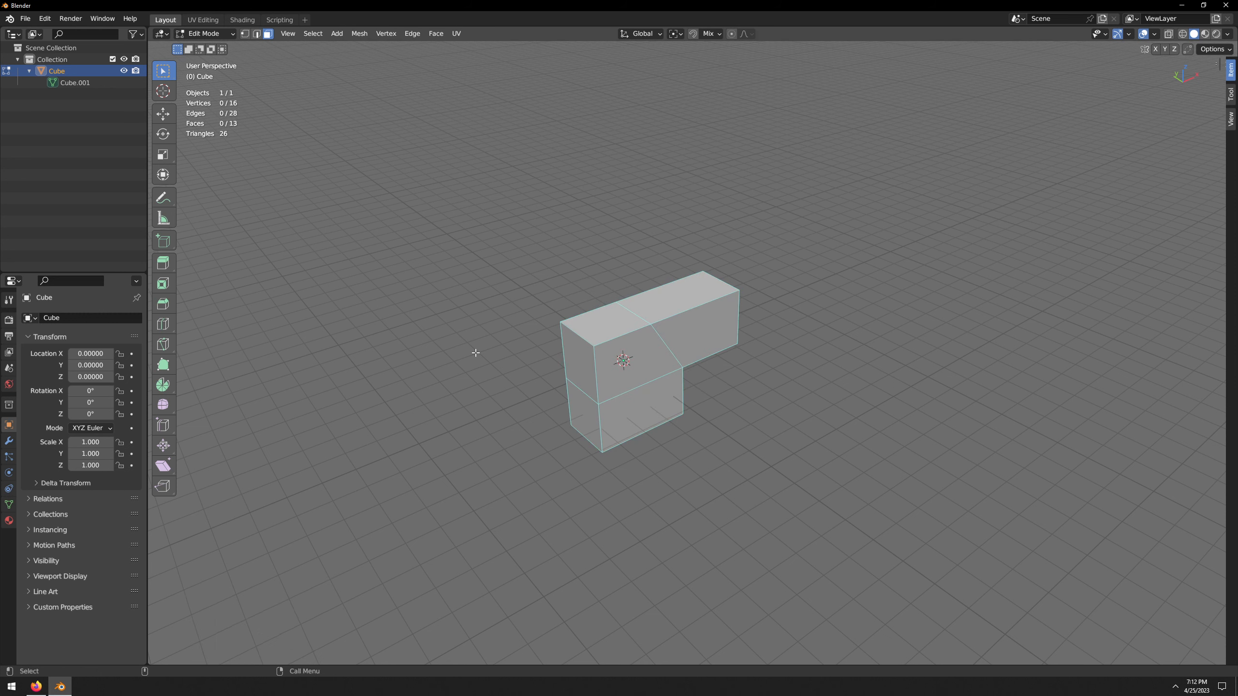
# - Reselect all of the block's faces, repeat the 90° rotation and return to Object Mode
pyautogui.press('Tab')
pyautogui.press('Tab')
pyautogui.press('a')
pyautogui.hotkey('shift', 'r')
pyautogui.hotkey('shift', 'r')
pyautogui.press('Tab')
pyautogui.hotkey('alt', 'a')
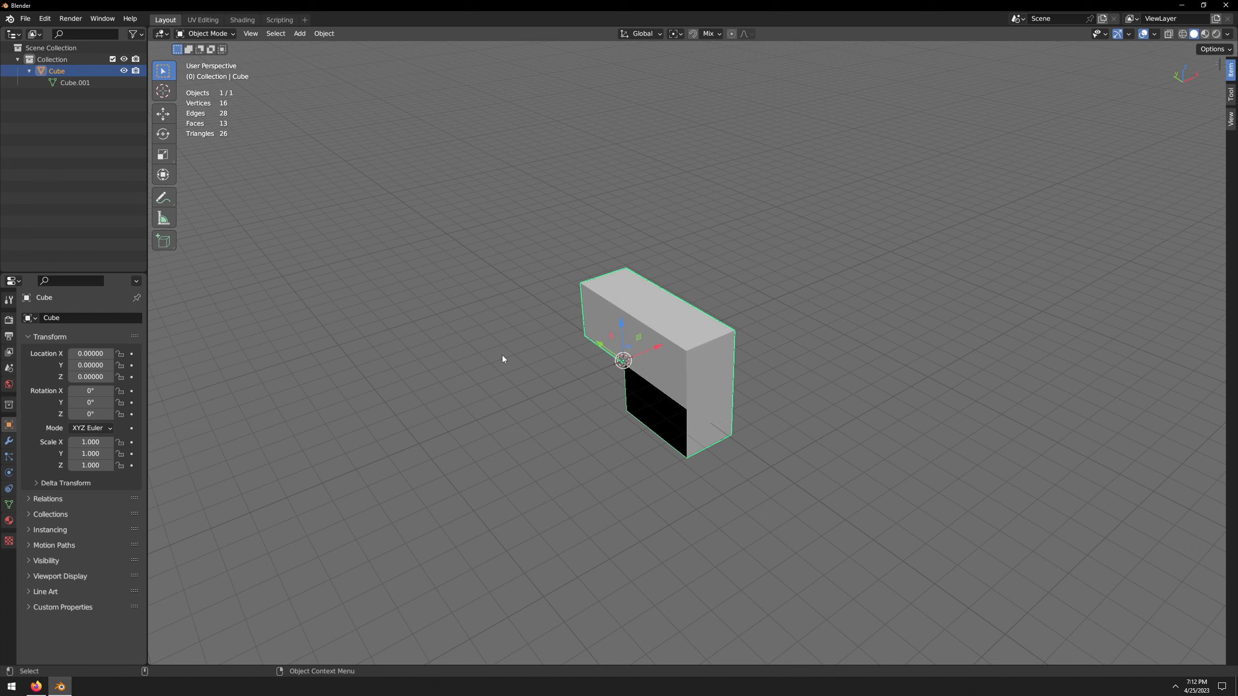
# - Enter Edit Mode on the block with the upper arm's slanted side face selected
pyautogui.click(658, 372)
pyautogui.moveTo(657, 372); pyautogui.dragTo(436, 386, button='middle')
pyautogui.moveTo(669, 385); pyautogui.dragTo(1016, 391, button='middle')
pyautogui.moveTo(666, 390); pyautogui.dragTo(849, 376, button='middle')
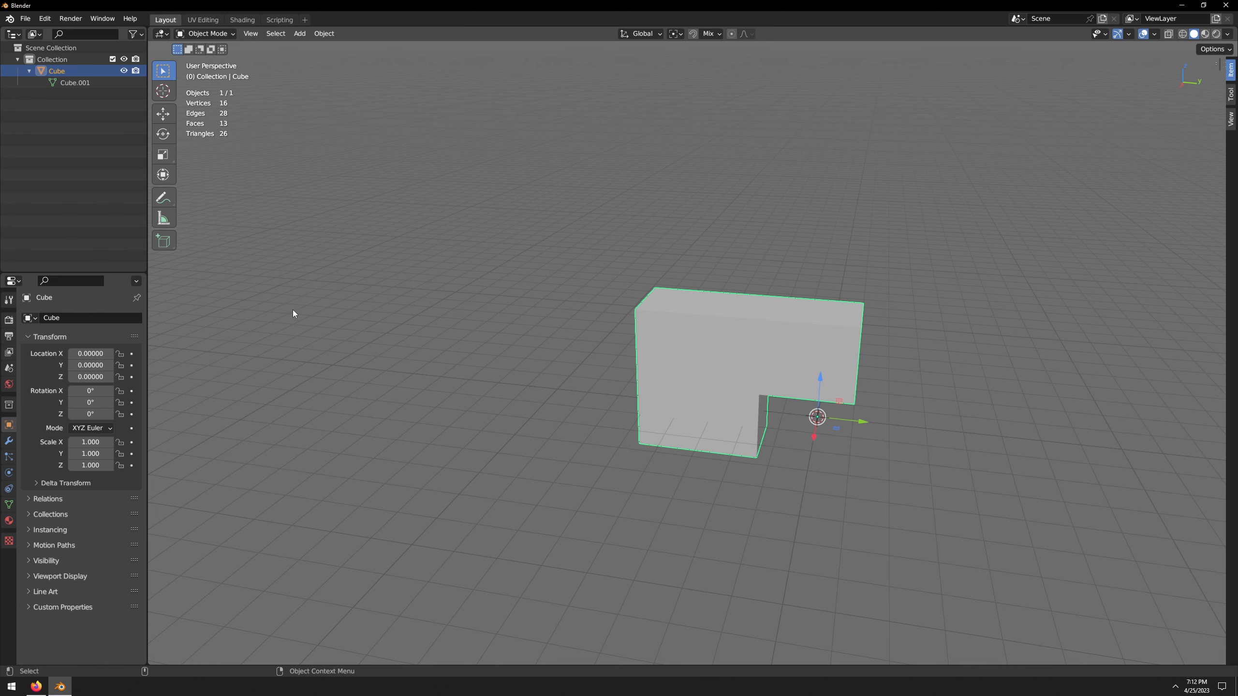
pyautogui.press('Tab')
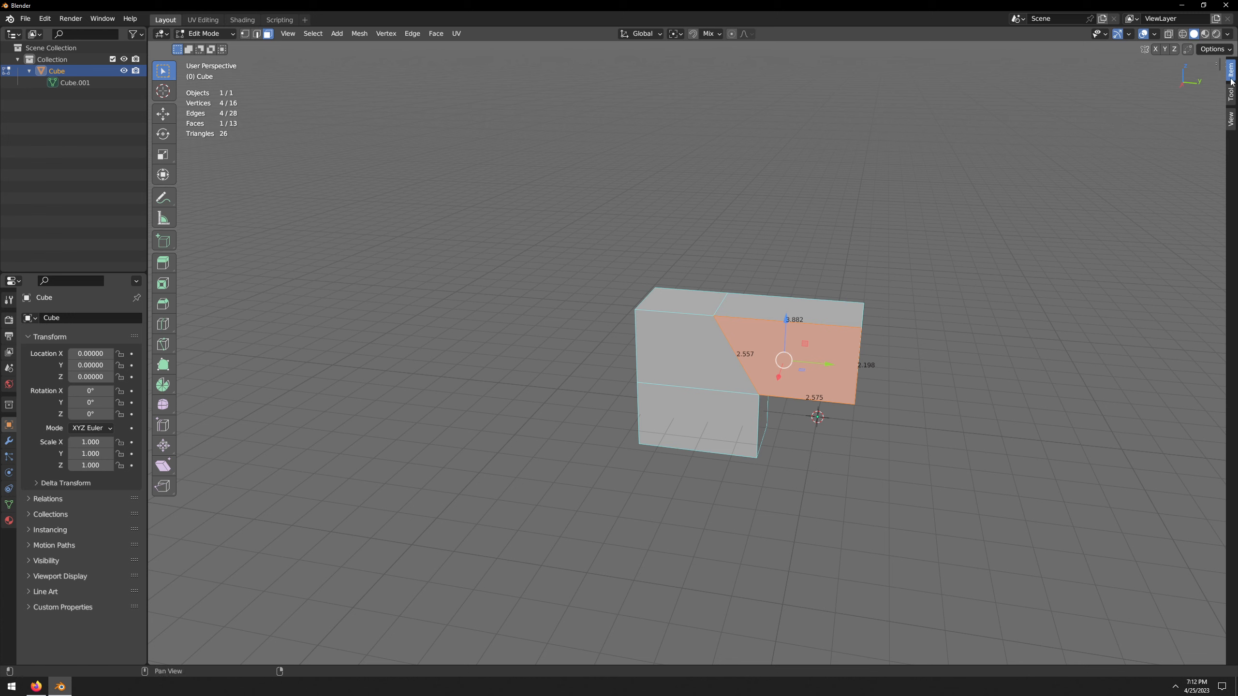
# - Widen the collapsed viewport sidebar and expand the Options section of the active tool
pyautogui.click(1229, 96)
pyautogui.click(1230, 121)
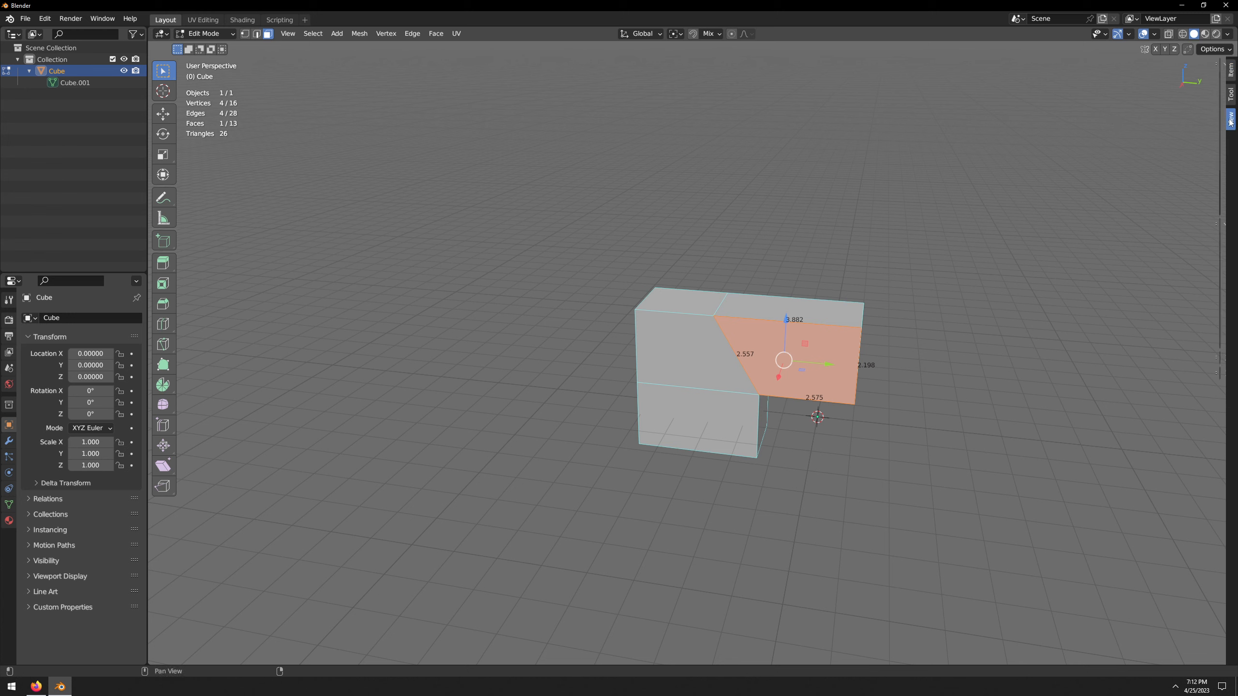
pyautogui.moveTo(1217, 111); pyautogui.dragTo(1078, 112)
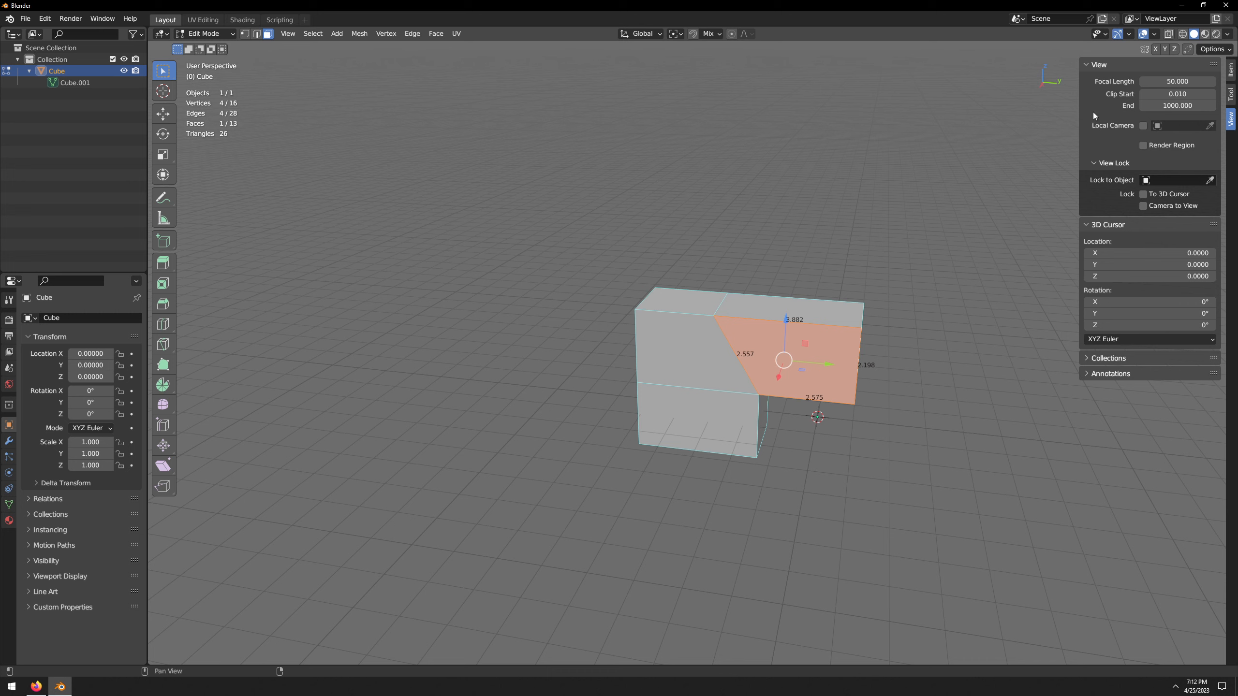
pyautogui.click(1232, 77)
pyautogui.click(1230, 95)
pyautogui.click(1230, 71)
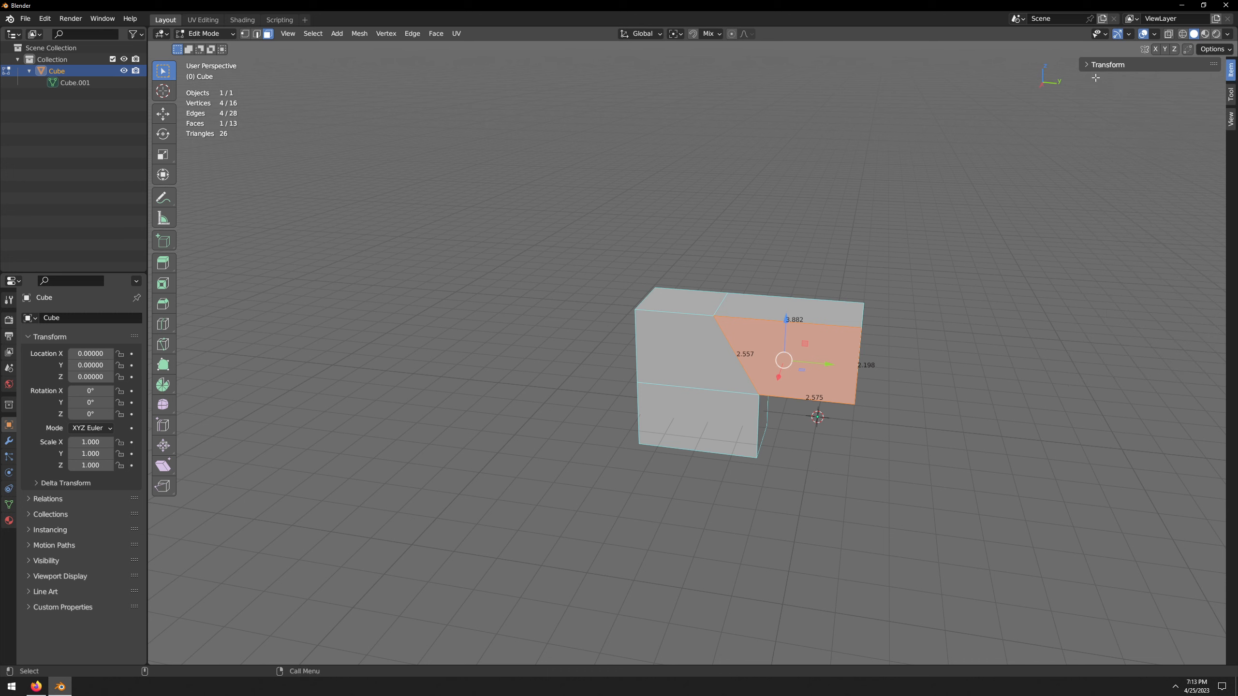
pyautogui.click(1087, 66)
pyautogui.click(1230, 95)
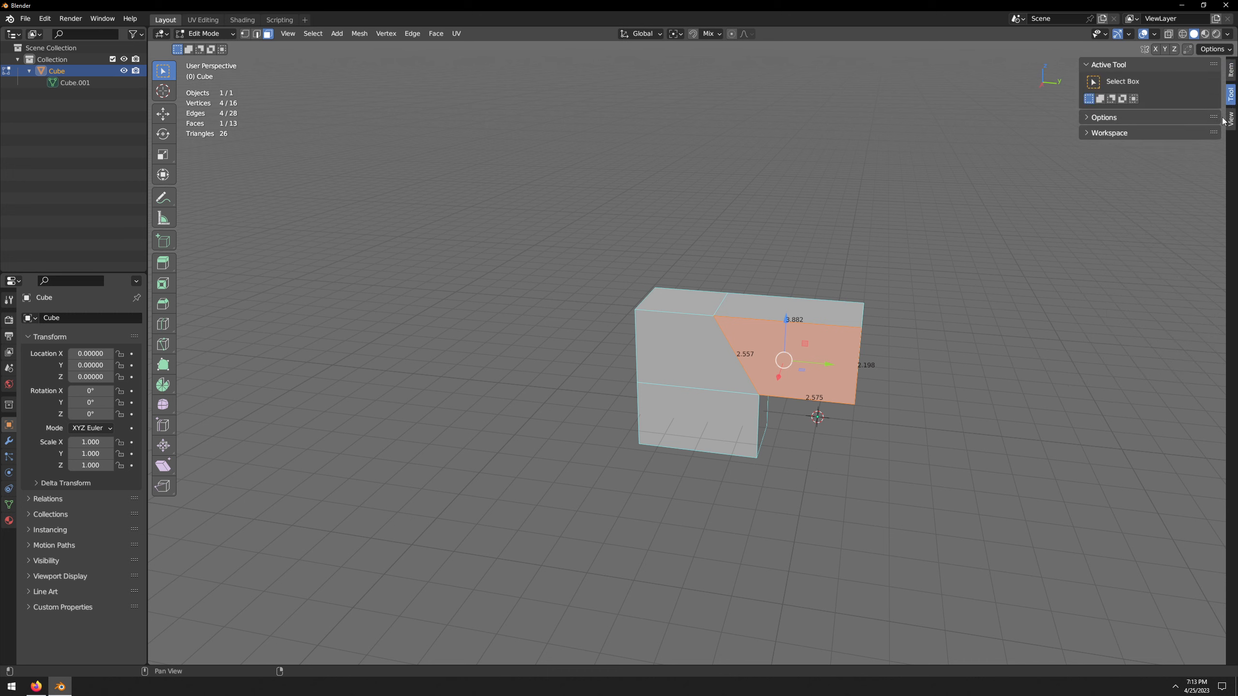
pyautogui.click(1093, 119)
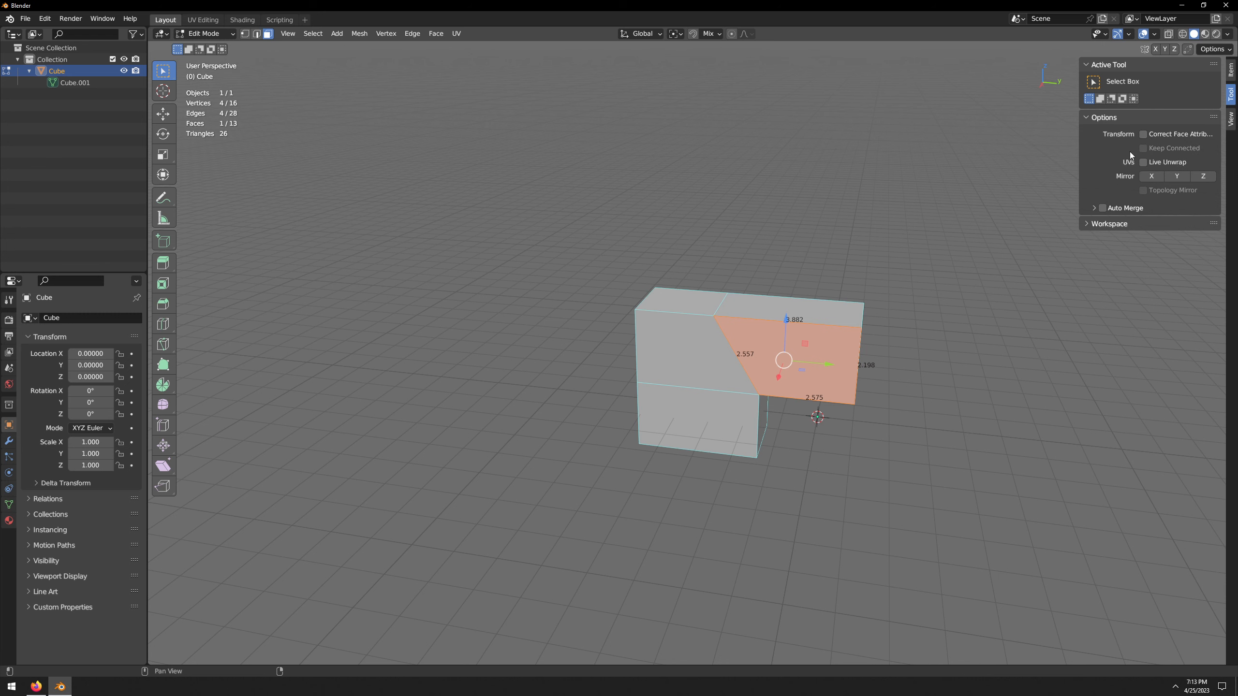
# - Select the end face of the block's upper arm and move it about -0.458 along Y
pyautogui.moveTo(808, 342); pyautogui.dragTo(872, 382, button='middle')
pyautogui.moveTo(877, 385)
pyautogui.mouseDown()
pyautogui.moveTo(995, 419)
pyautogui.moveTo(845, 384)
pyautogui.moveTo(861, 389)
pyautogui.mouseUp()
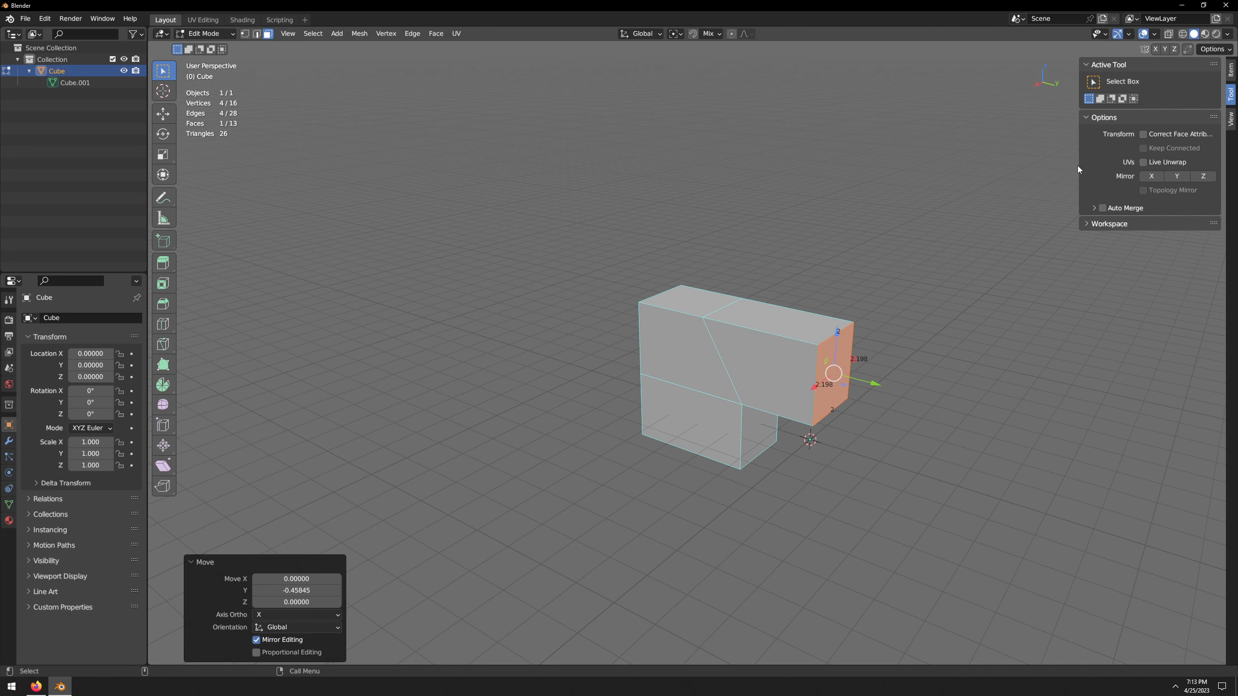
# - Assign Alt C as the shortcut for the Correct Face Attributes option
pyautogui.rightClick(1166, 136)
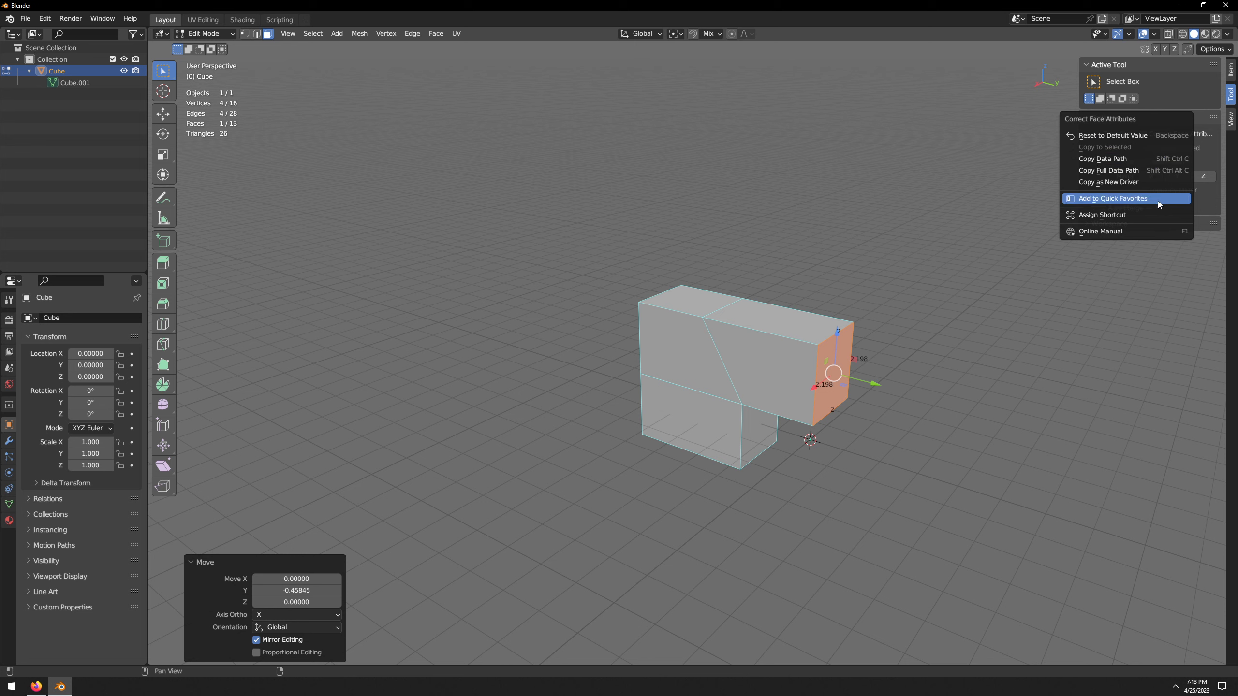
pyautogui.click(1147, 214)
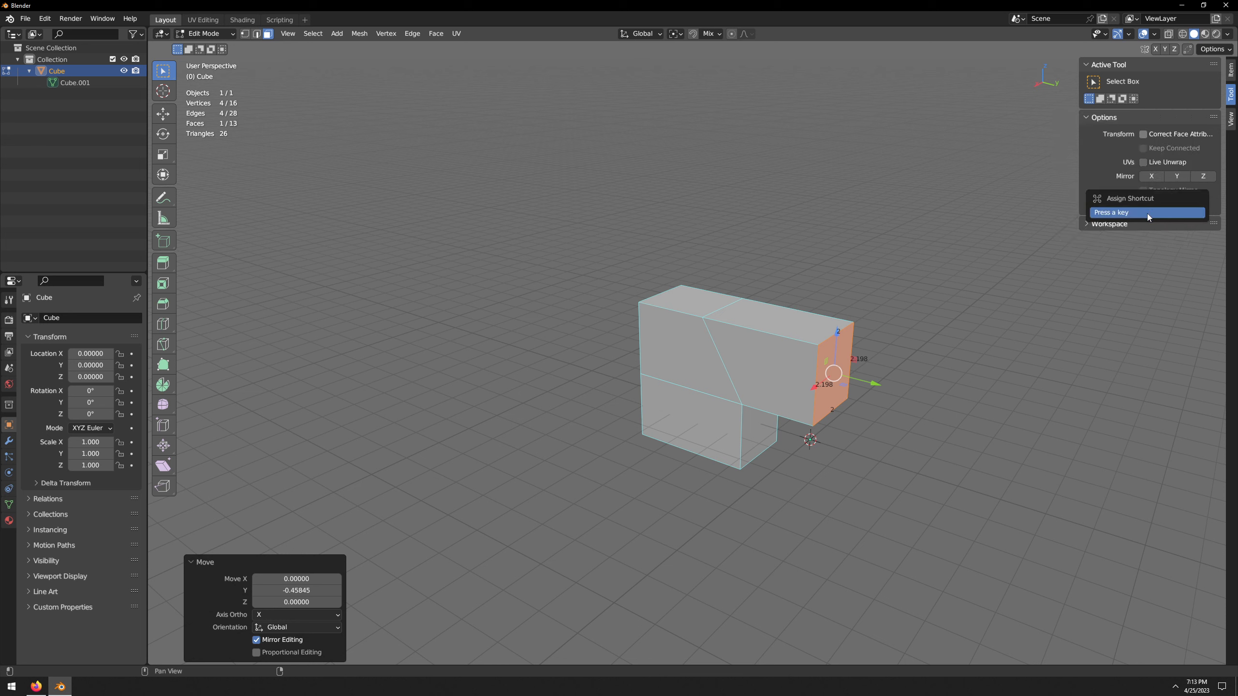
pyautogui.click(1070, 230)
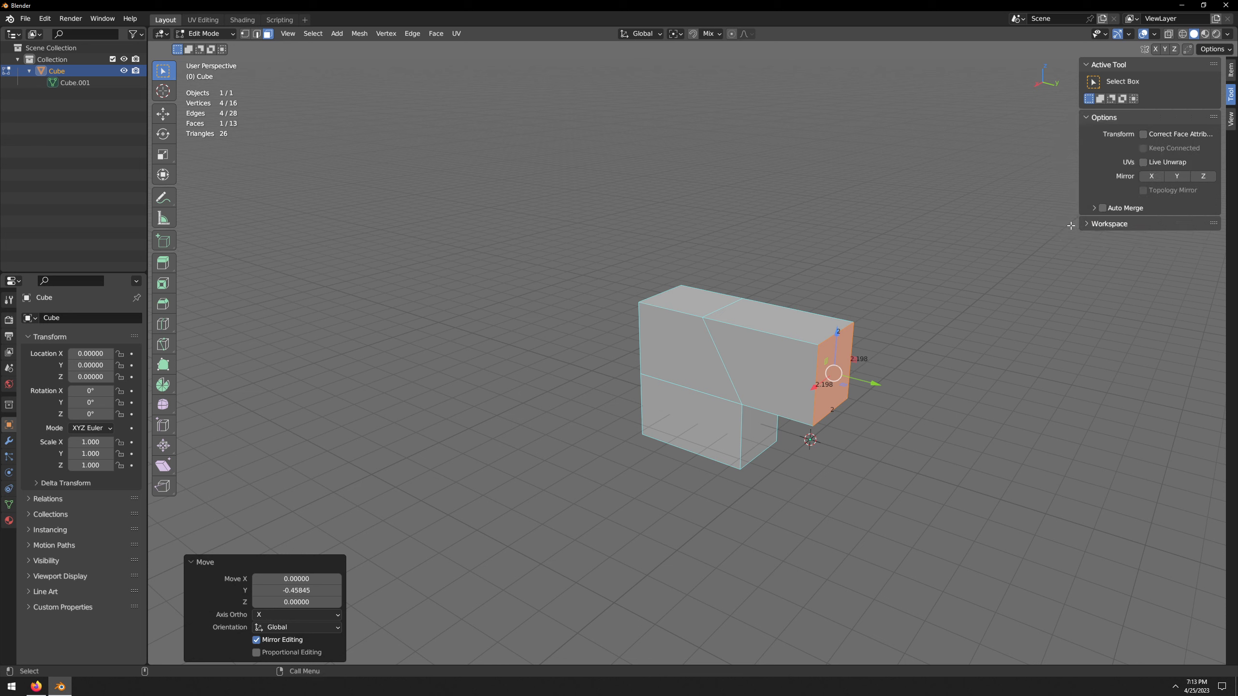
# - Select the upper arm's slanted side face and toggle Correct Face Attributes repeatedly with the Alt C shortcut
pyautogui.click(873, 360)
pyautogui.click(767, 370)
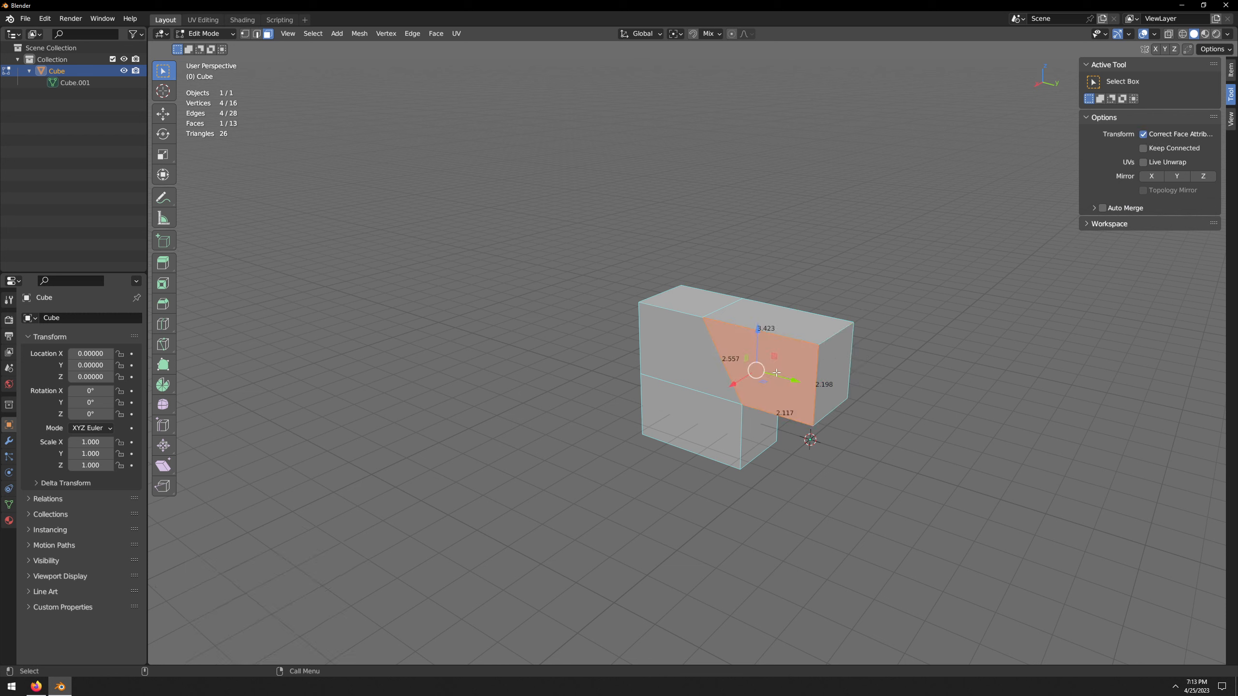
pyautogui.hotkey('alt', 'c')
pyautogui.hotkey('alt', 'c')
pyautogui.hotkey('alt', 'c')
# - Enable Correct Face Attributes in the tool options, collapse the Active Tool and Options sections, and hide the viewport sidebar
pyautogui.click(1092, 118)
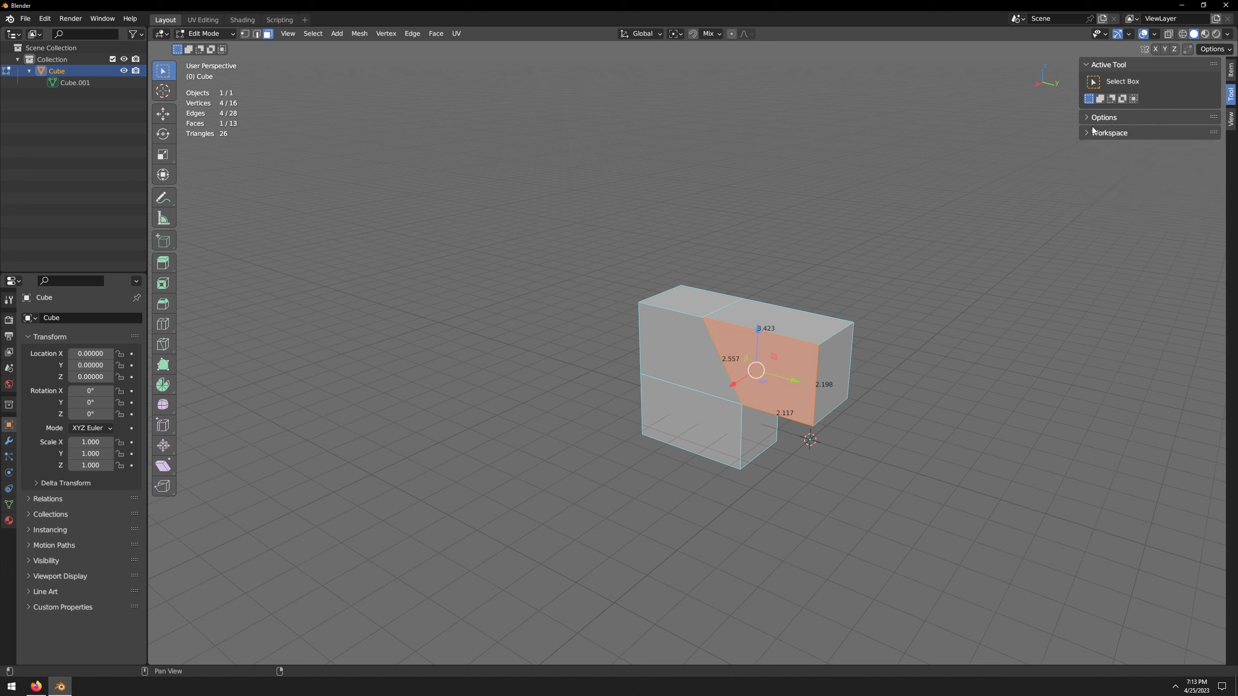
pyautogui.press('n')
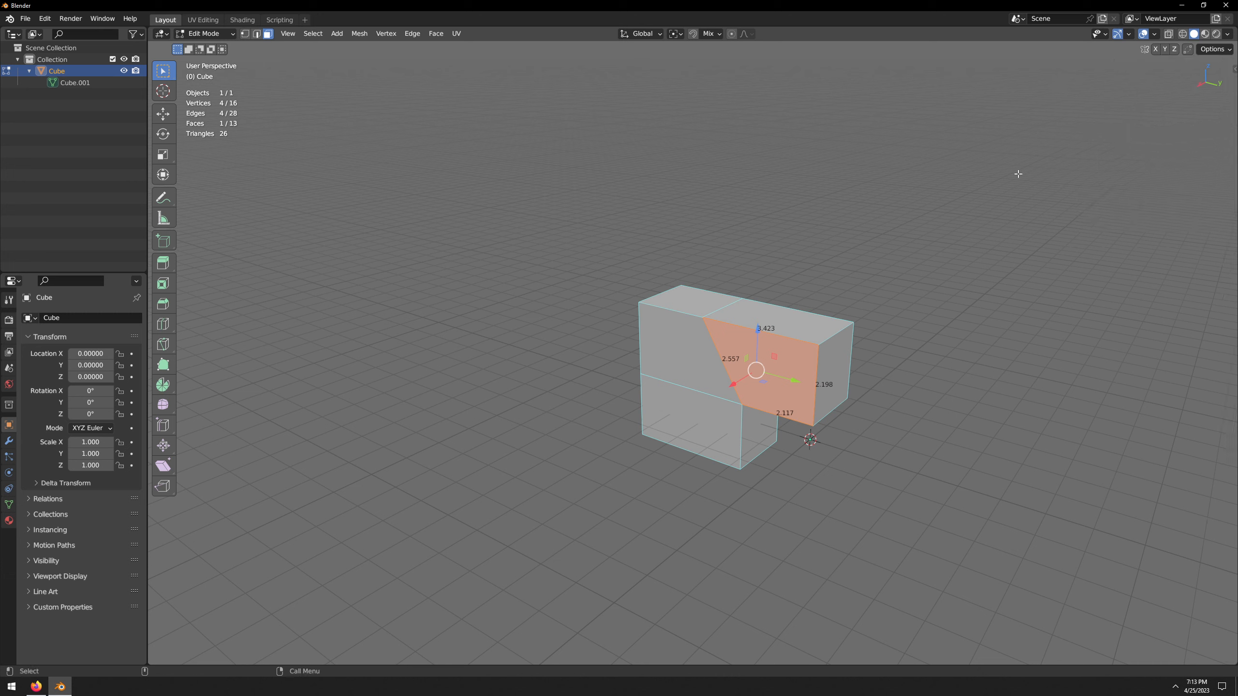
pyautogui.press('n')
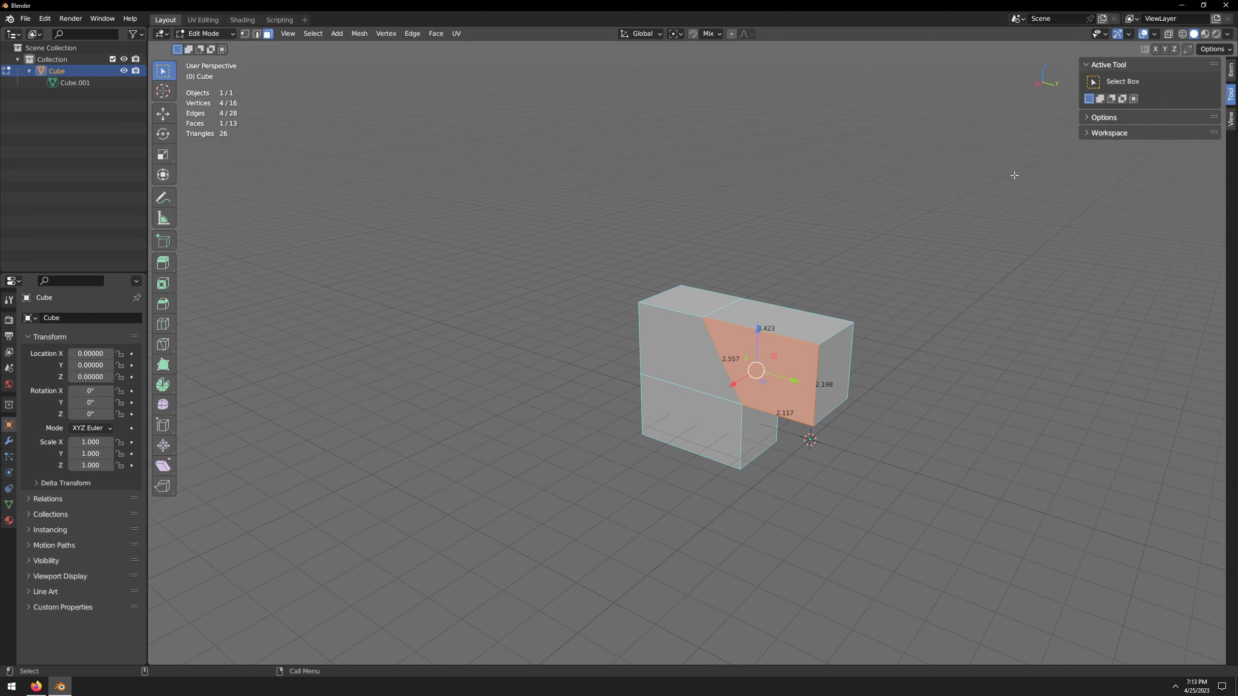
pyautogui.click(1094, 118)
pyautogui.click(1142, 135)
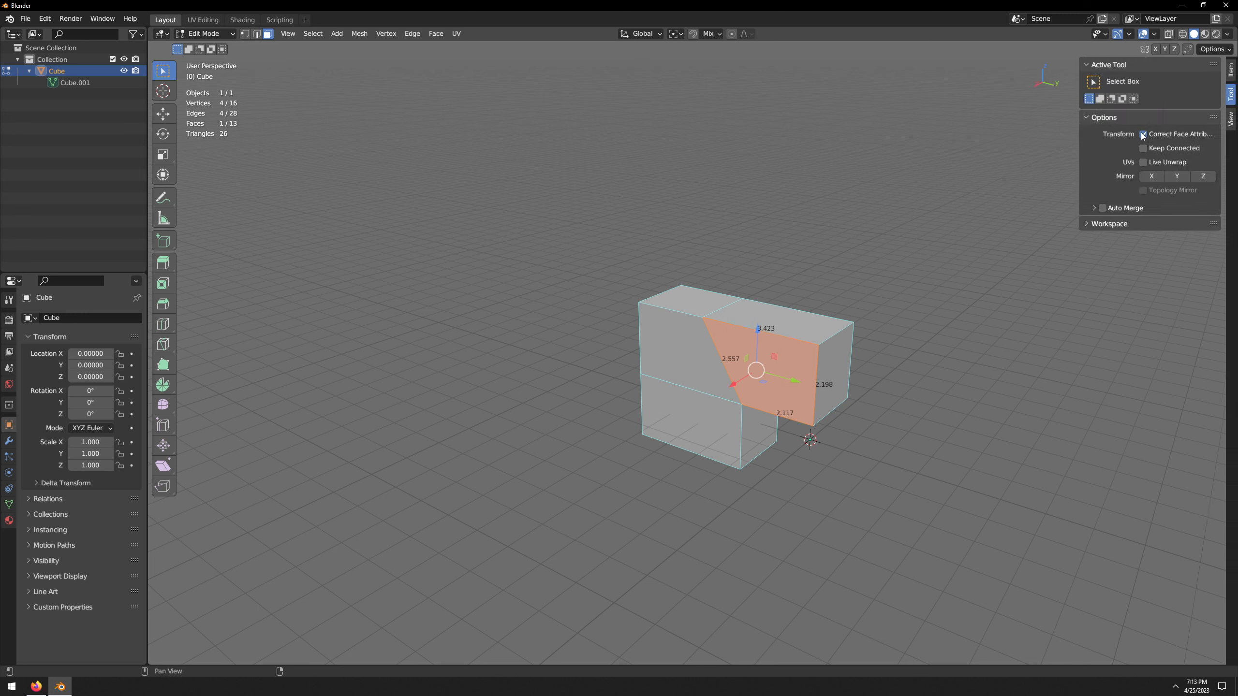
pyautogui.moveTo(1088, 120); pyautogui.dragTo(1092, 64)
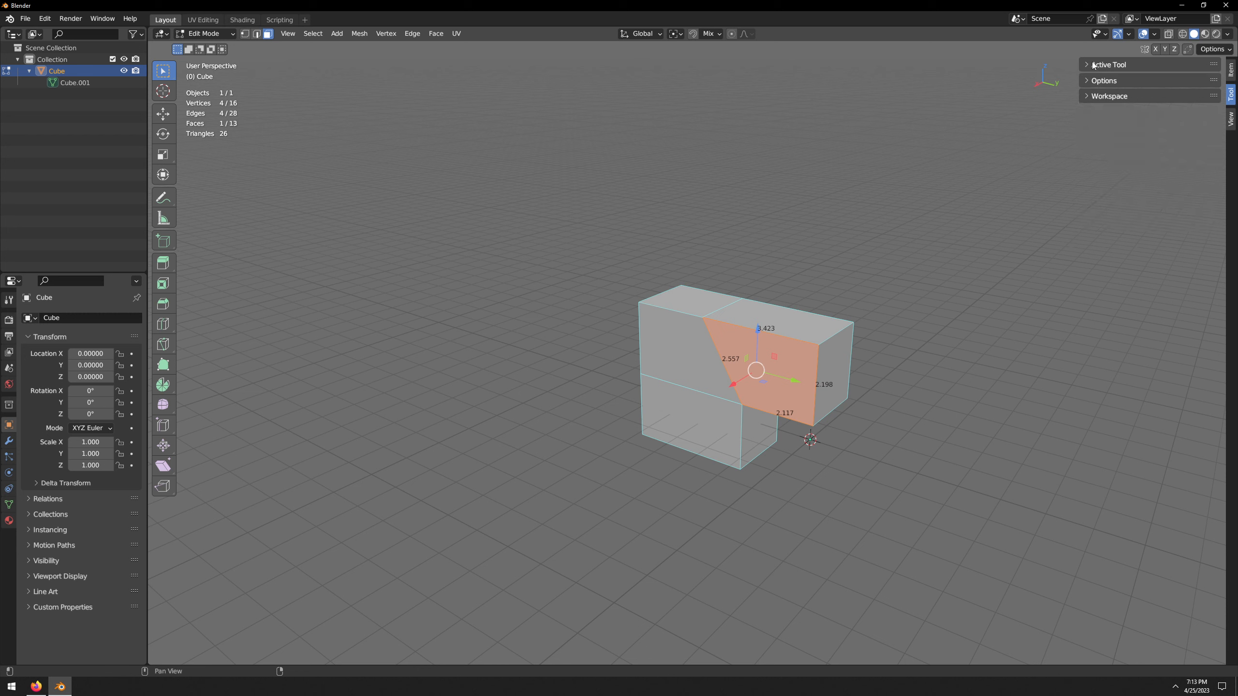
pyautogui.press('n')
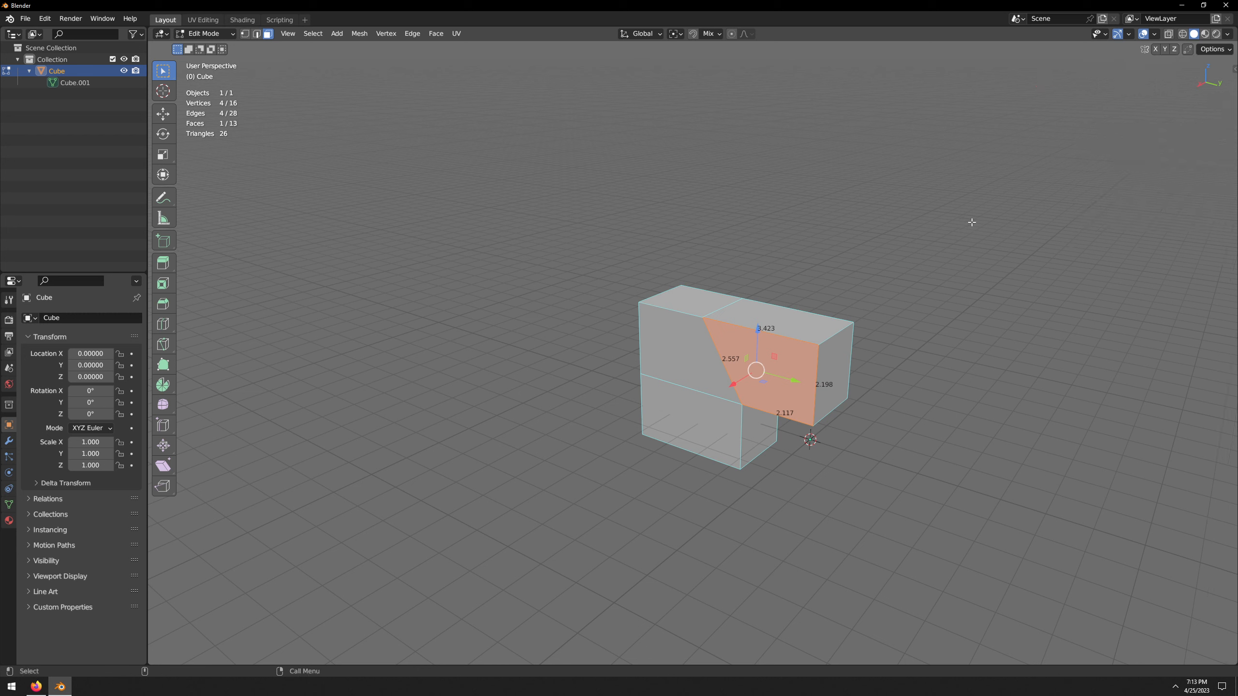
# - Use edge selection in Edit Mode to select the slanted edge on the block's front side
pyautogui.press('Tab')
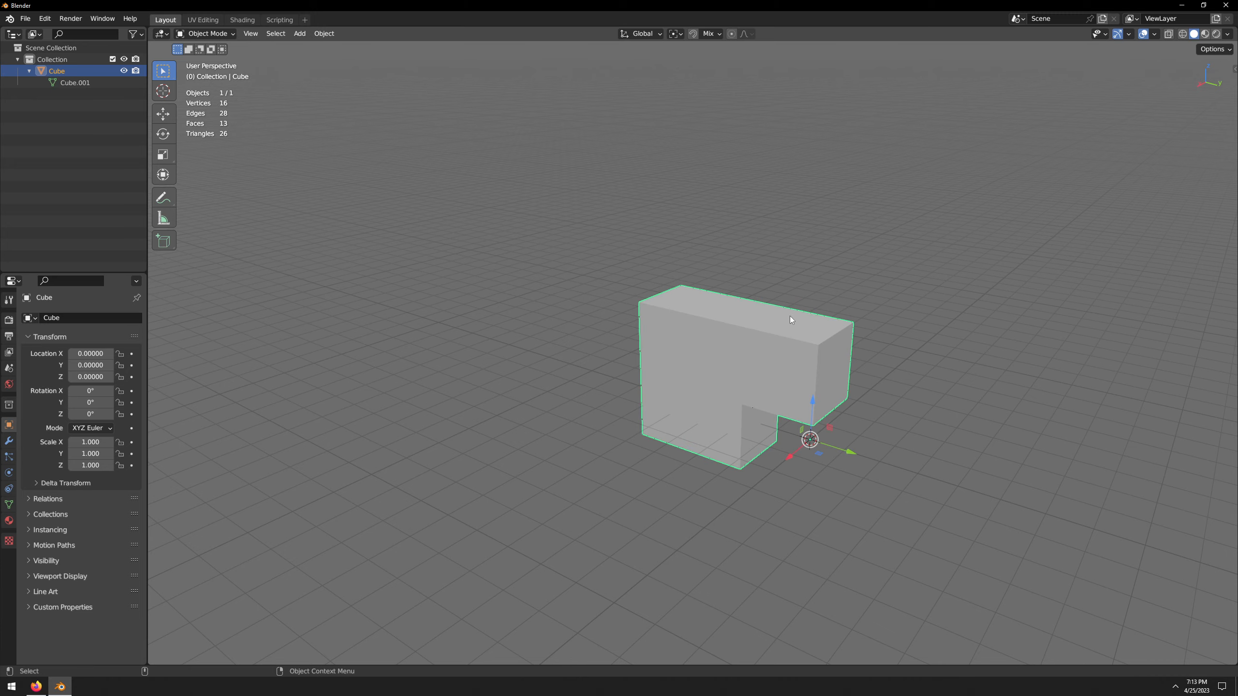
pyautogui.press('Tab')
pyautogui.press('2')
pyautogui.click(718, 349)
pyautogui.moveTo(721, 350); pyautogui.dragTo(785, 384, button='middle')
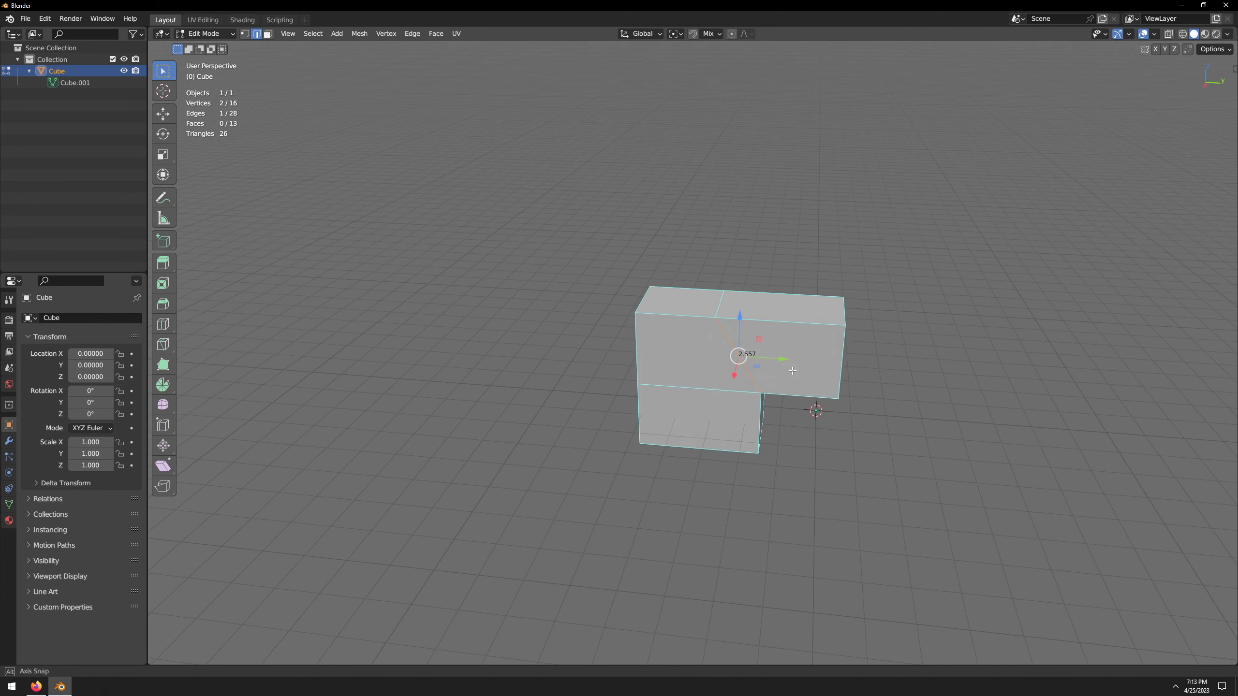
# - Add a single centred loop cut through the part of the block above and including the lower leg
pyautogui.scroll(2, 681, 304)
pyautogui.hotkey('ctrl', 'r')
pyautogui.click(681, 303)
pyautogui.rightClick(681, 303)
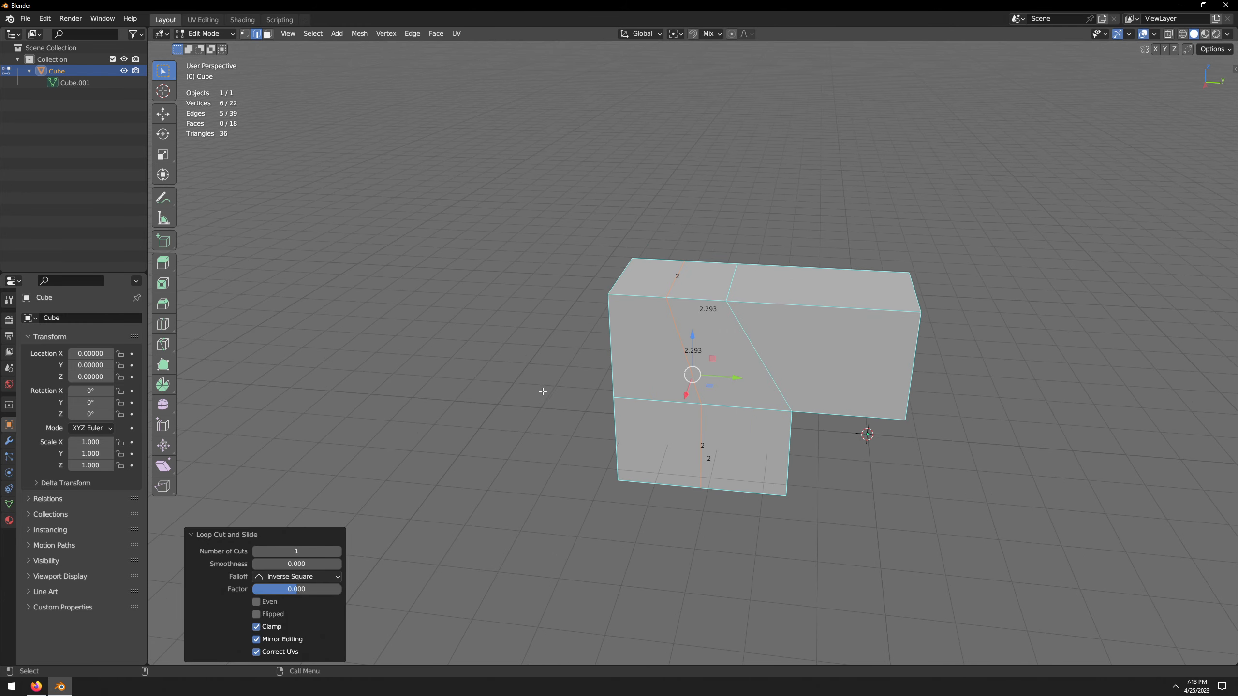
# - Select the new cut's upper front edge, try loop selection on the cut, and clear the selection
pyautogui.click(684, 351)
pyautogui.moveTo(695, 468); pyautogui.dragTo(685, 370, button='middle')
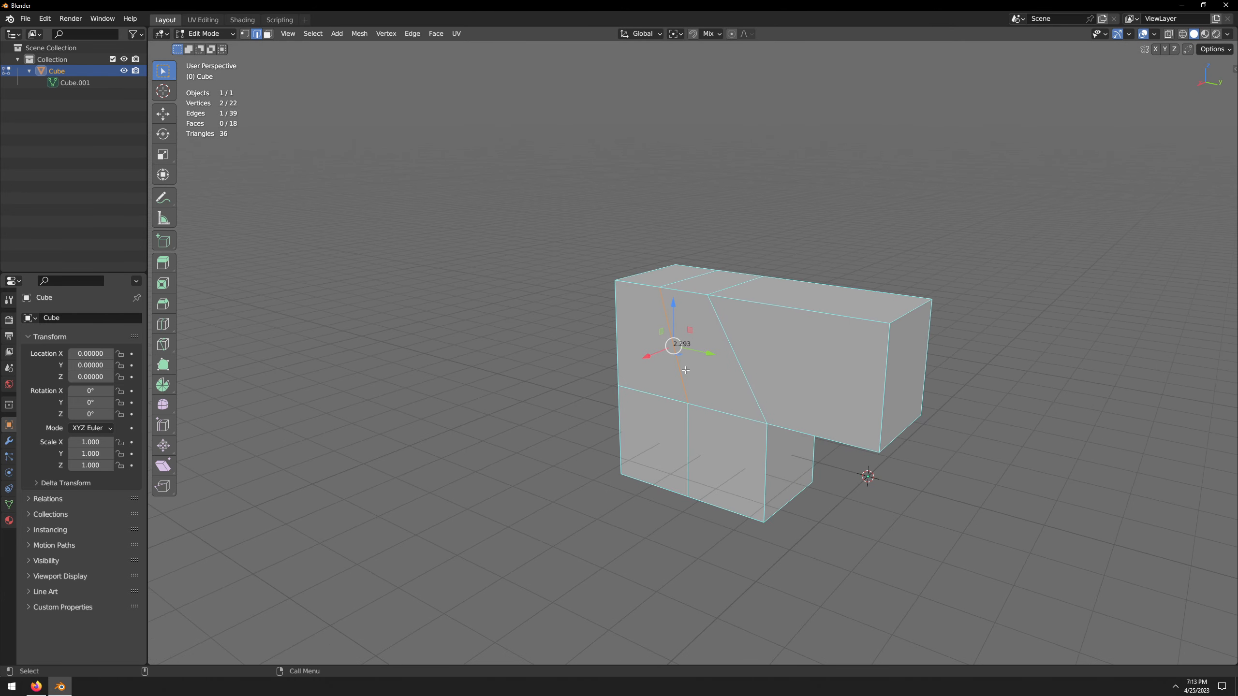
pyautogui.keyDown('alt'); pyautogui.click(662, 310); pyautogui.keyUp('alt')
pyautogui.hotkey('alt', 'a')
# - Open the Keymap preferences, enlarge the window and save the preferences
pyautogui.click(44, 20)
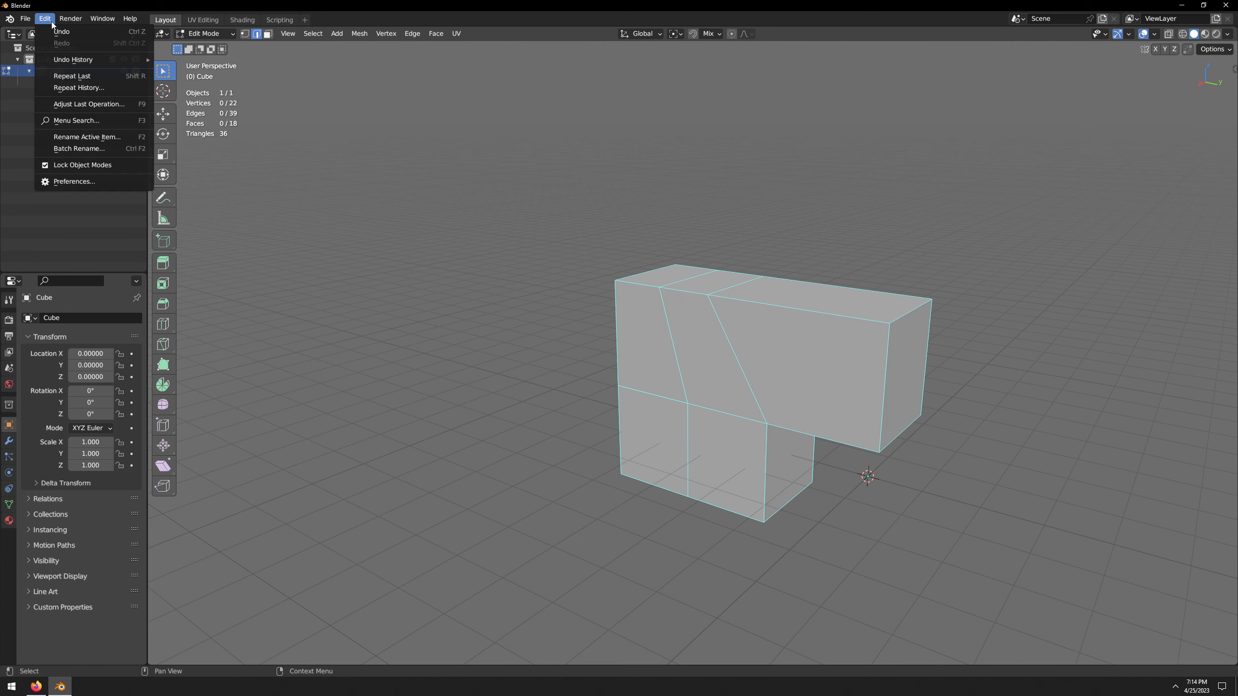
pyautogui.click(68, 182)
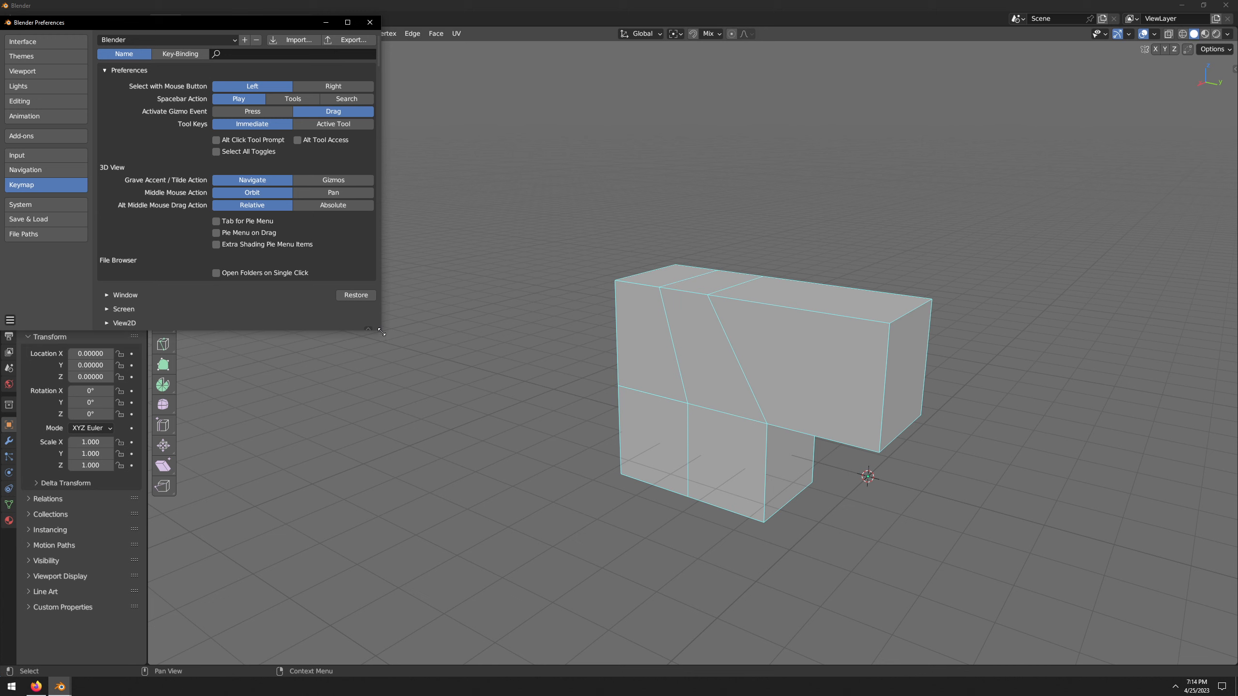
pyautogui.moveTo(379, 337); pyautogui.dragTo(620, 507)
pyautogui.click(9, 497)
pyautogui.click(38, 467)
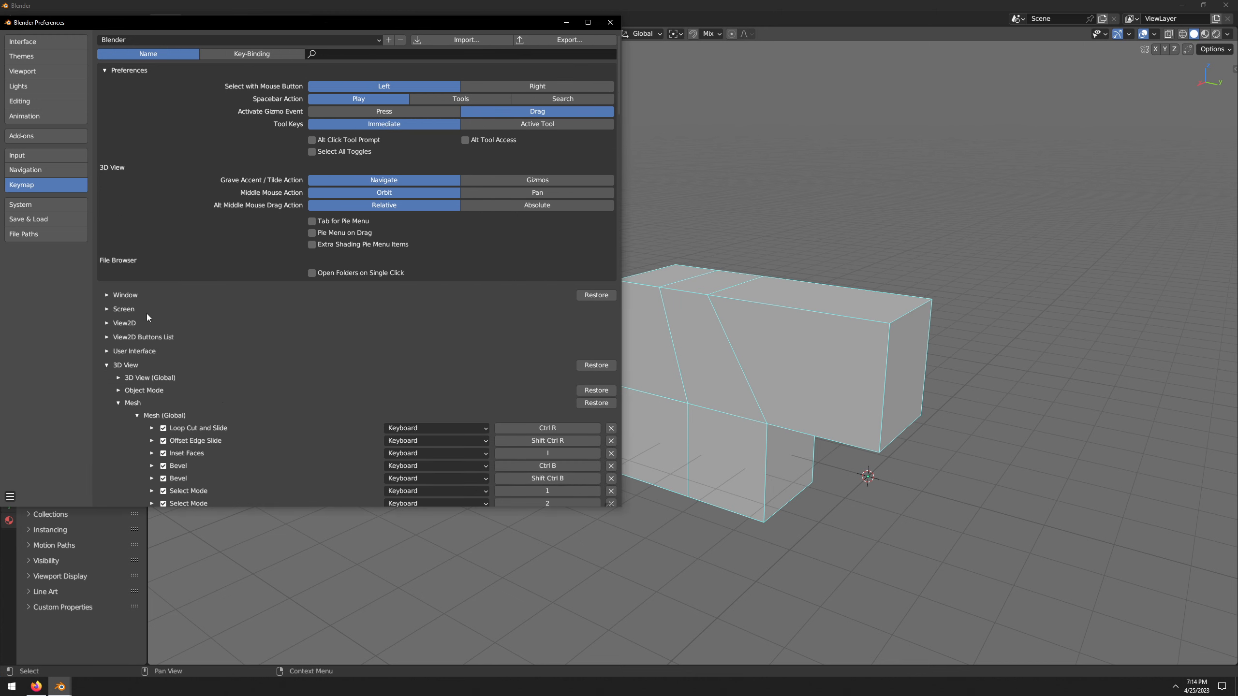
# - Rebind the Alt Left Mouse entry of Loop Select under Mesh (Global) to plain Left Mouse
pyautogui.scroll(-4, 223, 378)
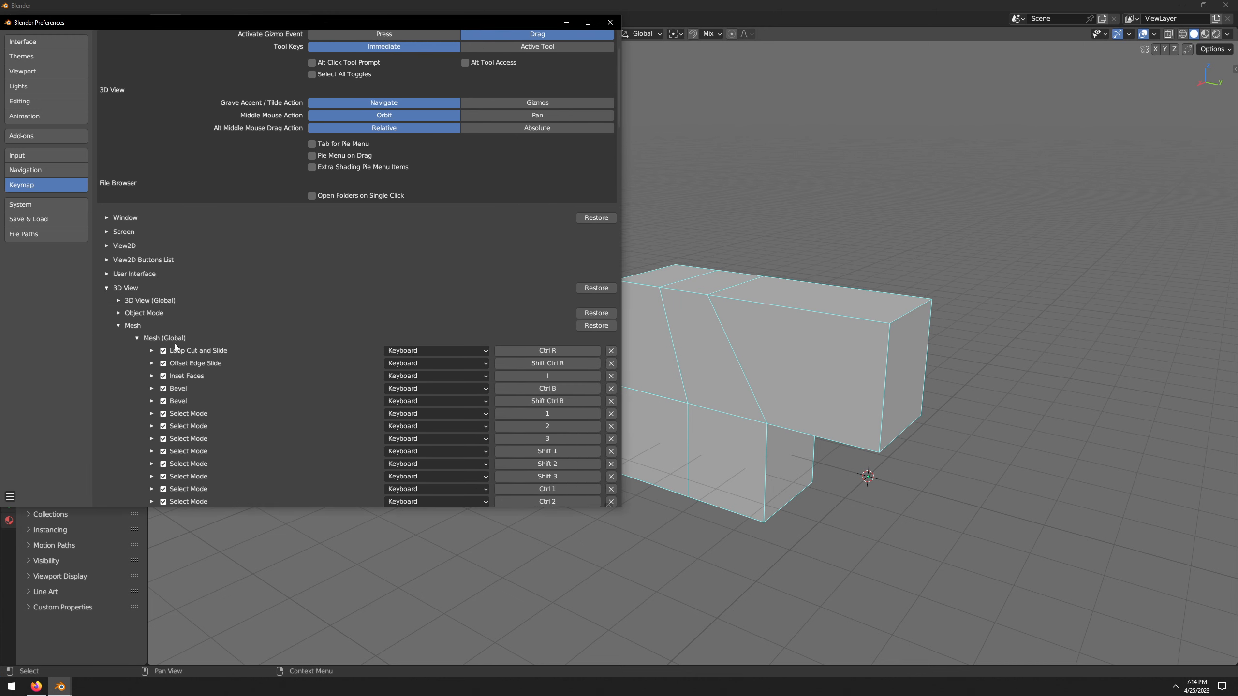
pyautogui.scroll(-5, 194, 350)
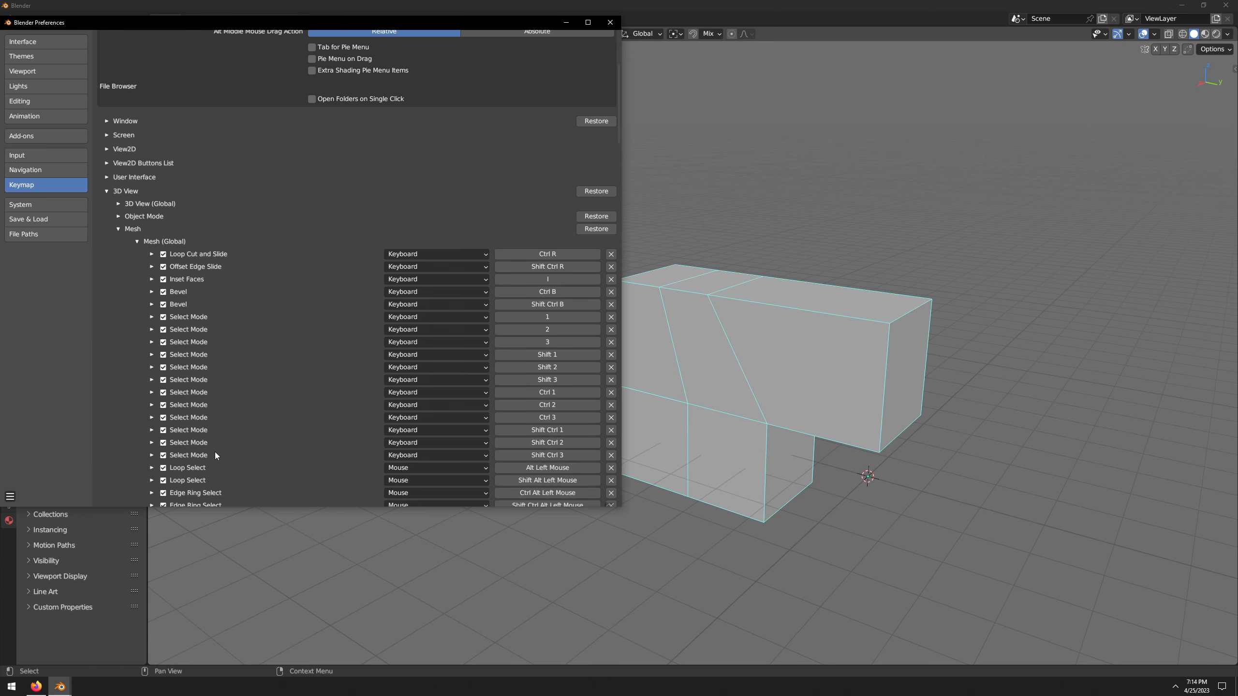
pyautogui.scroll(-3, 209, 453)
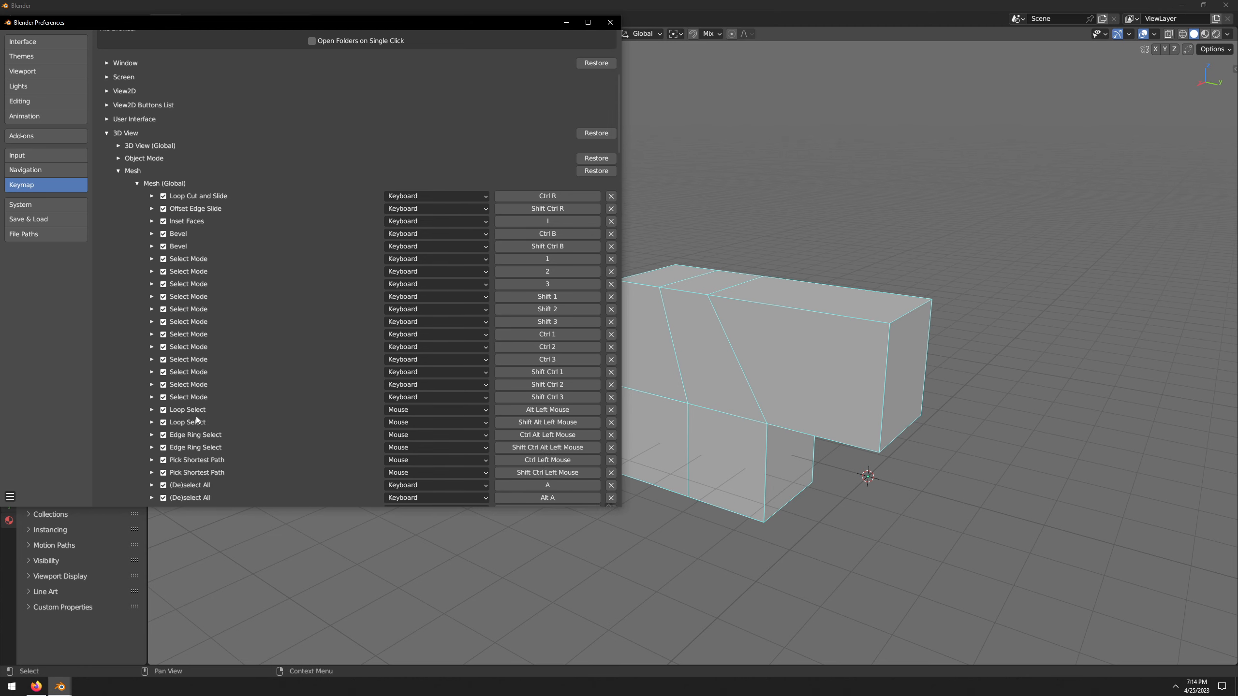
pyautogui.click(153, 411)
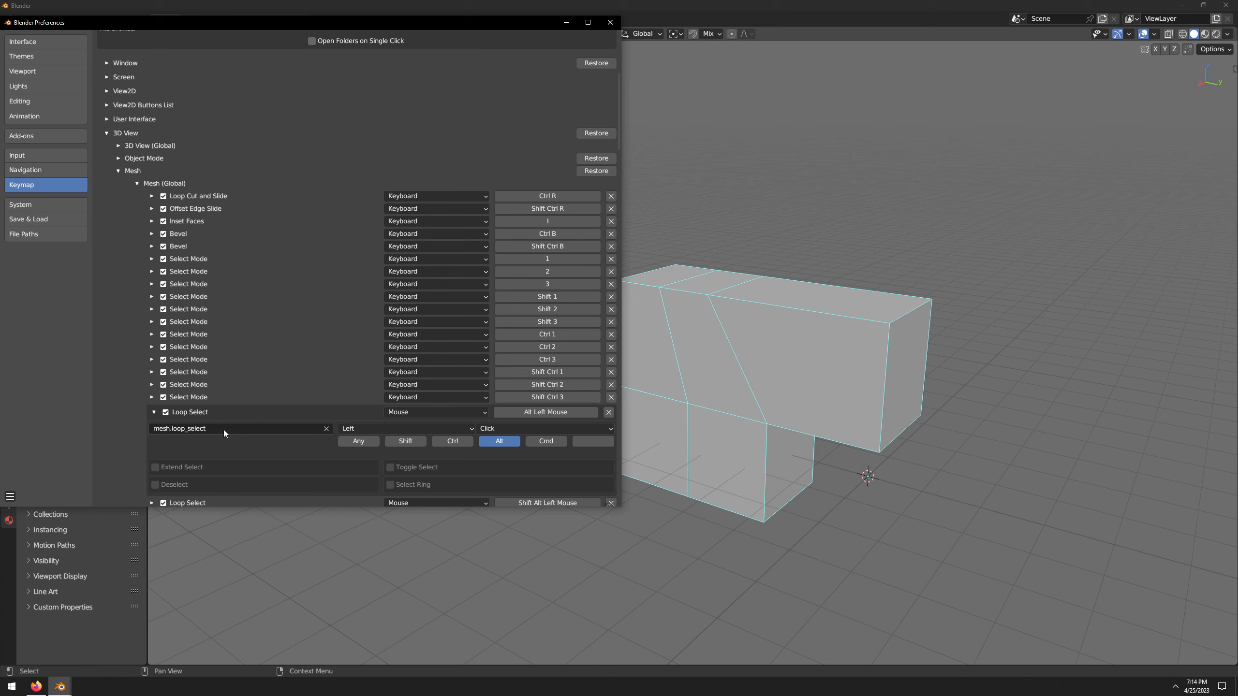
pyautogui.click(155, 413)
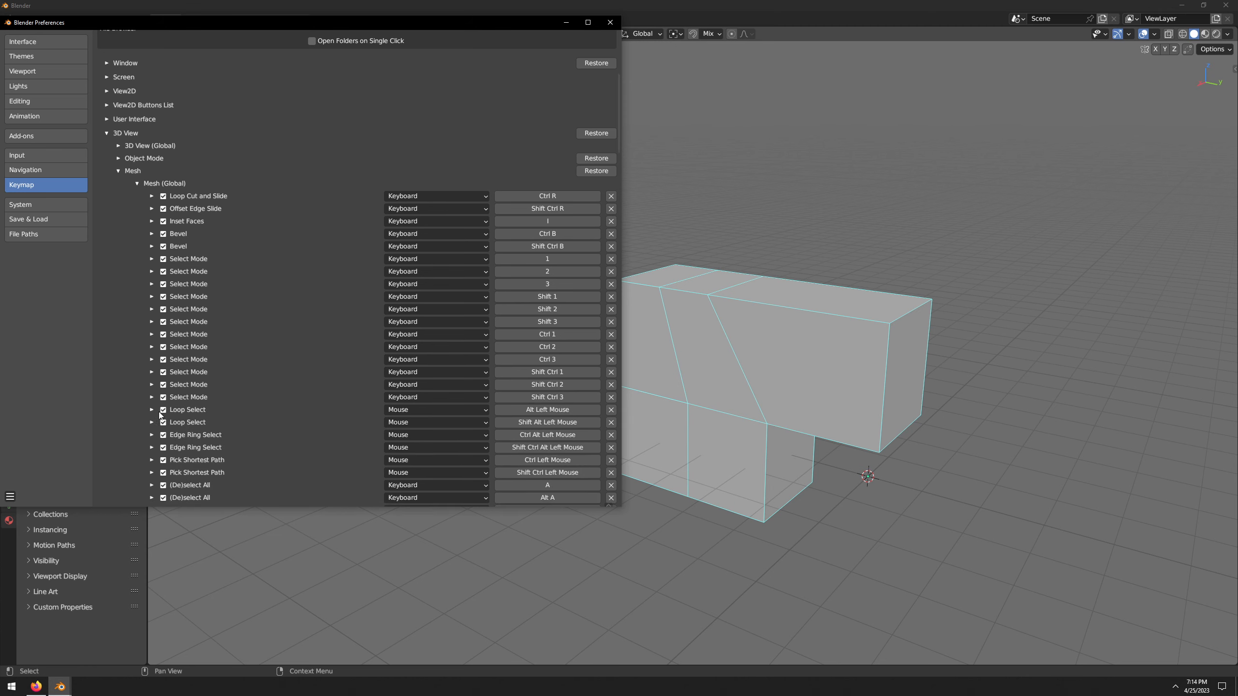
pyautogui.click(544, 415)
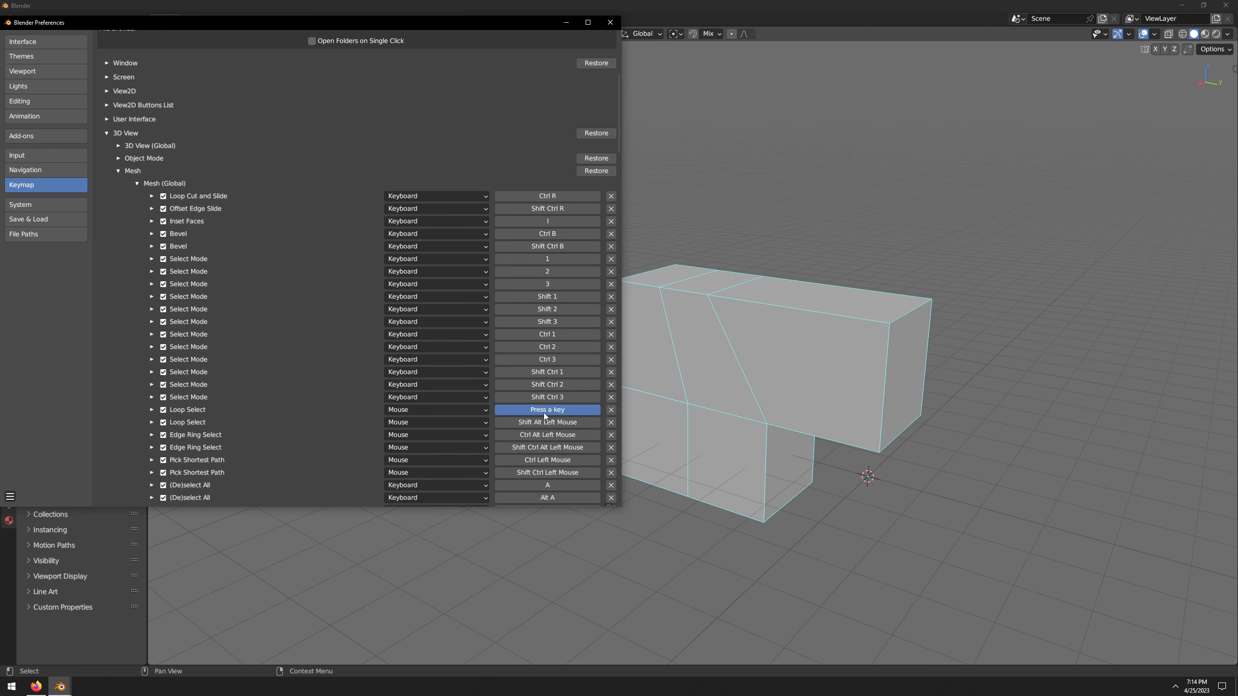
pyautogui.click(543, 412)
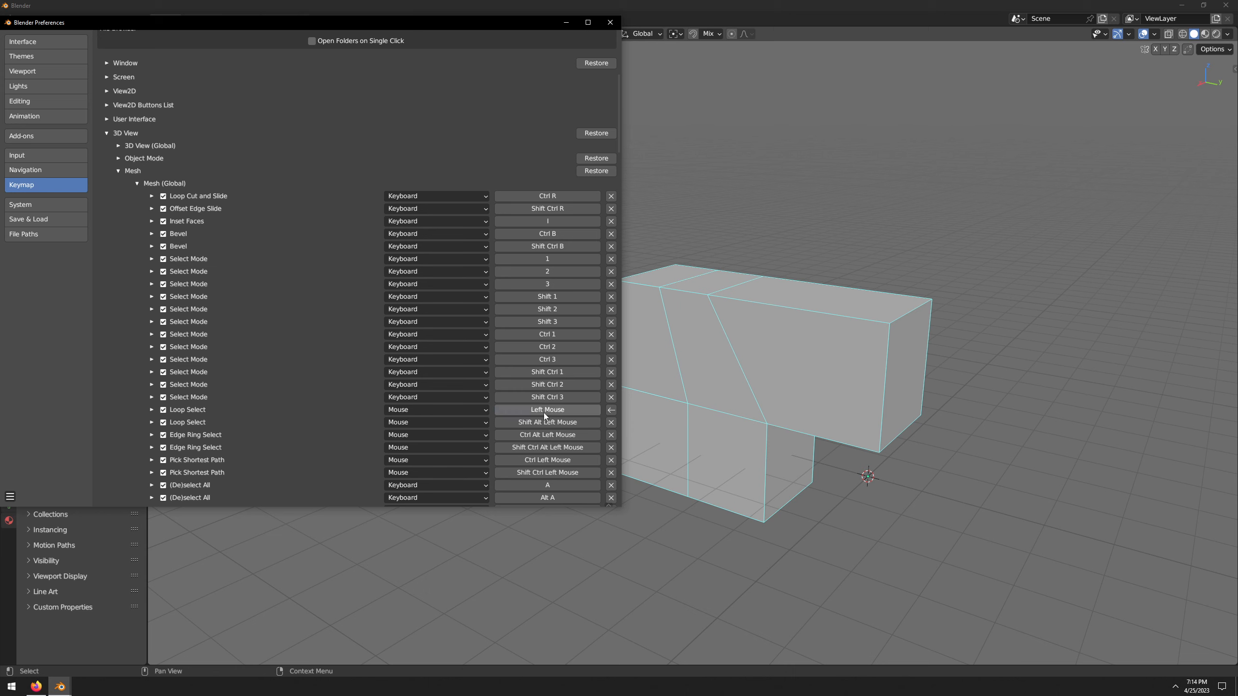
# - Set the rebound Loop Select entry's event to Double Click, save the preferences and close the window
pyautogui.click(152, 410)
pyautogui.click(508, 428)
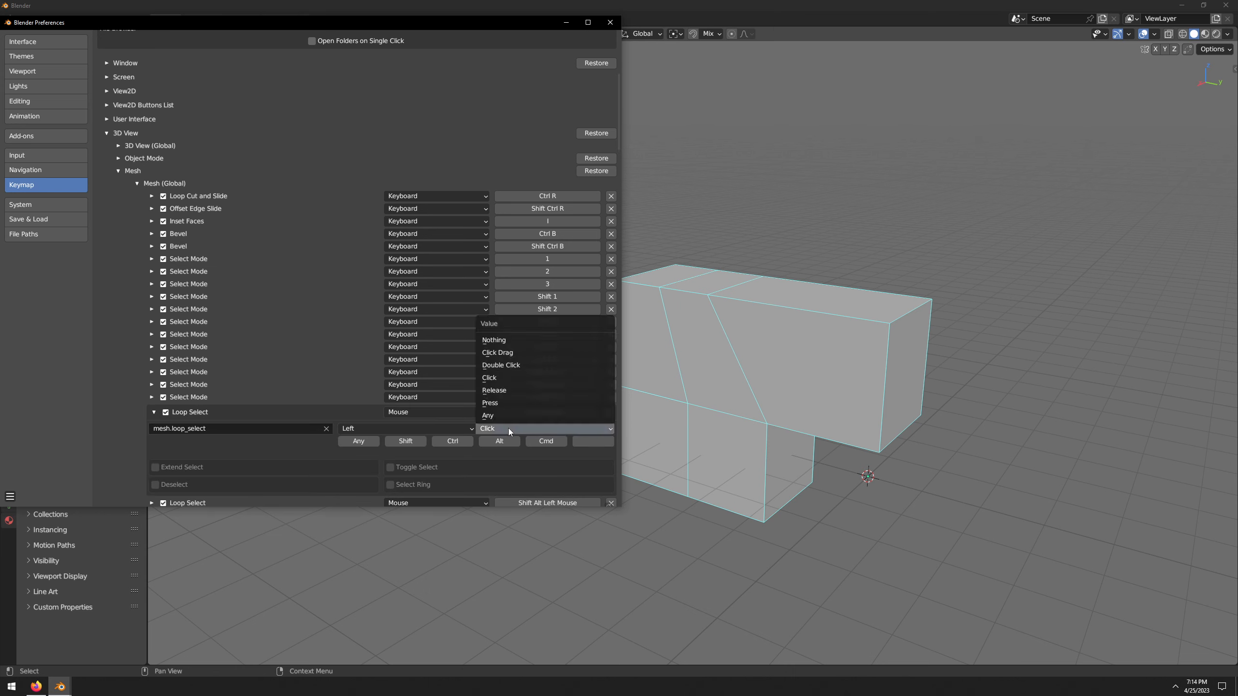
pyautogui.click(516, 366)
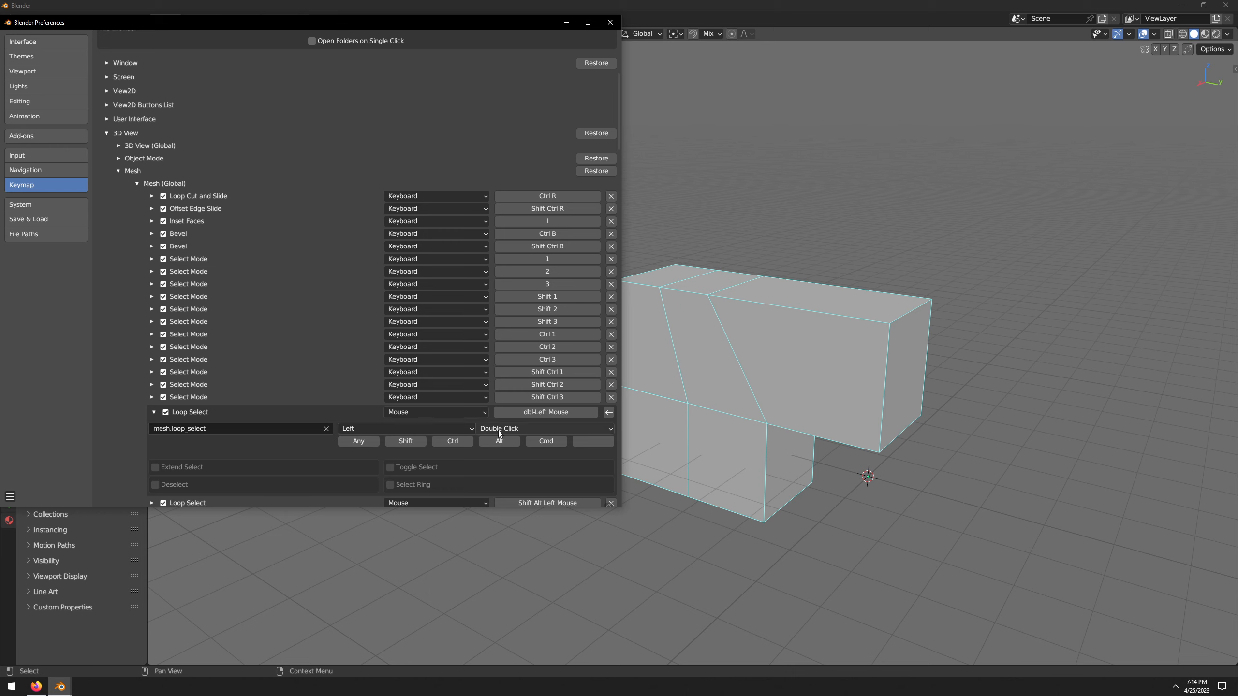
pyautogui.click(10, 496)
pyautogui.click(26, 469)
pyautogui.click(609, 22)
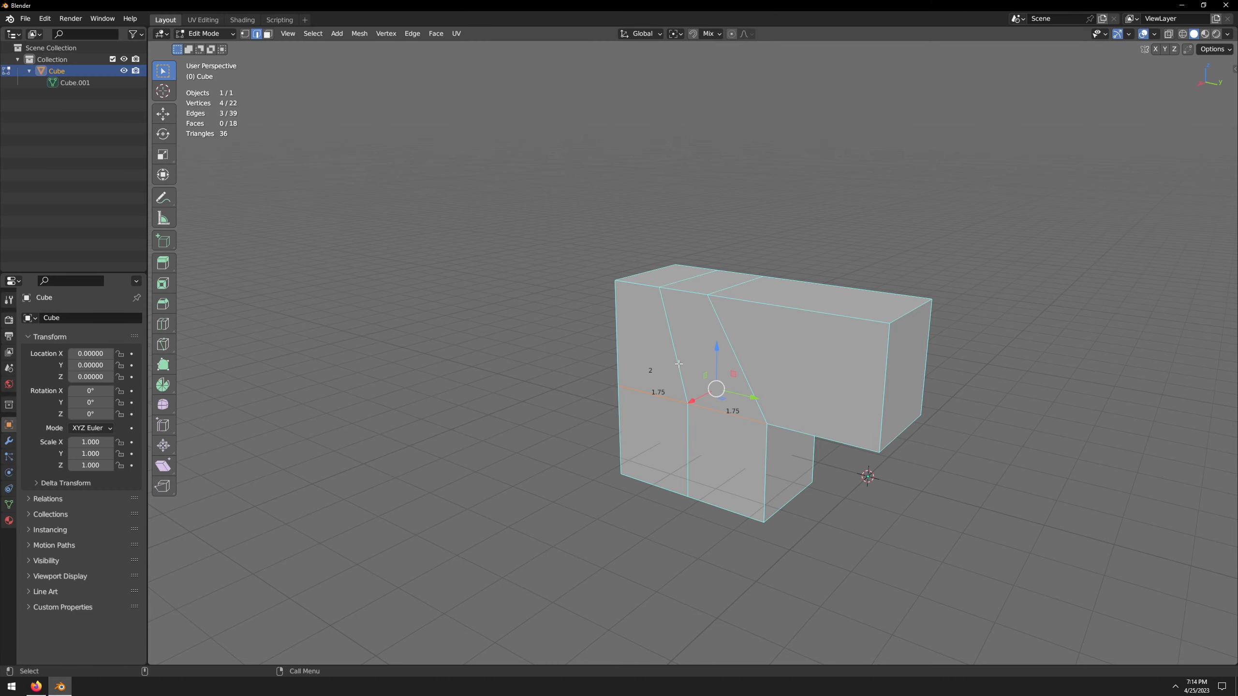
# - Test loop selection on the block, clear the selection, and select the new cut's upper front edge
pyautogui.moveTo(682, 404); pyautogui.dragTo(519, 362, button='middle')
pyautogui.keyDown('alt'); pyautogui.click(661, 422); pyautogui.keyUp('alt')
pyautogui.hotkey('alt', 'a')
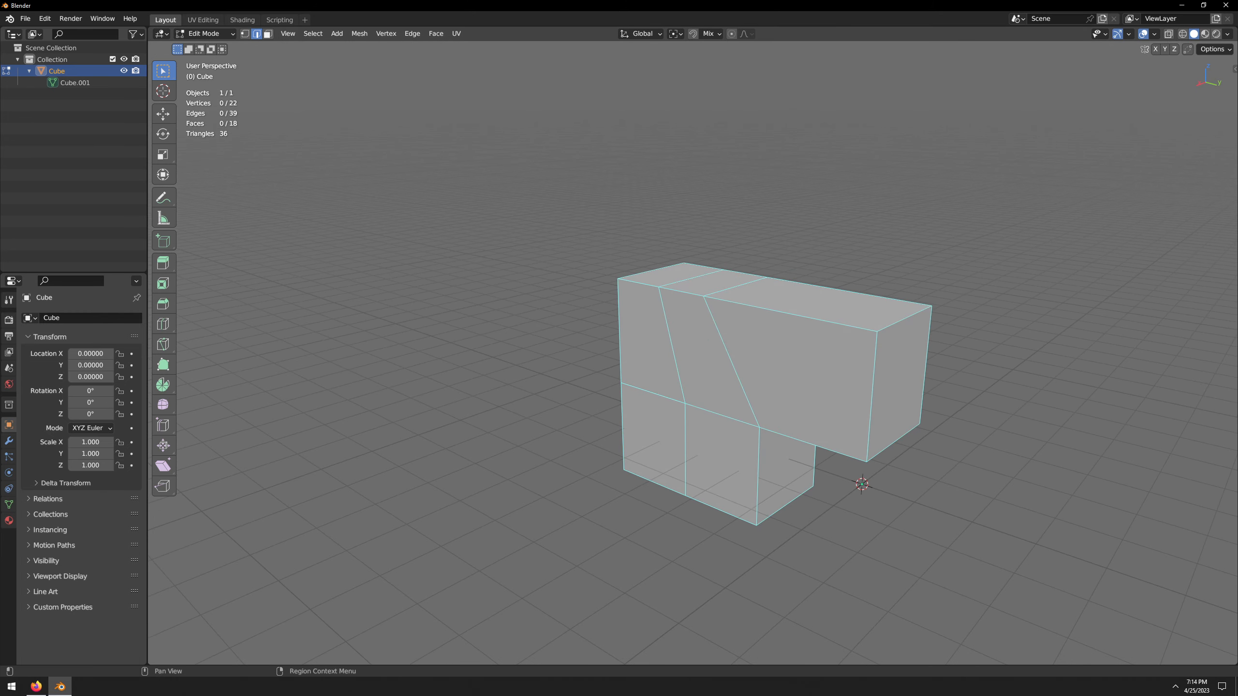
pyautogui.click(693, 355)
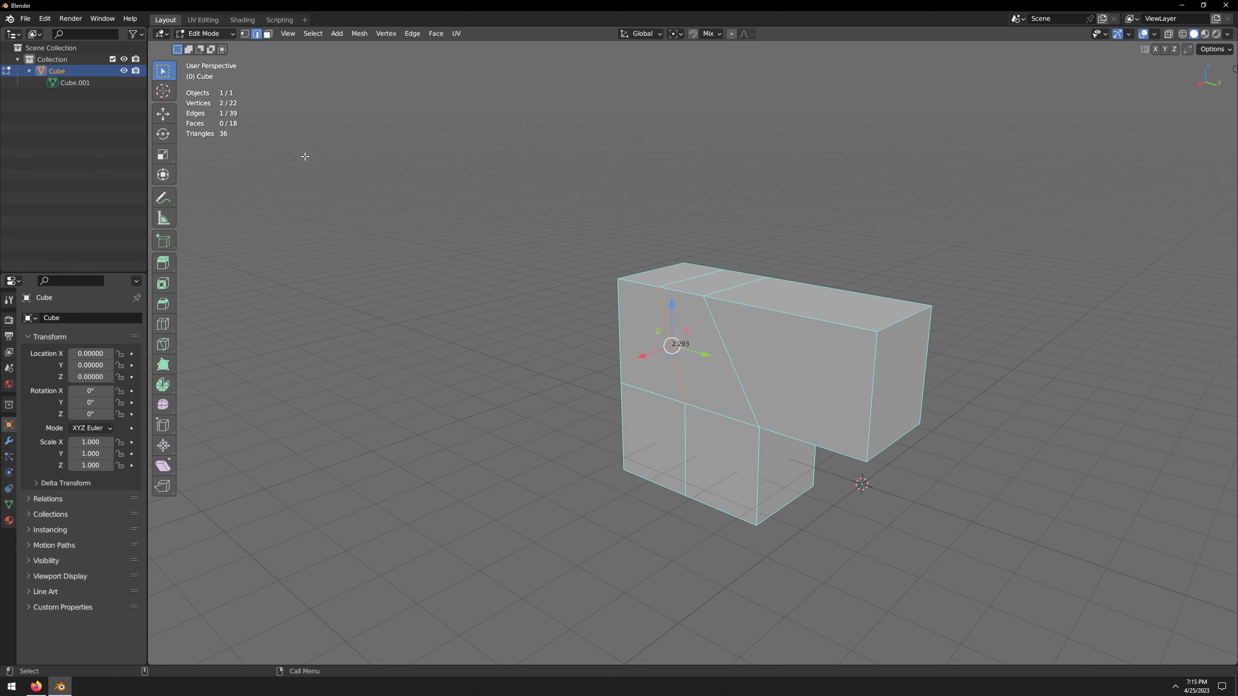
# - Open the enlarged Keymap preferences, collapse the 3D View category and expand Screen (Global)
pyautogui.click(52, 24)
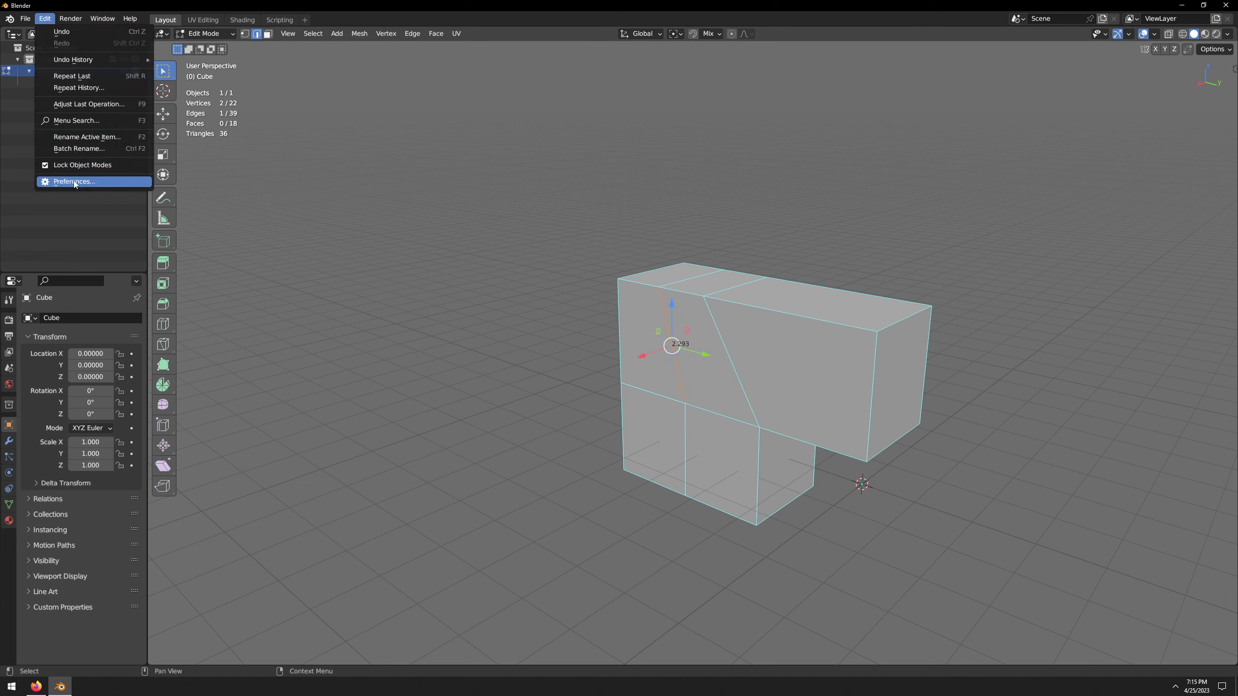
pyautogui.click(78, 180)
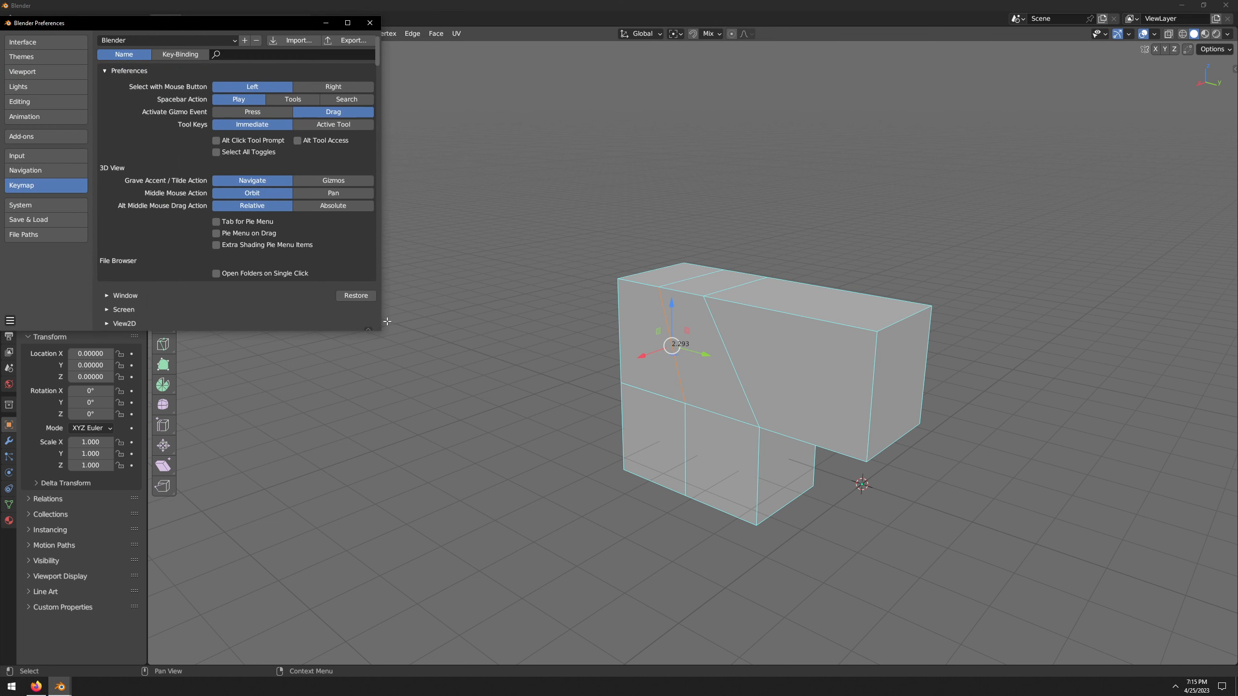
pyautogui.moveTo(381, 332); pyautogui.dragTo(748, 521)
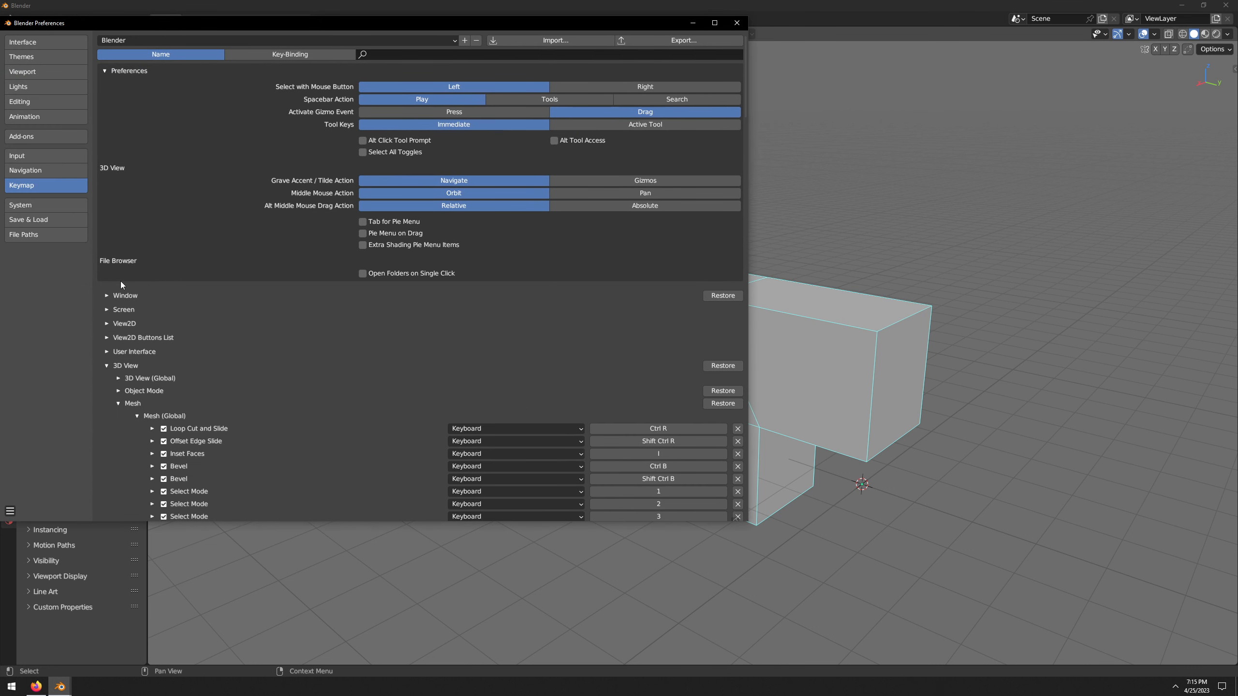
pyautogui.click(113, 369)
pyautogui.scroll(-5, 124, 408)
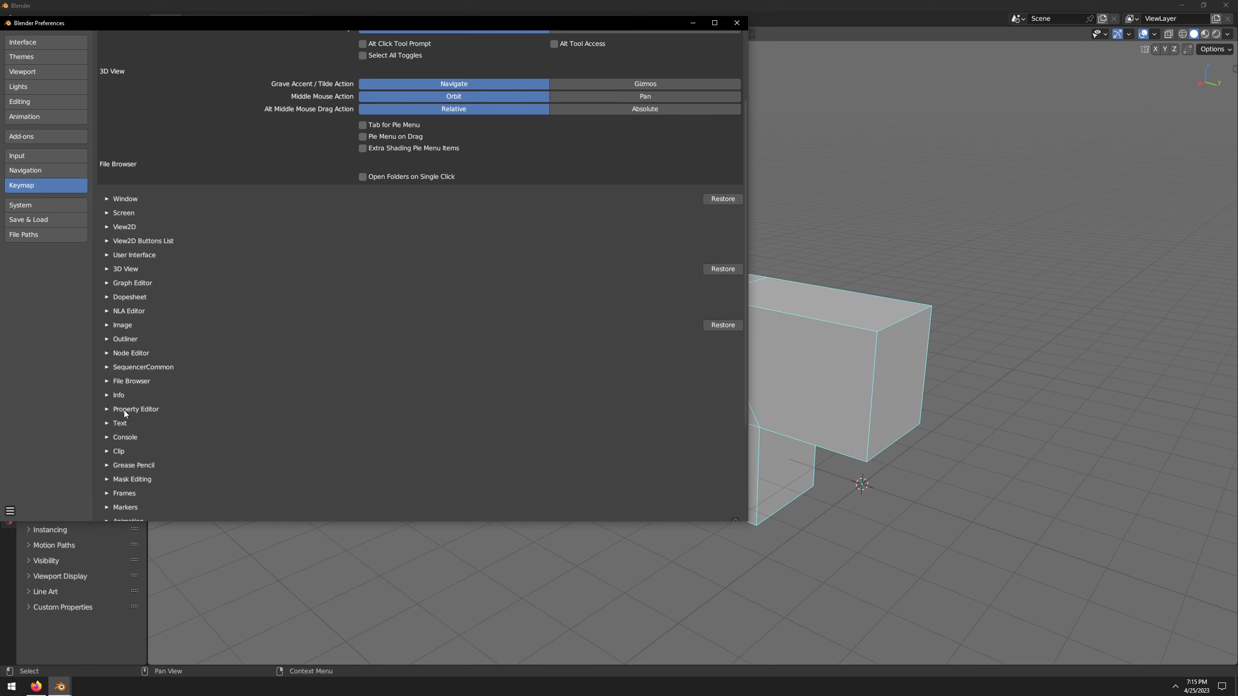
pyautogui.scroll(3, 143, 426)
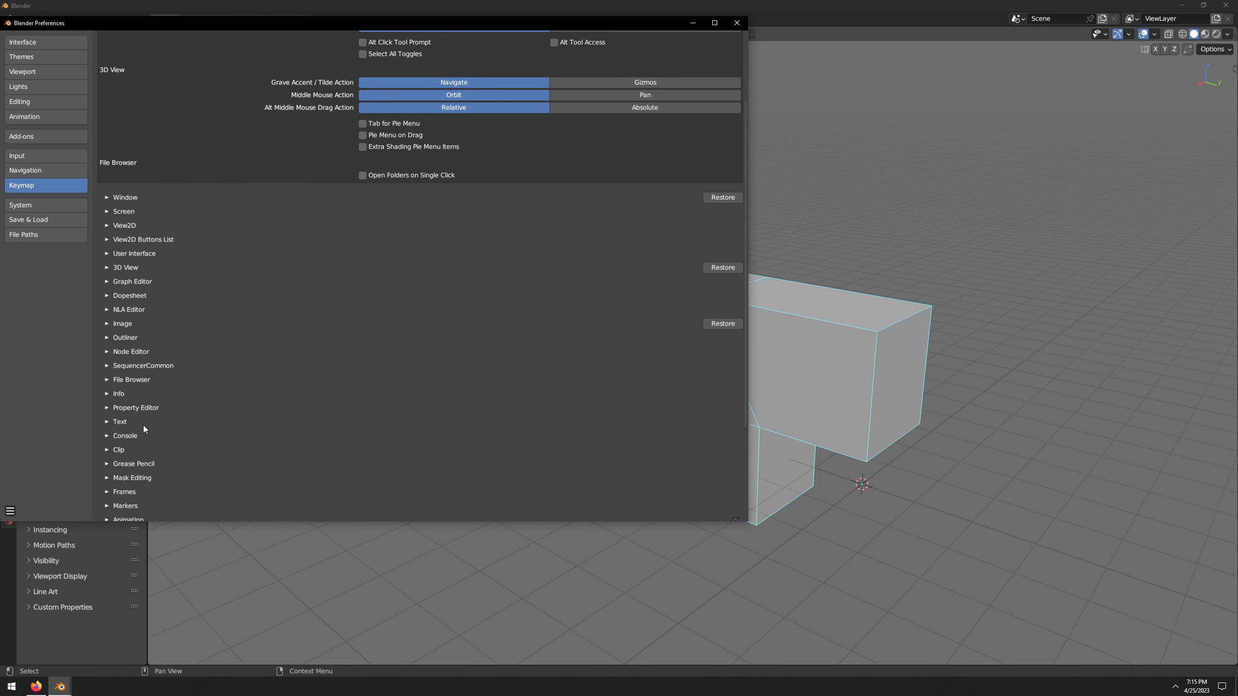
pyautogui.scroll(1, 143, 426)
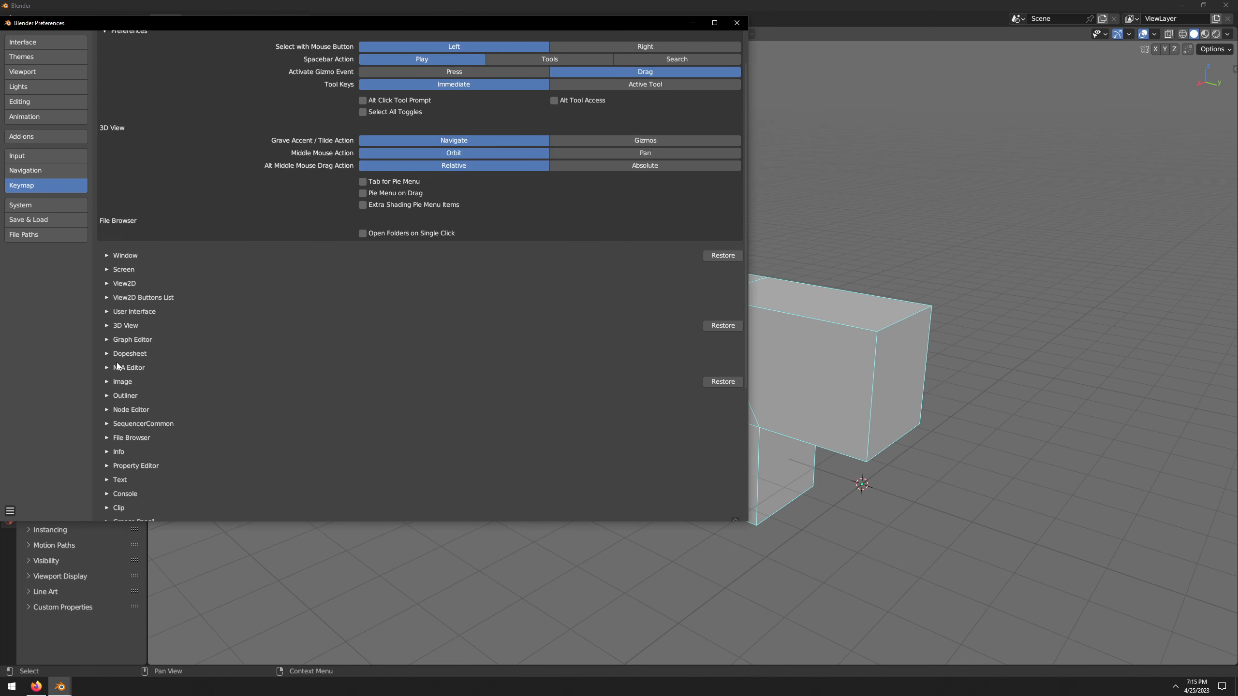
pyautogui.scroll(1, 139, 389)
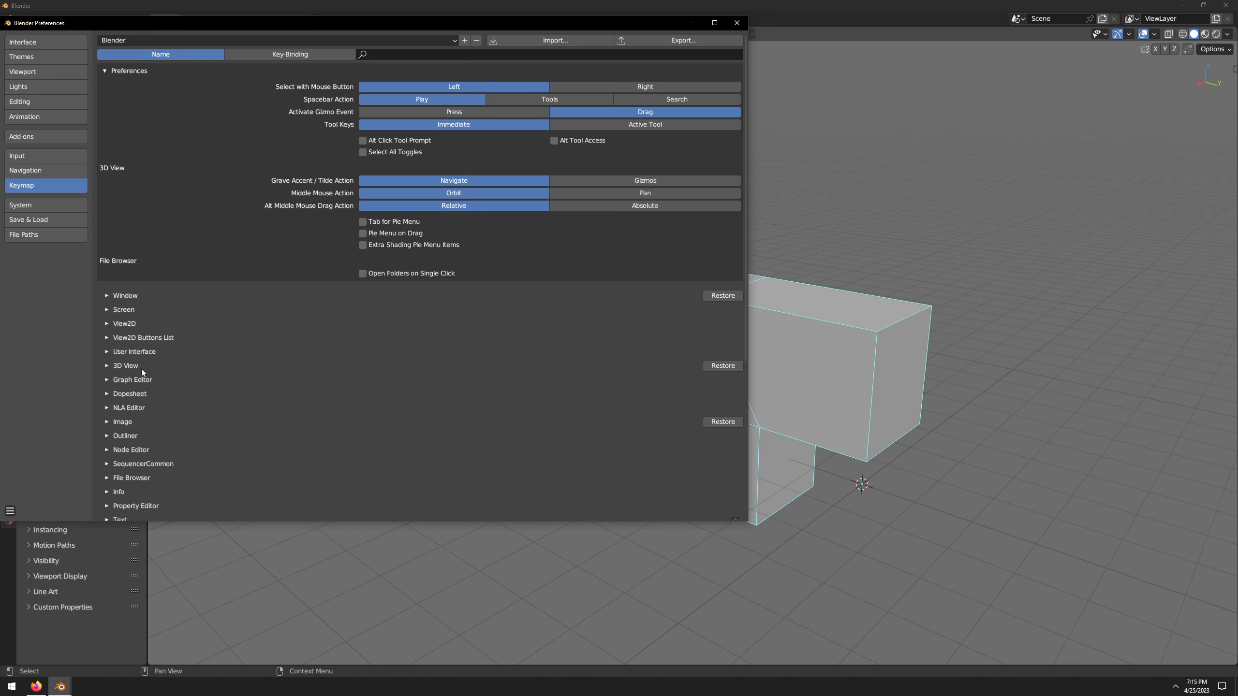
pyautogui.click(106, 310)
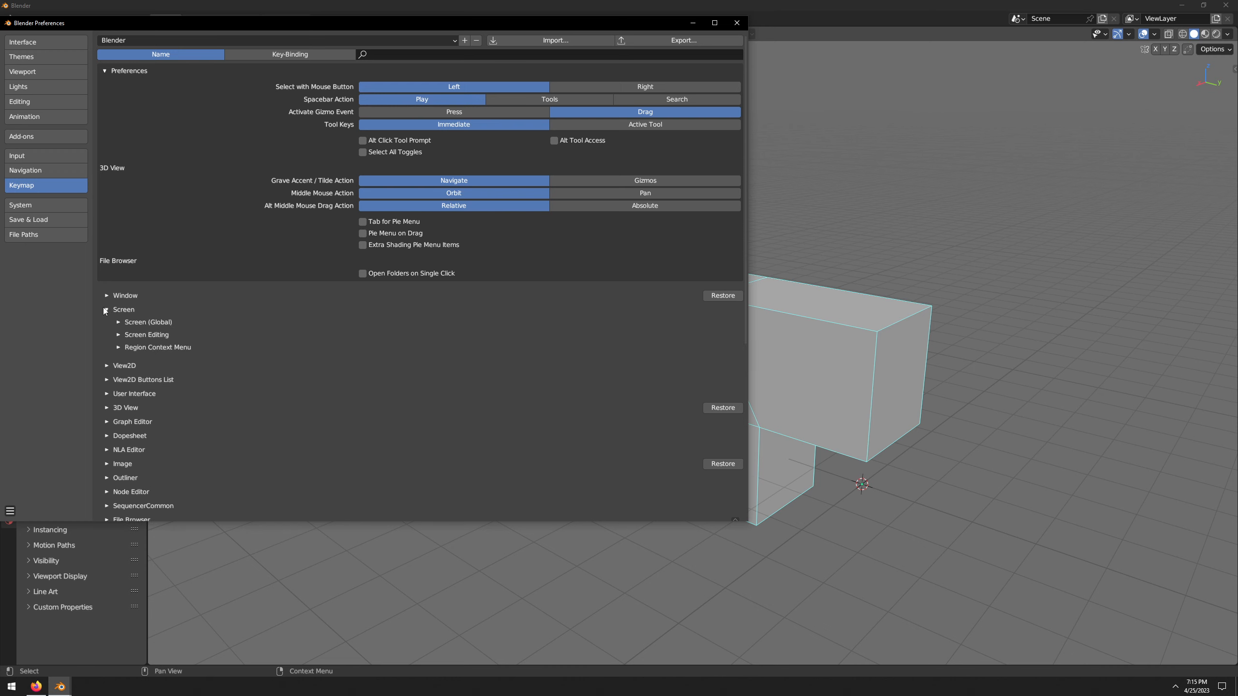
pyautogui.click(119, 322)
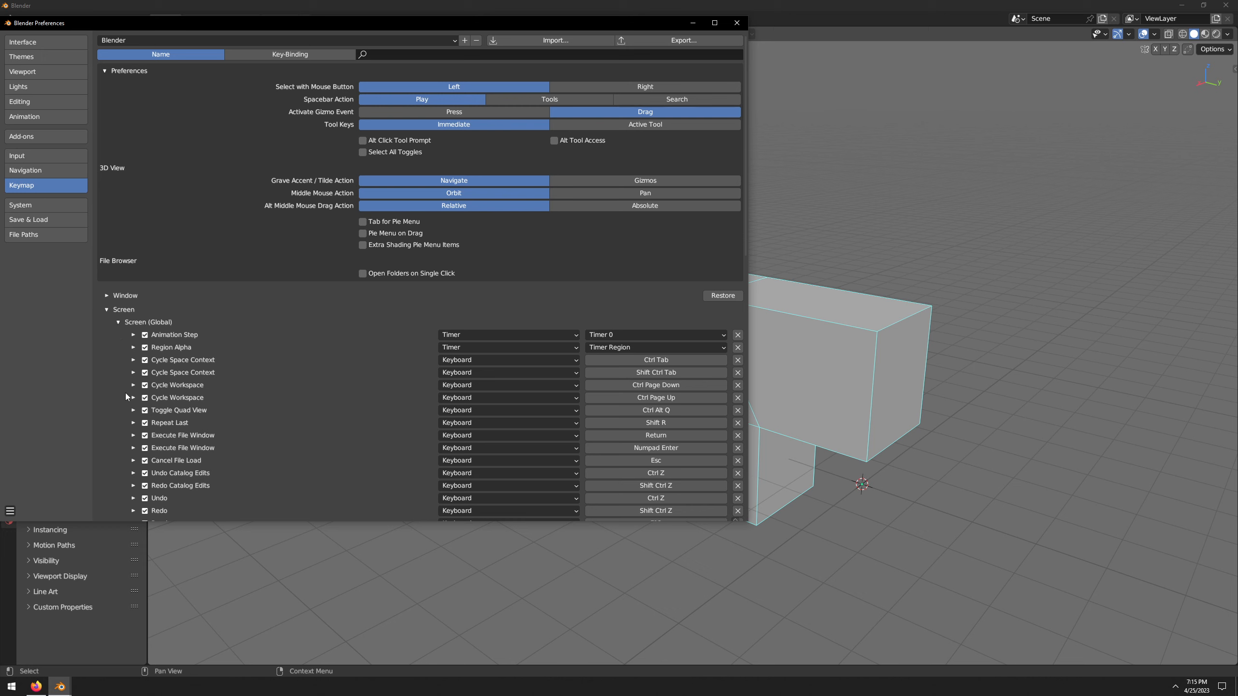
# - Rebind Toggle Quad View to plain Spacebar without Ctrl or Alt, save the preferences and close the window
pyautogui.click(133, 410)
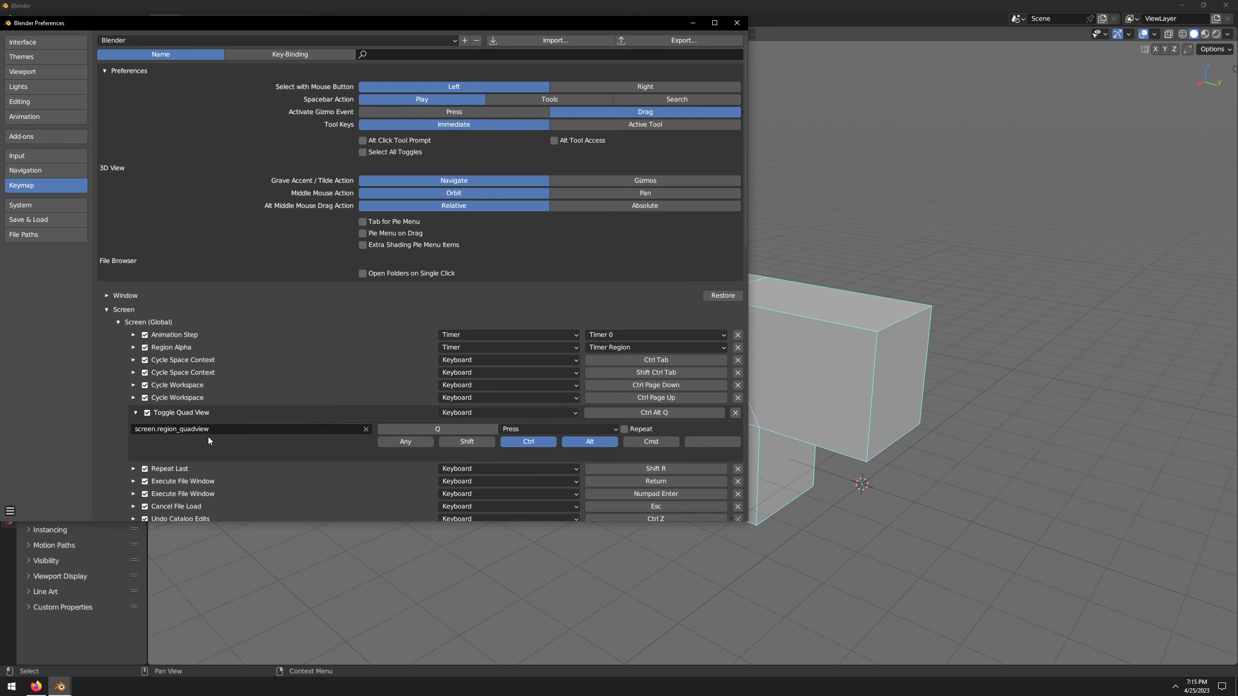
pyautogui.click(472, 429)
pyautogui.press('space')
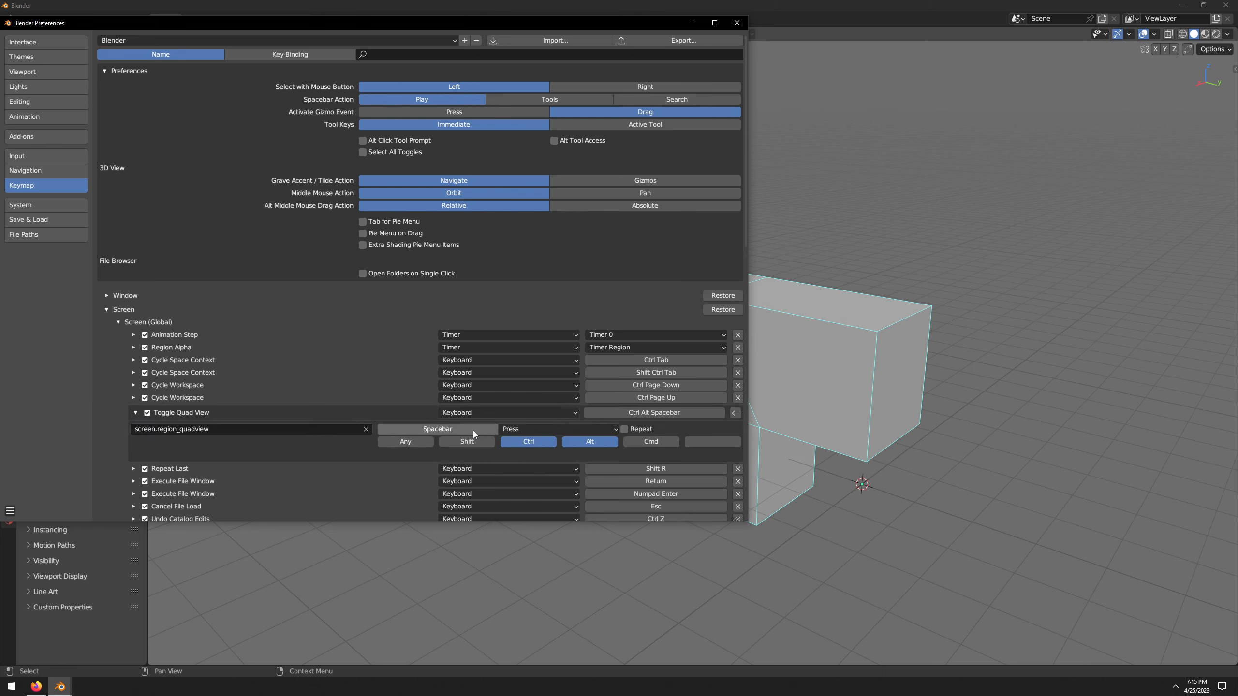
pyautogui.click(524, 441)
pyautogui.click(591, 441)
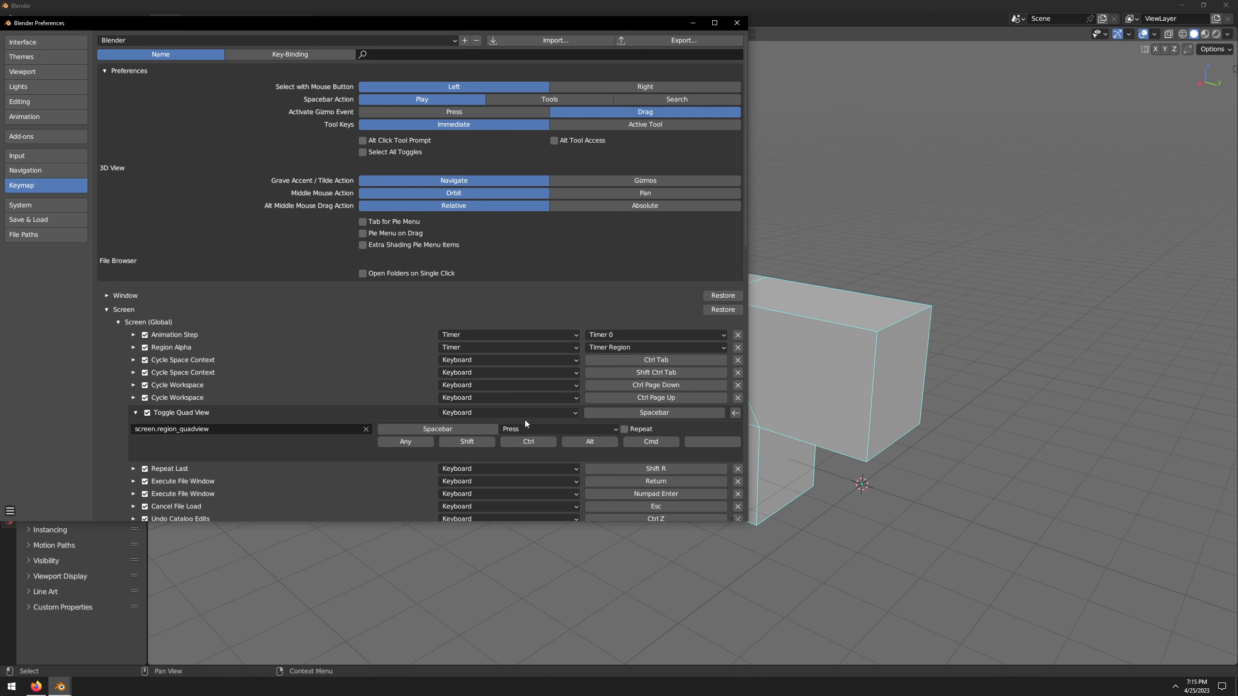
pyautogui.click(10, 512)
pyautogui.click(56, 473)
pyautogui.click(736, 22)
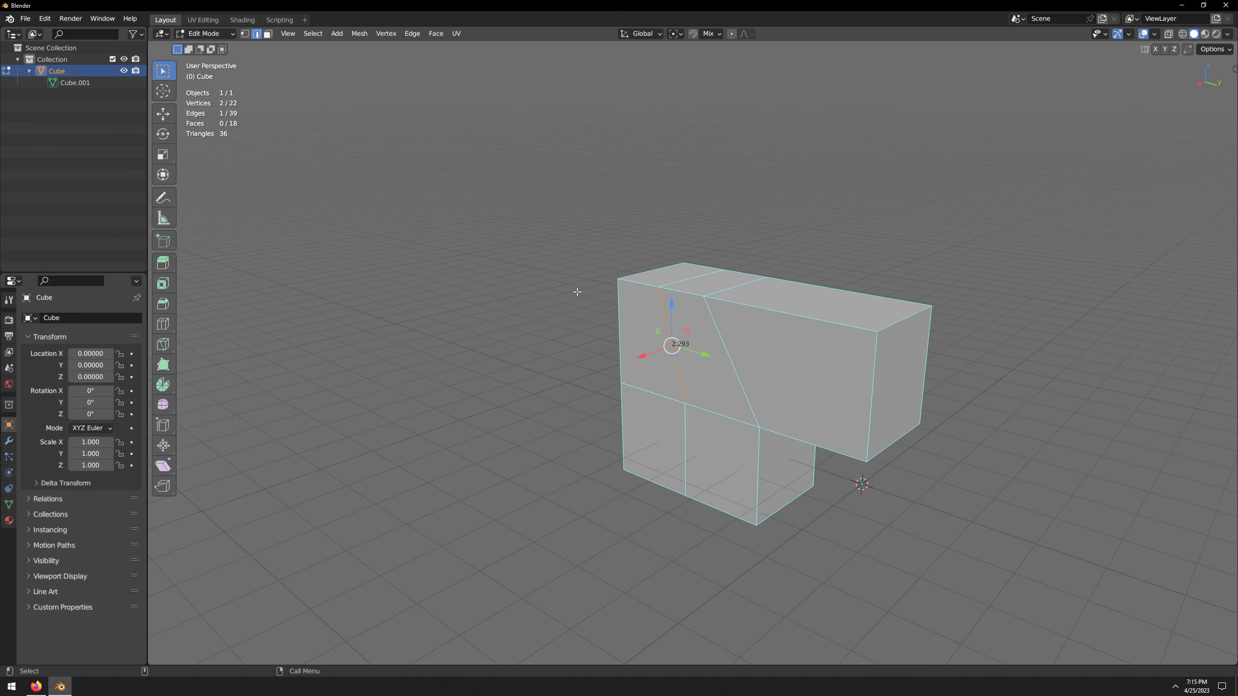
# - Switch to Object Mode and filter the Keymap preferences by key-binding for "spacebar", collapsing the Toggle Quad View details
pyautogui.press('Tab')
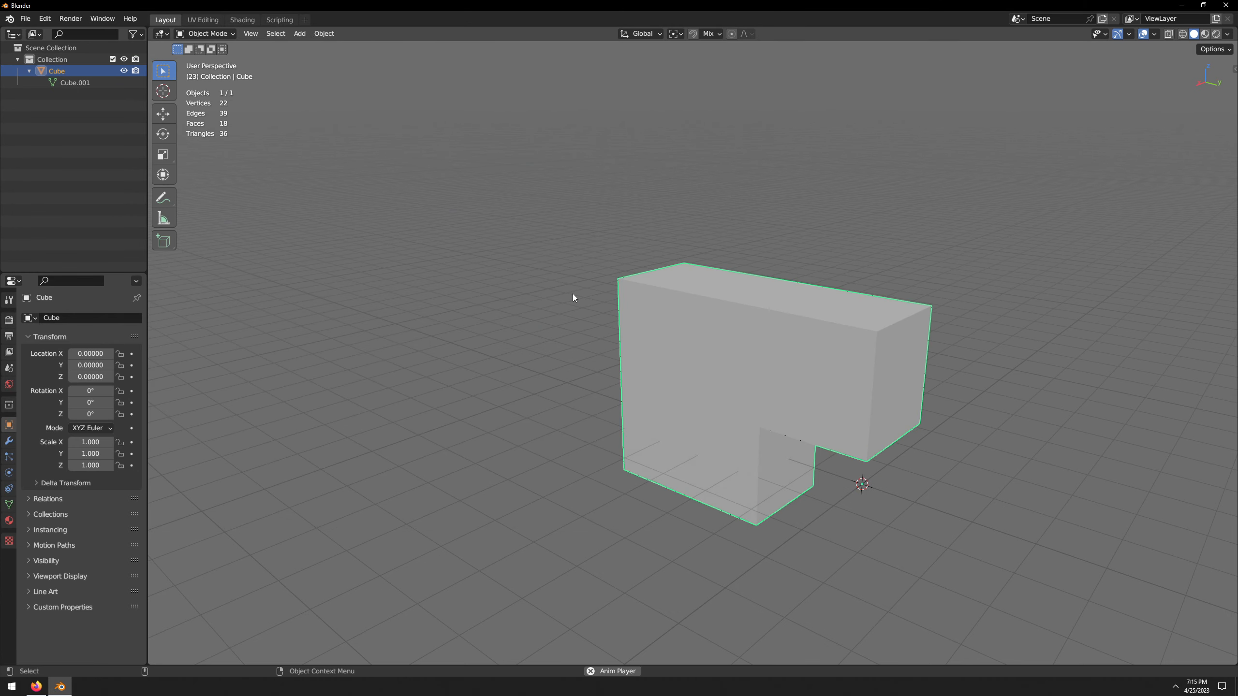
pyautogui.click(45, 18)
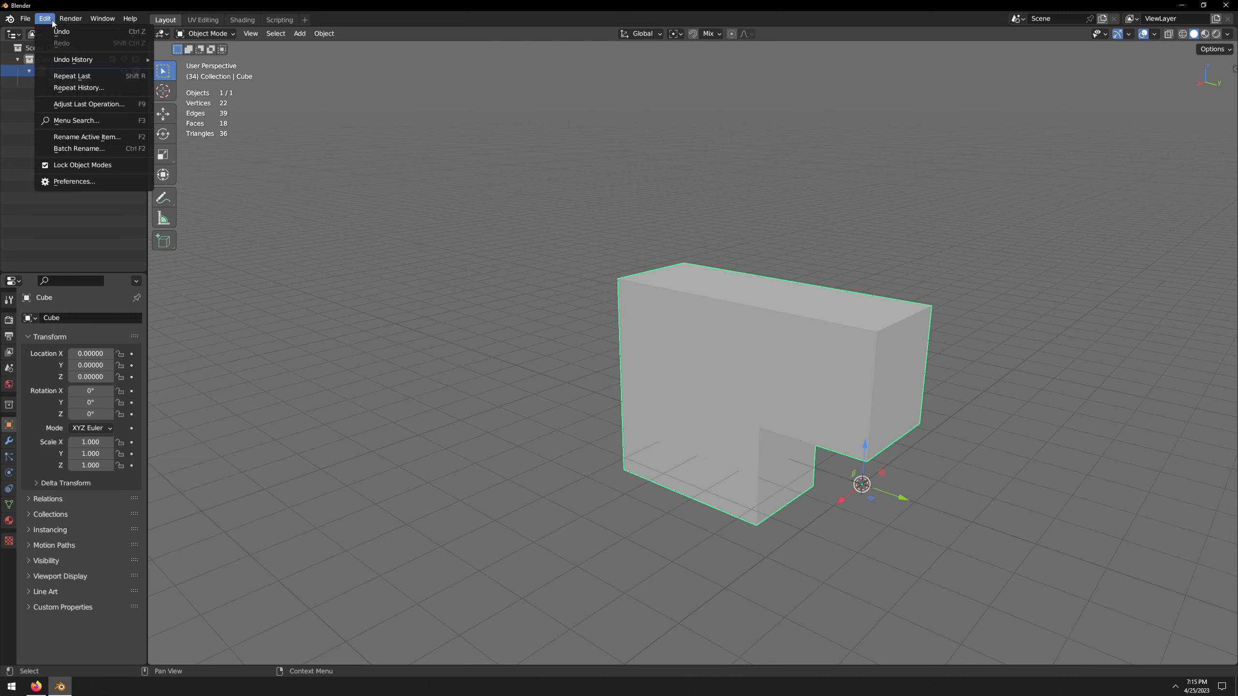
pyautogui.click(77, 182)
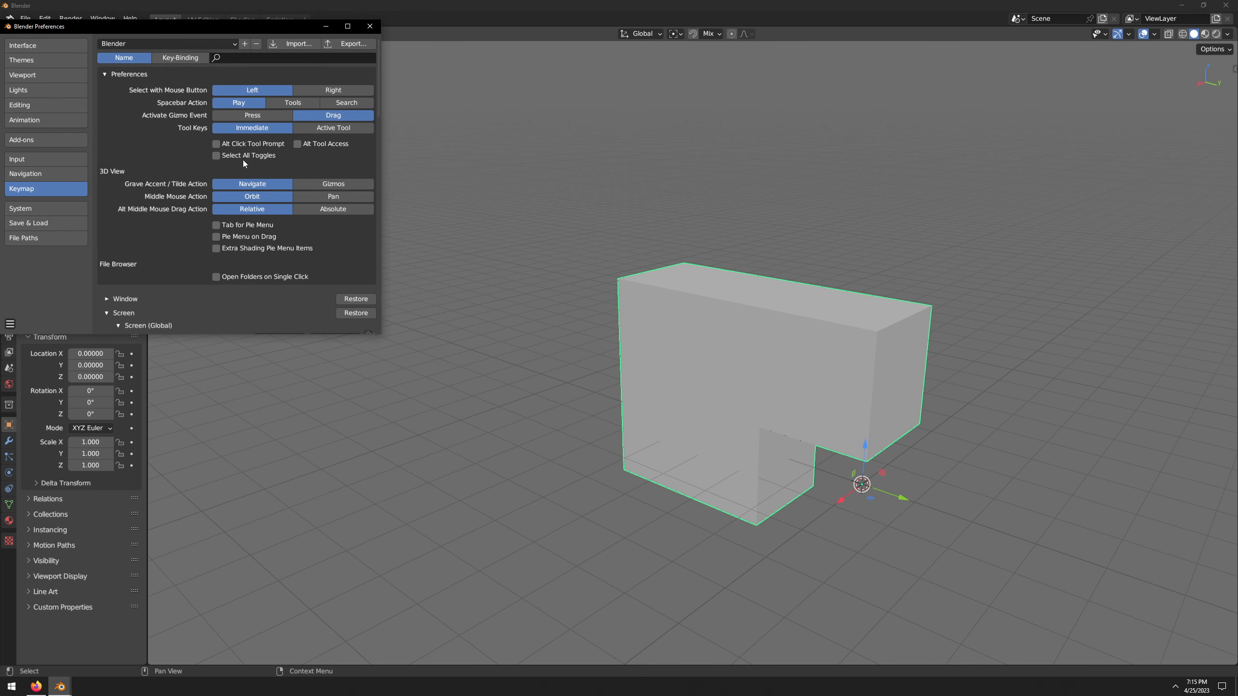
pyautogui.moveTo(380, 334); pyautogui.dragTo(763, 491)
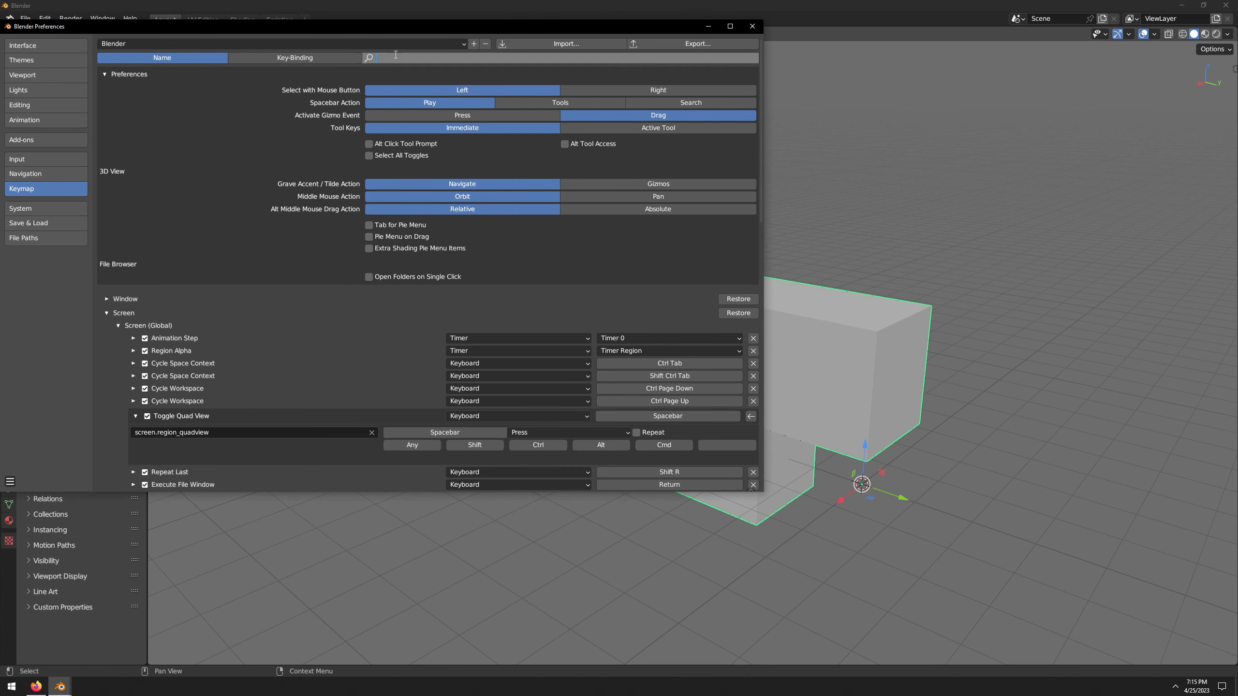
pyautogui.click(353, 57)
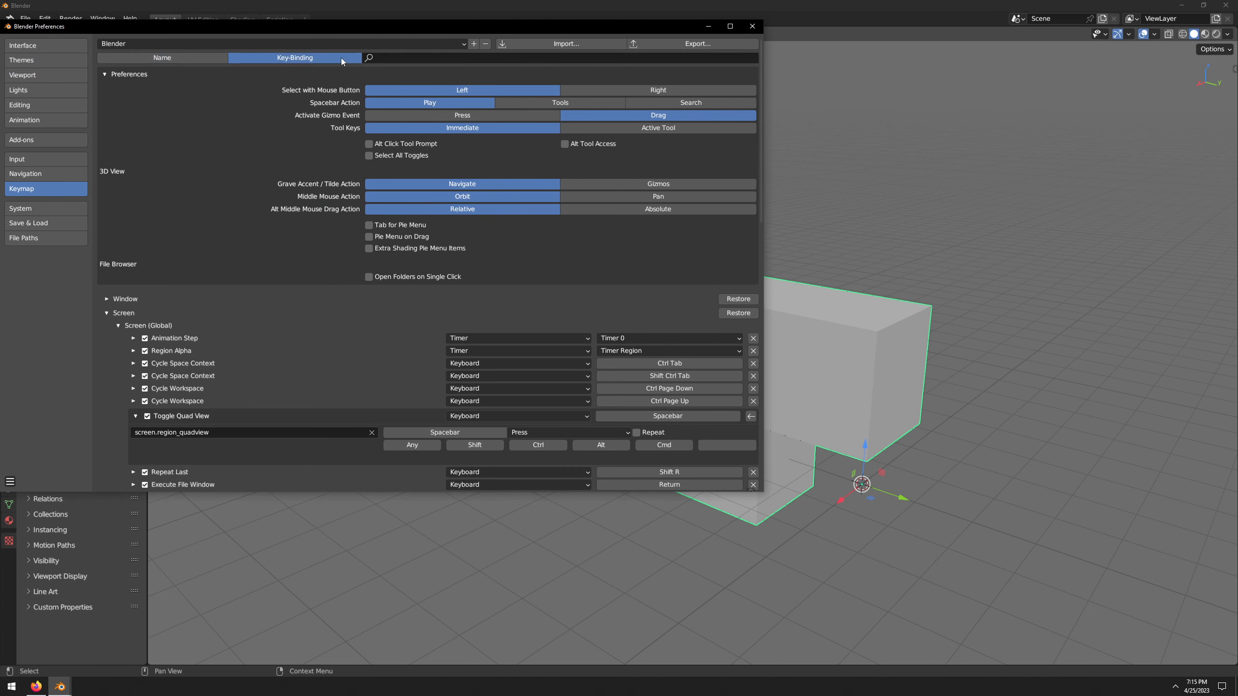
pyautogui.click(395, 57)
pyautogui.write('spacebar')
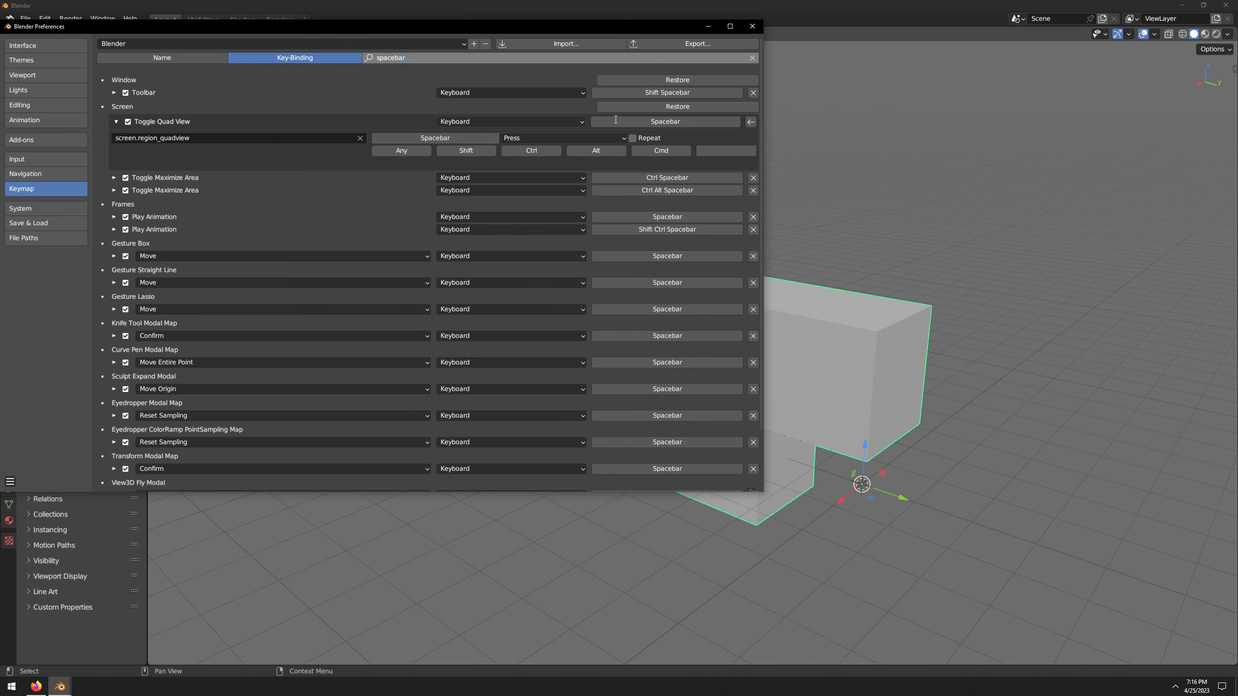
pyautogui.click(115, 121)
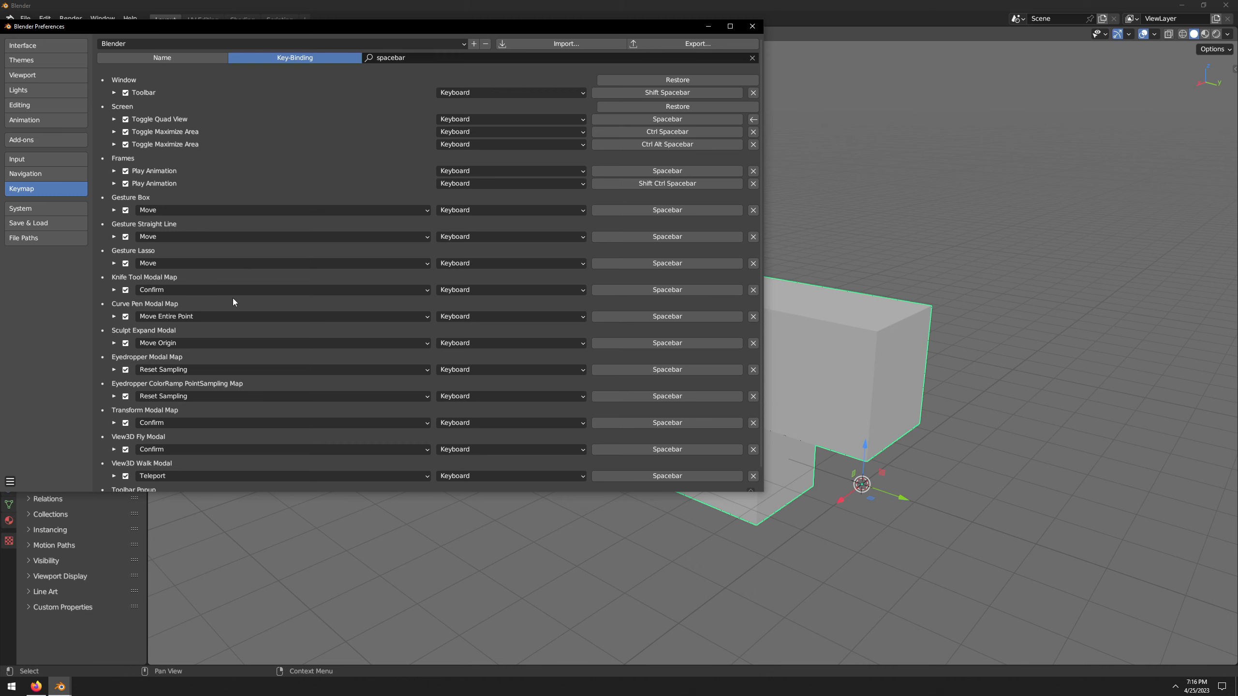
pyautogui.scroll(-1, 232, 297)
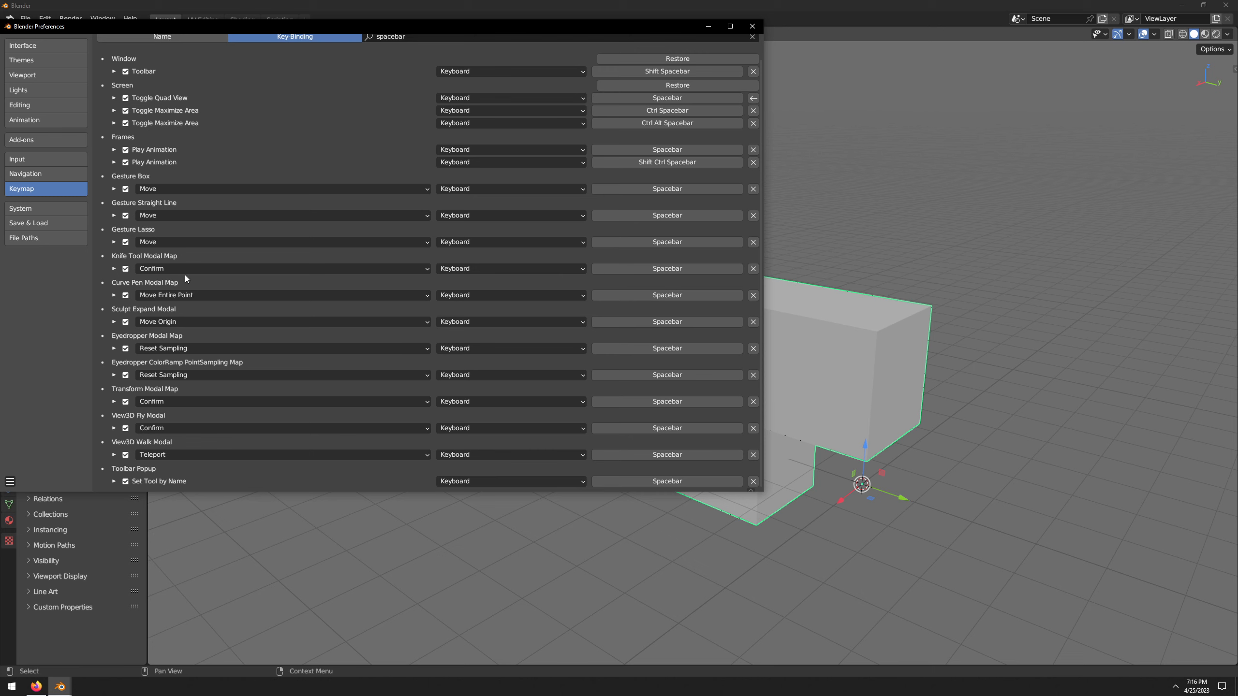
# - Save the preferences and deselect the block in the viewport
pyautogui.click(10, 481)
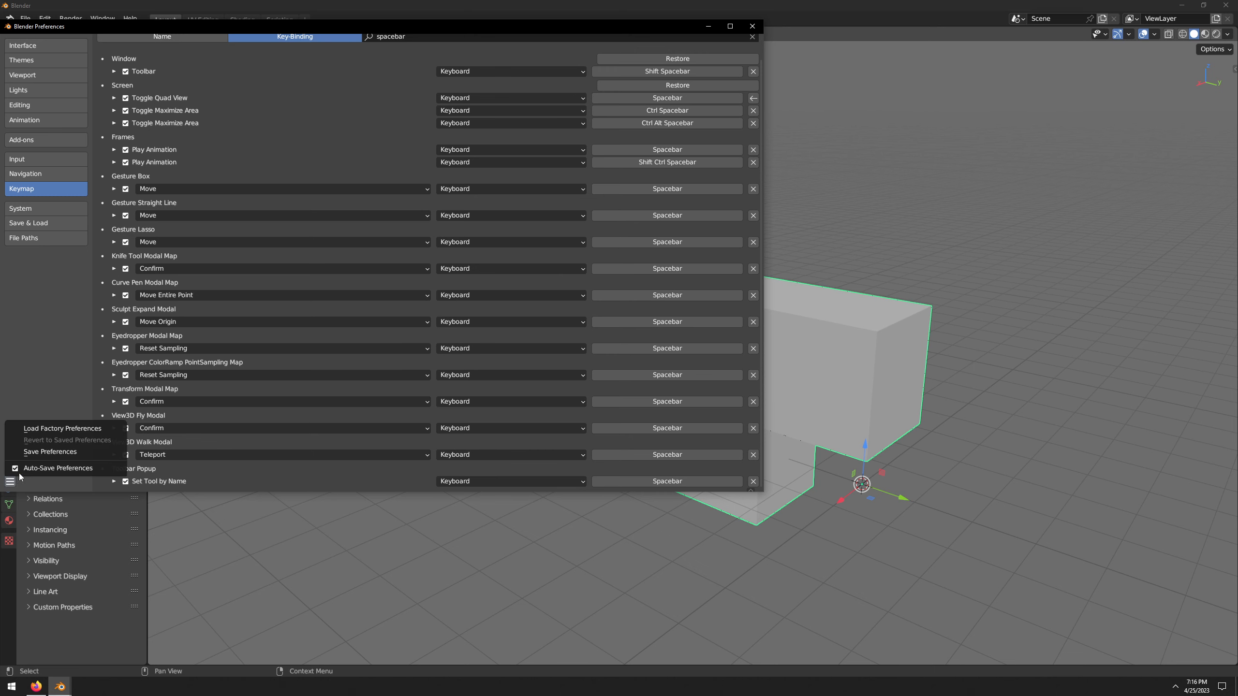
pyautogui.click(75, 454)
pyautogui.click(449, 576)
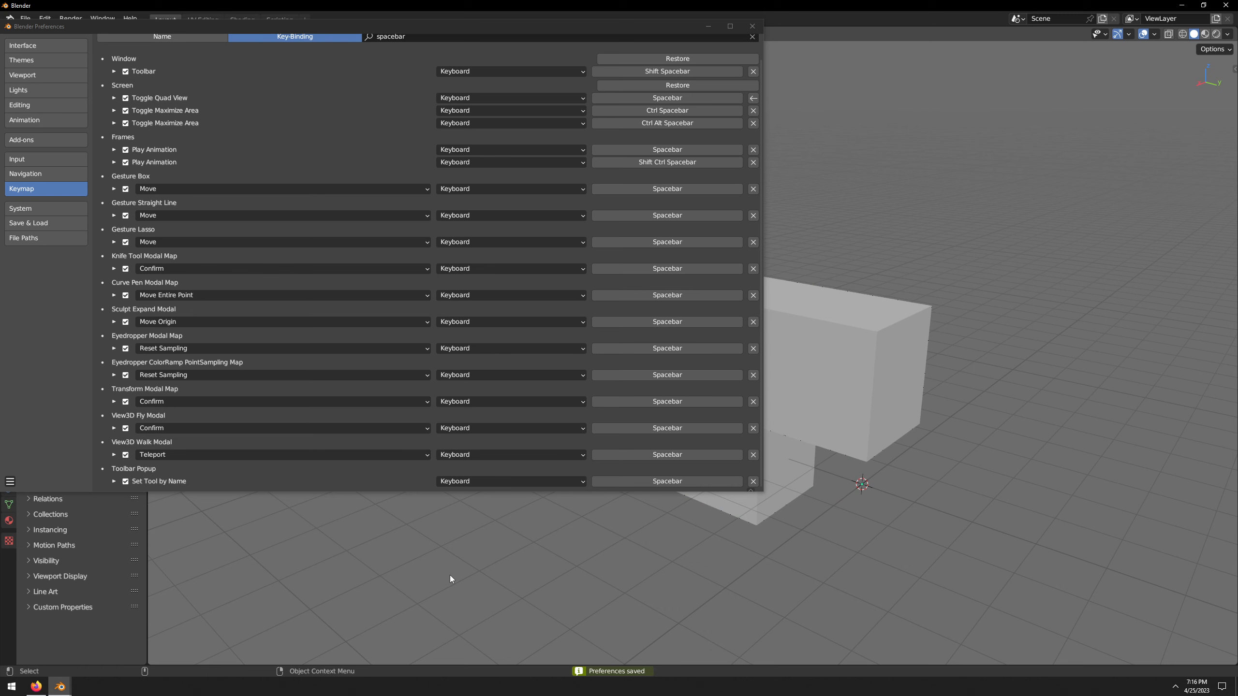
# - Remove the plain Spacebar Play Animation entry under Frames, save the preferences and close the window
pyautogui.scroll(1, 294, 425)
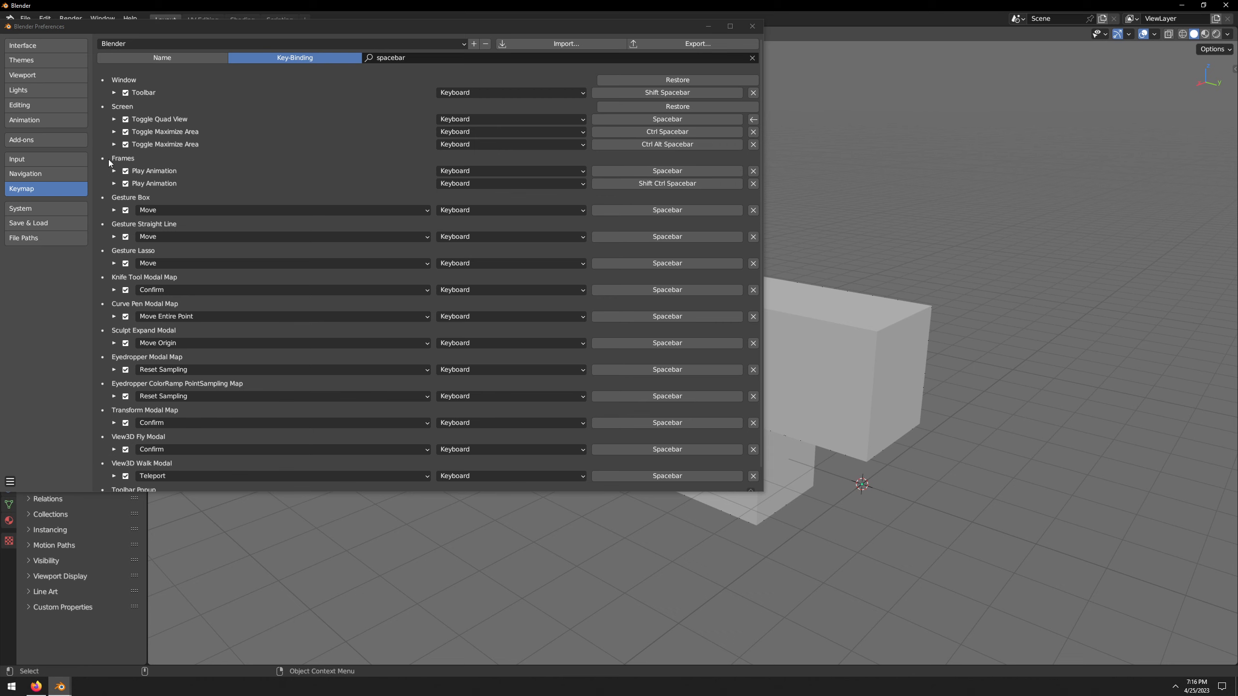
pyautogui.click(752, 171)
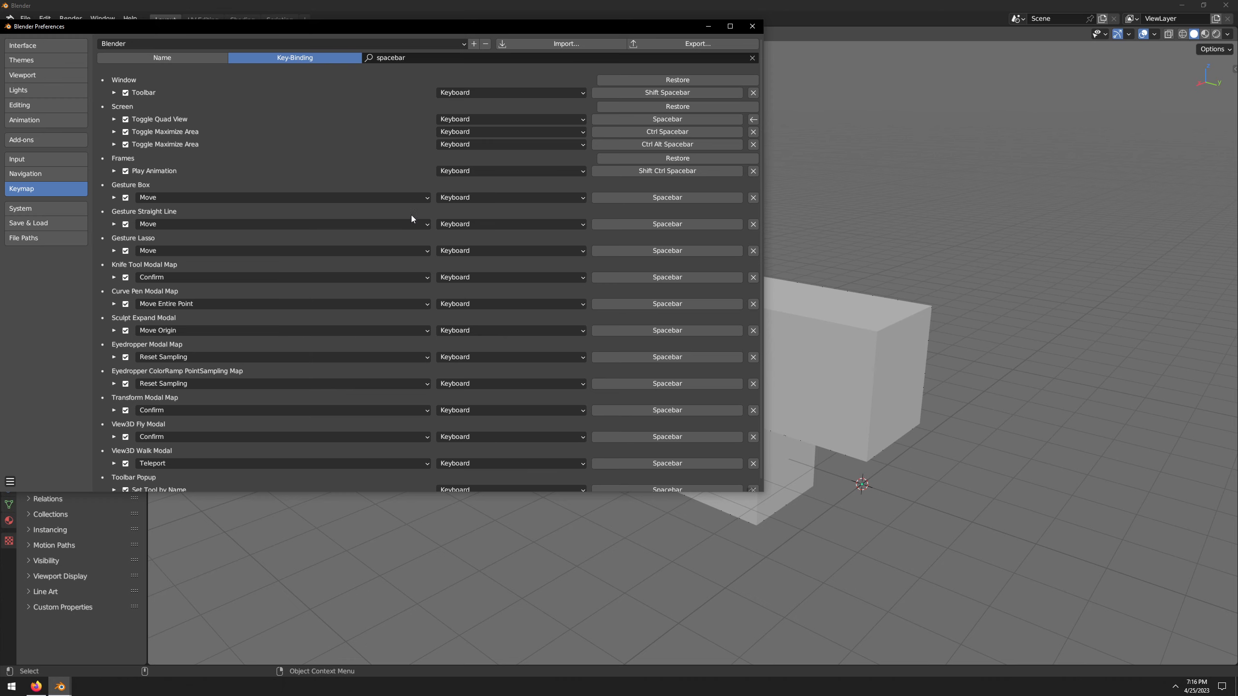
pyautogui.click(10, 481)
pyautogui.click(39, 475)
pyautogui.press('space')
pyautogui.press('space')
pyautogui.click(752, 25)
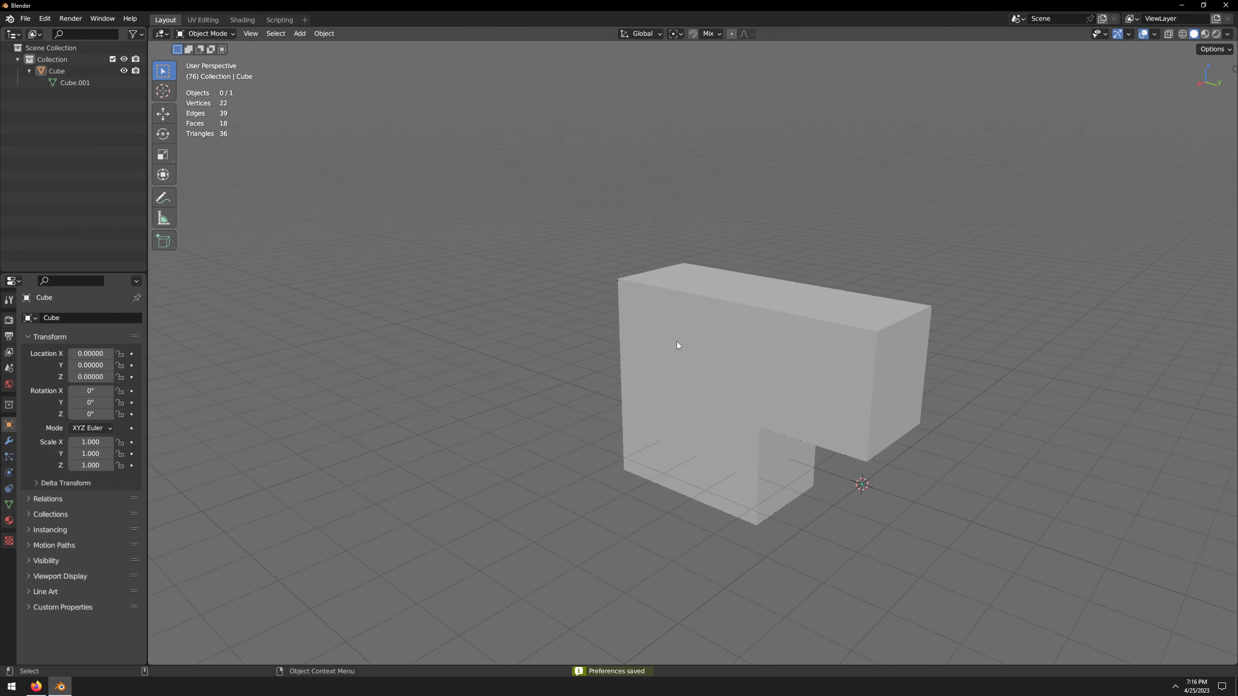
# - In Edit Mode with edge selection, select the cut edge across the block's top face and switch to Quad View
pyautogui.press('Tab')
pyautogui.moveTo(678, 351); pyautogui.dragTo(698, 431, button='middle')
pyautogui.press('2')
pyautogui.click(683, 292)
pyautogui.hotkey('ctrl', 'alt', 'q')
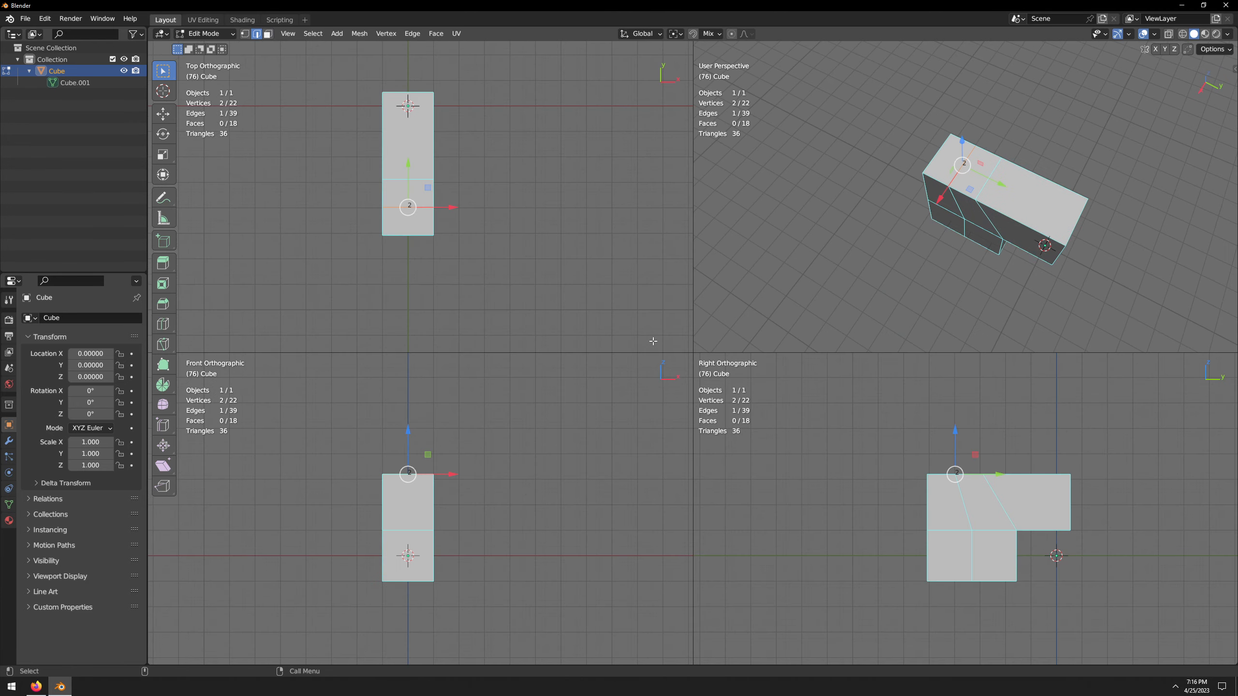
# - Turn on X-ray and move the selected top edge about 0.65 m along Y in the Top view
pyautogui.hotkey('alt', 'z')
pyautogui.scroll(6, 388, 199)
pyautogui.keyDown('shift'); pyautogui.moveTo(387, 198); pyautogui.dragTo(435, 246, button='middle'); pyautogui.keyUp('shift')
pyautogui.keyDown('ctrl'); pyautogui.moveTo(432, 245); pyautogui.dragTo(524, 267); pyautogui.keyUp('ctrl')
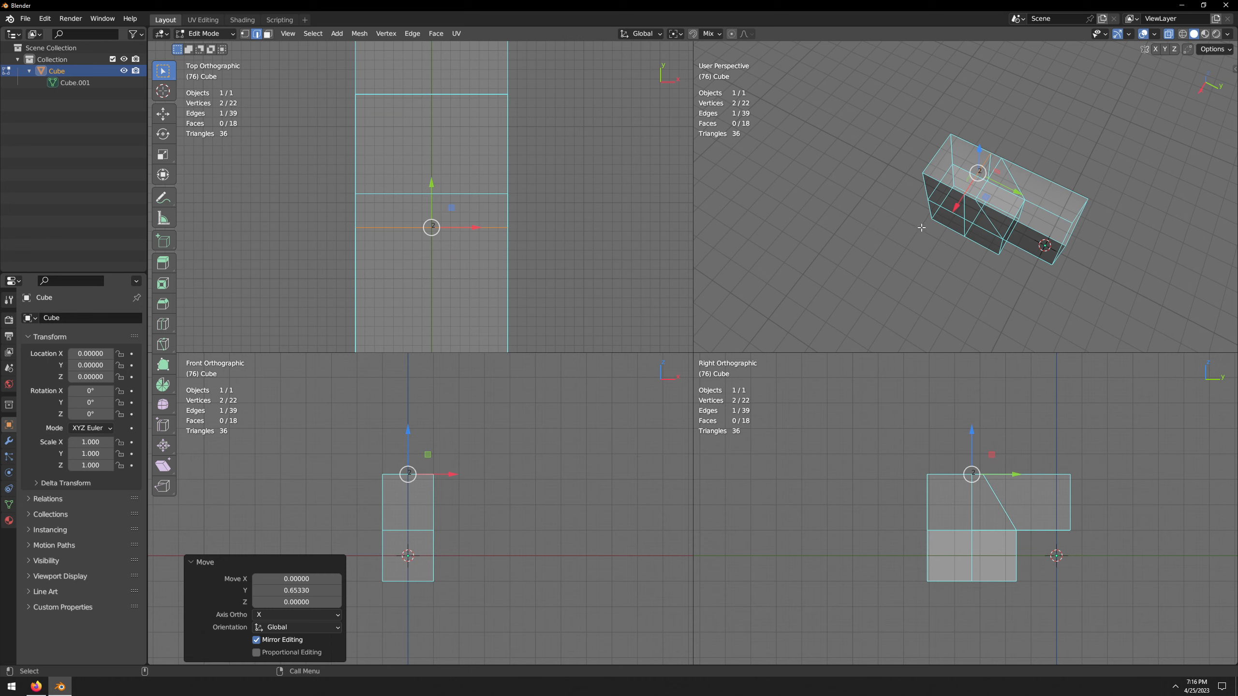
# - Return to the single perspective view with X-ray off, testing the Quad View toggle once more
pyautogui.hotkey('alt', 'z')
pyautogui.hotkey('alt', 'z')
pyautogui.hotkey('ctrl', 'alt', 'q')
pyautogui.moveTo(909, 229); pyautogui.dragTo(601, 353, button='middle')
pyautogui.hotkey('alt', 'z')
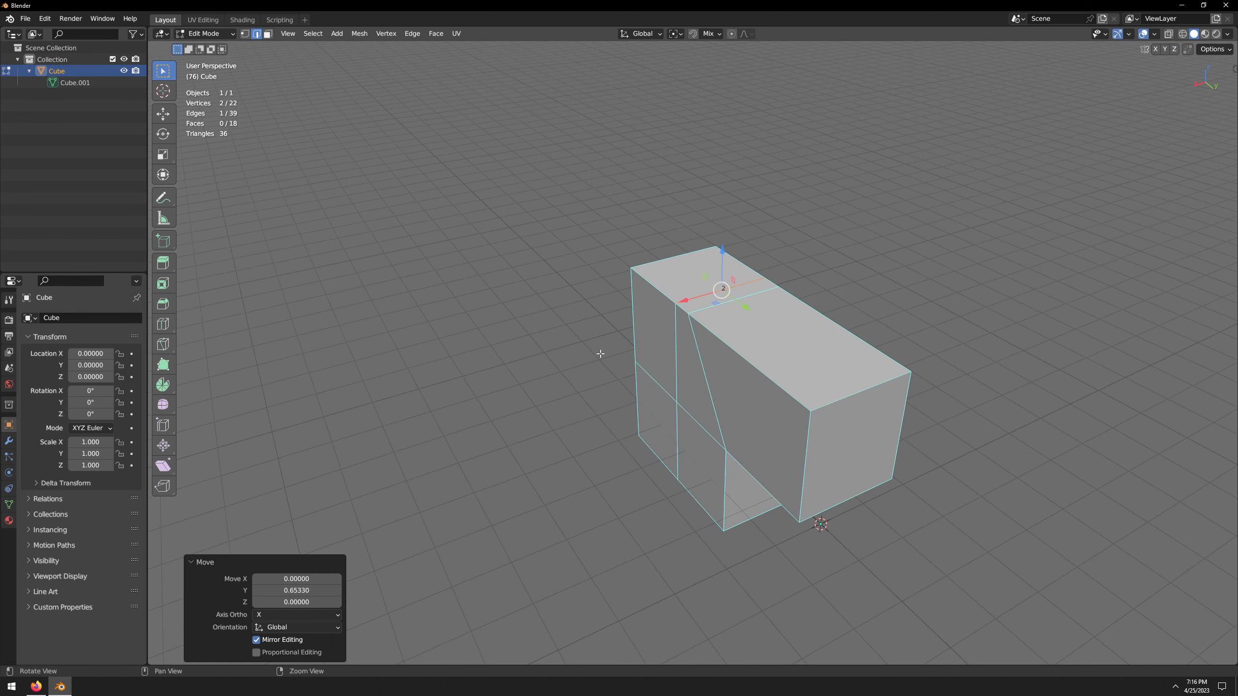
pyautogui.hotkey('ctrl', 'alt', 'q')
pyautogui.hotkey('ctrl', 'alt', 'q')
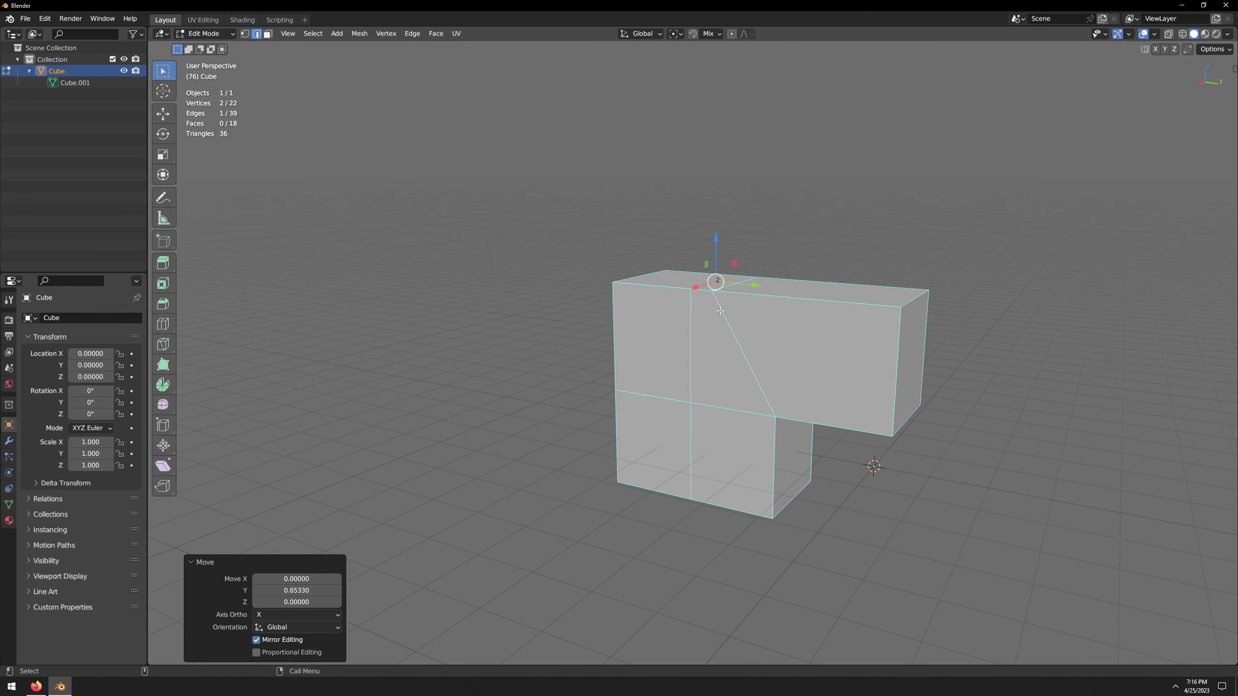
# - Move the selected top edge back along Y toward the block's near end, then clear the selection
pyautogui.moveTo(681, 295); pyautogui.dragTo(713, 390, button='middle')
pyautogui.moveTo(737, 284); pyautogui.dragTo(685, 278)
pyautogui.click(496, 333)
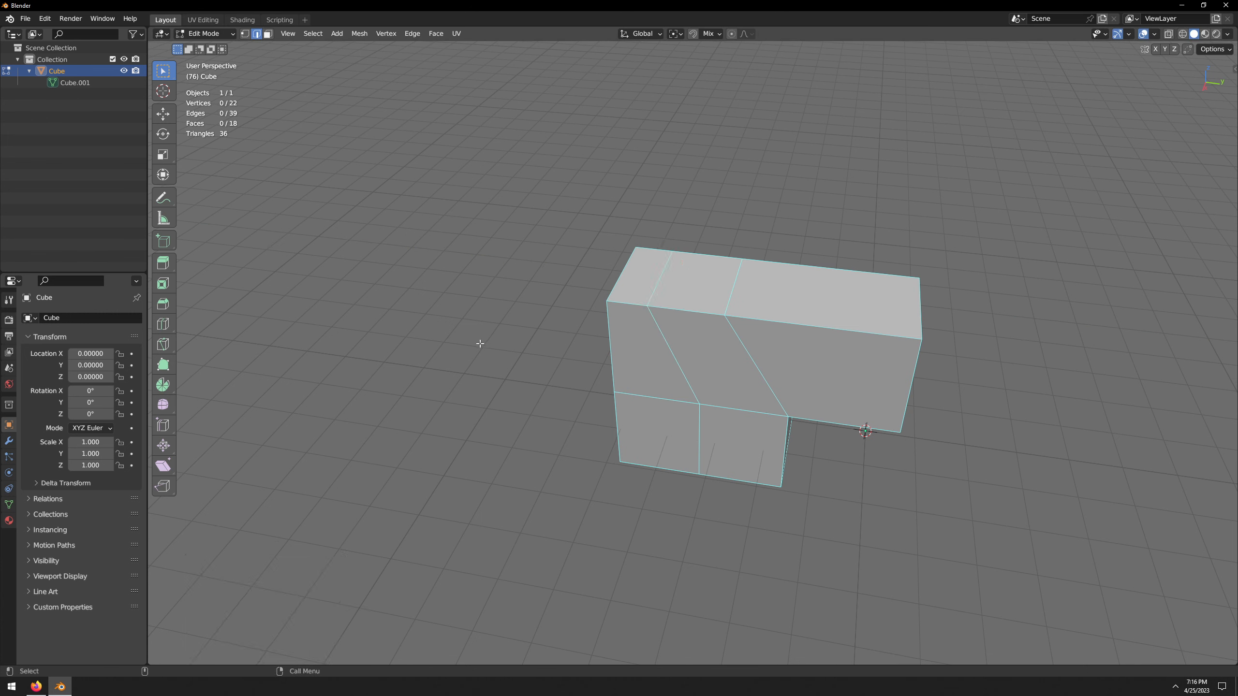
# - Open the keymap preferences in an enlarged window, collapse the Screen group, expand 3D View and collapse the modified Loop Select entry
pyautogui.click(44, 22)
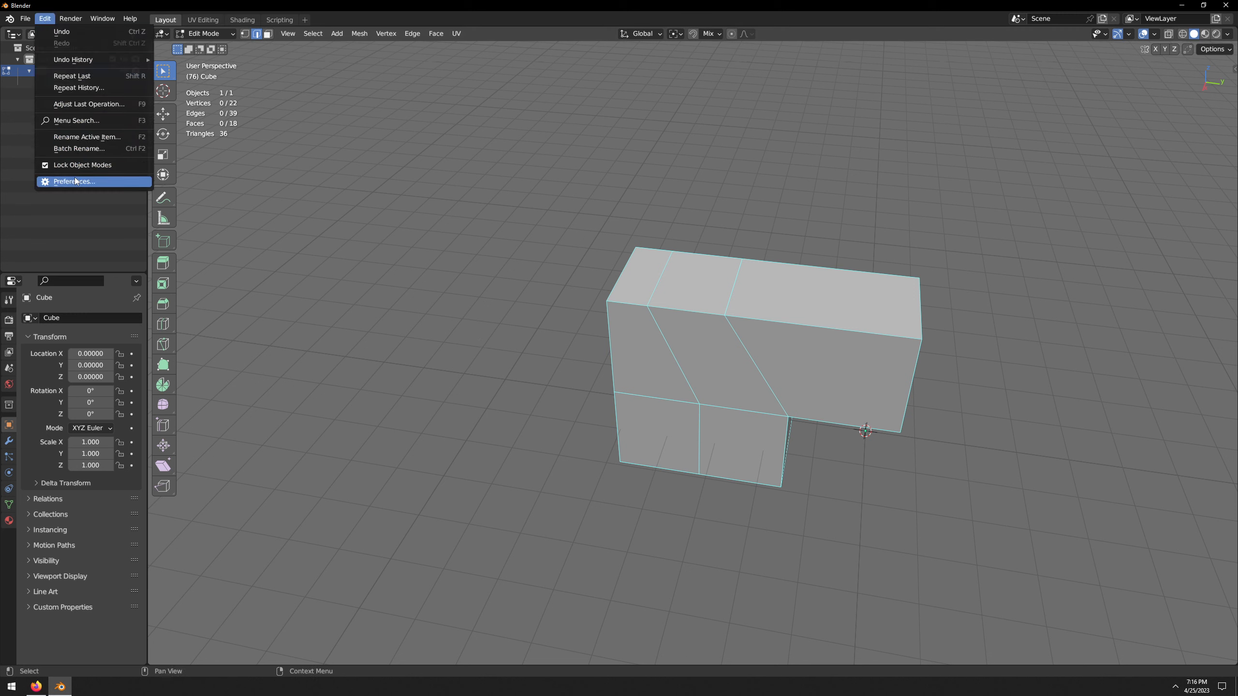
pyautogui.click(76, 182)
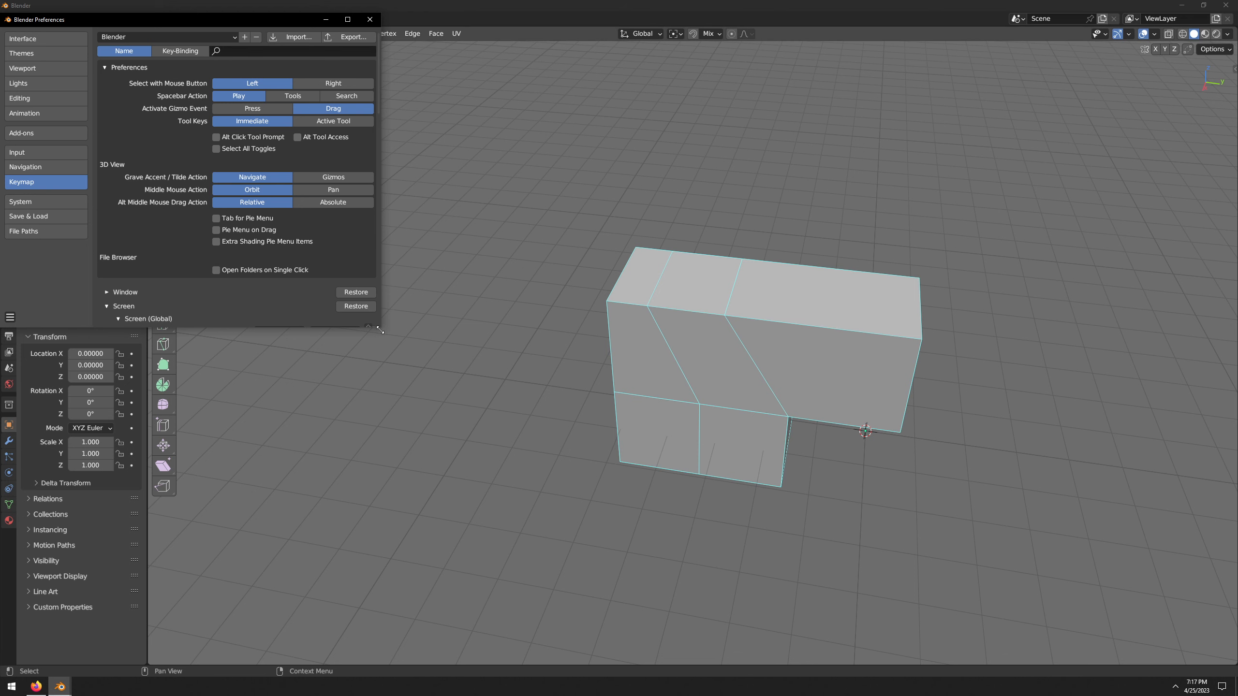
pyautogui.moveTo(380, 327); pyautogui.dragTo(688, 497)
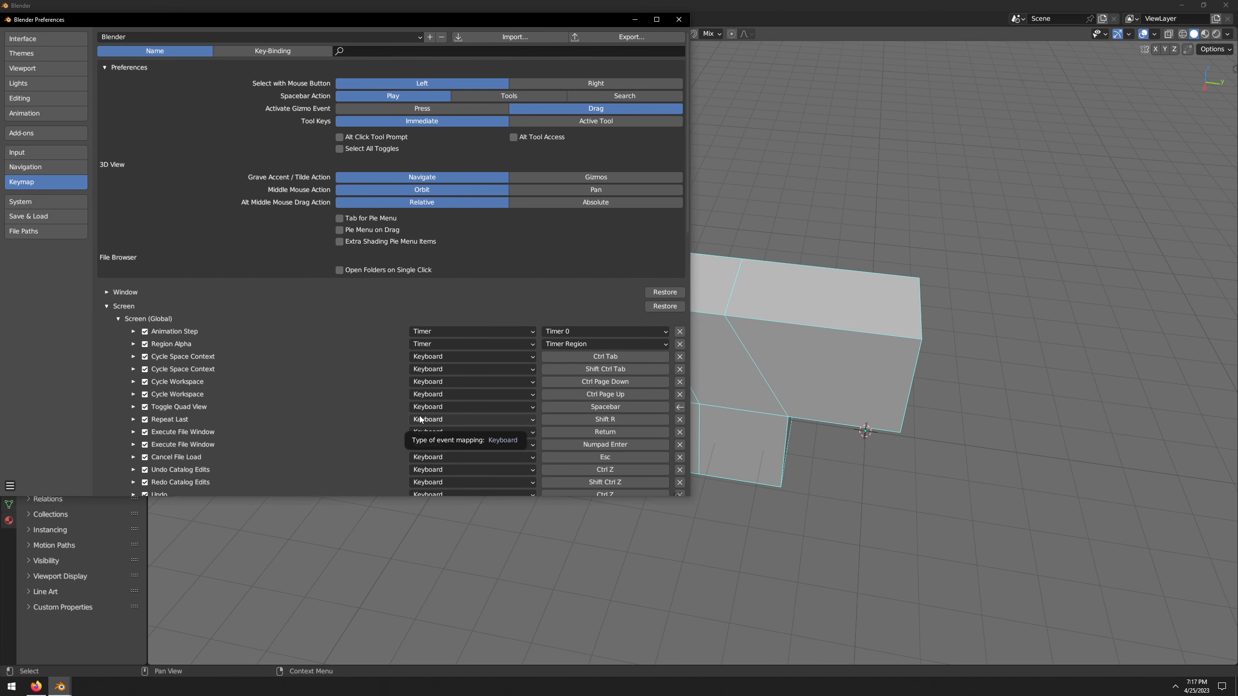
pyautogui.click(107, 306)
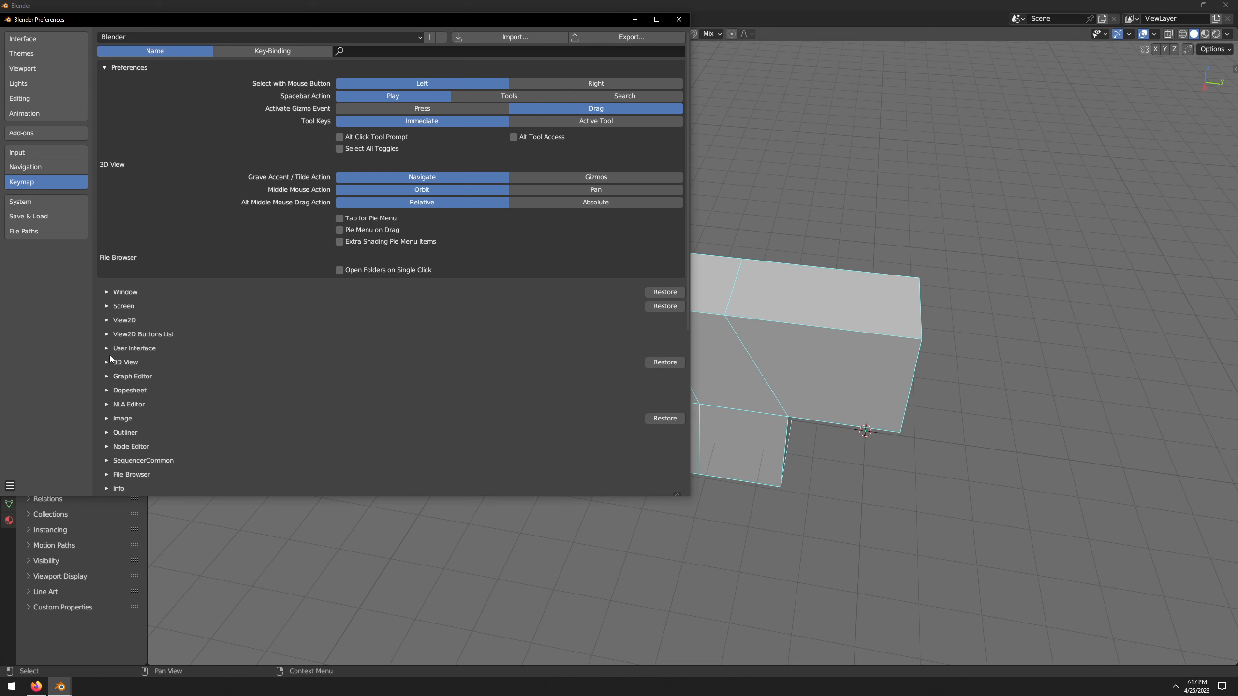
pyautogui.scroll(-3, 109, 419)
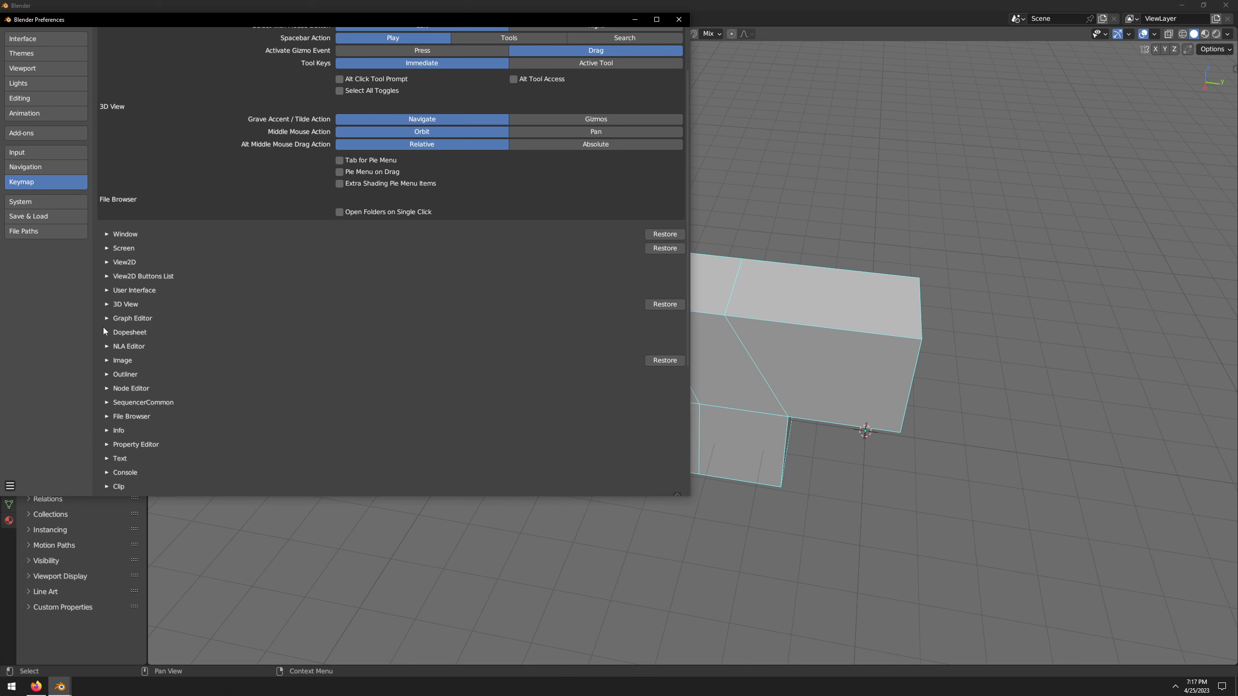
pyautogui.click(107, 305)
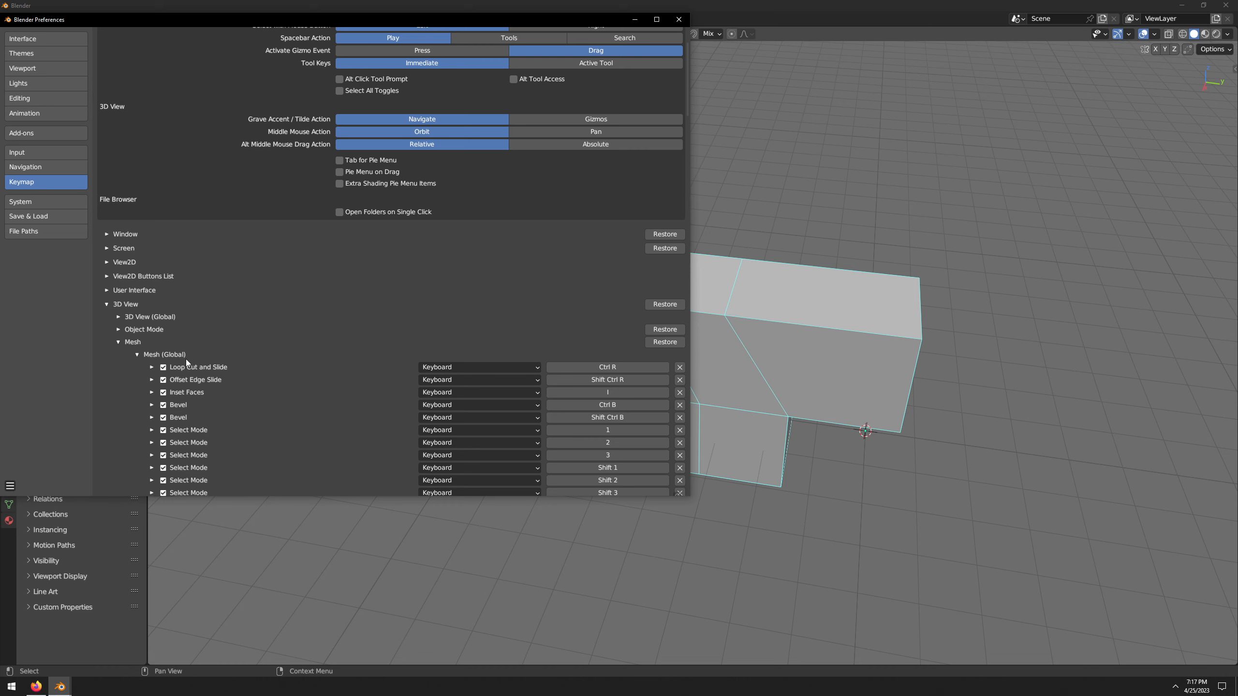
pyautogui.scroll(-3, 186, 359)
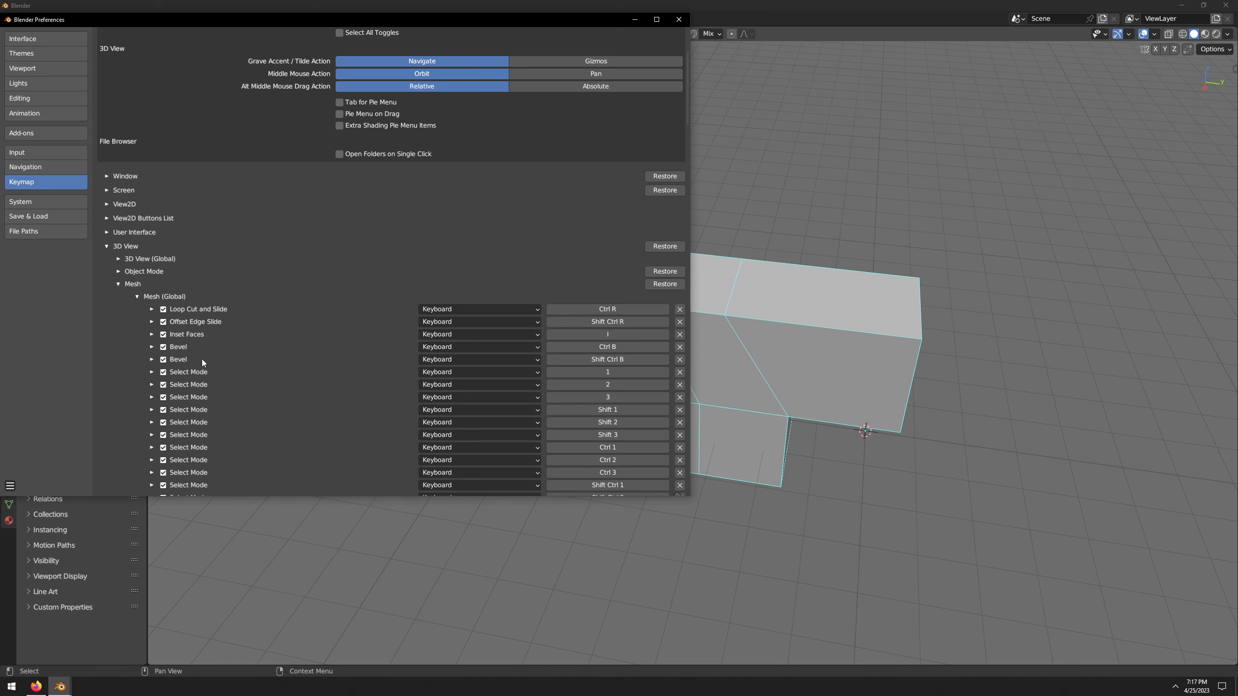
pyautogui.scroll(-4, 232, 364)
pyautogui.scroll(-2, 233, 368)
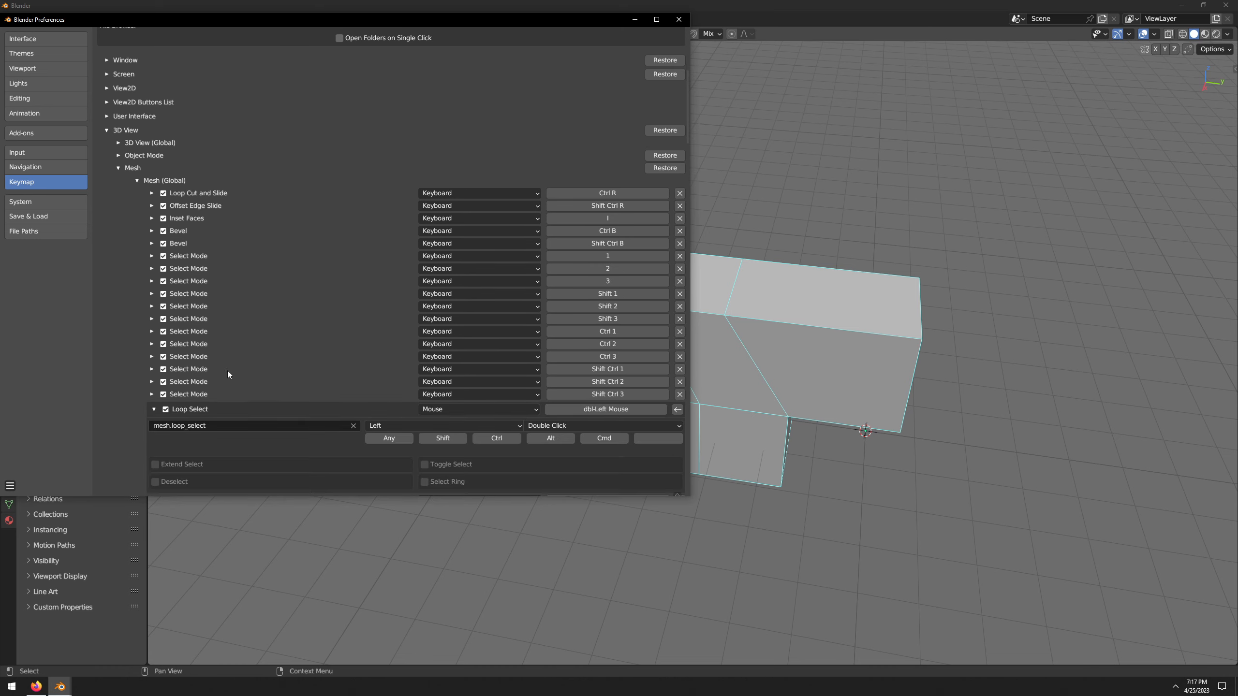
pyautogui.click(151, 395)
pyautogui.click(153, 396)
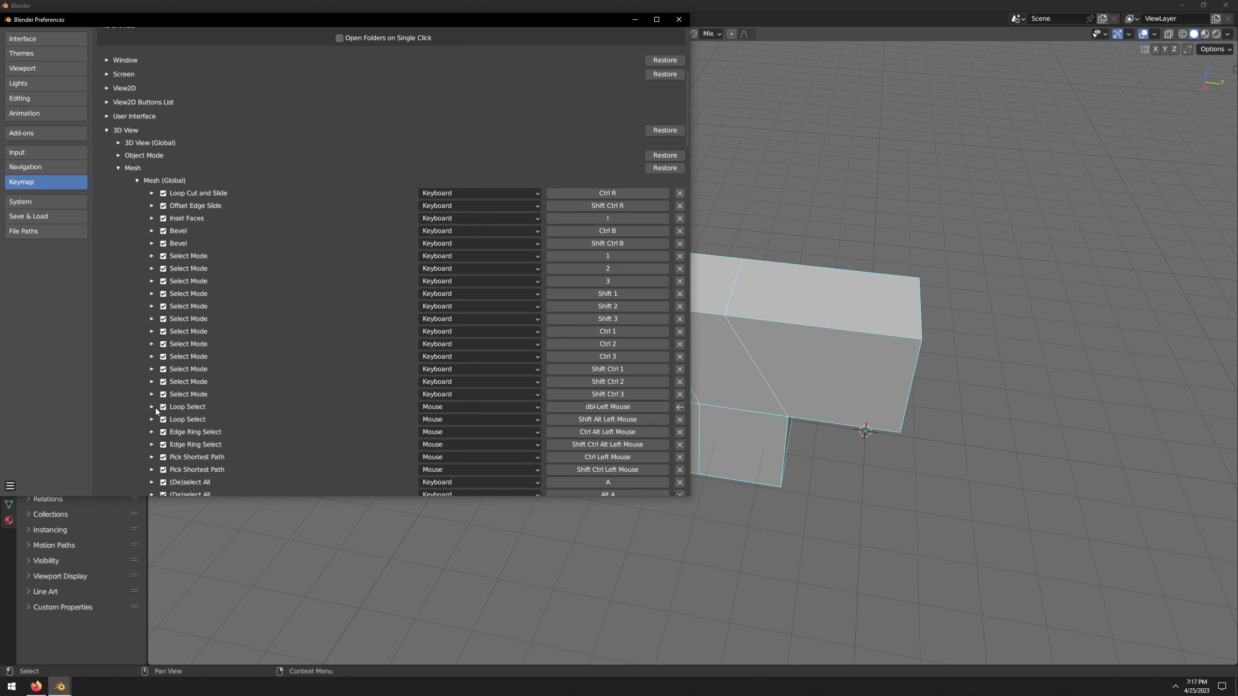
# - Assign D as the shortcut for Separate in the Mesh (Global) keymap and save the preferences
pyautogui.scroll(-2, 189, 411)
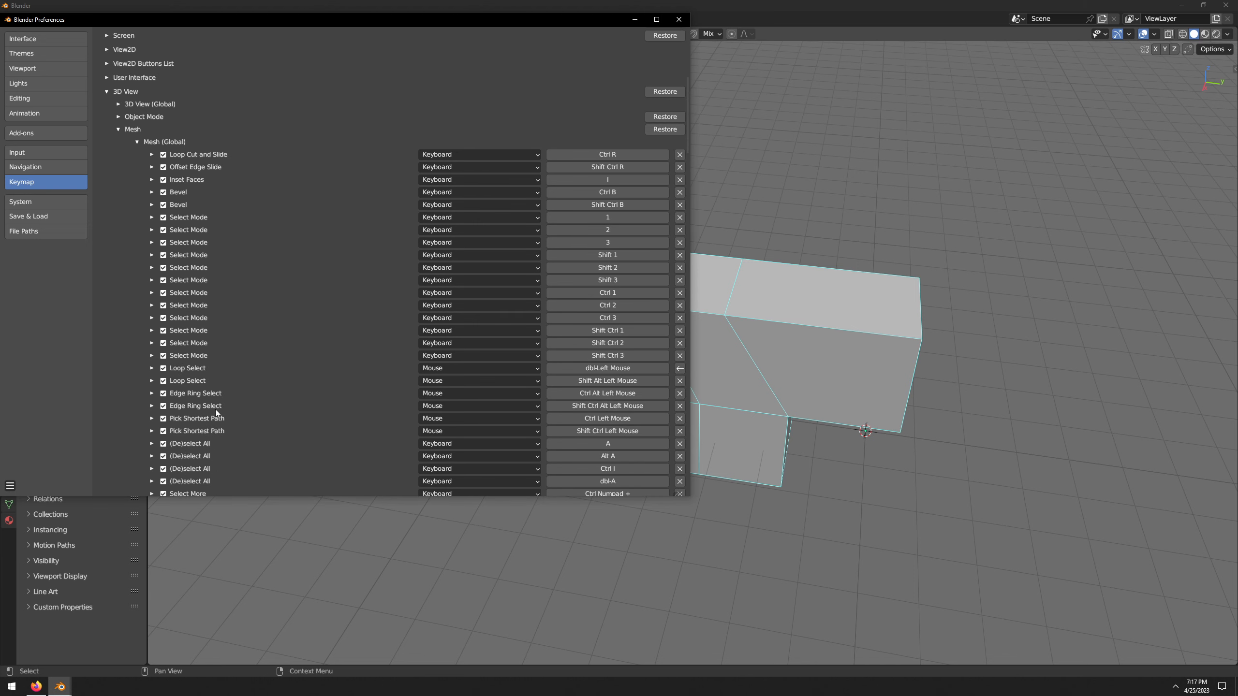
pyautogui.scroll(-3, 215, 413)
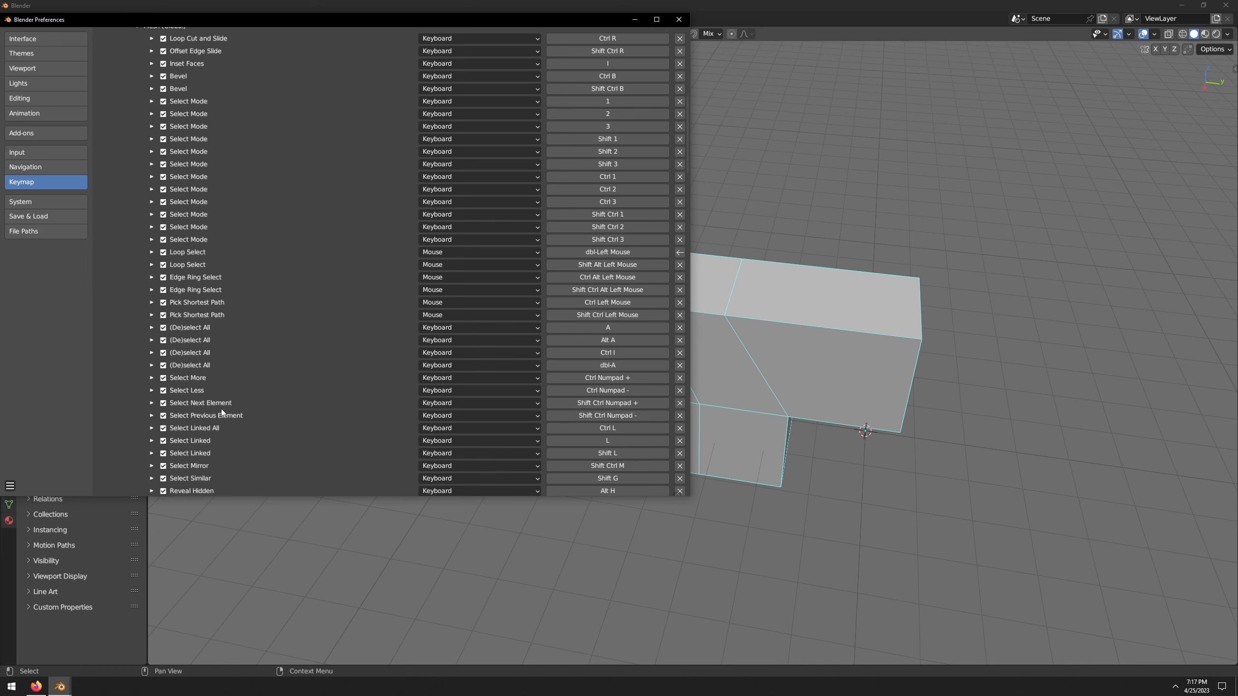
pyautogui.scroll(-2, 229, 408)
pyautogui.scroll(-1, 230, 399)
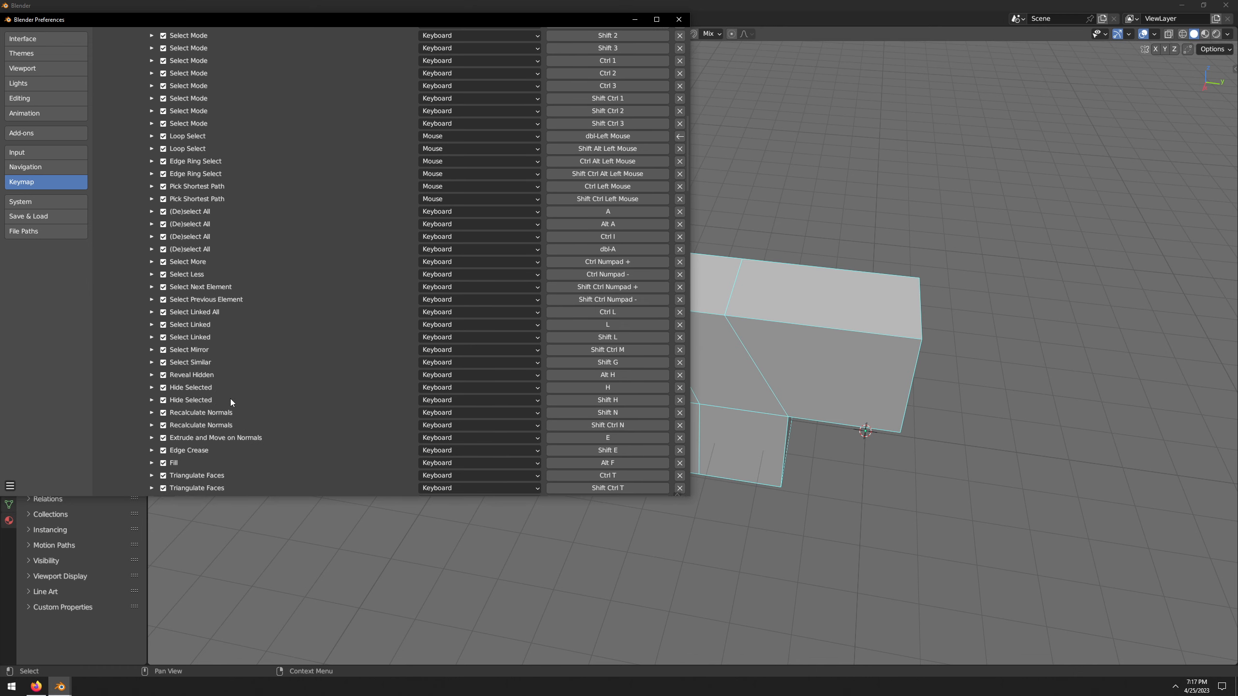
pyautogui.scroll(-6, 230, 400)
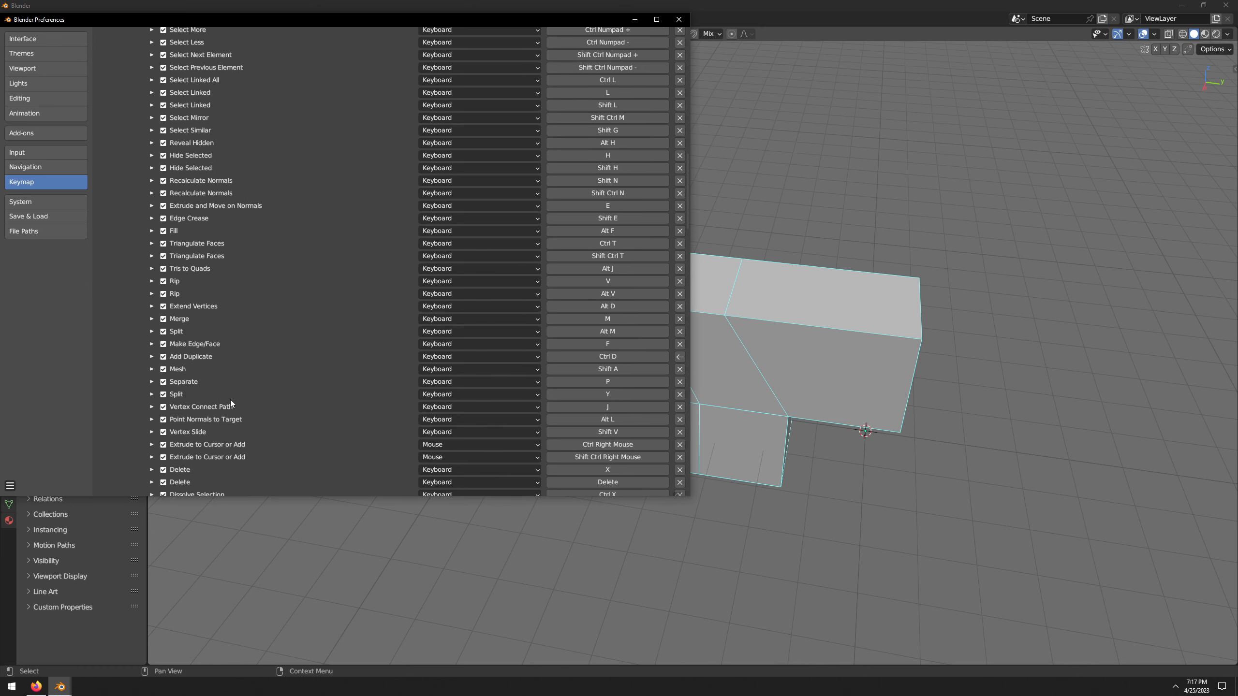
pyautogui.click(151, 381)
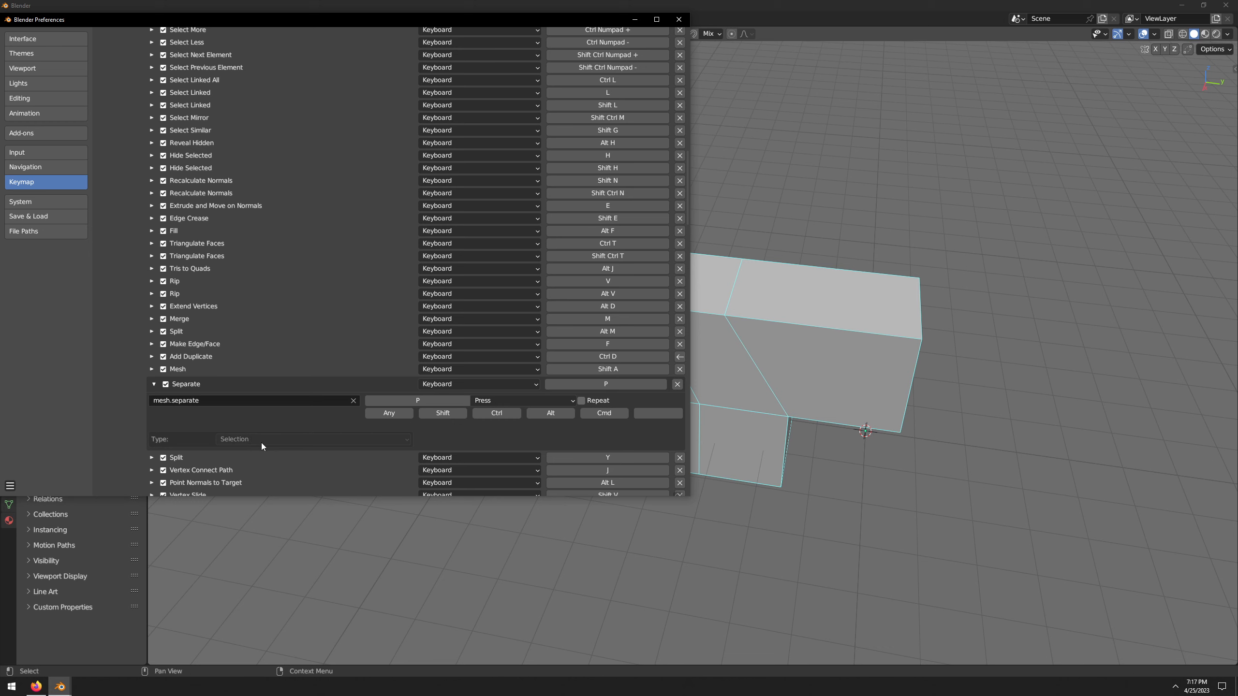
pyautogui.click(432, 400)
pyautogui.press('d')
pyautogui.click(9, 485)
pyautogui.click(29, 472)
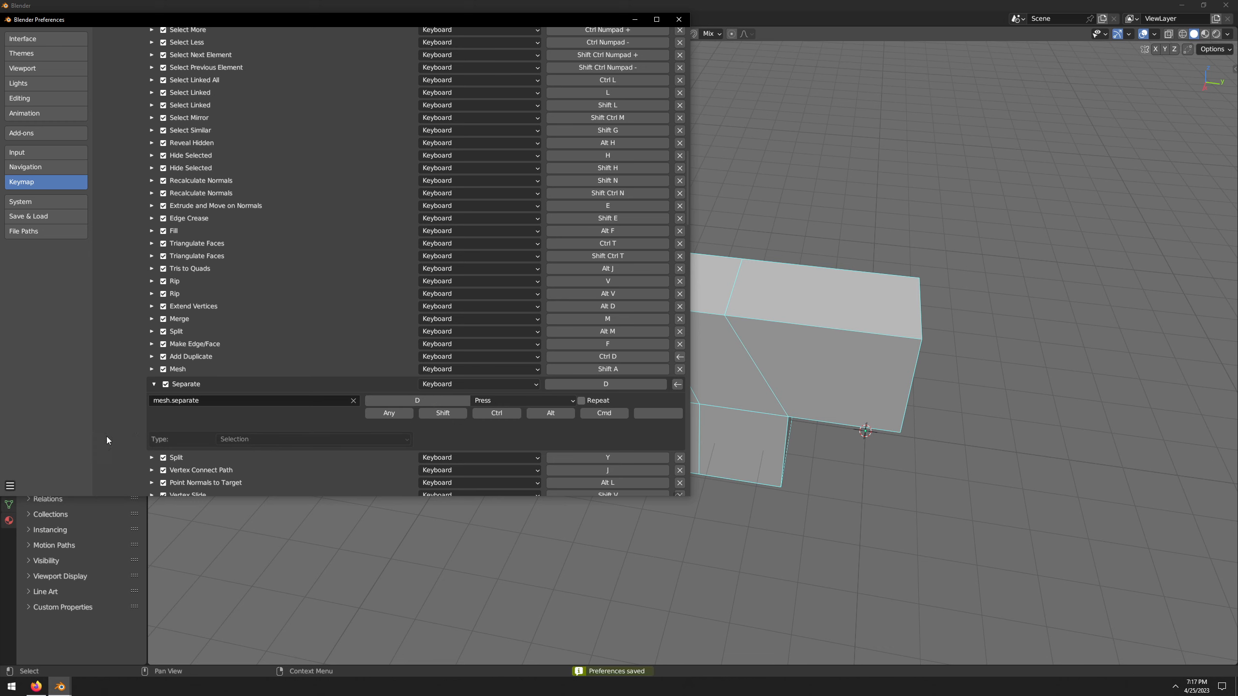
# - Close the preferences and try the new Separate shortcut on the slanted side face, choosing Selection
pyautogui.click(679, 19)
pyautogui.press('3')
pyautogui.click(683, 328)
pyautogui.press('d')
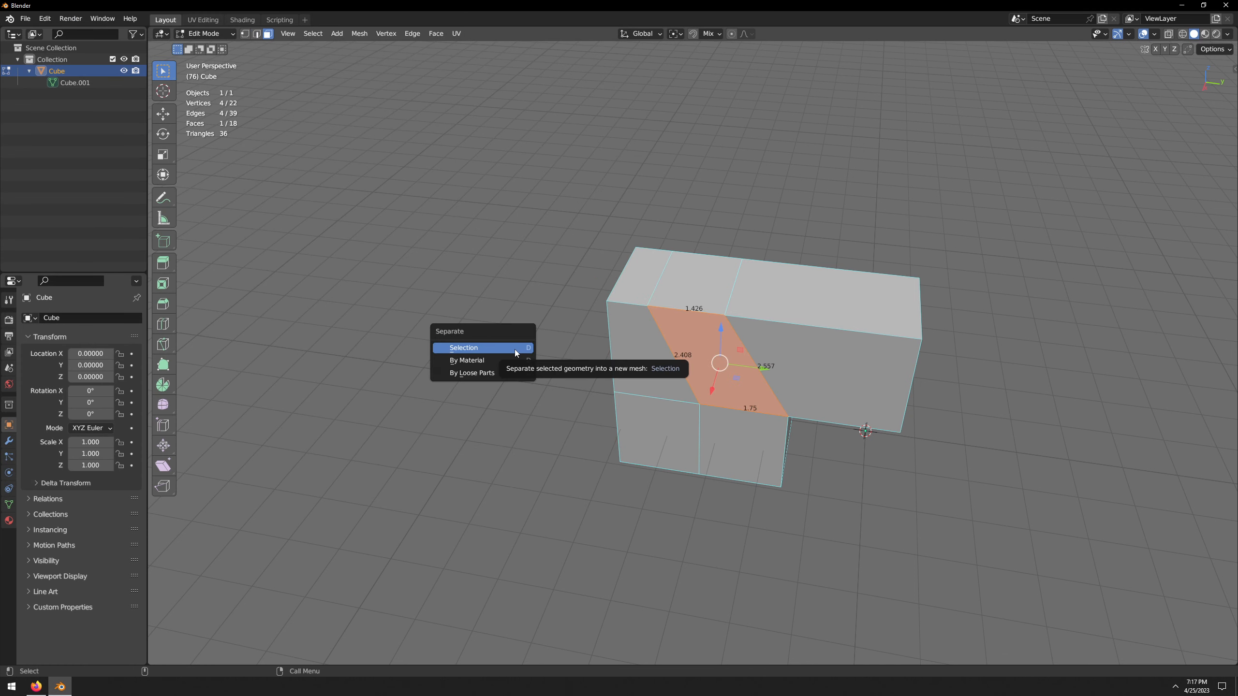
pyautogui.click(514, 349)
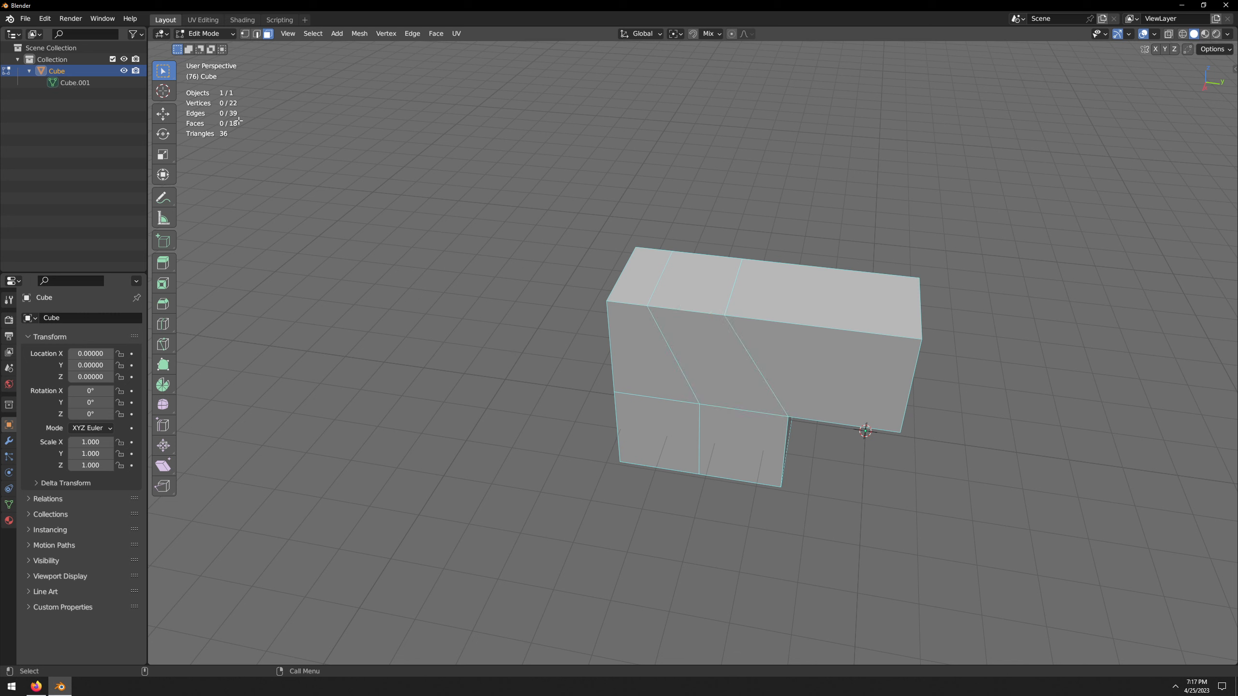
# - Reopen the keymap preferences, set the Separate shortcut's type to Selection and save the preferences
pyautogui.click(44, 18)
pyautogui.click(67, 182)
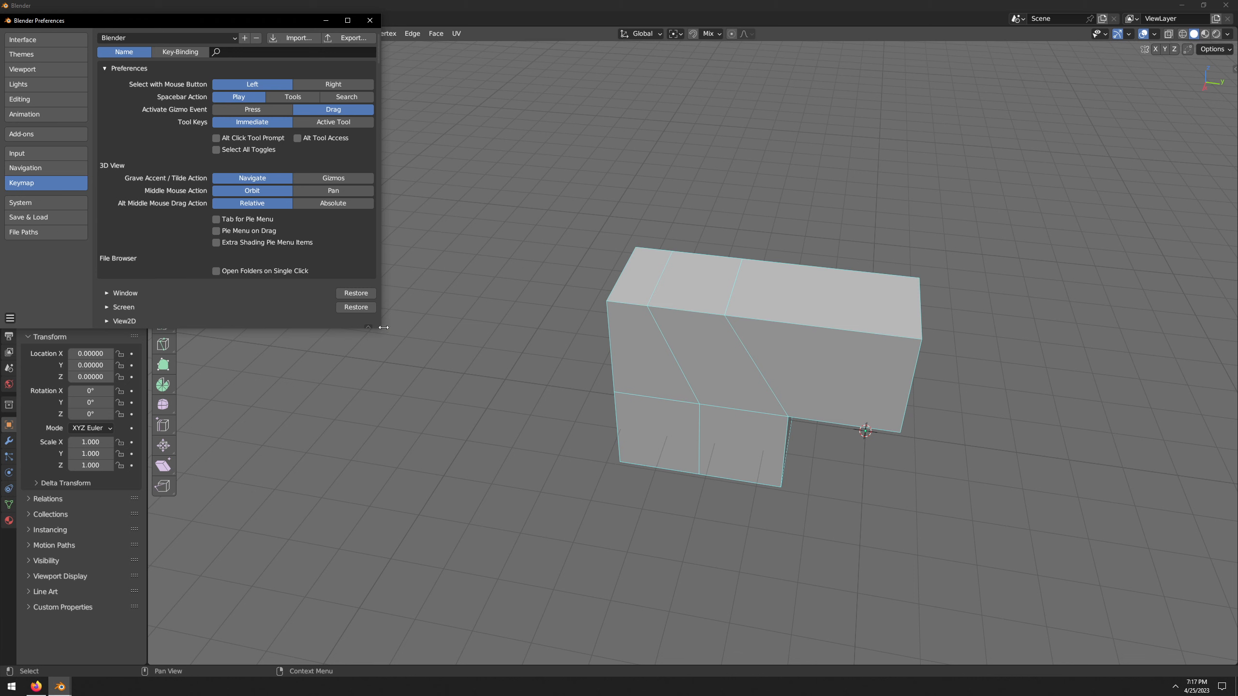
pyautogui.moveTo(383, 327); pyautogui.dragTo(772, 498)
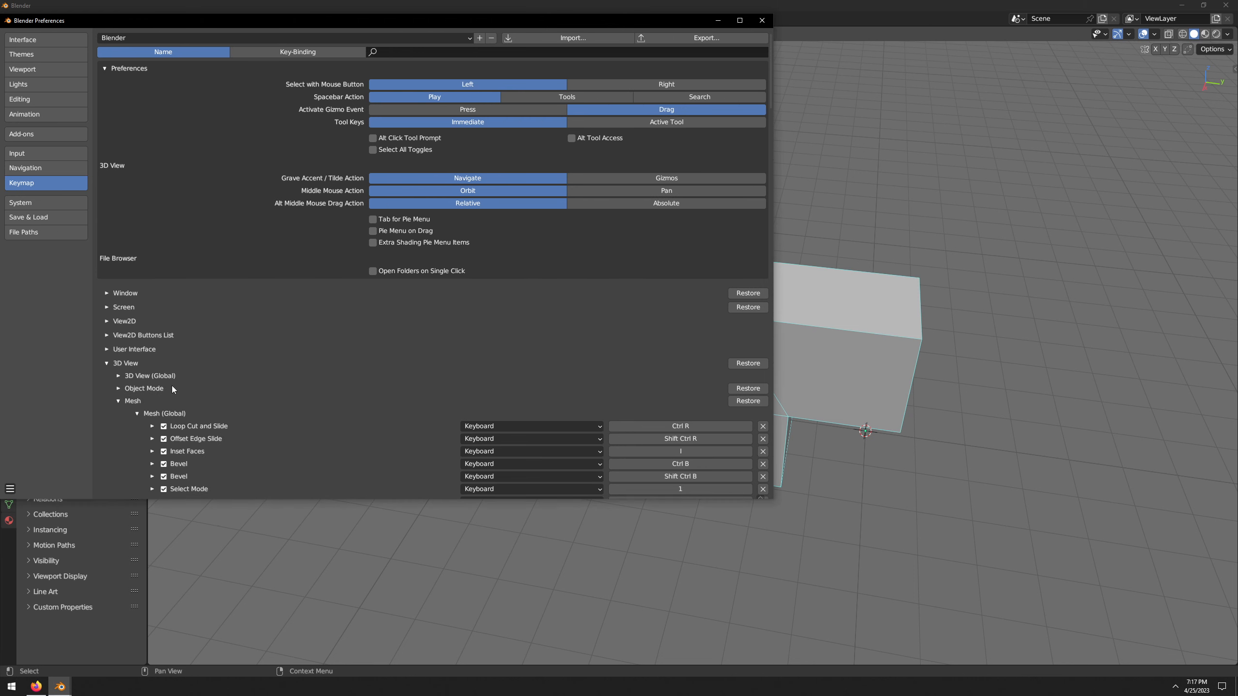
pyautogui.scroll(-6, 173, 389)
pyautogui.scroll(-10, 446, 364)
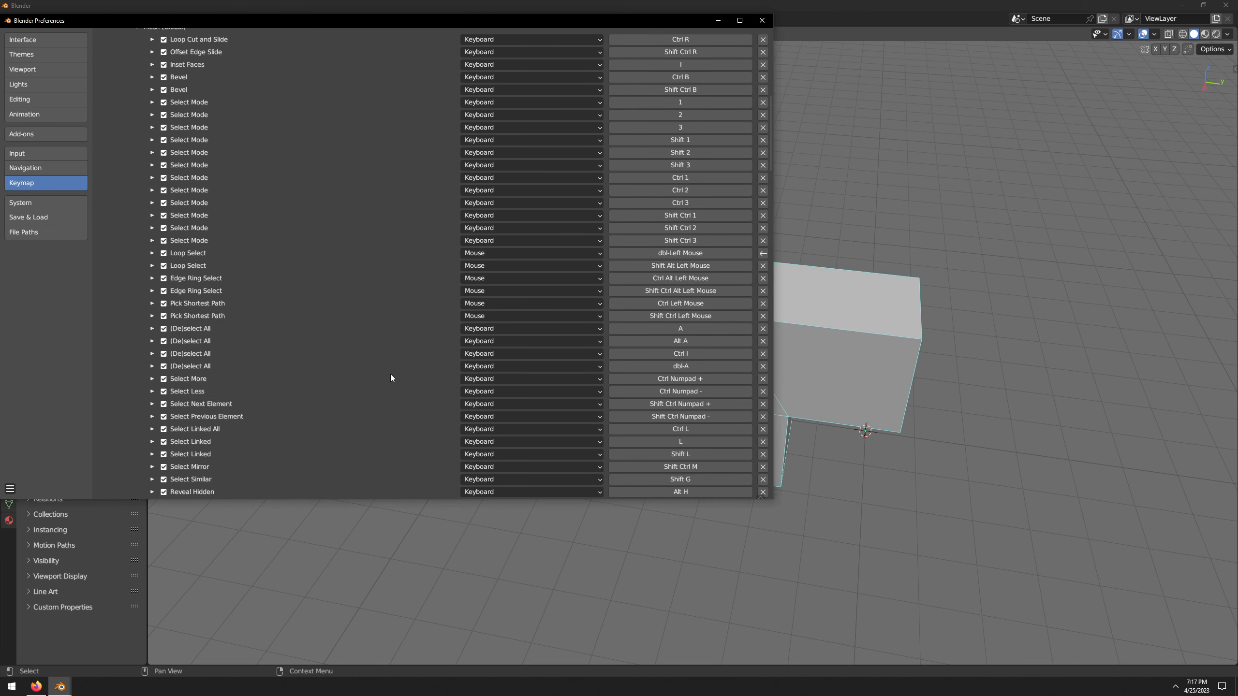
pyautogui.scroll(-10, 385, 379)
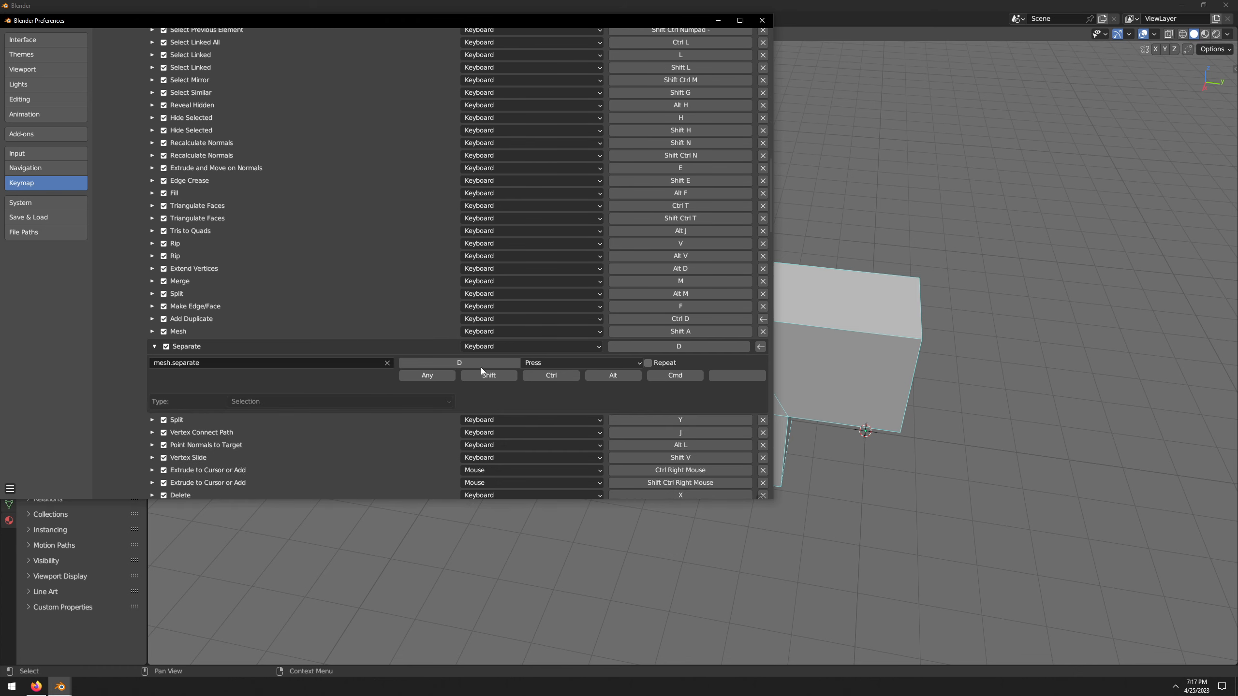
pyautogui.click(254, 402)
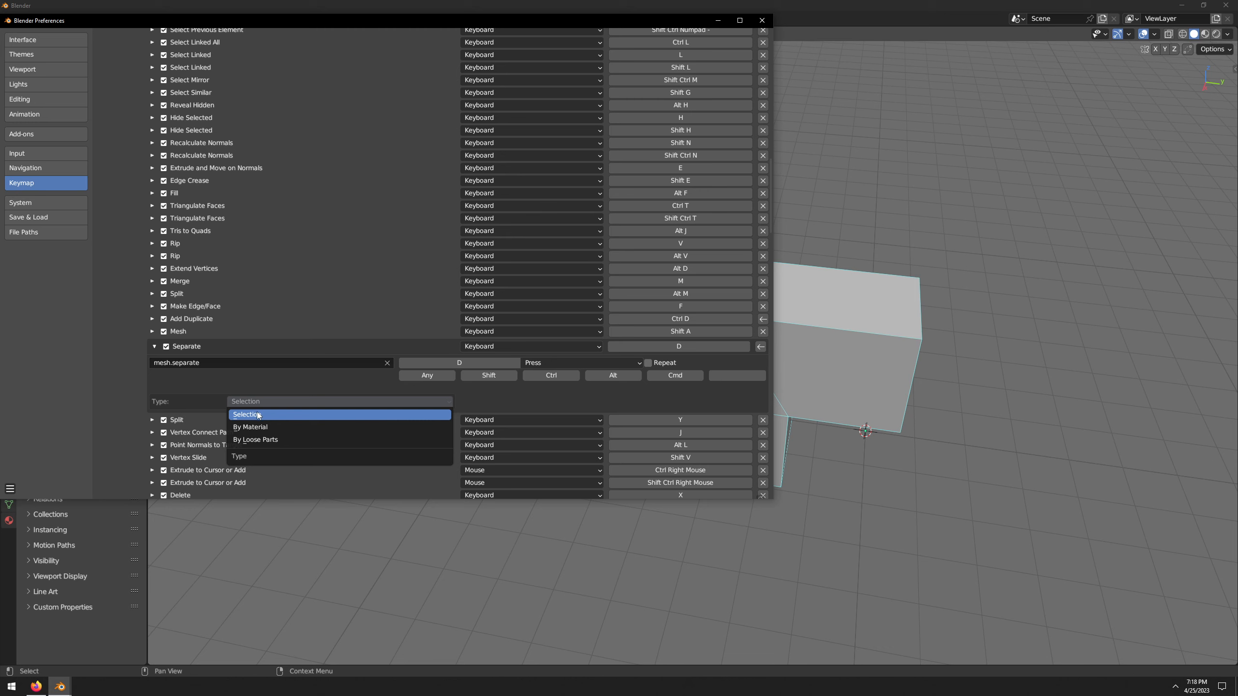
pyautogui.click(260, 413)
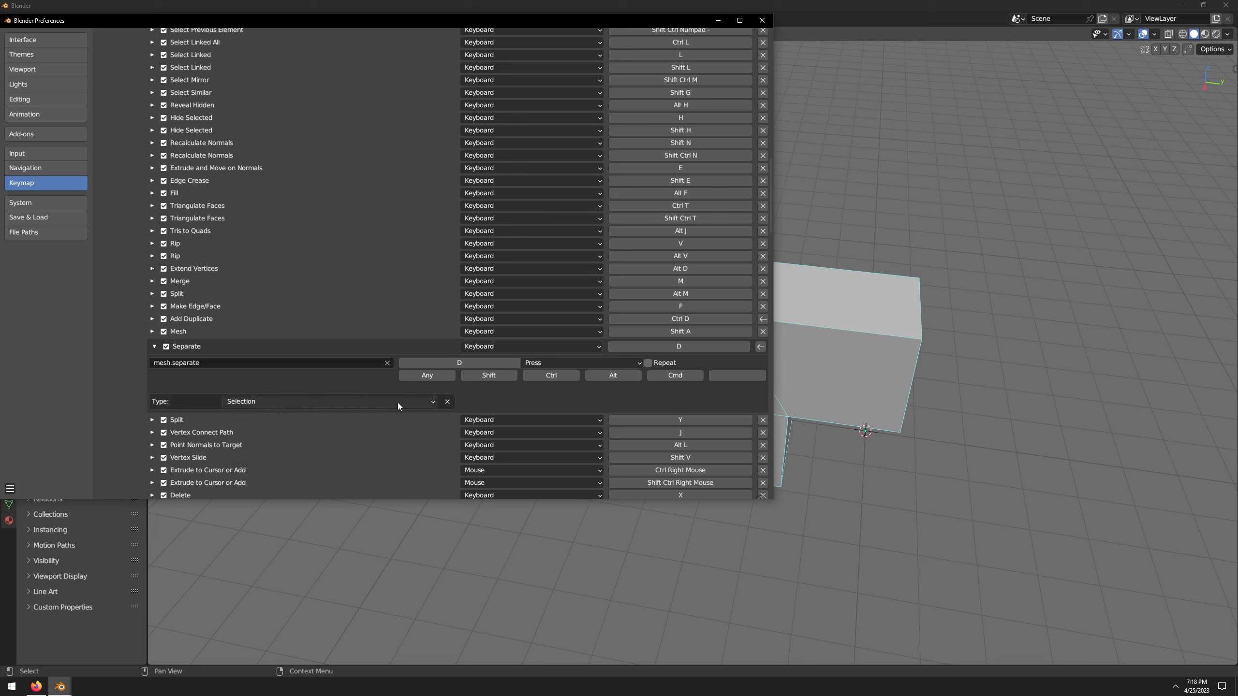
pyautogui.click(10, 489)
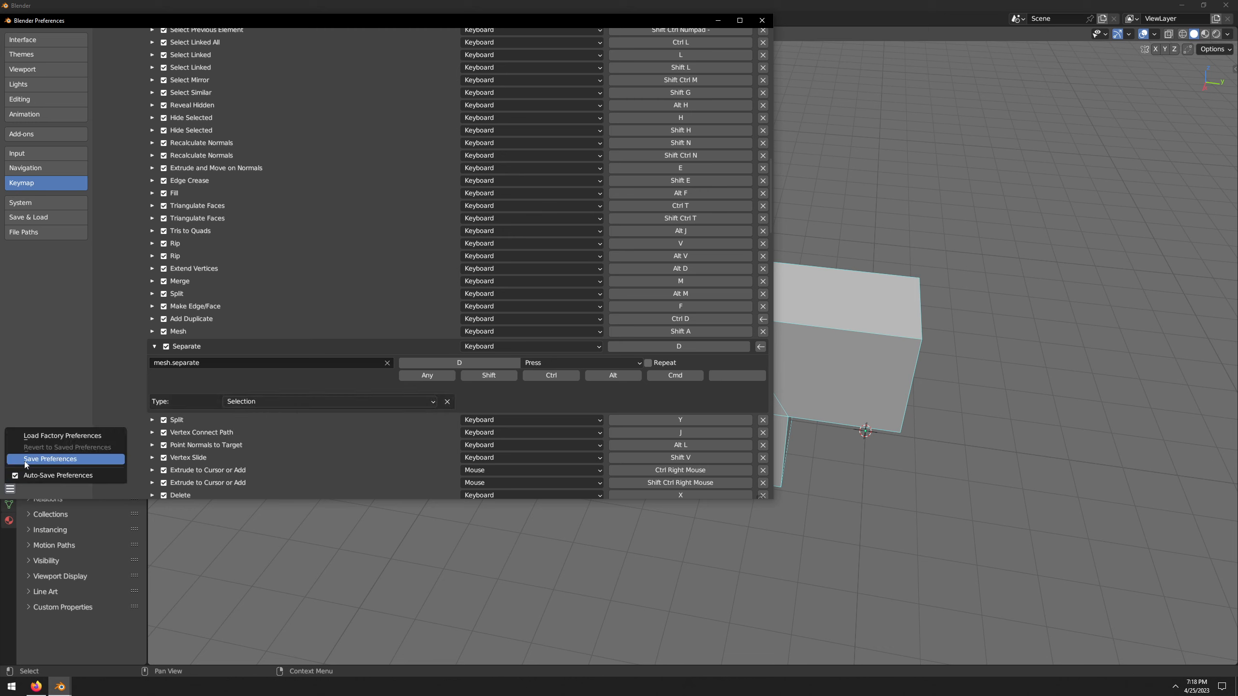
pyautogui.click(25, 463)
# - Close the preferences and separate the slanted side face from the block with the customized shortcut, switching to edge selection
pyautogui.click(761, 20)
pyautogui.click(711, 361)
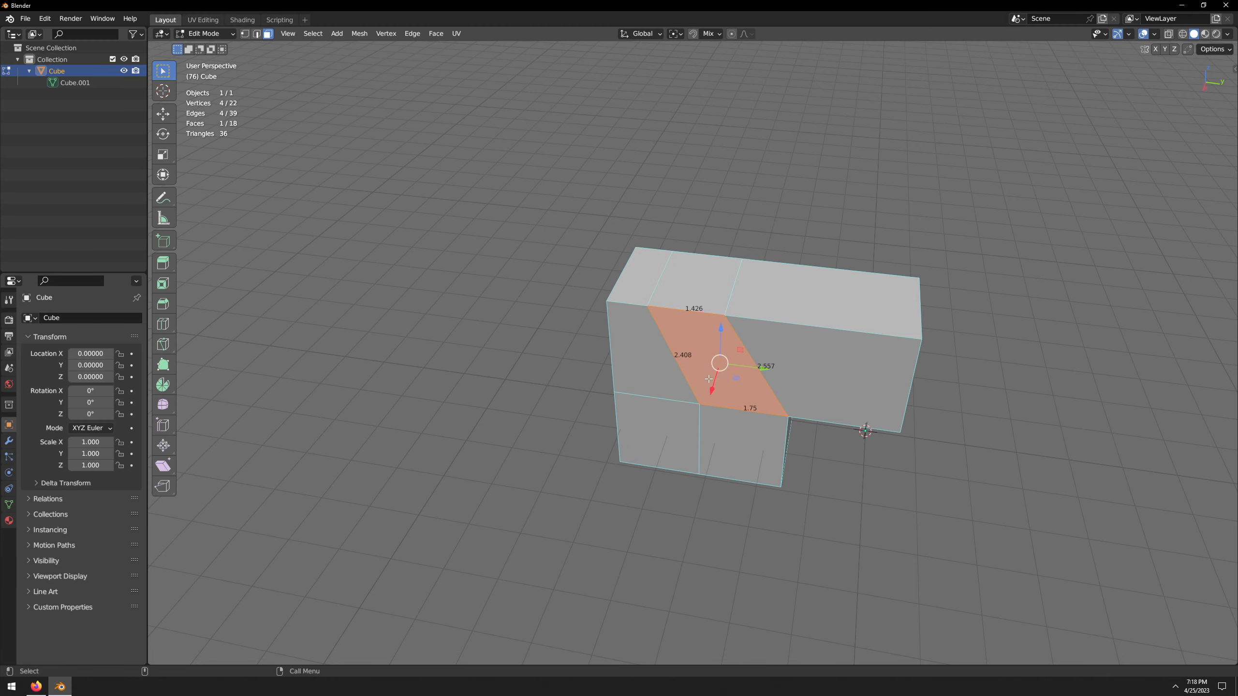
pyautogui.press('d')
pyautogui.moveTo(506, 375); pyautogui.dragTo(677, 365, button='middle')
pyautogui.press('2')
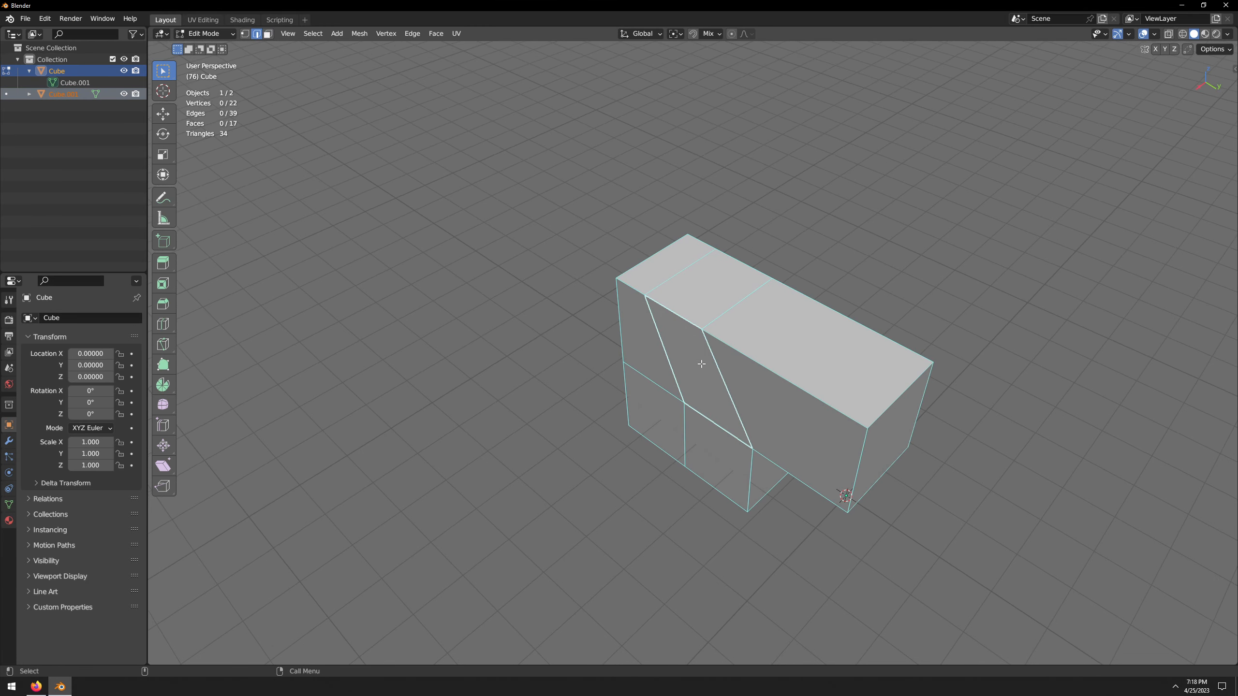
# - Test in Object Mode that the separated slanted face moves on its own along X, then undo the move
pyautogui.click(690, 364)
pyautogui.press('g')
pyautogui.press('Escape')
pyautogui.press('Tab')
pyautogui.click(675, 354)
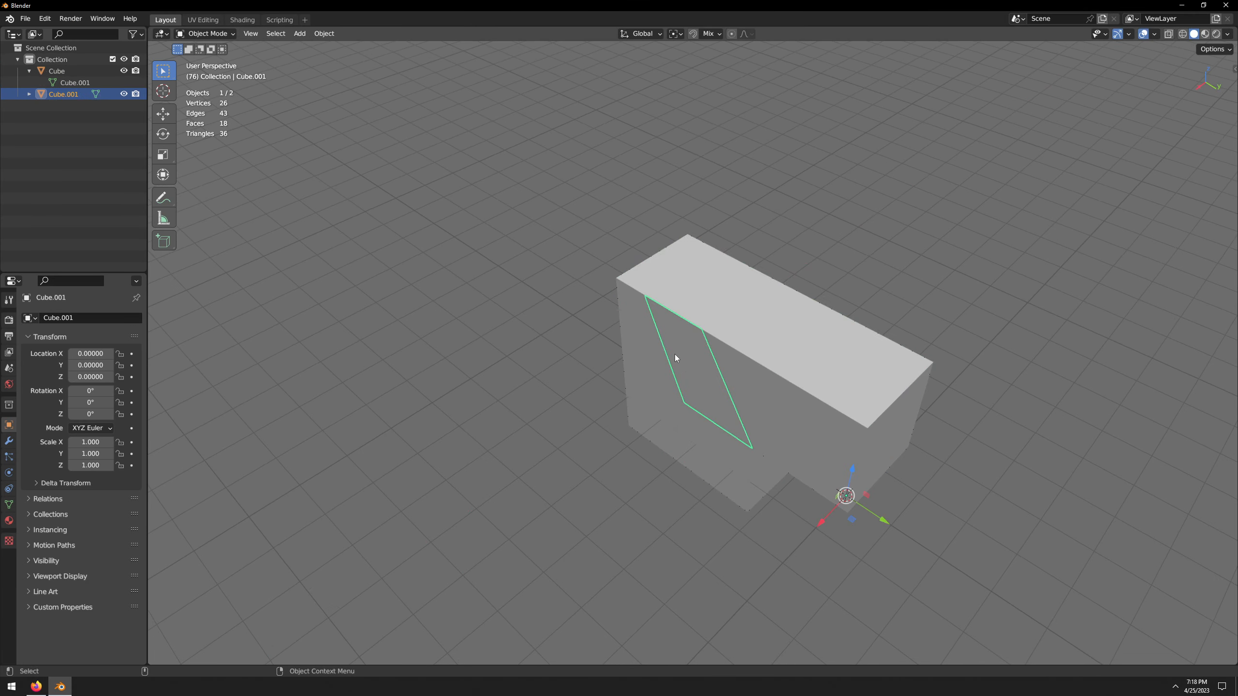
pyautogui.moveTo(822, 519); pyautogui.dragTo(720, 570)
pyautogui.hotkey('ctrl', 'z')
pyautogui.press('Tab')
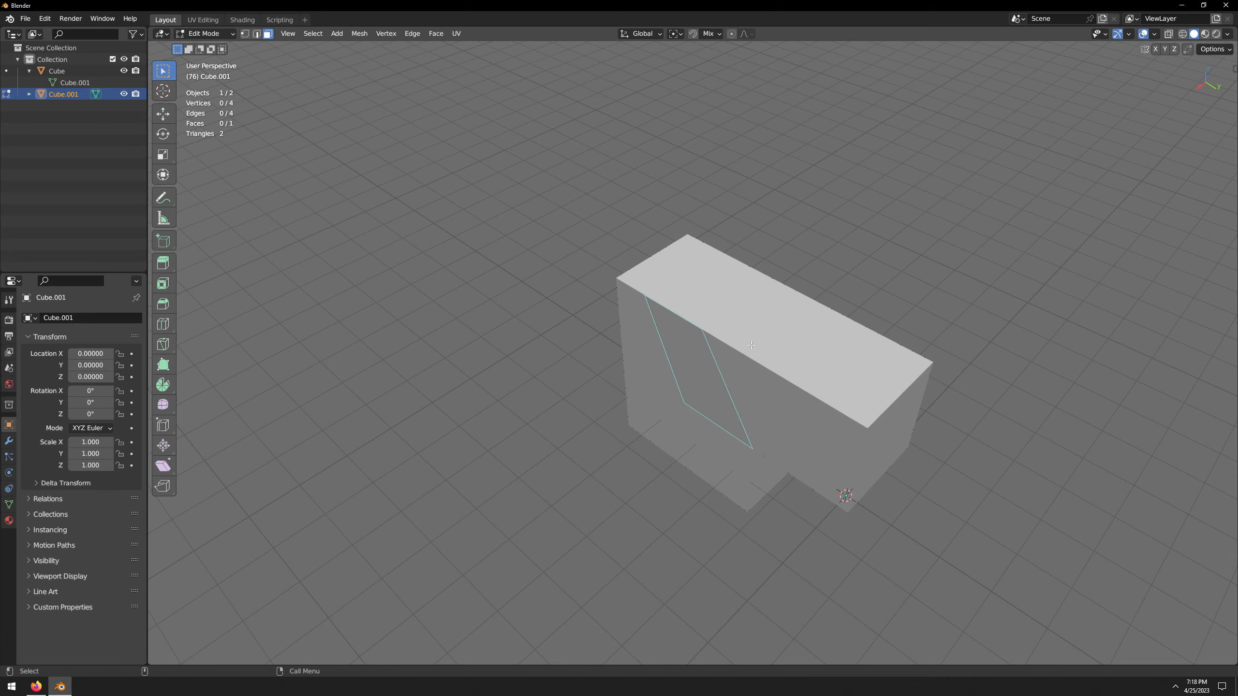
# - Enter Edit Mode on the main block and separate the large face at the far end of its top
pyautogui.press('Tab')
pyautogui.click(828, 361)
pyautogui.press('Tab')
pyautogui.click(860, 371)
pyautogui.moveTo(860, 371); pyautogui.dragTo(1025, 358, button='middle')
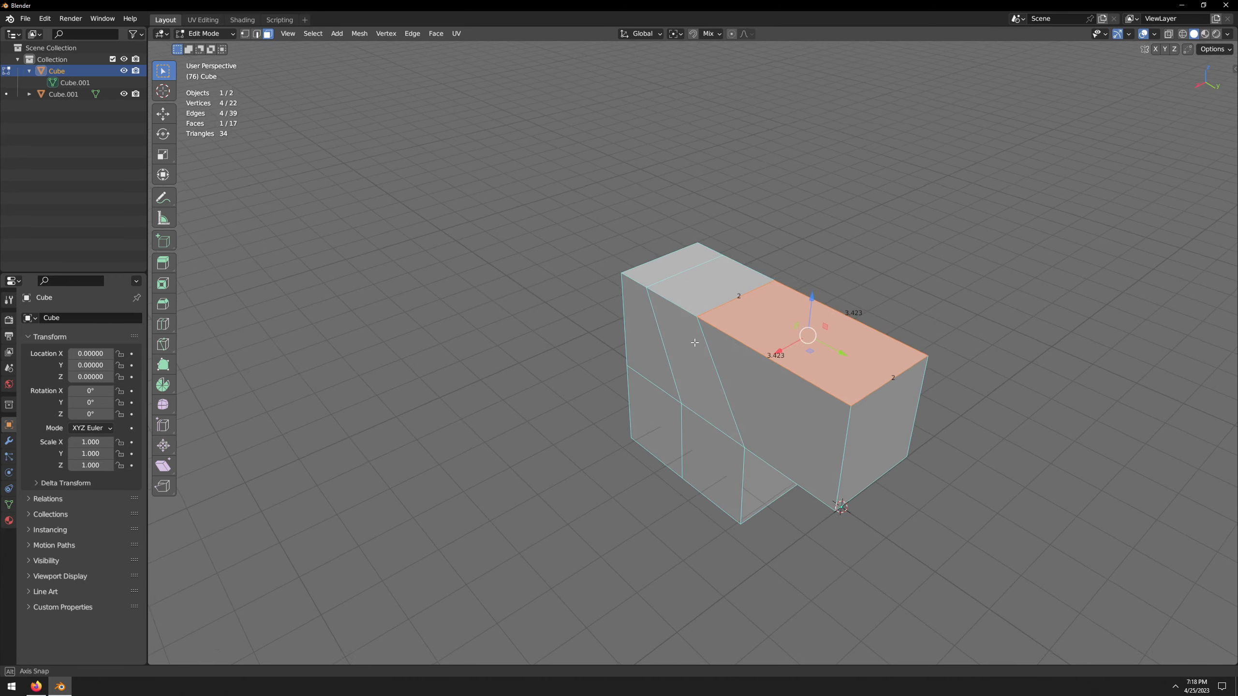
pyautogui.press('p')
pyautogui.click(1025, 357)
# - Move the separated top face vertically in Object Mode, then undo that move and the preceding selection steps
pyautogui.press('Tab')
pyautogui.click(828, 367)
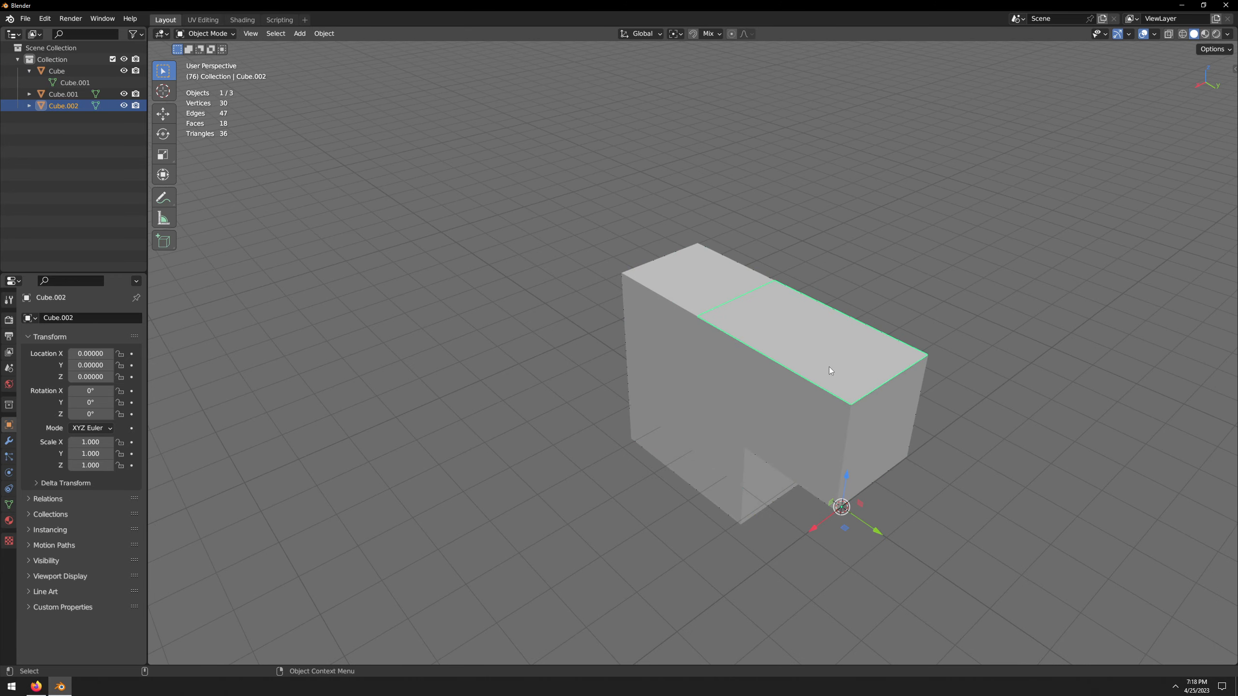
pyautogui.moveTo(848, 496); pyautogui.dragTo(872, 356)
pyautogui.hotkey('ctrl', 'z')
pyautogui.hotkey('ctrl', 'z')
pyautogui.hotkey('ctrl', 'z')
pyautogui.hotkey('ctrl', 'z')
pyautogui.hotkey('ctrl', 'z')
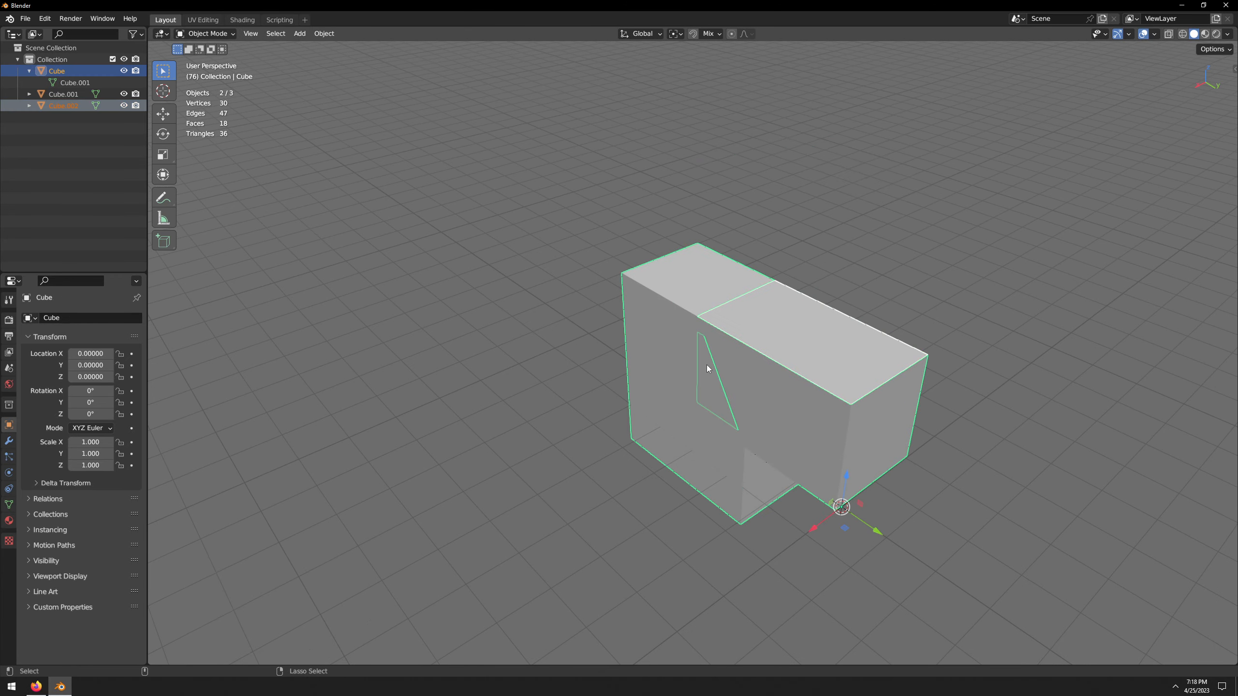
# - Undo the remaining separations and selection changes until the block is a single mesh in Edit Mode again
pyautogui.hotkey('ctrl', 'z')
pyautogui.hotkey('ctrl', 'z')
pyautogui.hotkey('ctrl', 'z')
pyautogui.hotkey('ctrl', 'z')
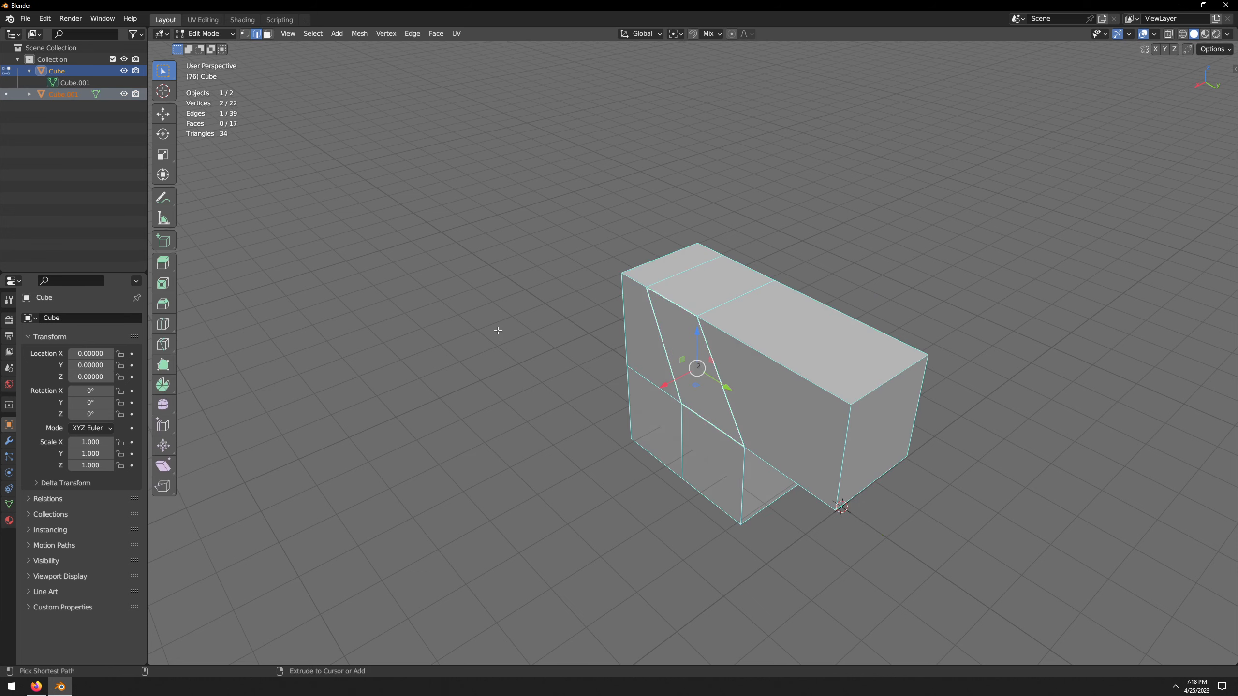
pyautogui.hotkey('ctrl', 'z')
pyautogui.hotkey('ctrl', 'z')
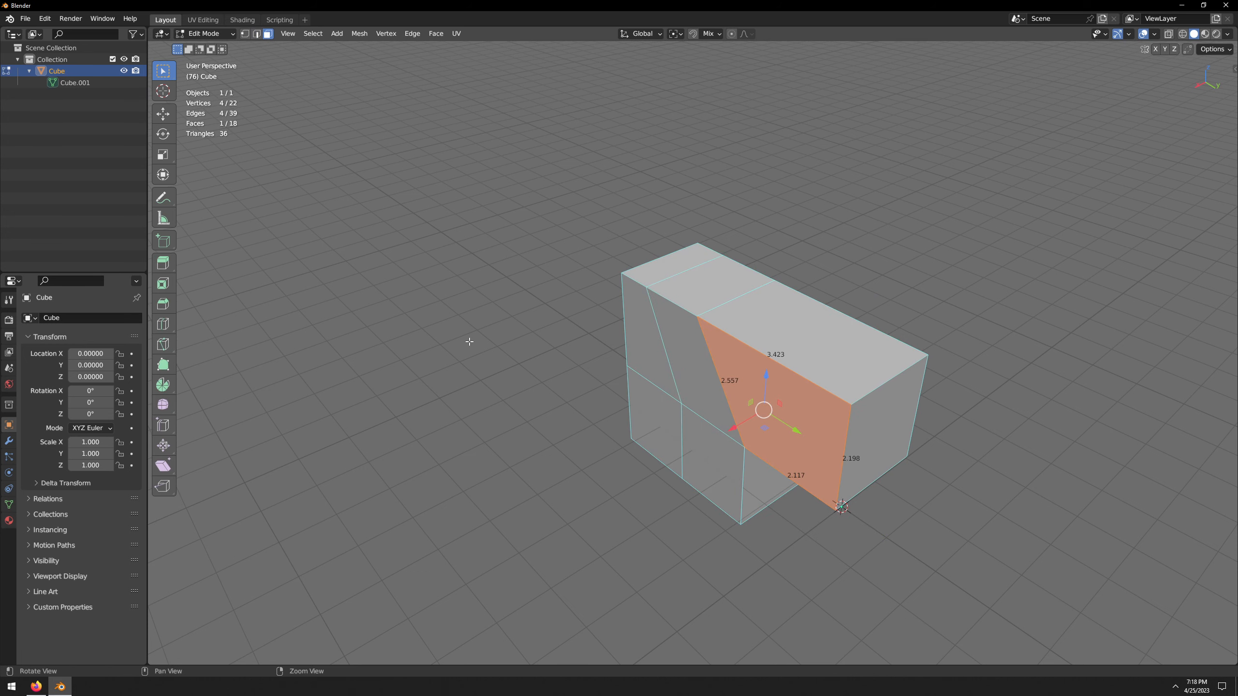
pyautogui.moveTo(470, 343); pyautogui.dragTo(492, 356, button='middle')
pyautogui.hotkey('ctrl', 'z')
pyautogui.hotkey('ctrl', 'z')
pyautogui.hotkey('ctrl', 'z')
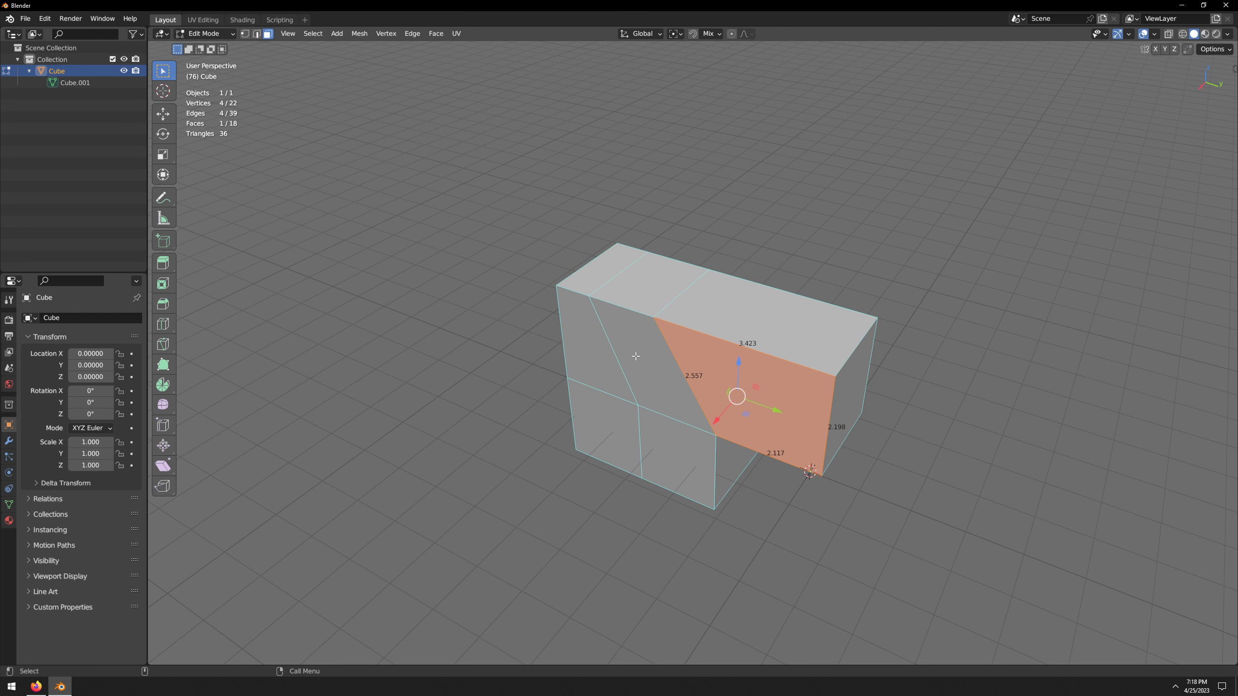
pyautogui.hotkey('ctrl', 'z')
pyautogui.hotkey('ctrl', 'z')
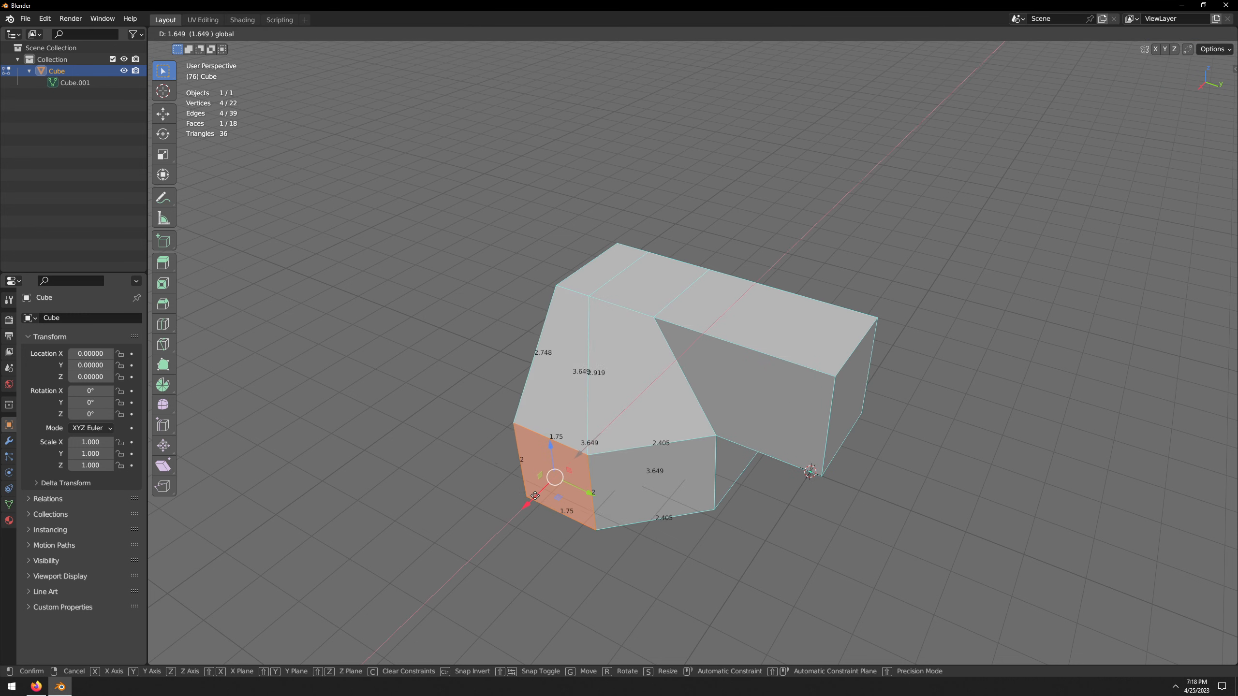
# - Cancel the face move and separate the selected lower front corner face from the block into its own object
pyautogui.hotkey('ctrl', 'shift', 'z')
pyautogui.rightClick(354, 410)
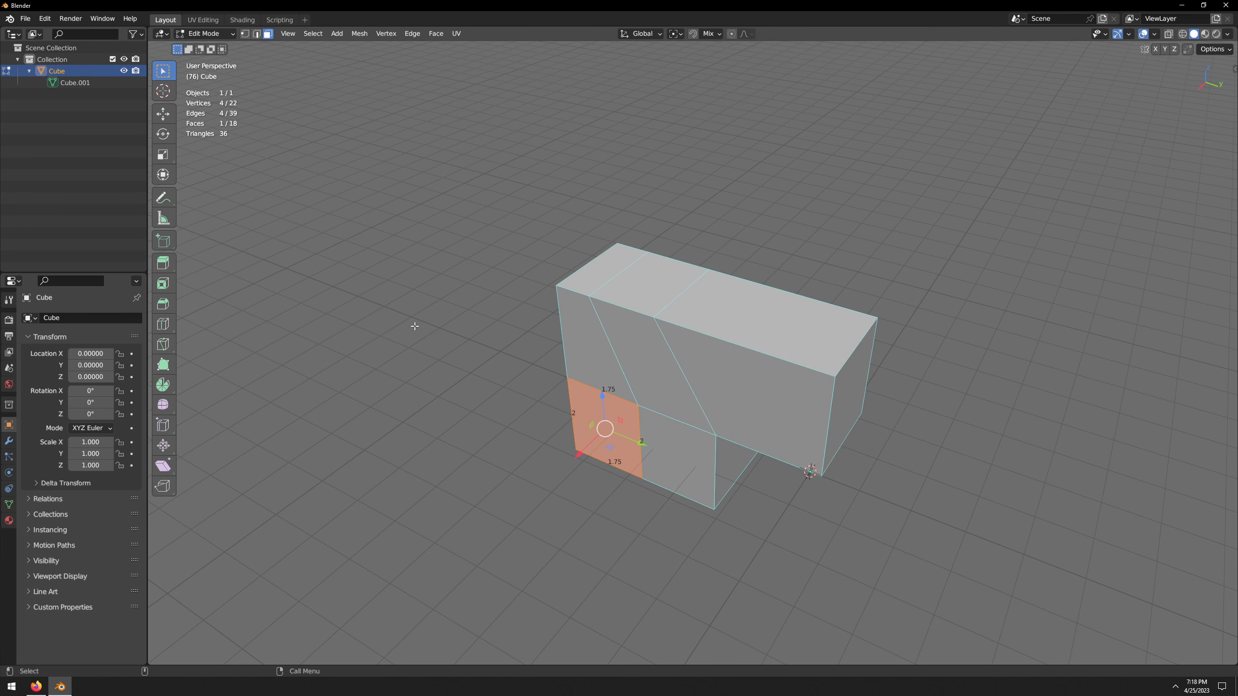
pyautogui.press('p')
pyautogui.click(414, 358)
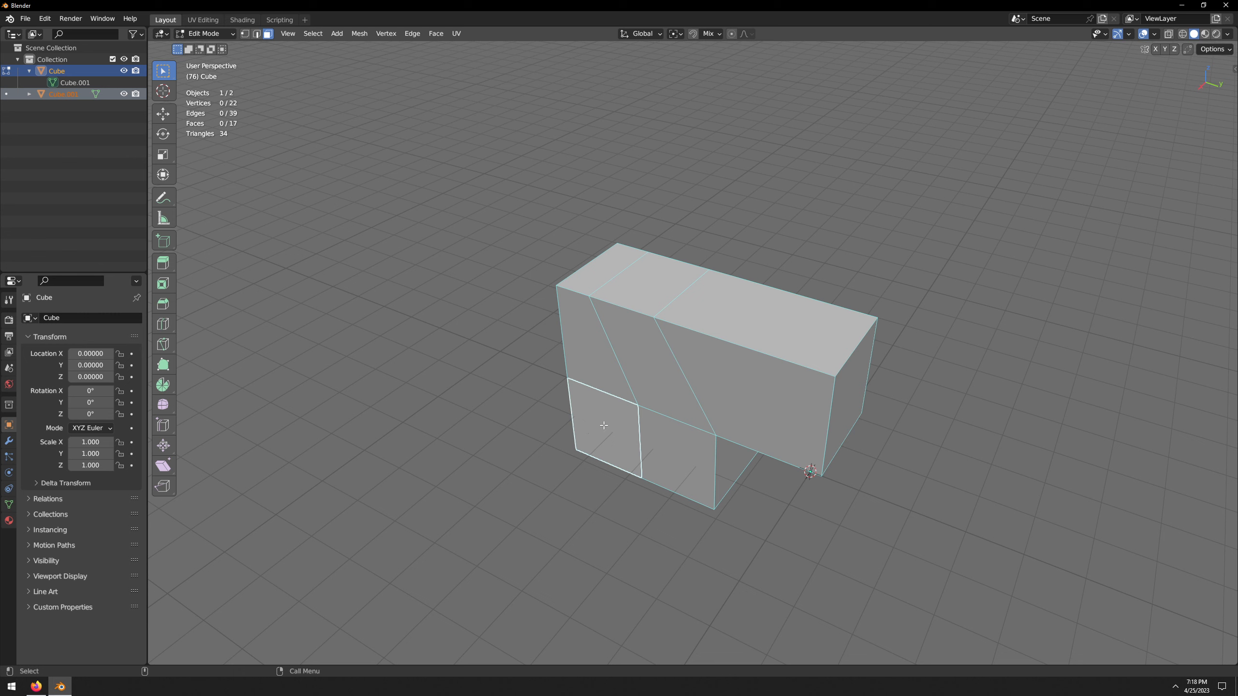
# - Undo the face separation and return the whole block to Edit Mode with no faces selected
pyautogui.hotkey('ctrl', 'z')
pyautogui.hotkey('ctrl', 'z')
pyautogui.hotkey('ctrl', 'z')
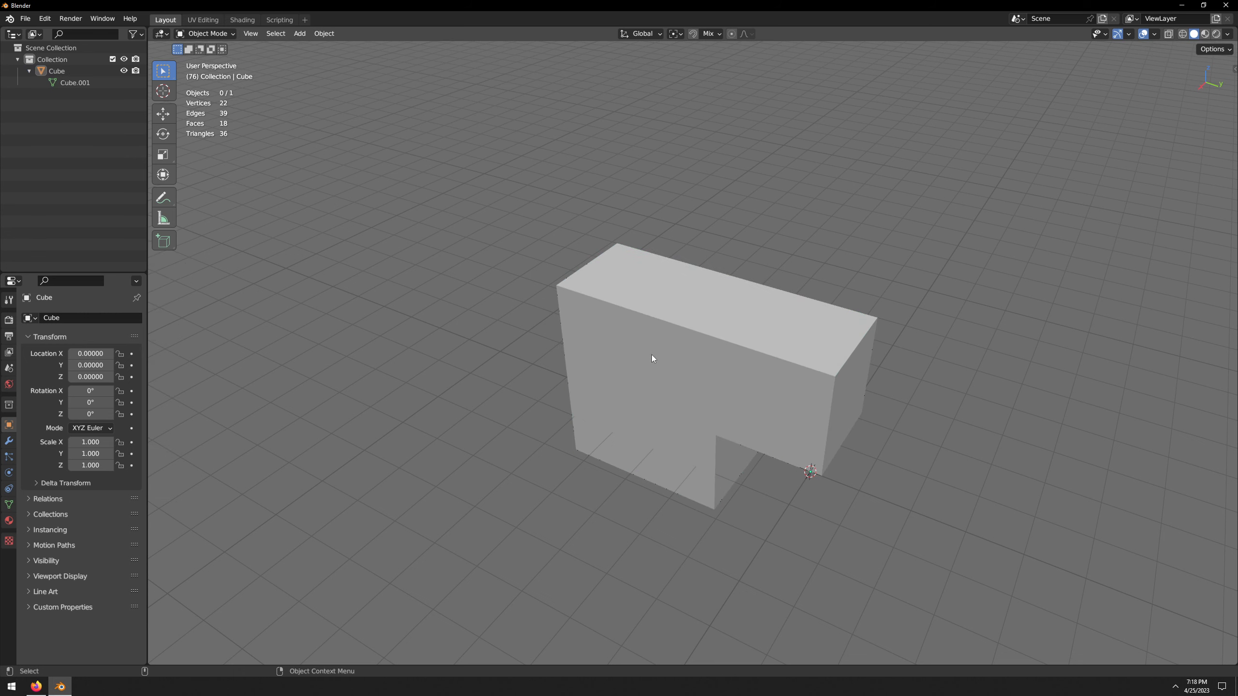
pyautogui.hotkey('ctrl', 'shift', 'z')
pyautogui.click(456, 339)
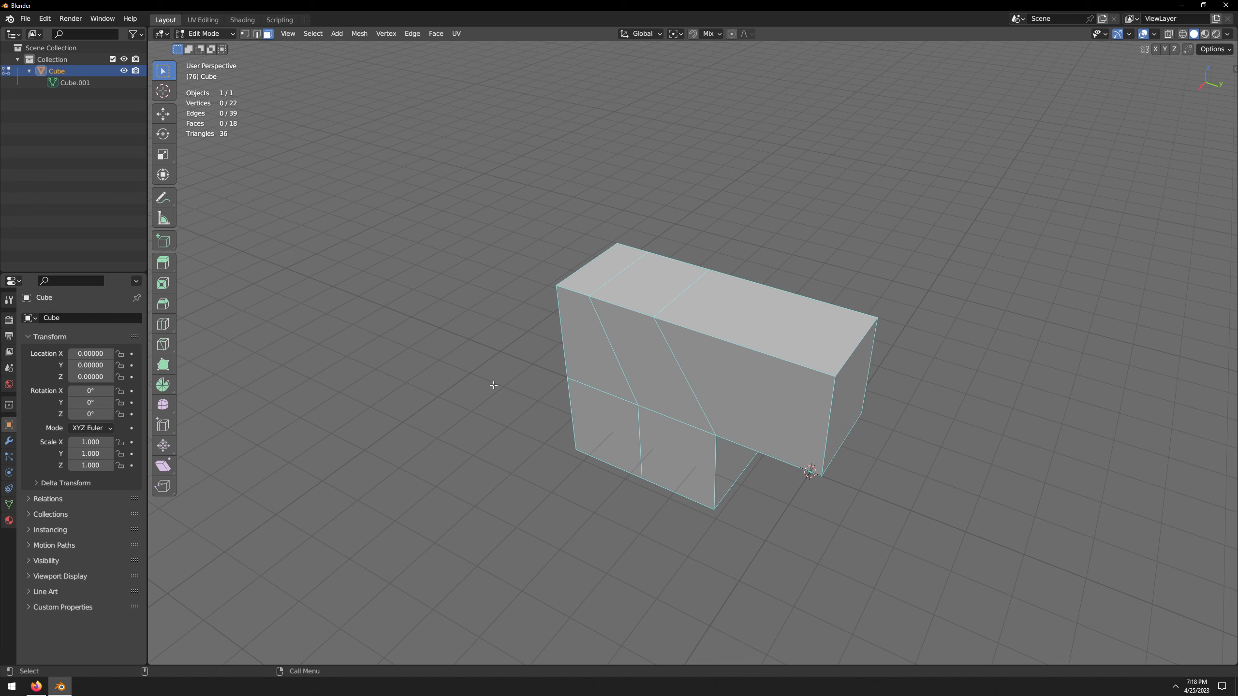
# - Switch the block back to Object Mode
pyautogui.scroll(-4, 490, 384)
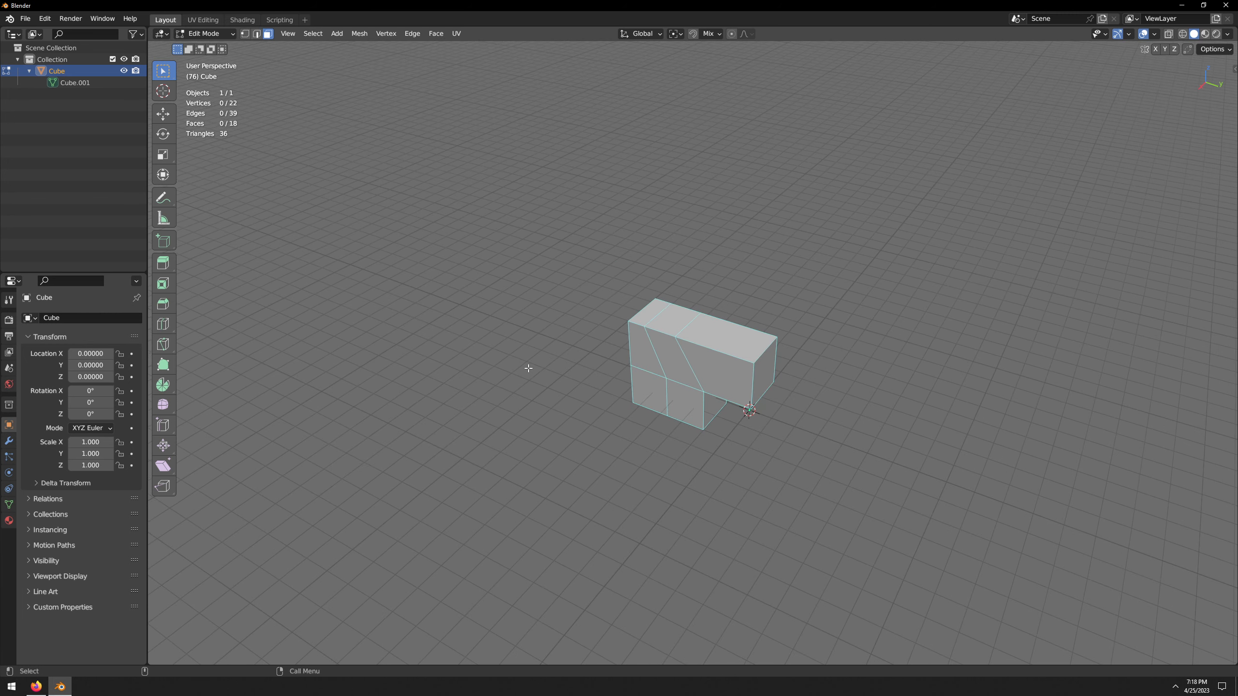
pyautogui.scroll(5, 528, 367)
pyautogui.press('Tab')
pyautogui.scroll(-3, 528, 367)
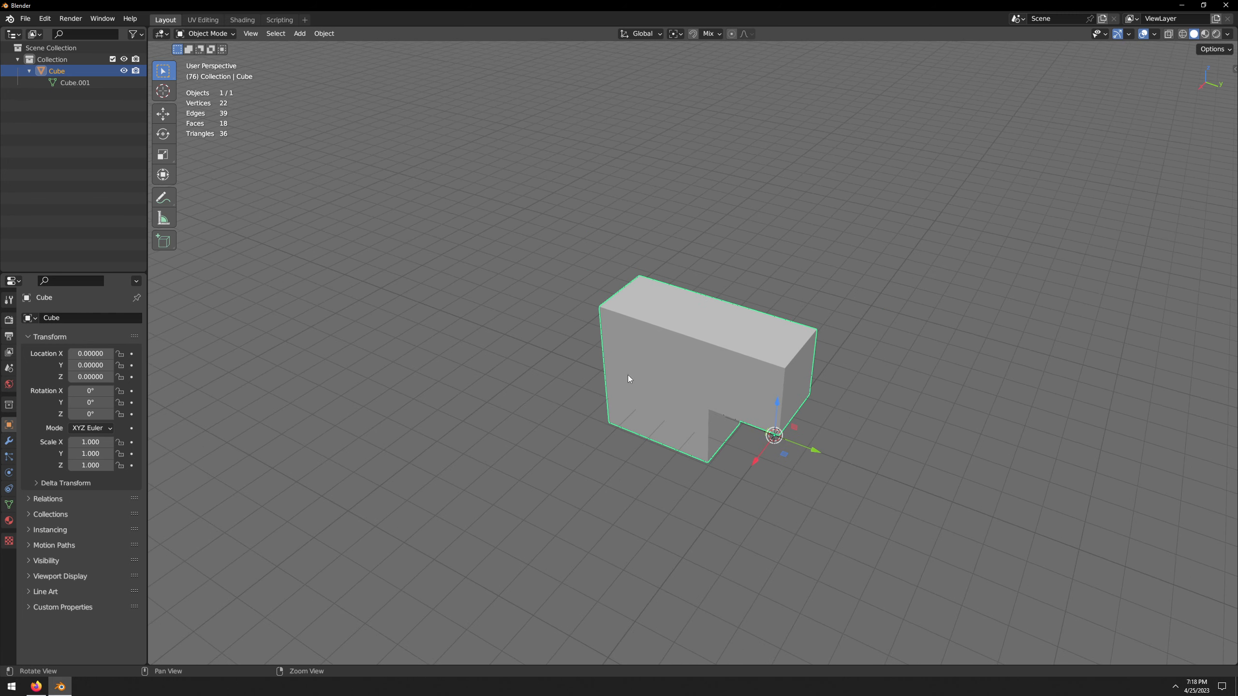
pyautogui.hotkey('ctrl', 'o')
pyautogui.press('Escape')
# - Switch to Firefox to view the site's Normal Map Actions and Normal Map in the Viewport pages, then return to Blender
pyautogui.click(36, 686)
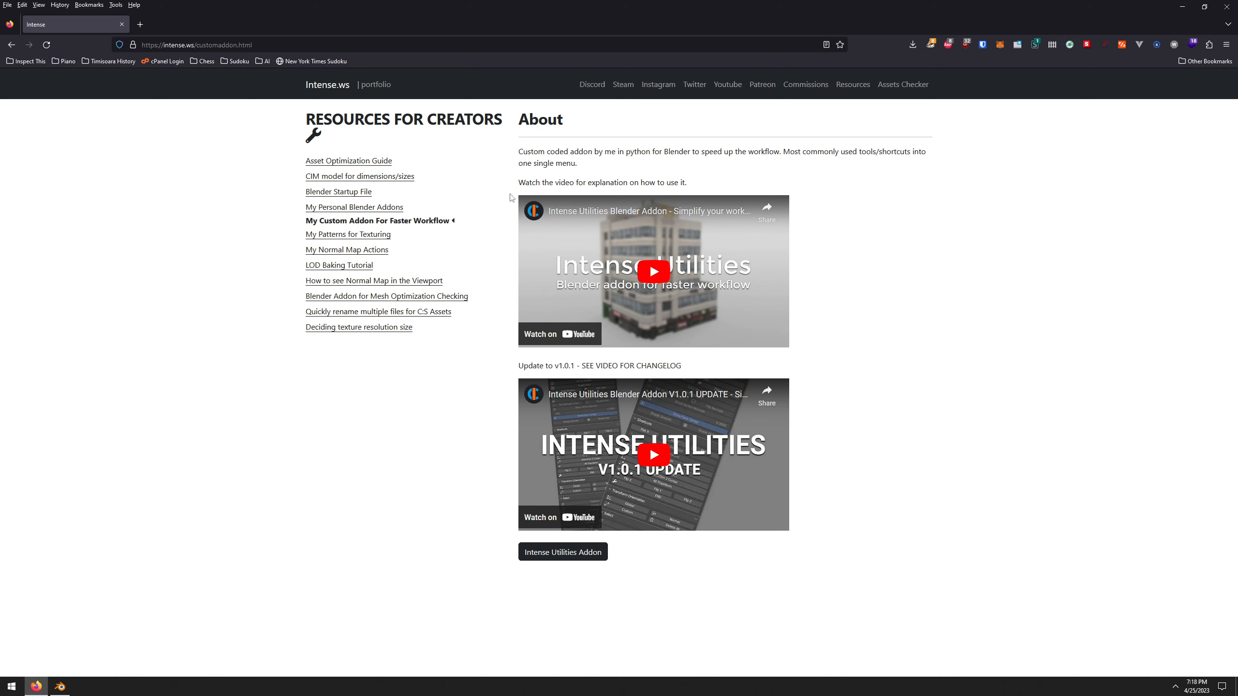
pyautogui.click(385, 251)
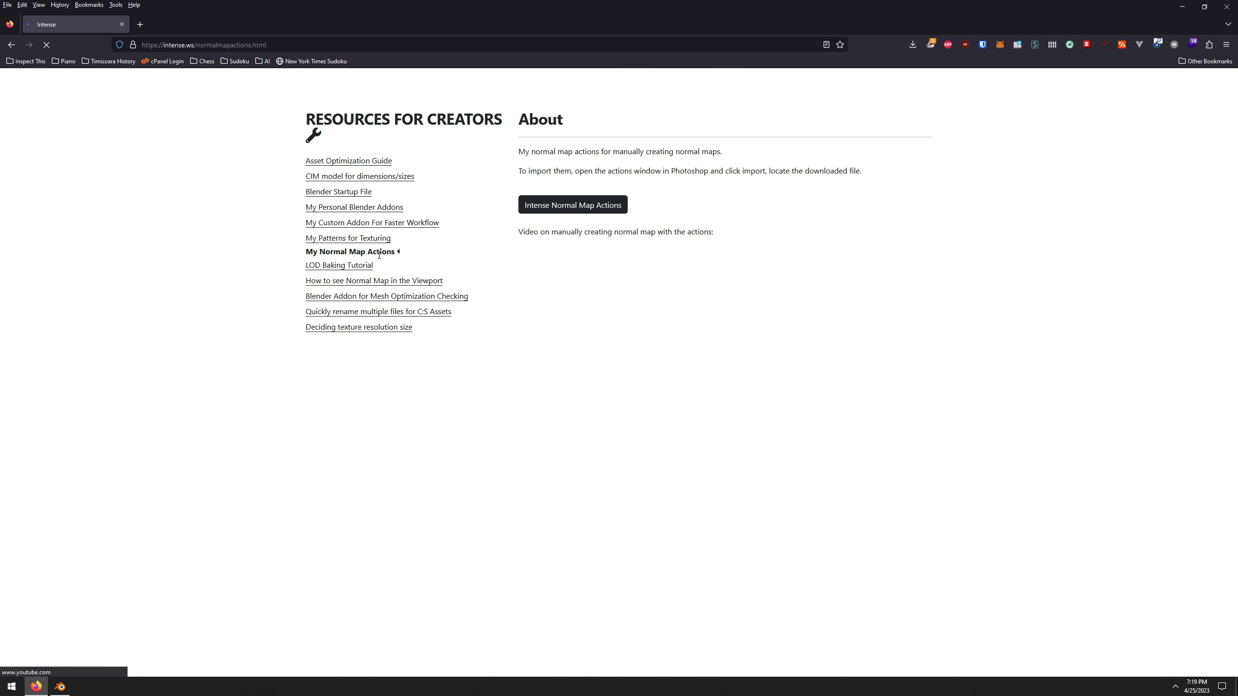
pyautogui.click(372, 282)
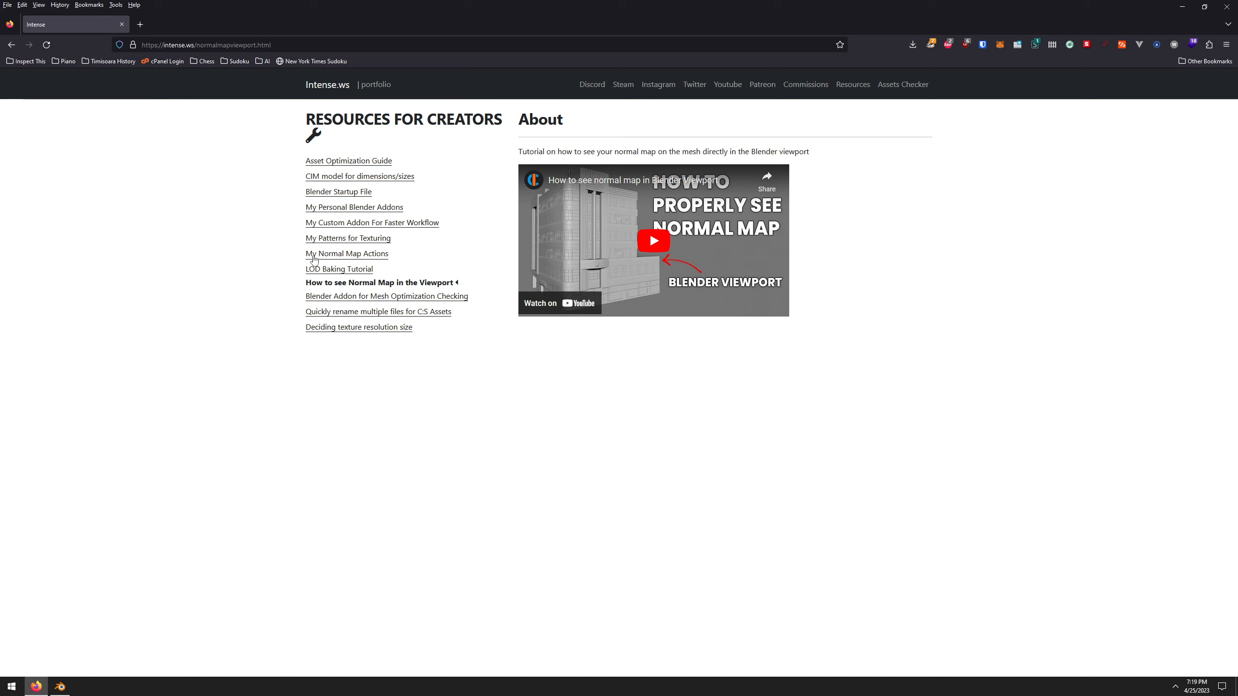
pyautogui.press('alt')
pyautogui.hotkey('alt', 'Tab')
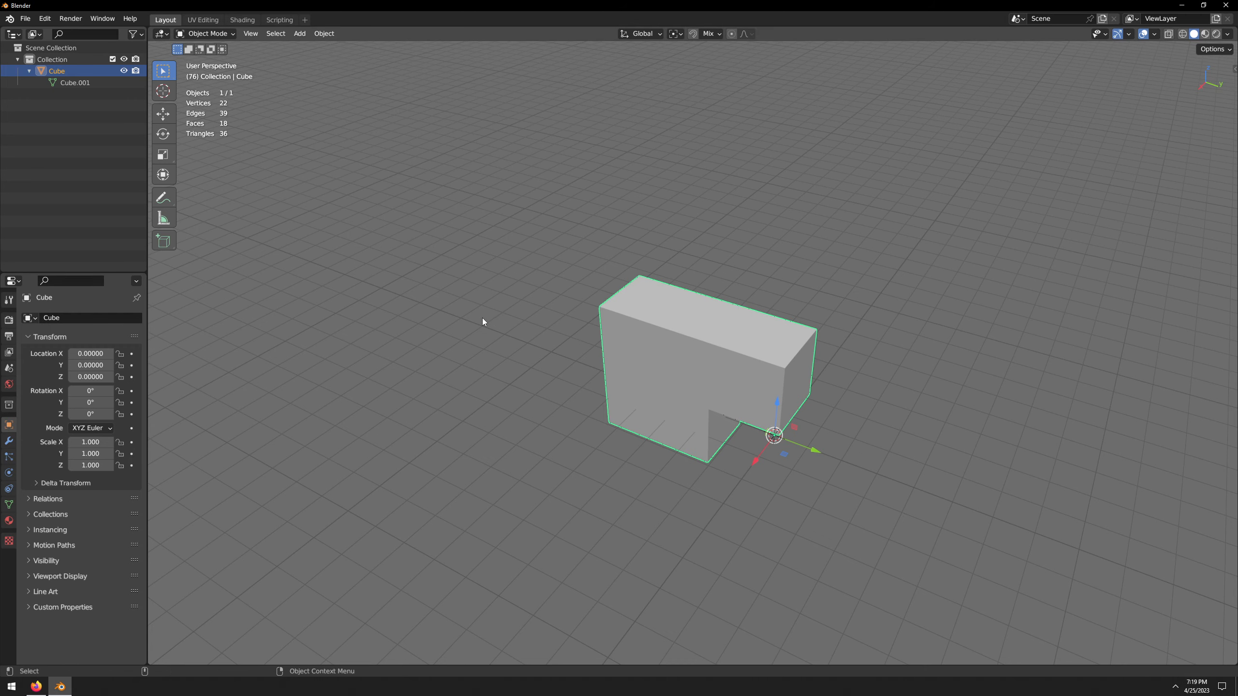
# - Deselect the block and save the current settings in an enlarged, centred Blender Preferences window
pyautogui.click(483, 320)
pyautogui.click(44, 19)
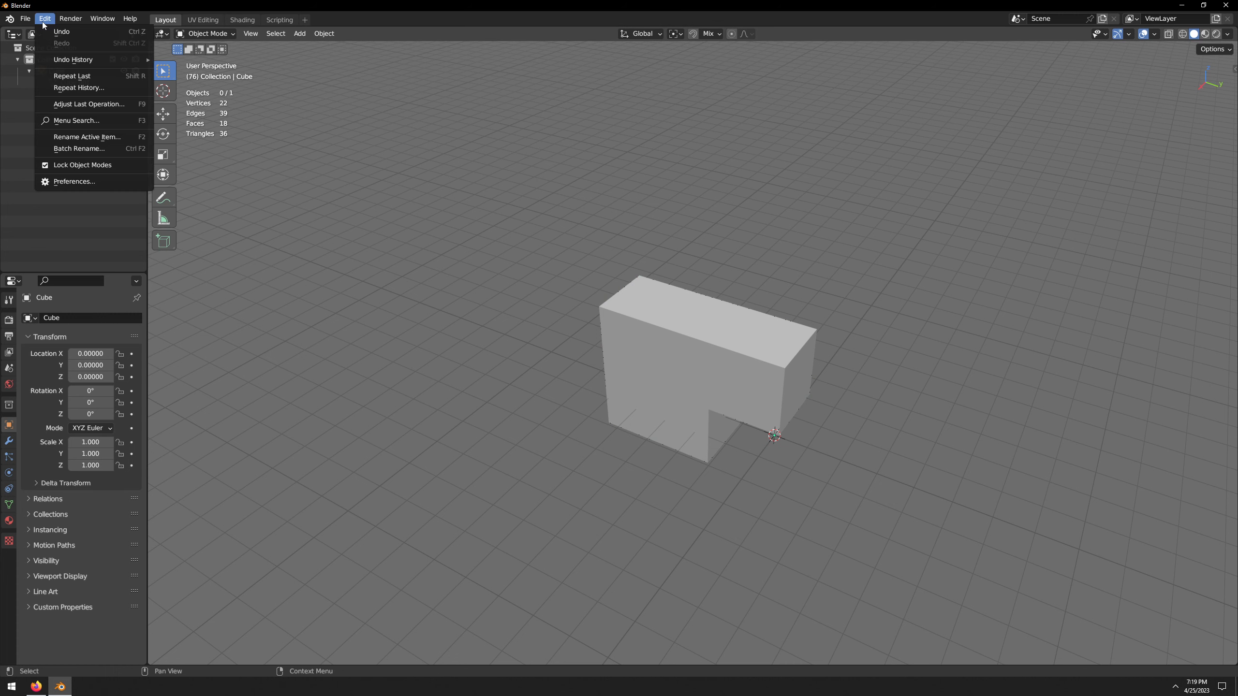
pyautogui.click(72, 180)
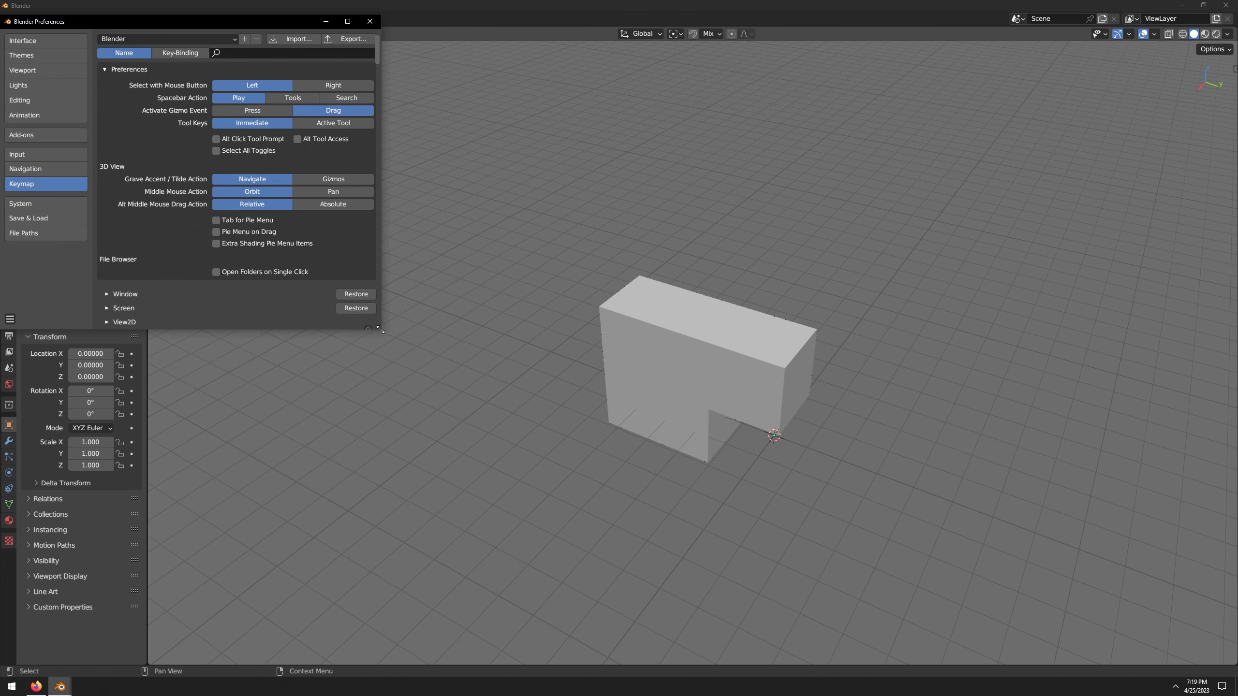
pyautogui.moveTo(380, 329); pyautogui.dragTo(637, 463)
pyautogui.moveTo(286, 28); pyautogui.dragTo(628, 120)
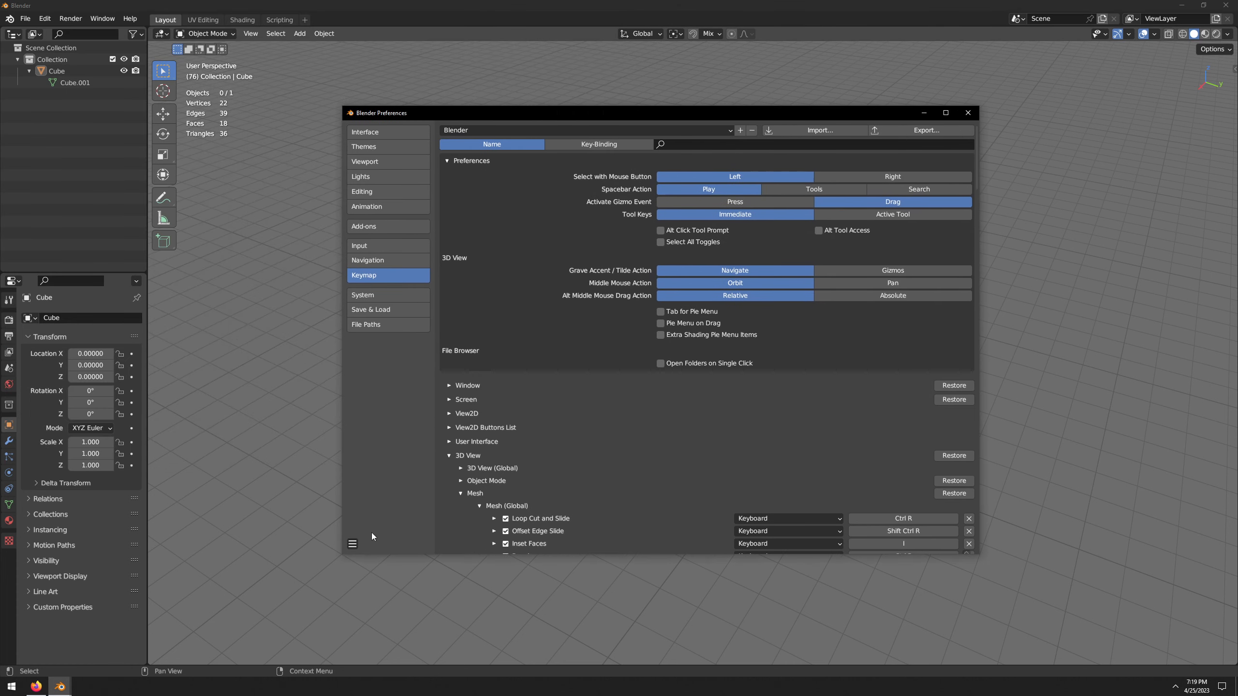
pyautogui.click(352, 543)
pyautogui.click(371, 515)
# - Install the add-on intense_utilities_1.0.1.zip from H:\Blender Addons\Intense 2022
pyautogui.click(371, 229)
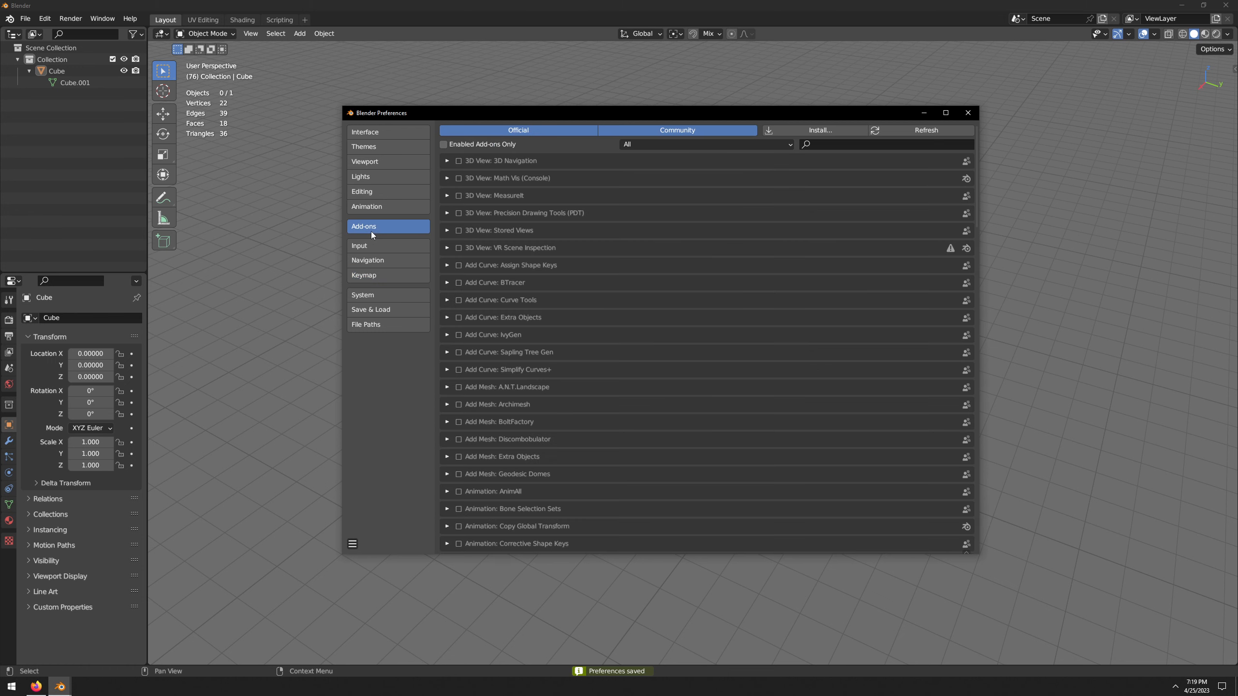
pyautogui.click(789, 130)
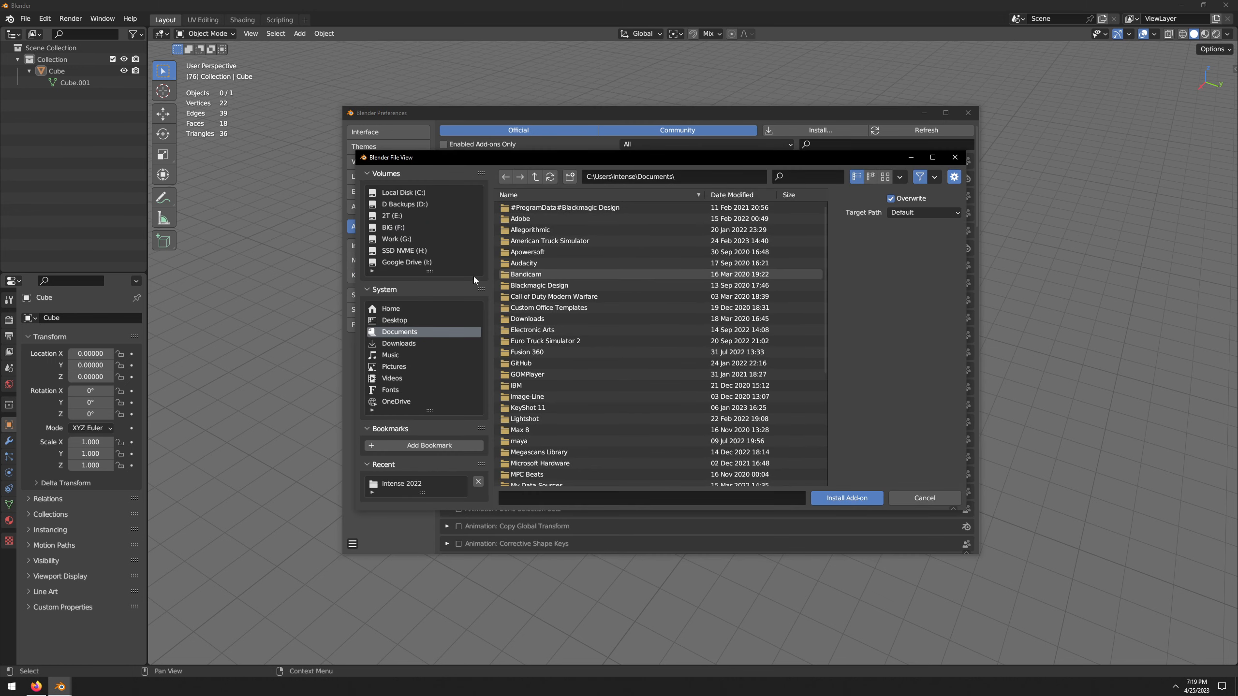
pyautogui.click(404, 250)
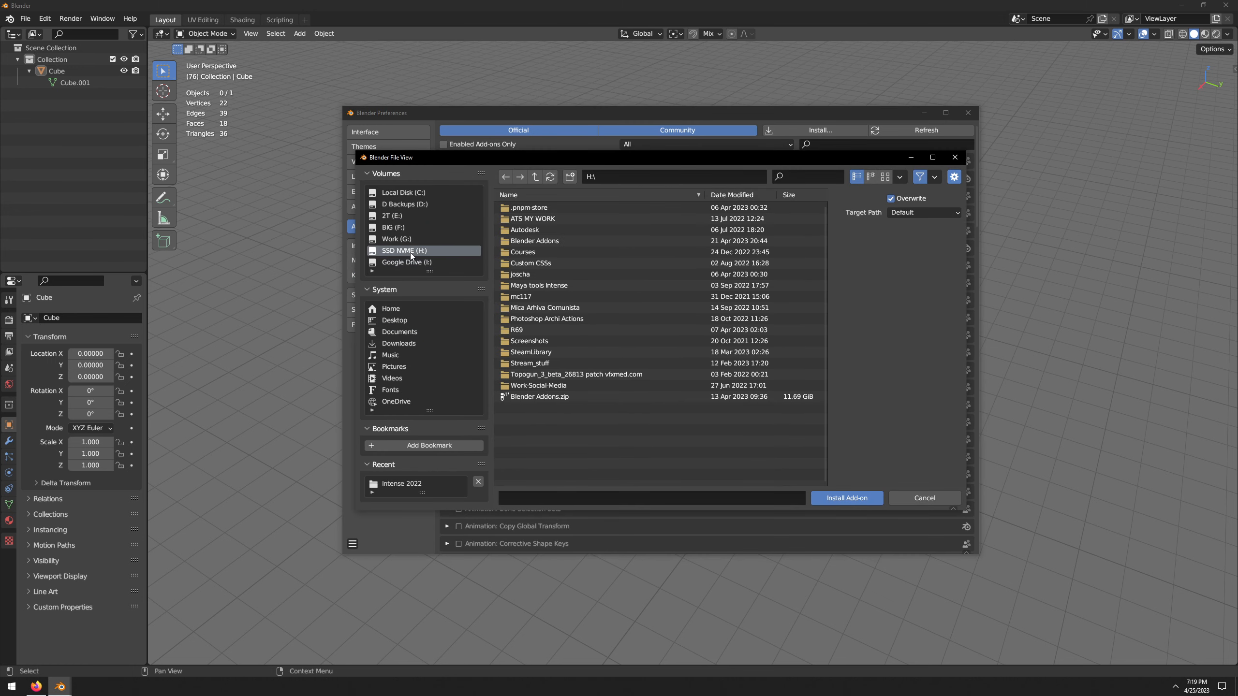
pyautogui.doubleClick(547, 244)
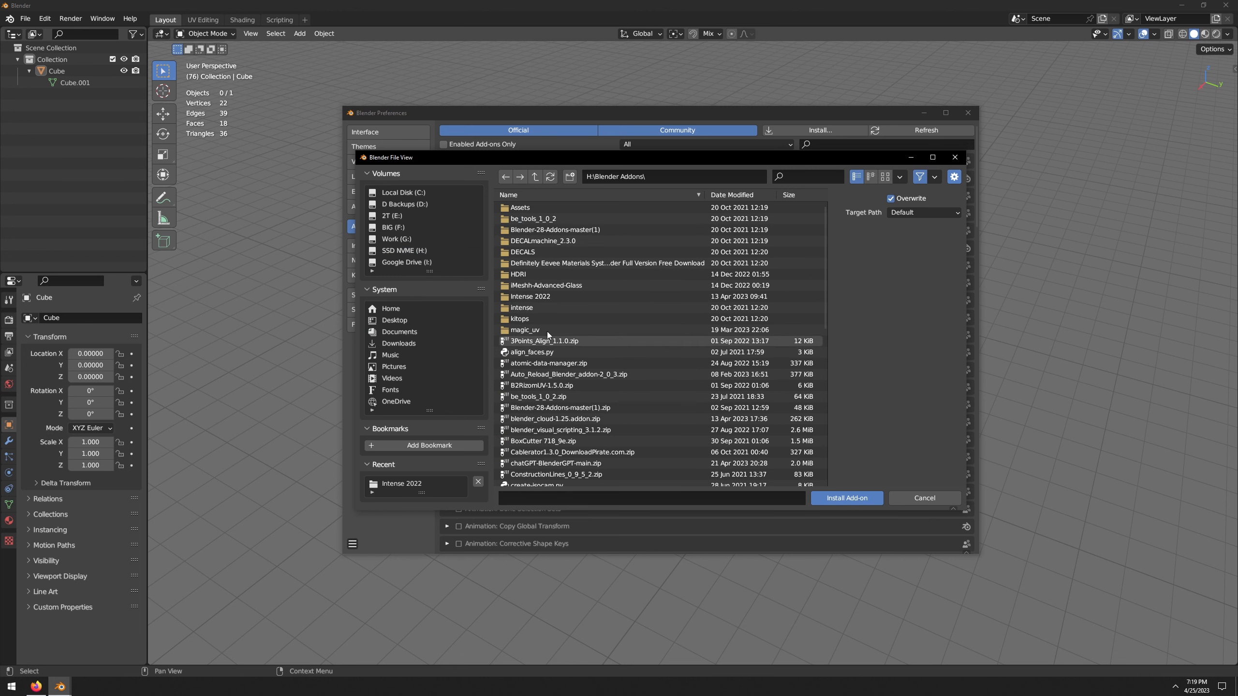
pyautogui.doubleClick(535, 297)
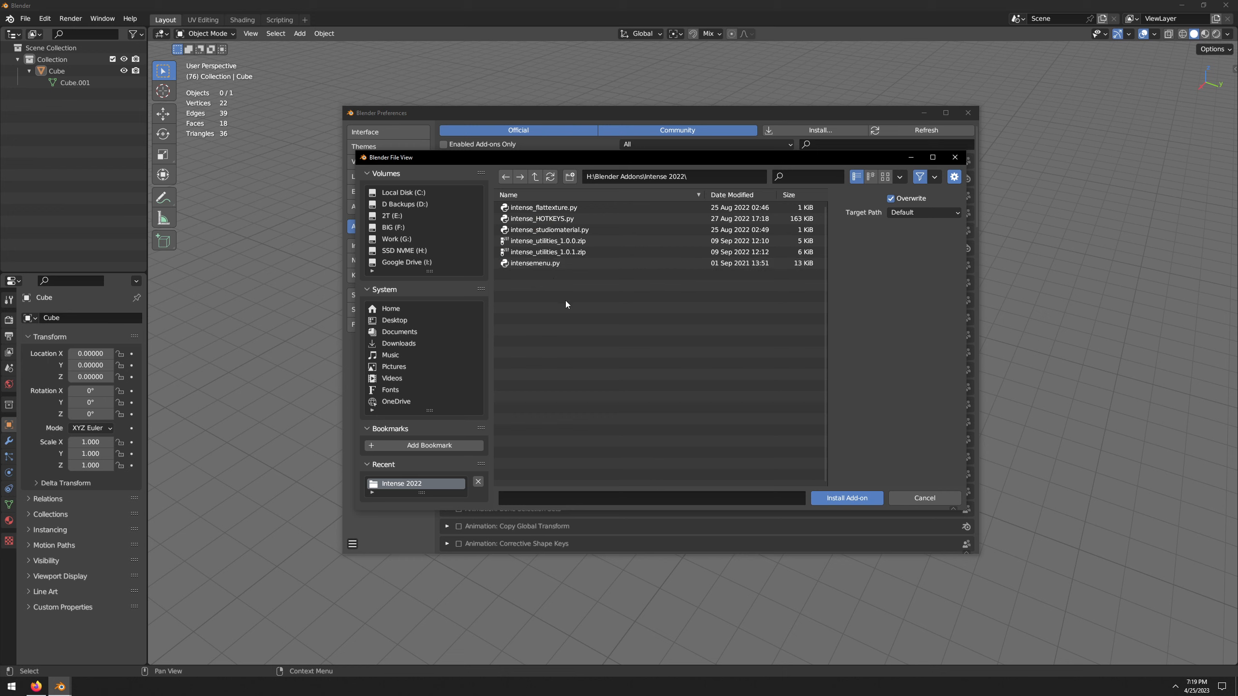
pyautogui.click(568, 254)
pyautogui.click(859, 498)
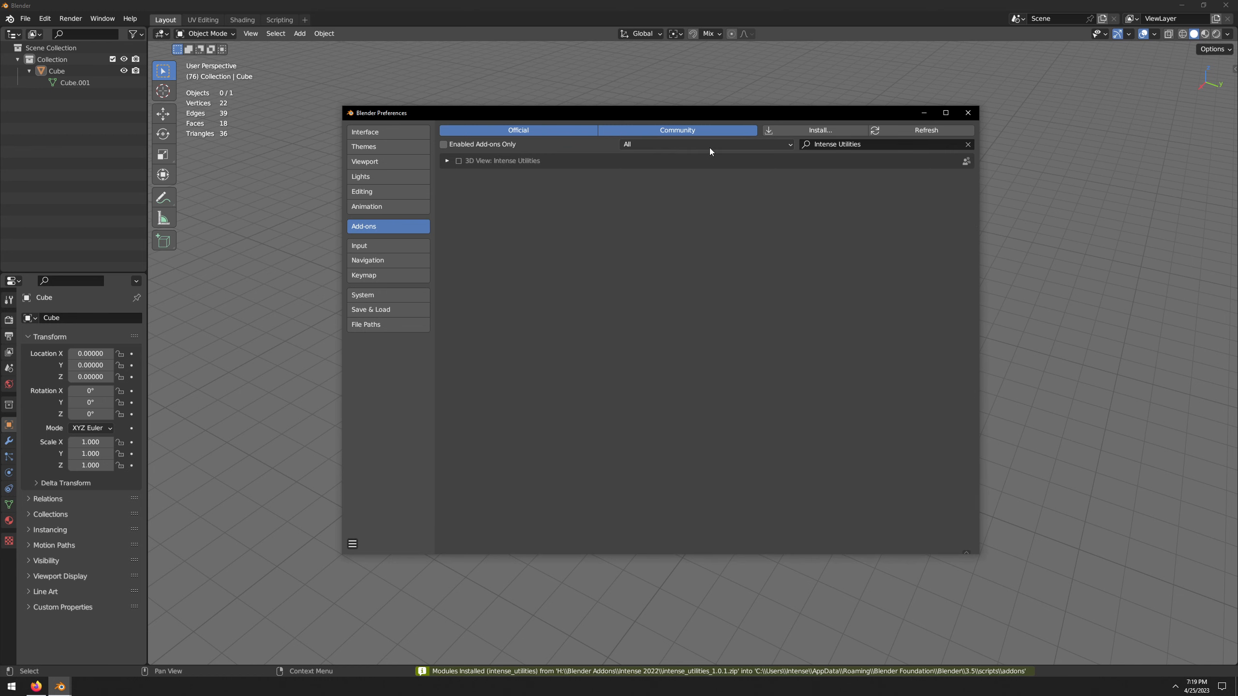
# - Enable the 3D View: Intense Utilities add-on, expand its details and clear the add-on search filter
pyautogui.click(458, 160)
pyautogui.click(447, 162)
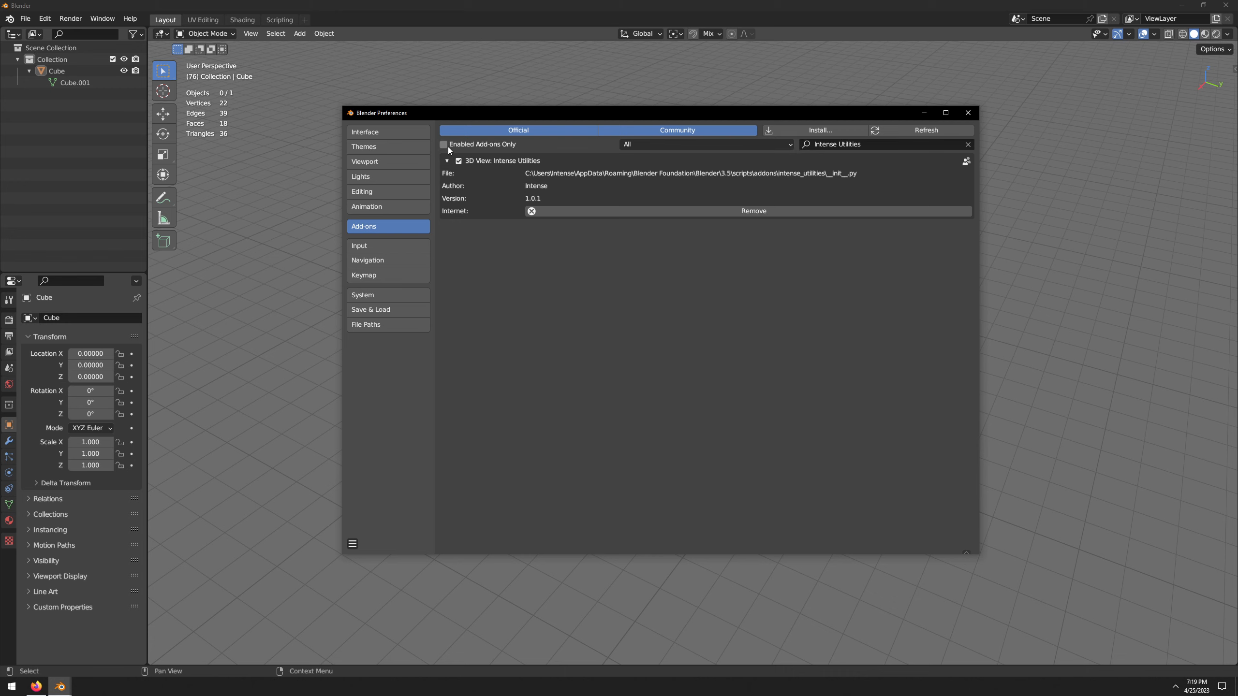
pyautogui.click(968, 143)
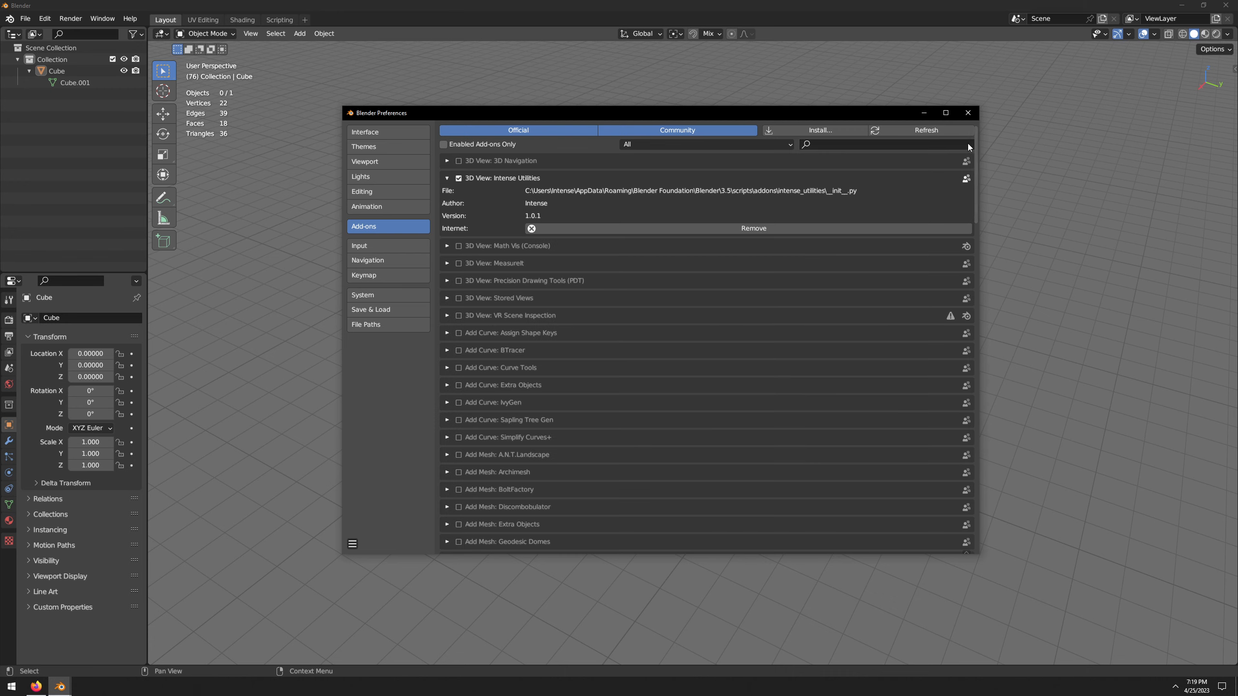
# - Review the installable add-on files in the Intense 2022 folder again and close the Preferences
pyautogui.click(817, 135)
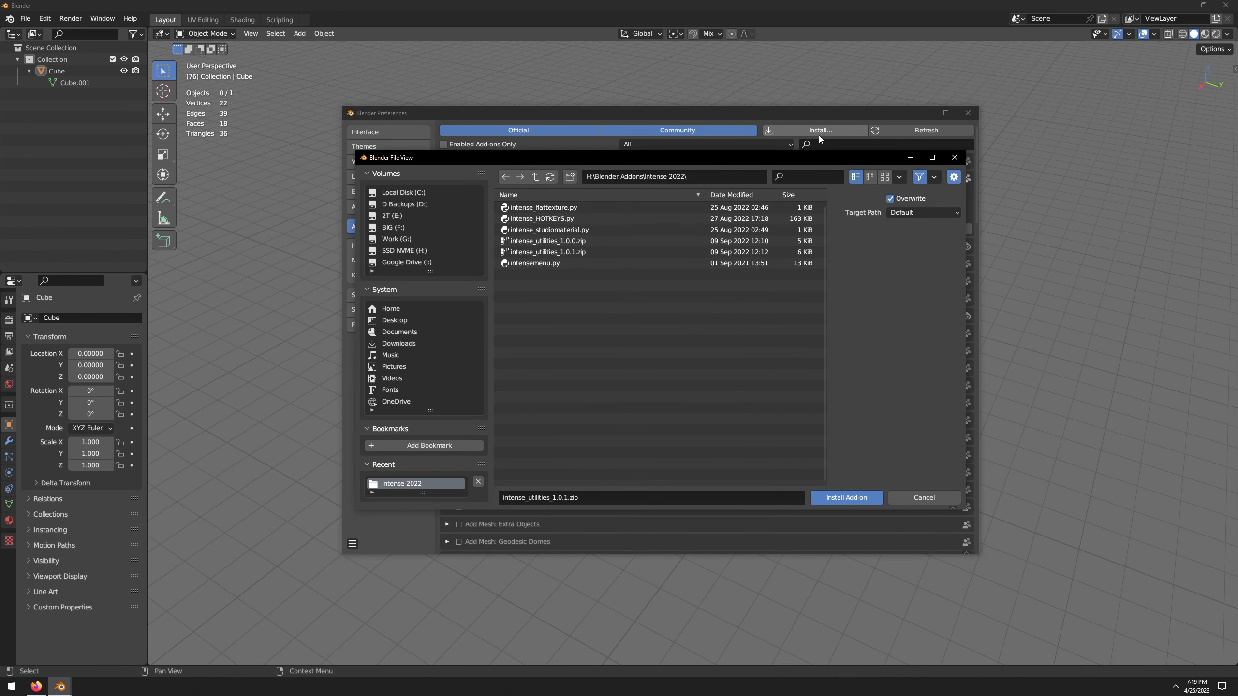
pyautogui.doubleClick(673, 253)
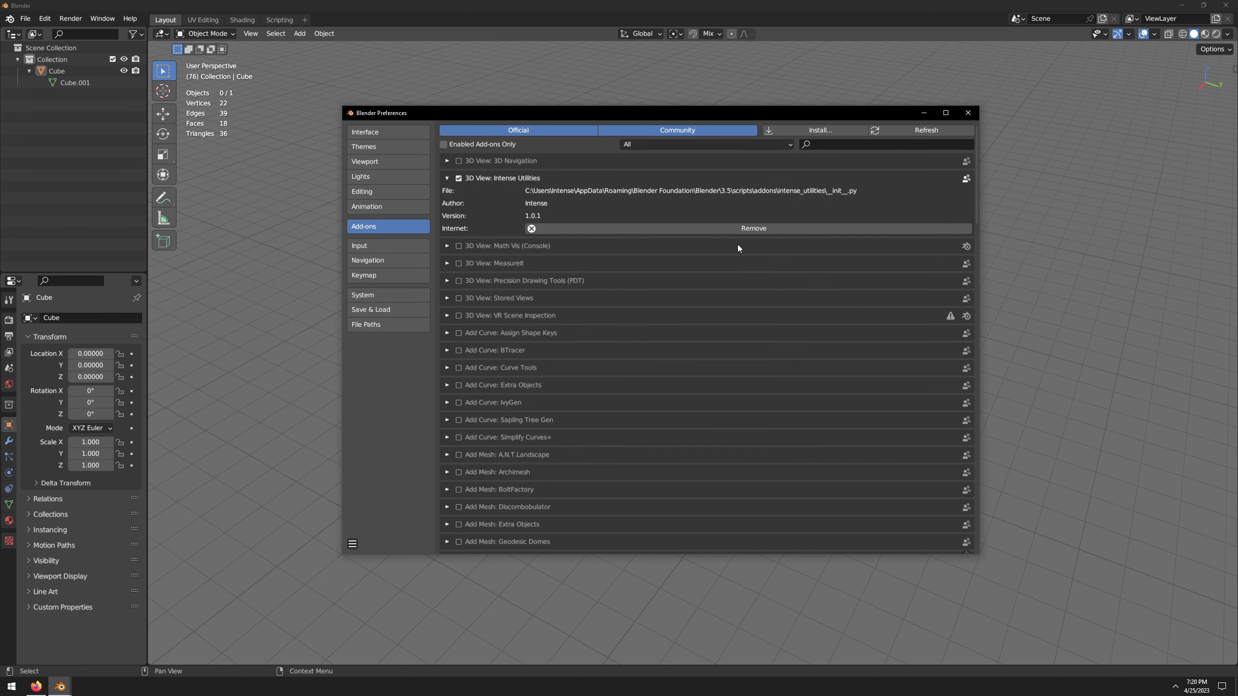
pyautogui.click(967, 113)
# - Switch to Firefox and open the My Personal Blender Addons page in the site's creator resources
pyautogui.click(37, 686)
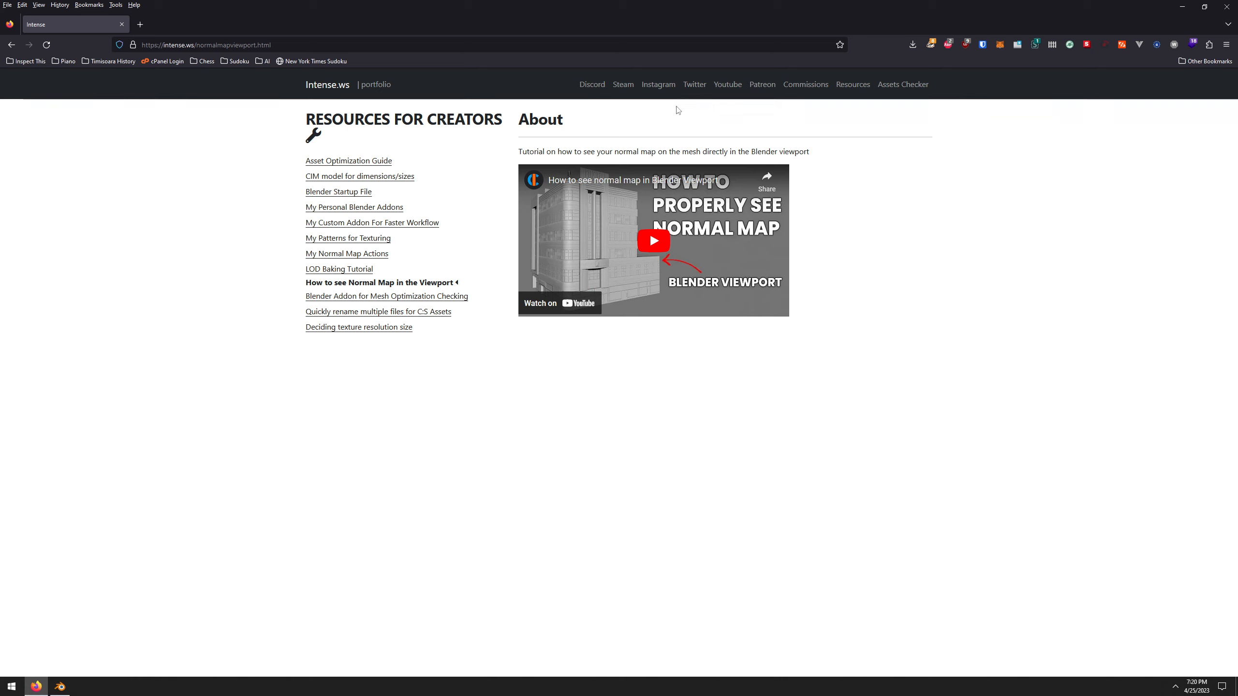
pyautogui.click(839, 87)
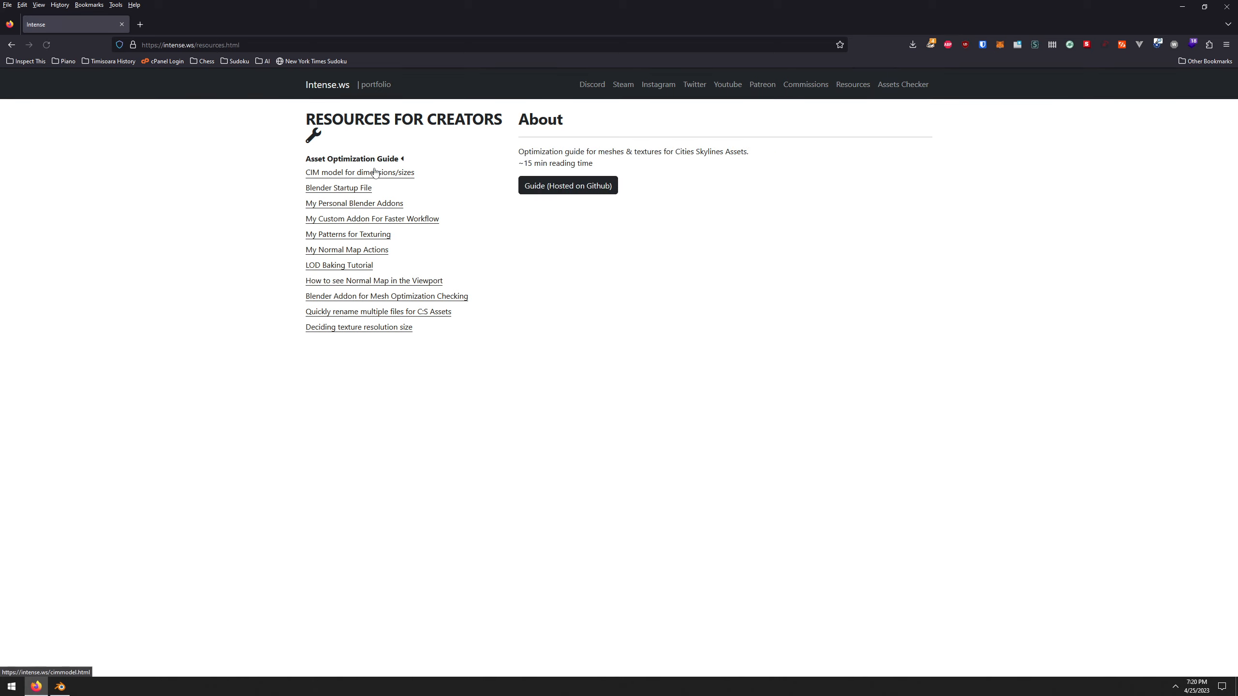
pyautogui.click(359, 204)
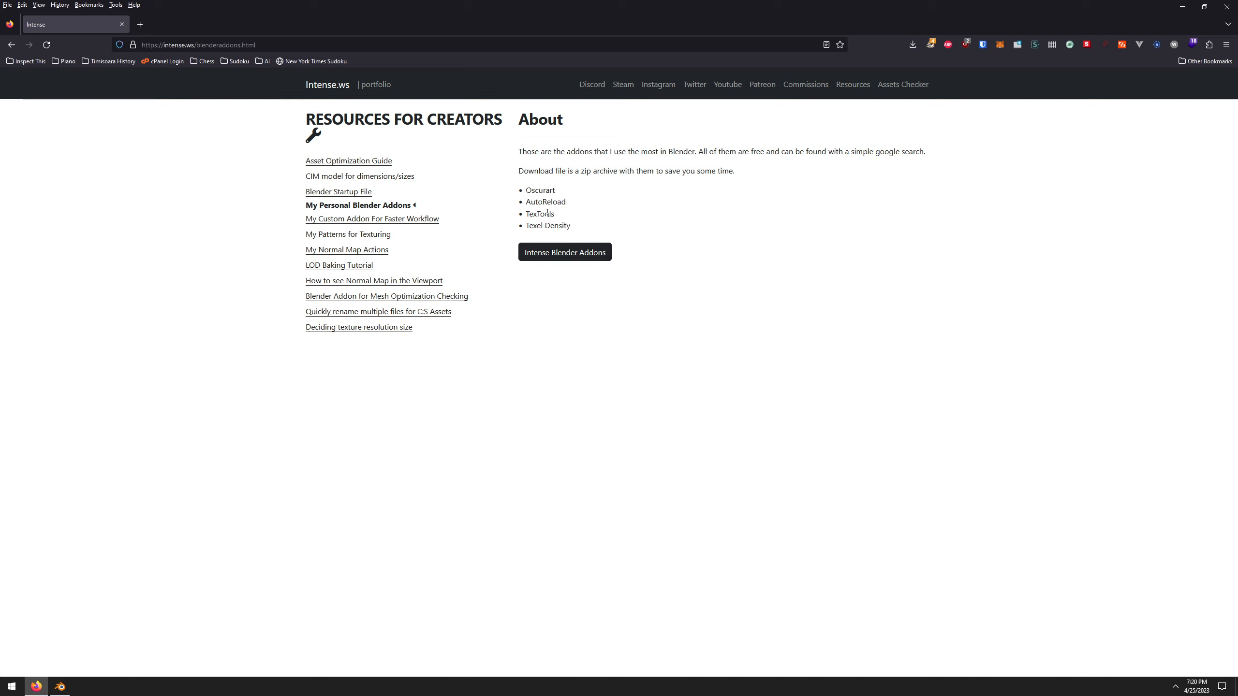
# - Examine the list of recommended add-ons: Oscurart, AutoReload, TexTools and Texel Density
pyautogui.moveTo(533, 190)
pyautogui.mouseDown()
pyautogui.moveTo(593, 205)
pyautogui.moveTo(522, 205)
pyautogui.mouseUp()
pyautogui.click(562, 194)
pyautogui.click(582, 218)
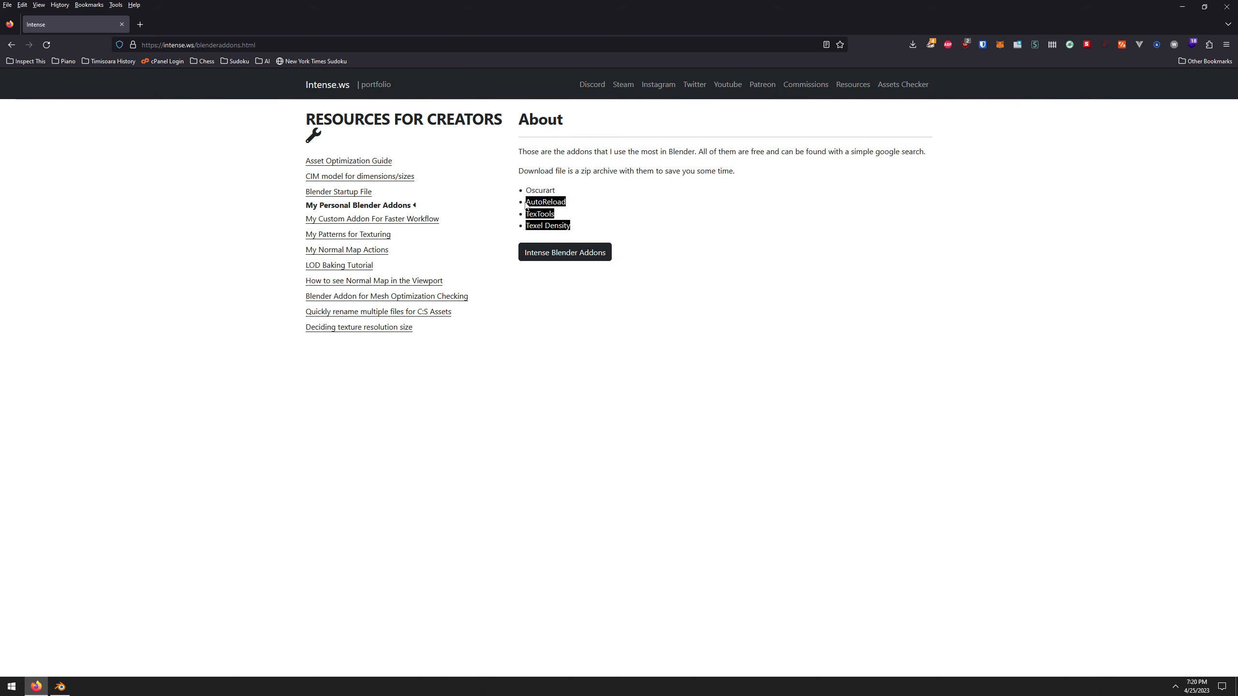
pyautogui.click(582, 229)
pyautogui.moveTo(580, 228); pyautogui.dragTo(515, 211)
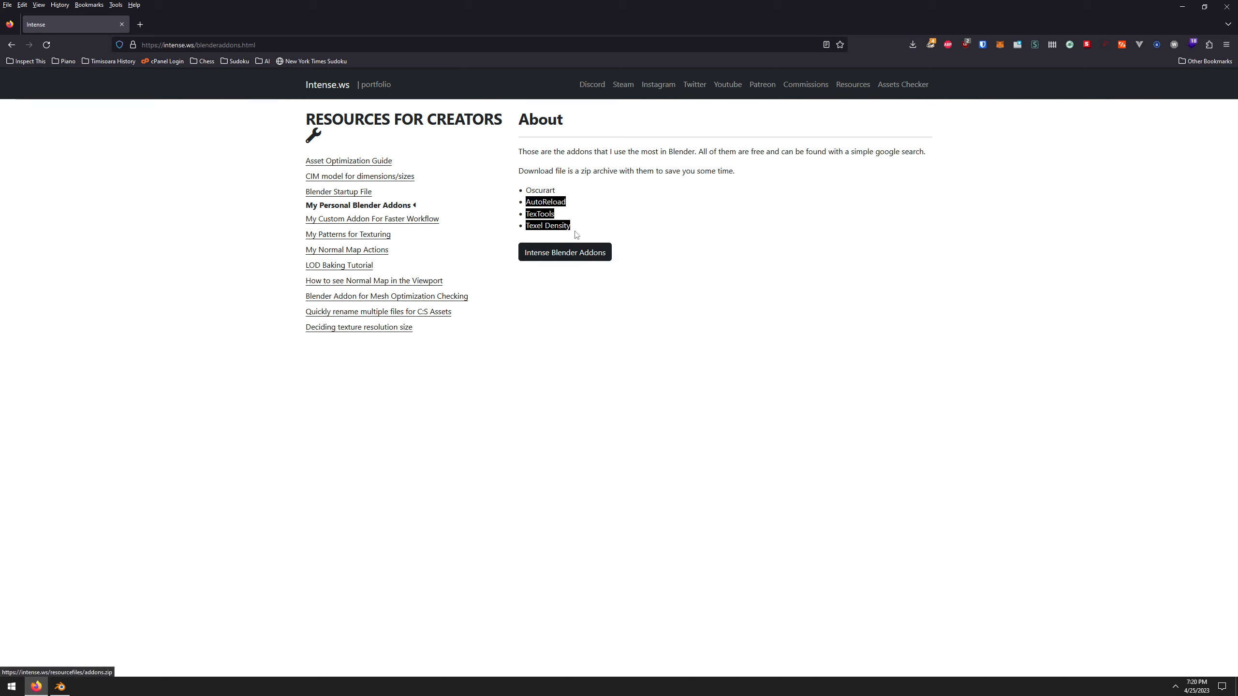
pyautogui.moveTo(578, 228); pyautogui.dragTo(535, 228)
pyautogui.doubleClick(574, 217)
pyautogui.click(584, 220)
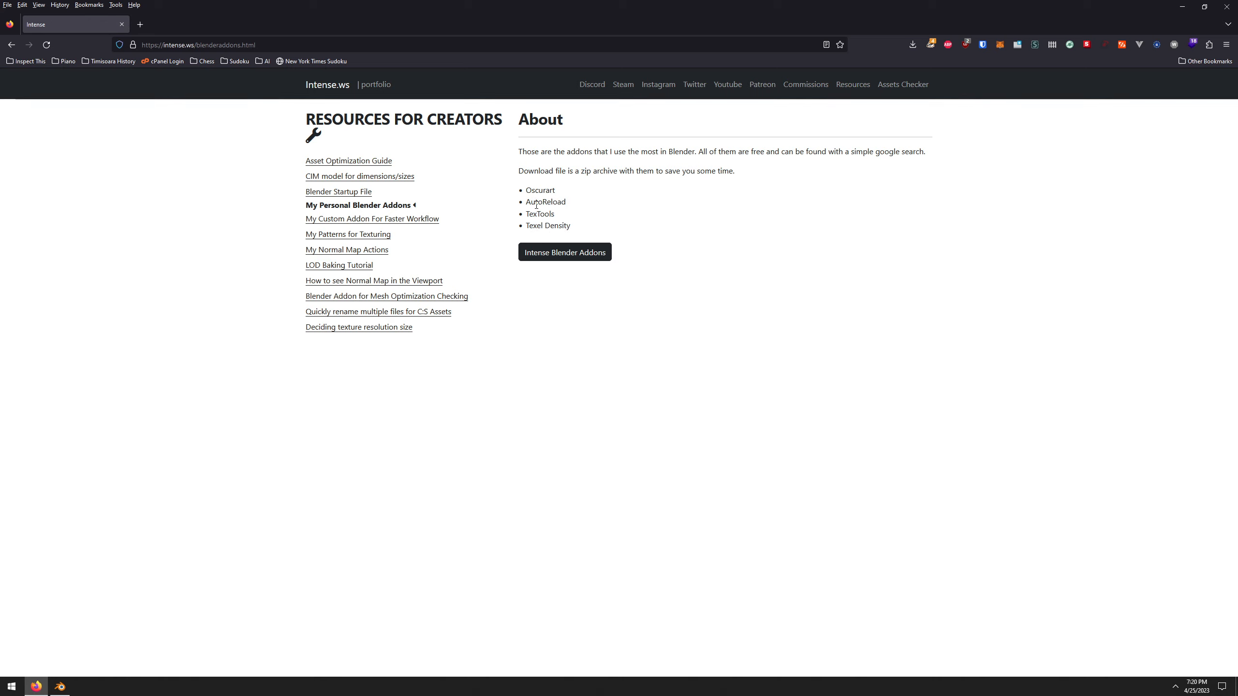
pyautogui.click(600, 218)
pyautogui.moveTo(538, 215); pyautogui.dragTo(591, 230)
pyautogui.click(605, 231)
pyautogui.click(605, 230)
pyautogui.moveTo(585, 230); pyautogui.dragTo(524, 227)
pyautogui.click(589, 229)
# - Load google.com in a new browser tab
pyautogui.click(140, 24)
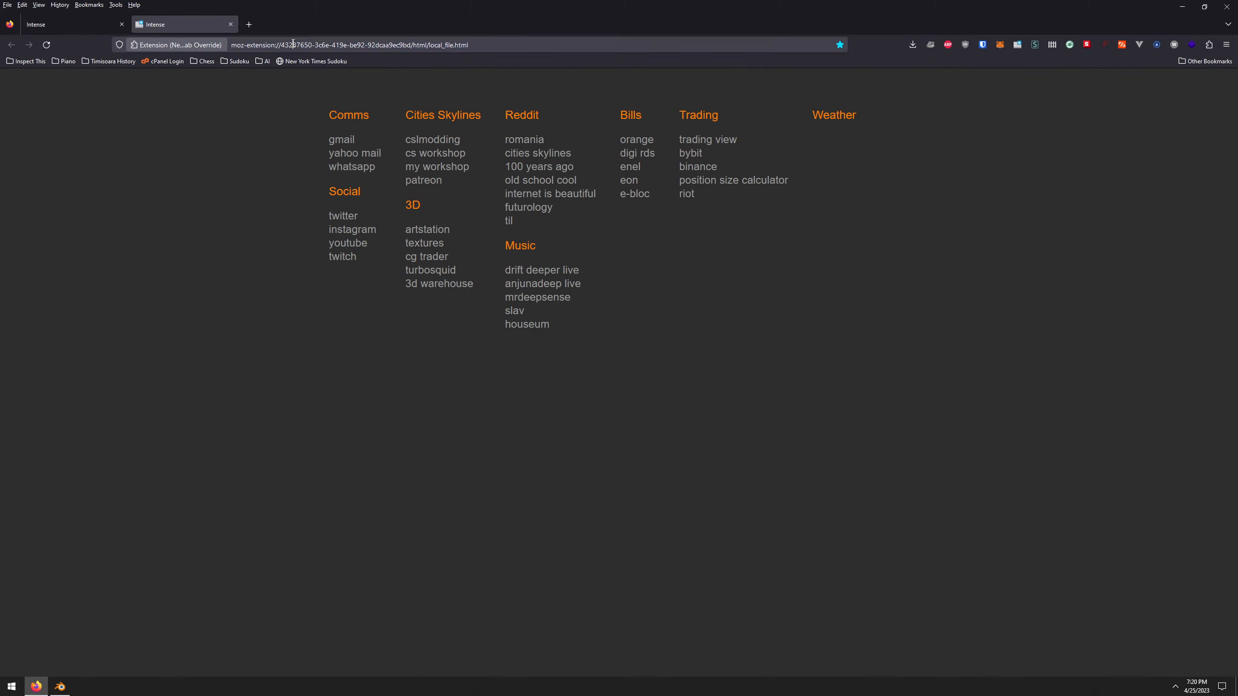
pyautogui.click(293, 43)
pyautogui.write('gogkle')
pyautogui.press('BackSpace')
pyautogui.press('BackSpace')
pyautogui.press('BackSpace')
pyautogui.press('BackSpace')
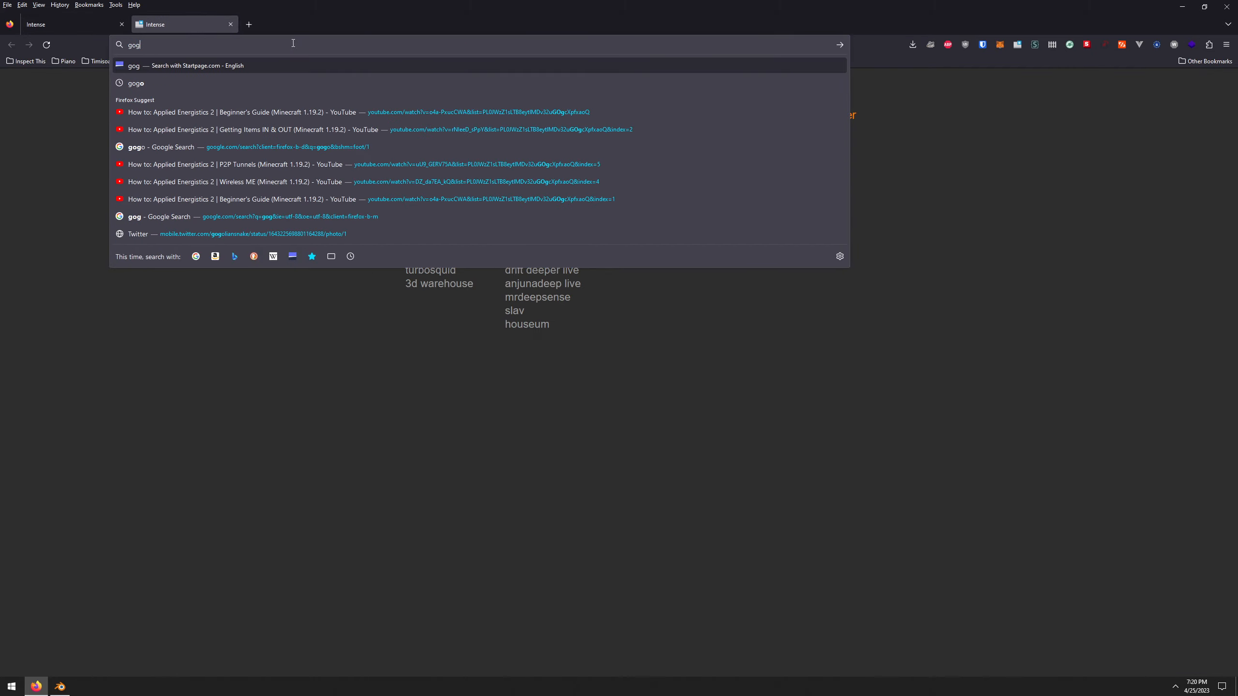
pyautogui.write('ogle.com')
pyautogui.press('Return')
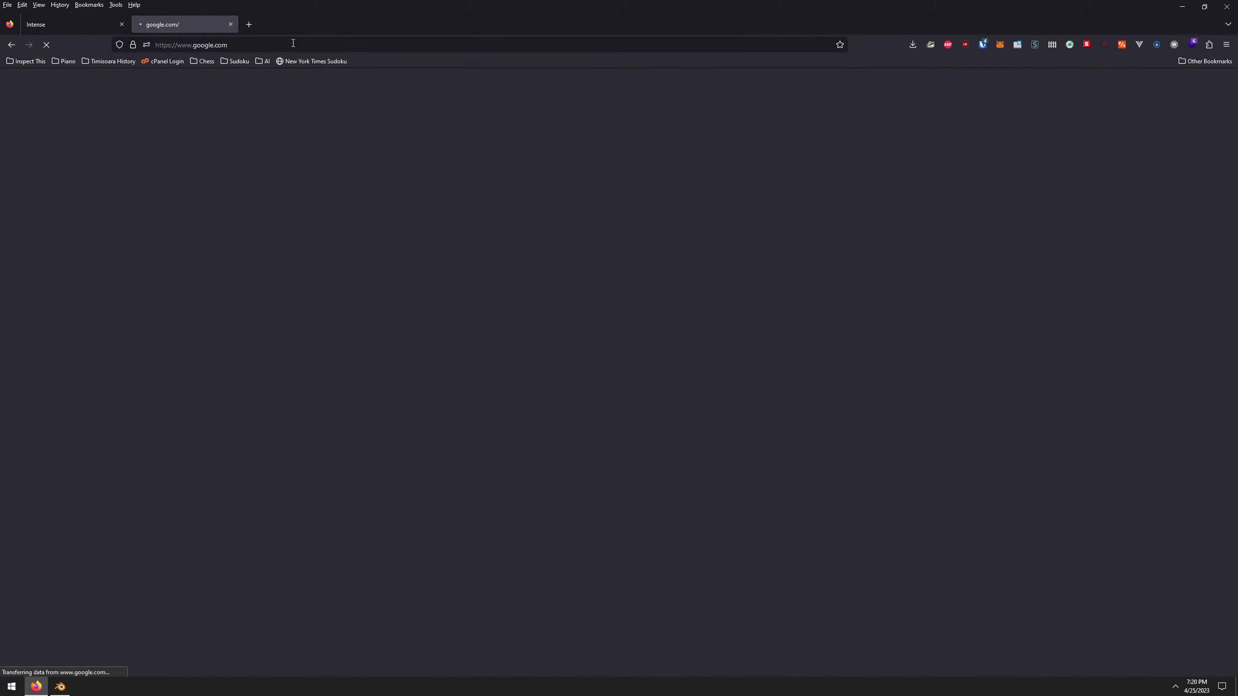
# - Search Google for "texel density blender addon" and open the Blender-Texel-Density-Checker repository on GitHub
pyautogui.write('texel densit')
pyautogui.write('y blender a')
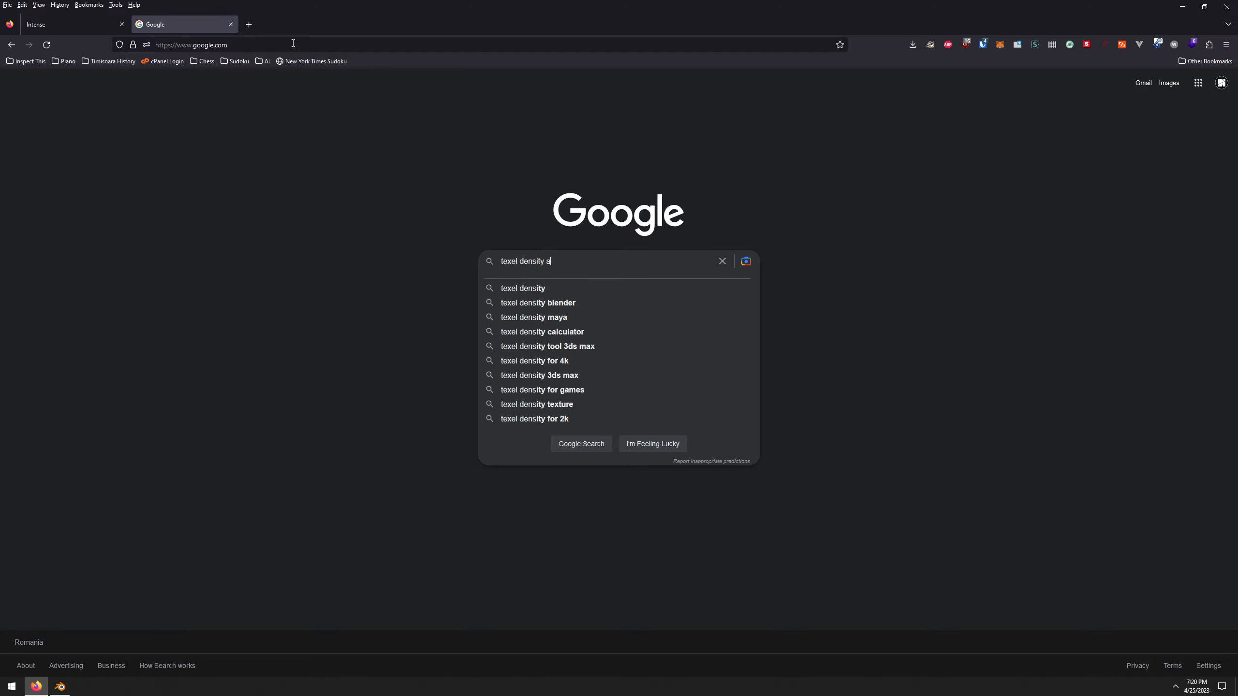
pyautogui.press('BackSpace')
pyautogui.write('blender addon')
pyautogui.press('Return')
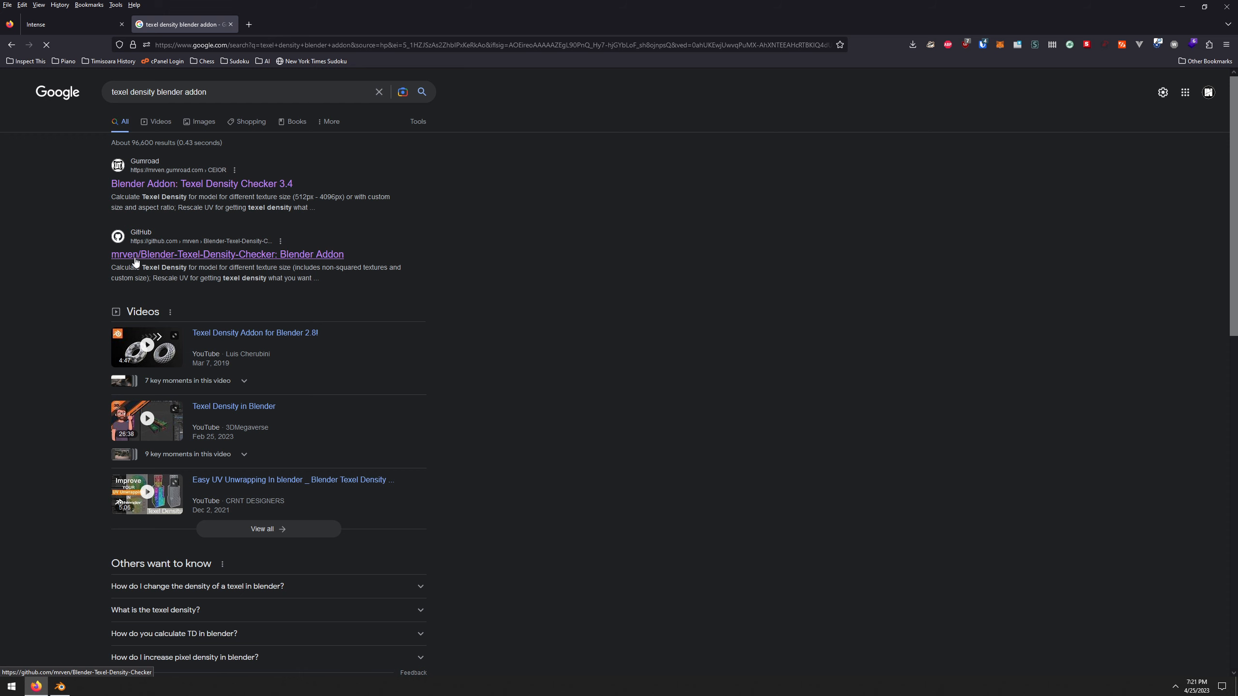
pyautogui.click(340, 255)
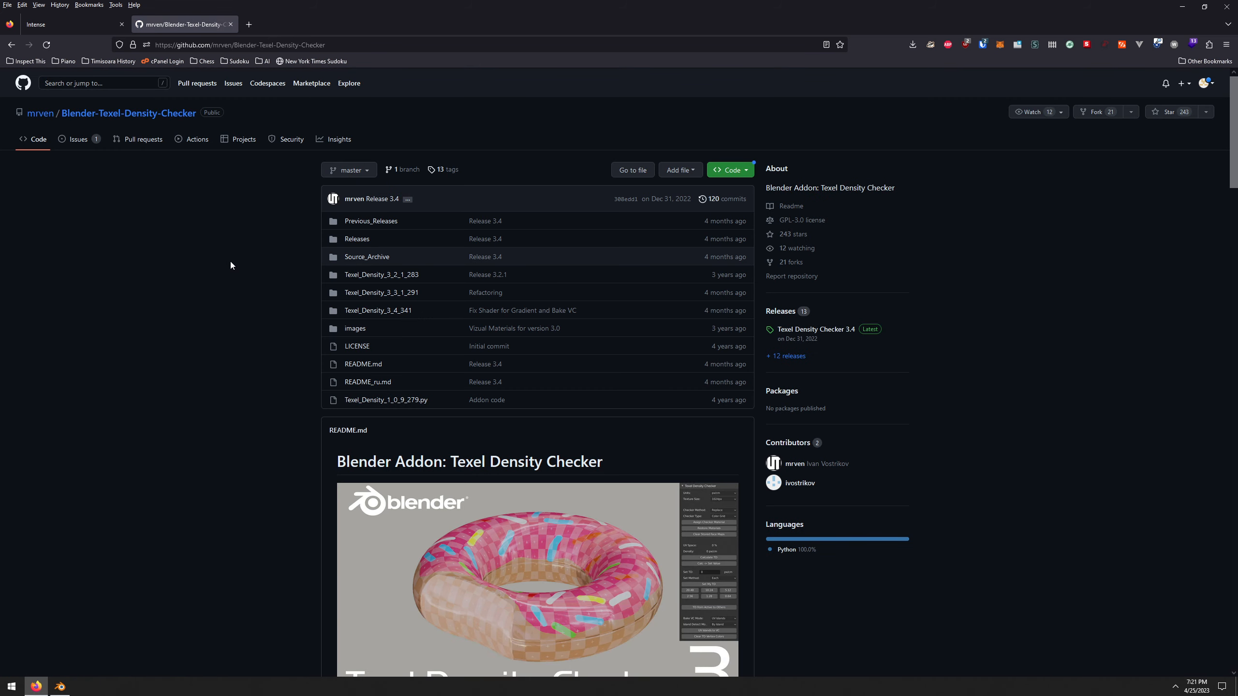
# - Download Texel_Density_3_4_341.zip from the repository's Texel Density Checker 3.4 release page
pyautogui.scroll(-5, 229, 258)
pyautogui.scroll(5, 228, 256)
pyautogui.click(730, 170)
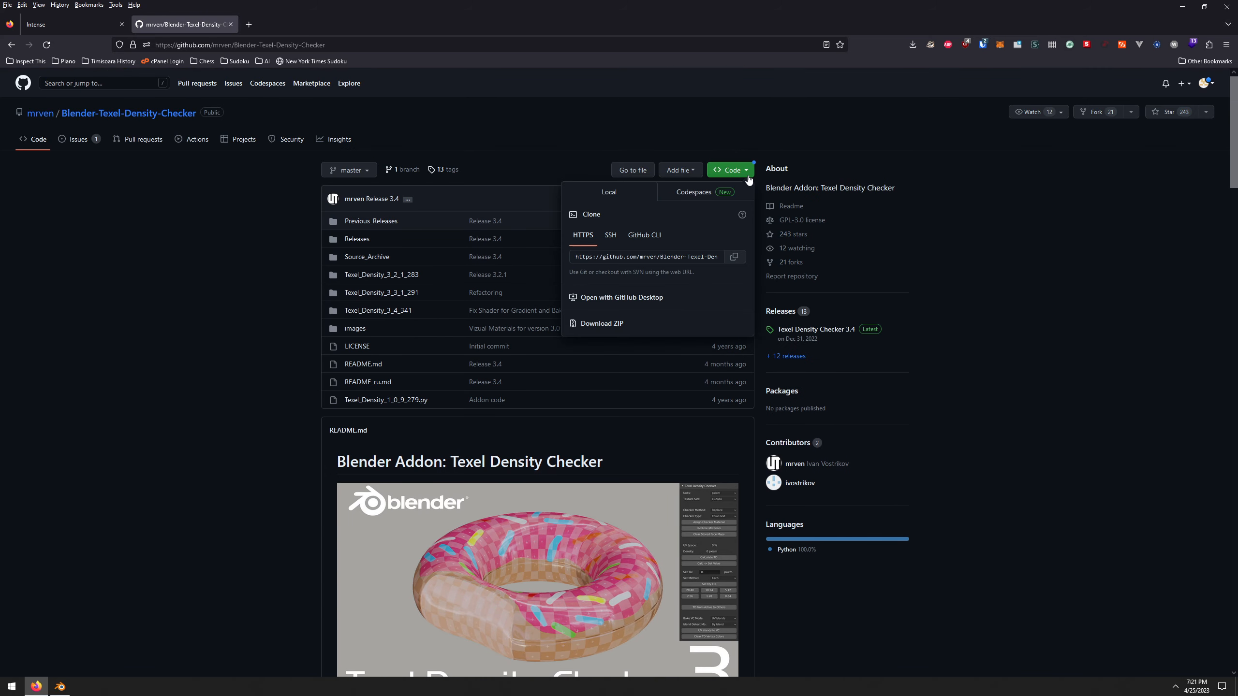
pyautogui.click(576, 323)
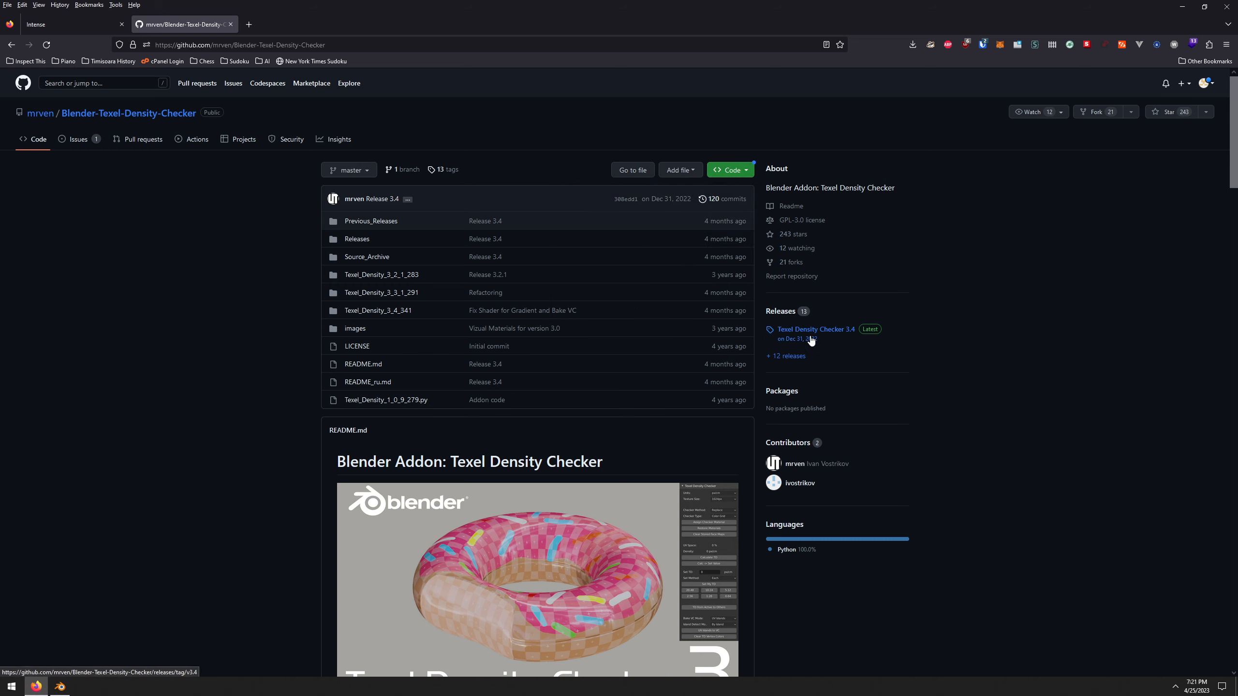
pyautogui.click(855, 339)
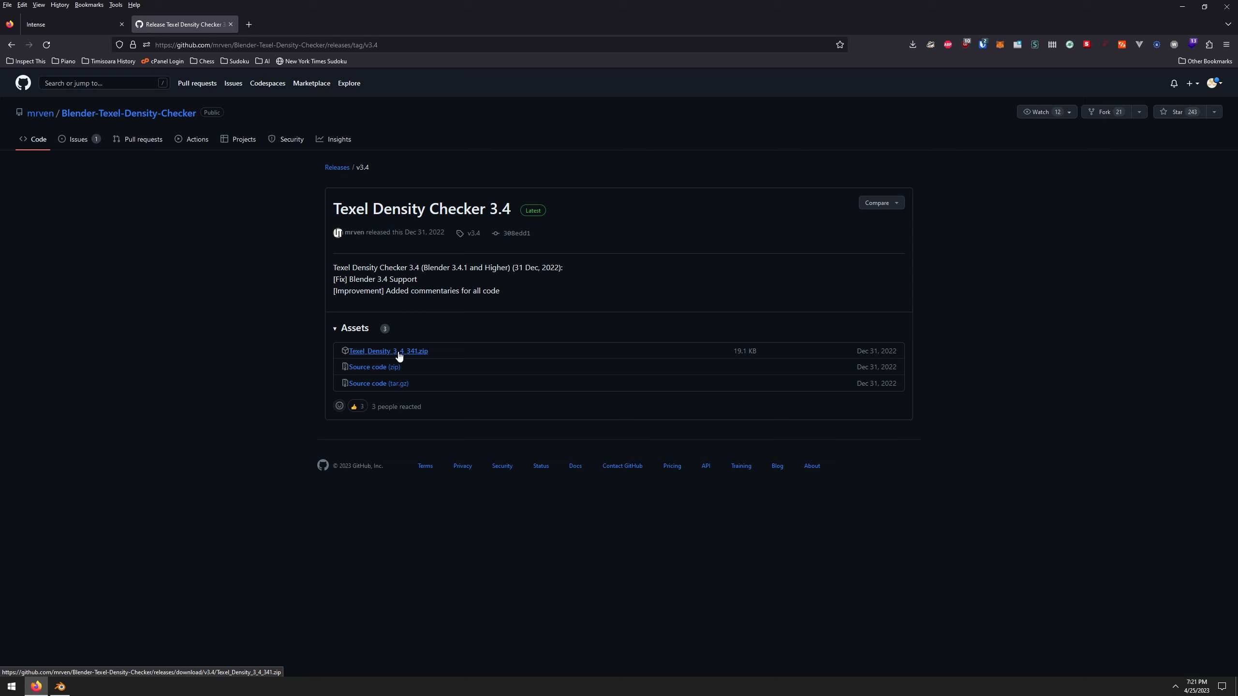
pyautogui.click(423, 352)
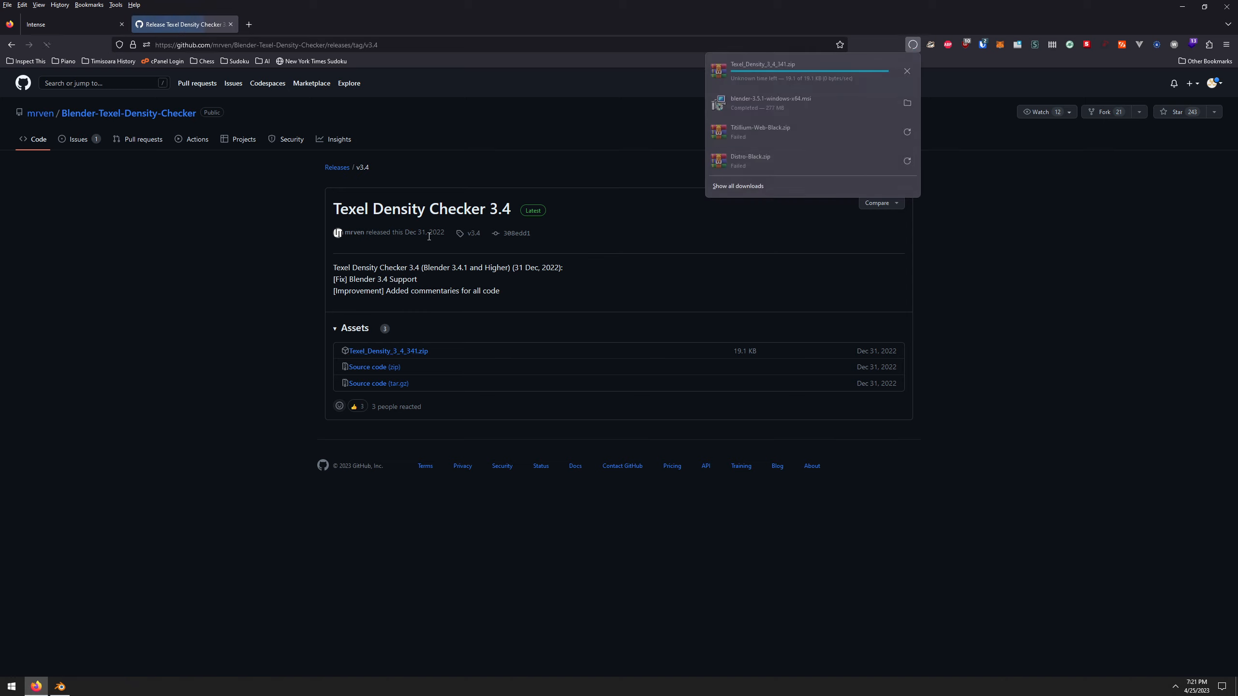
pyautogui.click(907, 71)
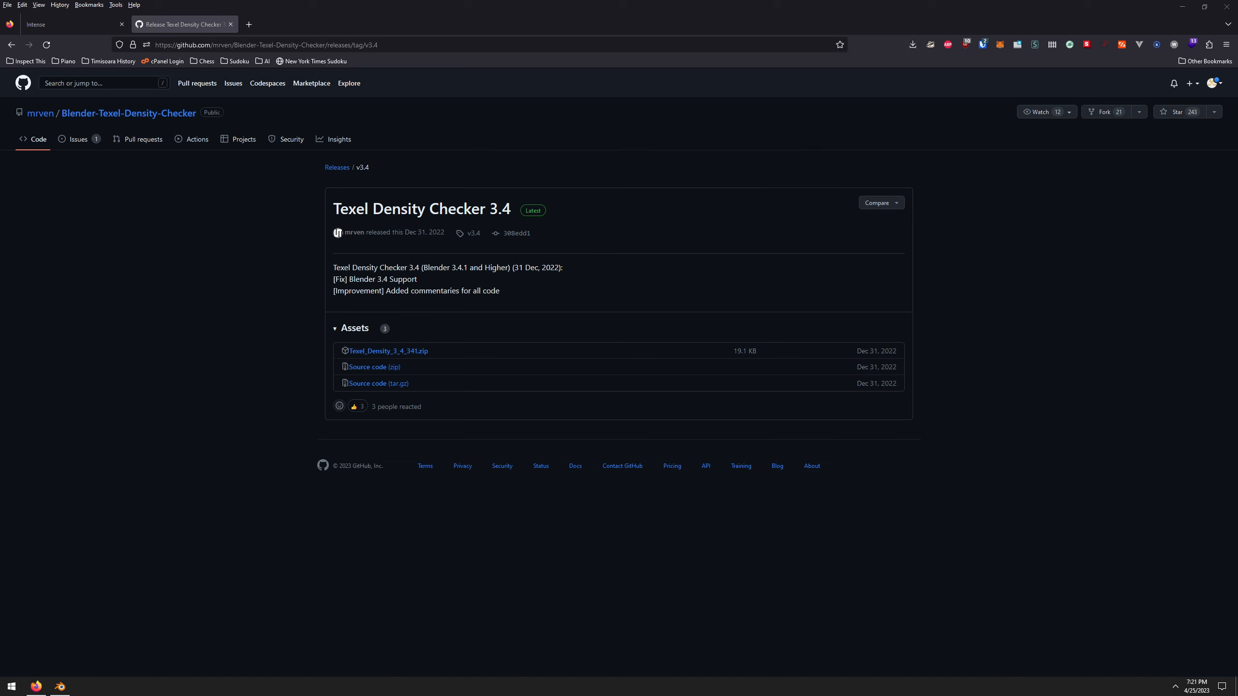
# - Reveal the desktop, move the downloaded Texel_Density_3_4_341 archive to the empty area below the central folders, and switch back to Blender
pyautogui.click(1181, 7)
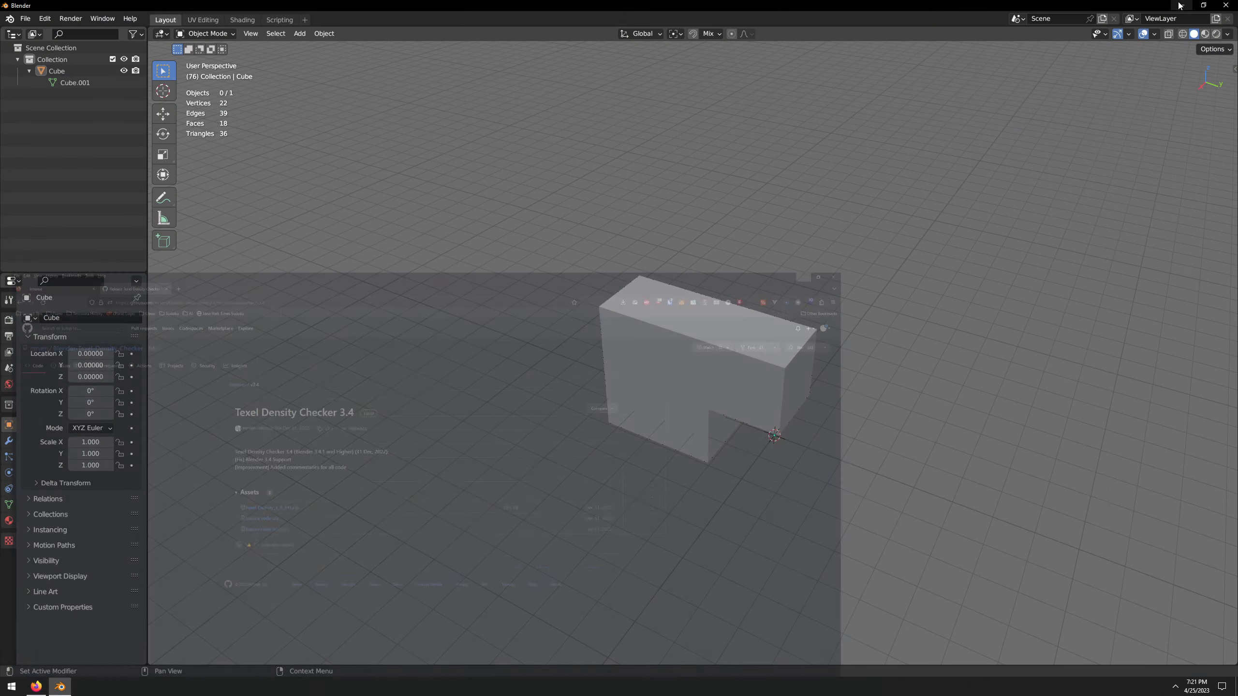
pyautogui.click(1179, 6)
pyautogui.moveTo(14, 600); pyautogui.dragTo(403, 463)
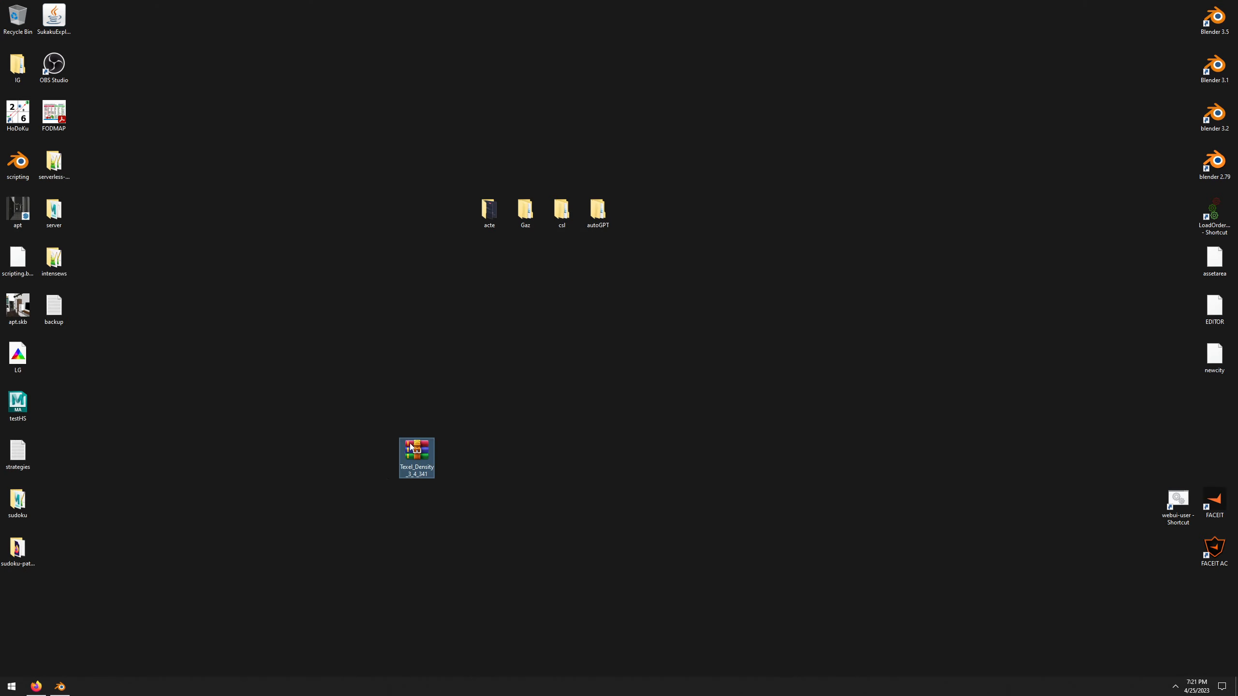
pyautogui.click(60, 687)
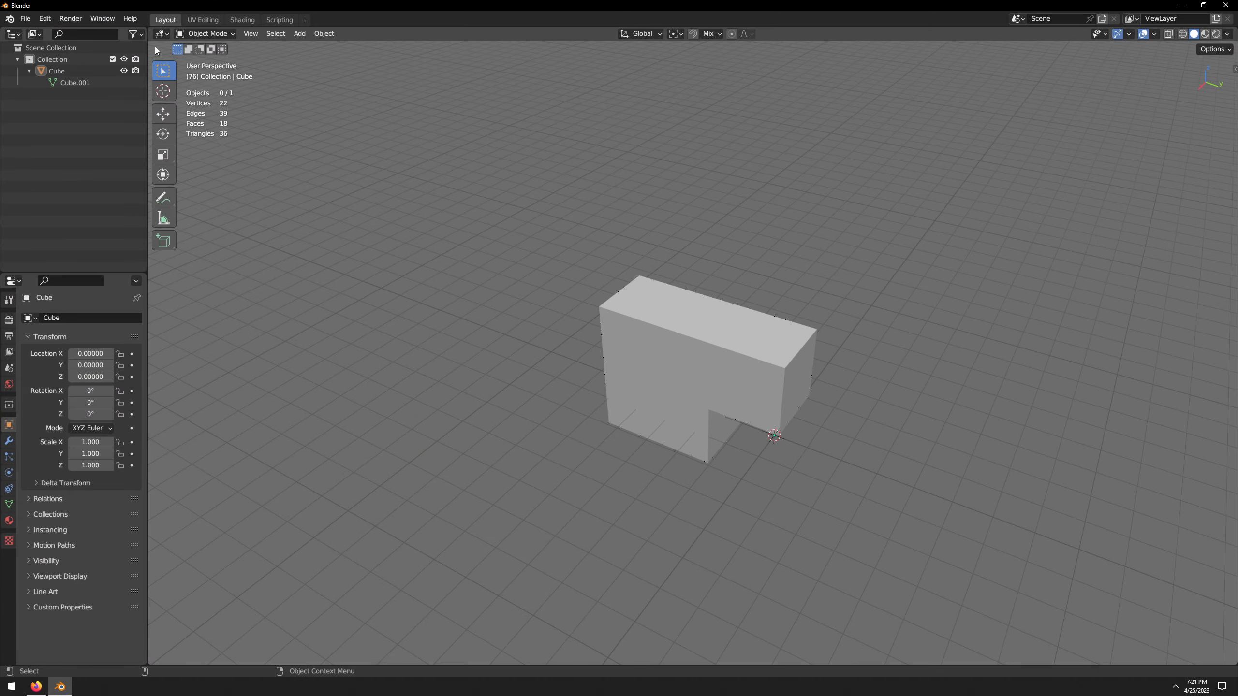
# - Install the Texel Density Checker add-on from the Texel_Density_3_4_341 zip on the desktop, enable it, and close Preferences
pyautogui.click(44, 19)
pyautogui.click(73, 181)
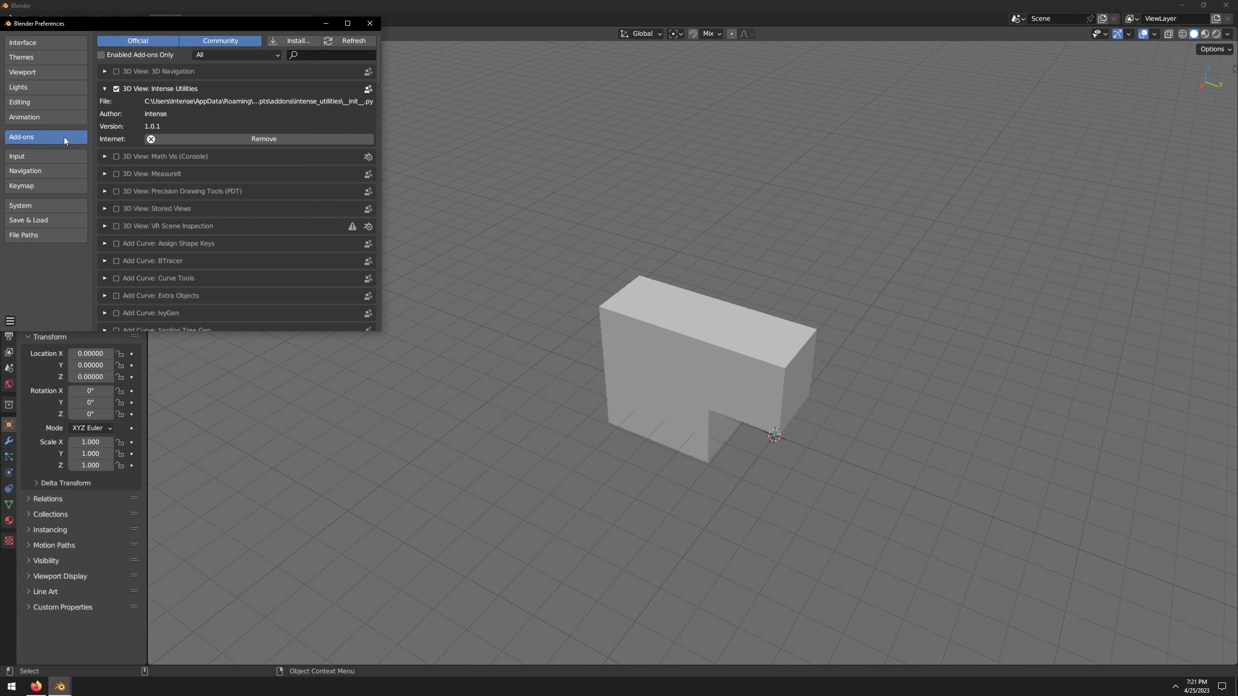
pyautogui.click(308, 41)
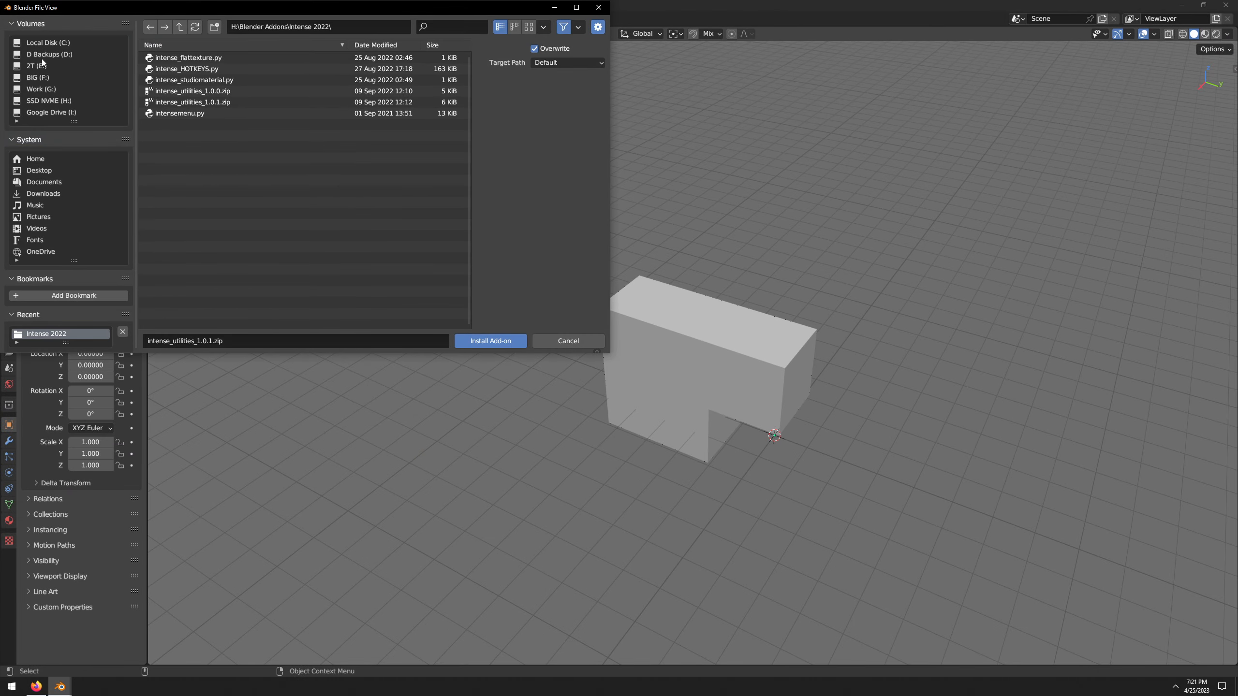
pyautogui.click(41, 170)
pyautogui.doubleClick(195, 169)
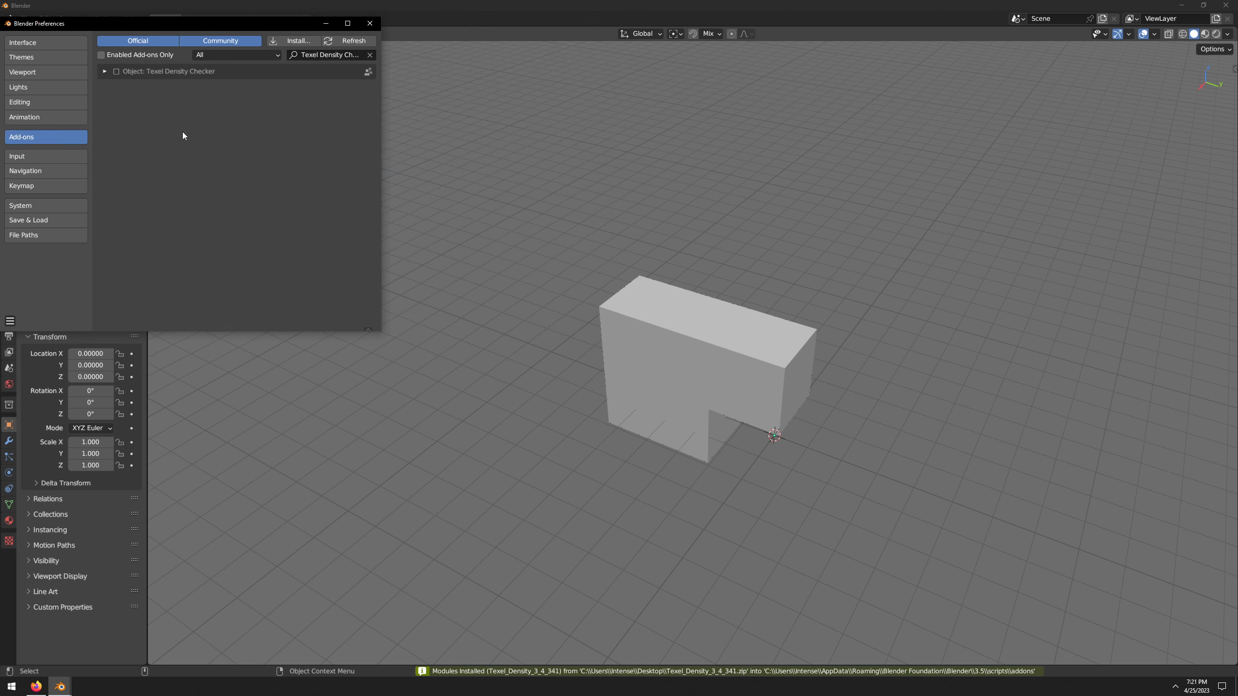
pyautogui.click(116, 72)
pyautogui.click(363, 26)
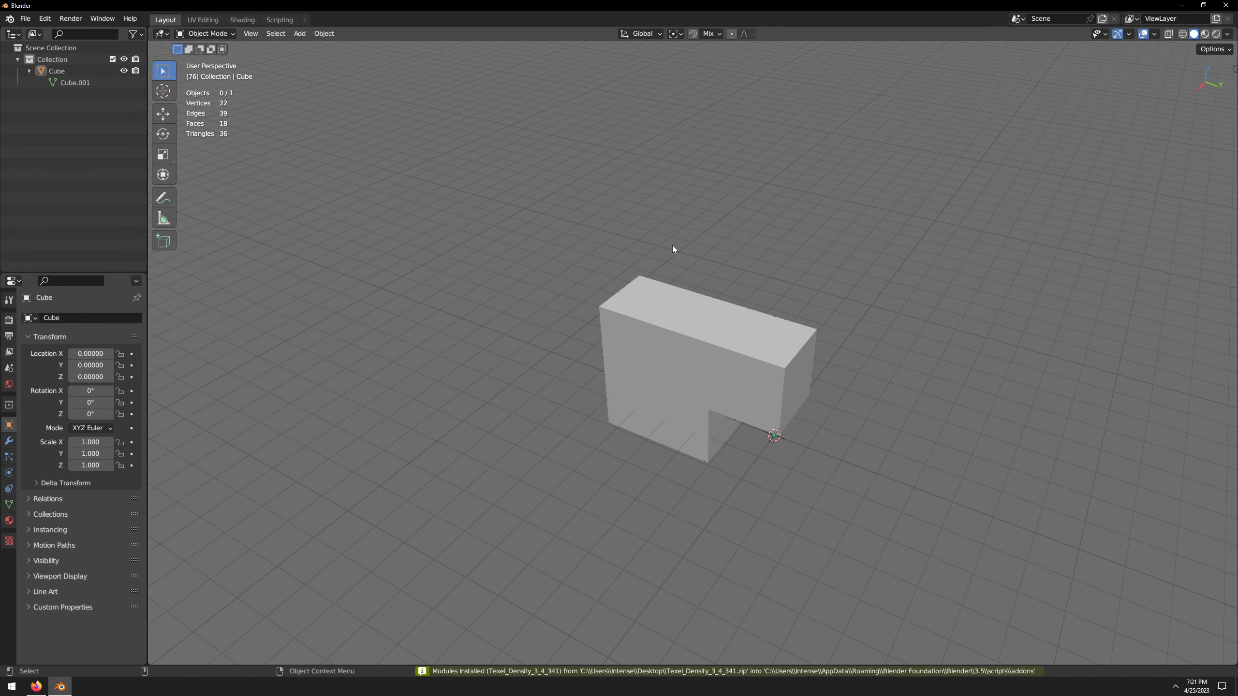
# - Put the cube in Edit Mode, switch to the UV Editing workspace, and show the Texel Density Checker panel in the UV editor
pyautogui.click(638, 309)
pyautogui.press('Tab')
pyautogui.click(203, 19)
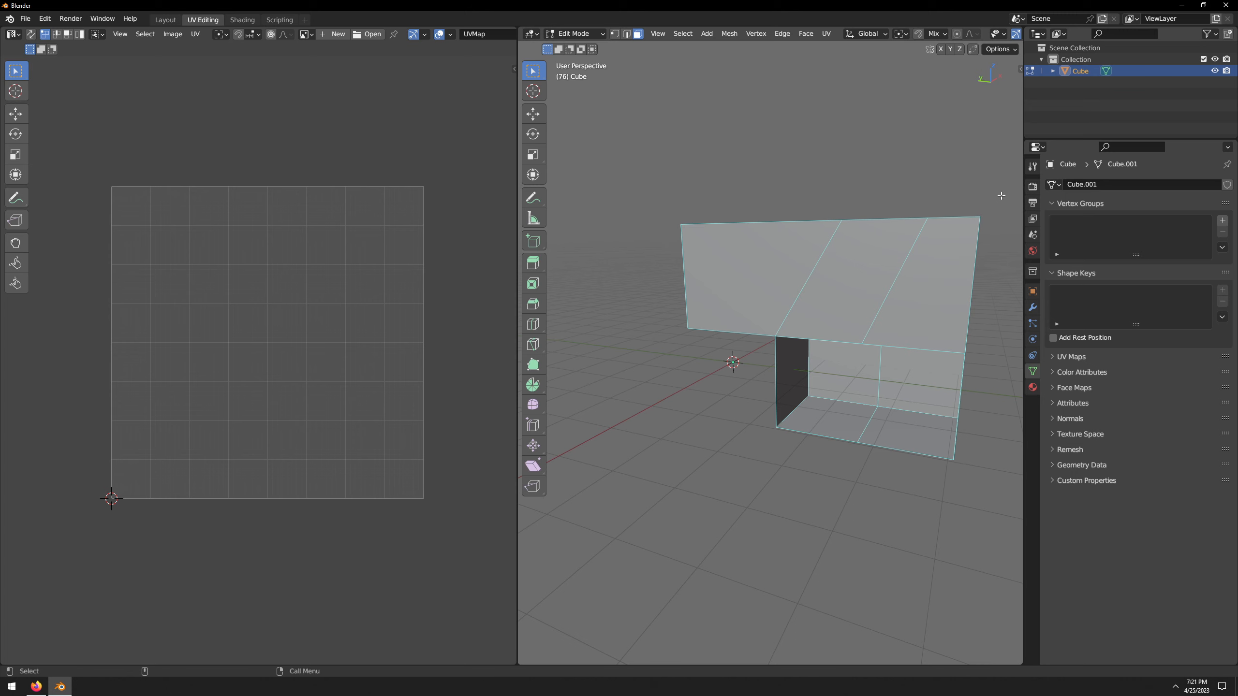
pyautogui.hotkey('ctrl', 'alt', 'q')
pyautogui.hotkey('ctrl', 'alt', 'q')
pyautogui.press('m')
pyautogui.click(512, 69)
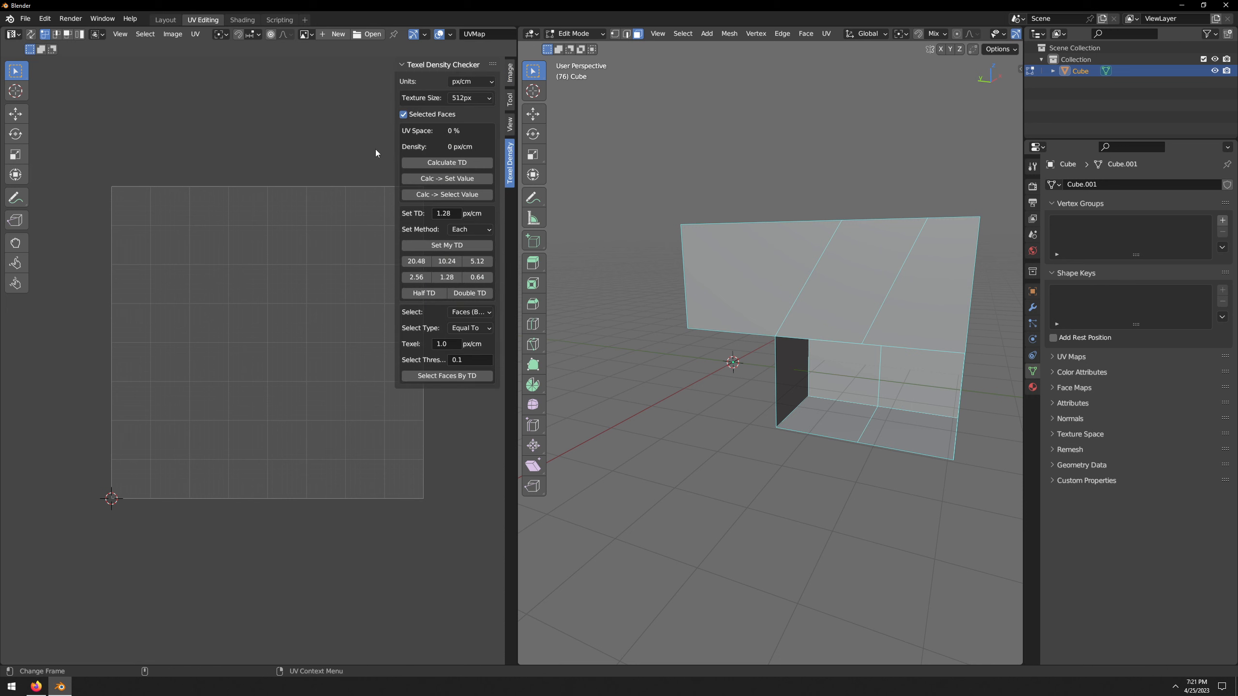
# - Return to the Layout workspace and reopen the add-on preferences with the search filter cleared, in a larger, centred window
pyautogui.click(45, 20)
pyautogui.click(165, 19)
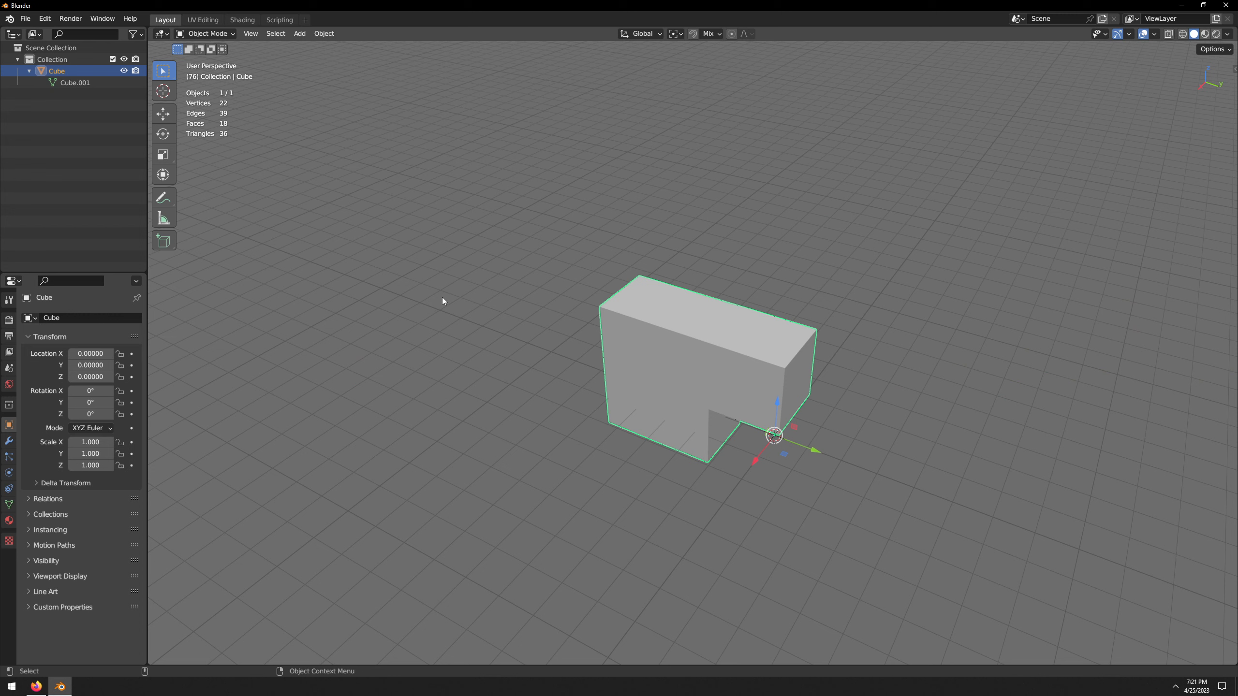
pyautogui.click(45, 18)
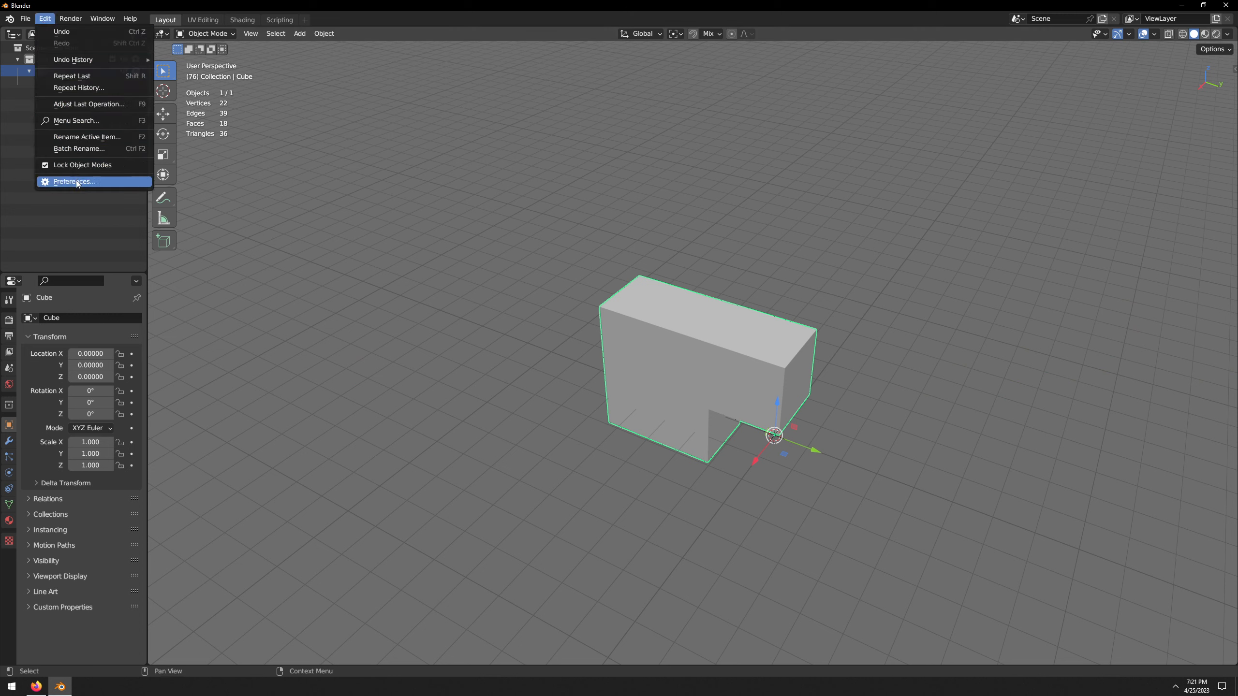
pyautogui.click(73, 183)
pyautogui.click(371, 55)
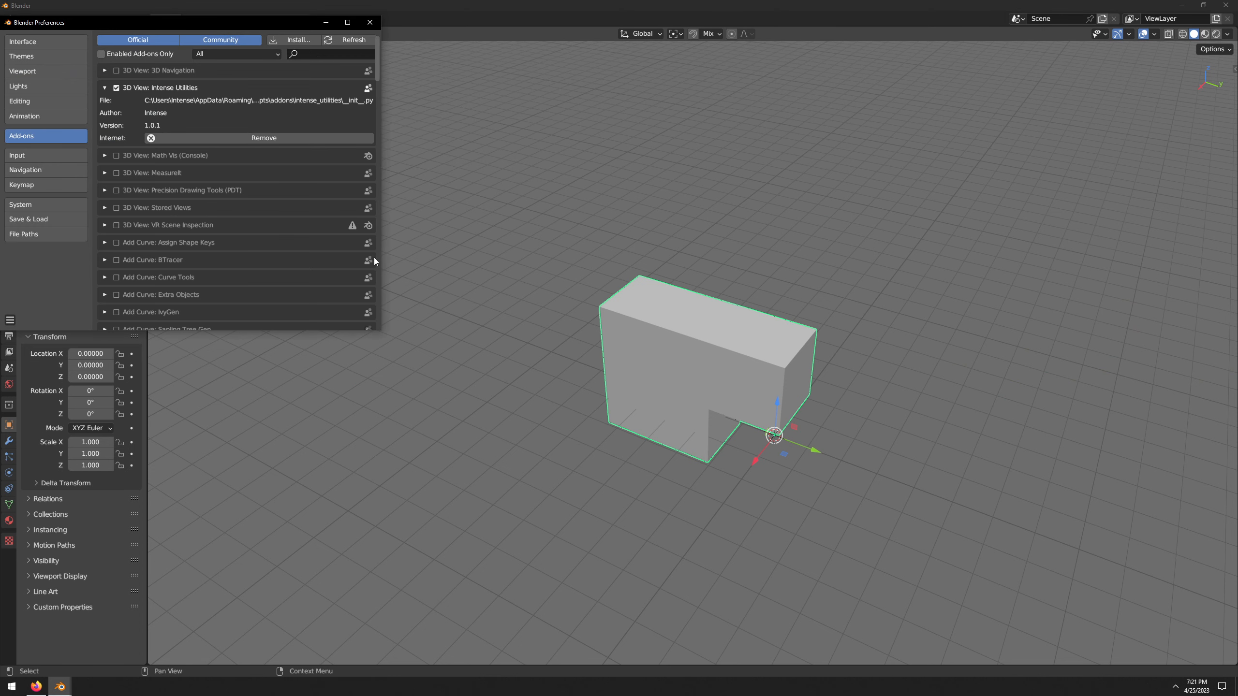
pyautogui.moveTo(380, 329); pyautogui.dragTo(614, 457)
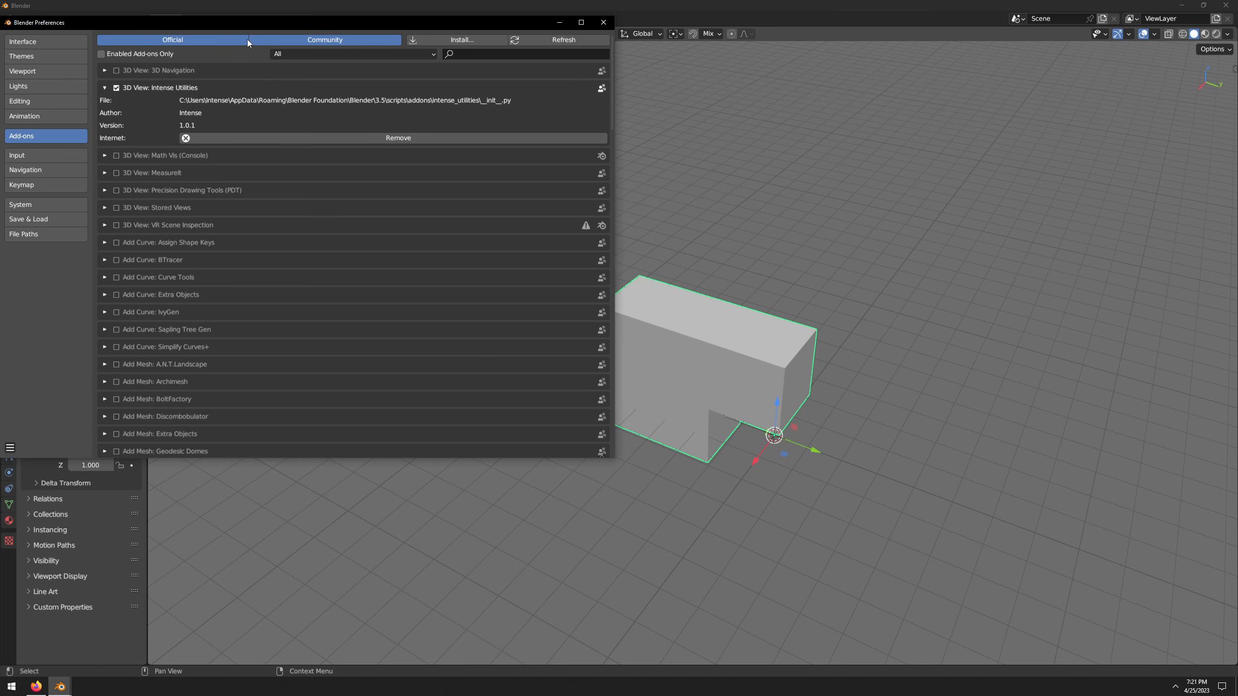
pyautogui.moveTo(257, 26); pyautogui.dragTo(546, 77)
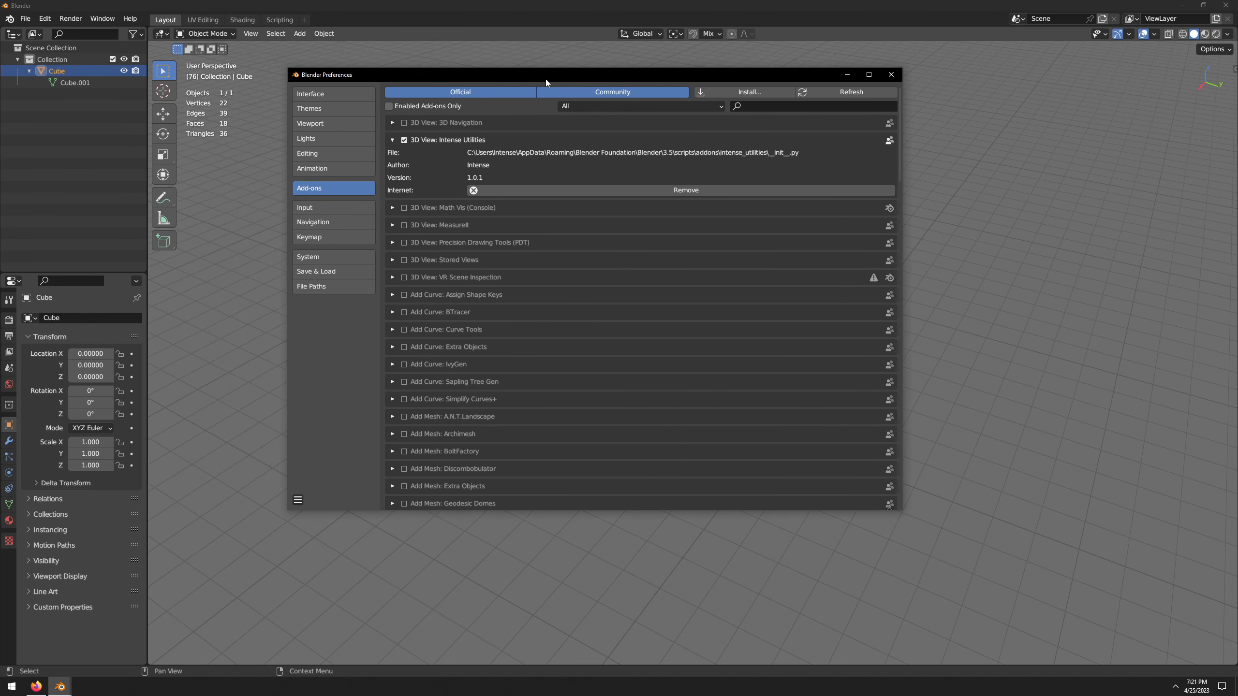
# - Find the Mesh: F2 add-on by searching for "F2", enable it, and review its details
pyautogui.click(770, 107)
pyautogui.write('F2')
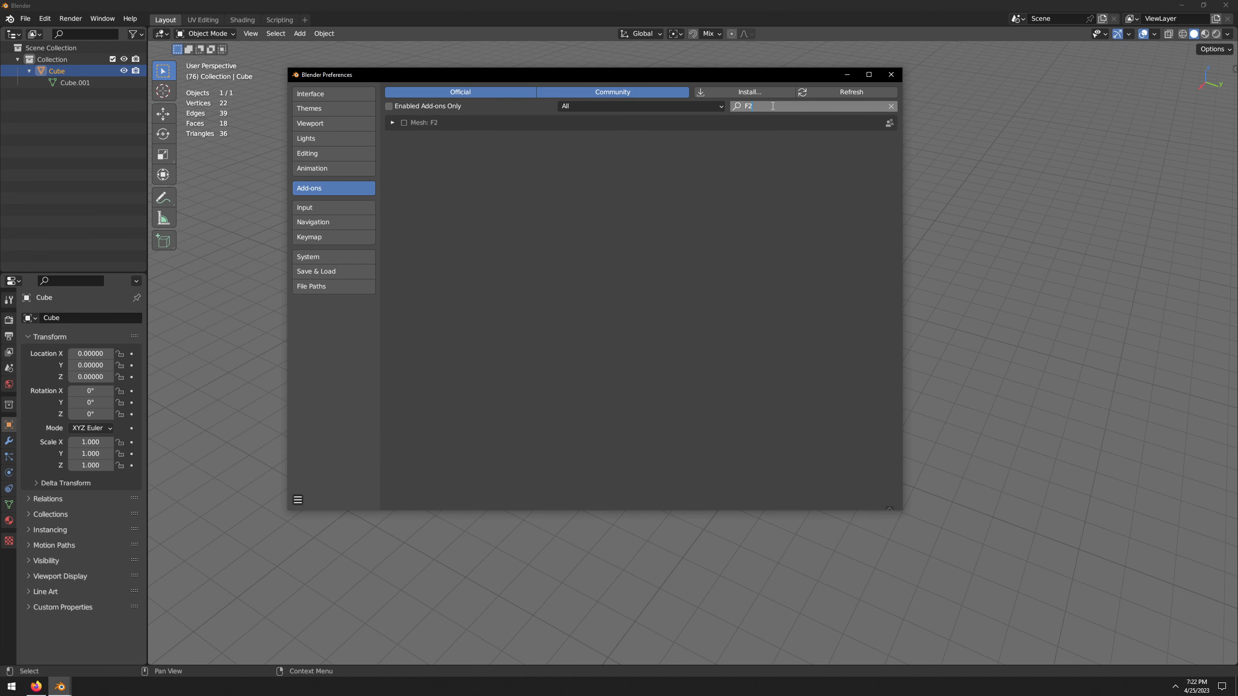
pyautogui.click(404, 123)
pyautogui.click(392, 123)
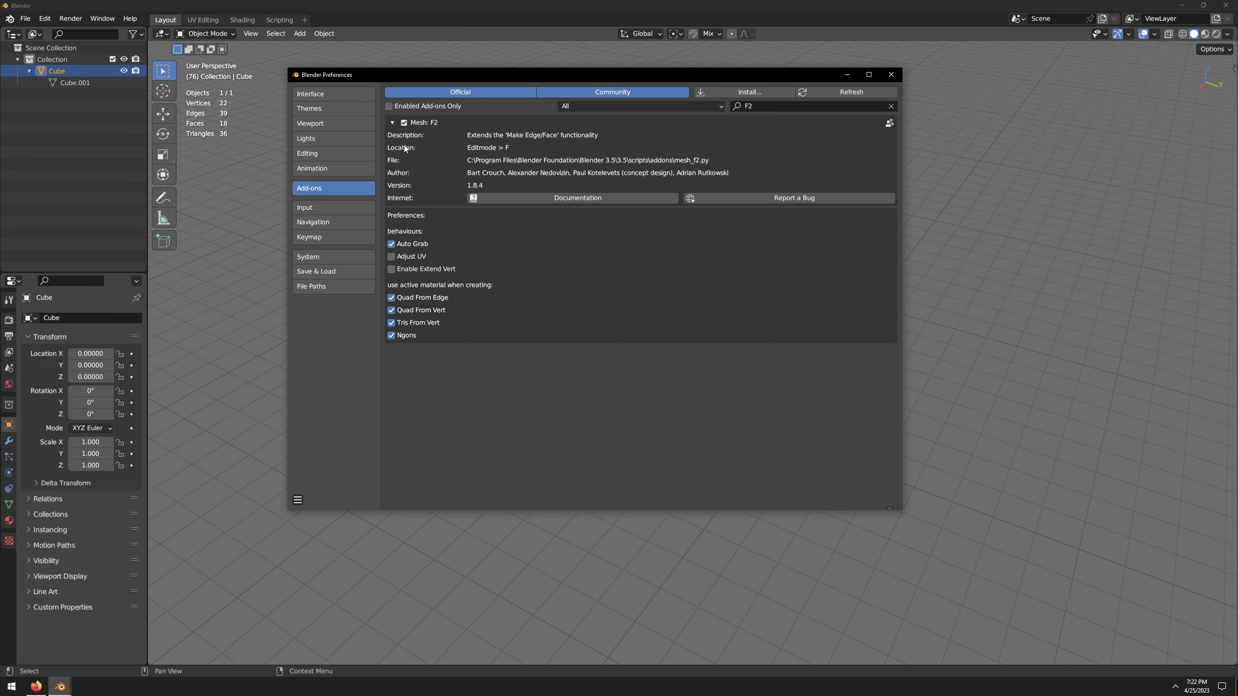
pyautogui.click(393, 122)
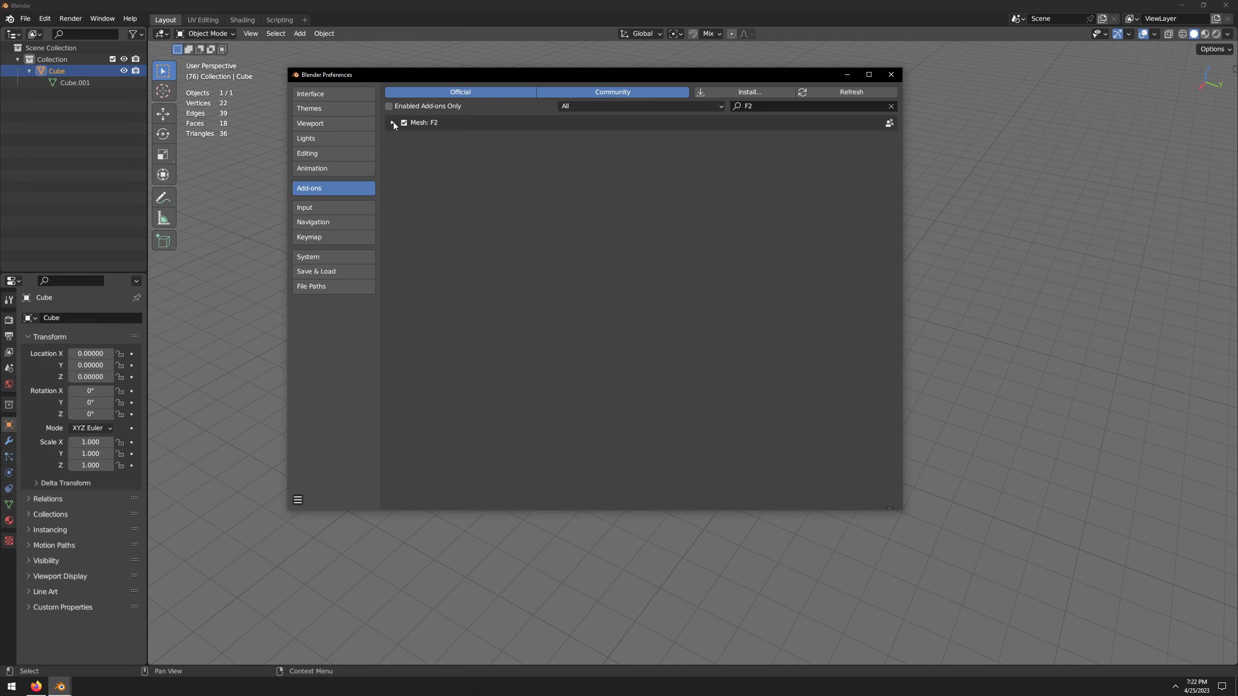
# - Search the add-ons for "loopt", enable Mesh: LoopTools, and expand its details
pyautogui.click(827, 104)
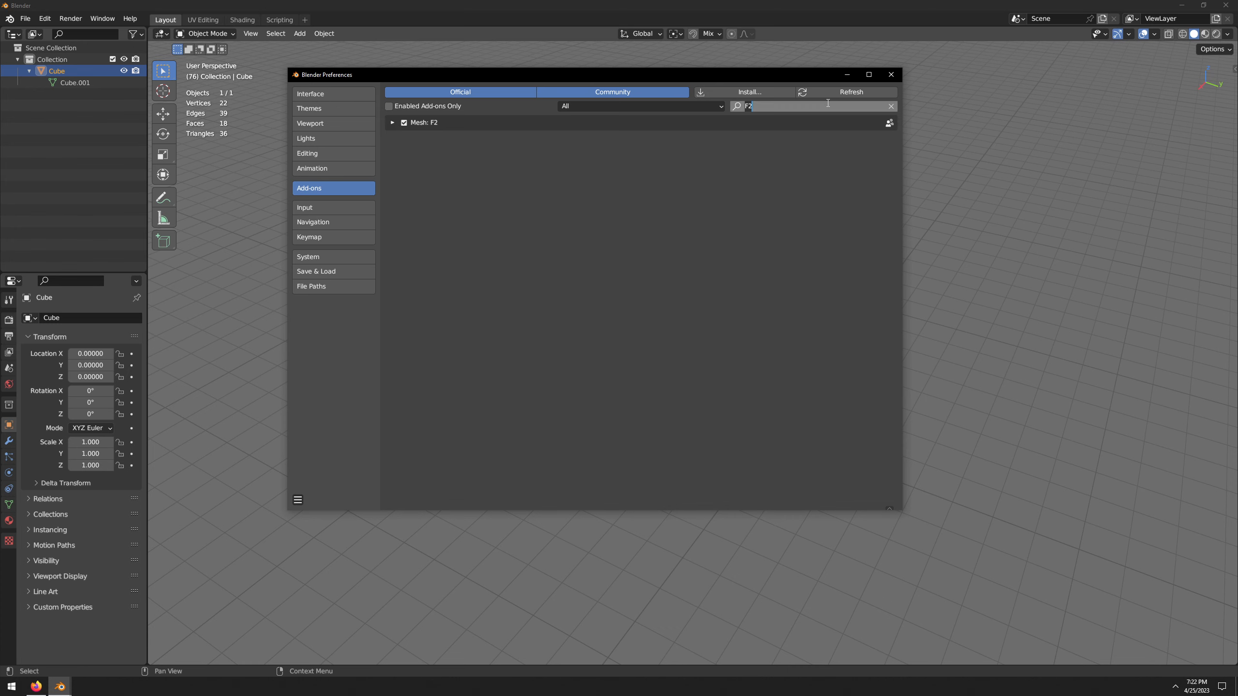
pyautogui.write('loopt')
pyautogui.click(403, 123)
pyautogui.click(392, 123)
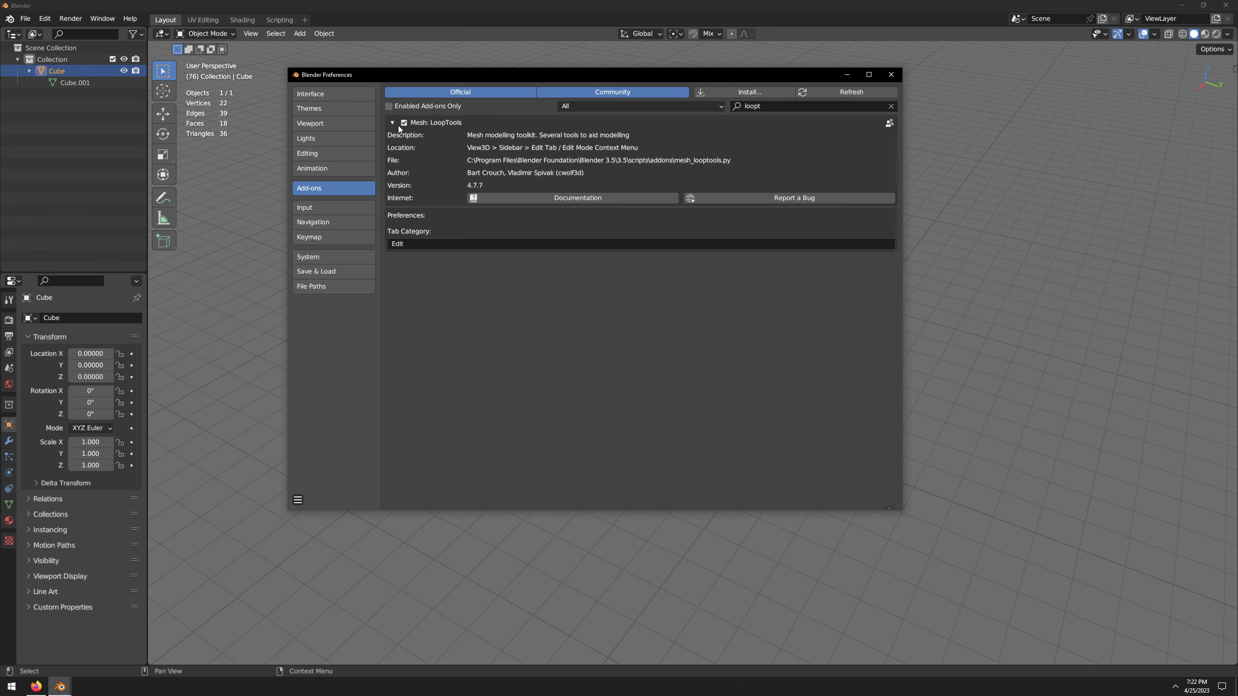
# - Search the add-ons for "node", enable Node: Node Wrangler, and expand its details
pyautogui.click(774, 108)
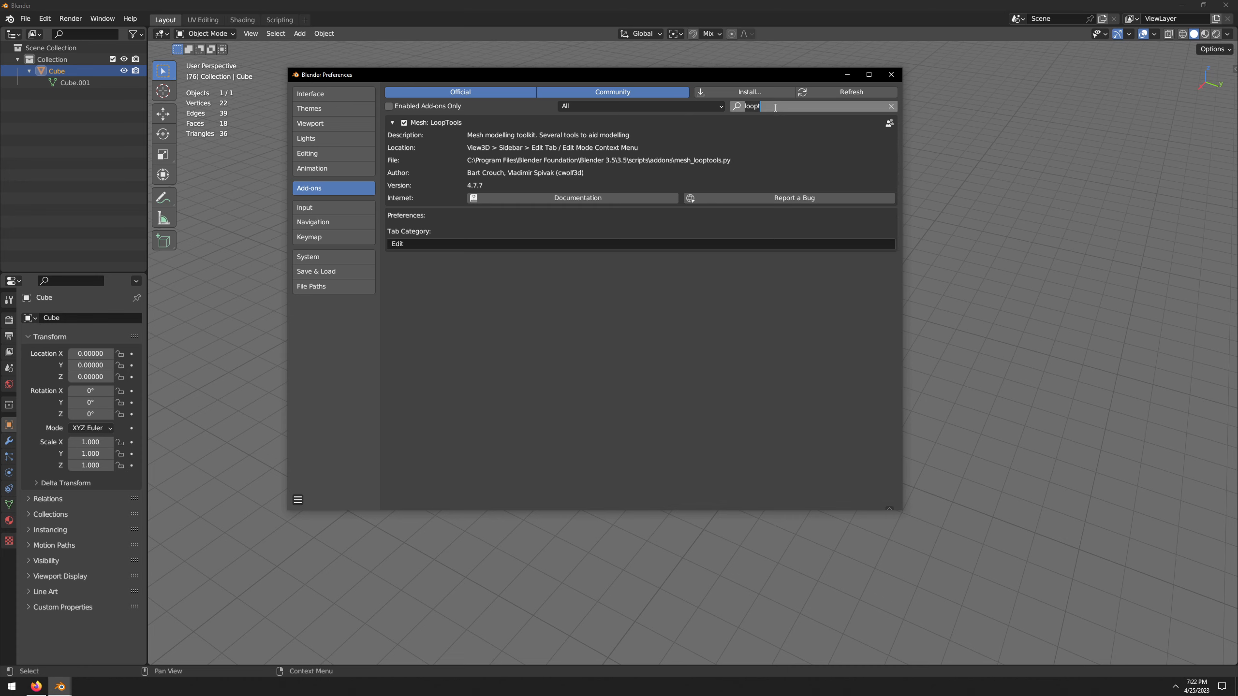
pyautogui.write('node')
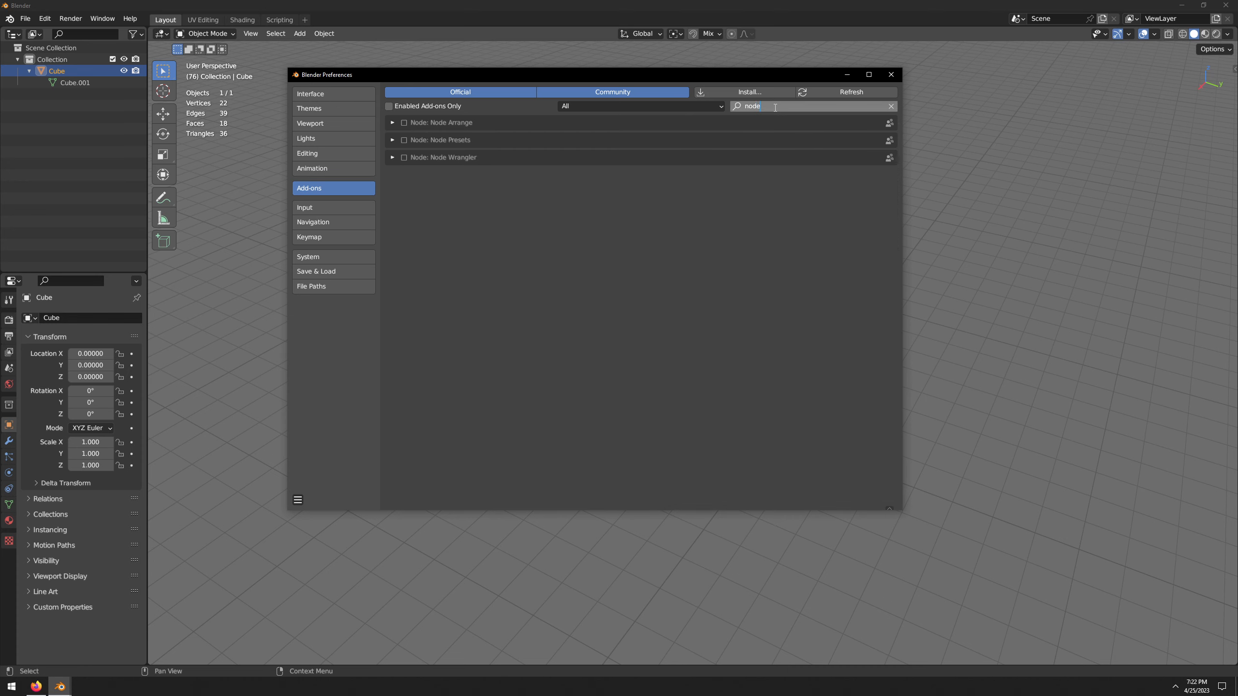
pyautogui.write('wra')
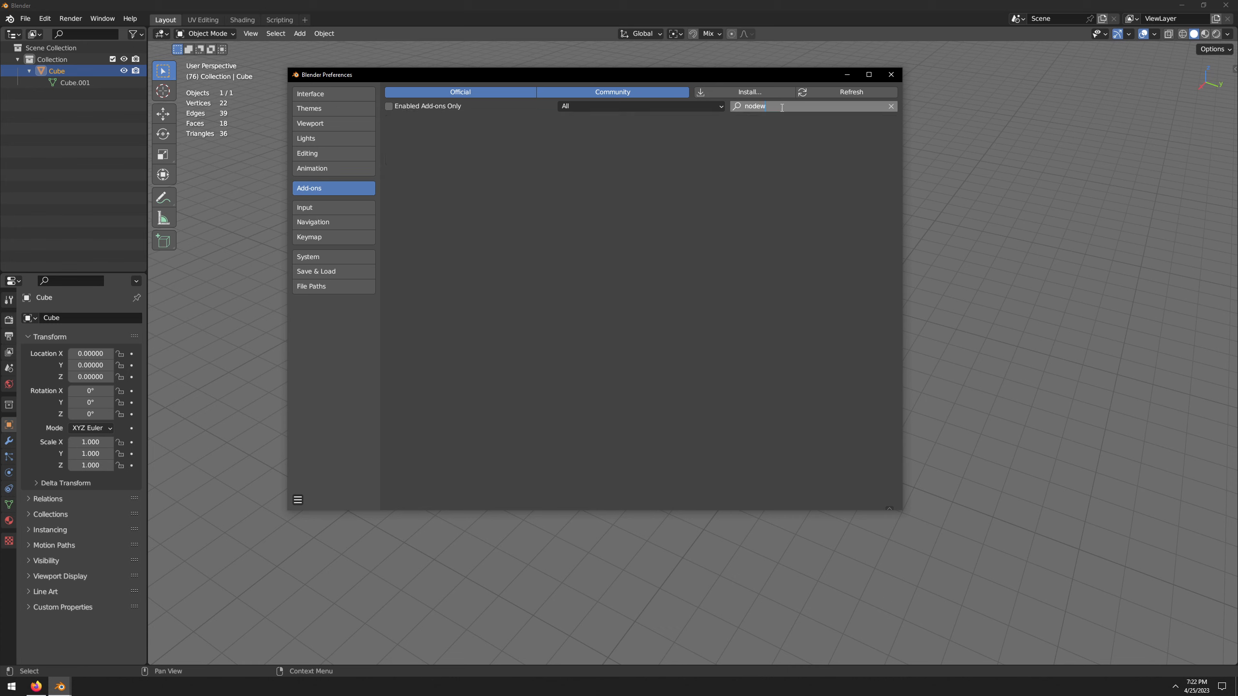
pyautogui.press('BackSpace')
pyautogui.click(400, 158)
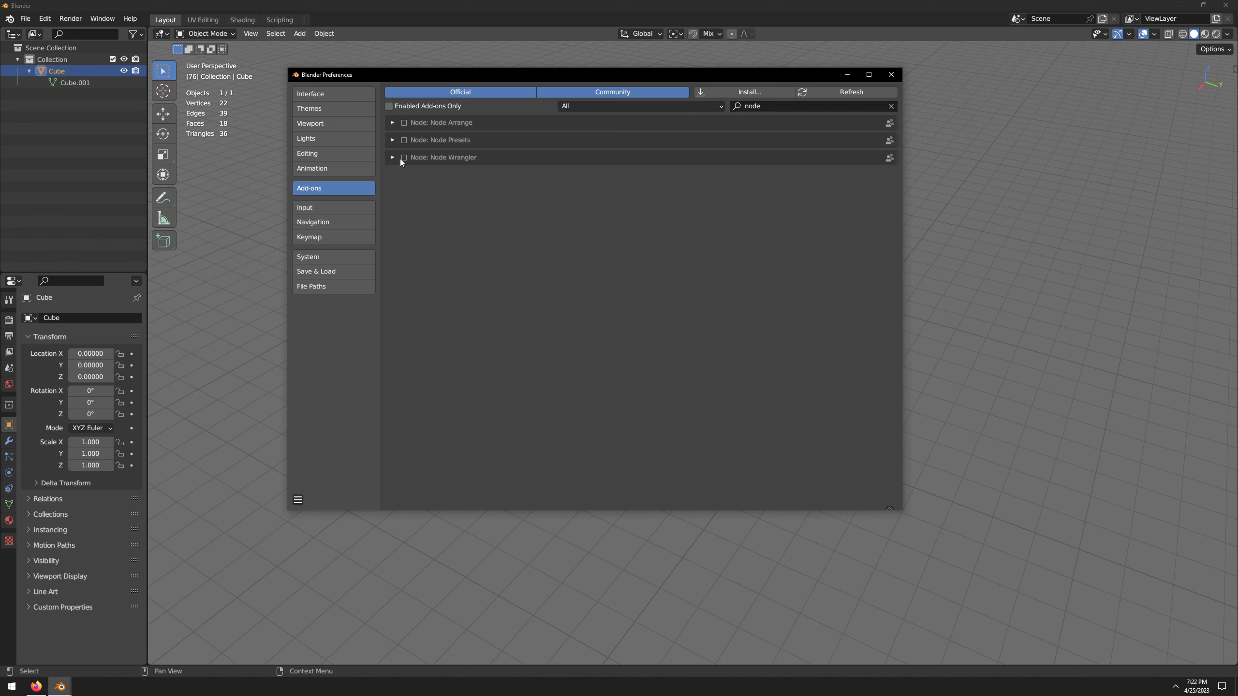
pyautogui.click(403, 157)
pyautogui.click(393, 158)
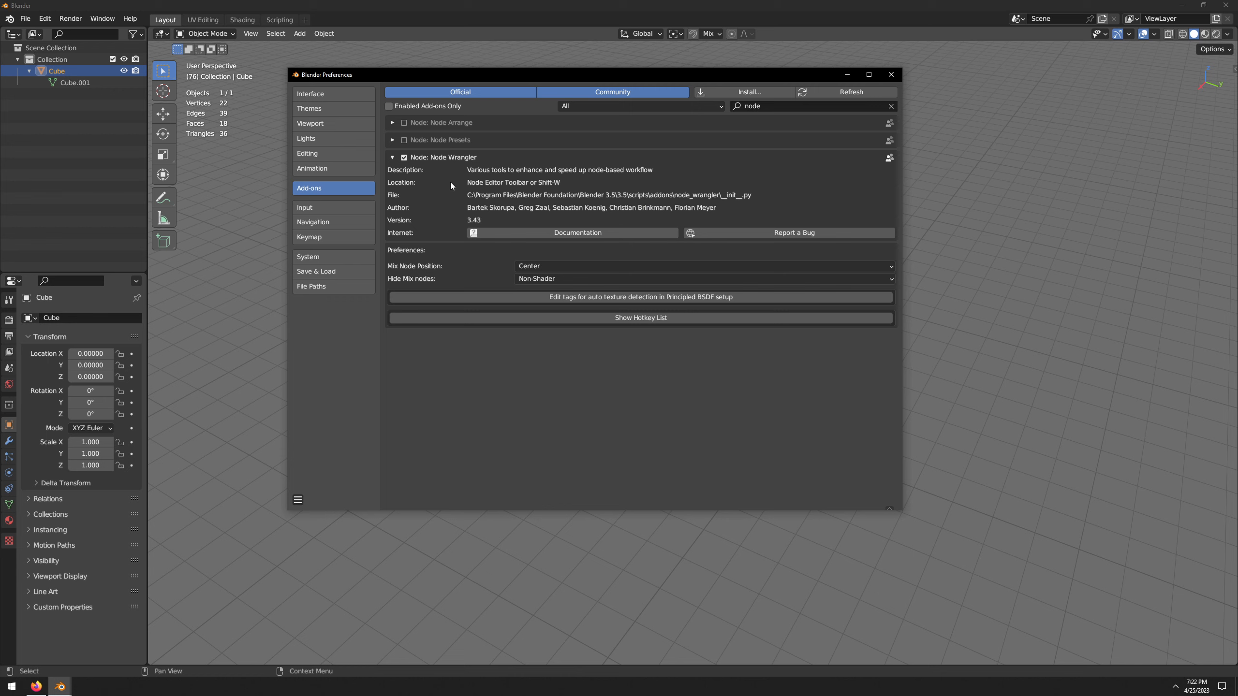
# - Save the preferences and close the Preferences window
pyautogui.click(296, 502)
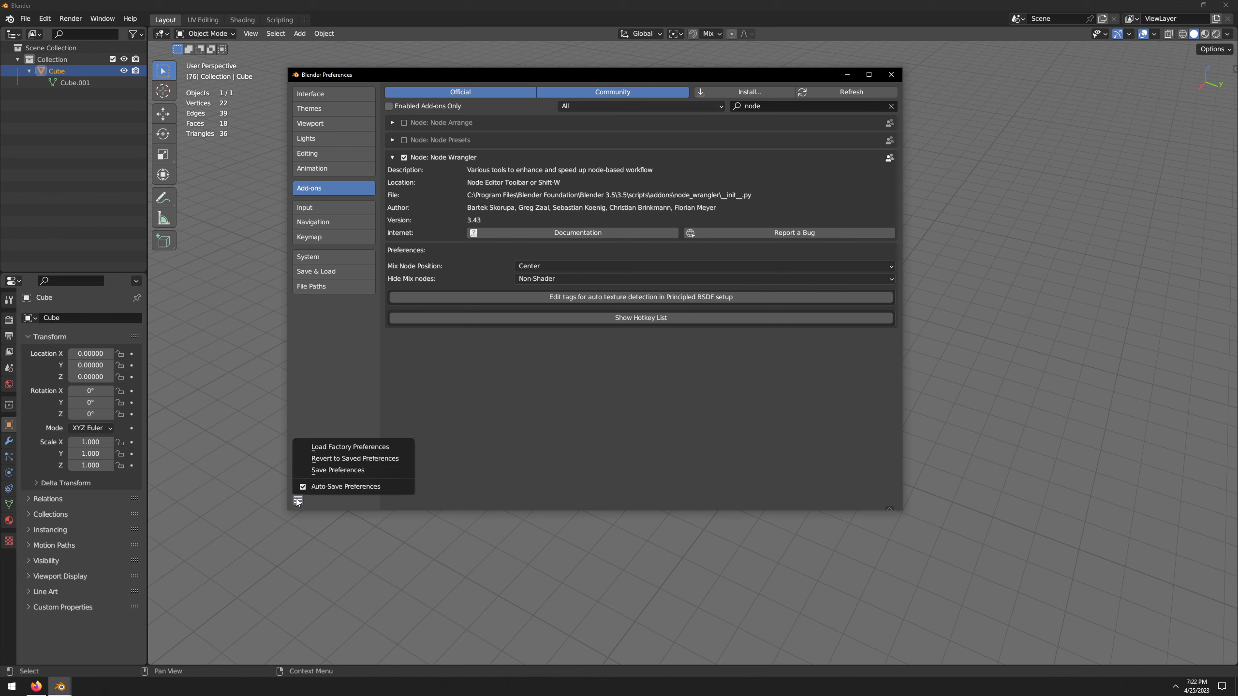
pyautogui.click(317, 471)
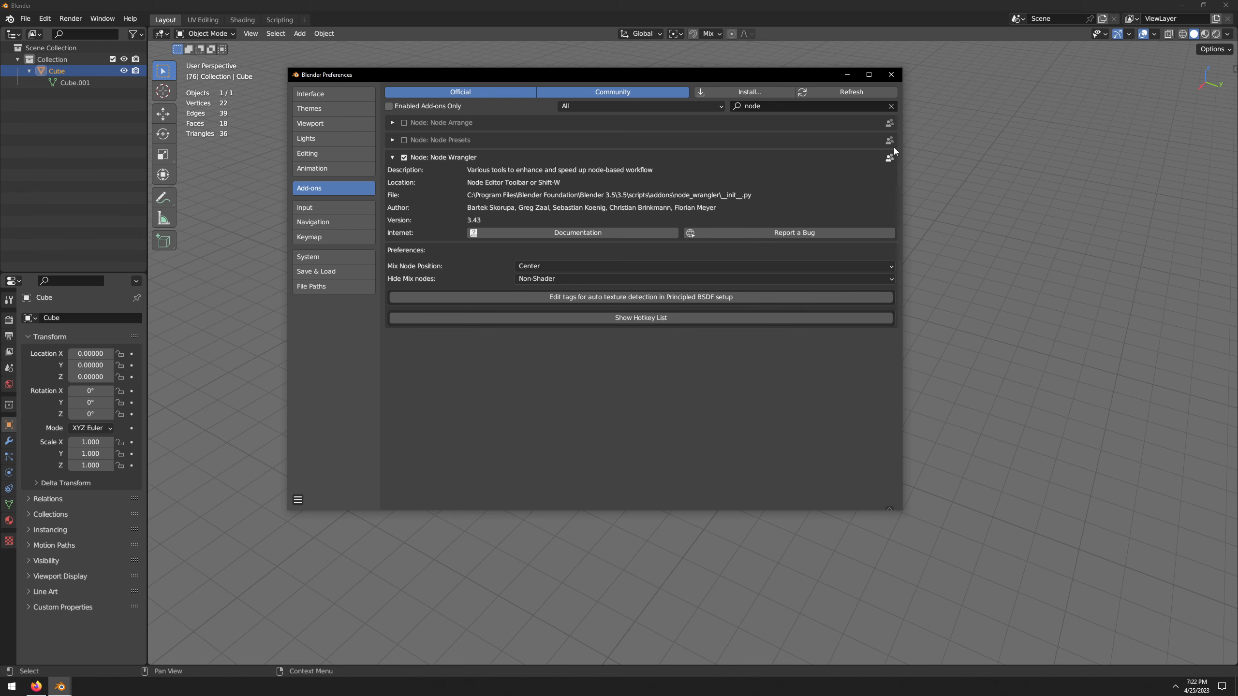
pyautogui.click(891, 74)
# - Show the Intense Utilities panel in the 3D viewport's sidebar, narrow the sidebar slightly, and apply the add-on's Solid Shading
pyautogui.click(1233, 69)
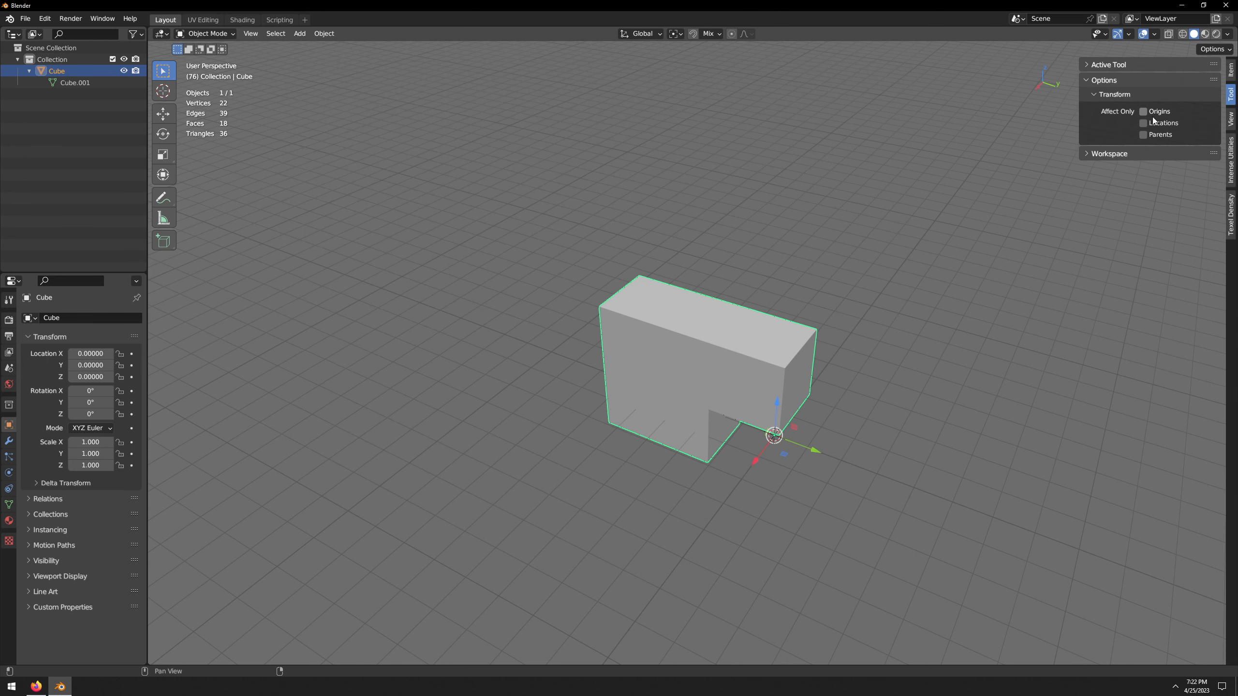
pyautogui.click(1230, 160)
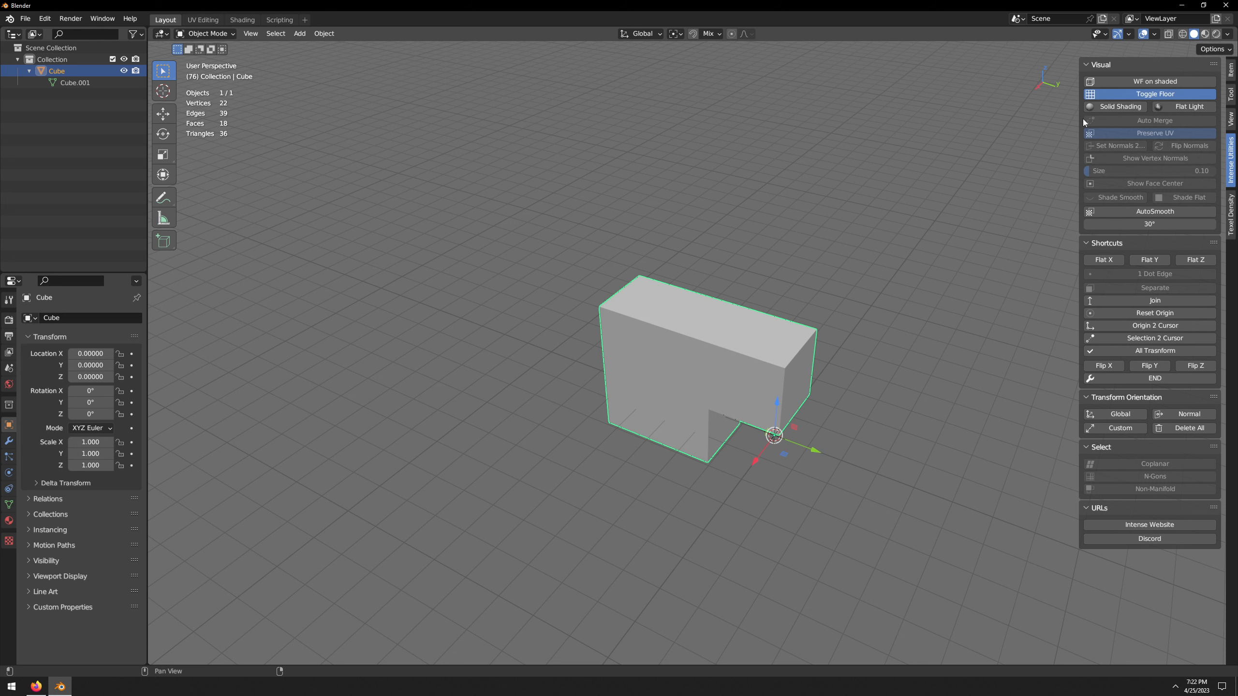
pyautogui.moveTo(1079, 120); pyautogui.dragTo(1097, 120)
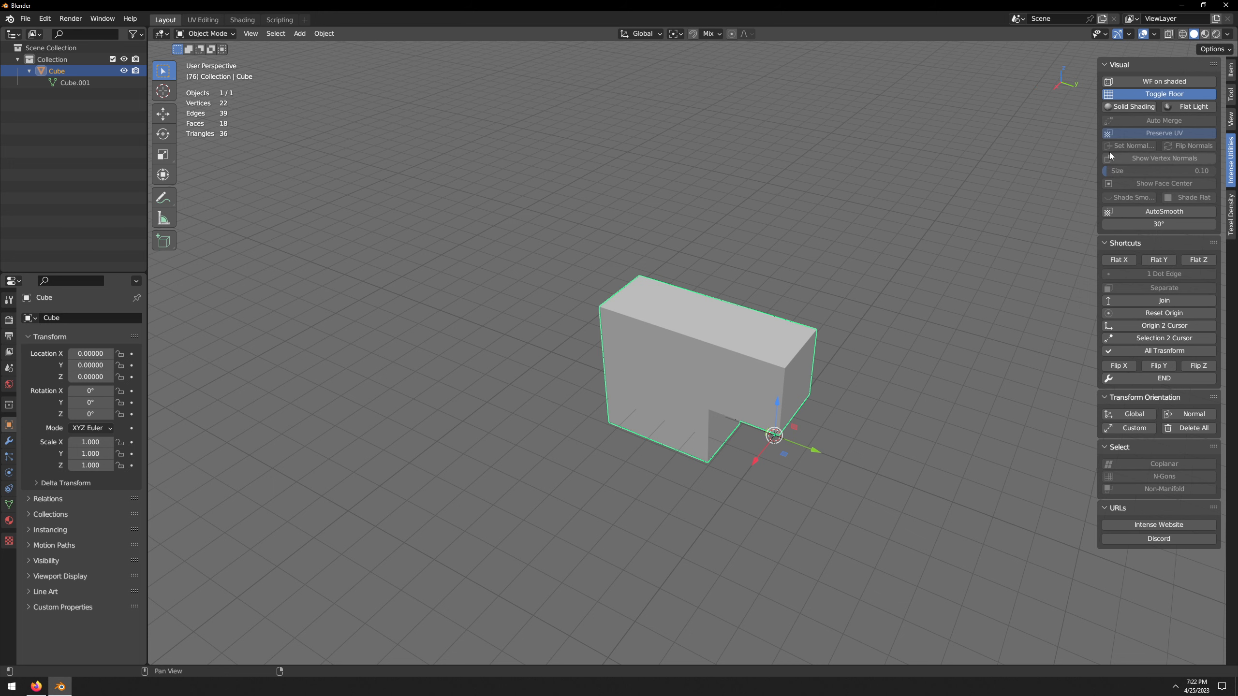
pyautogui.click(1139, 108)
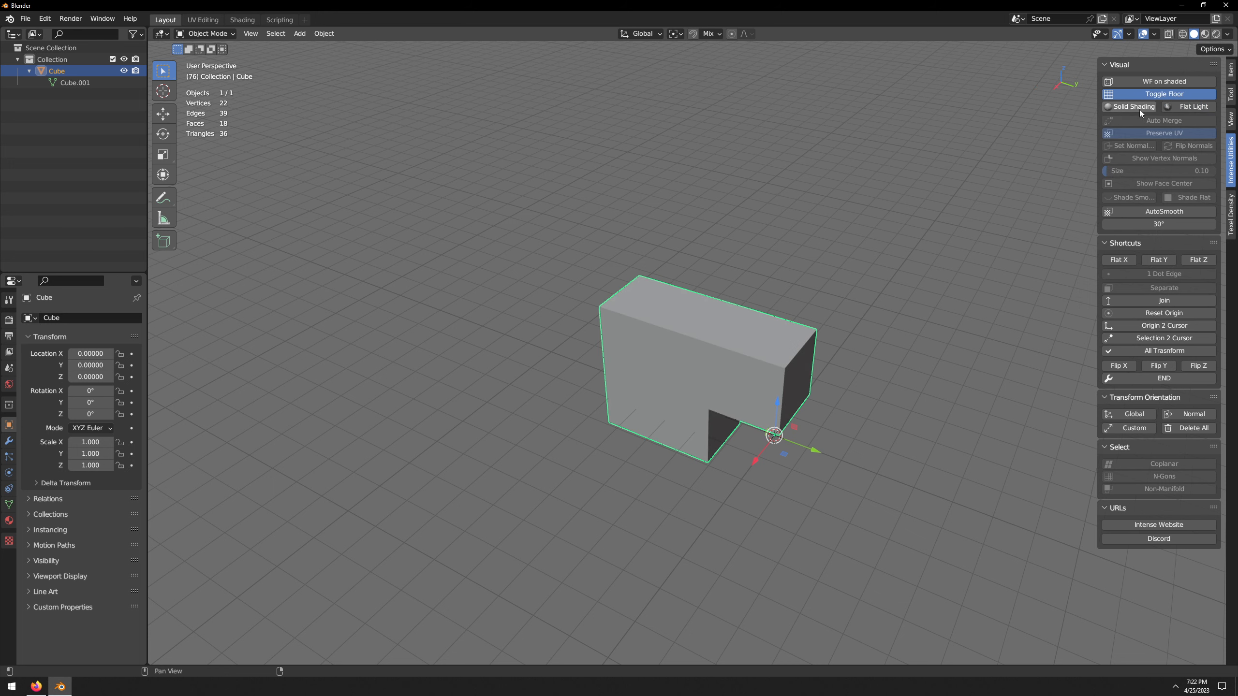
# - Toggle Intense Utilities' wireframe-on-shaded display on and back off
pyautogui.click(1166, 84)
pyautogui.click(1166, 84)
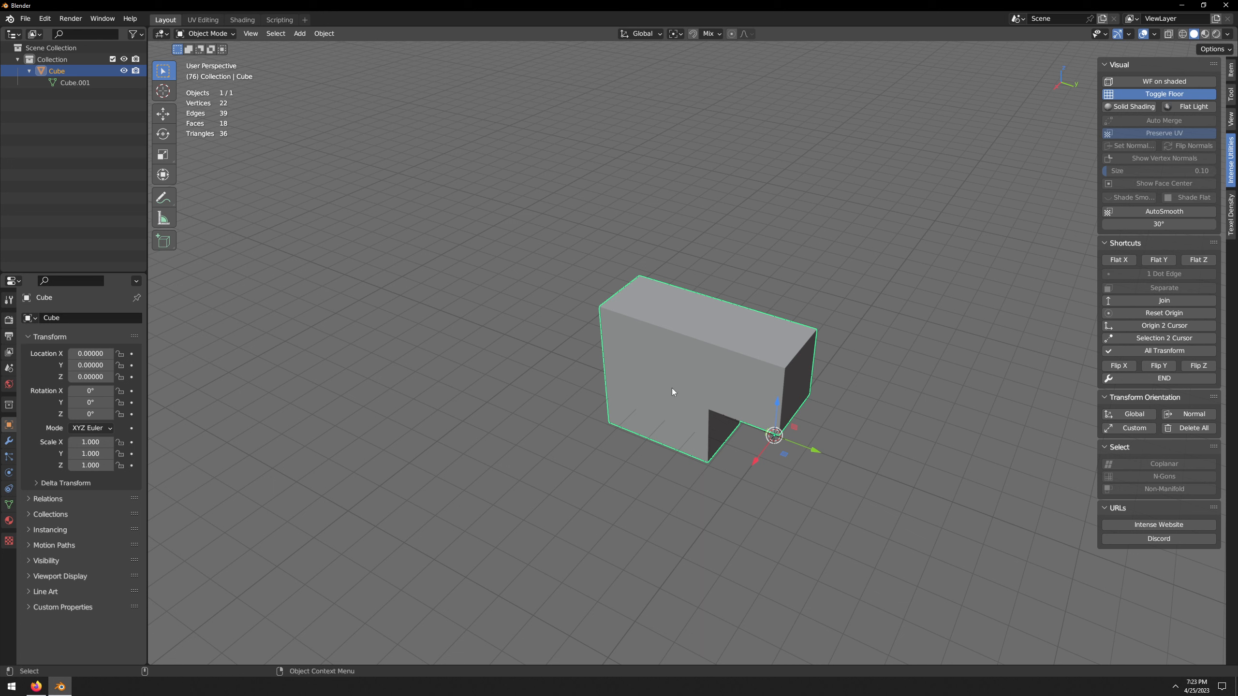
# - Save the preferences again, look through the System, Save & Load and File Paths settings, and close the Preferences window
pyautogui.click(45, 18)
pyautogui.click(73, 181)
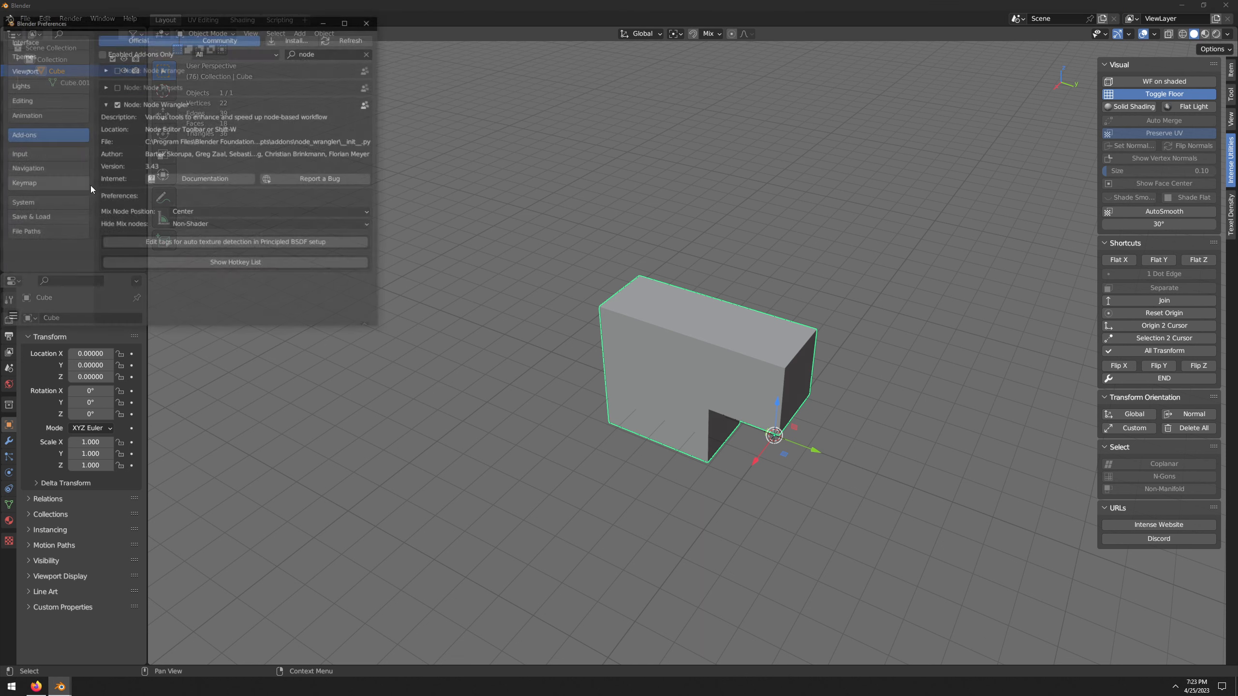
pyautogui.click(10, 318)
pyautogui.click(43, 288)
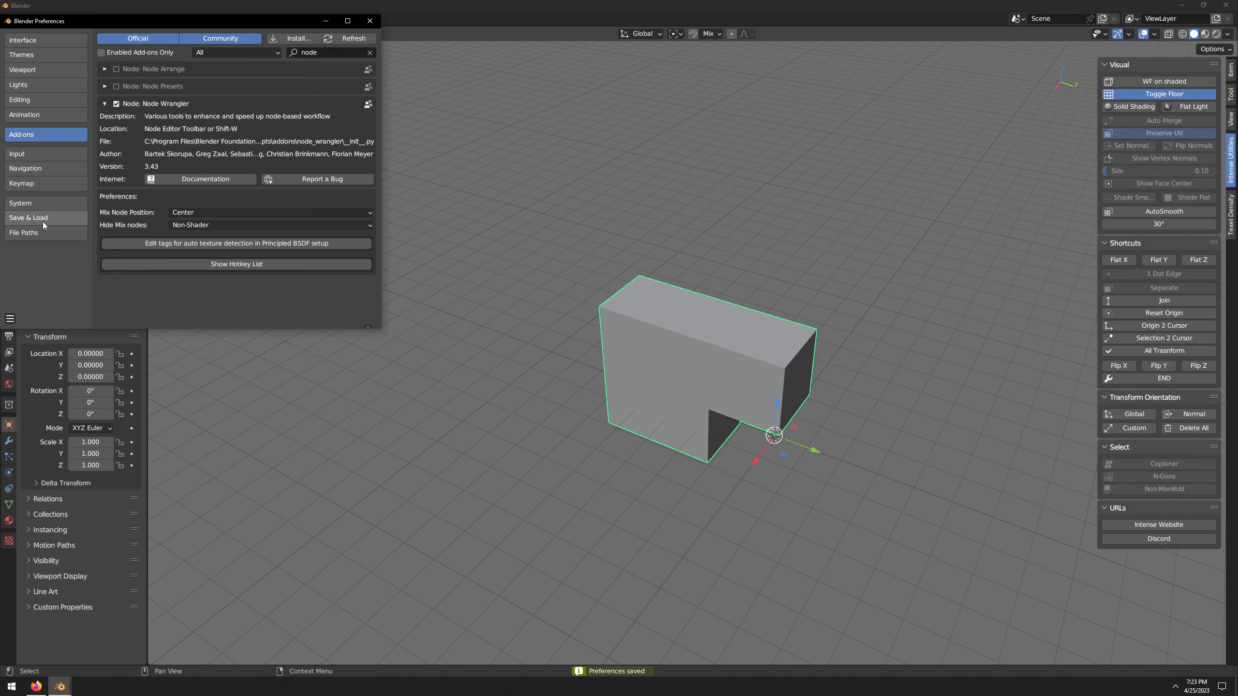
pyautogui.click(45, 204)
pyautogui.click(42, 219)
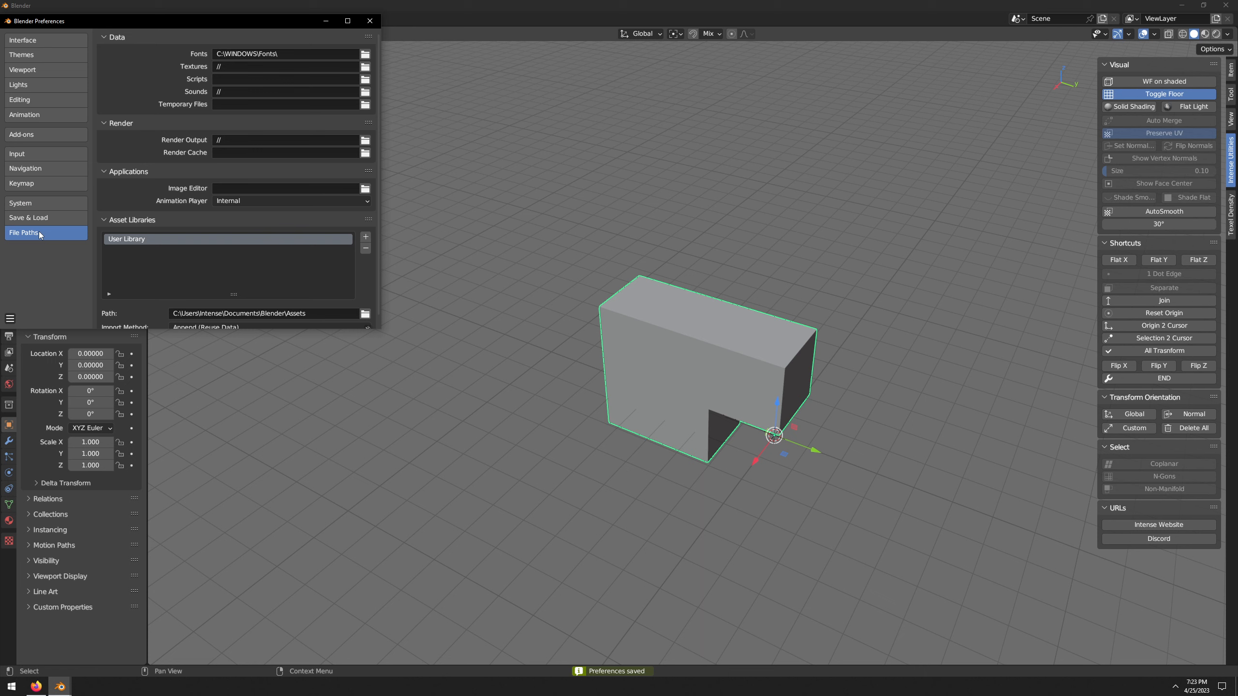
pyautogui.click(369, 21)
# - Save the current scene and interface layout, including the notched block, as the default startup file
pyautogui.click(47, 19)
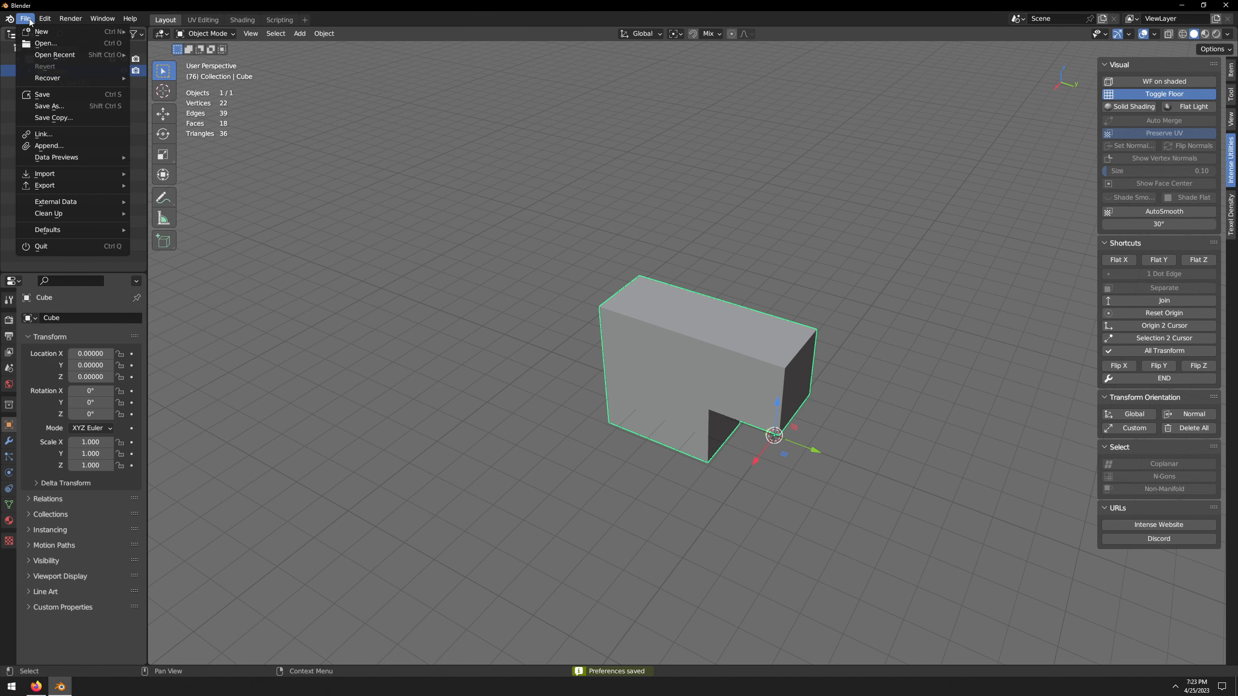
pyautogui.click(24, 19)
pyautogui.click(24, 18)
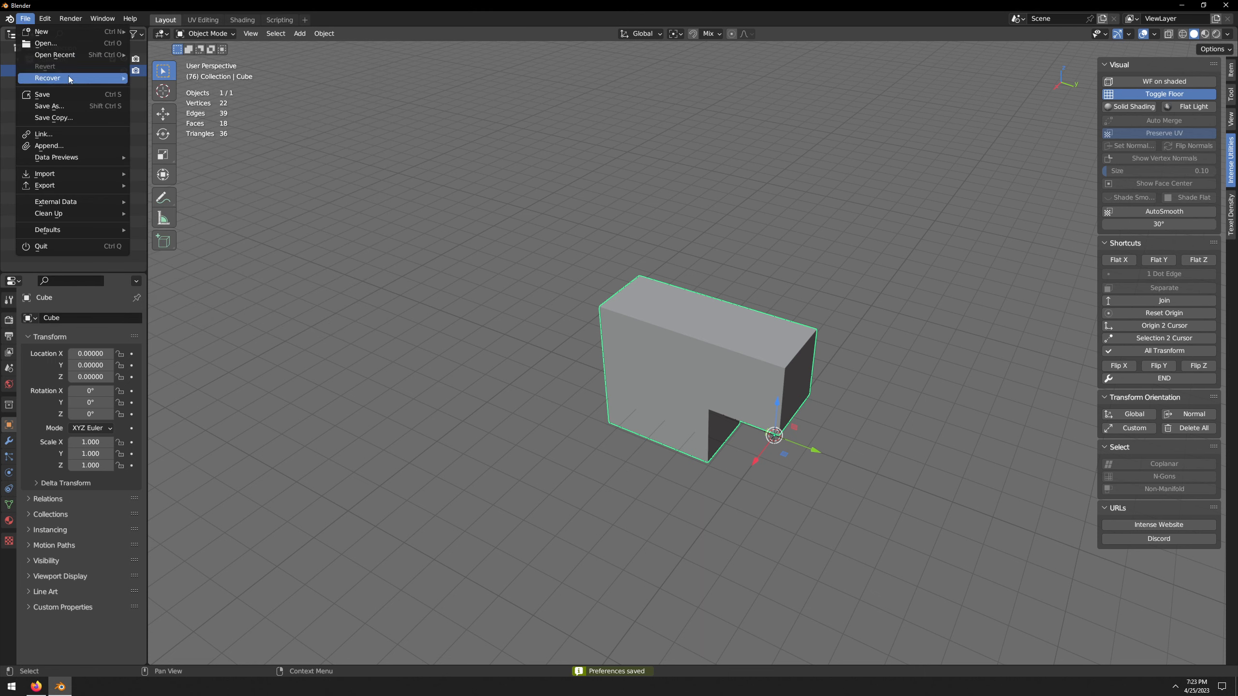
pyautogui.moveTo(105, 229)
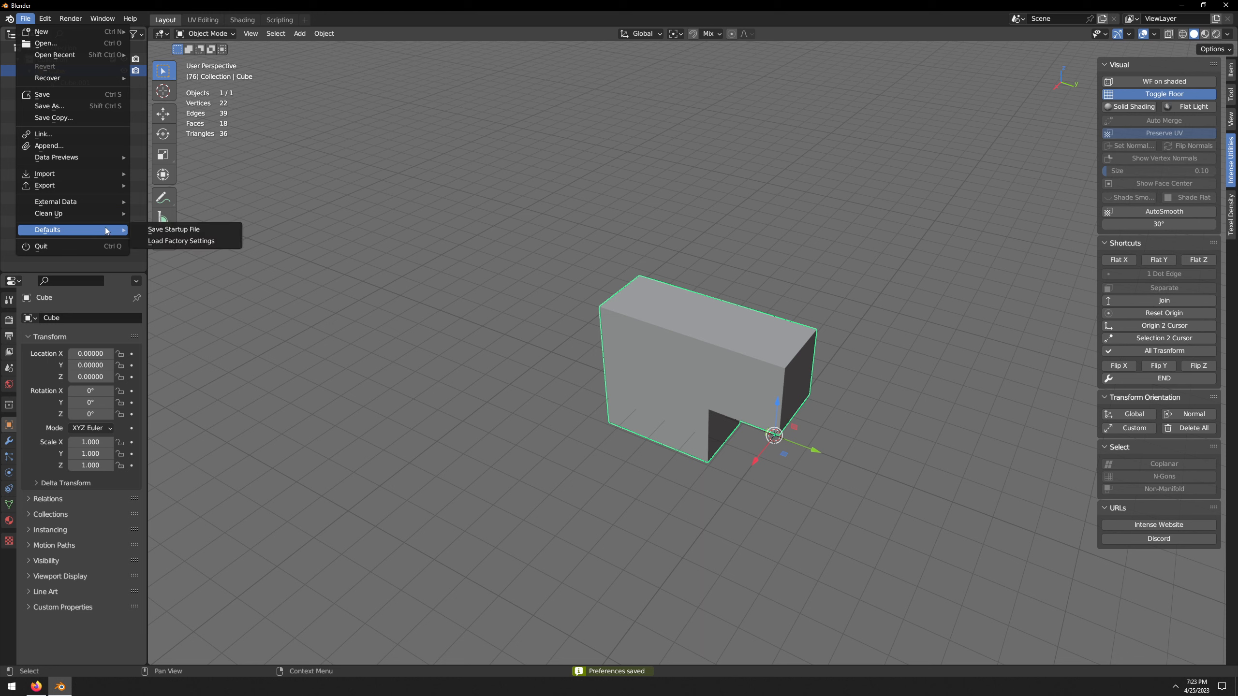
pyautogui.click(175, 229)
pyautogui.click(178, 226)
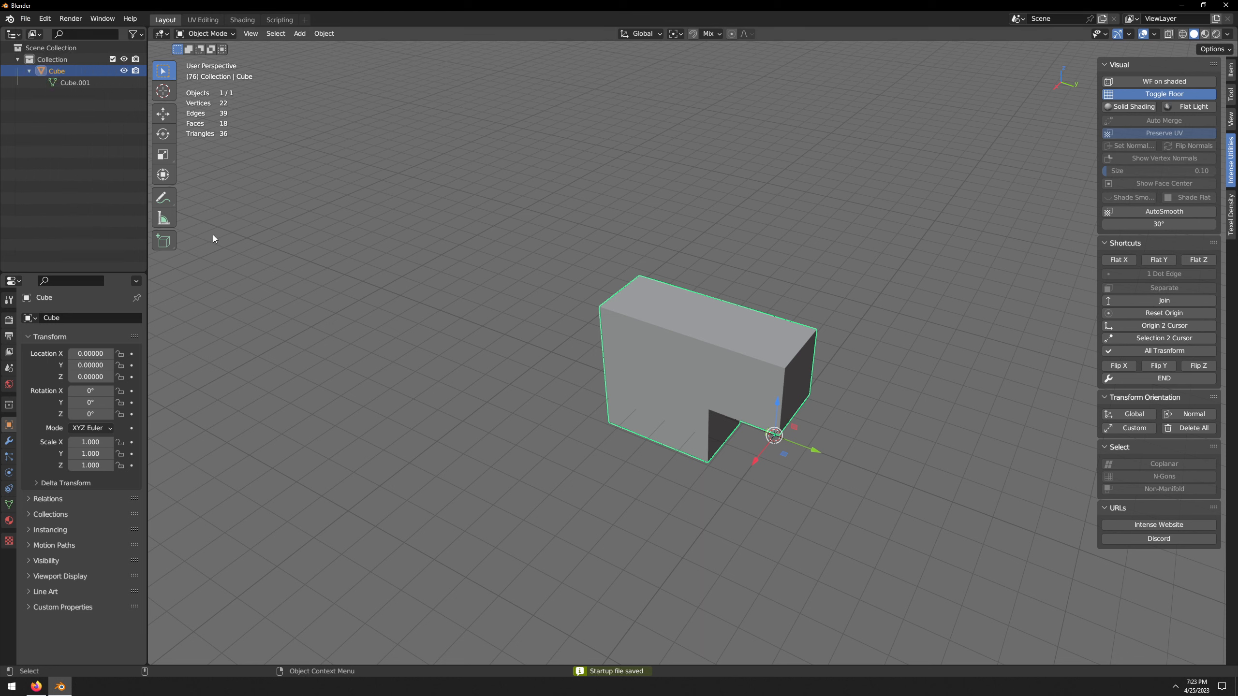
# - Delete the notched block from the viewport and save the empty scene as the default startup file
pyautogui.click(569, 426)
pyautogui.click(641, 402)
pyautogui.press('Delete')
pyautogui.click(25, 19)
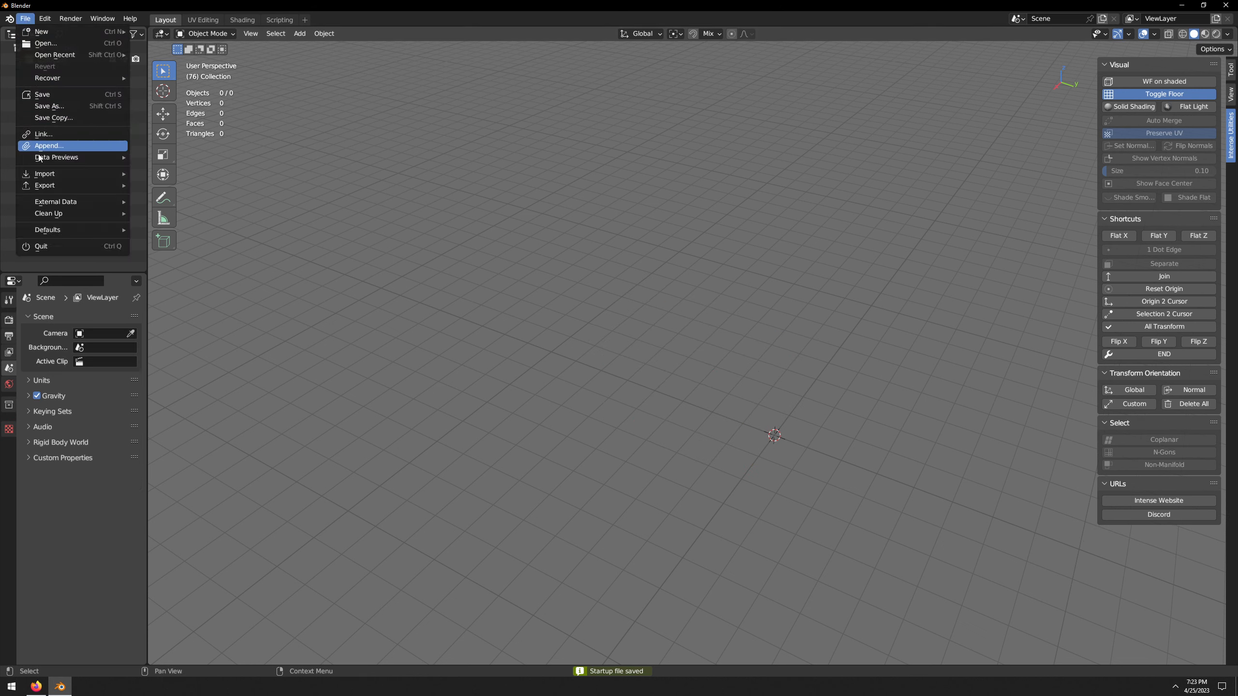
pyautogui.moveTo(57, 191)
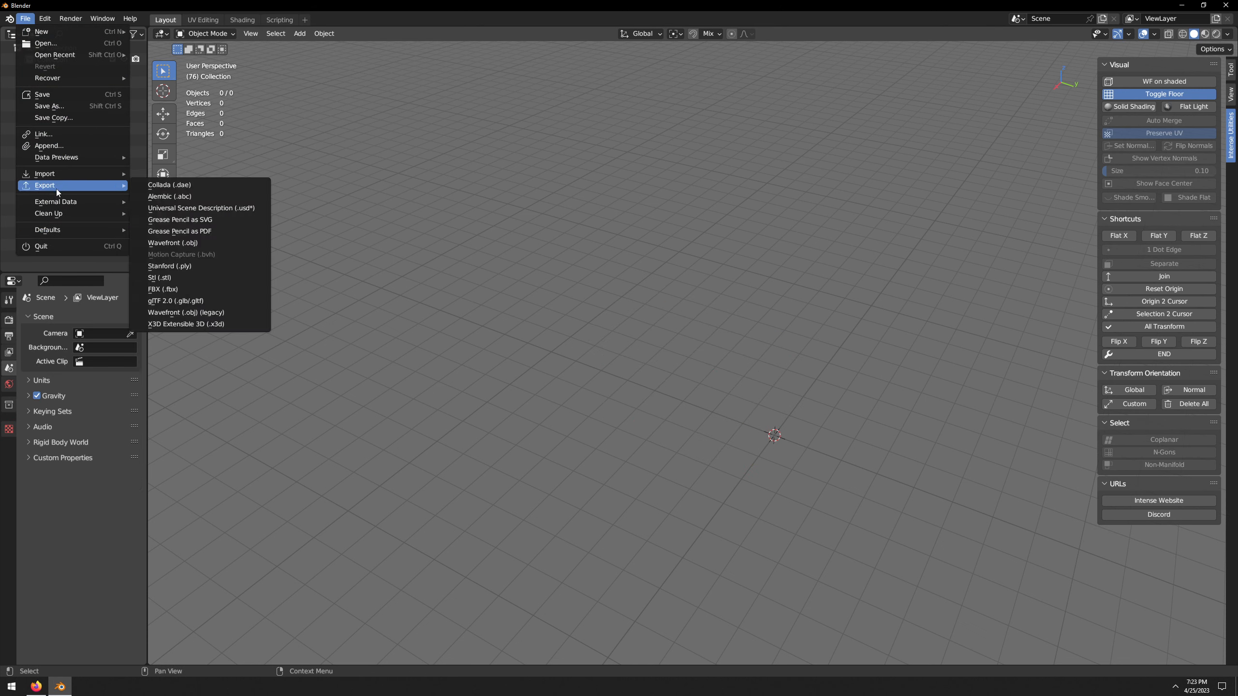
pyautogui.moveTo(51, 232)
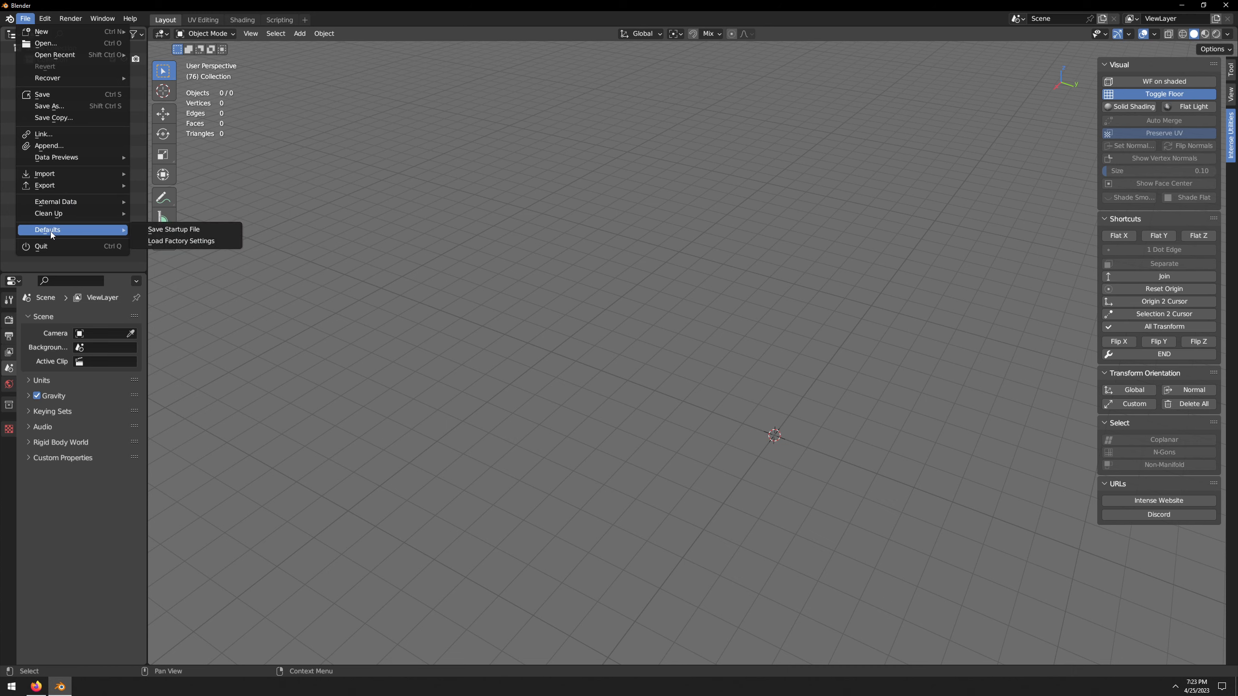
pyautogui.click(196, 235)
pyautogui.click(194, 235)
# - Quit the program without saving changes to untitled.blend and start it again to check the startup scene
pyautogui.click(1225, 6)
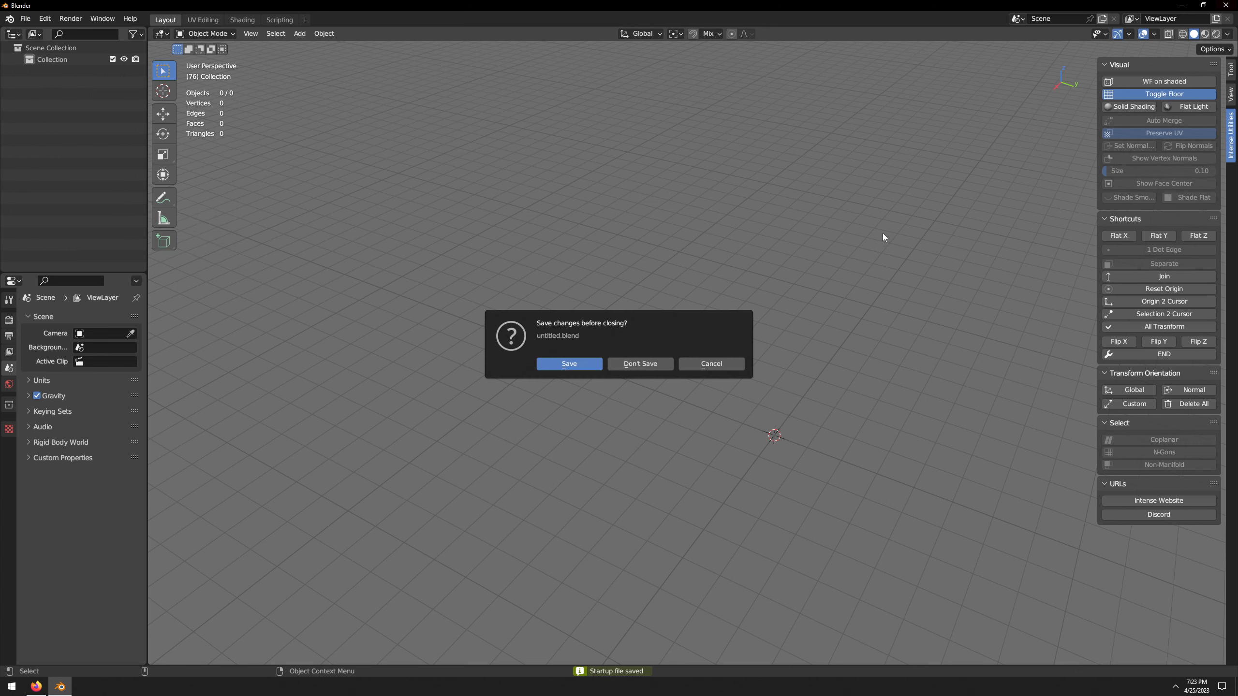
pyautogui.click(639, 363)
pyautogui.doubleClick(1213, 19)
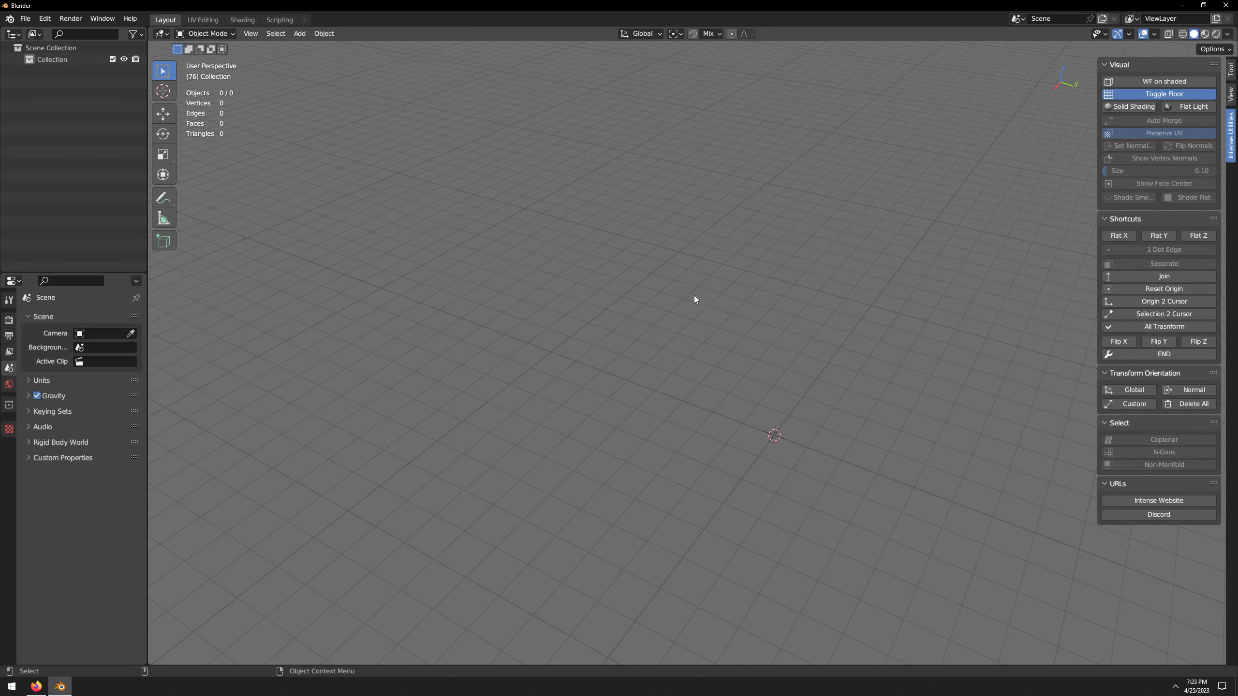
# - Add a mesh cube to the empty scene and deselect it
pyautogui.rightClick(654, 398)
pyautogui.hotkey('shift', 'a')
pyautogui.moveTo(486, 397)
pyautogui.click(567, 410)
pyautogui.keyDown('alt'); pyautogui.moveTo(673, 385); pyautogui.dragTo(720, 351); pyautogui.keyUp('alt')
pyautogui.scroll(5, 730, 428)
pyautogui.keyDown('alt'); pyautogui.moveTo(730, 429); pyautogui.dragTo(679, 417); pyautogui.keyUp('alt')
pyautogui.click(800, 395)
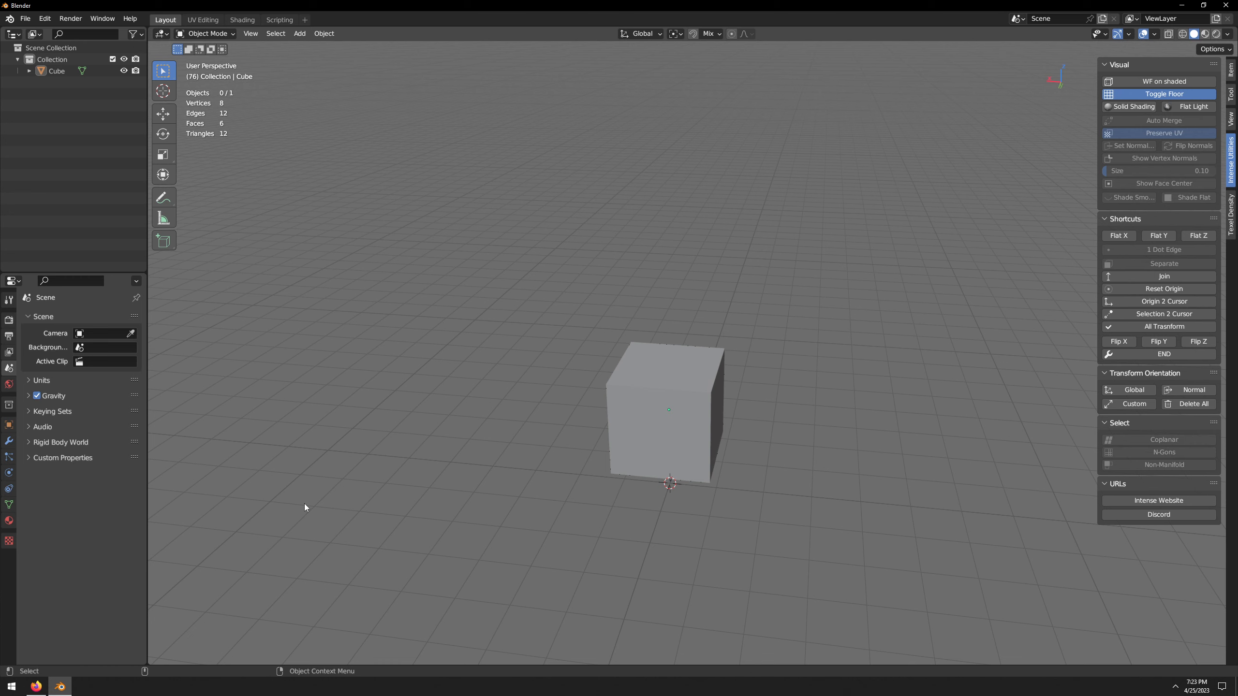
# - Switch to the Firefox window with the Texel Density Checker release page
pyautogui.hotkey('alt', 'Tab')
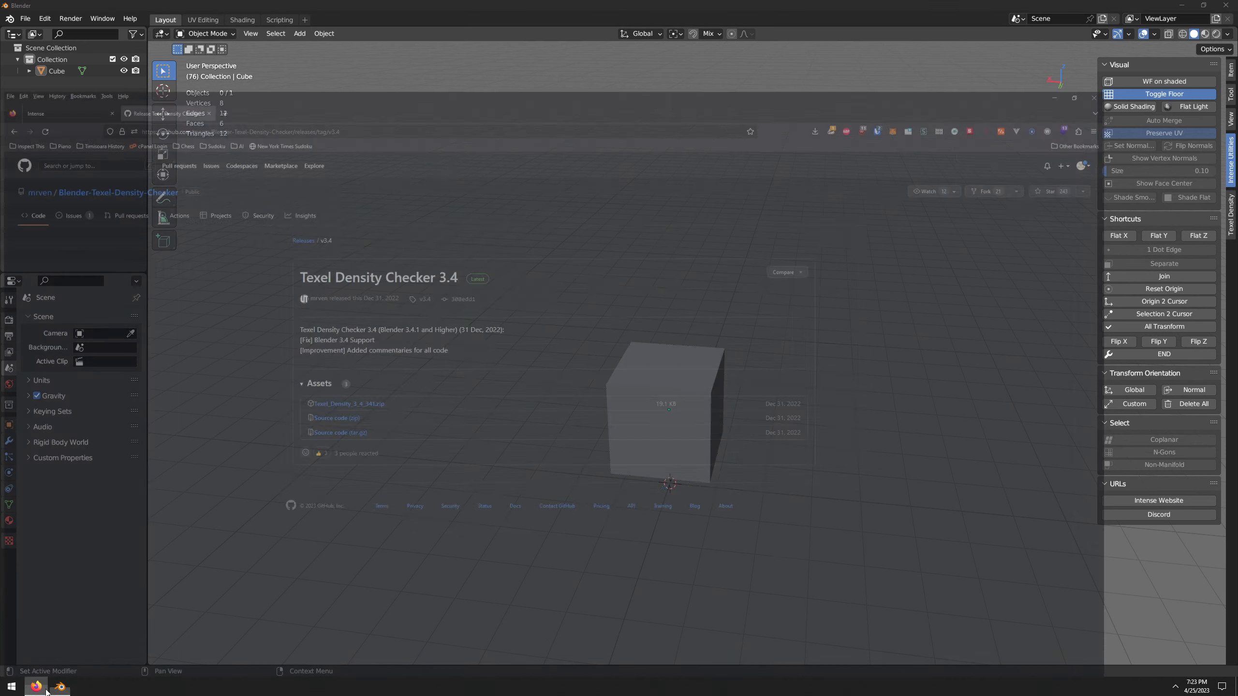